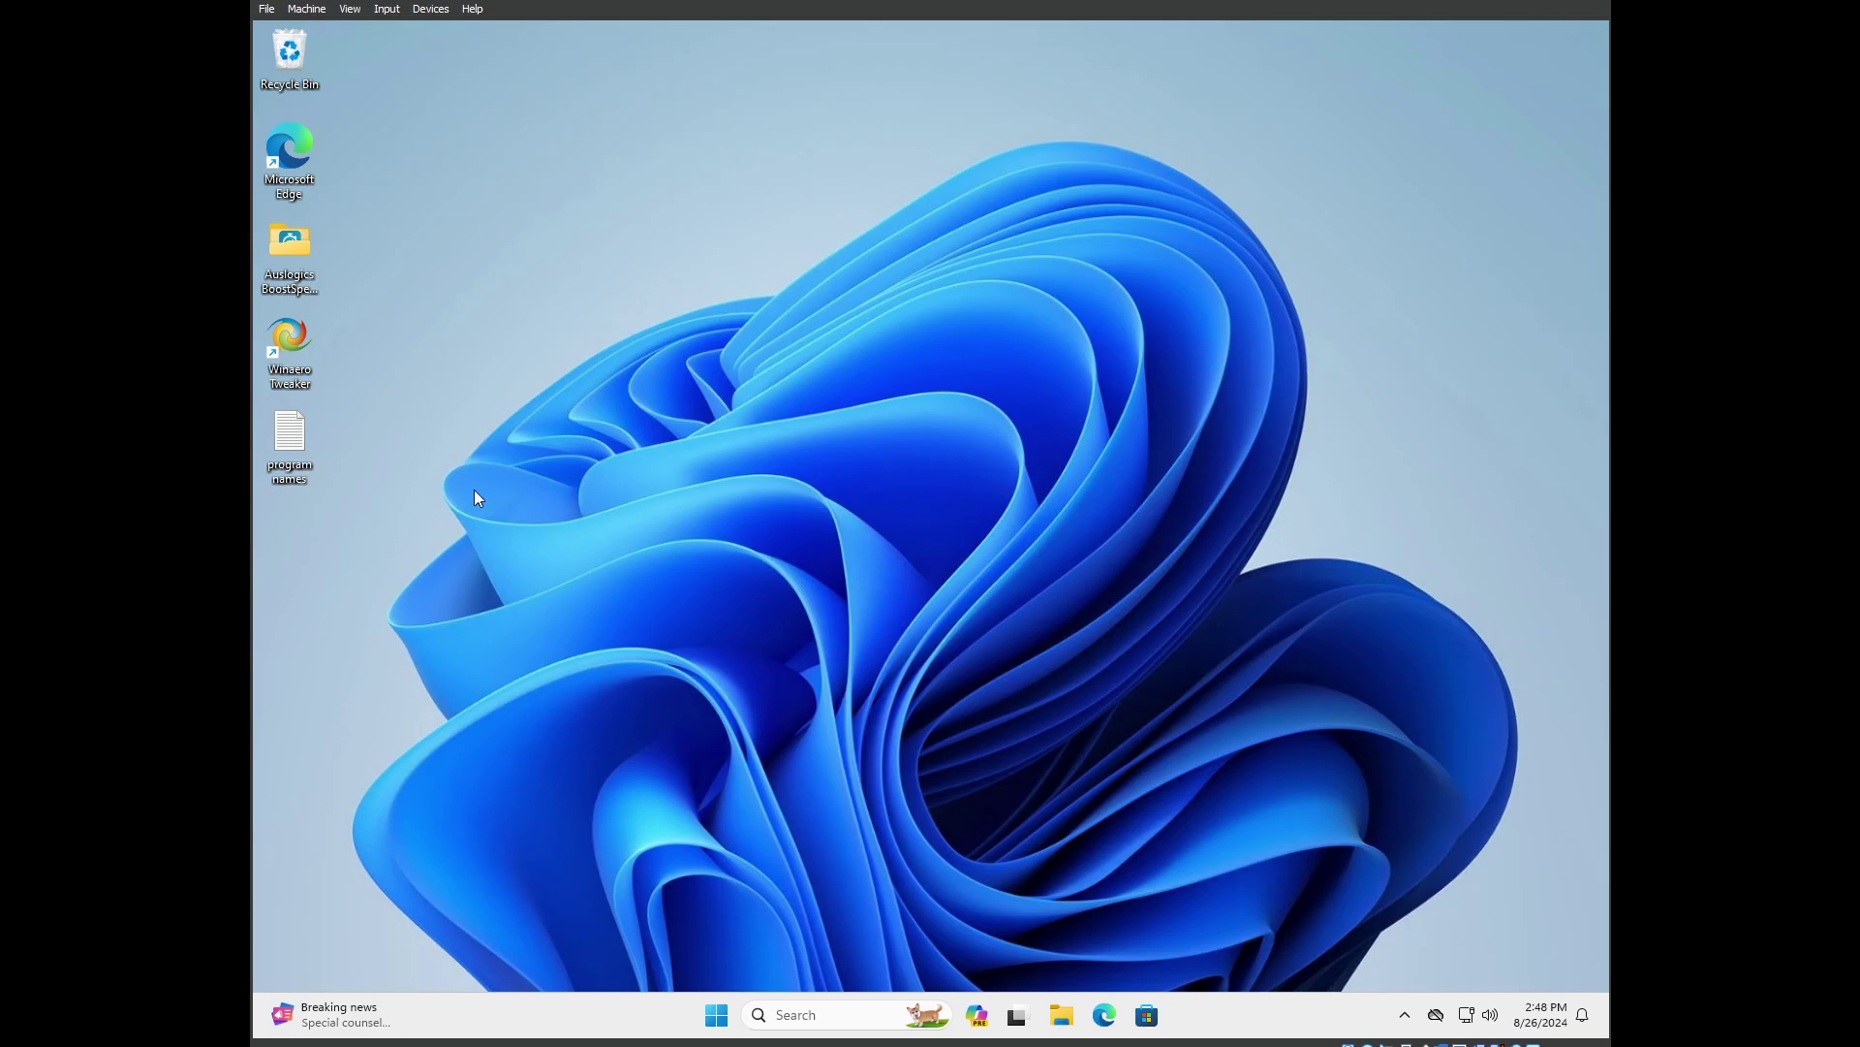
Look over the program names note, close it, then briefly check the widgets board
{"action": "double_click", "coordinate": [281, 436]}
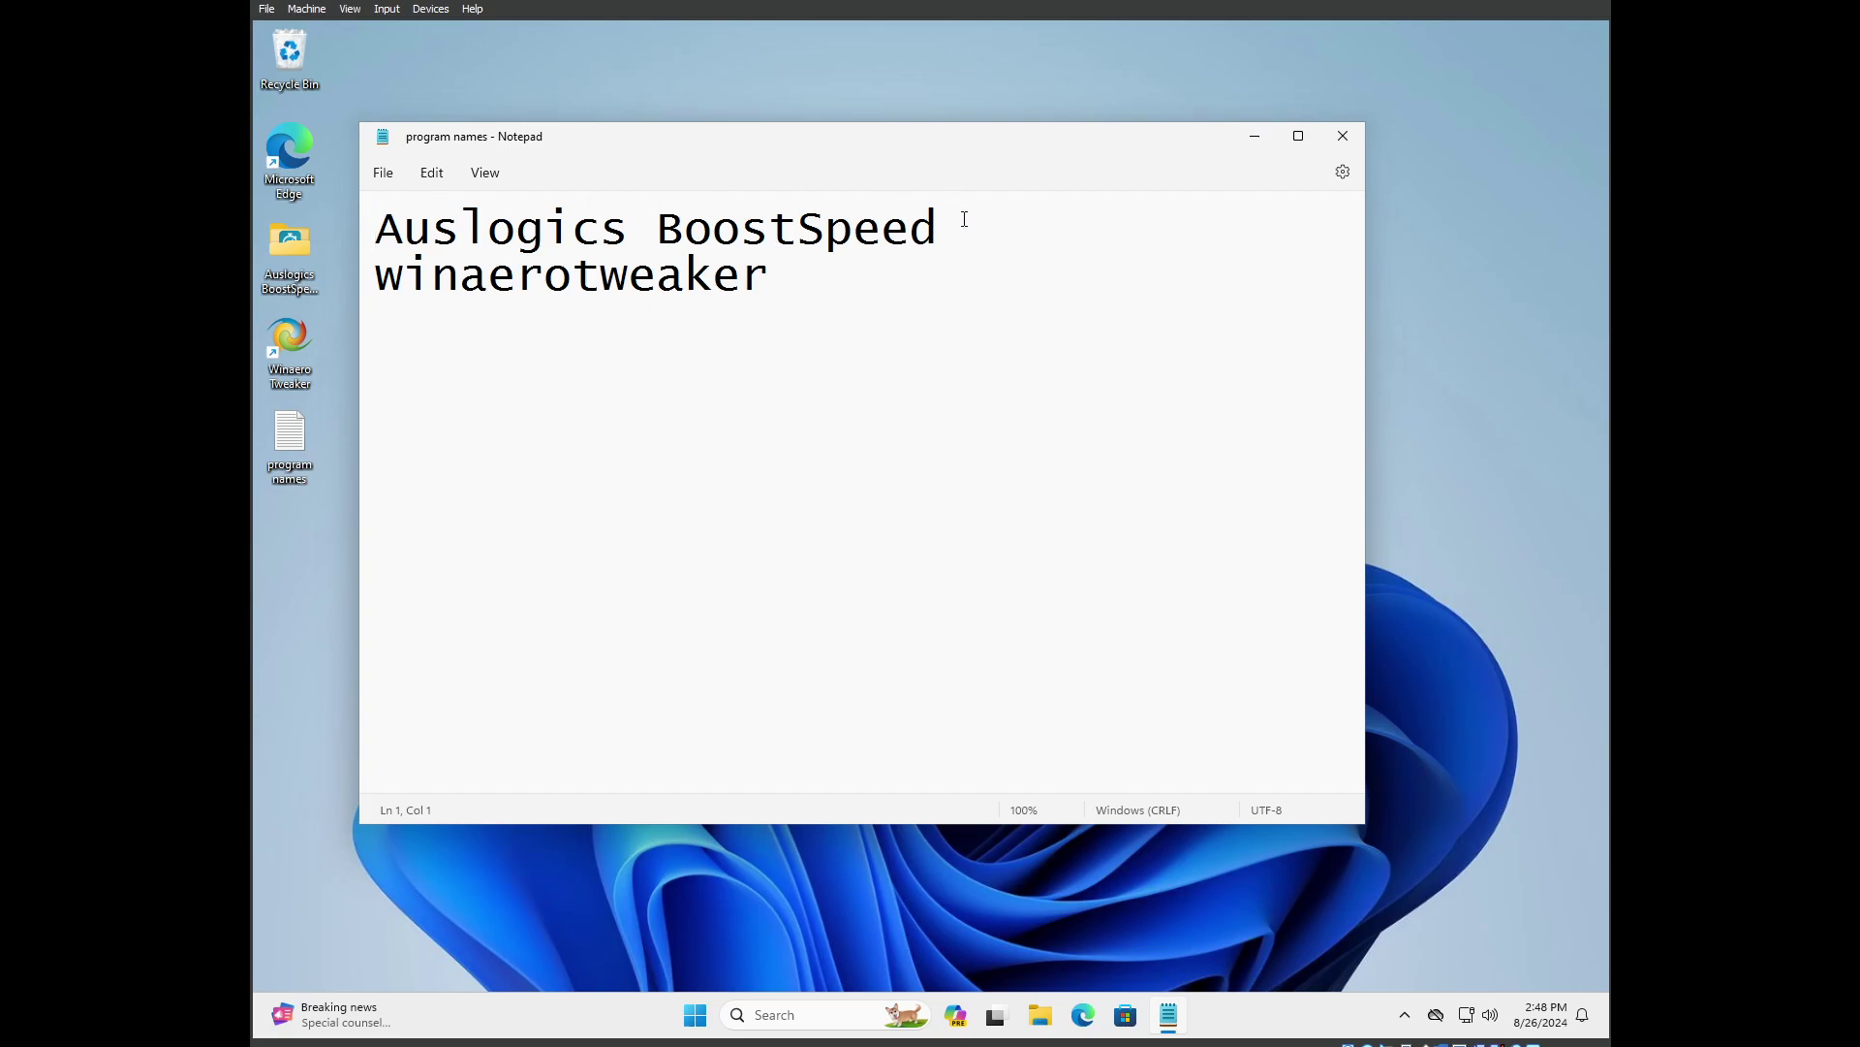
{"action": "left_click", "coordinate": [793, 280]}
{"action": "left_click", "coordinate": [1037, 236]}
{"action": "left_click", "coordinate": [1343, 136]}
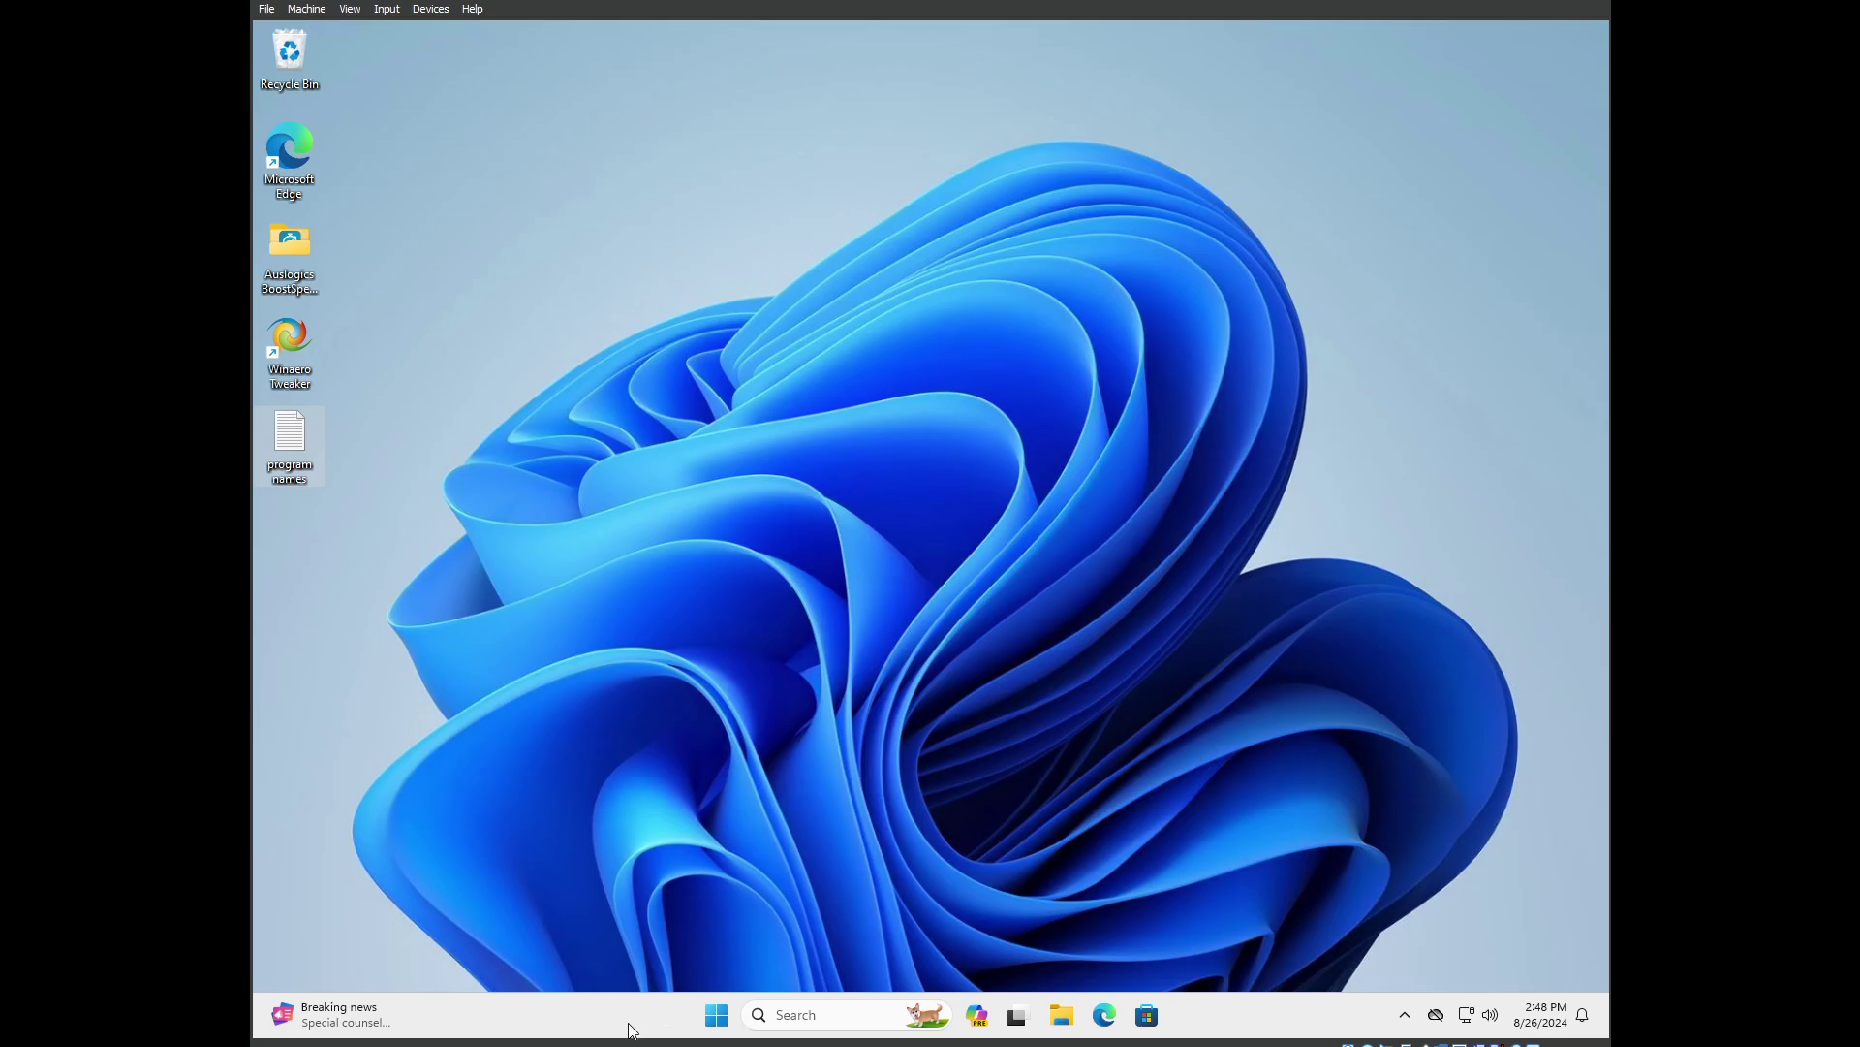
{"action": "left_click", "coordinate": [354, 1020]}
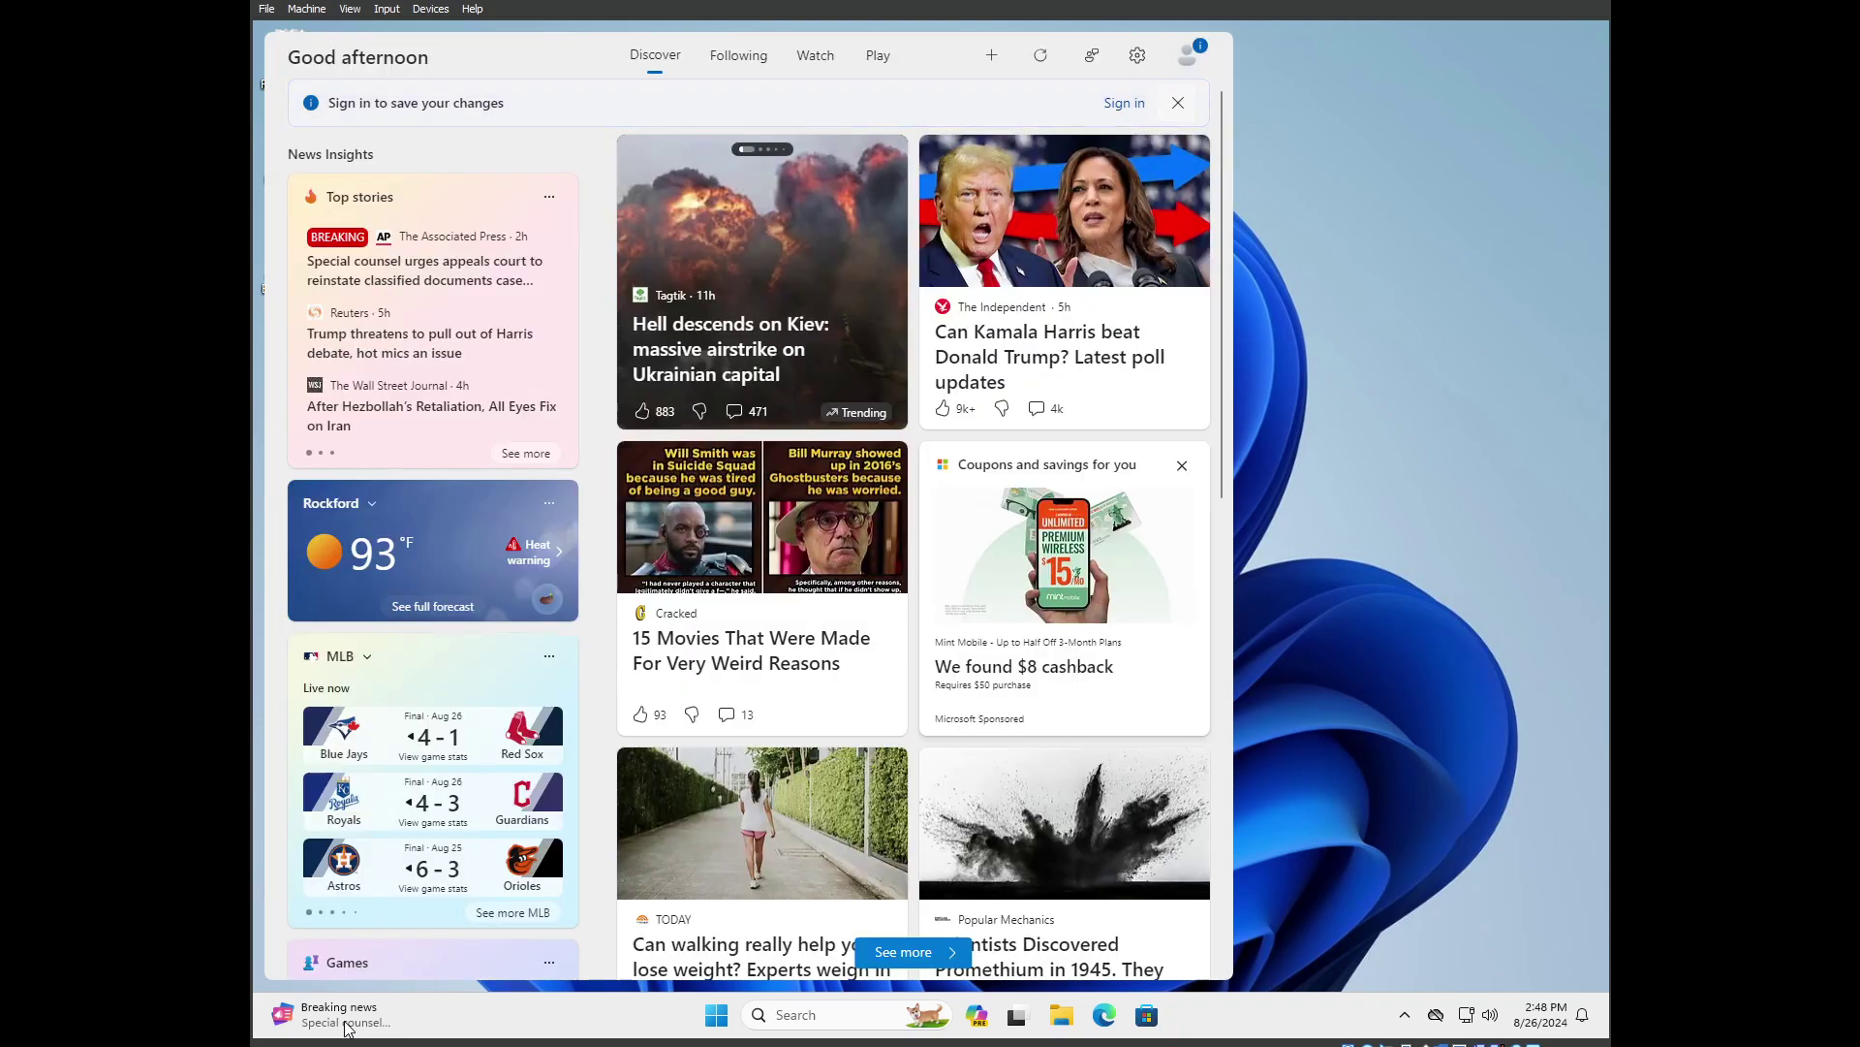
{"action": "left_click", "coordinate": [347, 1025]}
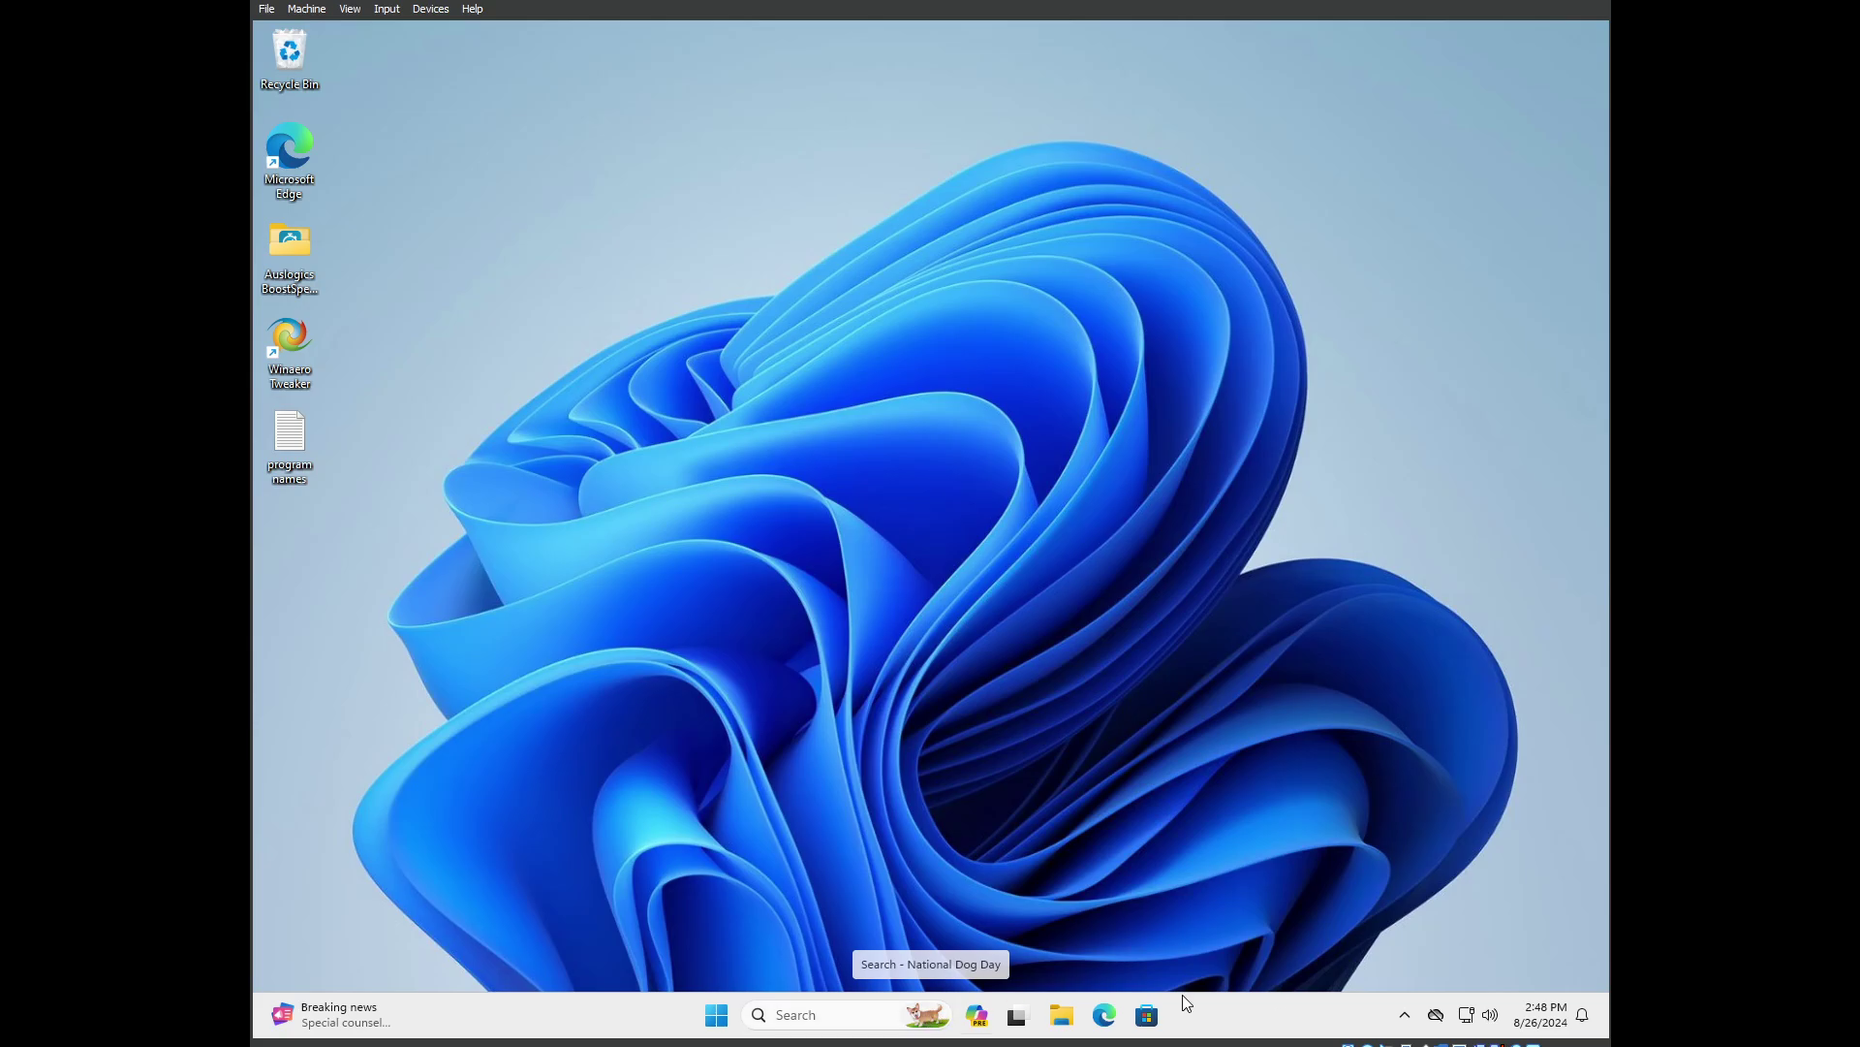
In Taskbar settings, turn off Copilot and Widgets and set Search to Hide
{"action": "right_click", "coordinate": [1309, 1029]}
{"action": "left_click", "coordinate": [1395, 985]}
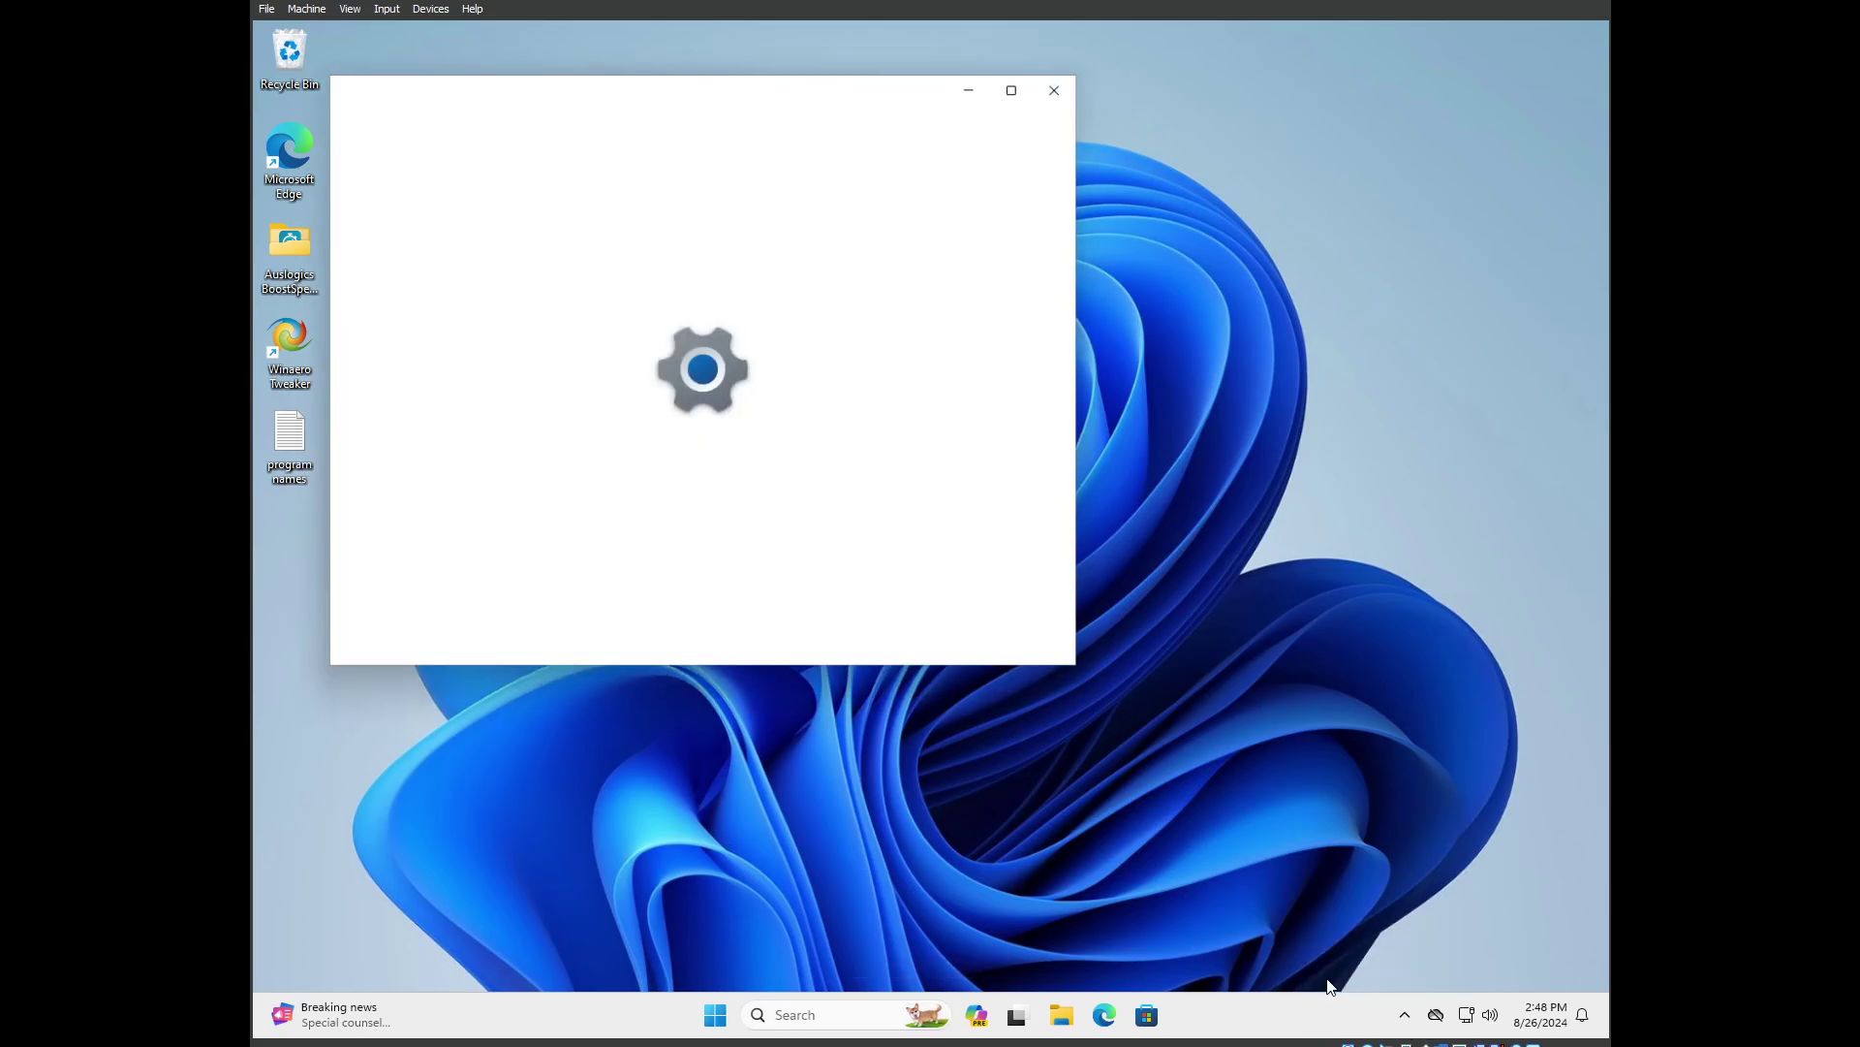
{"action": "left_click", "coordinate": [1007, 433]}
{"action": "left_click", "coordinate": [1007, 548]}
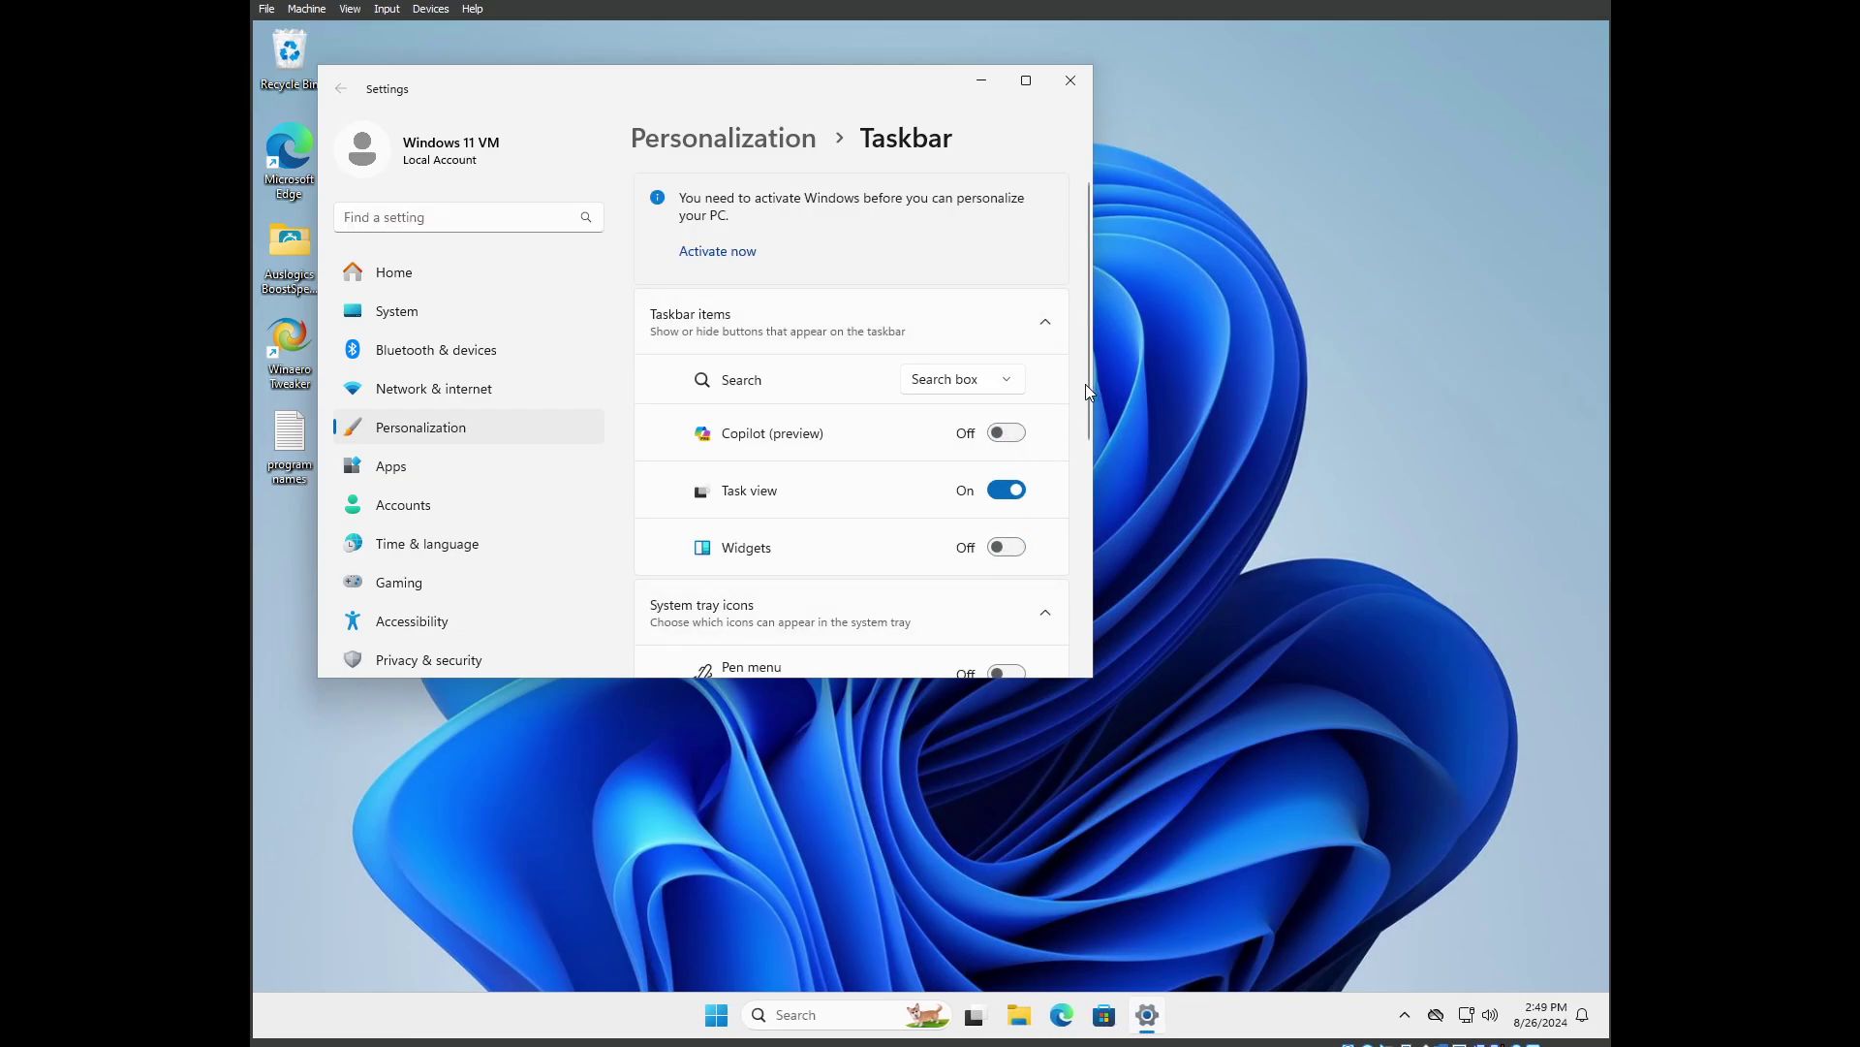
{"action": "left_click", "coordinate": [965, 377]}
{"action": "left_click", "coordinate": [973, 276]}
Set Taskbar alignment to Left under taskbar behaviors and close Settings
{"action": "left_click_drag", "start_coordinate": [1085, 359], "coordinate": [1078, 637]}
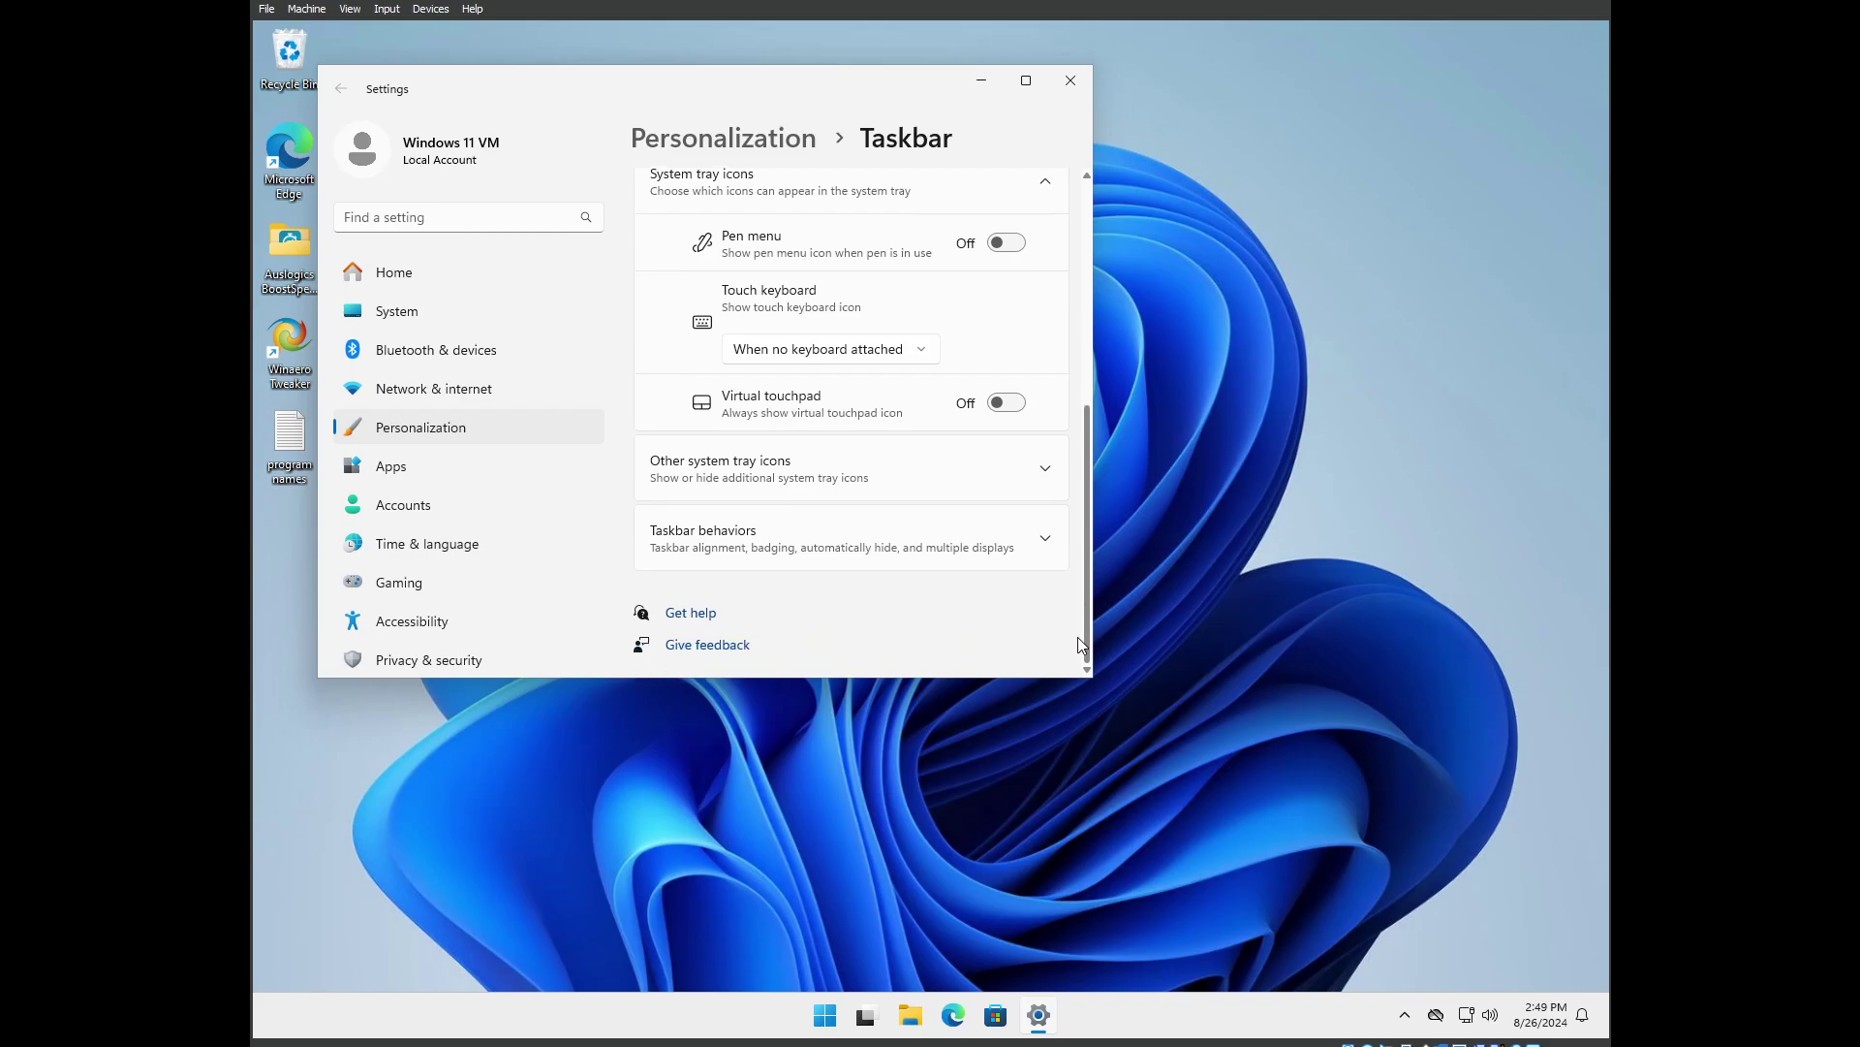
{"action": "left_click", "coordinate": [830, 481]}
{"action": "left_click", "coordinate": [830, 481]}
{"action": "left_click", "coordinate": [833, 539]}
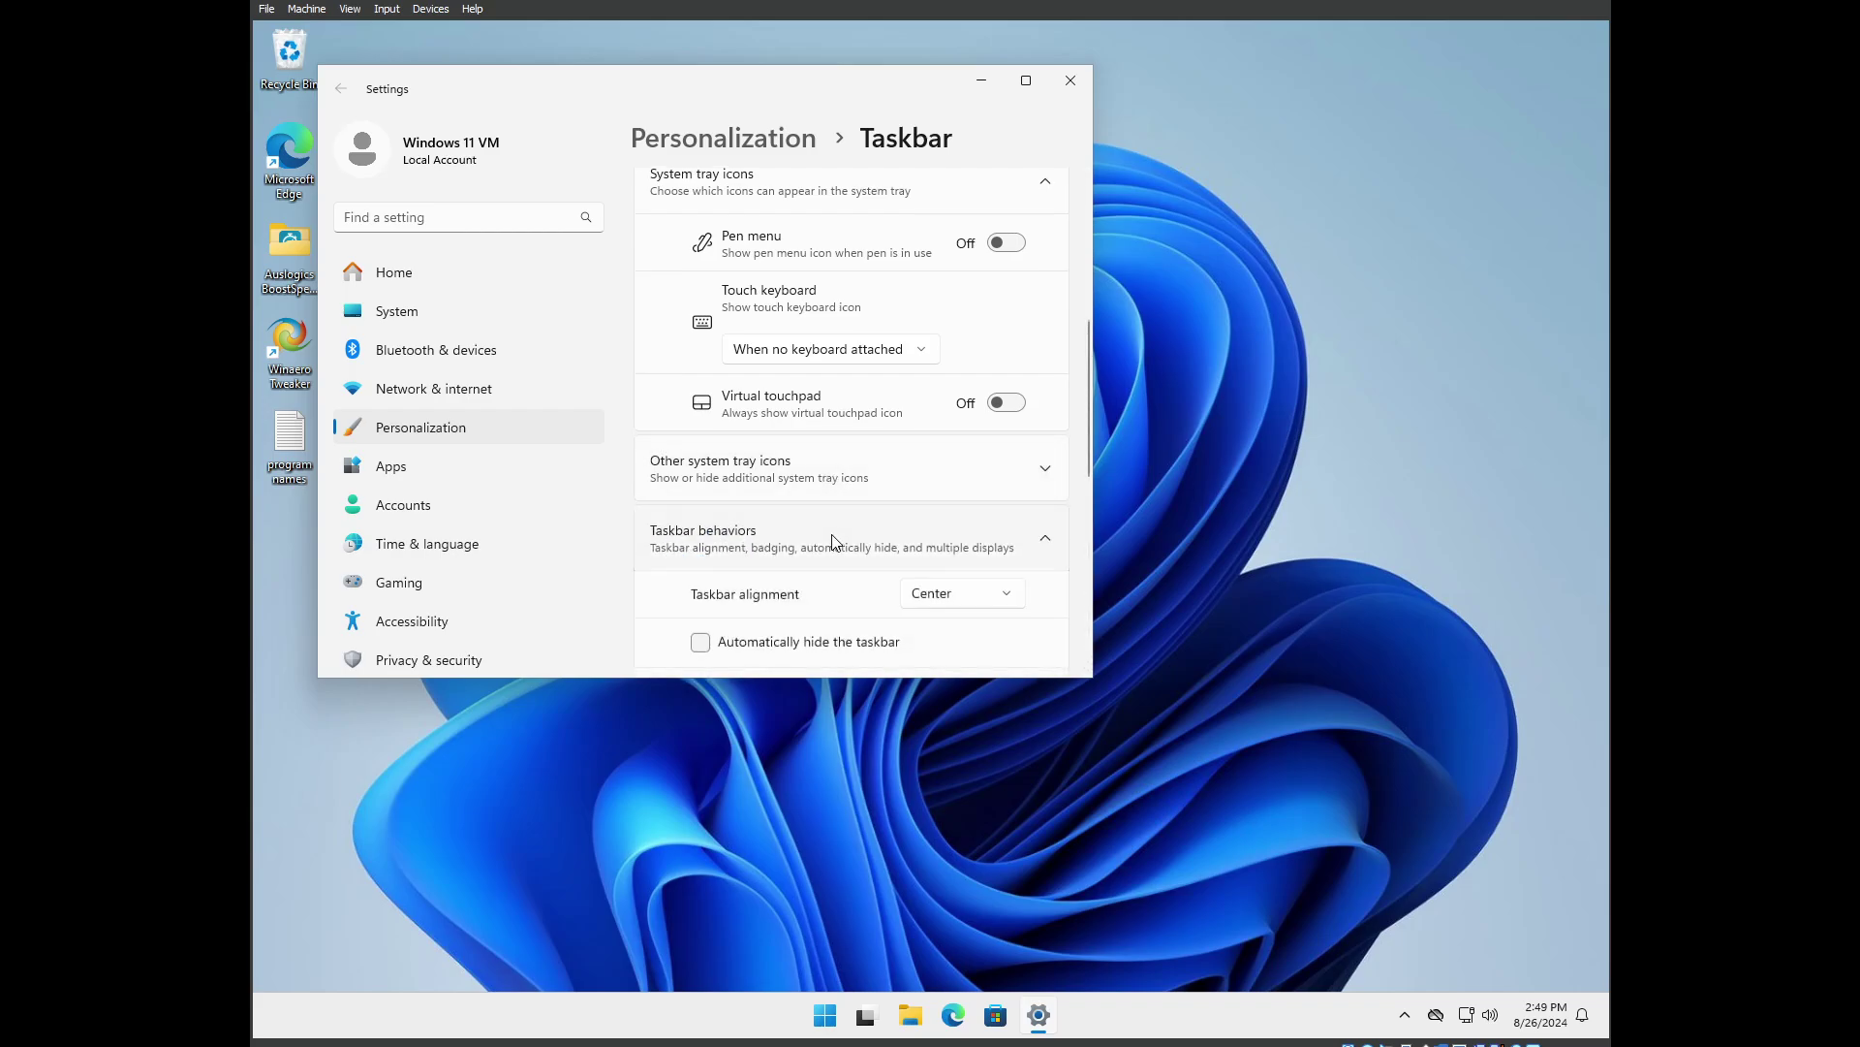
{"action": "left_click", "coordinate": [934, 593]}
{"action": "left_click", "coordinate": [928, 579]}
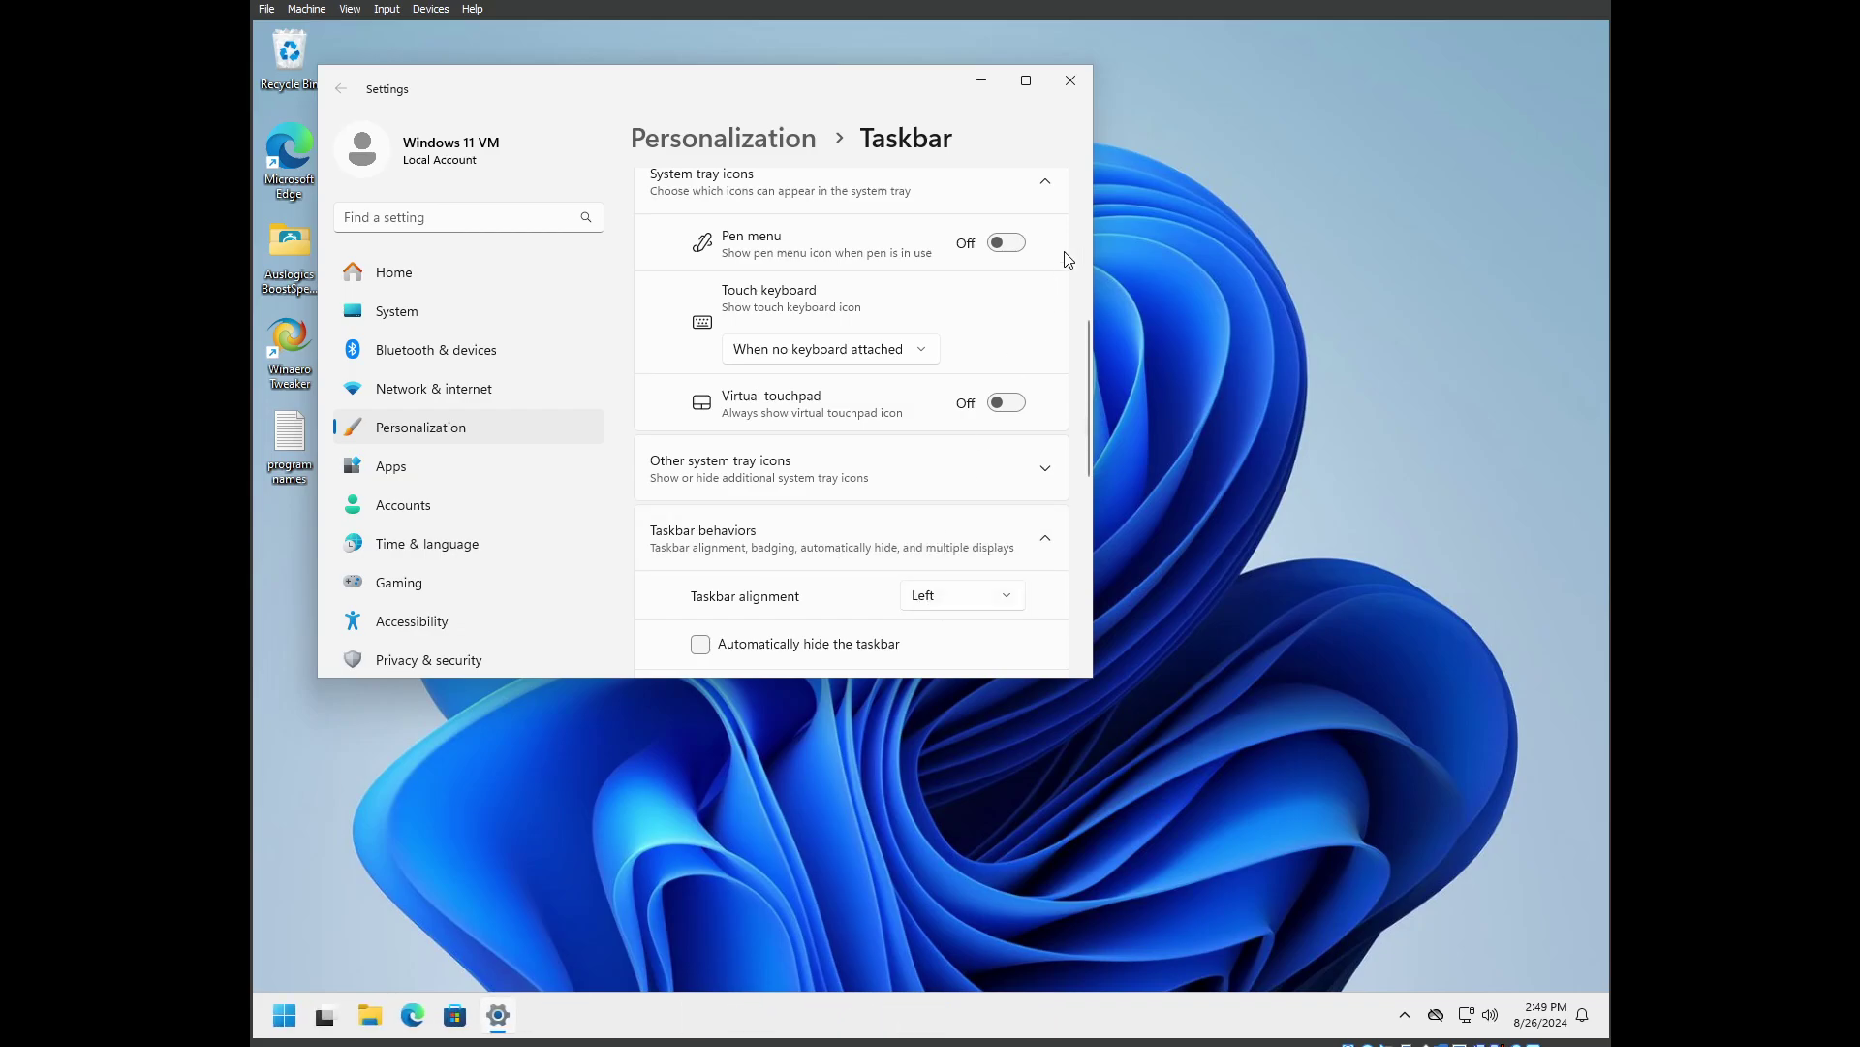
{"action": "left_click", "coordinate": [1066, 83]}
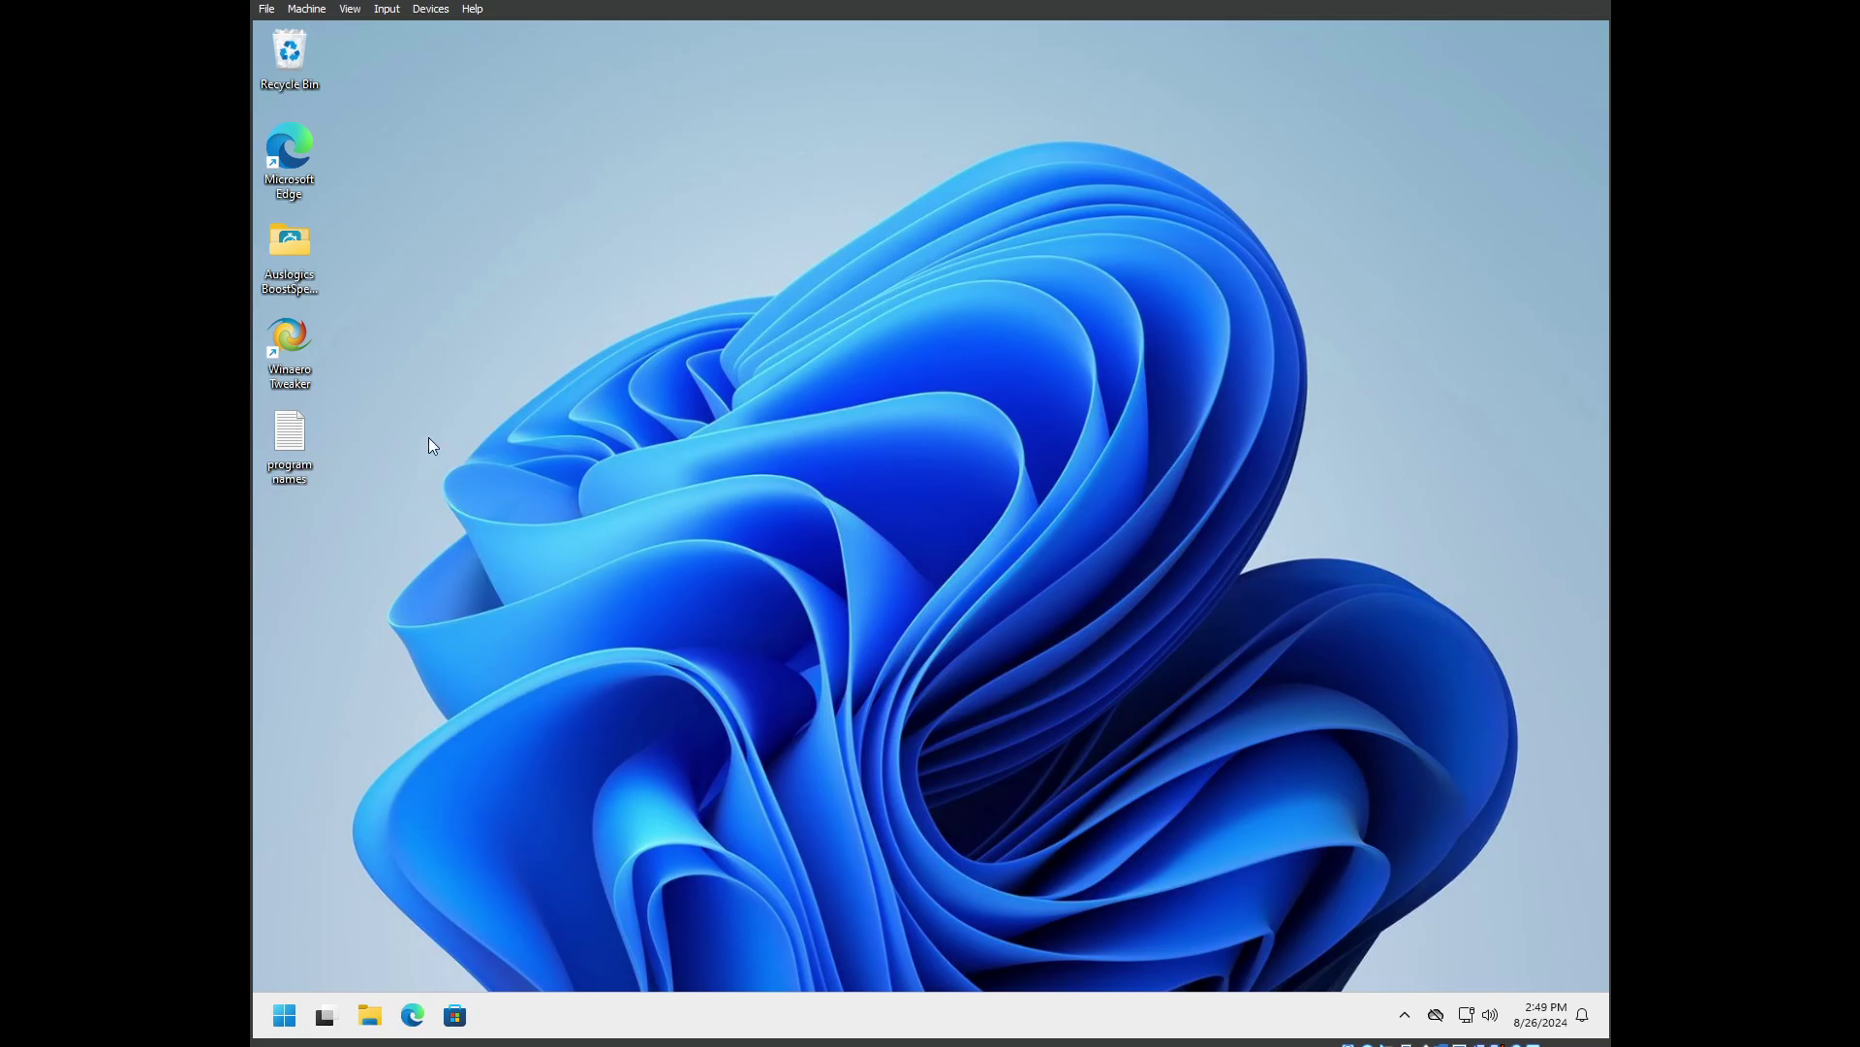
Go into the Auslogics BoostSpeed 13.0.0.6 folder's App subfolder and scroll to TweakManager
{"action": "double_click", "coordinate": [290, 237]}
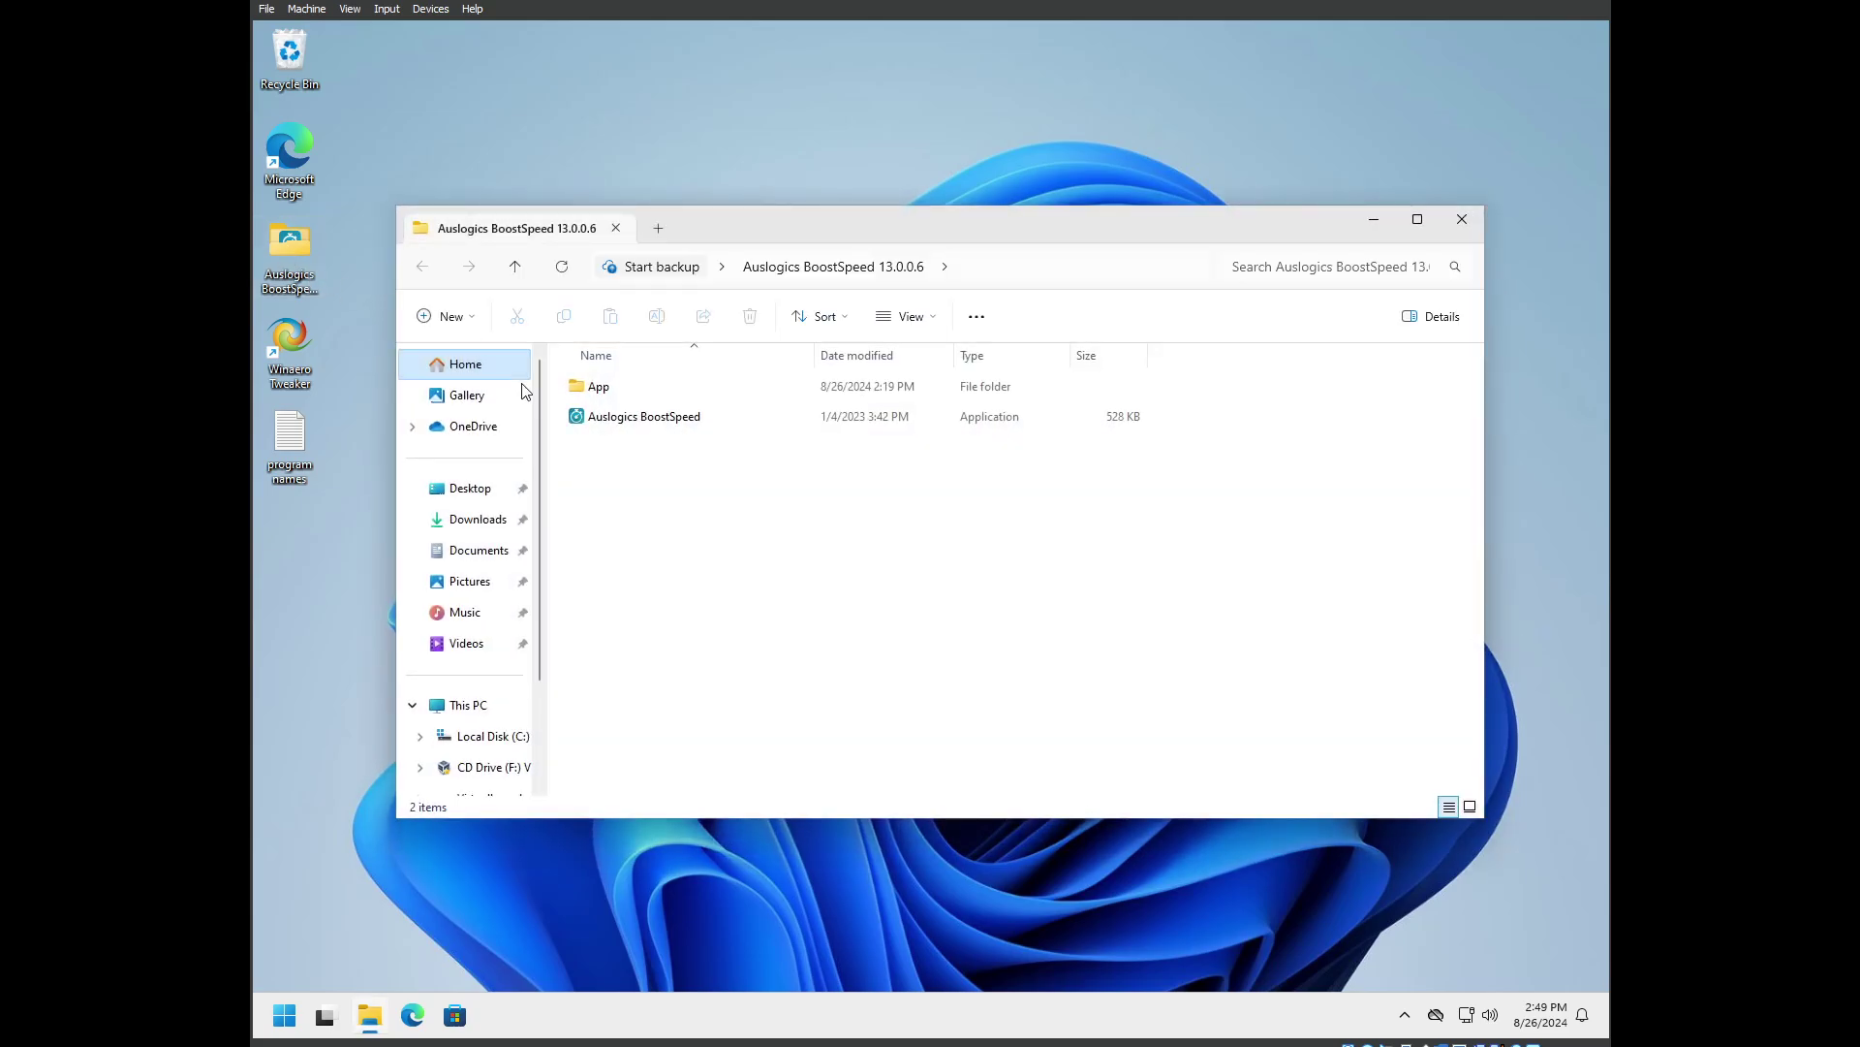
{"action": "double_click", "coordinate": [600, 385]}
{"action": "scroll", "coordinate": [630, 456], "scroll_direction": "down", "scroll_amount": 10}
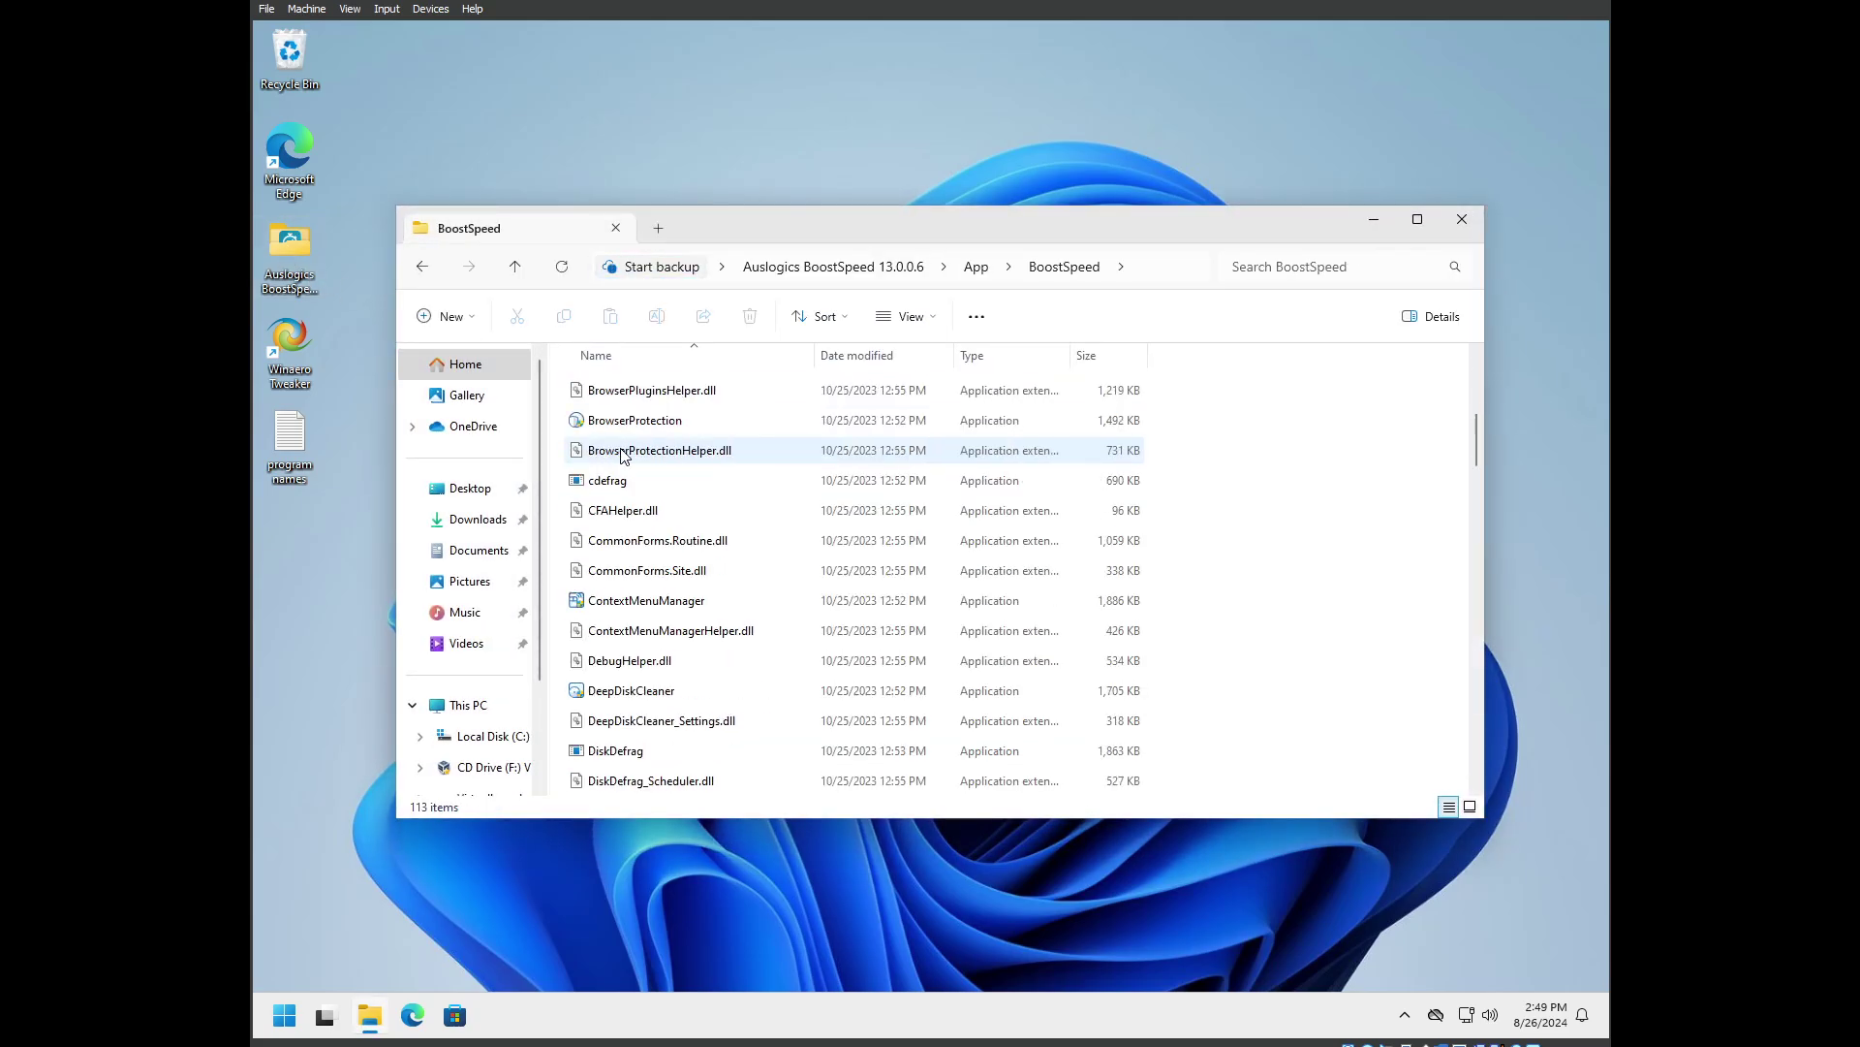
{"action": "scroll", "coordinate": [649, 479], "scroll_direction": "down", "scroll_amount": 15}
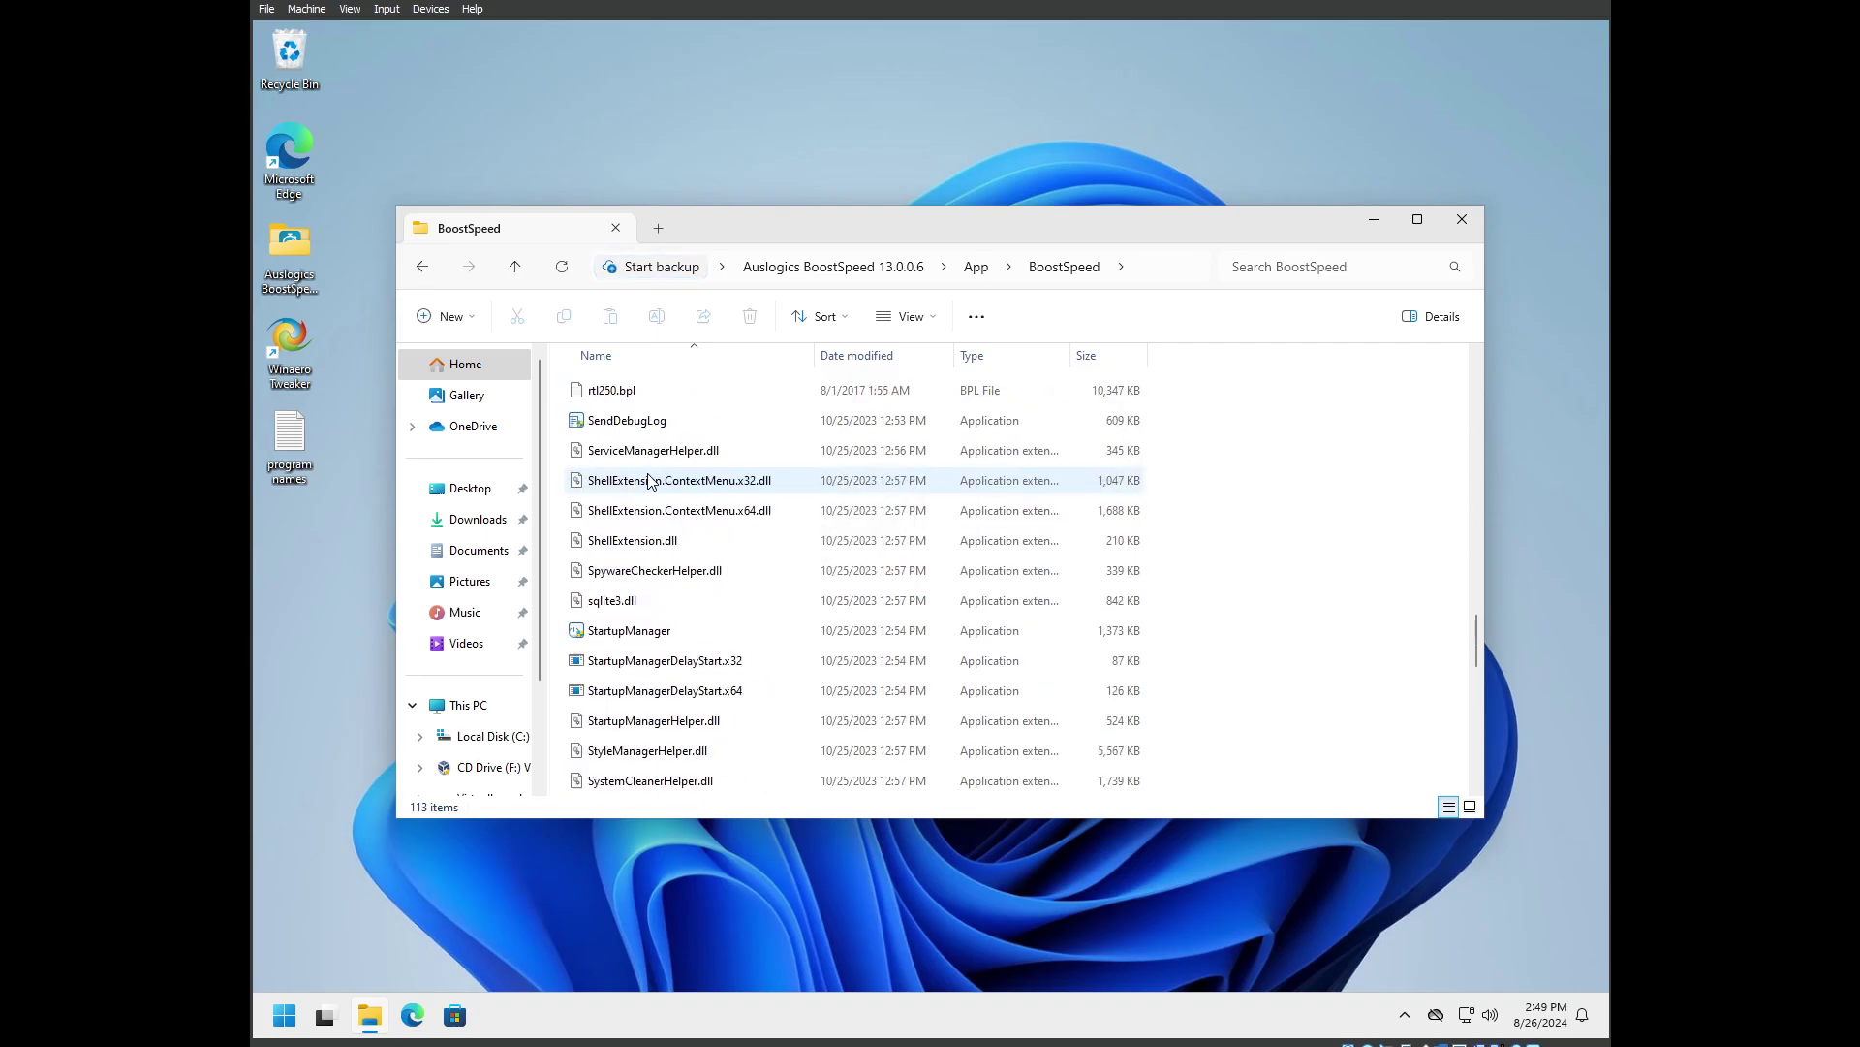
{"action": "scroll", "coordinate": [649, 485], "scroll_direction": "down", "scroll_amount": 5}
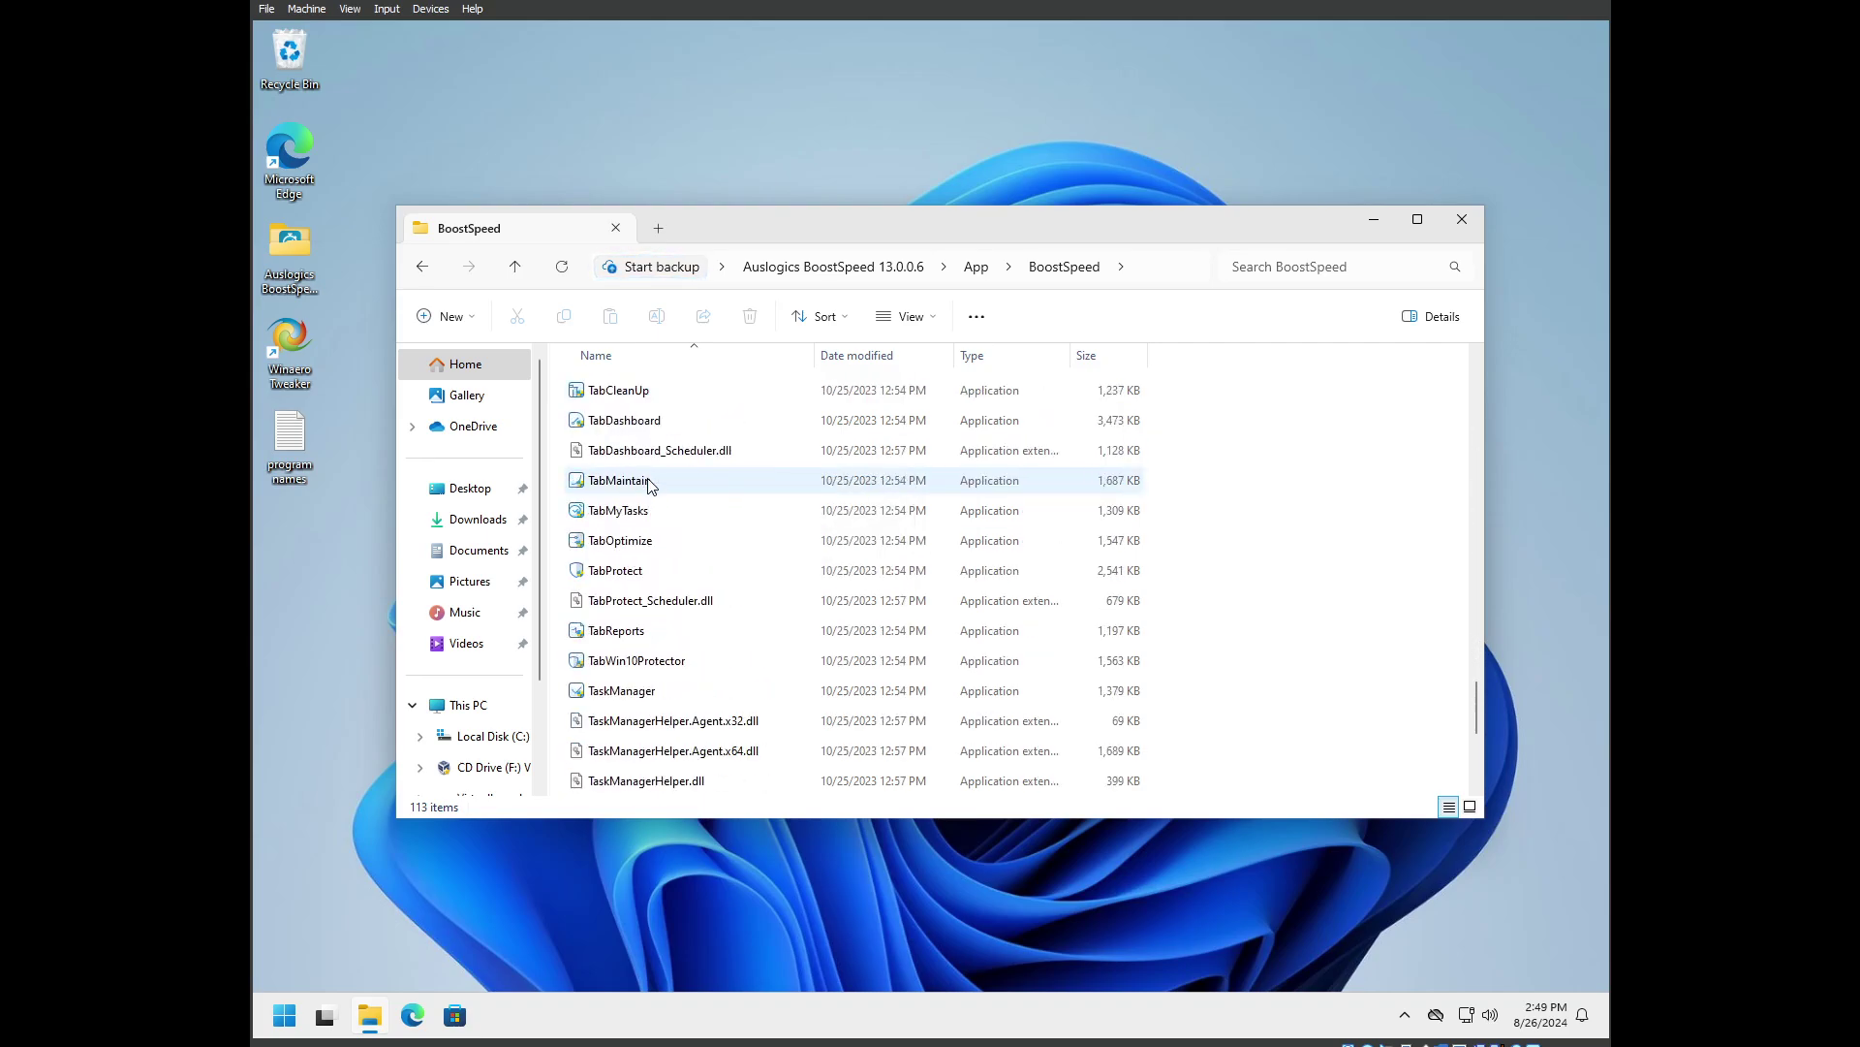
{"action": "scroll", "coordinate": [649, 484], "scroll_direction": "down", "scroll_amount": 1}
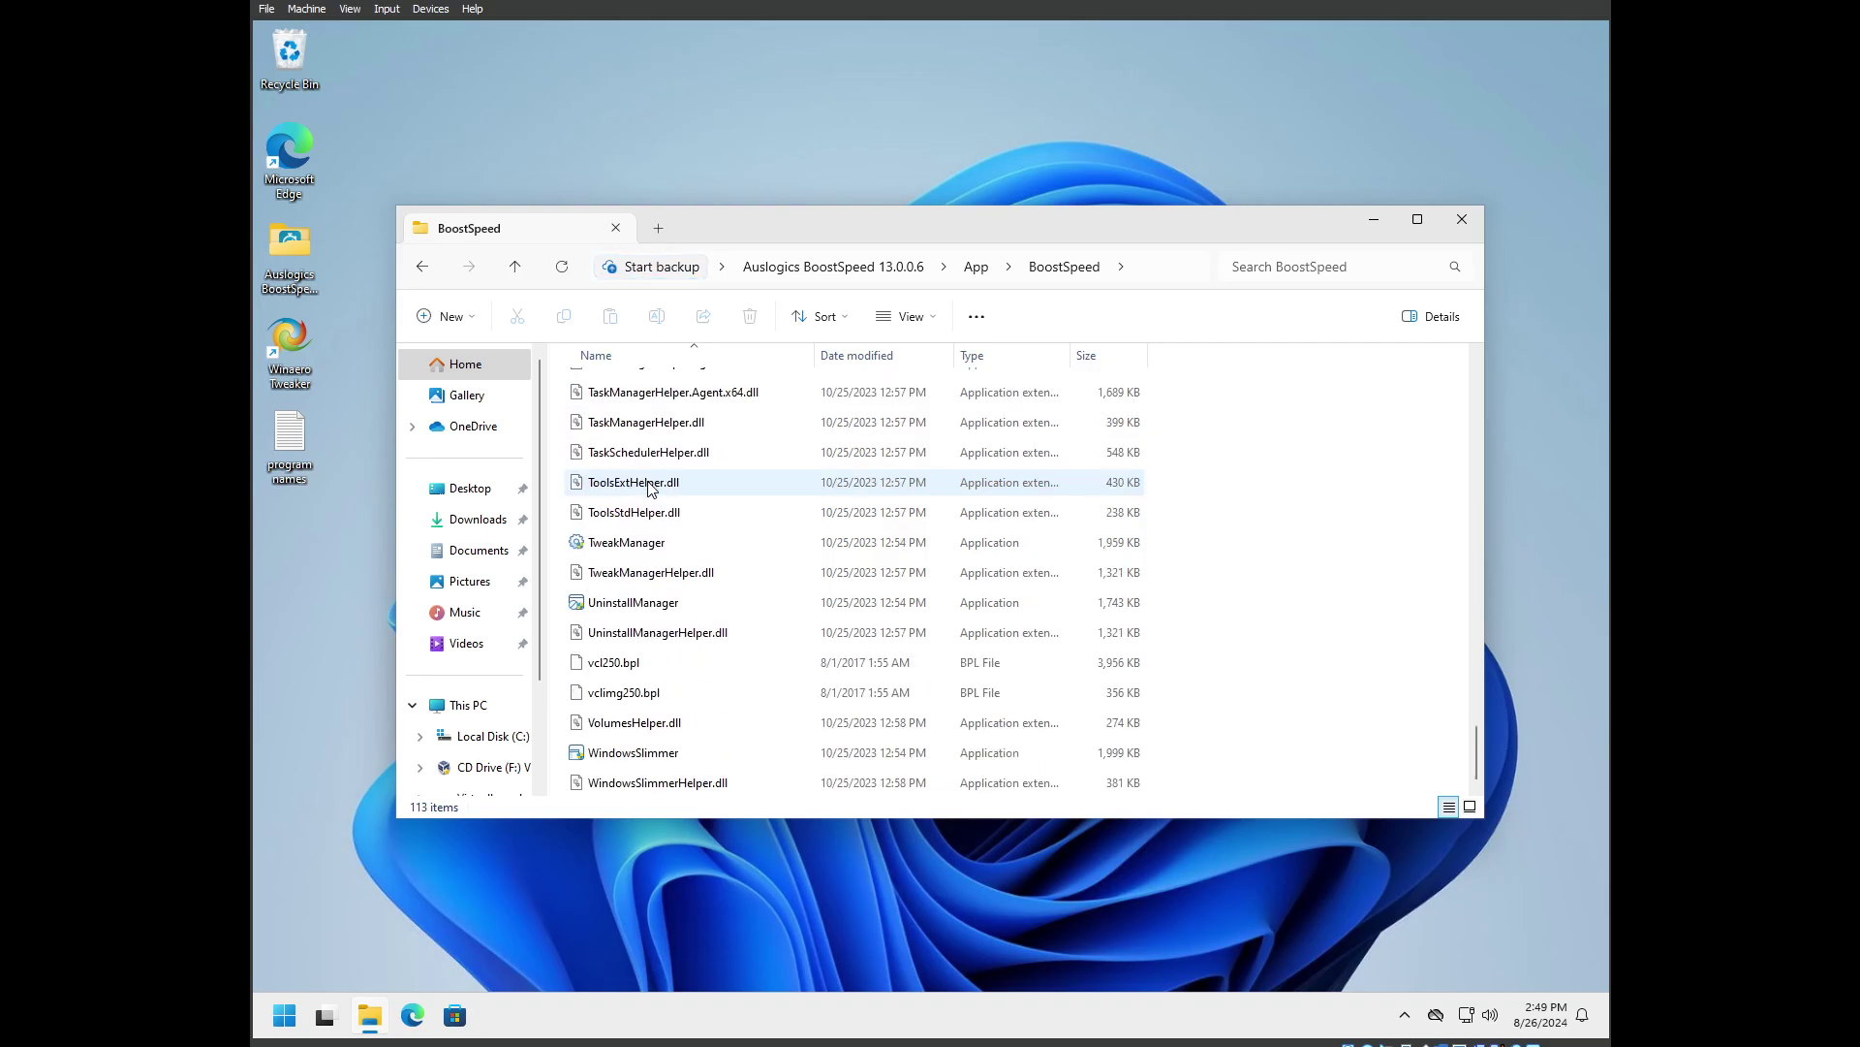
Launch TweakManager with administrator approval and minimize the Explorer window
{"action": "left_click", "coordinate": [571, 551]}
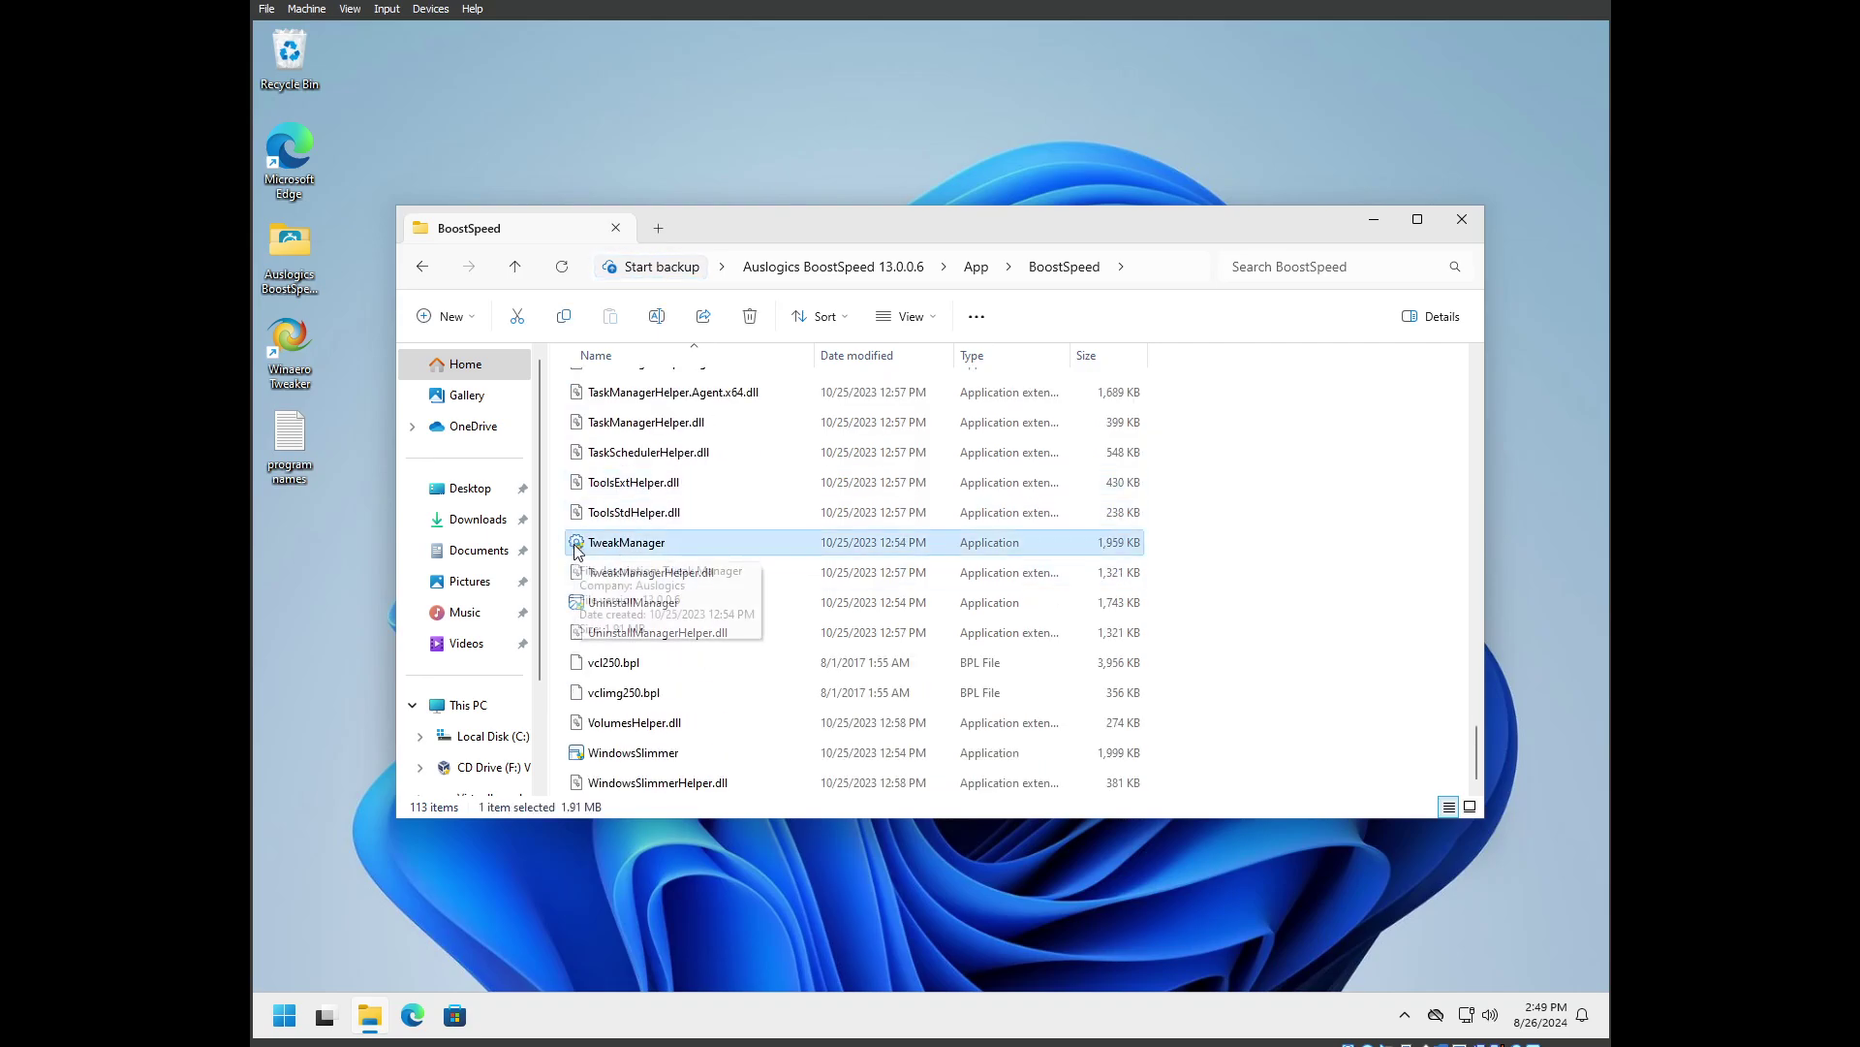
{"action": "double_click", "coordinate": [573, 550]}
{"action": "left_click", "coordinate": [845, 682]}
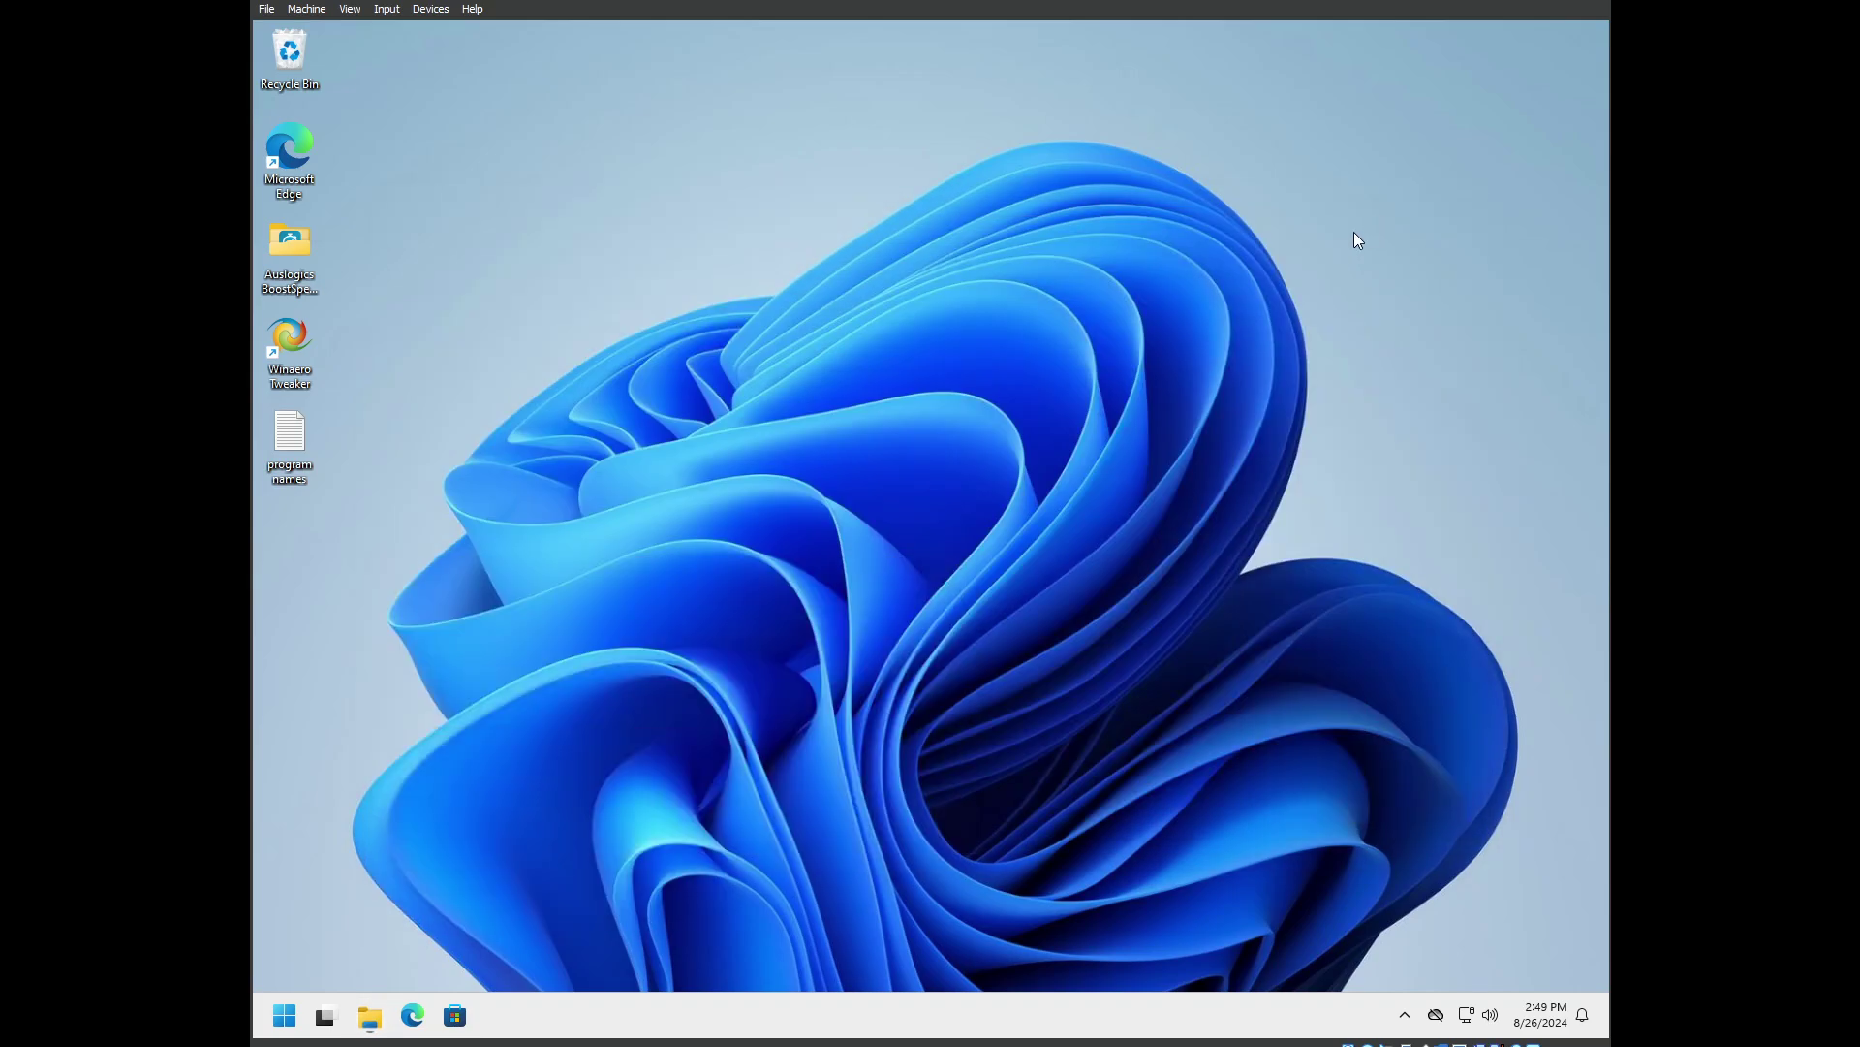
{"action": "left_click", "coordinate": [1375, 221]}
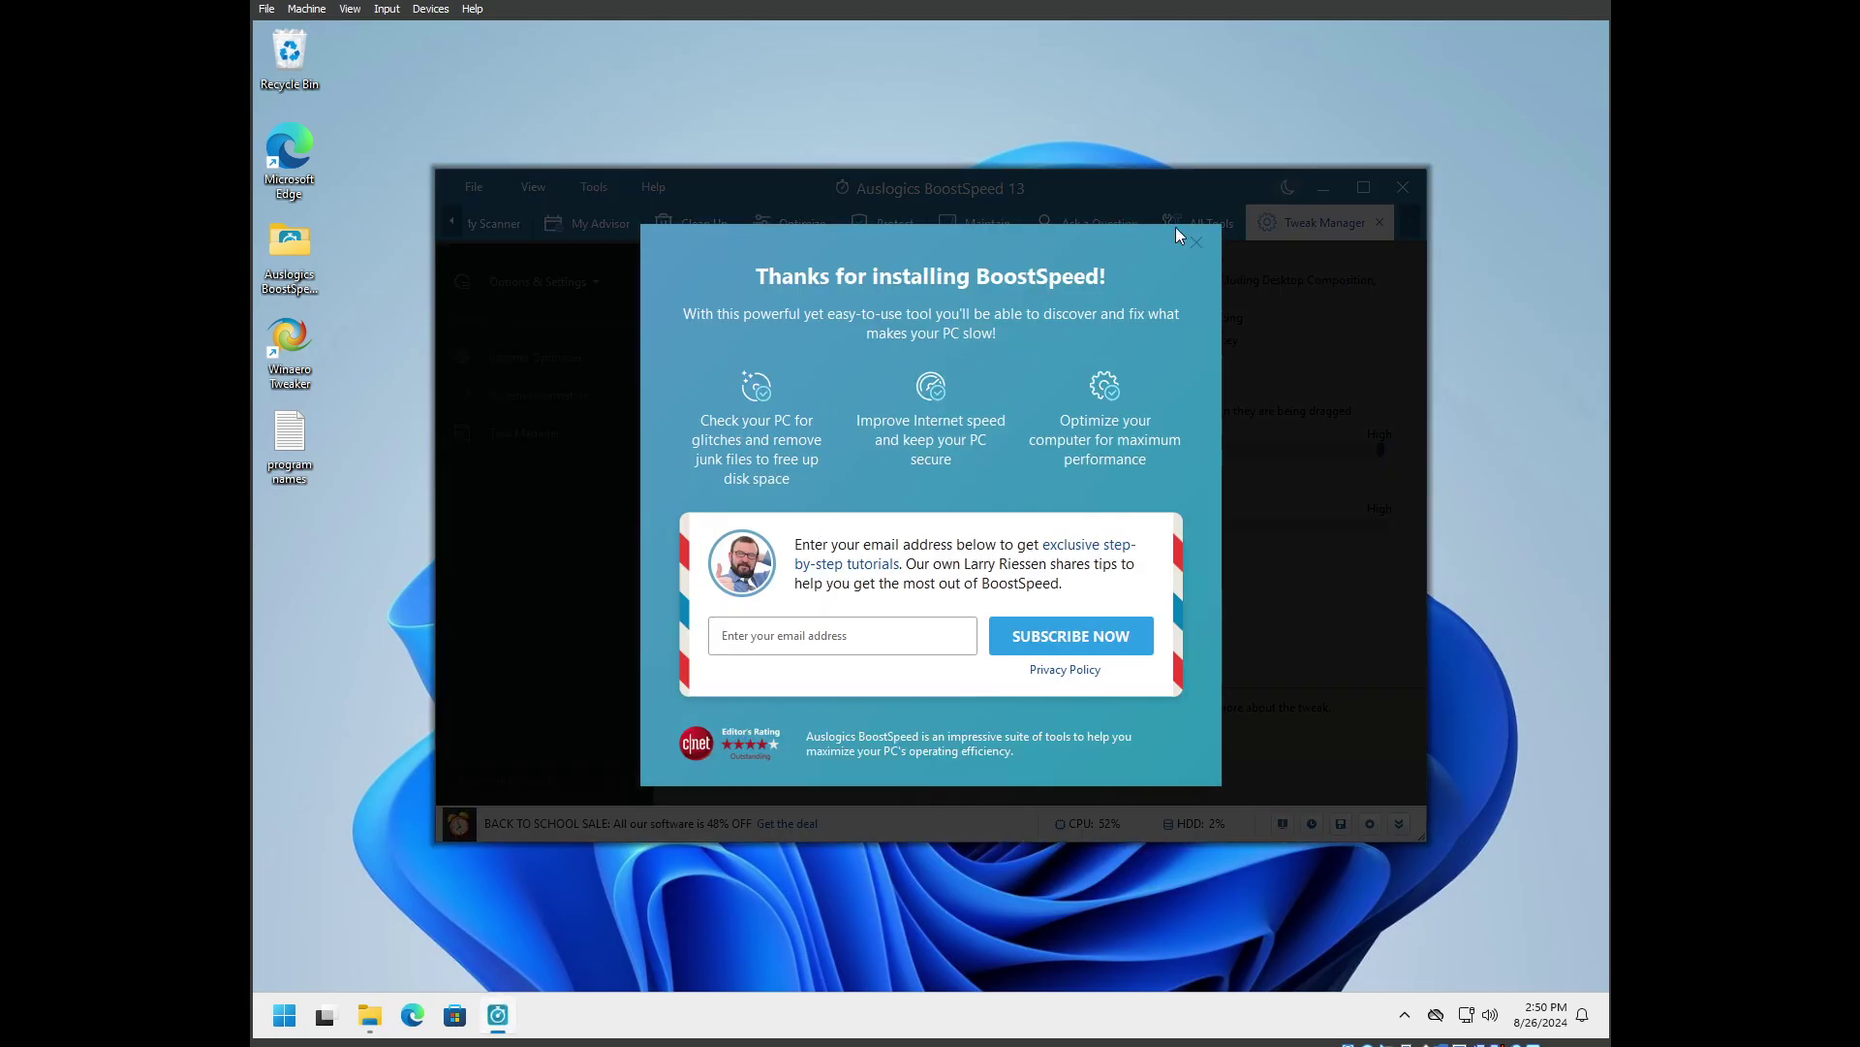
Dismiss the welcome offer, accept Expert mode, and view User Interface's Aero Effects page
{"action": "left_click", "coordinate": [1197, 242]}
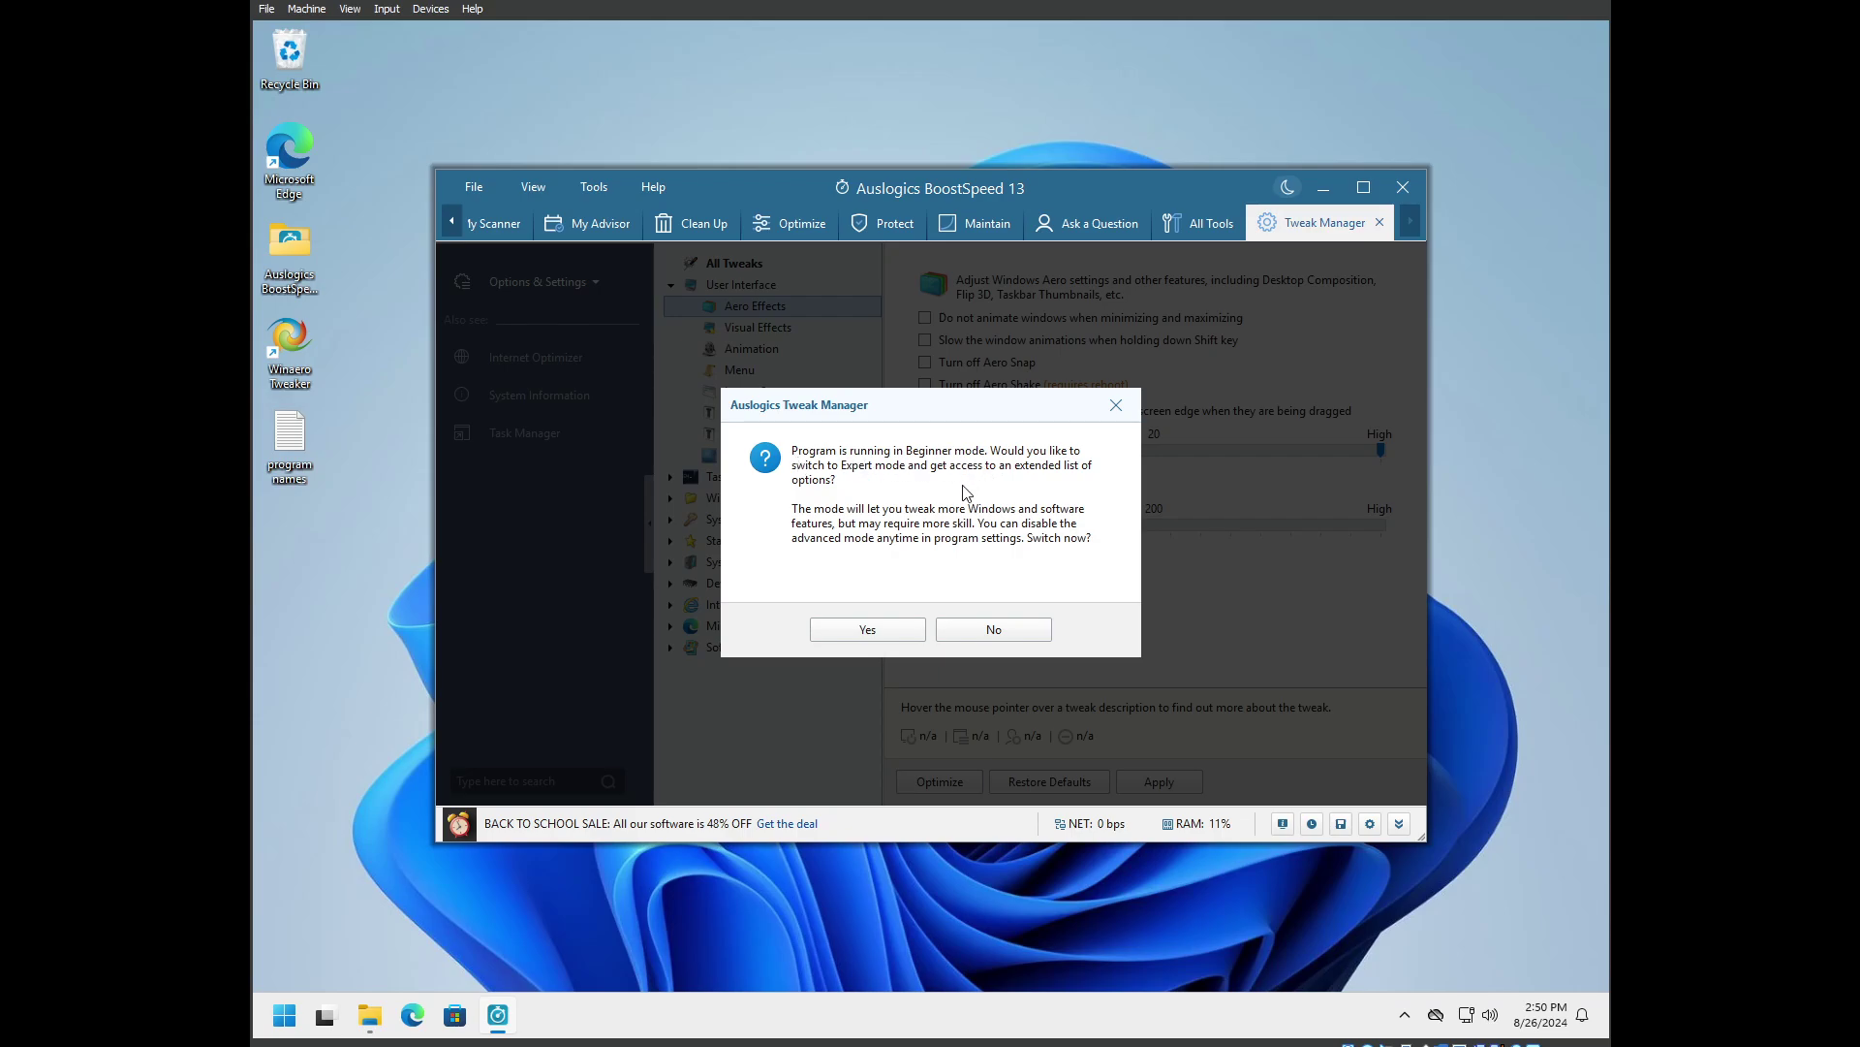
{"action": "left_click", "coordinate": [862, 632]}
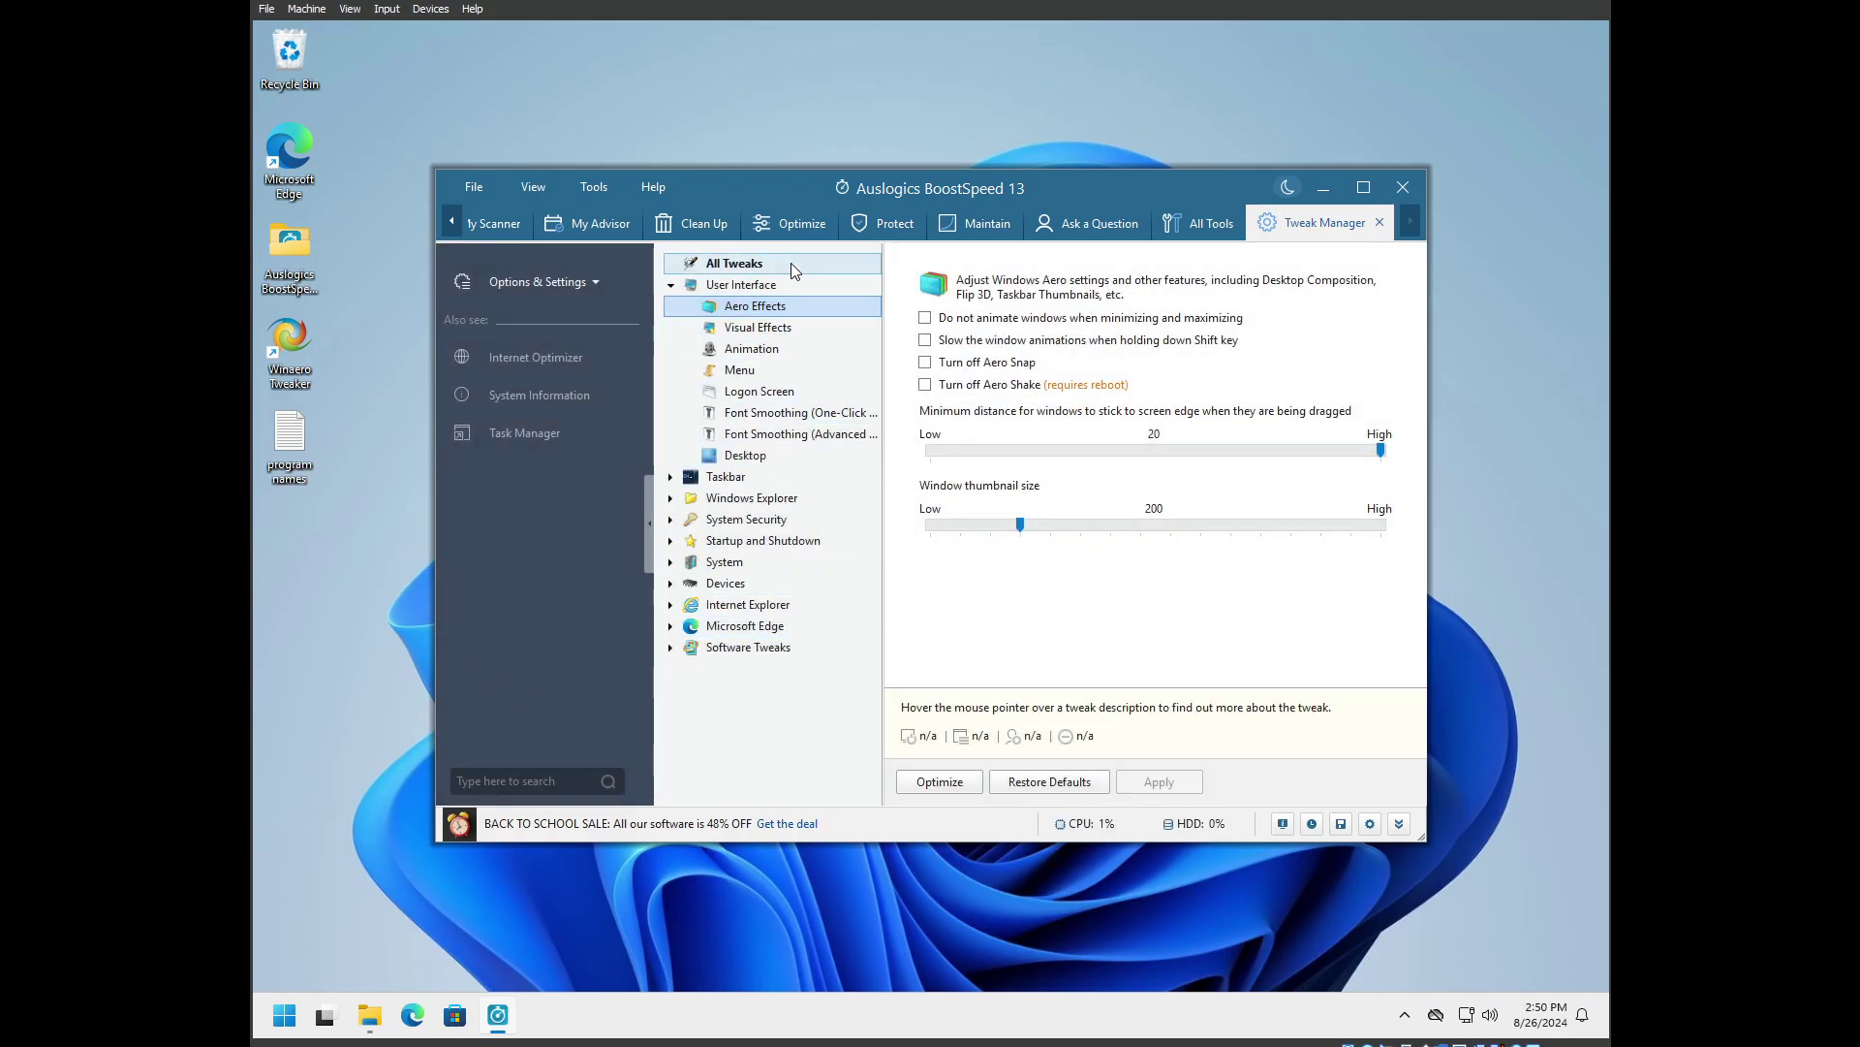
{"action": "left_click", "coordinate": [759, 283]}
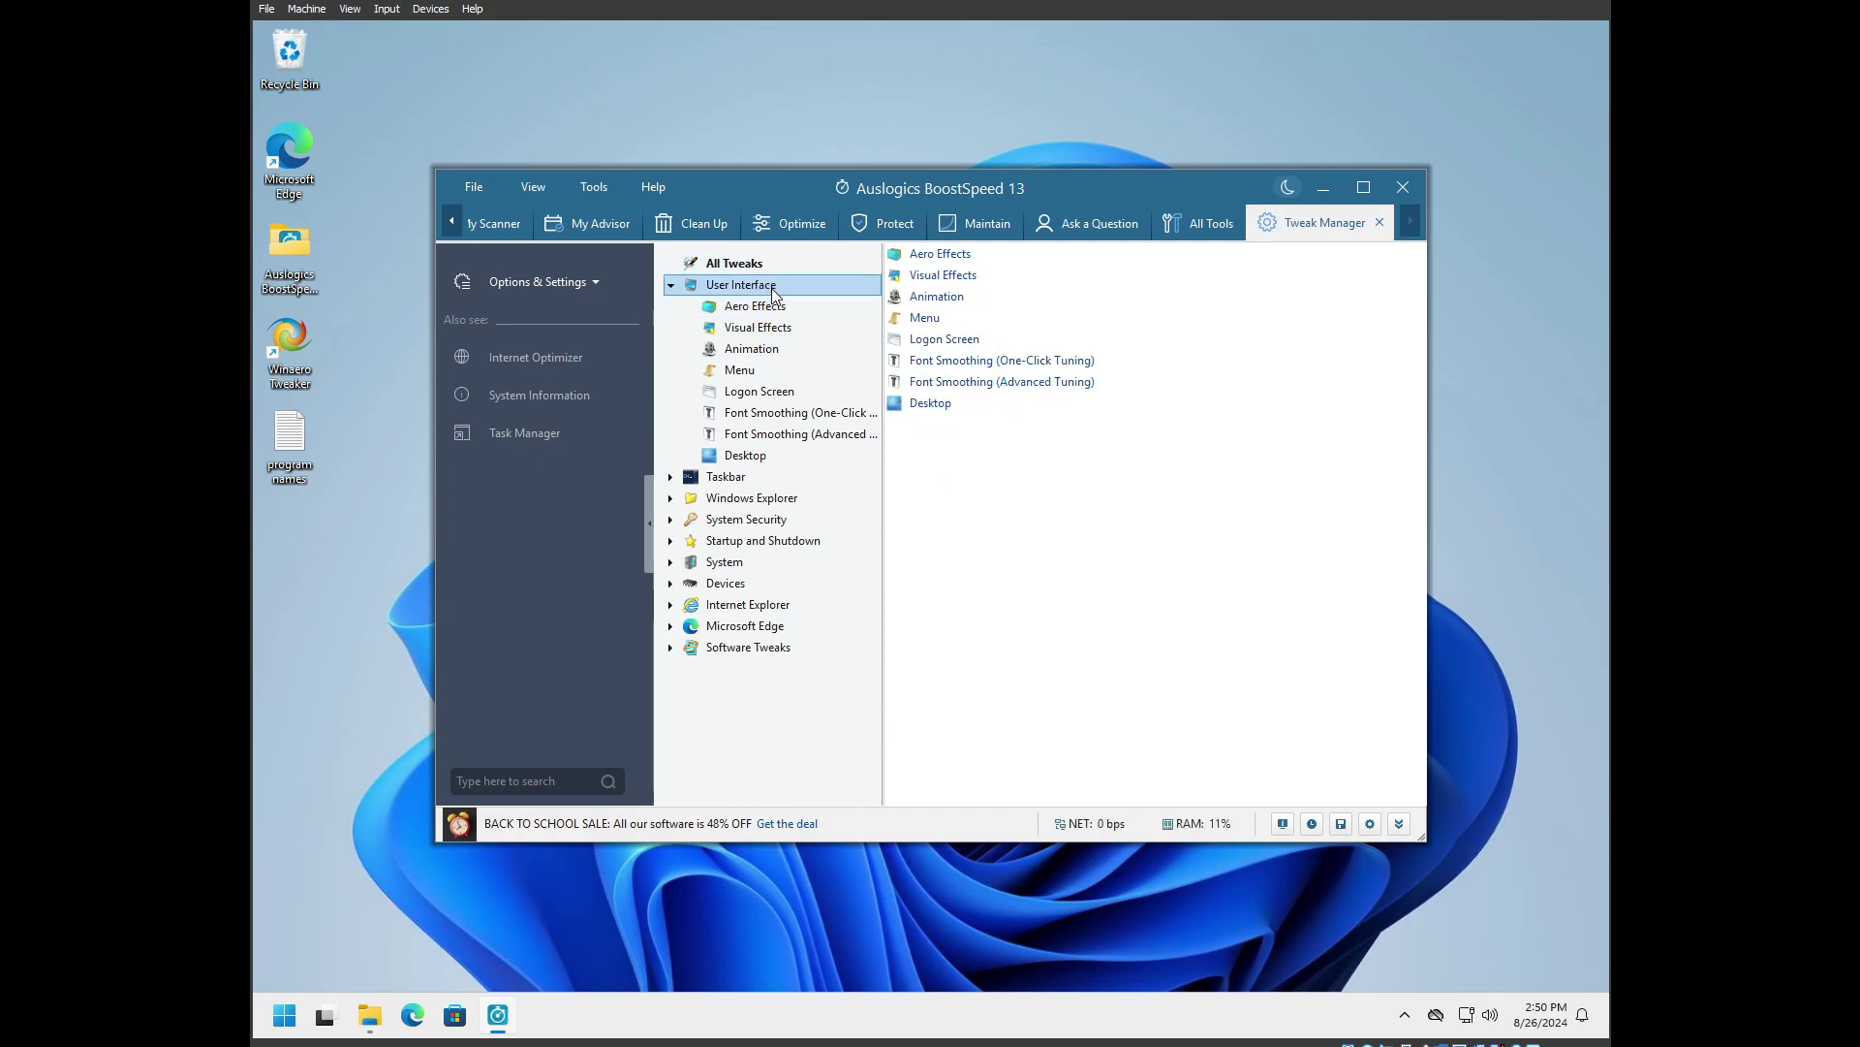
{"action": "left_click", "coordinate": [768, 305]}
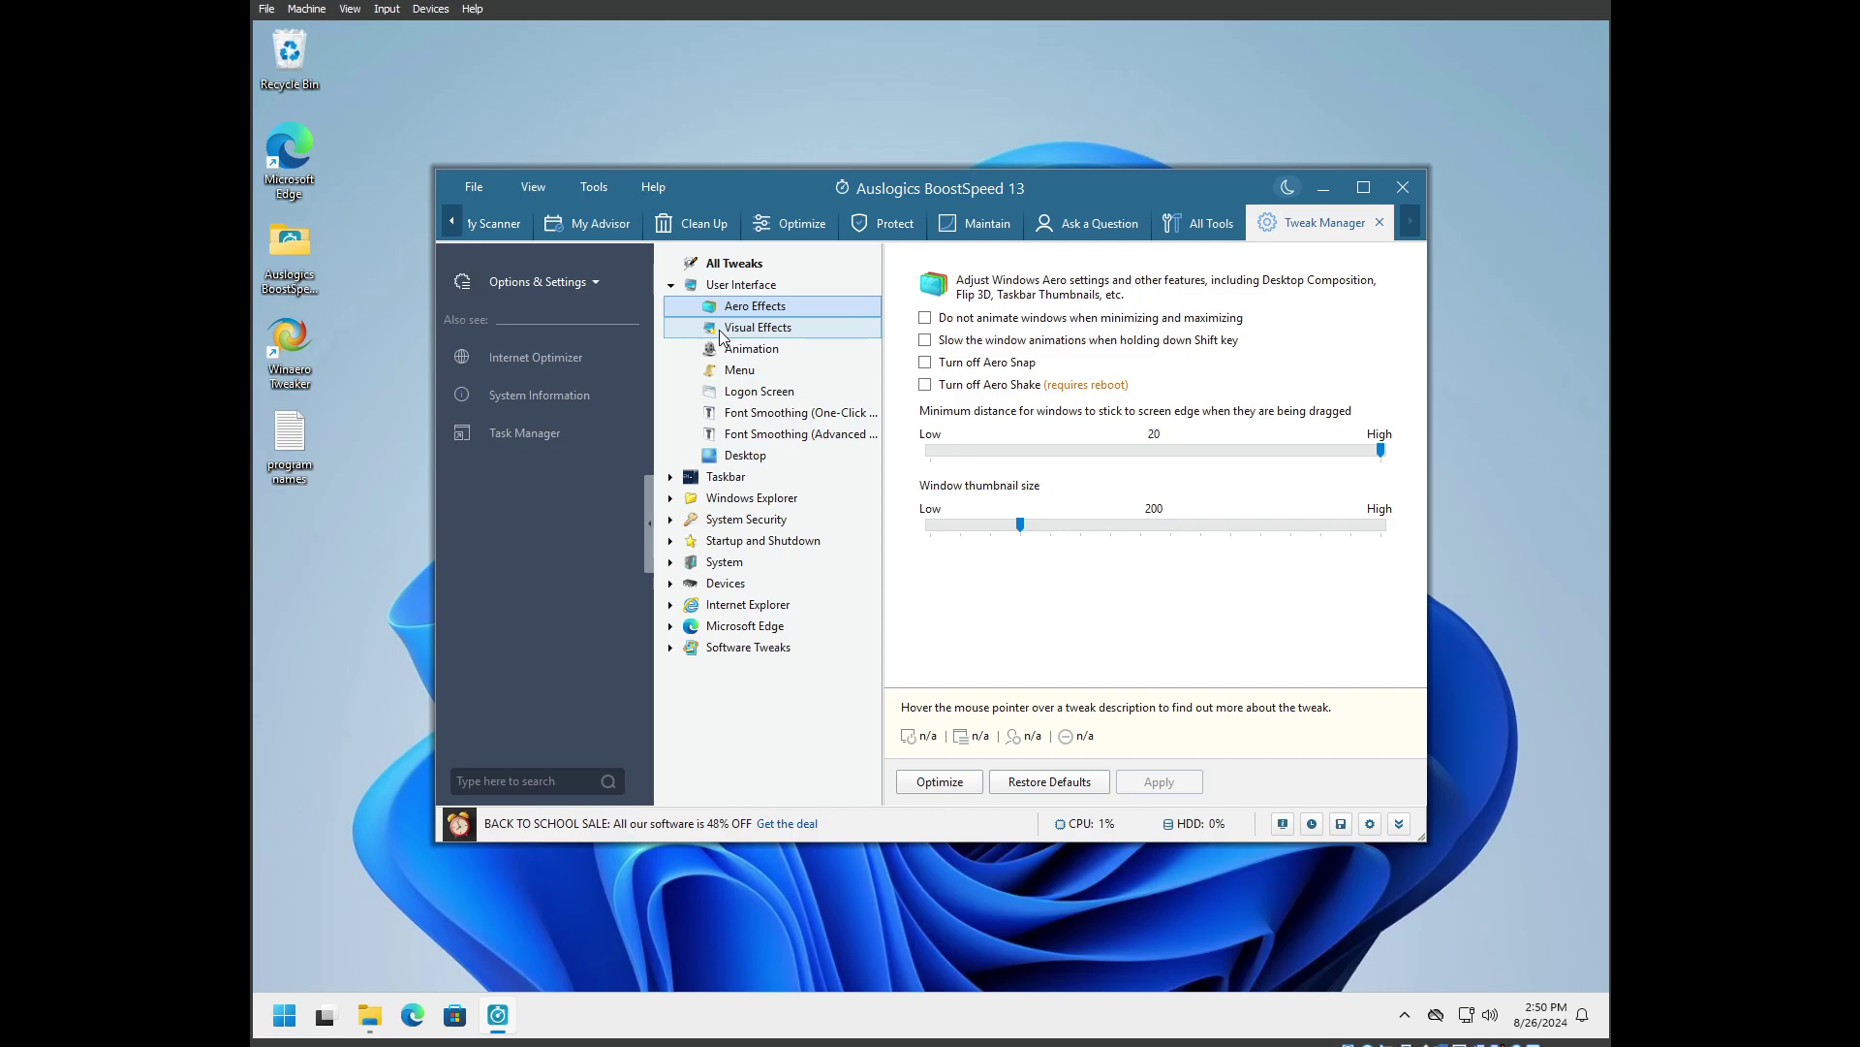
{"action": "key", "text": "Up"}
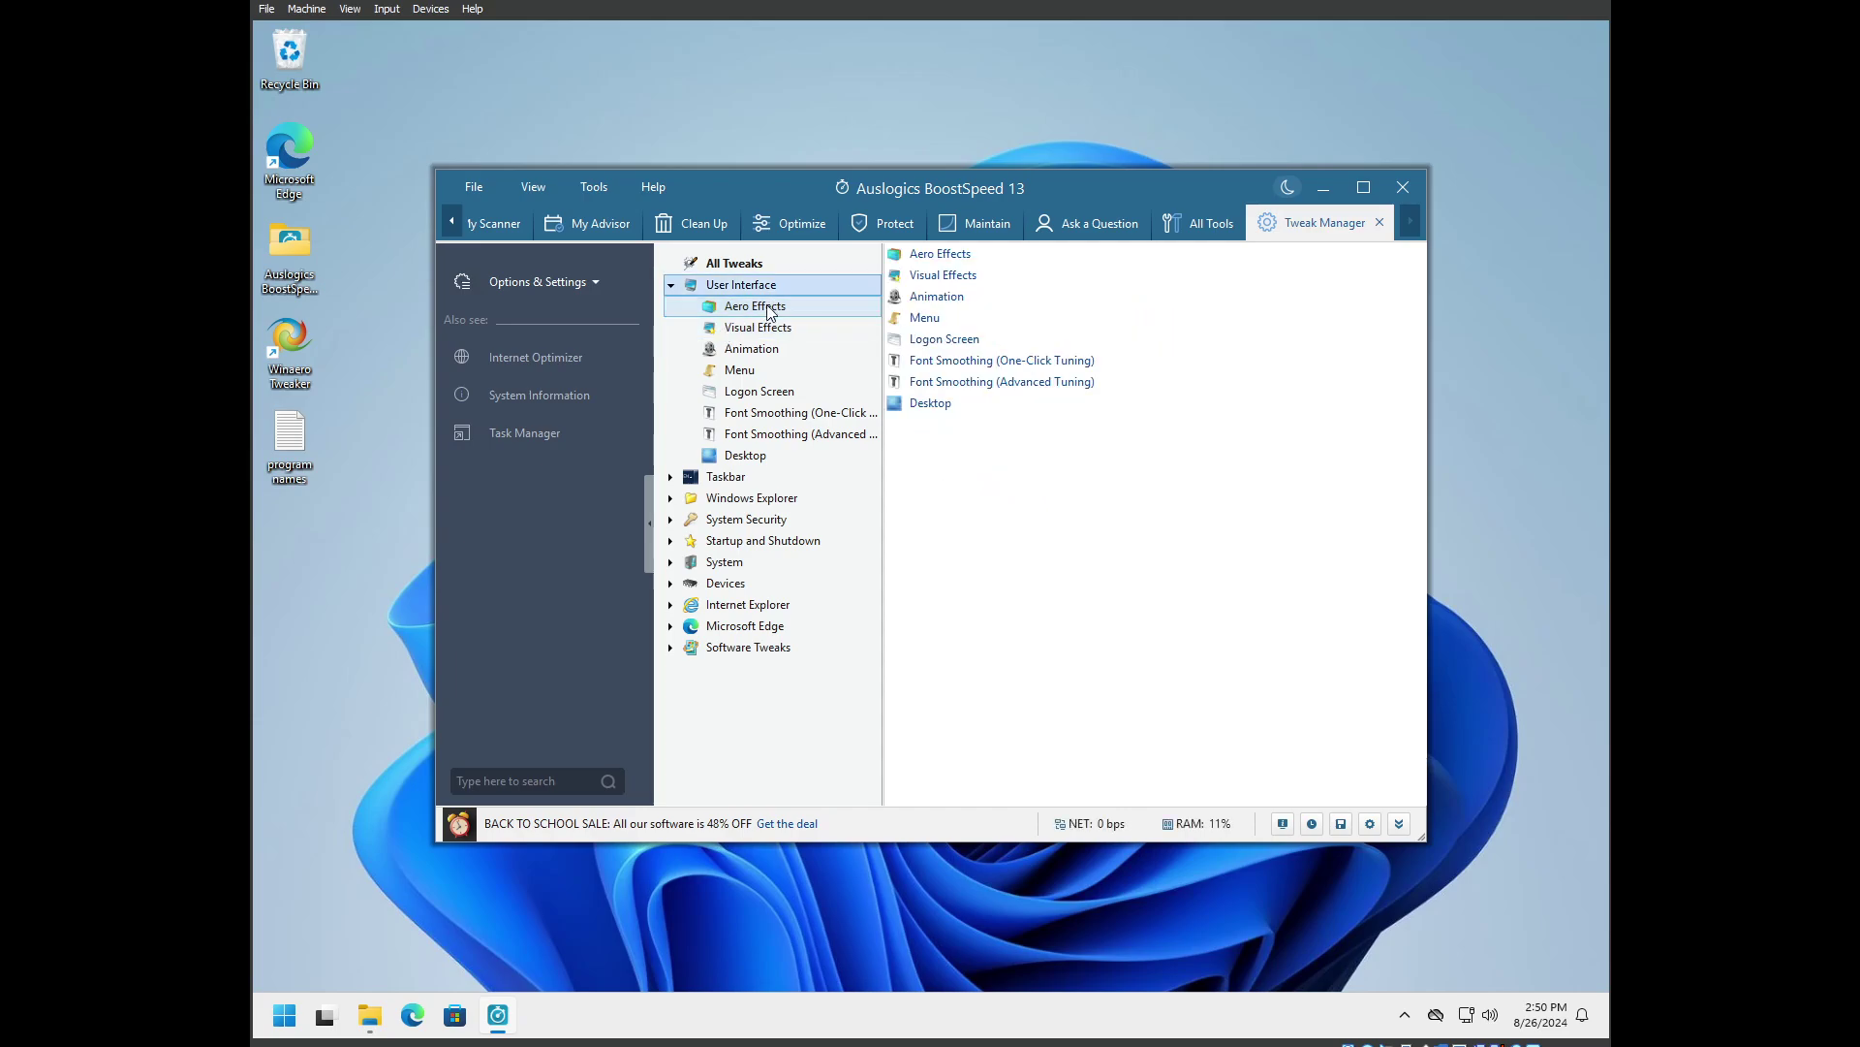
Disable minimize/maximize animation, Aero Snap and Aero Shake, and apply the Aero tweaks
{"action": "key", "text": "Down"}
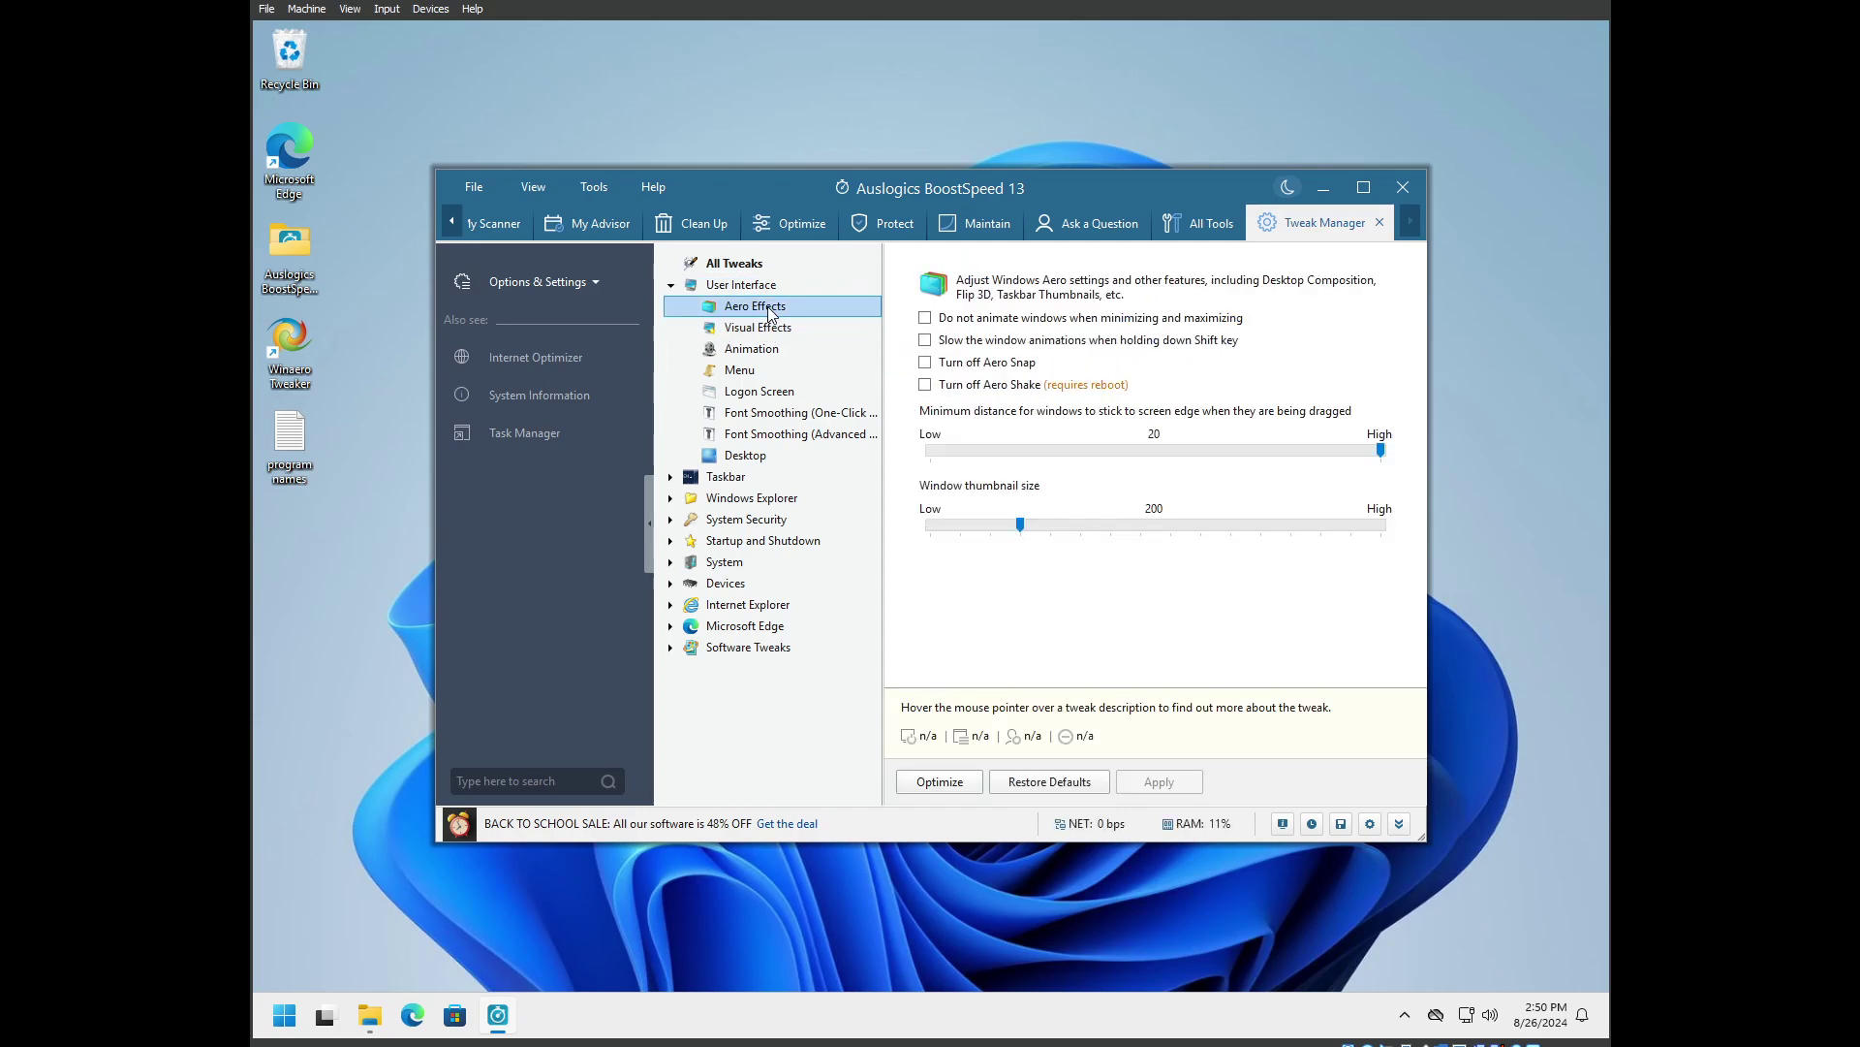
{"action": "left_click", "coordinate": [924, 317]}
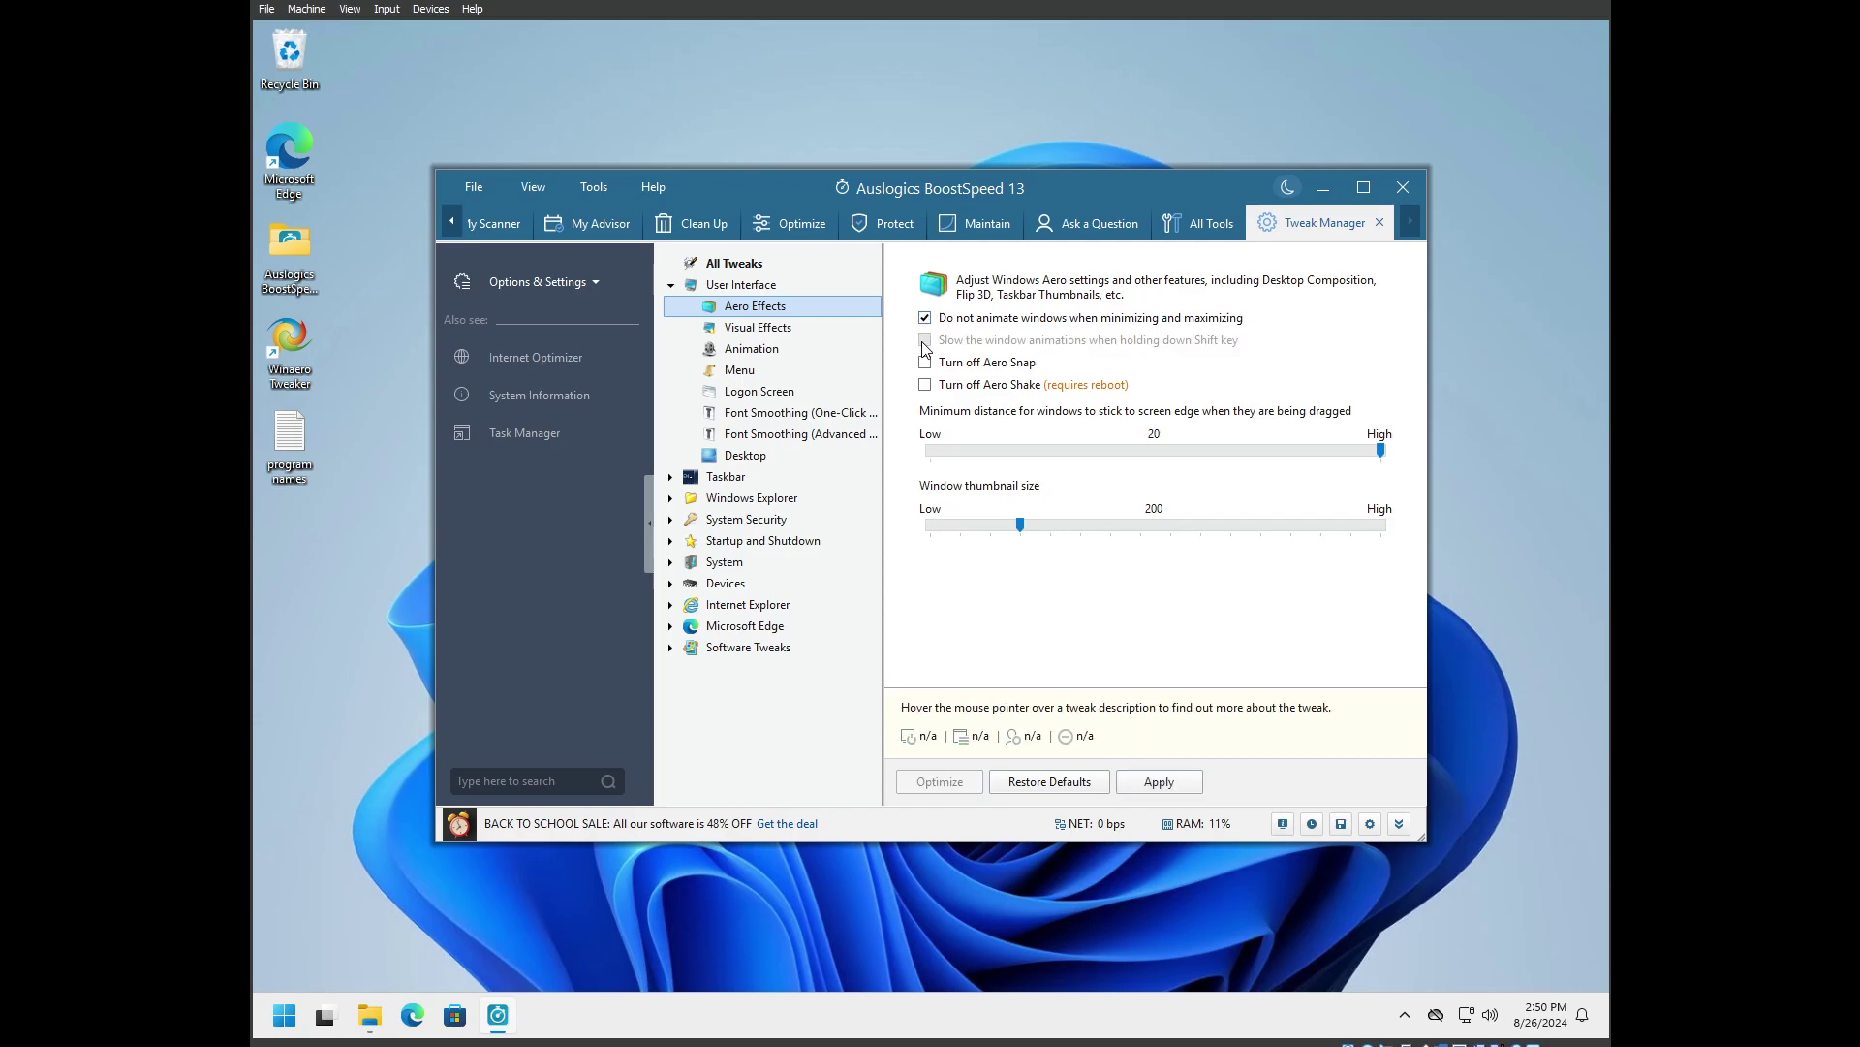
{"action": "left_click", "coordinate": [925, 363]}
{"action": "left_click", "coordinate": [924, 385]}
{"action": "left_click", "coordinate": [801, 329]}
{"action": "left_click", "coordinate": [807, 601]}
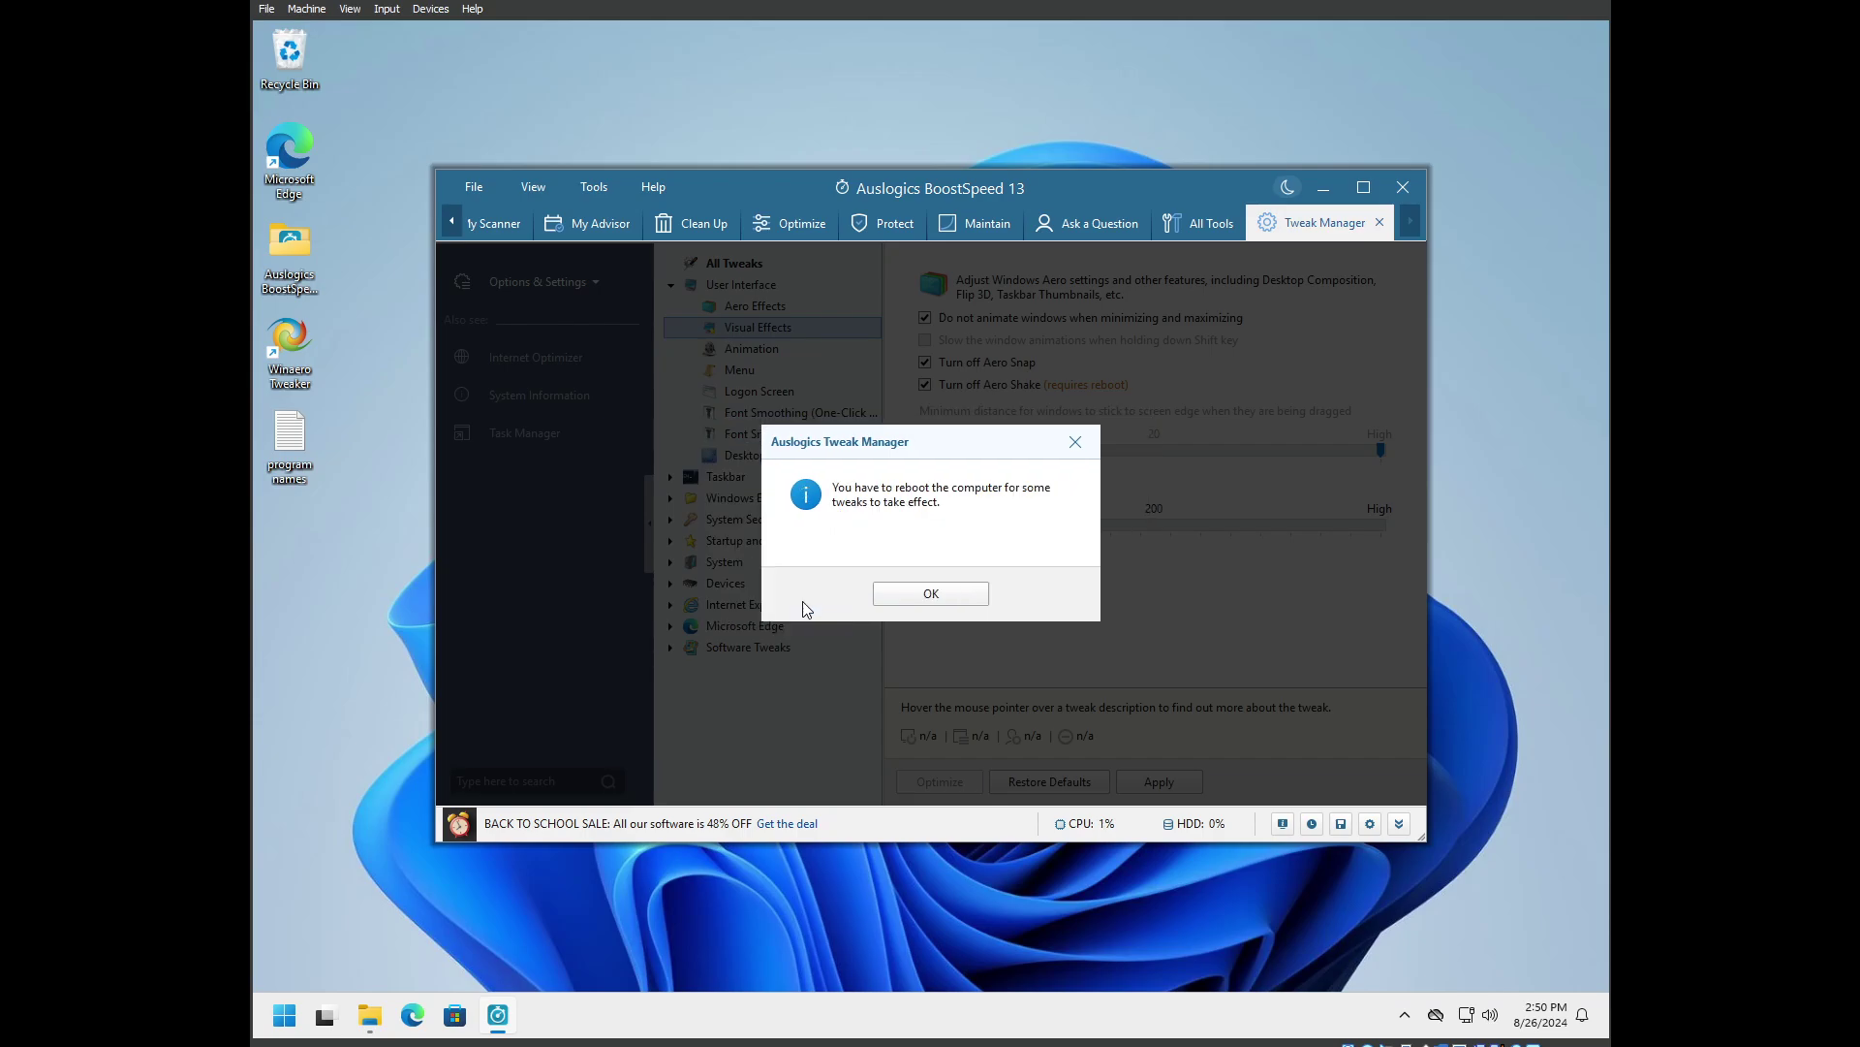
{"action": "left_click", "coordinate": [935, 595]}
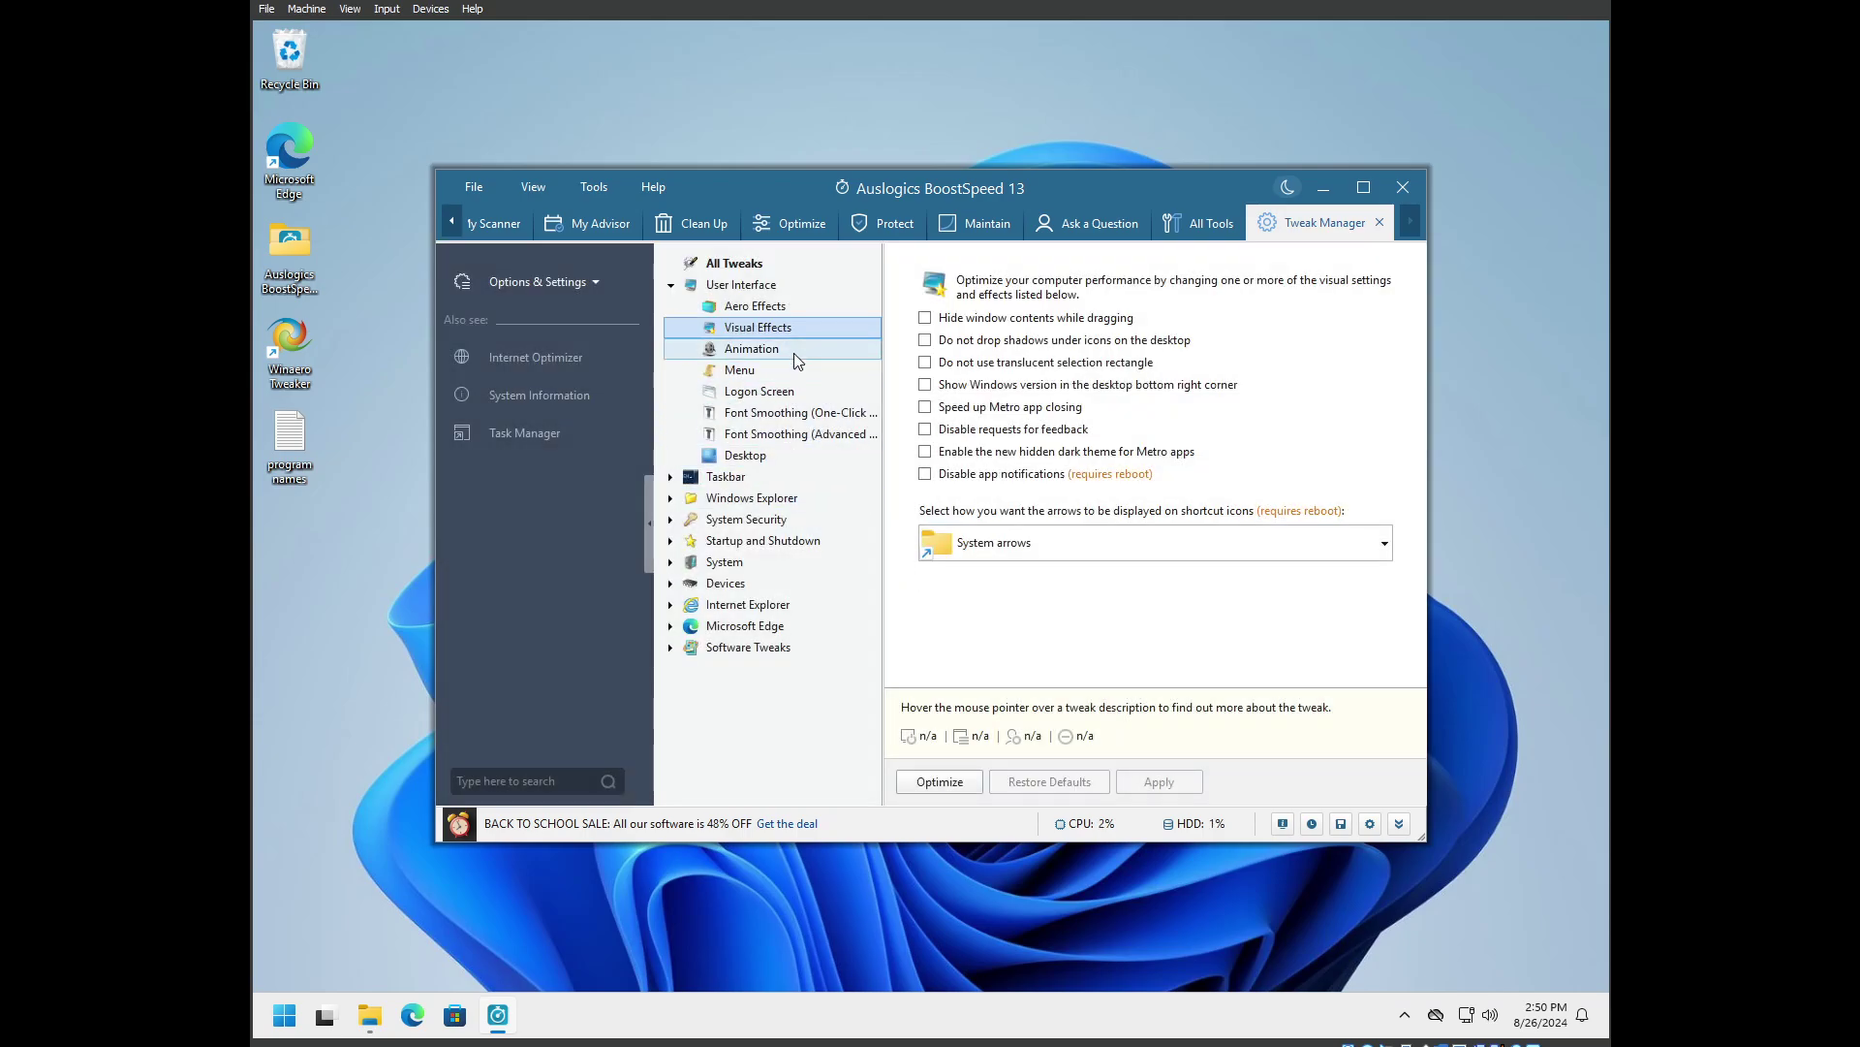
Tick the Visual Effects tweaks: no drag contents, no icon shadows, no translucent selection, faster Metro closing, dark theme, no feedback or notifications
{"action": "left_click", "coordinate": [924, 318]}
{"action": "left_click", "coordinate": [925, 340]}
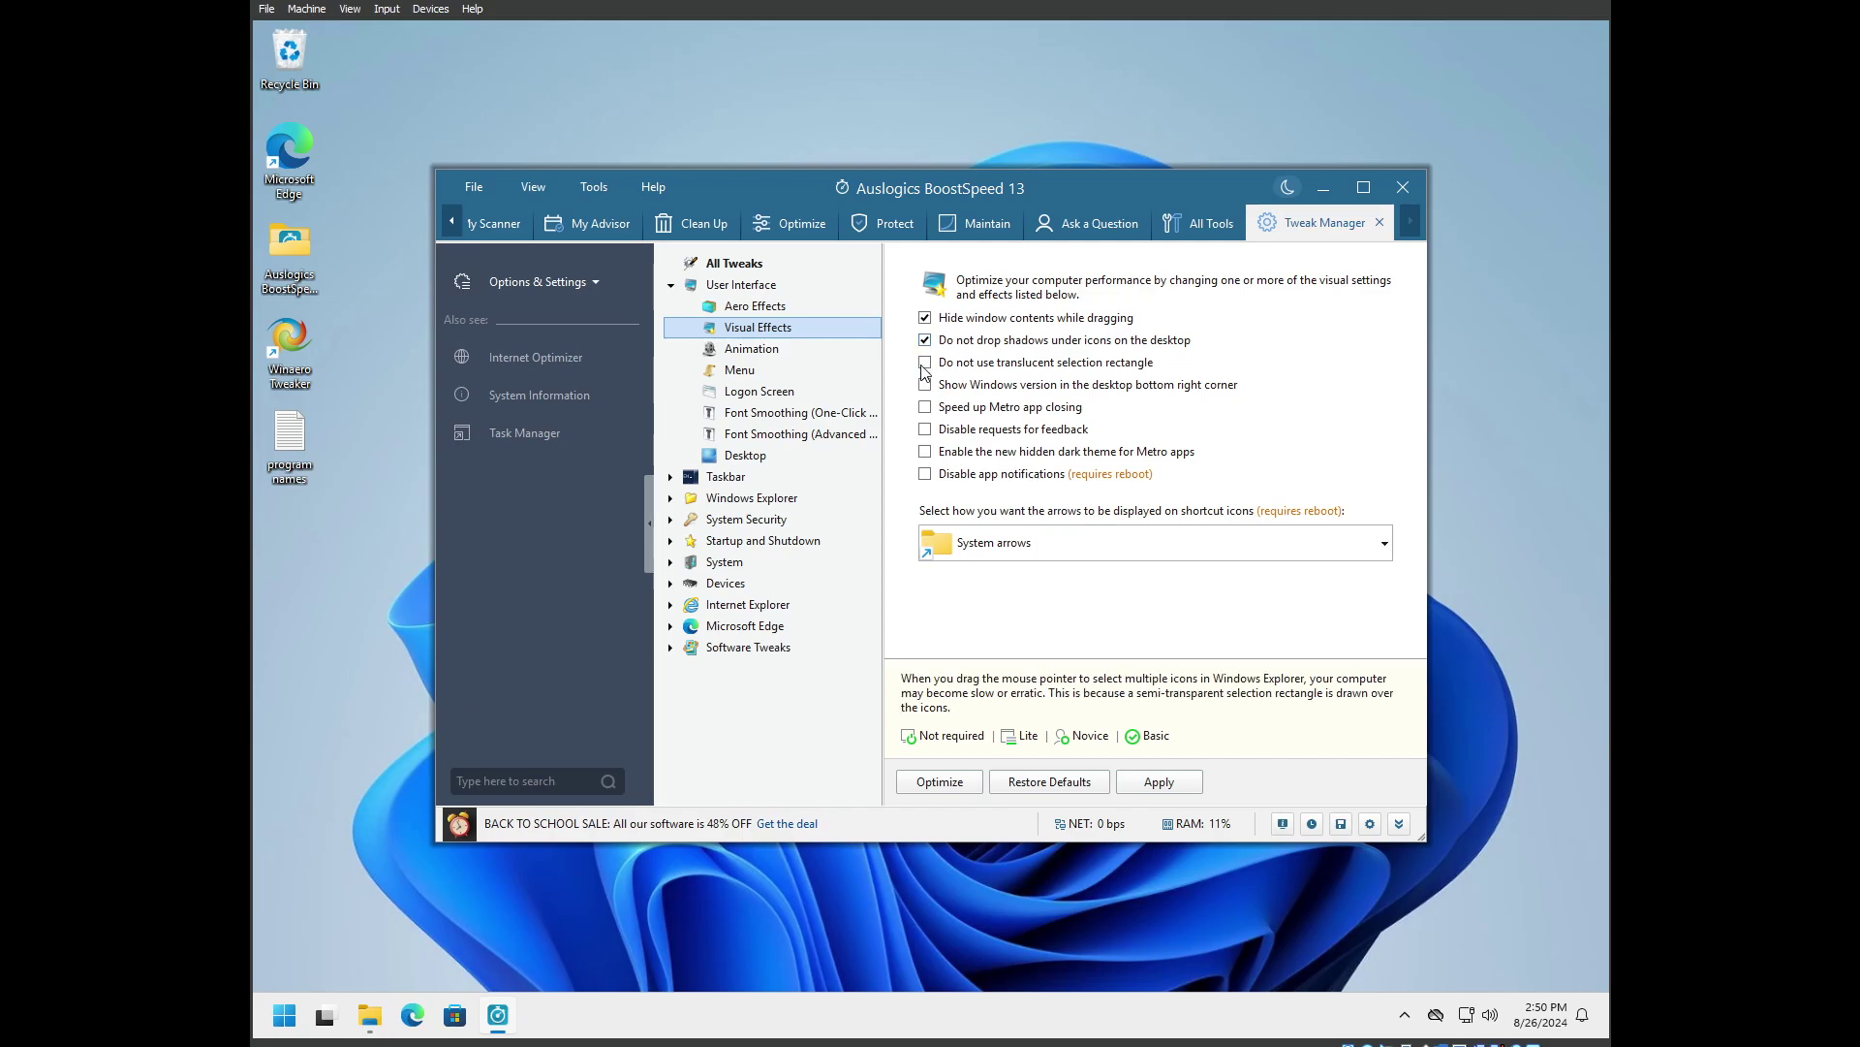
{"action": "left_click", "coordinate": [924, 363]}
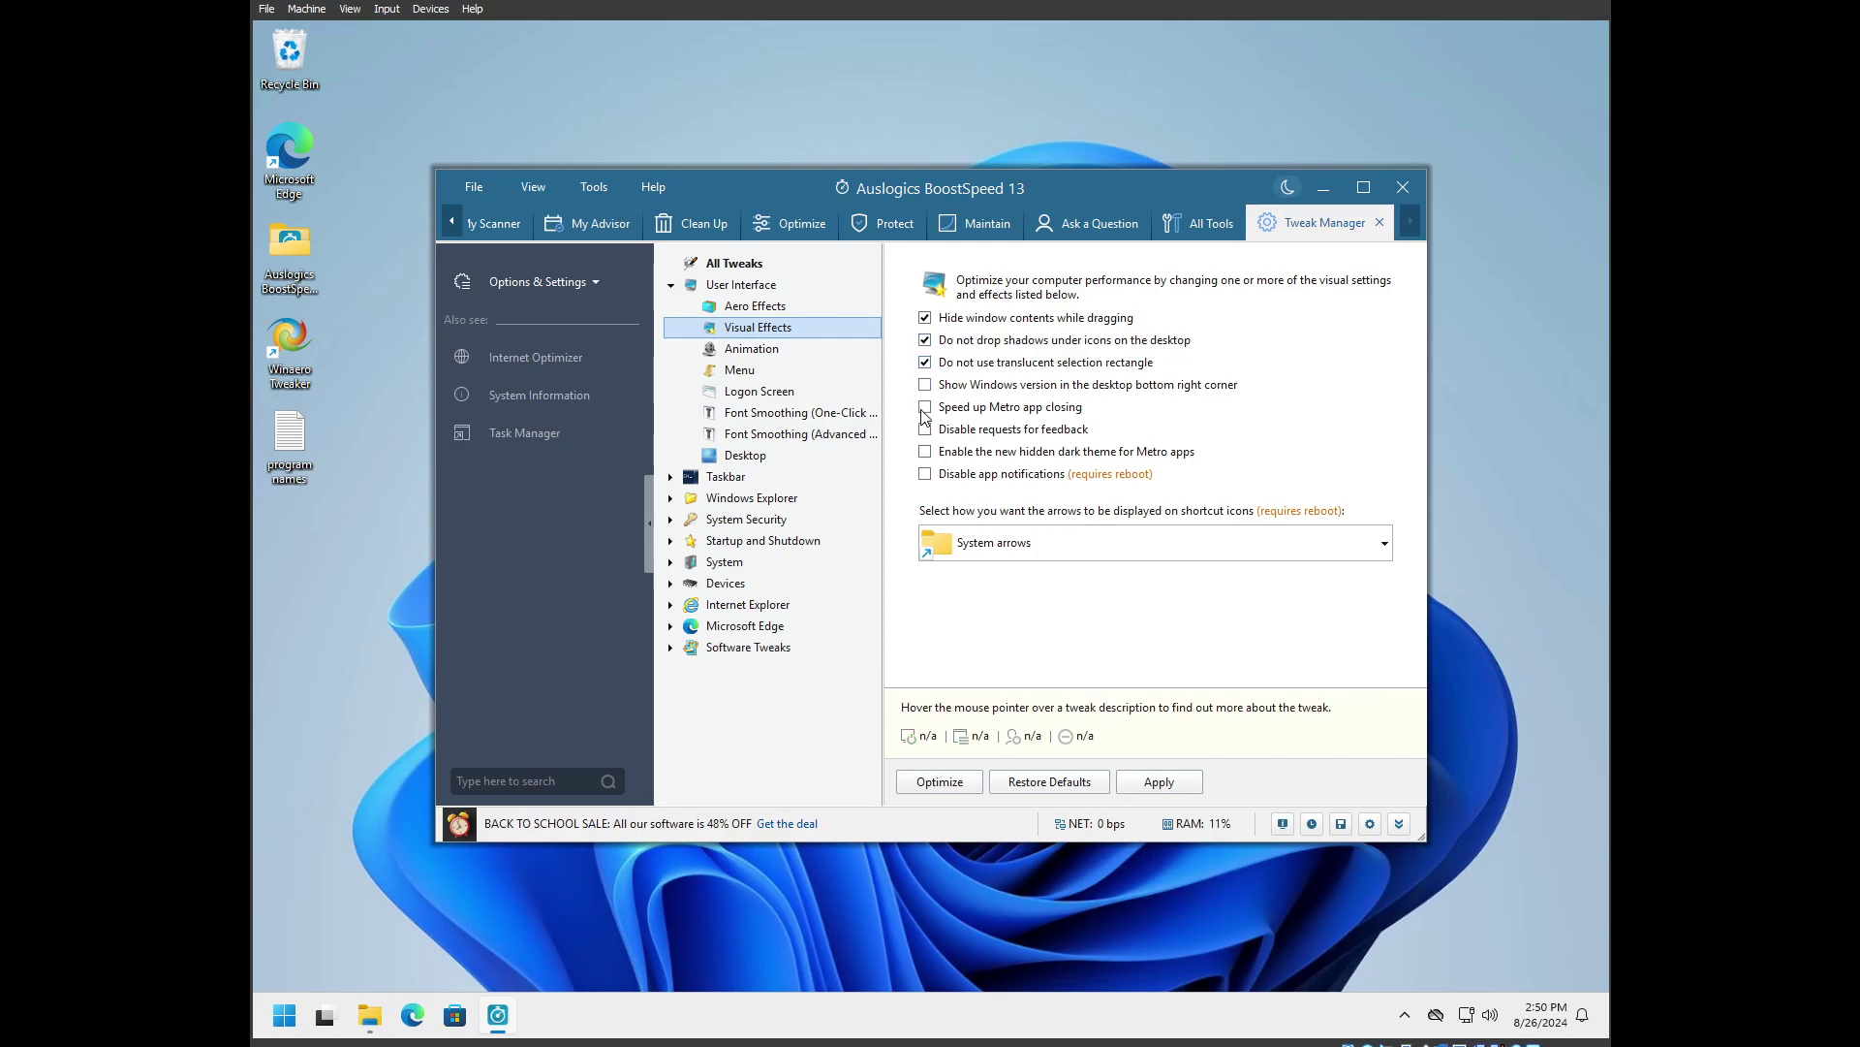
{"action": "left_click", "coordinate": [925, 407]}
{"action": "left_click", "coordinate": [925, 429]}
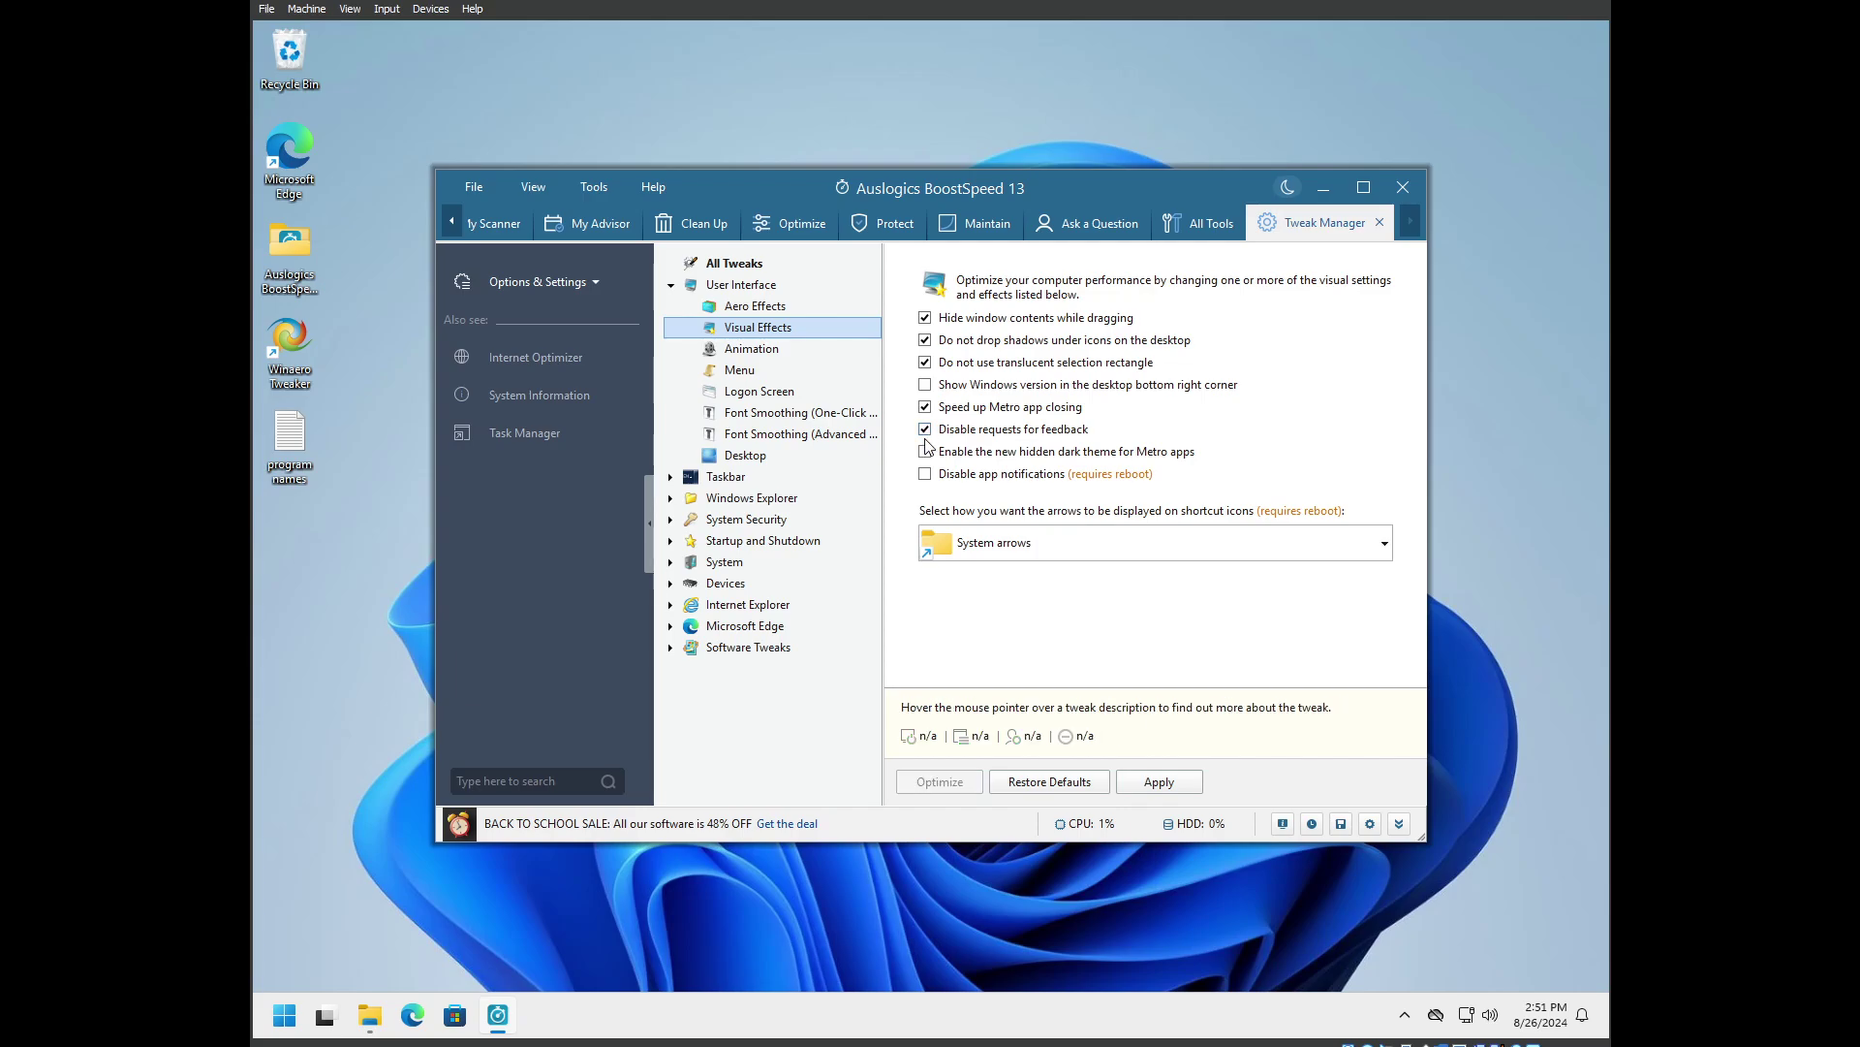
{"action": "left_click", "coordinate": [924, 452]}
{"action": "left_click", "coordinate": [925, 474]}
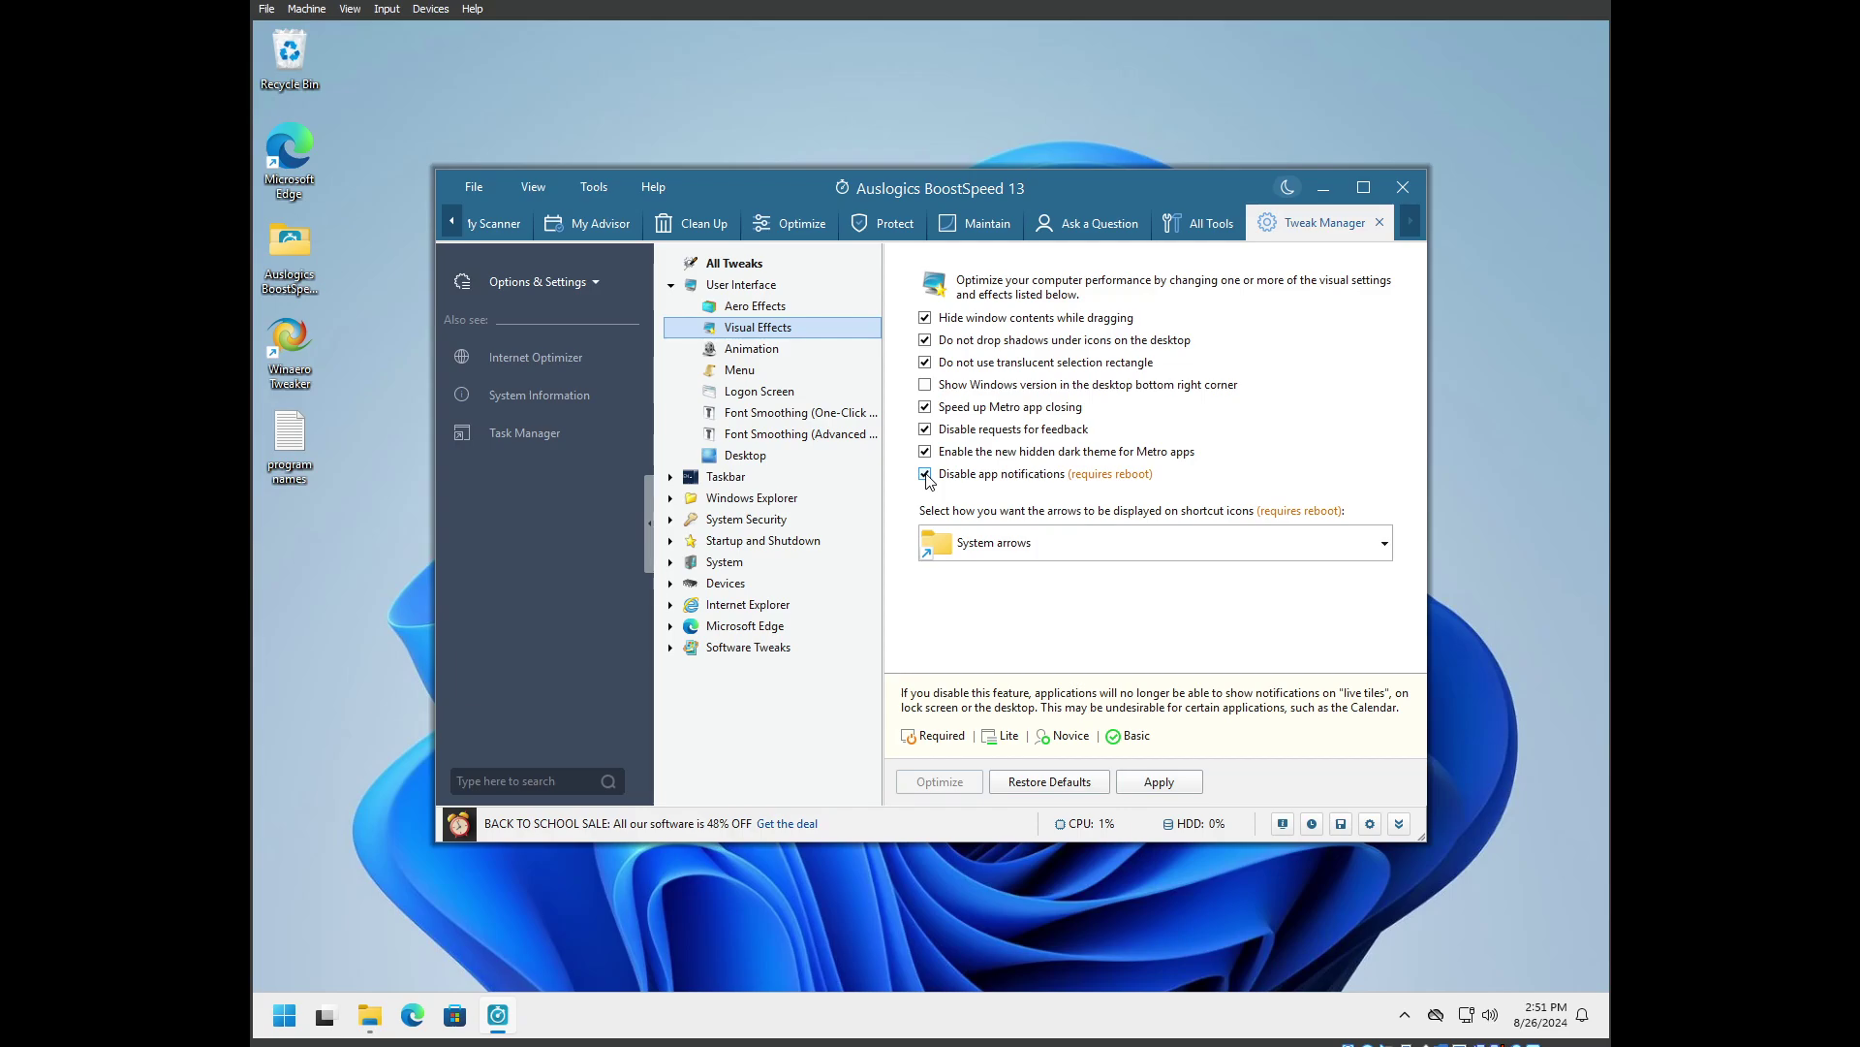
{"action": "left_click", "coordinate": [773, 351]}
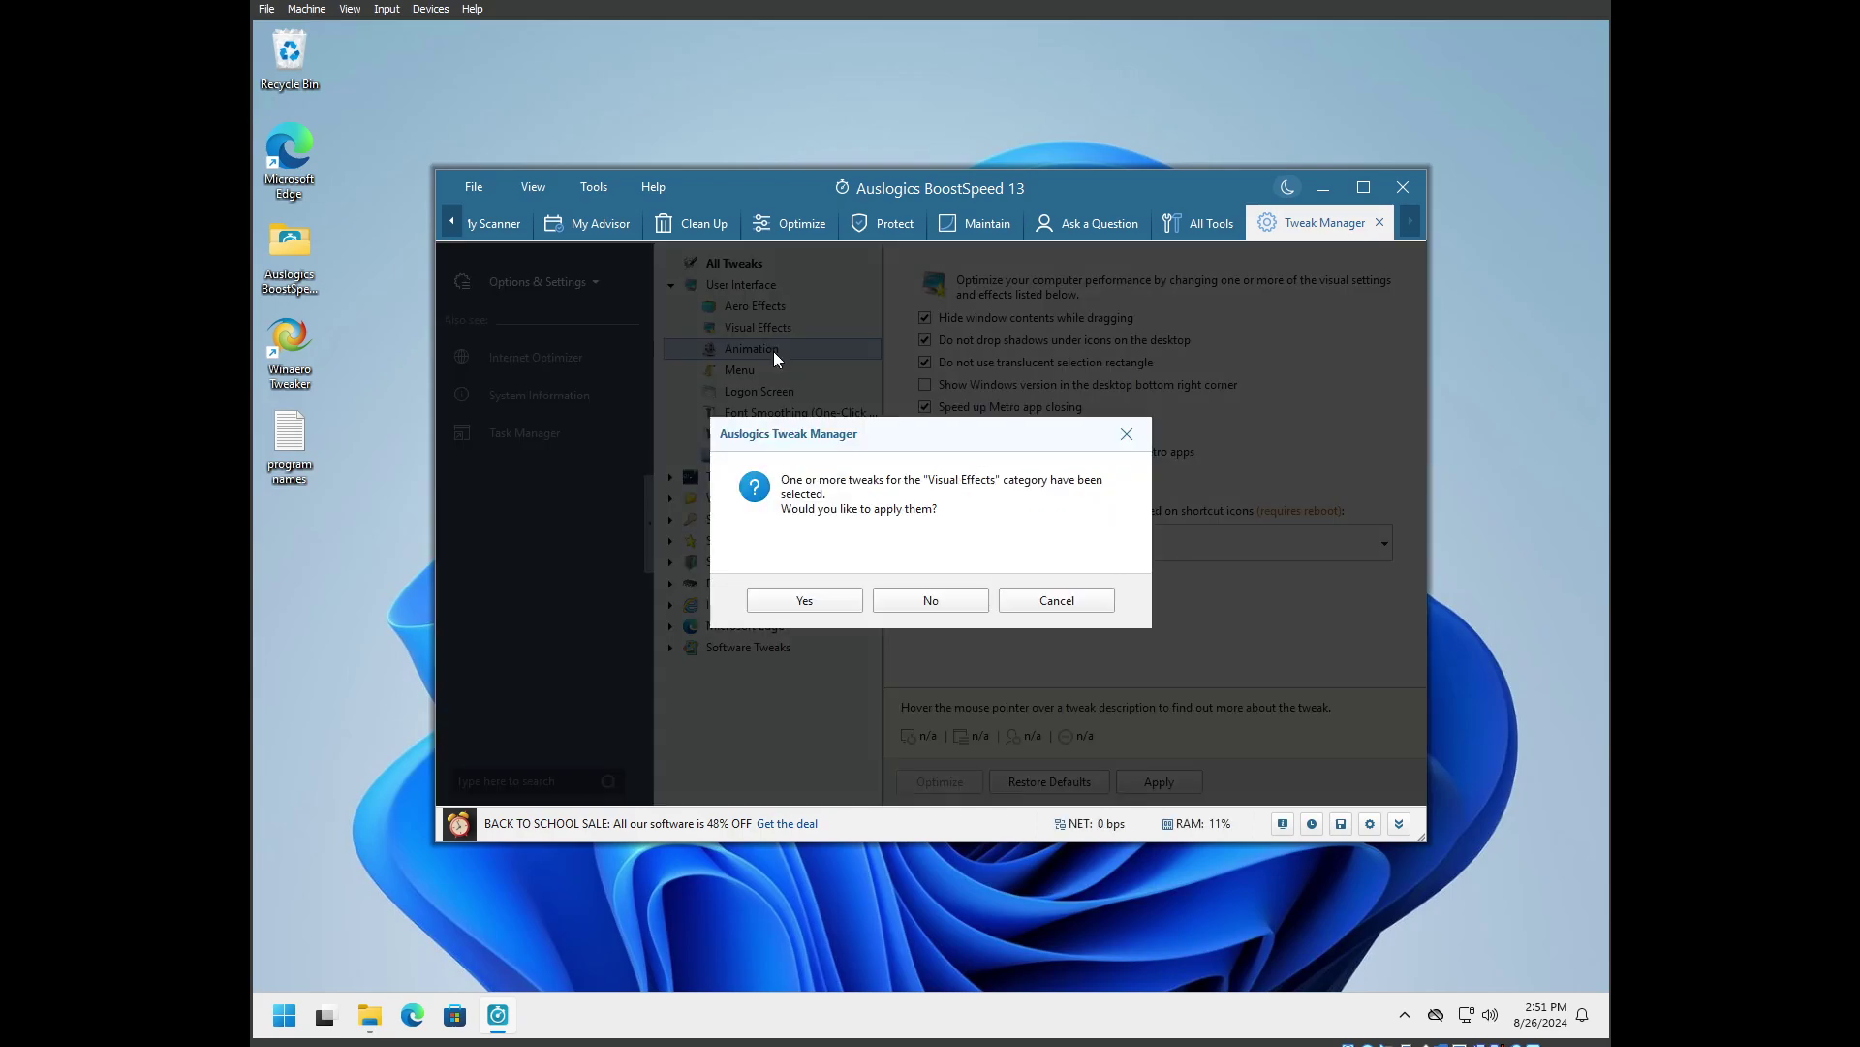
Apply the Visual Effects tweaks and navigate to the Menu tweaks page
{"action": "left_click", "coordinate": [804, 601]}
{"action": "left_click", "coordinate": [916, 597]}
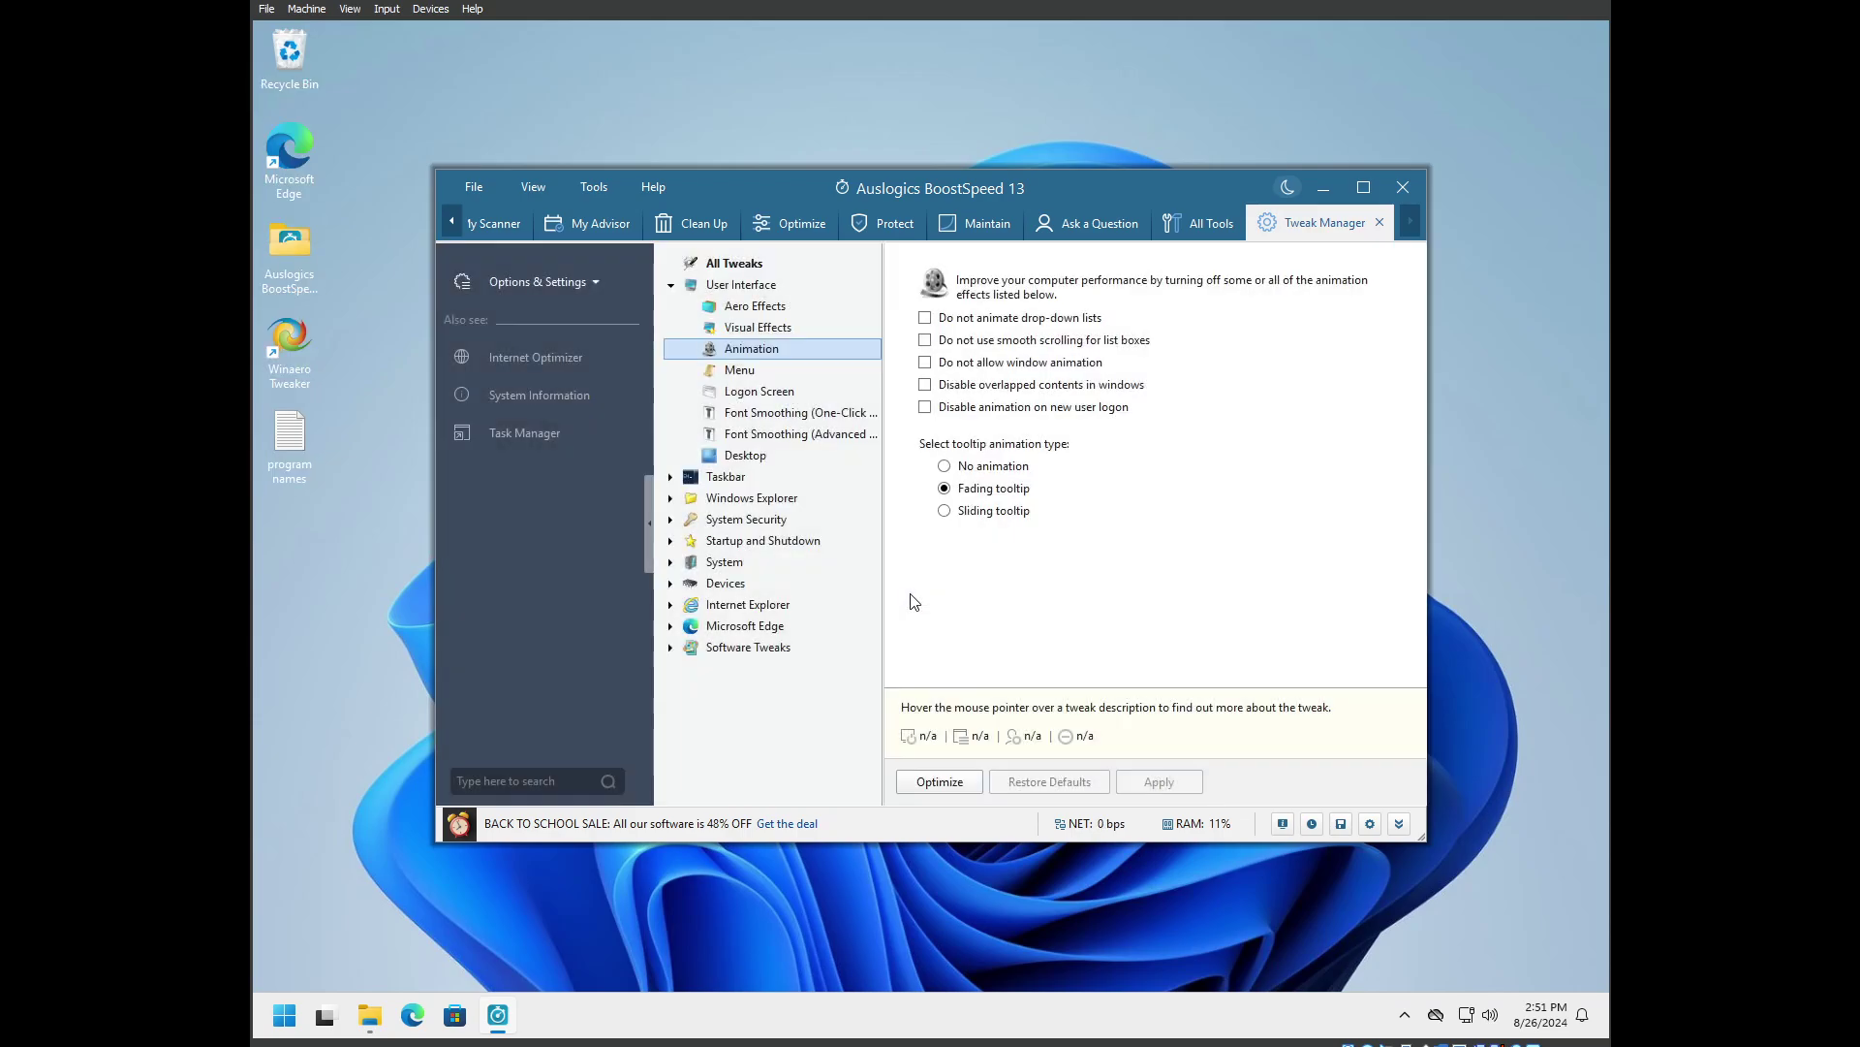
{"action": "left_click", "coordinate": [750, 366]}
{"action": "left_click", "coordinate": [752, 328]}
{"action": "left_click", "coordinate": [744, 357]}
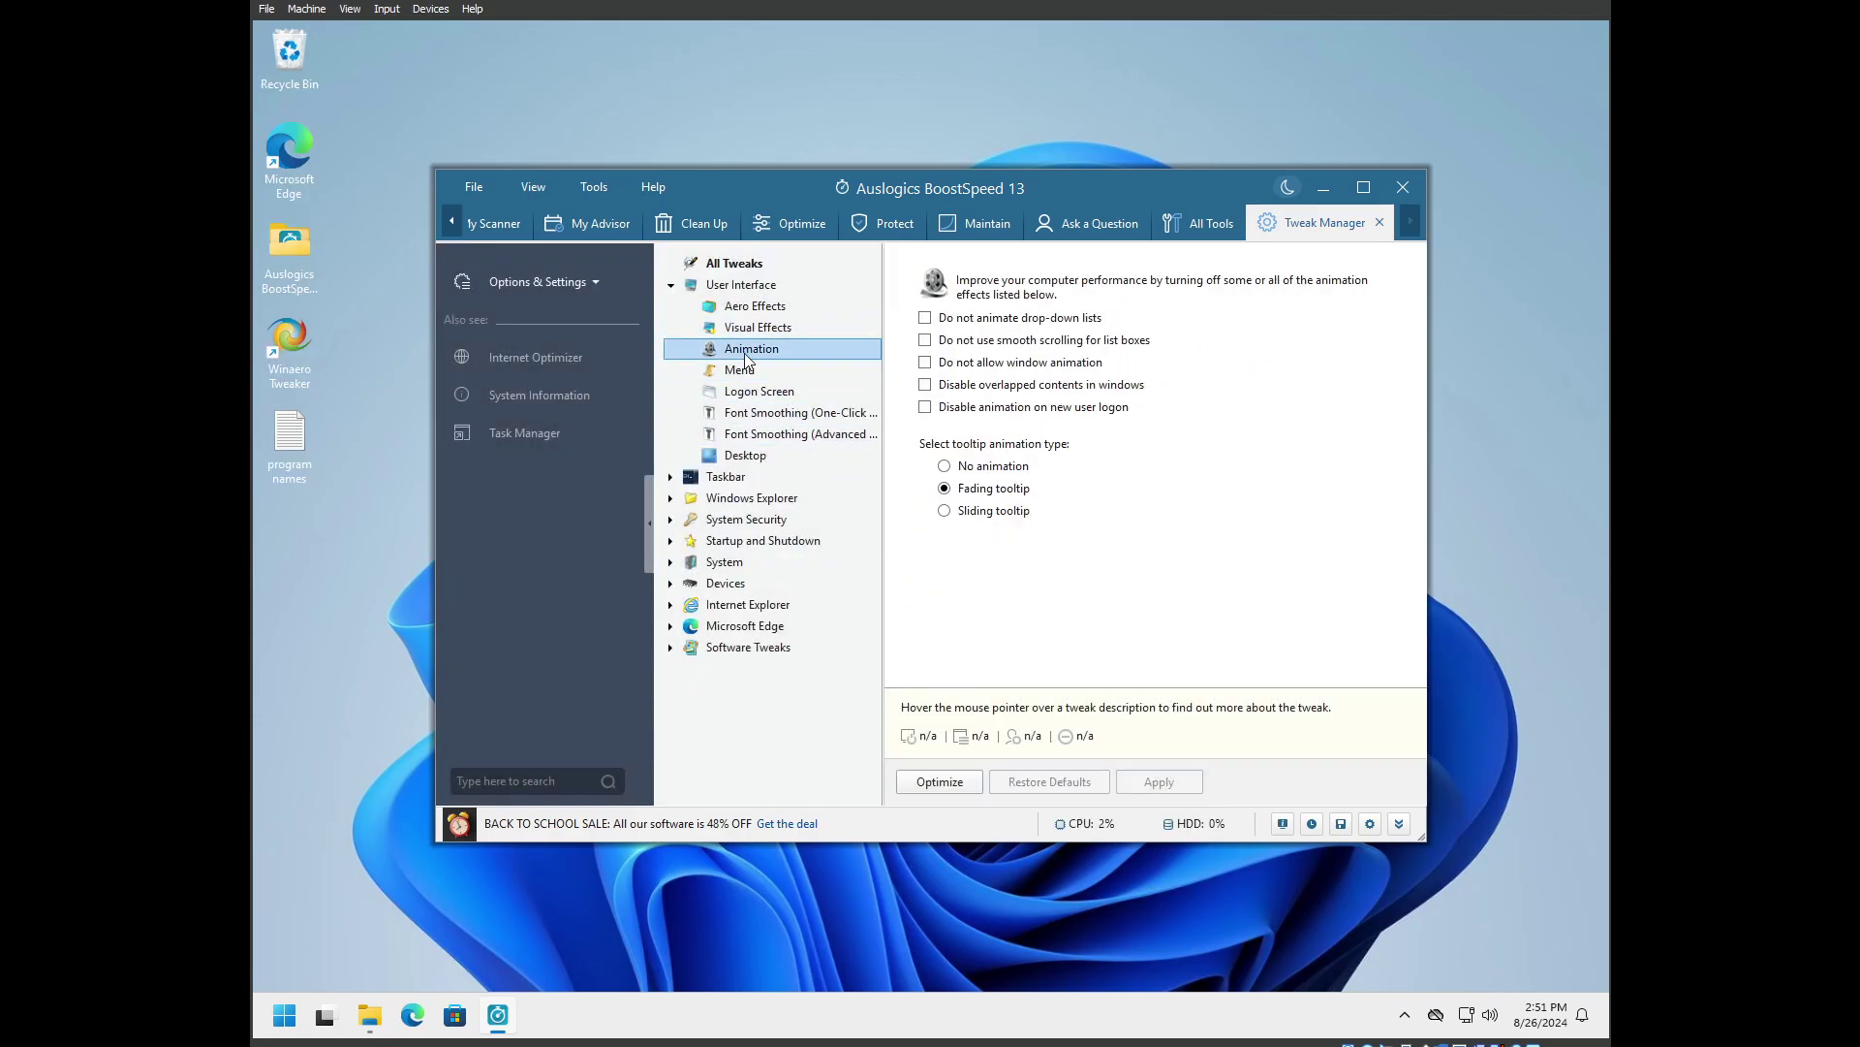
{"action": "left_click", "coordinate": [743, 372]}
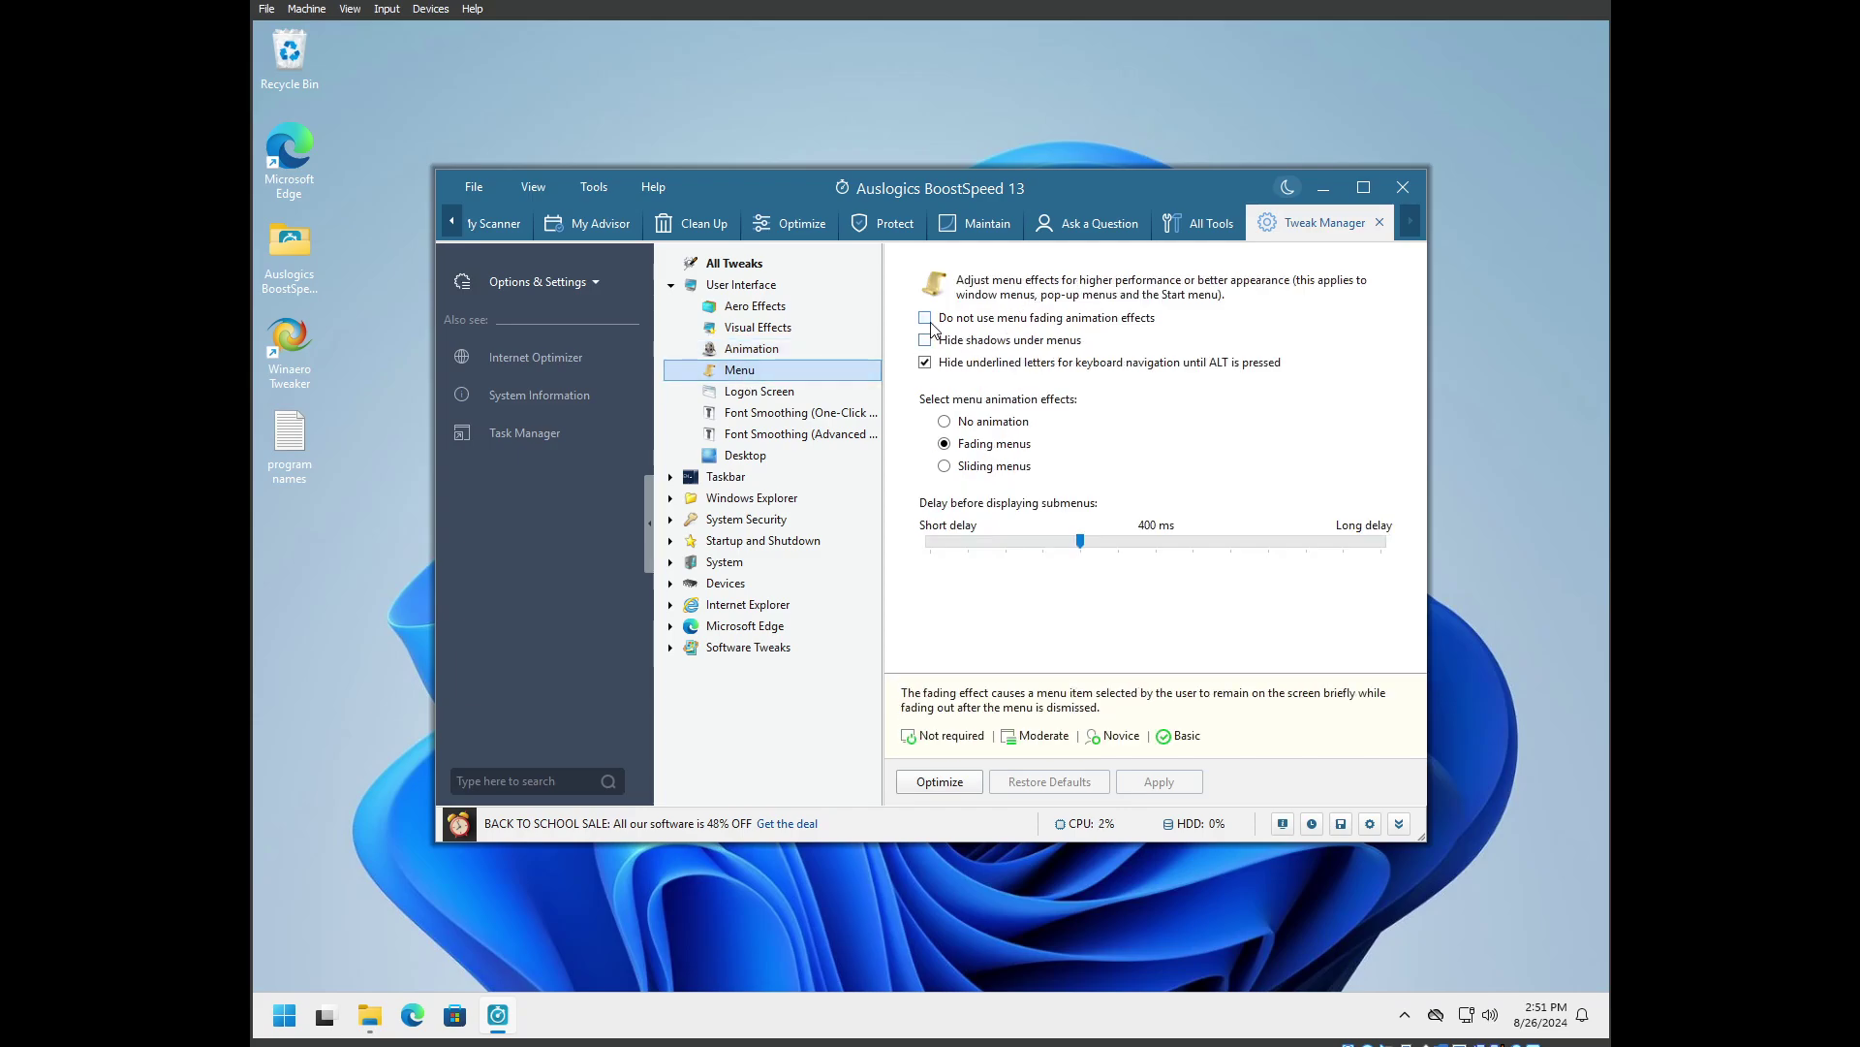
Hide shadows under menus, apply it, dismiss the update notice, and view the Font Smoothing settings
{"action": "left_click", "coordinate": [926, 339]}
{"action": "left_click", "coordinate": [759, 390]}
{"action": "left_click", "coordinate": [803, 600]}
{"action": "left_click", "coordinate": [775, 603]}
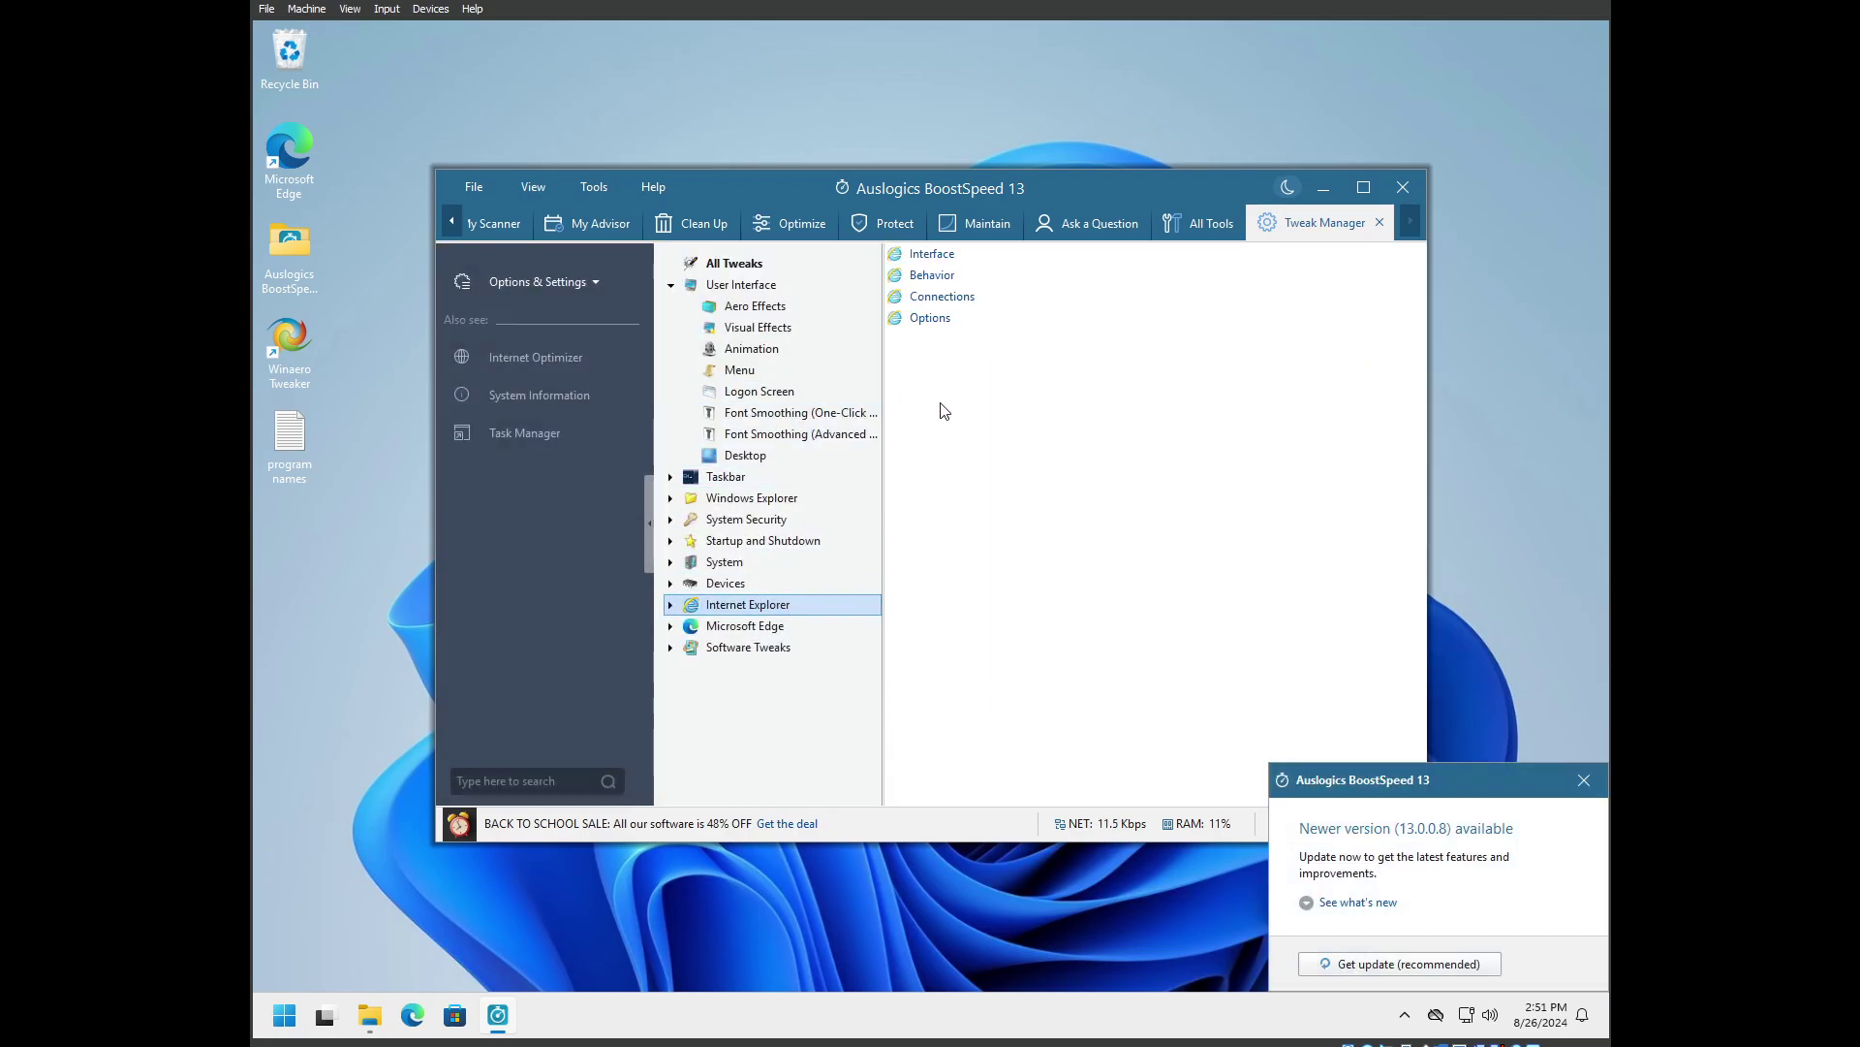
{"action": "left_click", "coordinate": [1584, 780]}
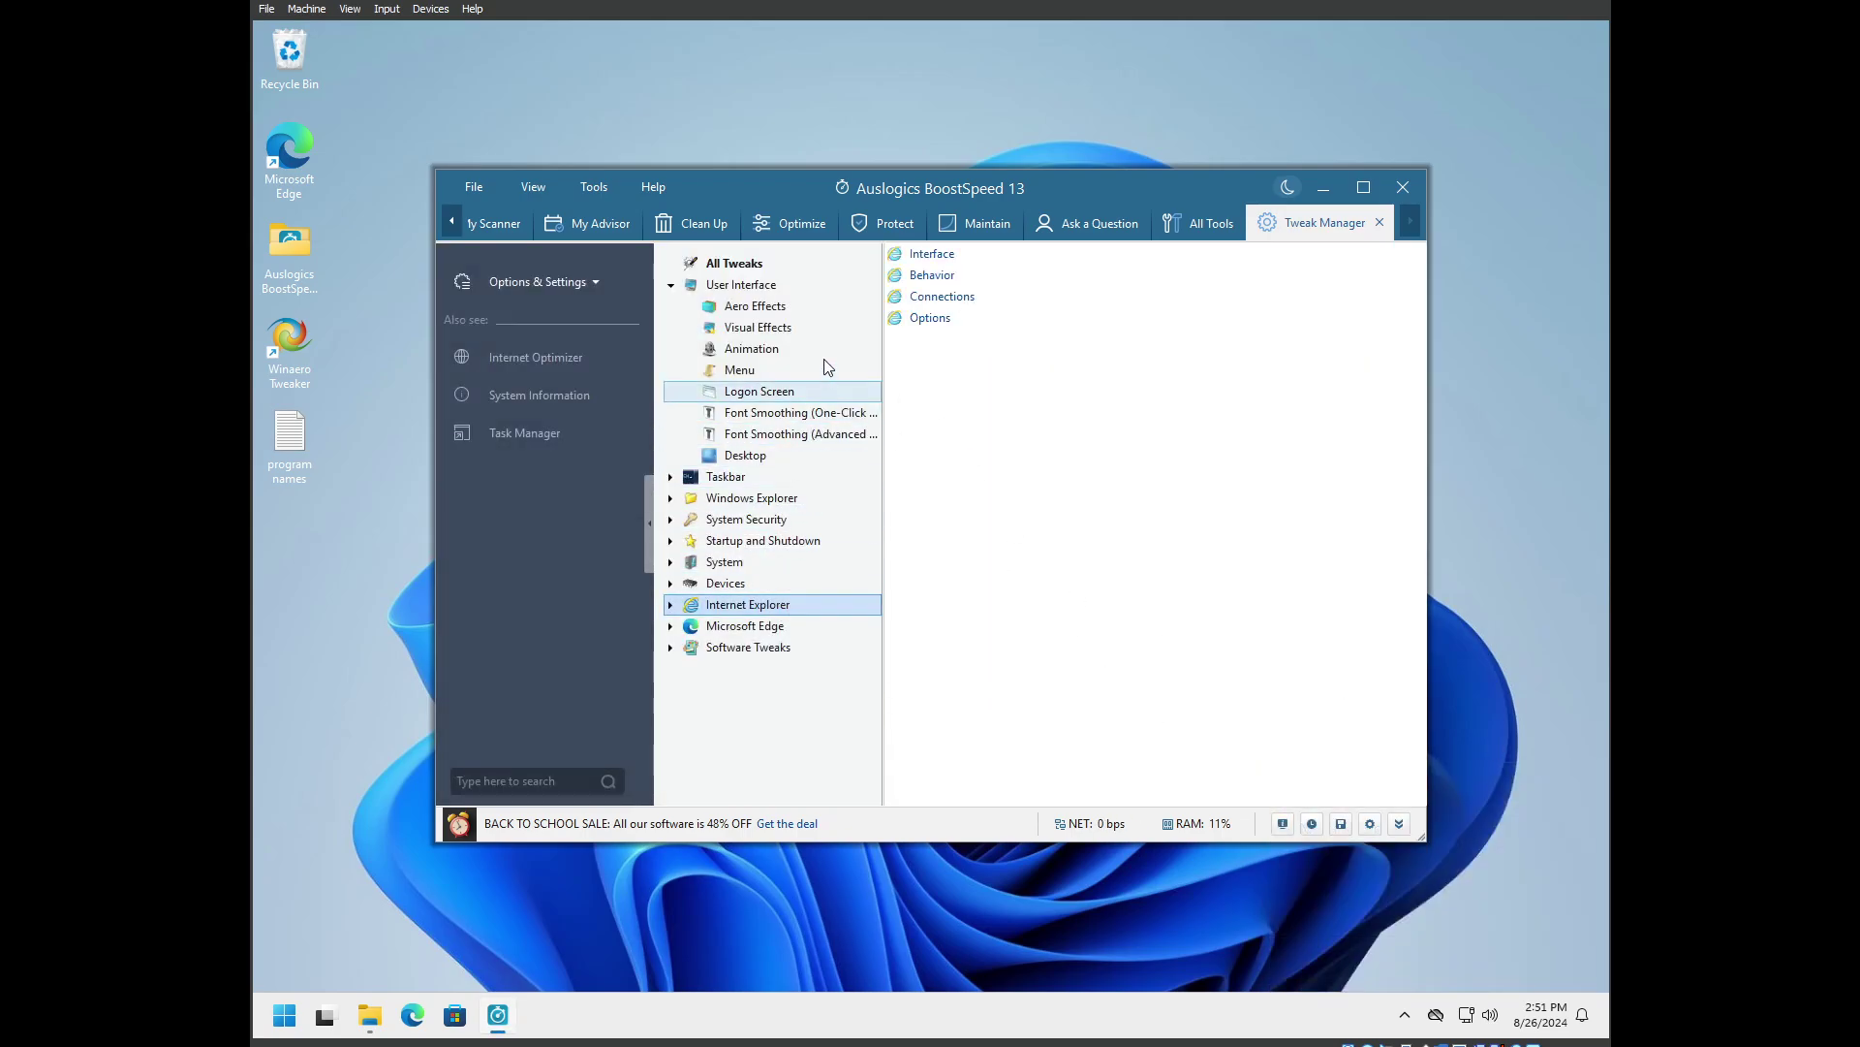
{"action": "left_click", "coordinate": [753, 416]}
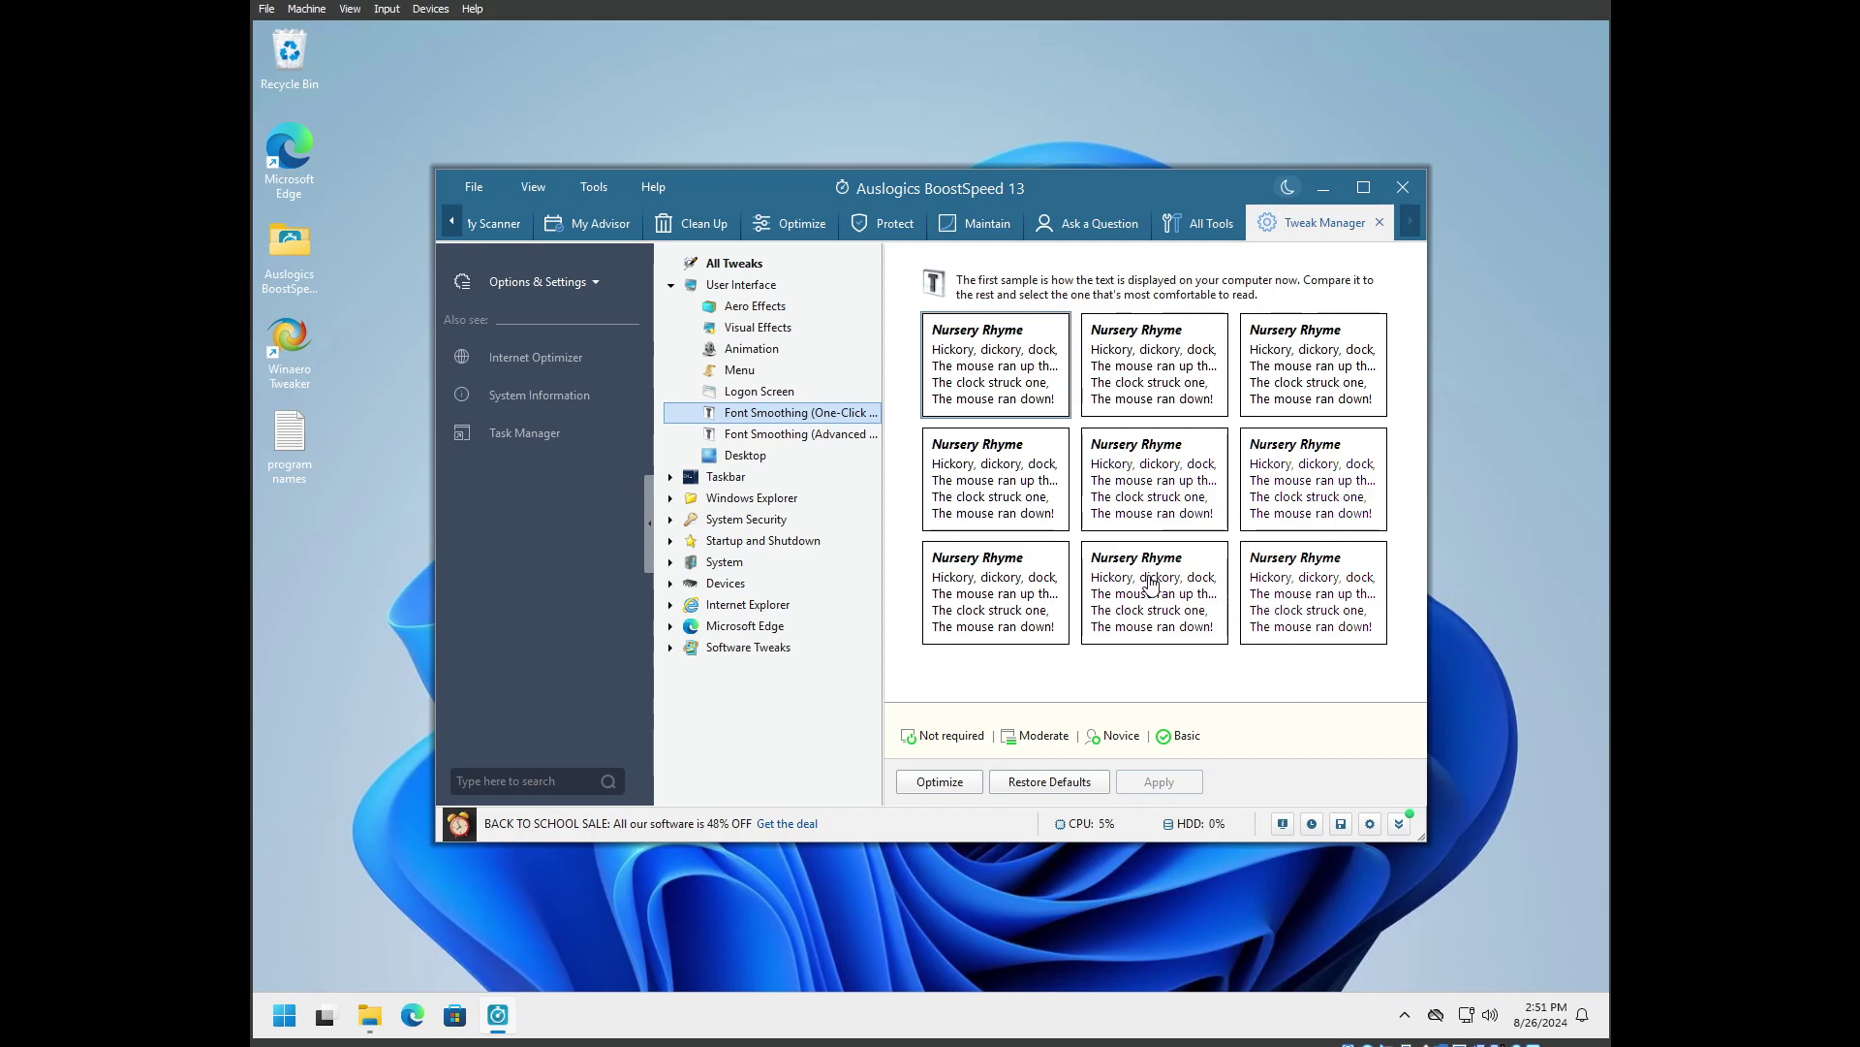
{"action": "left_click", "coordinate": [775, 434]}
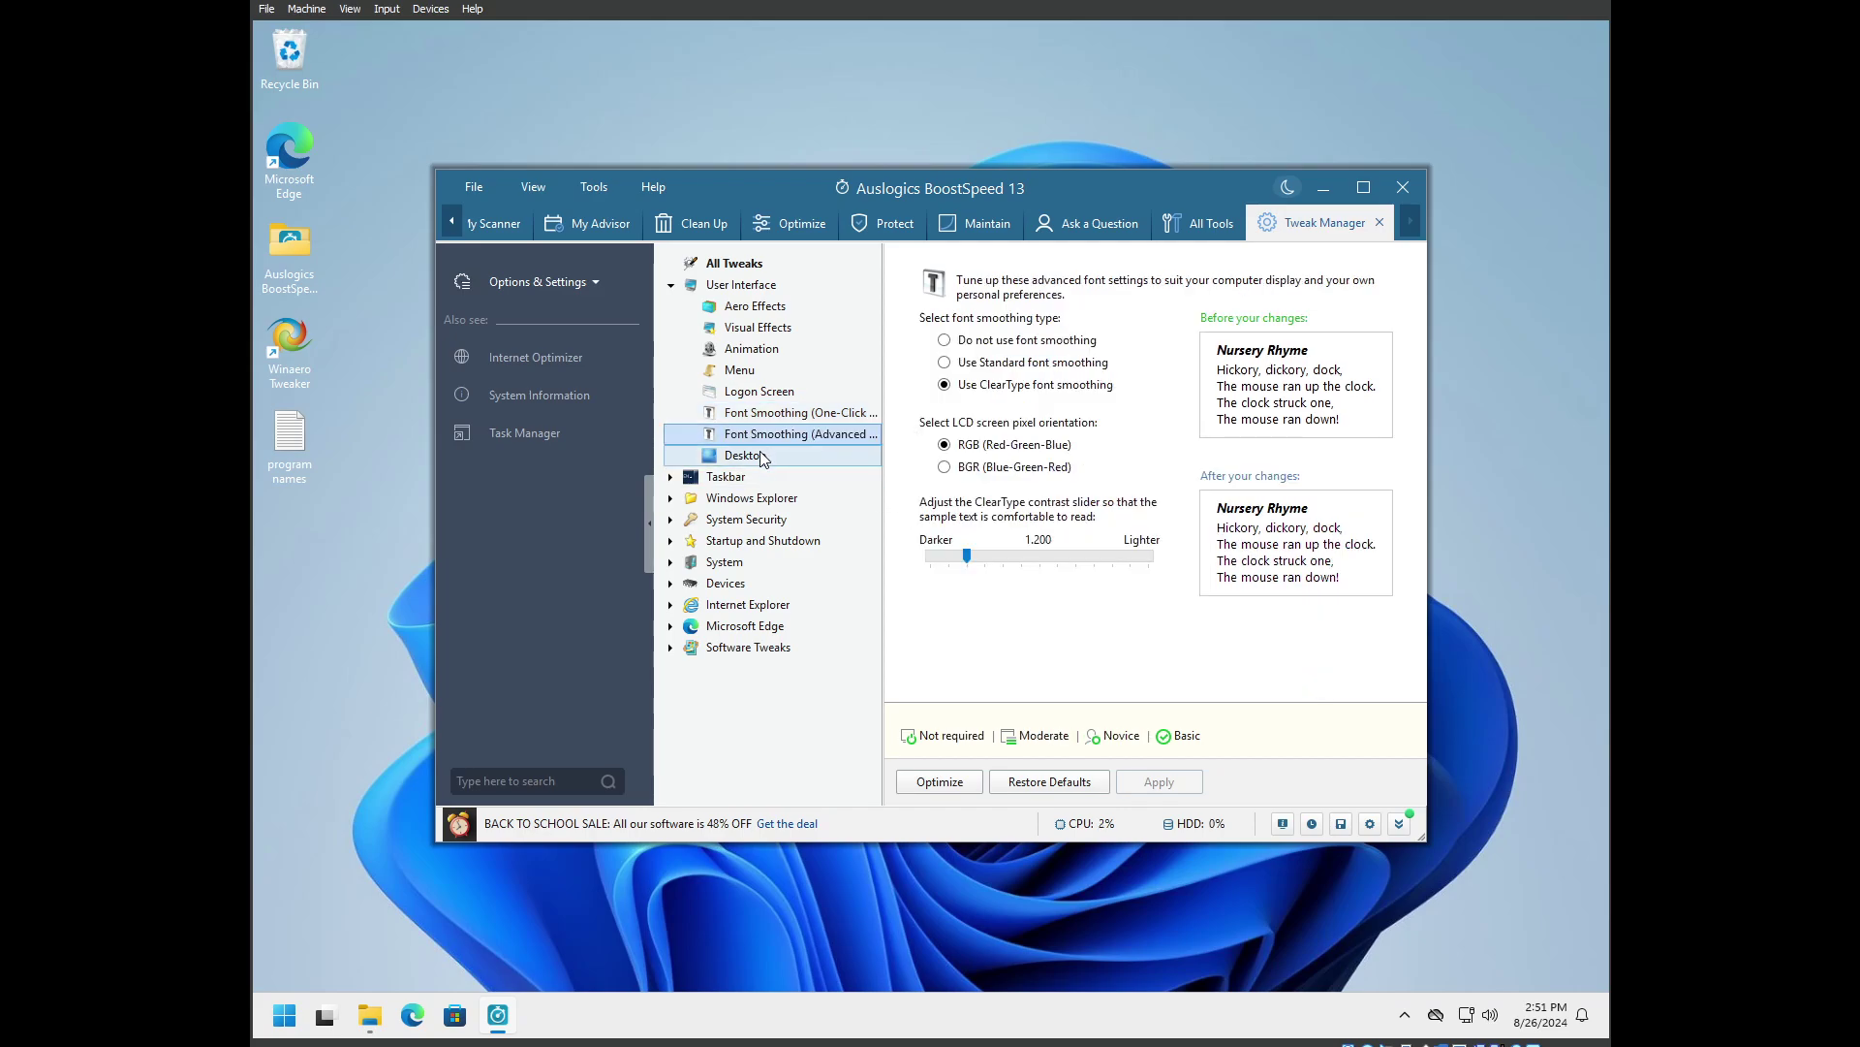
Show My Computer, My Documents and Control Panel icons on the desktop and apply
{"action": "left_click", "coordinate": [746, 455]}
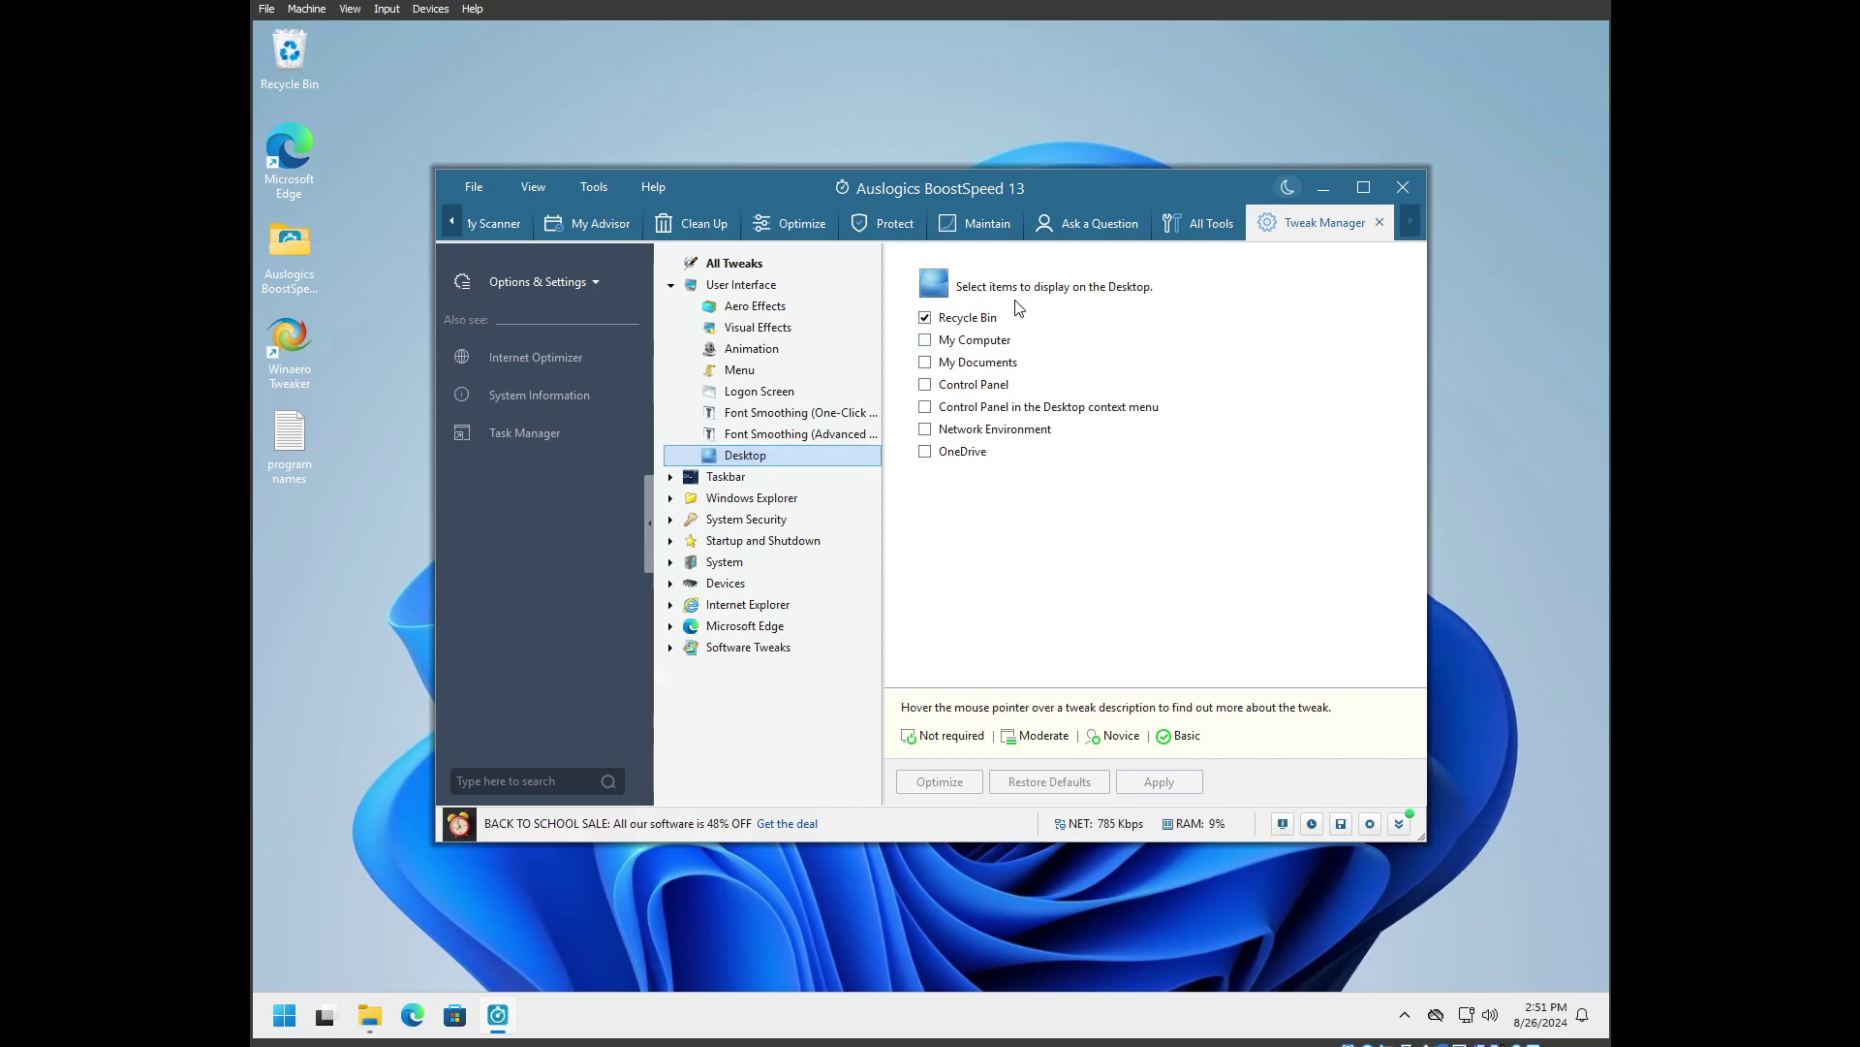
{"action": "left_click", "coordinate": [925, 340]}
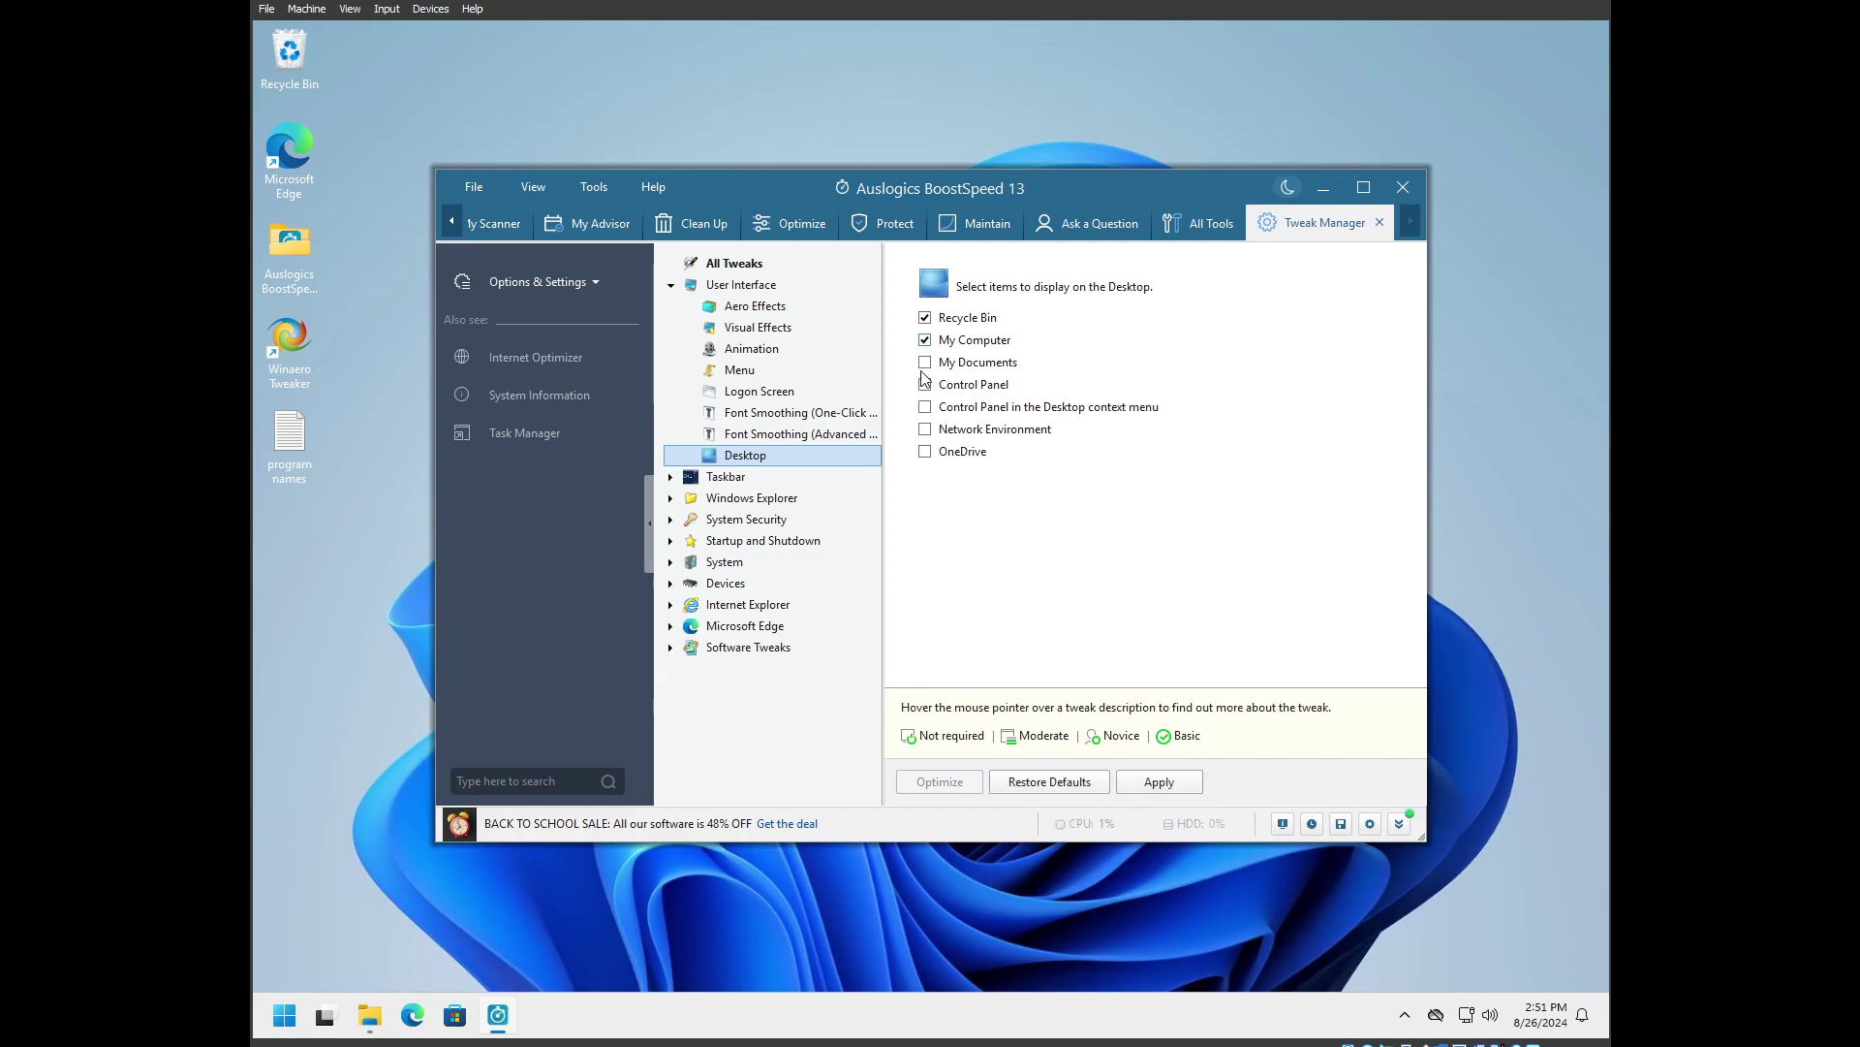
{"action": "left_click", "coordinate": [924, 364]}
{"action": "left_click", "coordinate": [925, 384]}
{"action": "left_click", "coordinate": [1158, 783]}
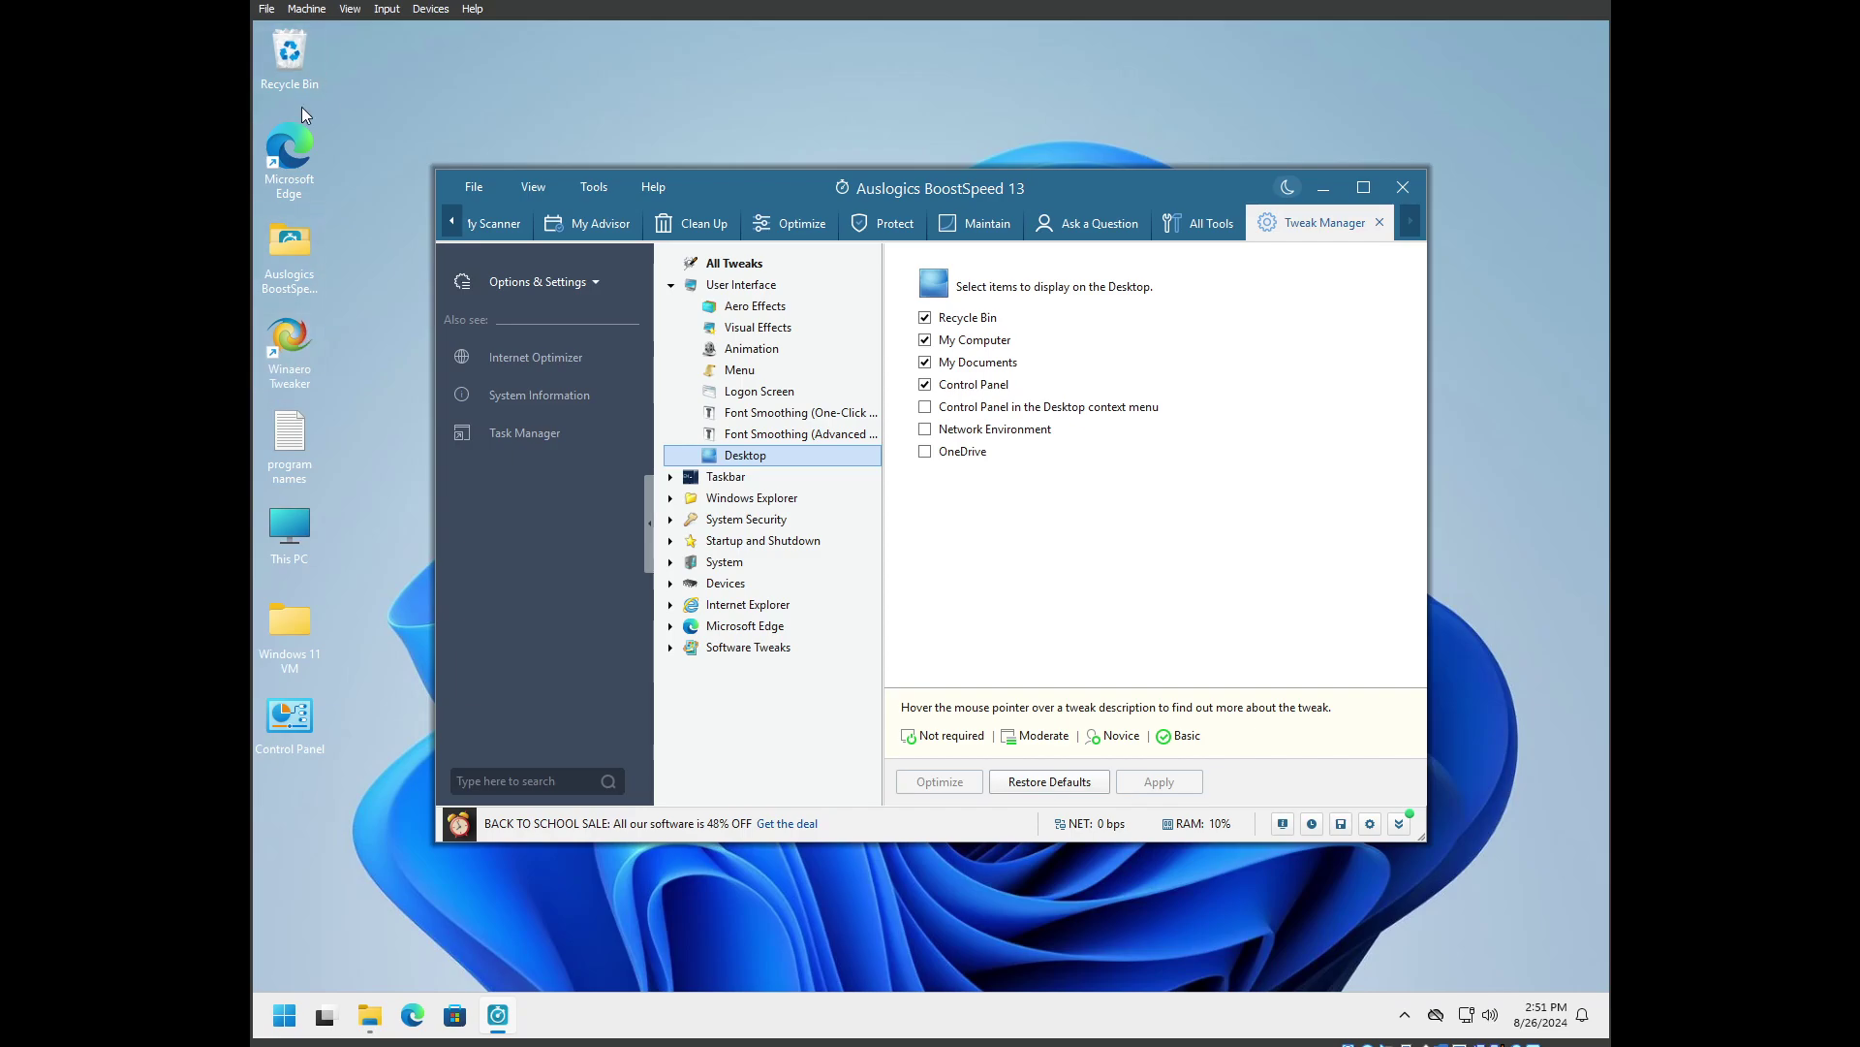
Rearrange desktop icons: Edge and BoostSpeed to a second column, Recycle Bin, This PC top-left, VM folder
{"action": "left_click_drag", "start_coordinate": [286, 155], "coordinate": [360, 155]}
{"action": "left_click_drag", "start_coordinate": [283, 259], "coordinate": [357, 256]}
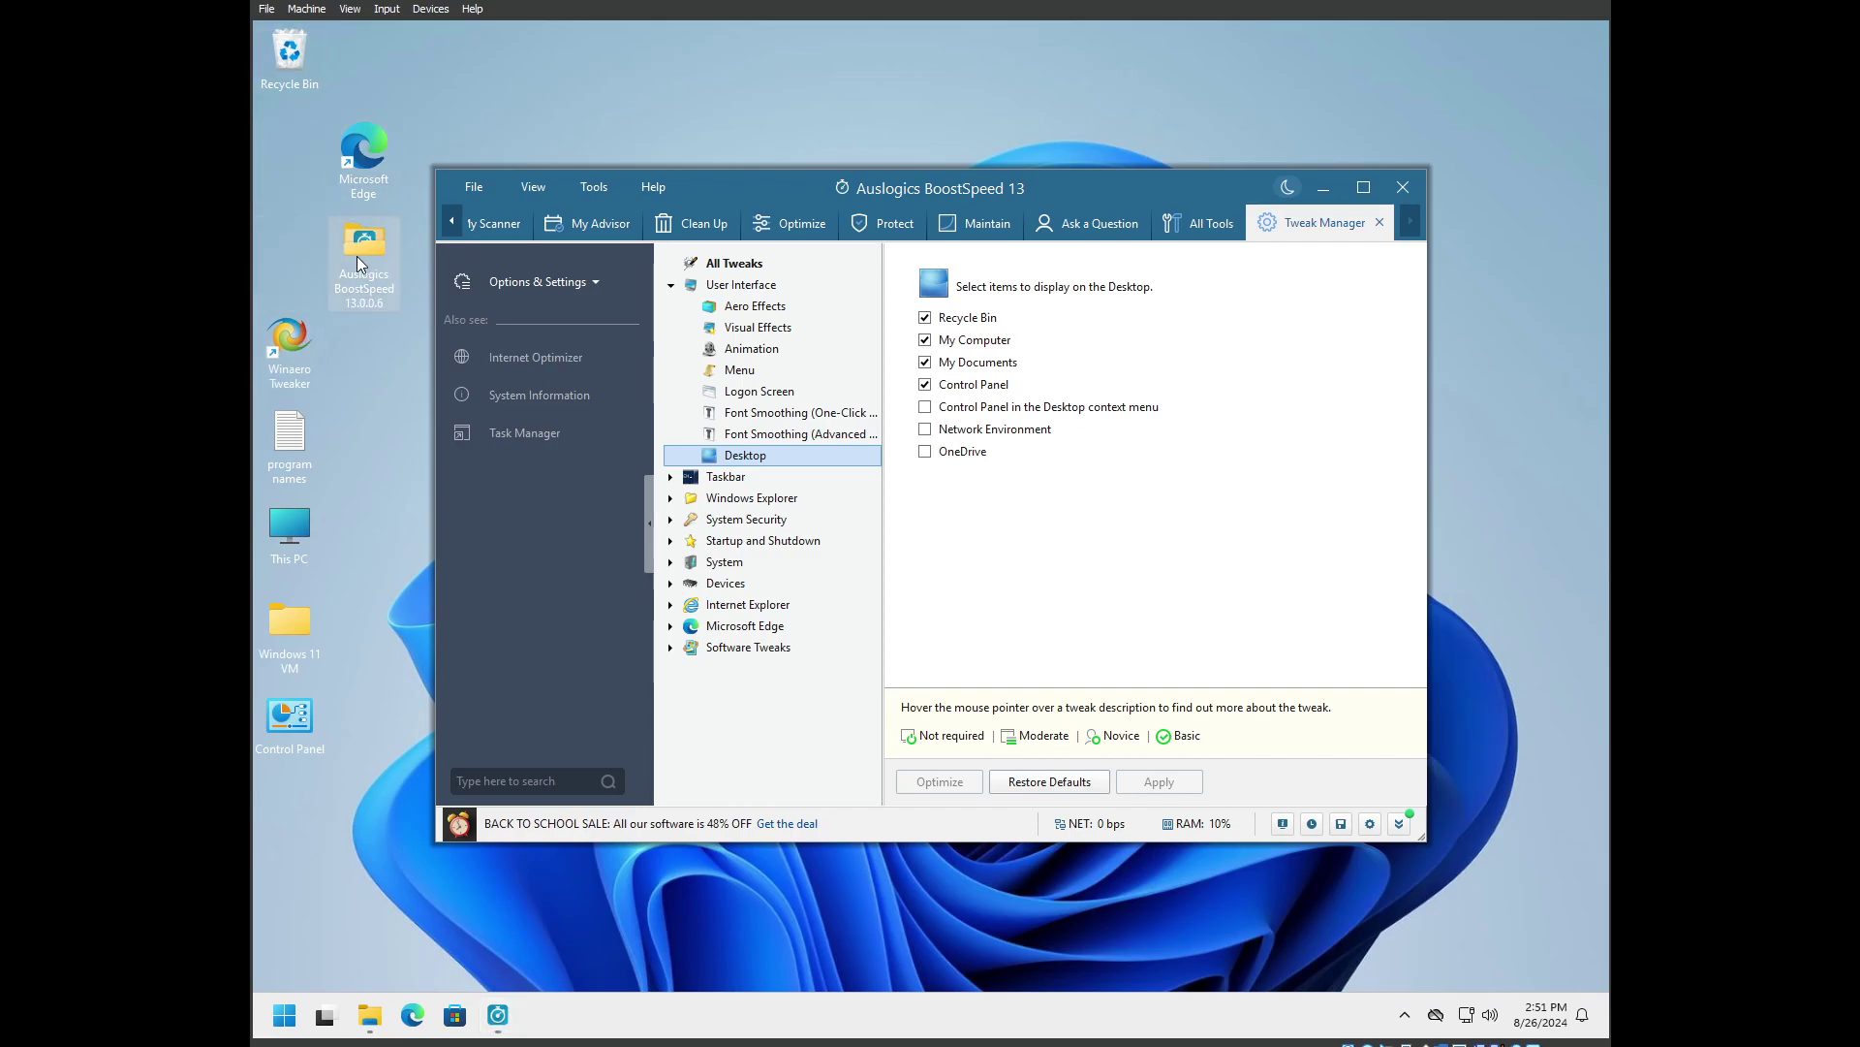
{"action": "left_click", "coordinate": [281, 58]}
{"action": "left_click_drag", "start_coordinate": [266, 295], "coordinate": [273, 237]}
{"action": "left_click_drag", "start_coordinate": [265, 562], "coordinate": [277, 55]}
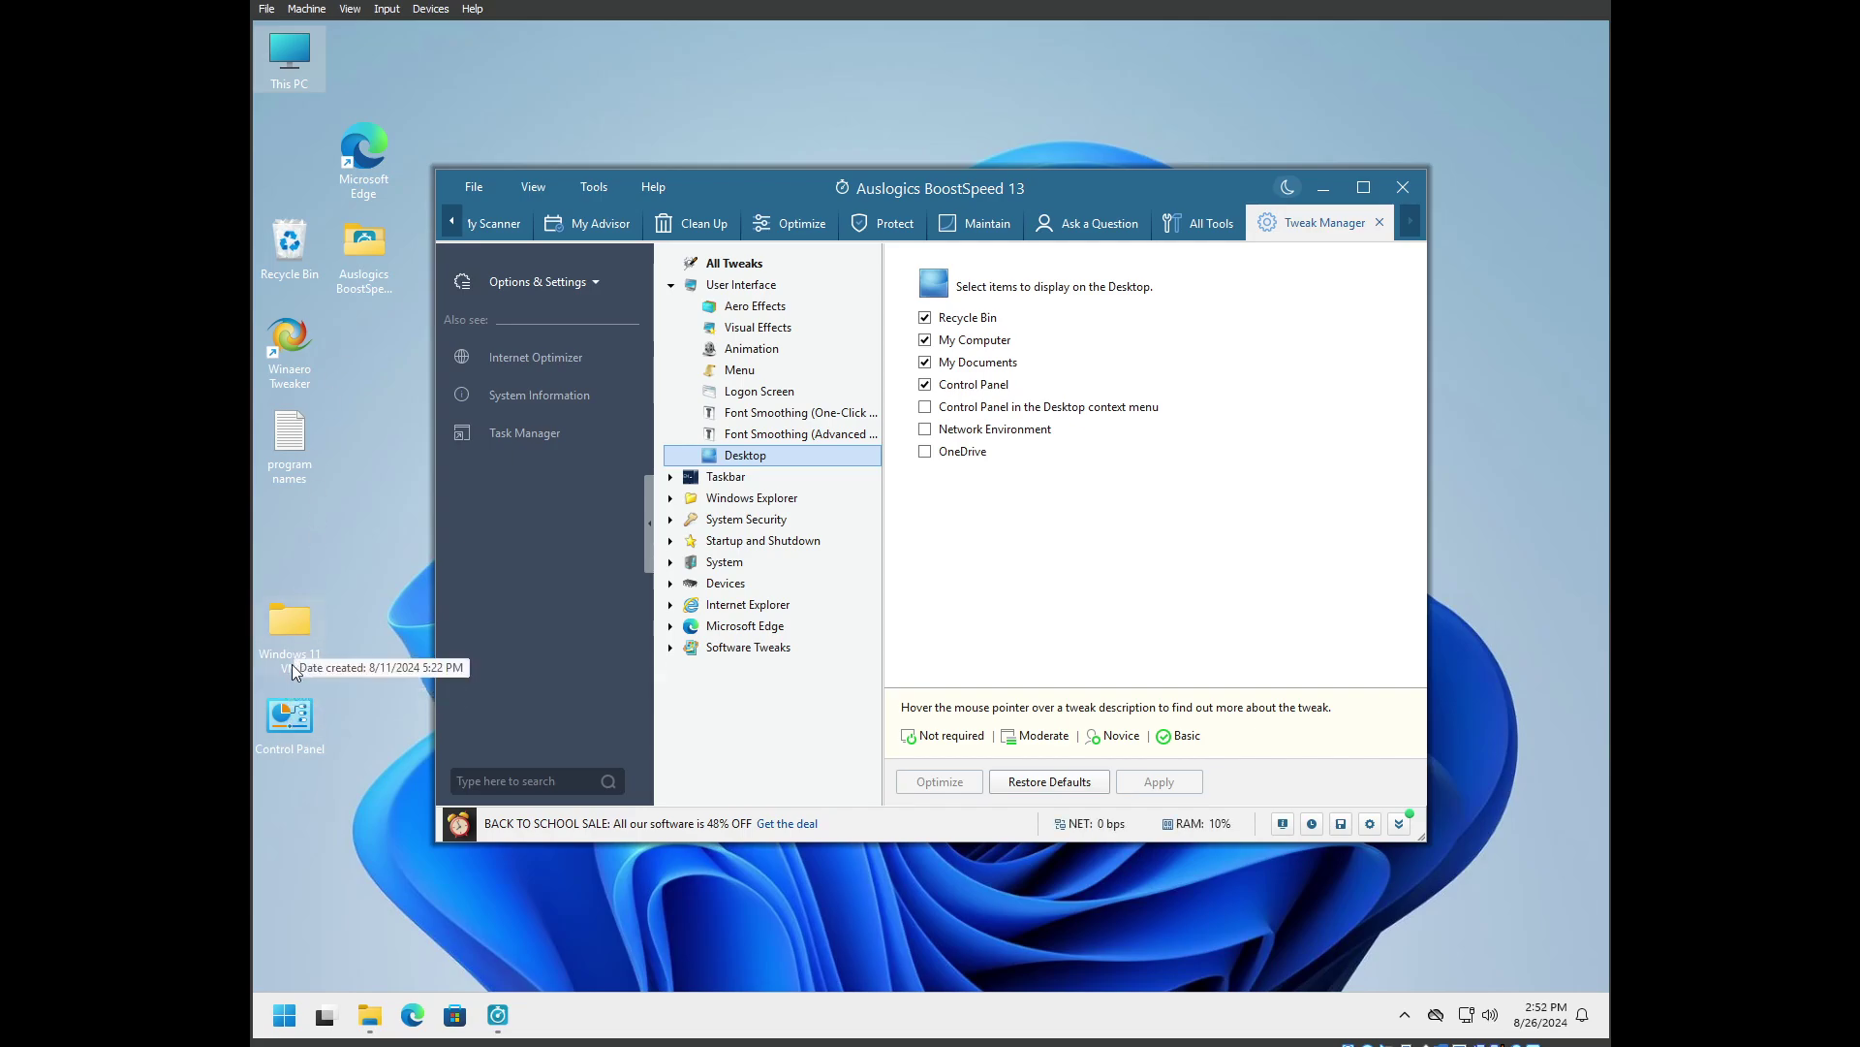
{"action": "left_click_drag", "start_coordinate": [293, 665], "coordinate": [303, 528]}
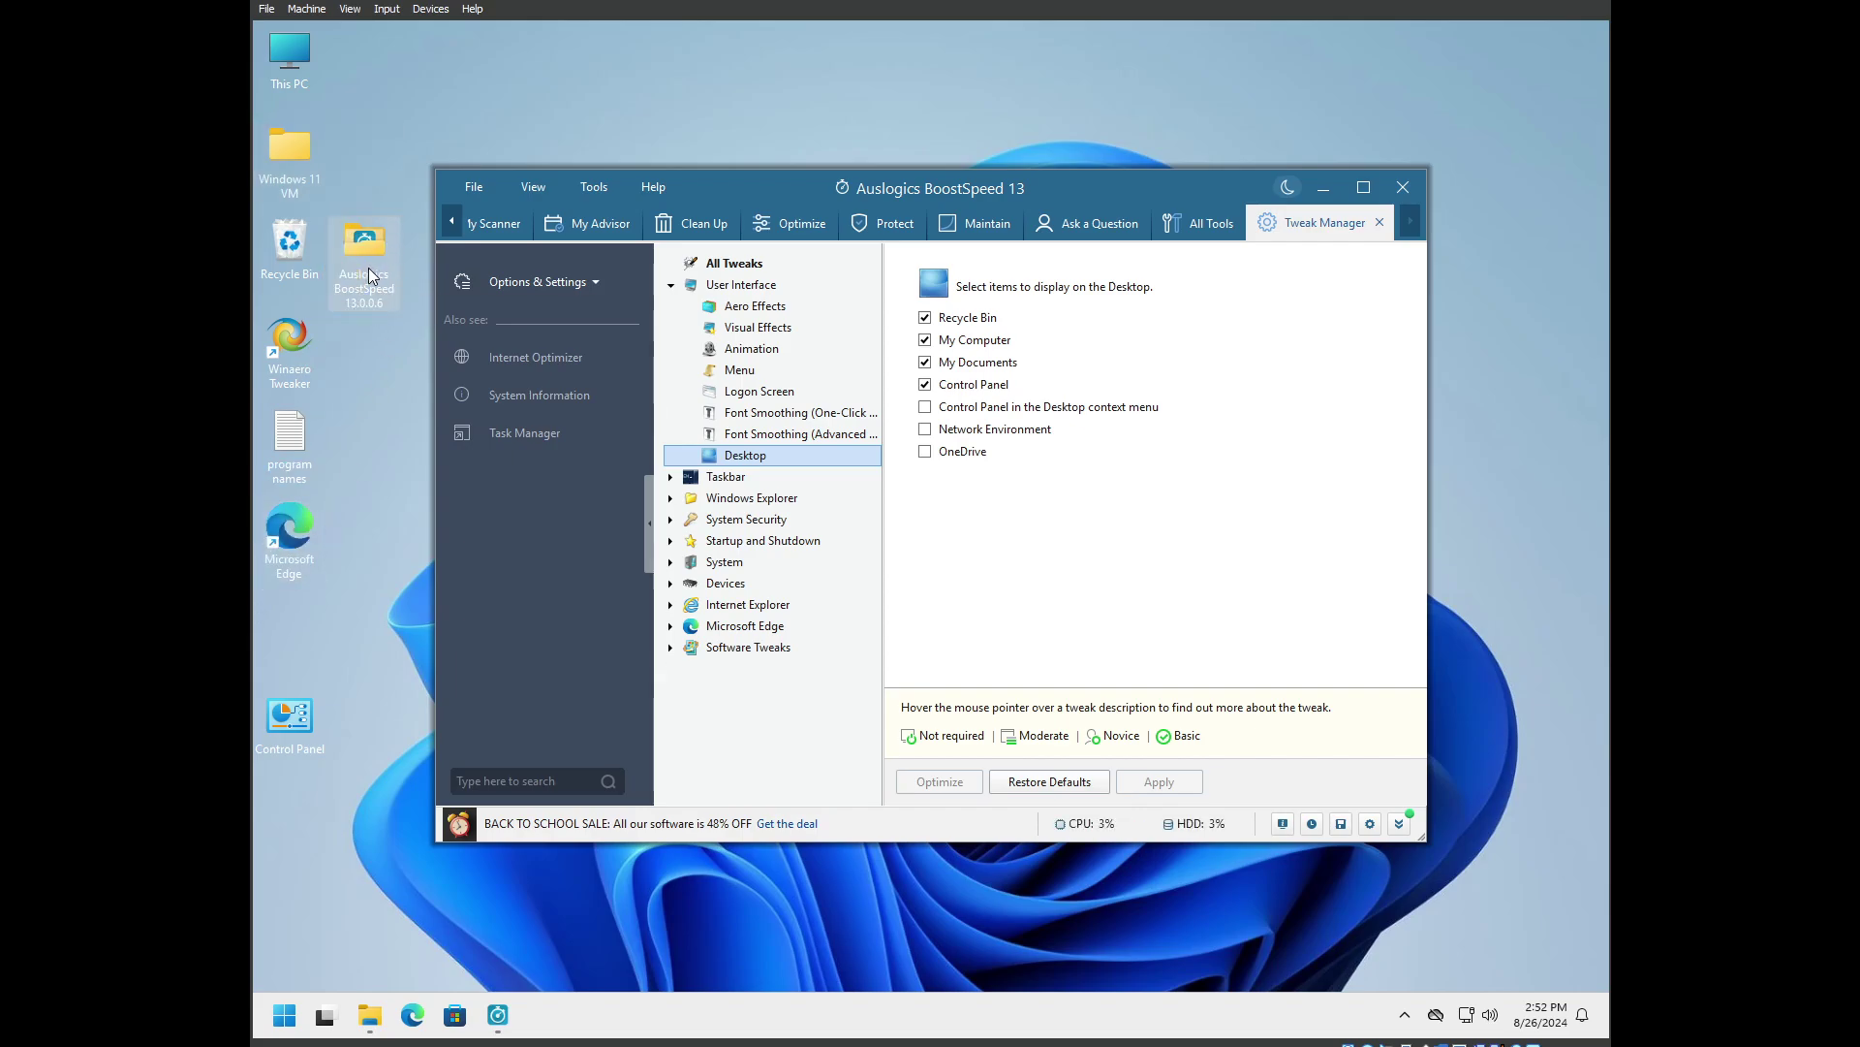
Move the BoostSpeed shortcut below Edge, then open Taskbar's Notification Area tweaks
{"action": "left_click_drag", "start_coordinate": [368, 267], "coordinate": [290, 635]}
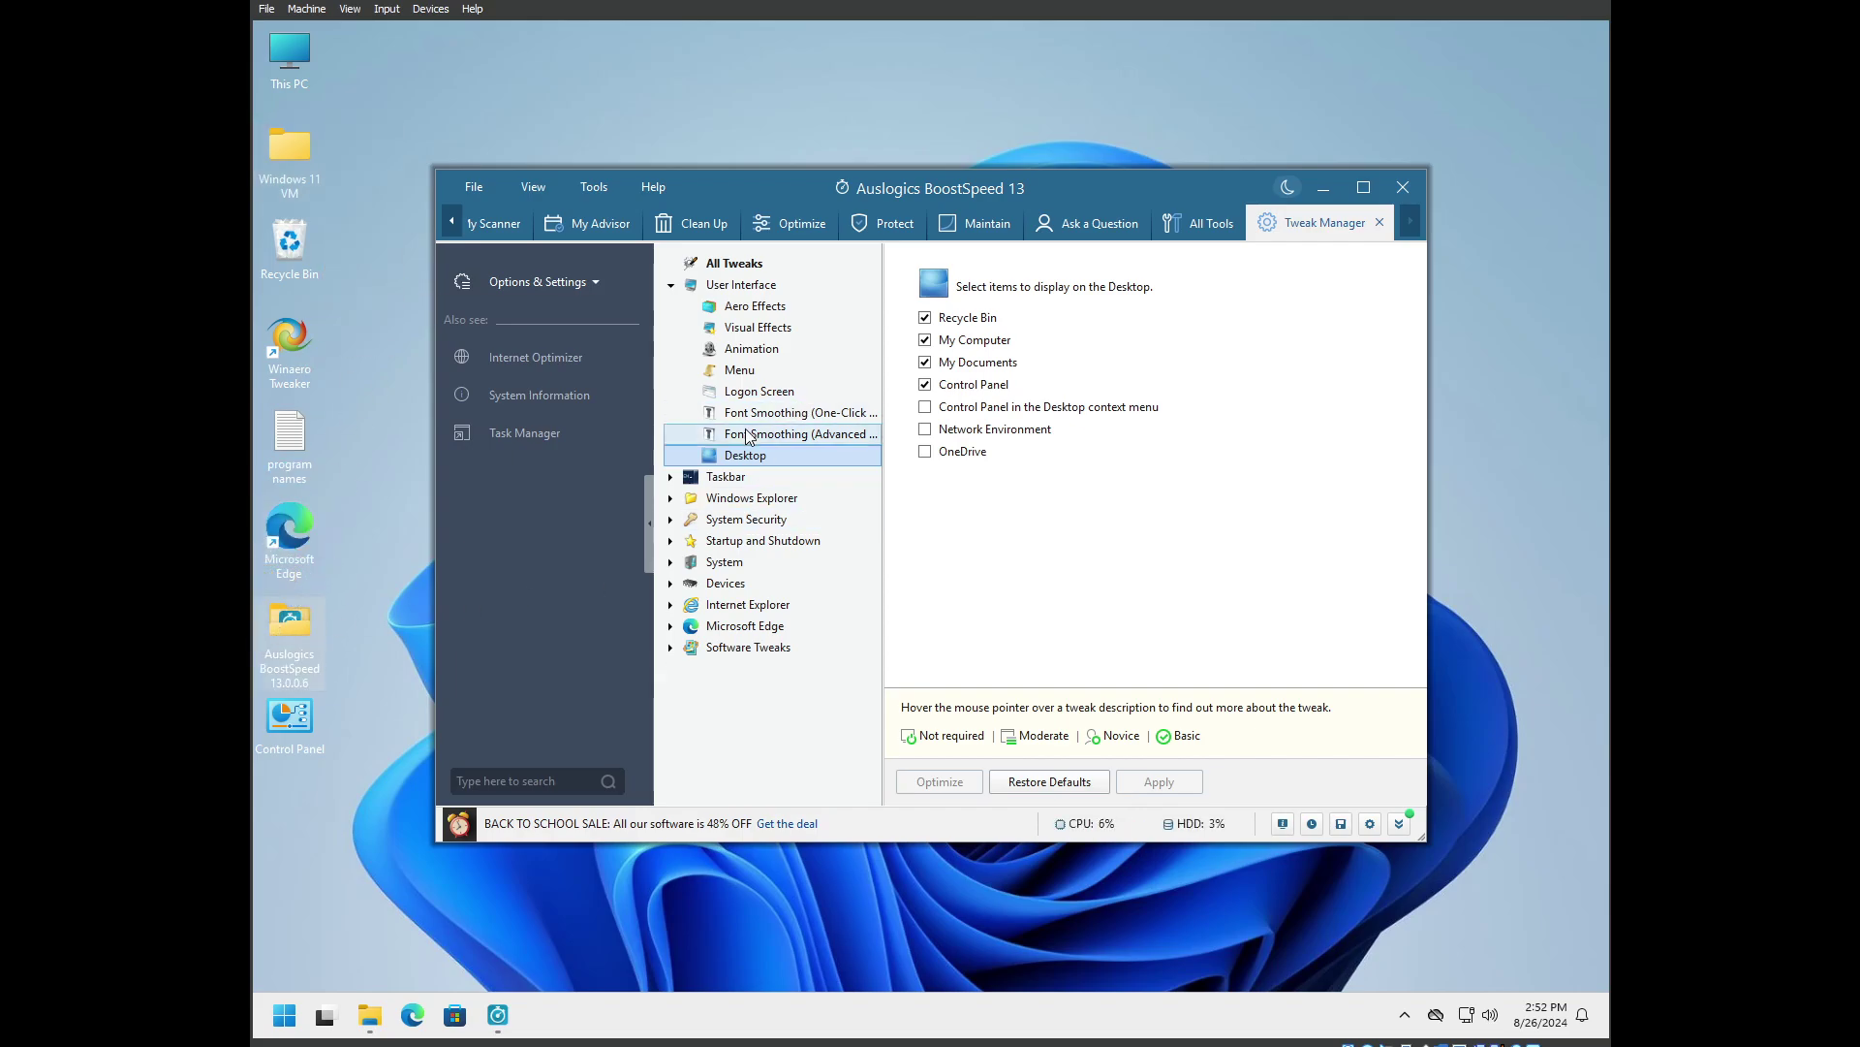
{"action": "left_click", "coordinate": [669, 476]}
{"action": "left_click", "coordinate": [692, 483]}
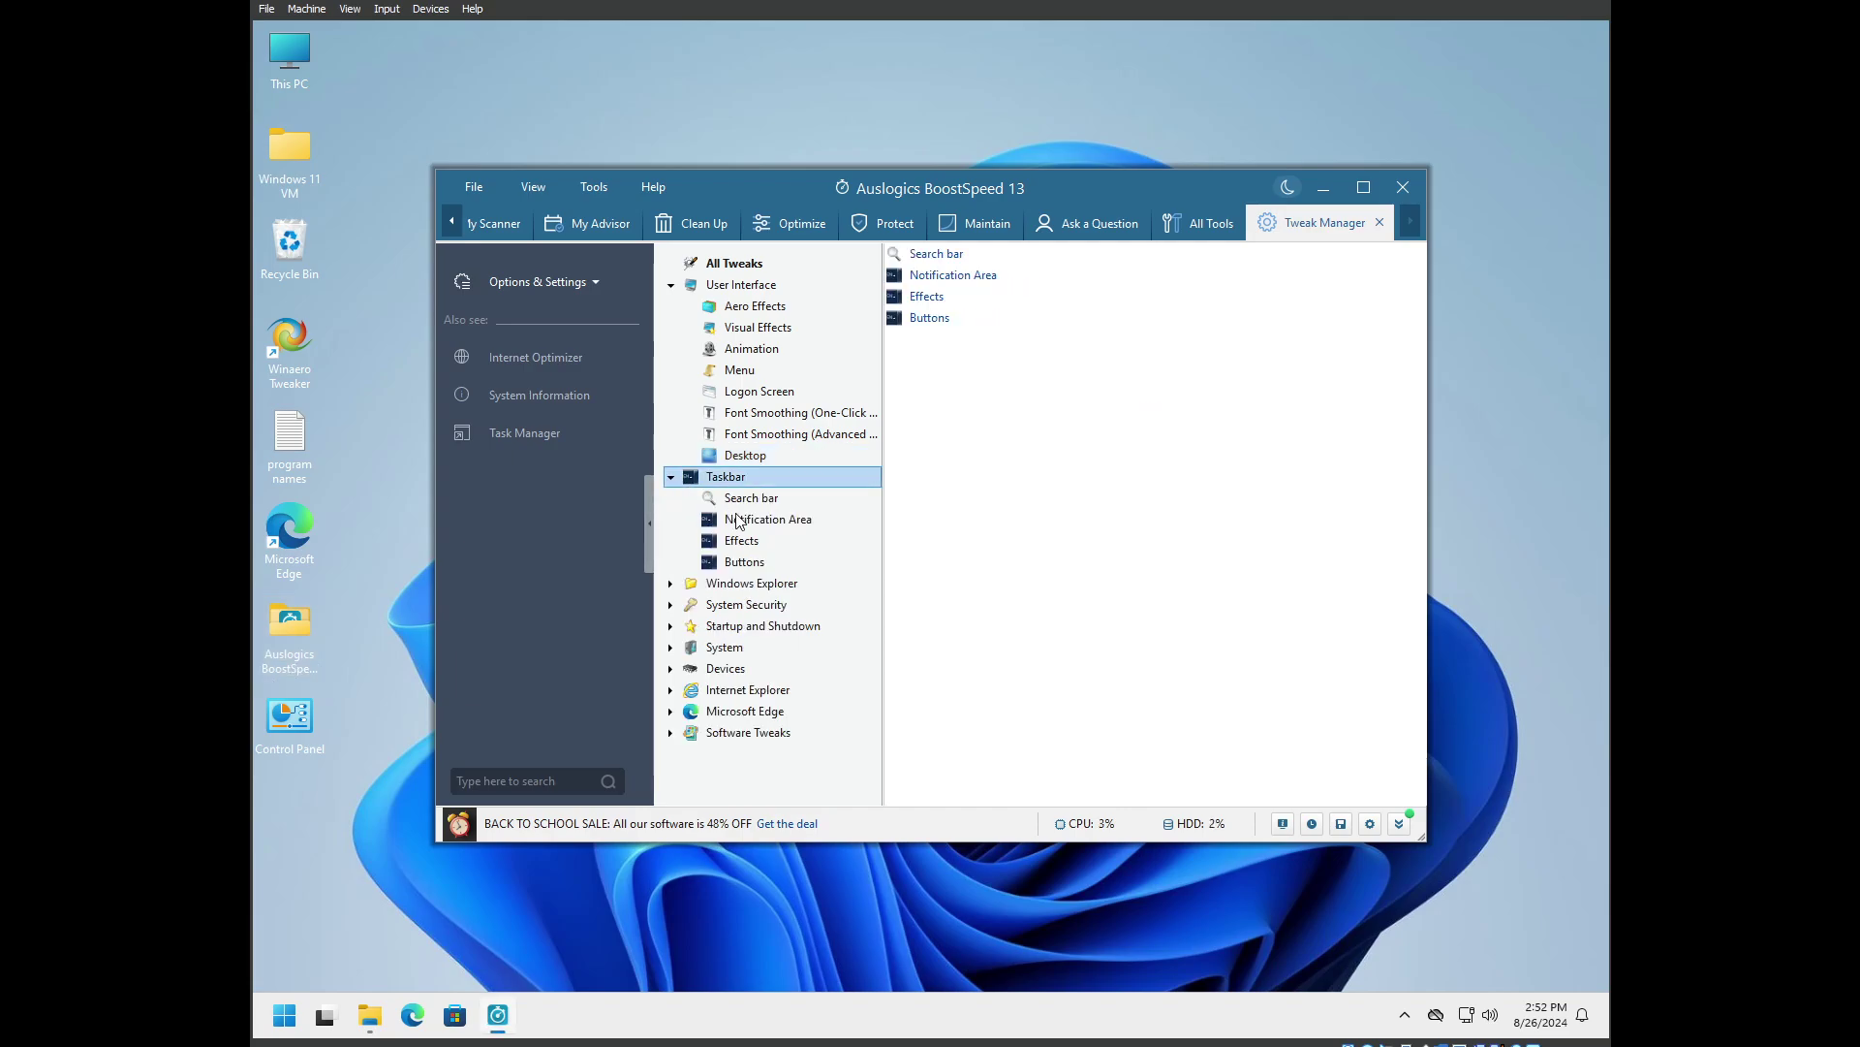
{"action": "left_click", "coordinate": [751, 498]}
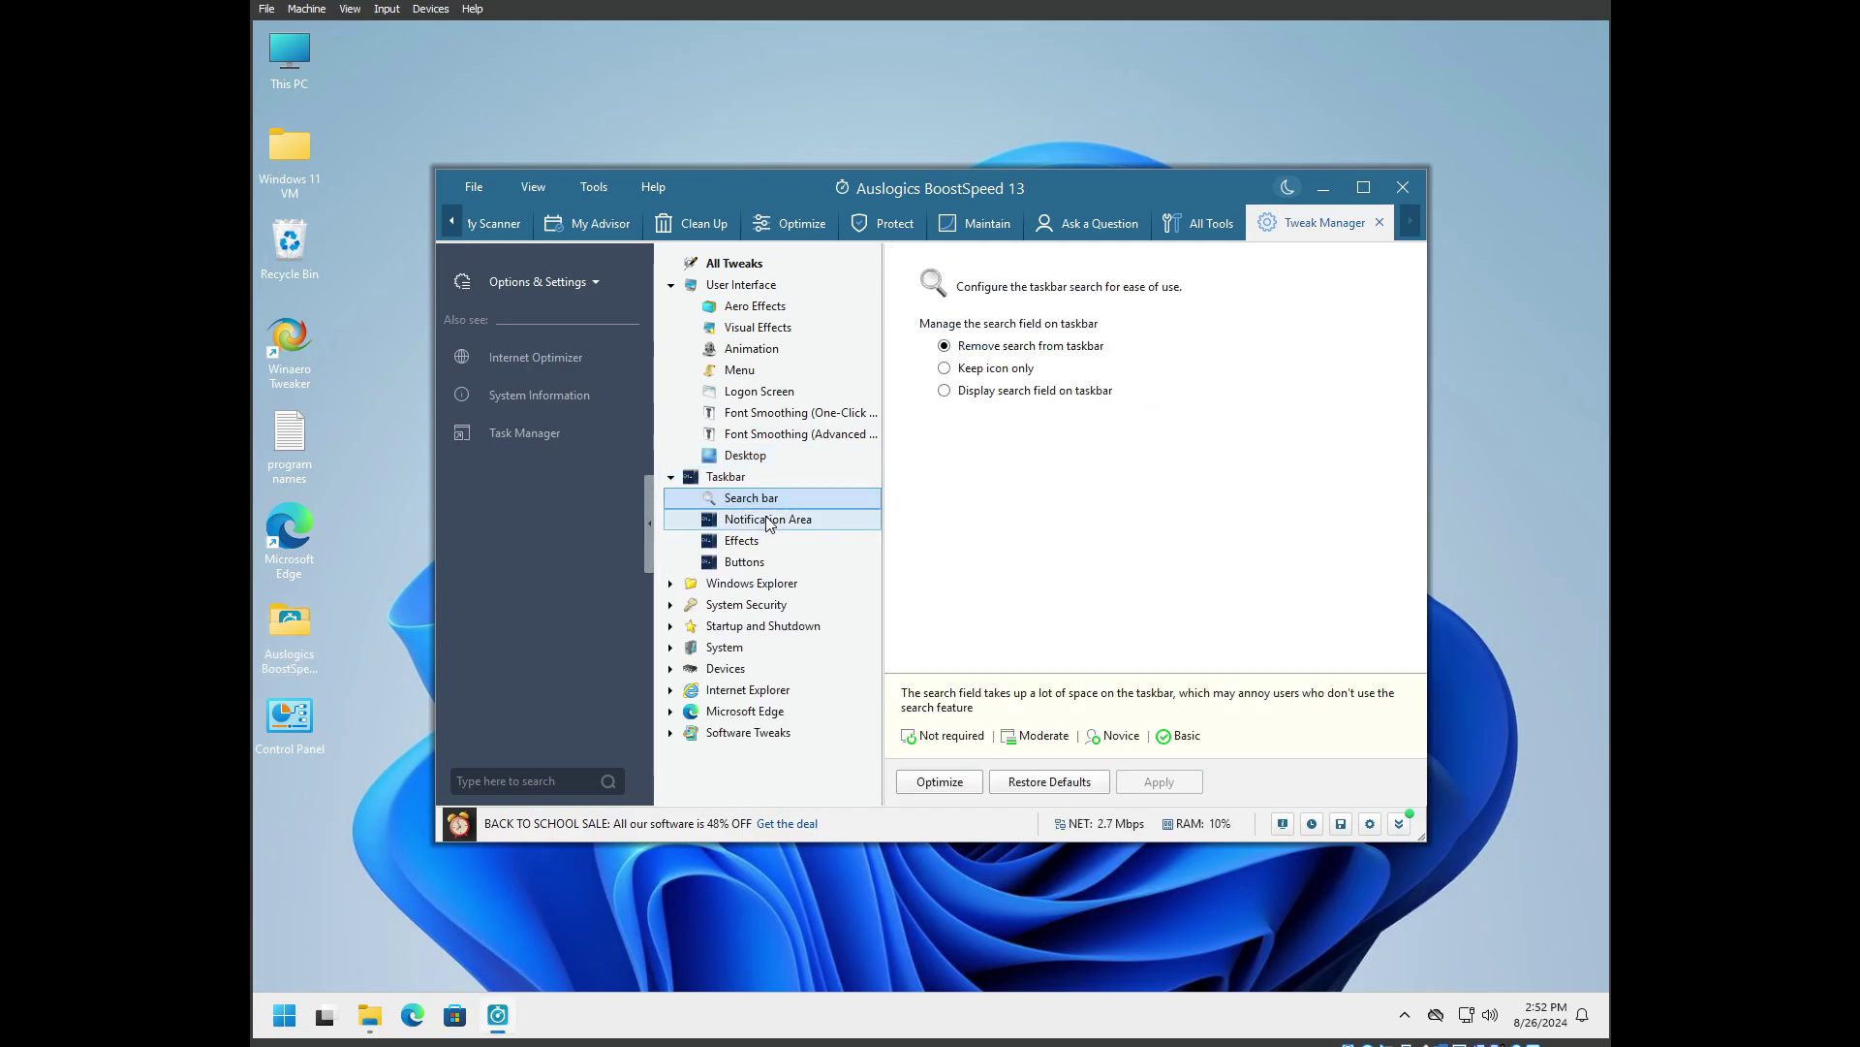
{"action": "left_click", "coordinate": [768, 520]}
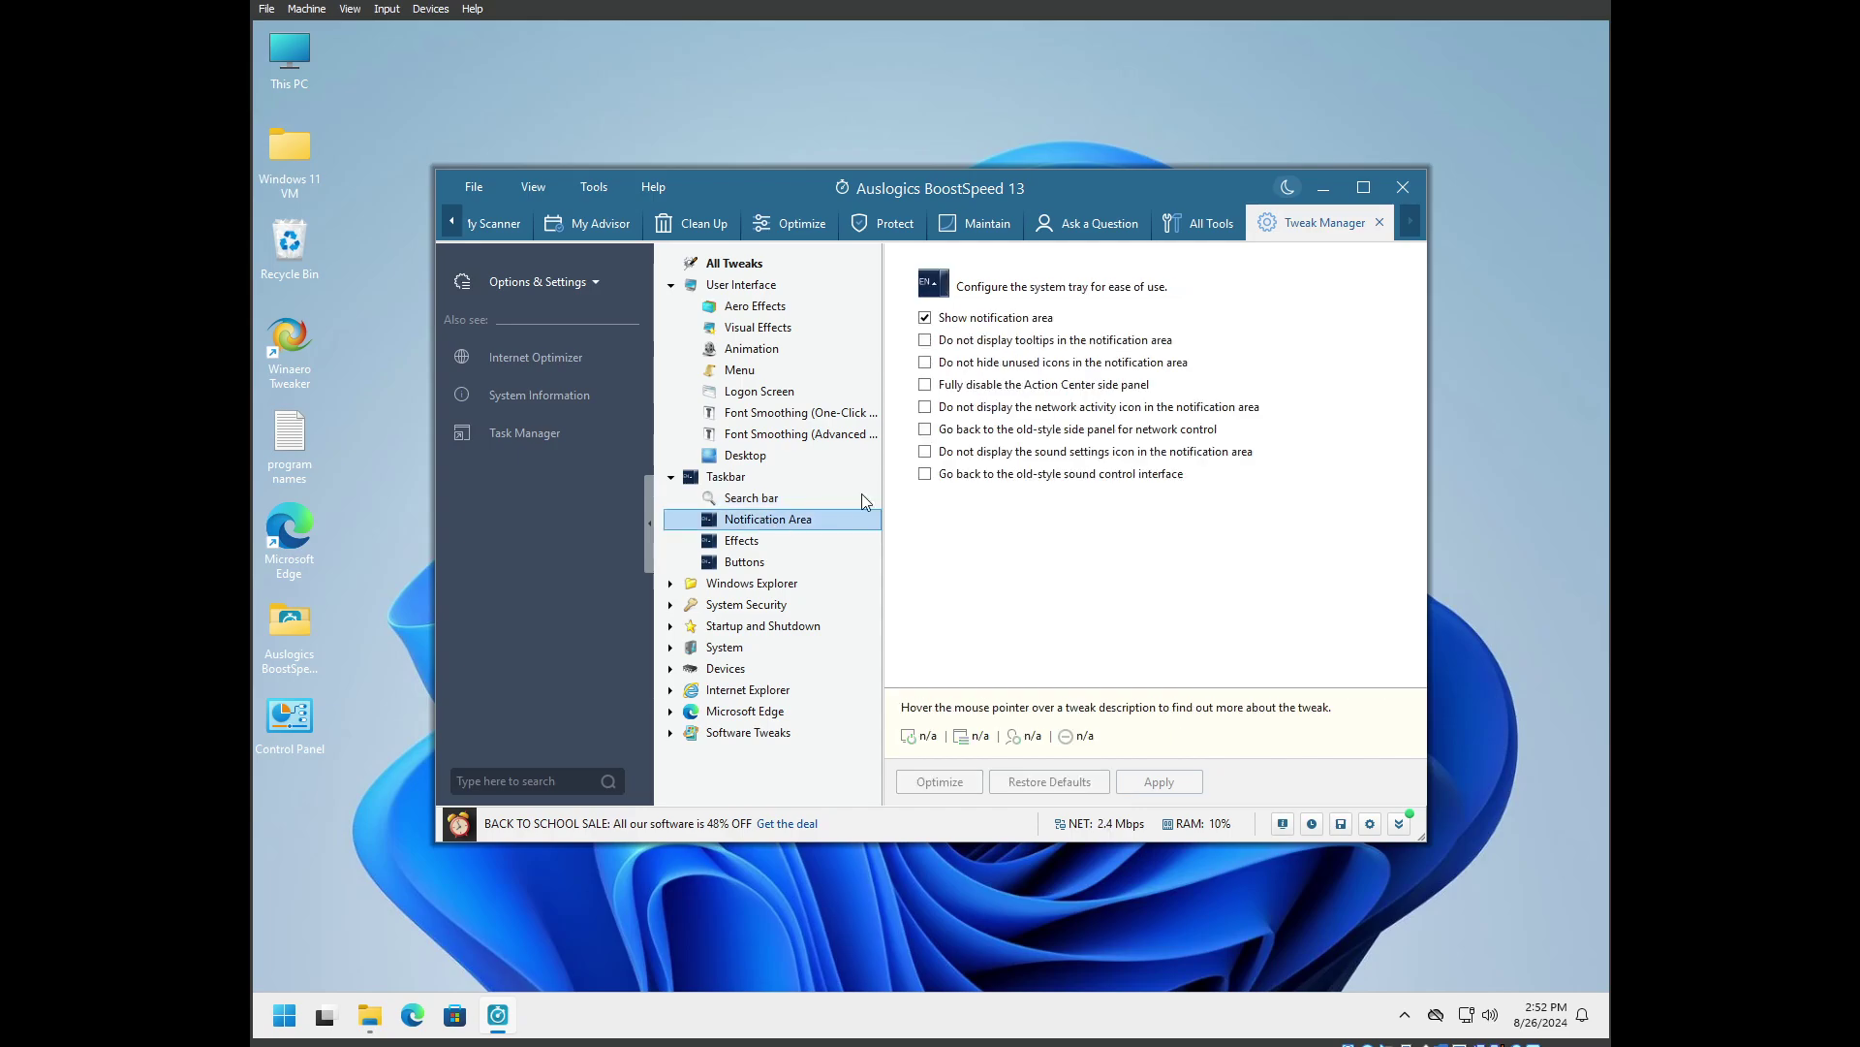
Hide notification-area tooltips, use the old-style network panel, apply, and view taskbar Buttons settings
{"action": "left_click", "coordinate": [924, 341]}
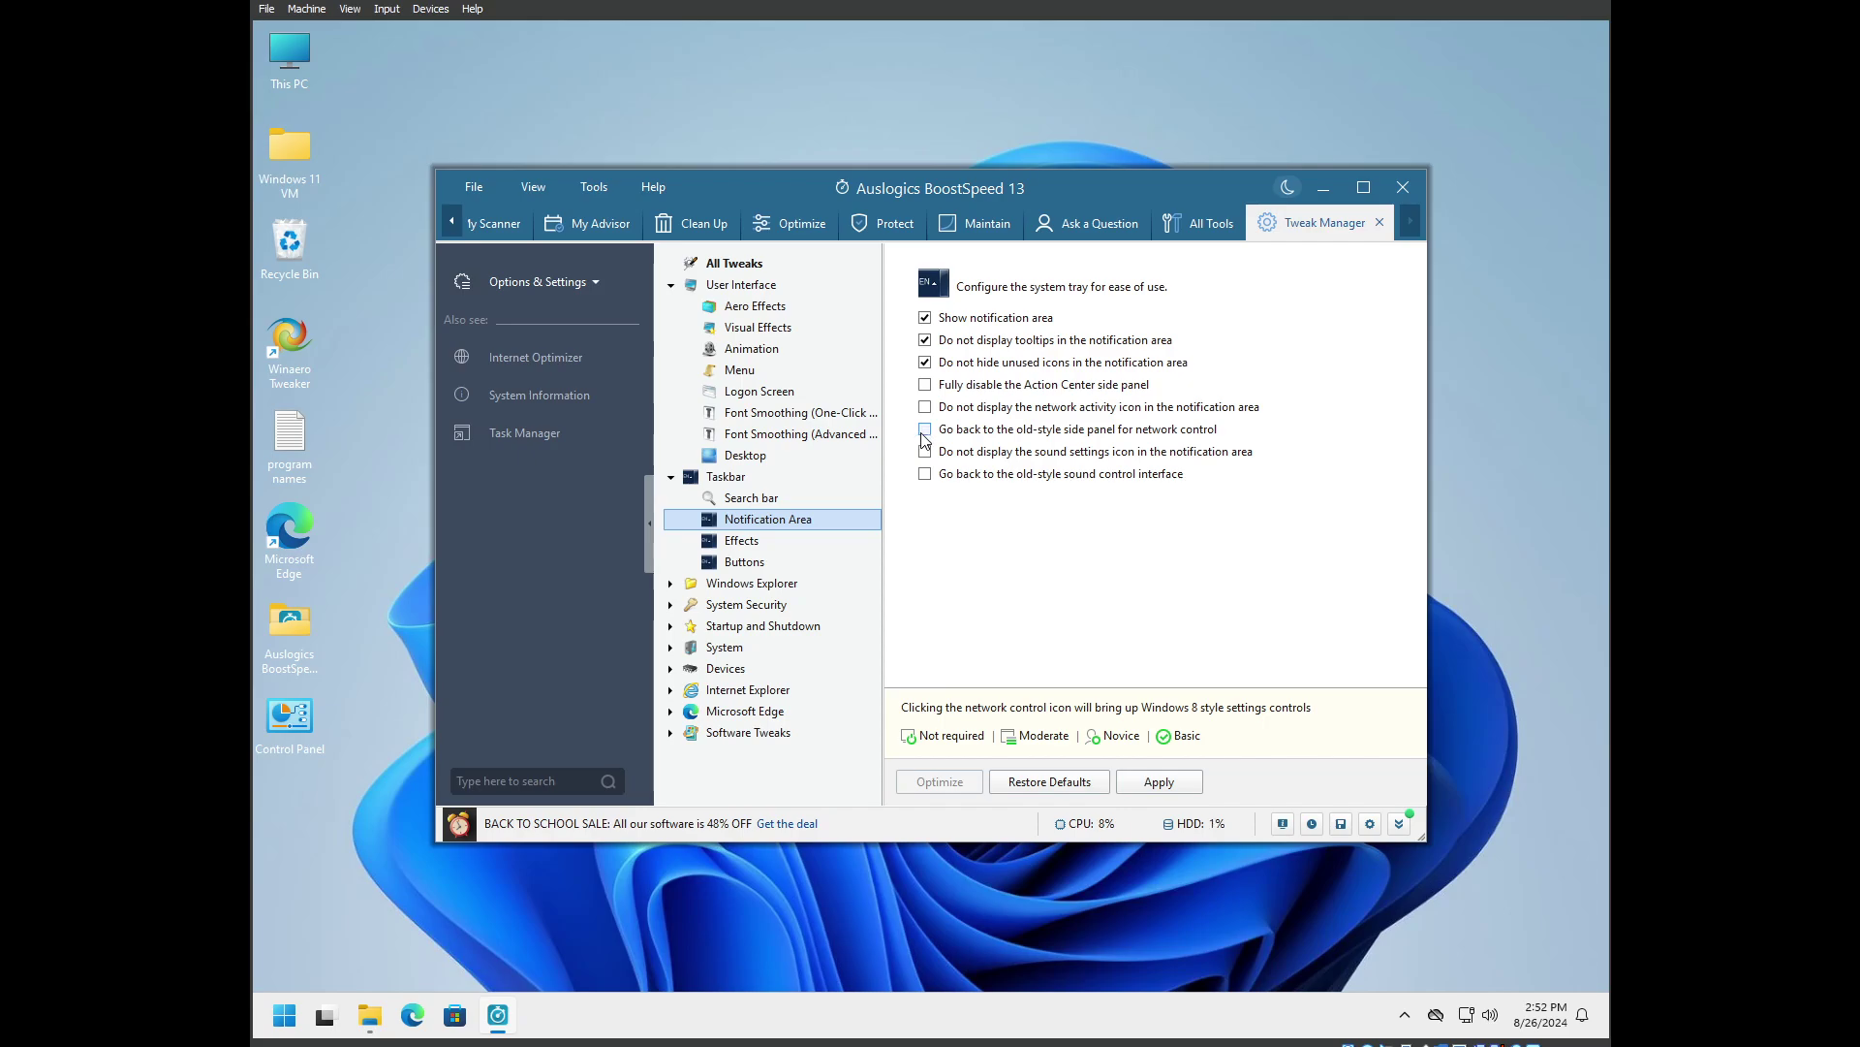
{"action": "left_click", "coordinate": [925, 430]}
{"action": "left_click", "coordinate": [746, 542]}
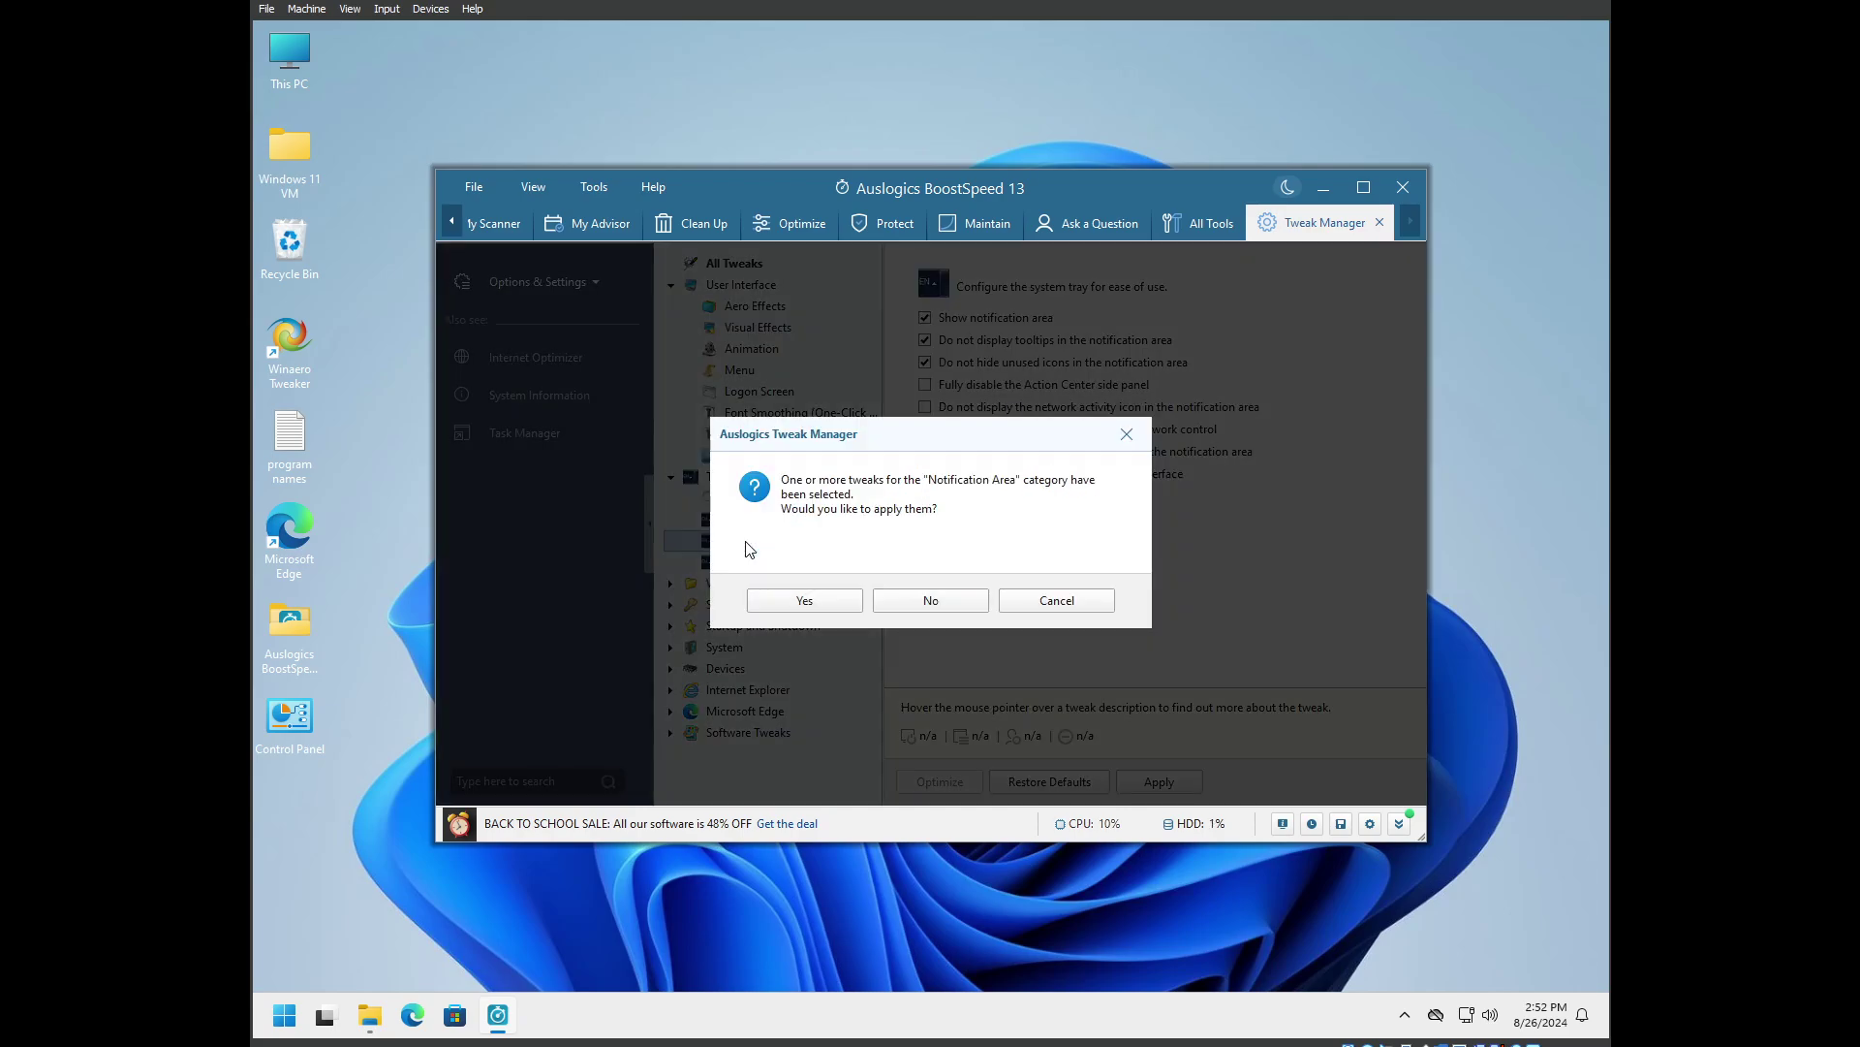
{"action": "left_click", "coordinate": [805, 601]}
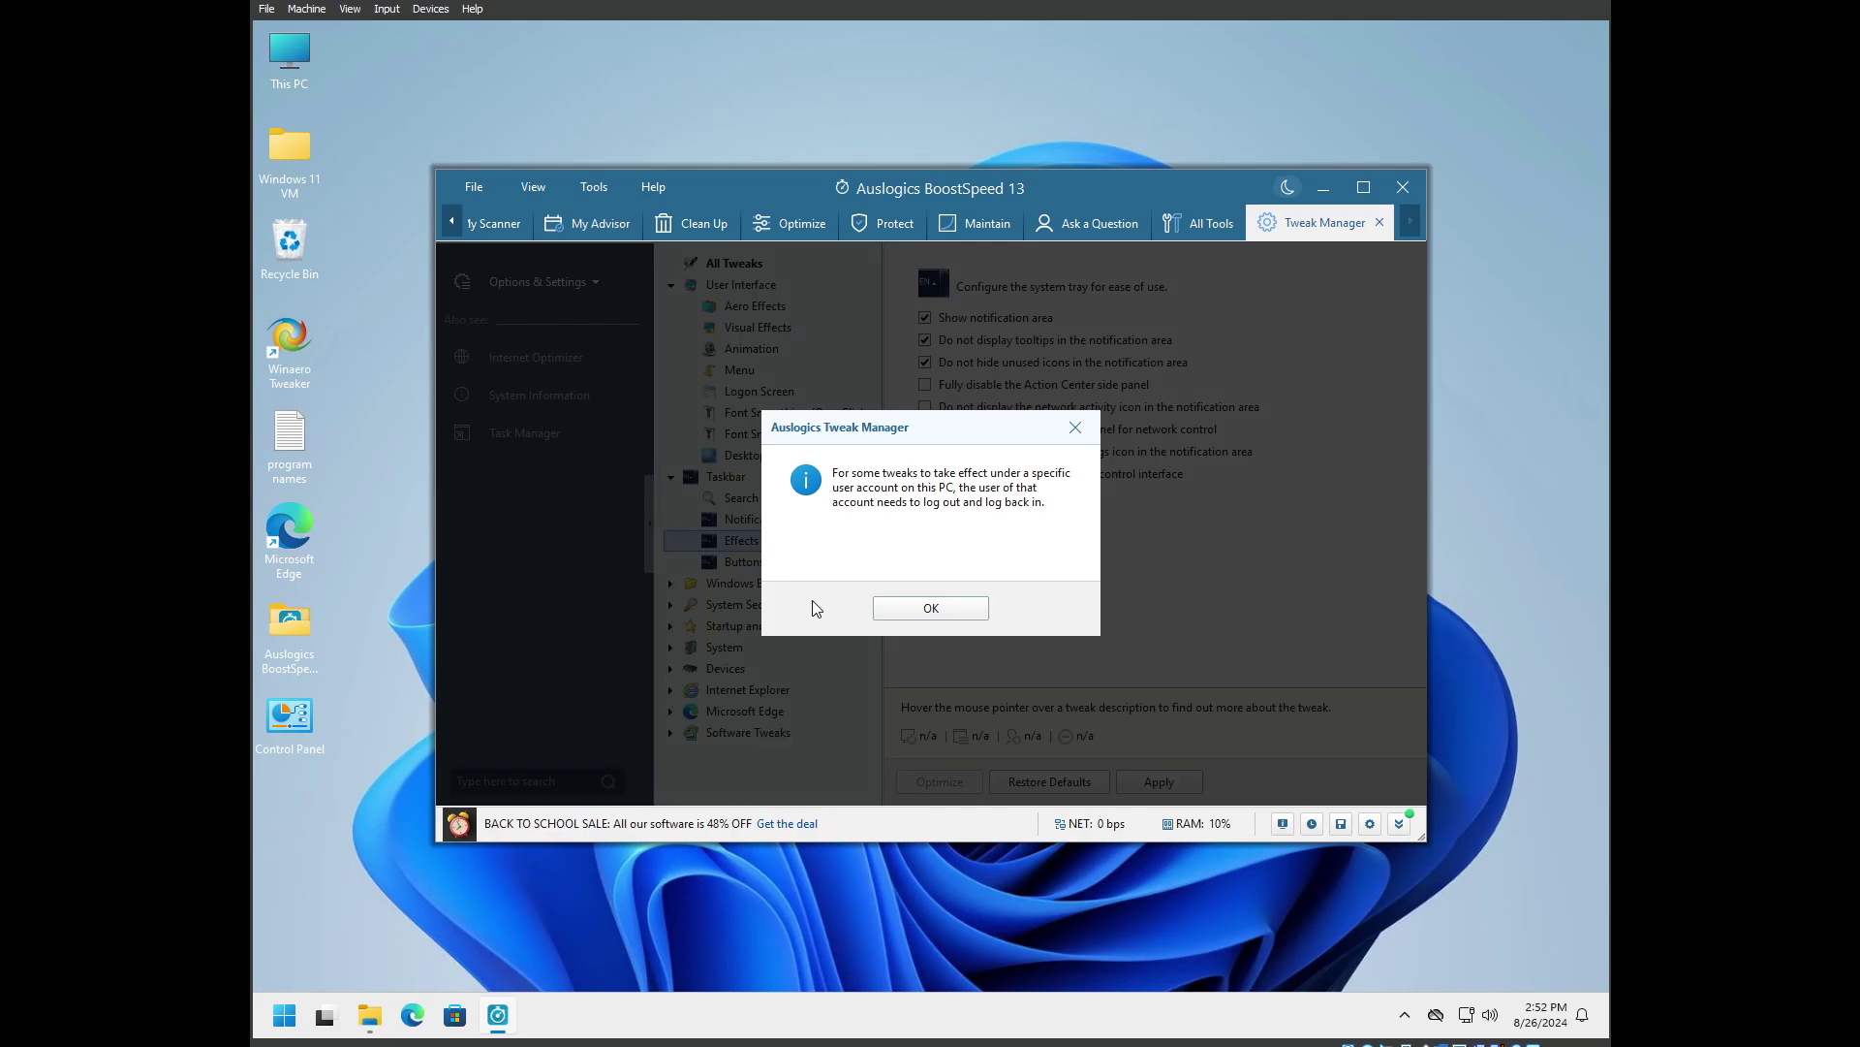
{"action": "left_click", "coordinate": [911, 611]}
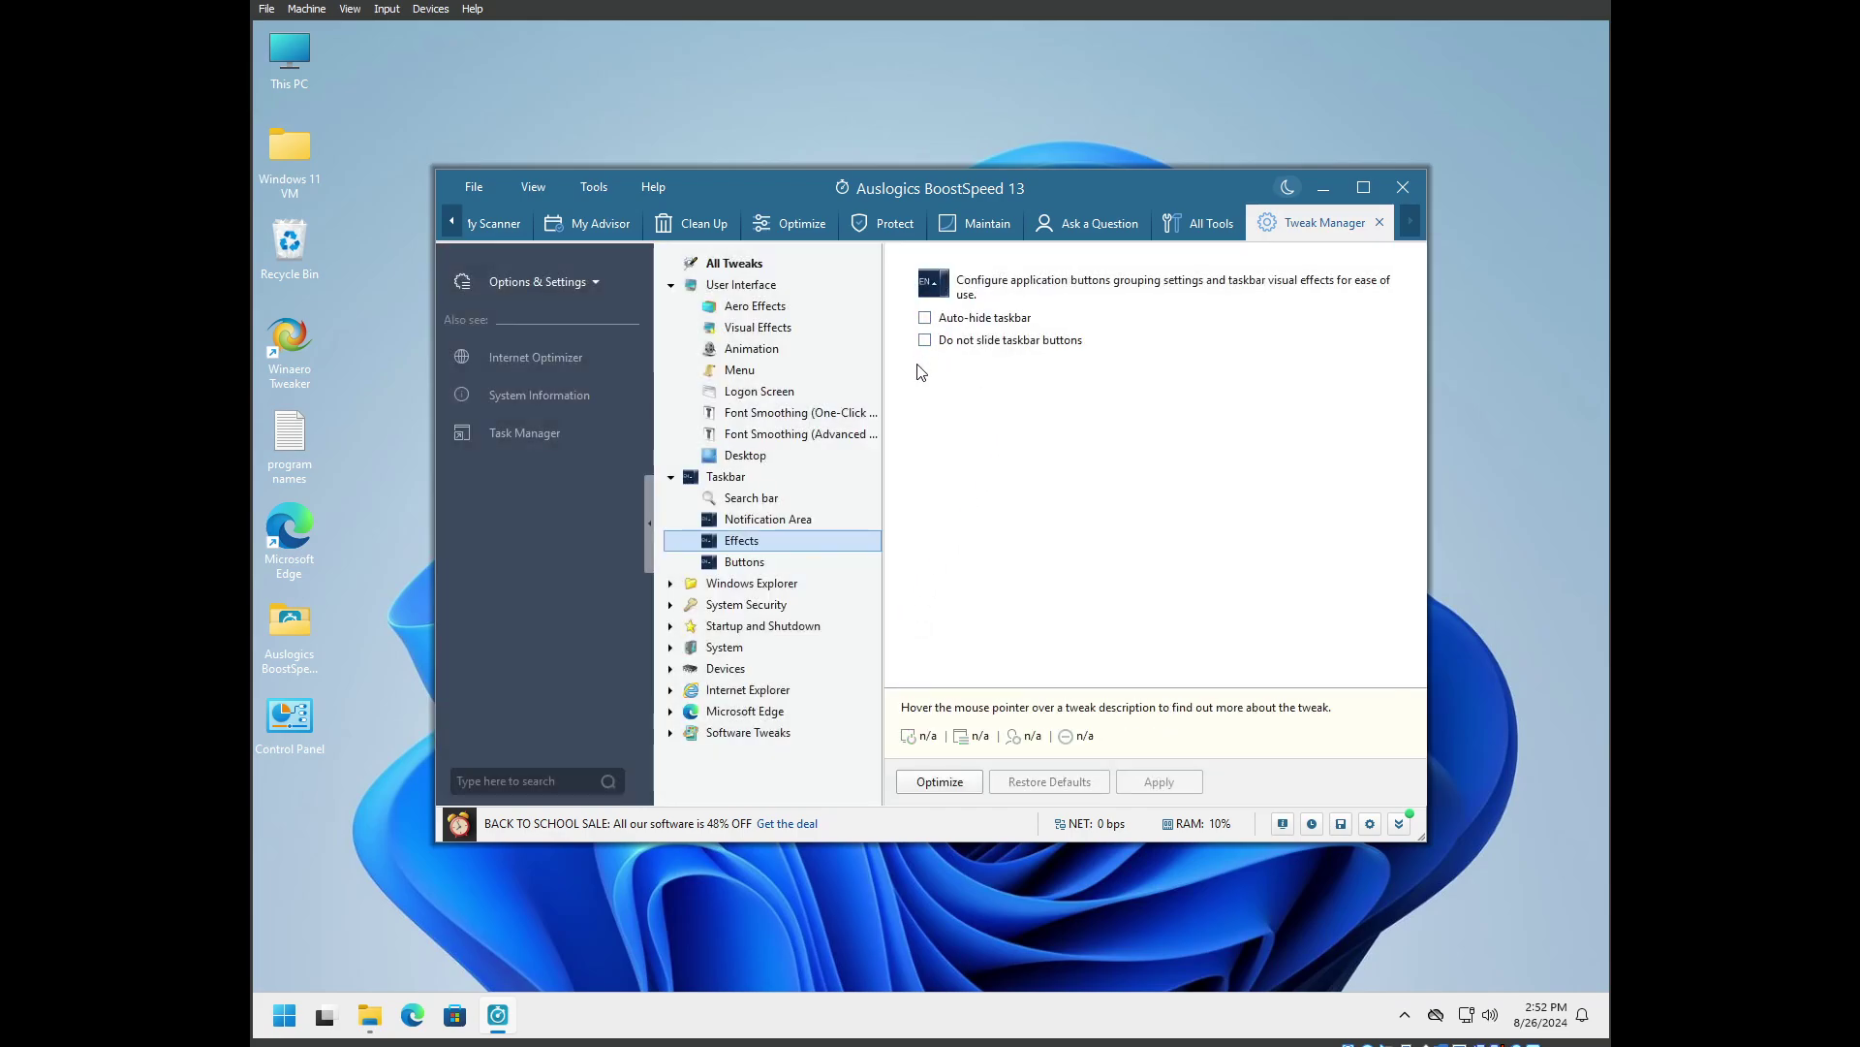
{"action": "left_click", "coordinate": [762, 565]}
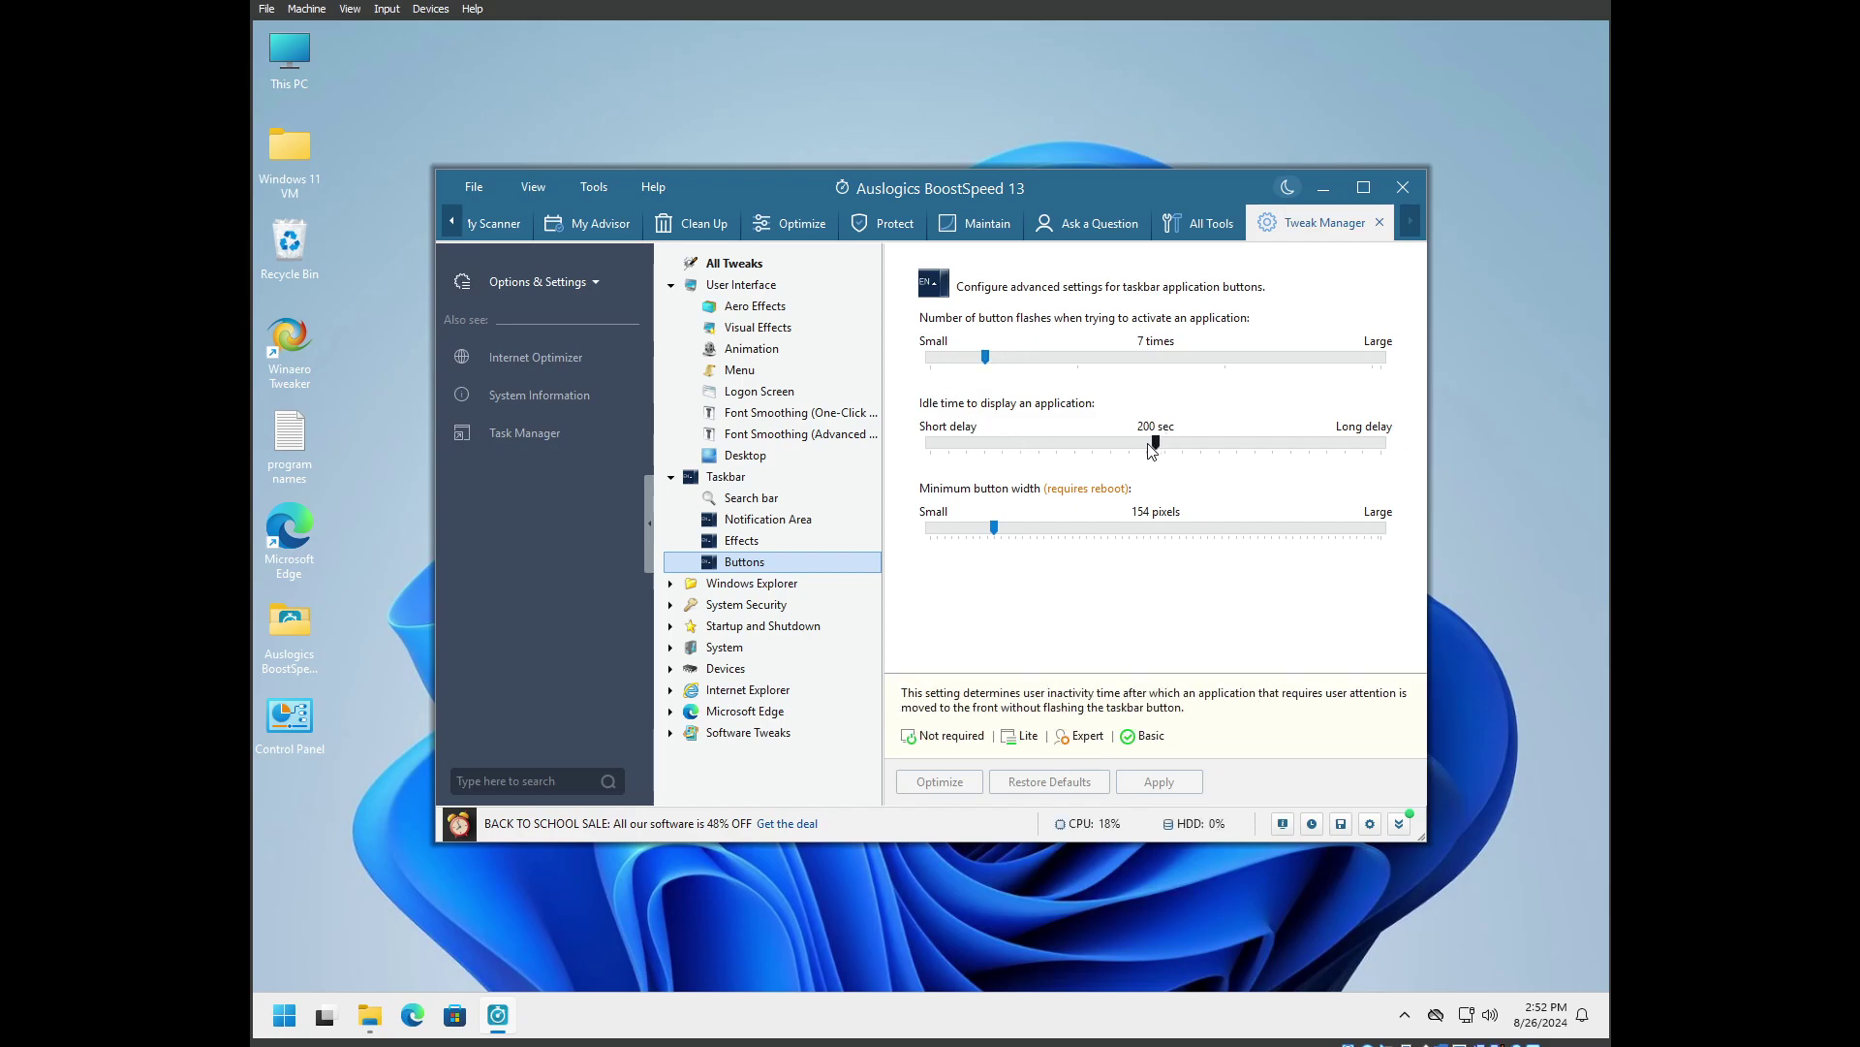
Show file extensions and disable pop-up descriptions and Tips Notifications in Explorer View, then apply
{"action": "left_click", "coordinate": [671, 584]}
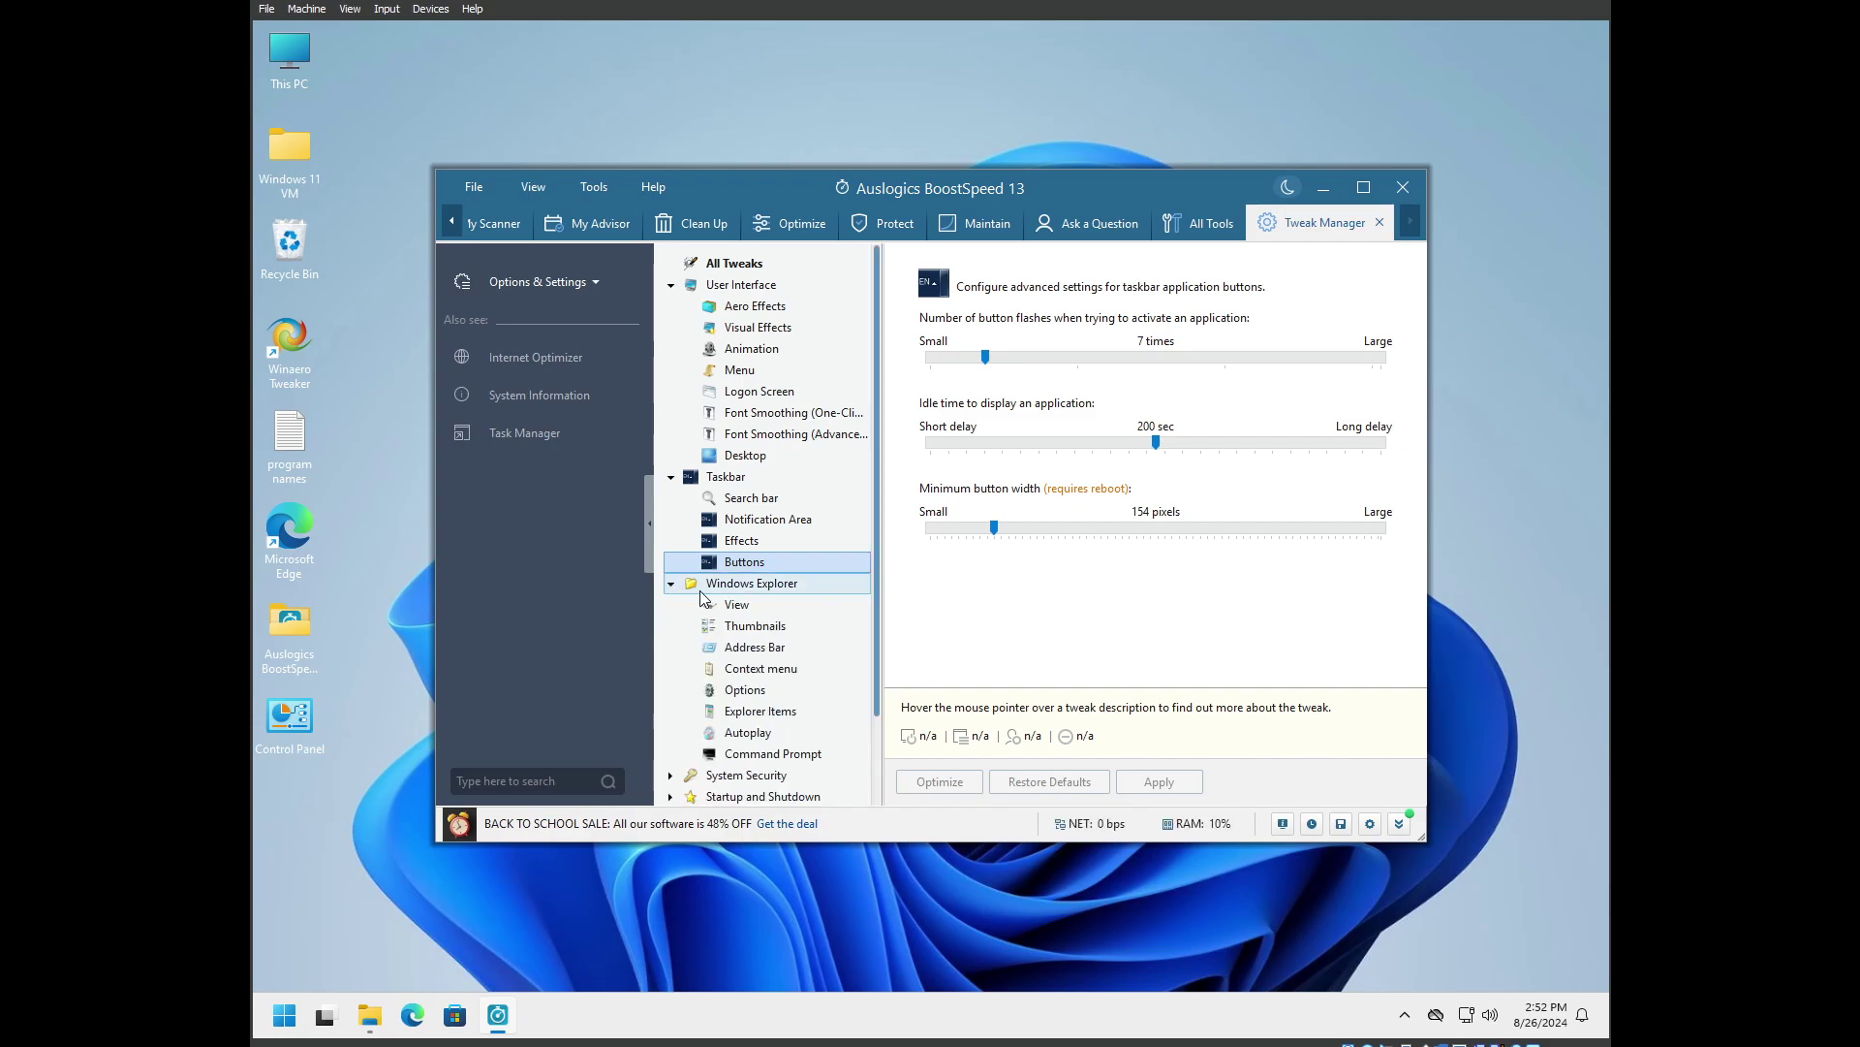
{"action": "left_click", "coordinate": [737, 604]}
{"action": "mouse_move", "coordinate": [927, 323]}
{"action": "left_click", "coordinate": [925, 340]}
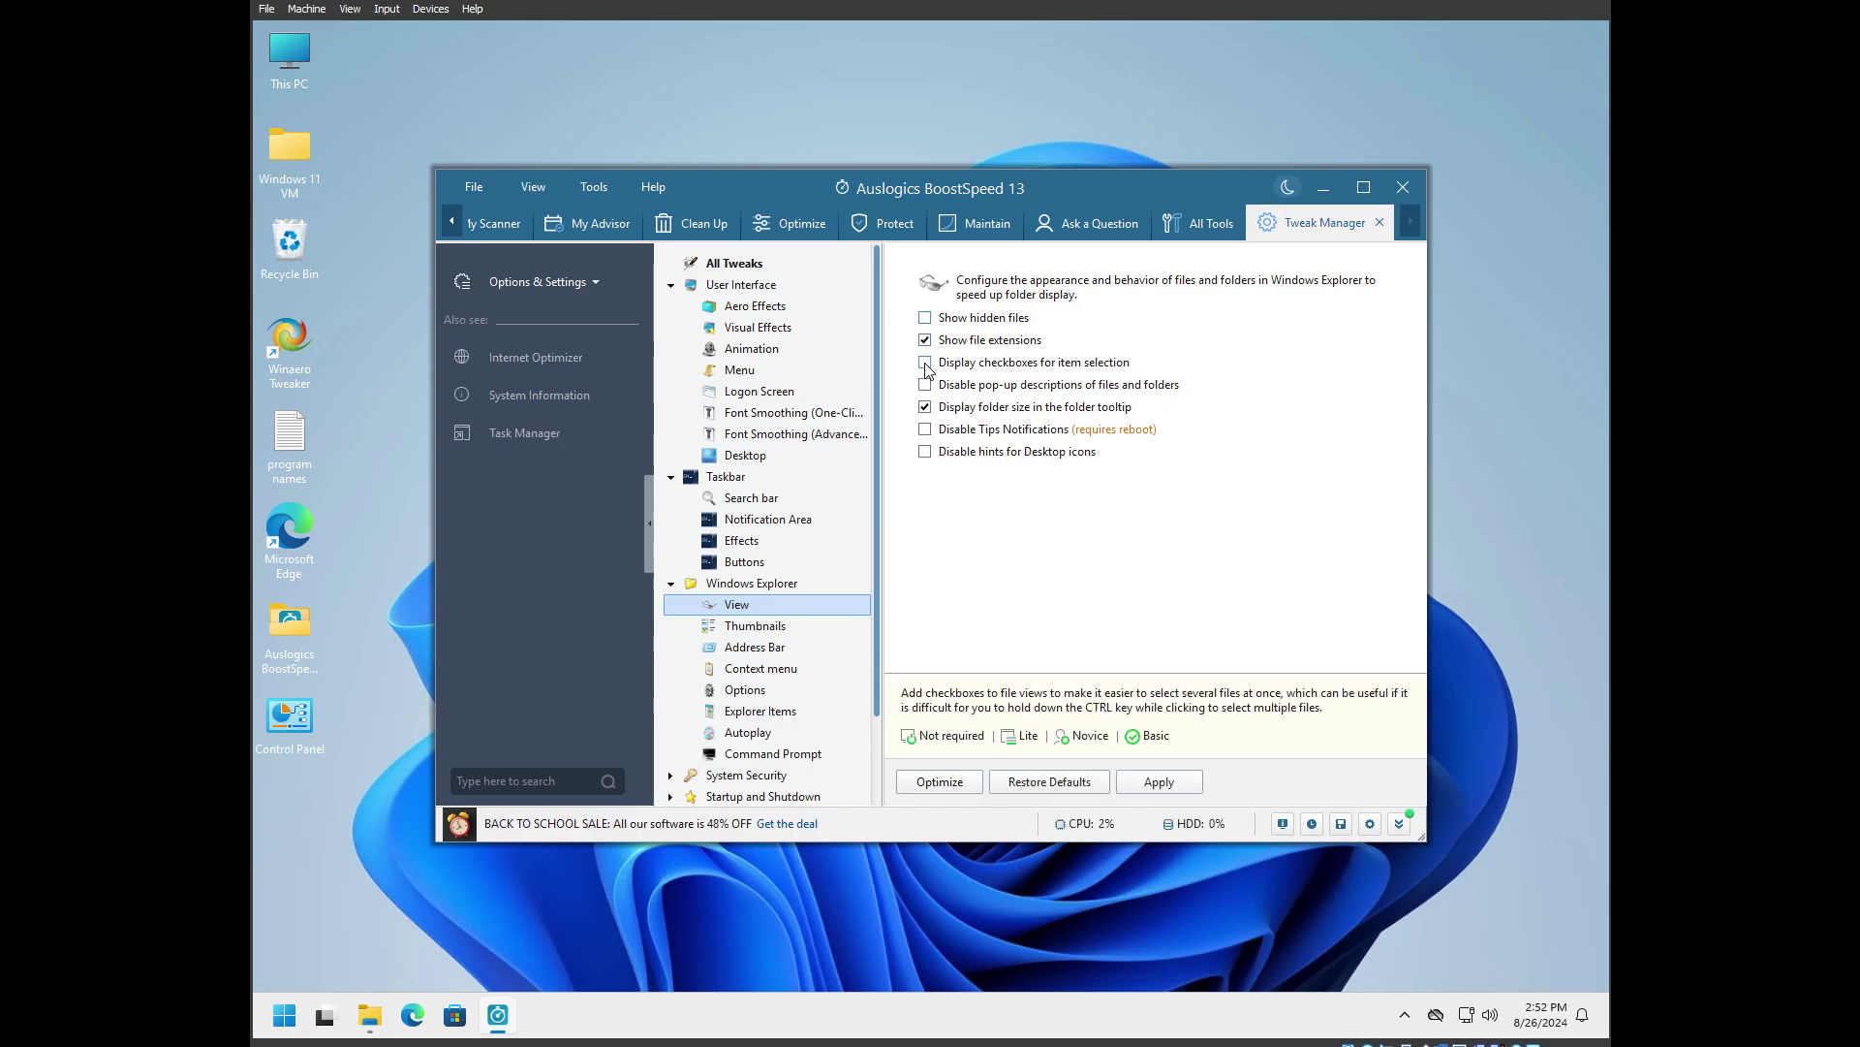
{"action": "left_click", "coordinate": [925, 364]}
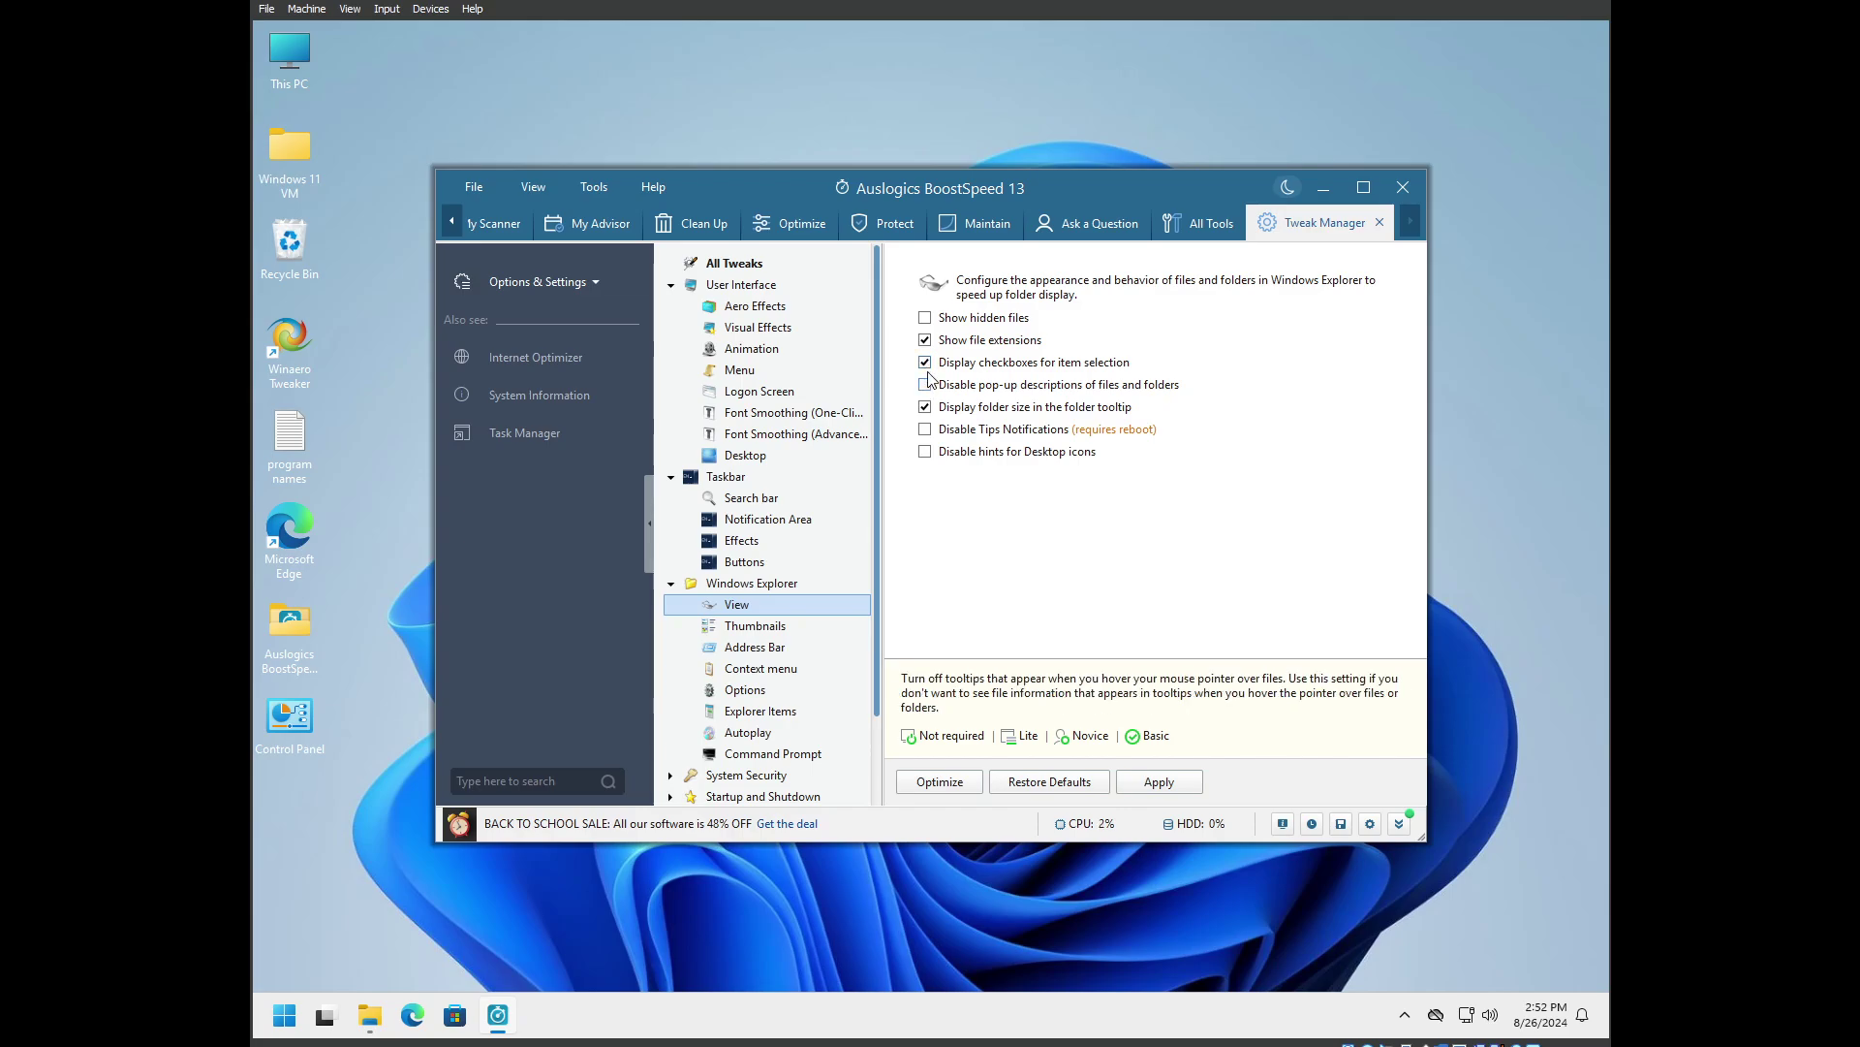
{"action": "left_click", "coordinate": [925, 363]}
{"action": "left_click", "coordinate": [926, 385]}
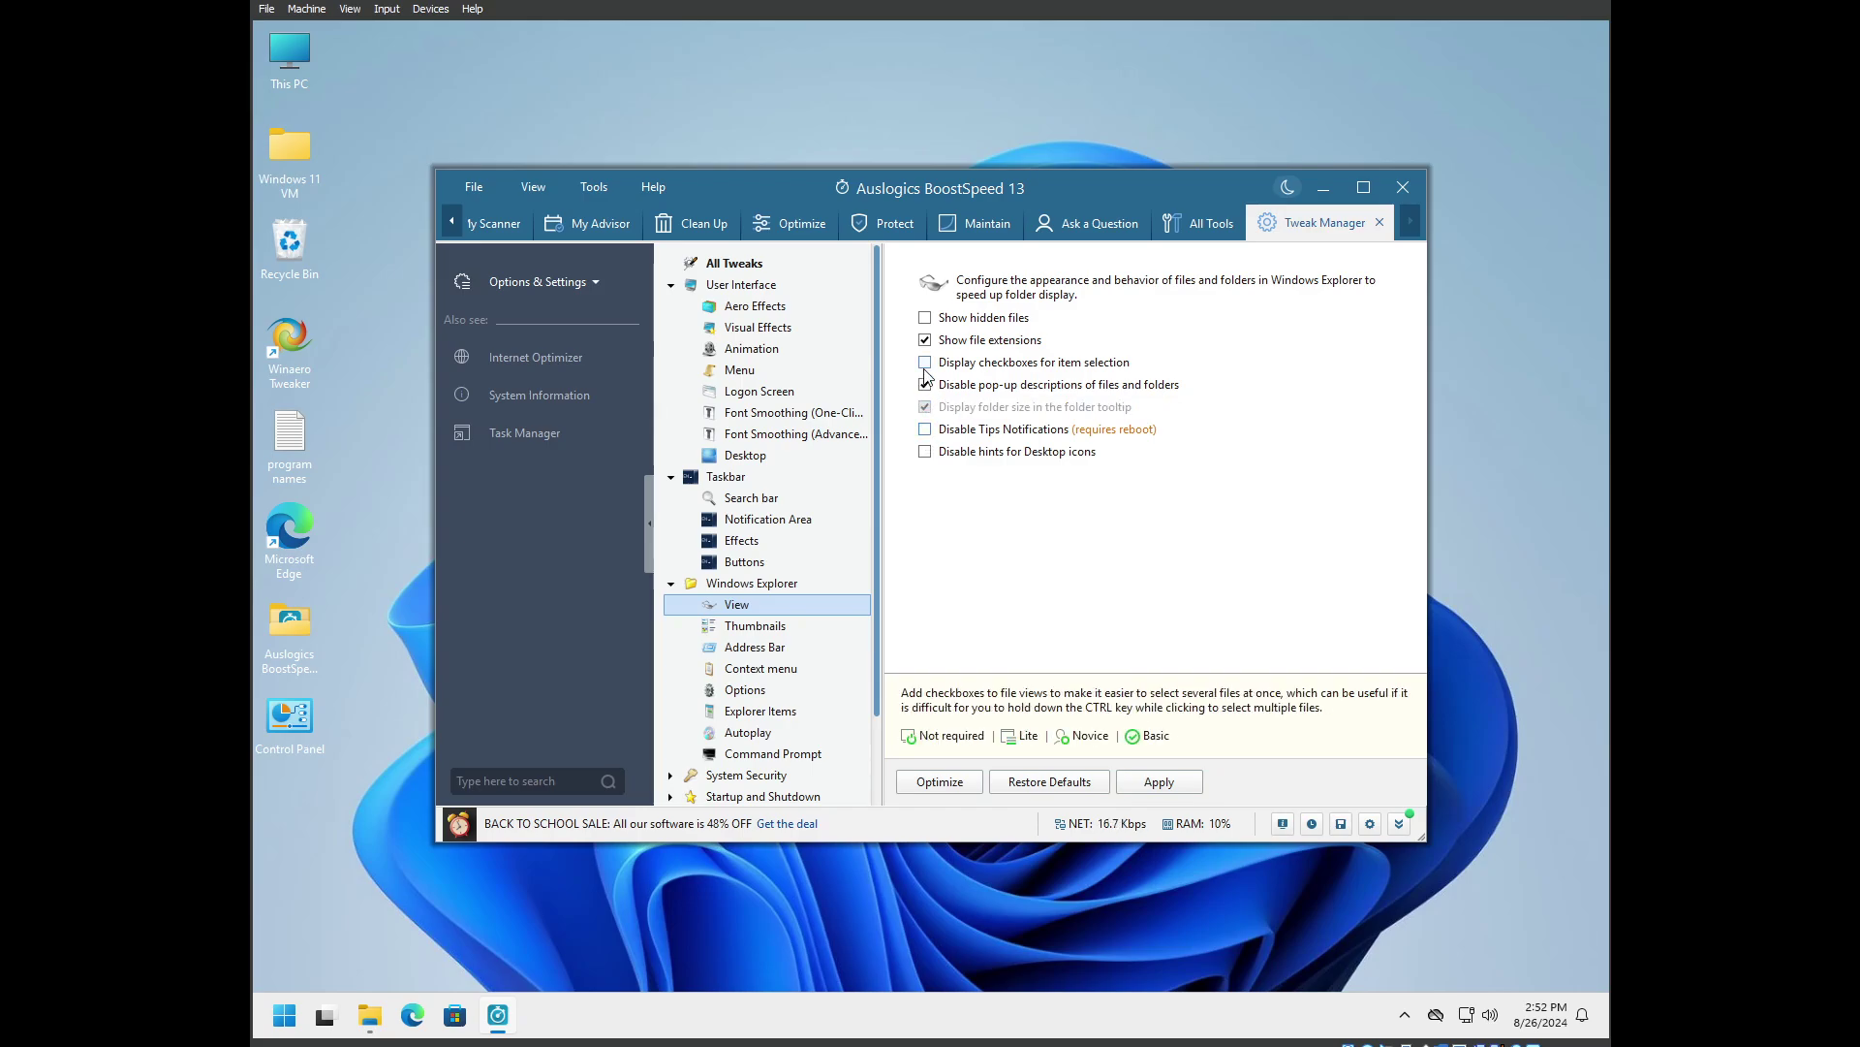
{"action": "left_click", "coordinate": [926, 430]}
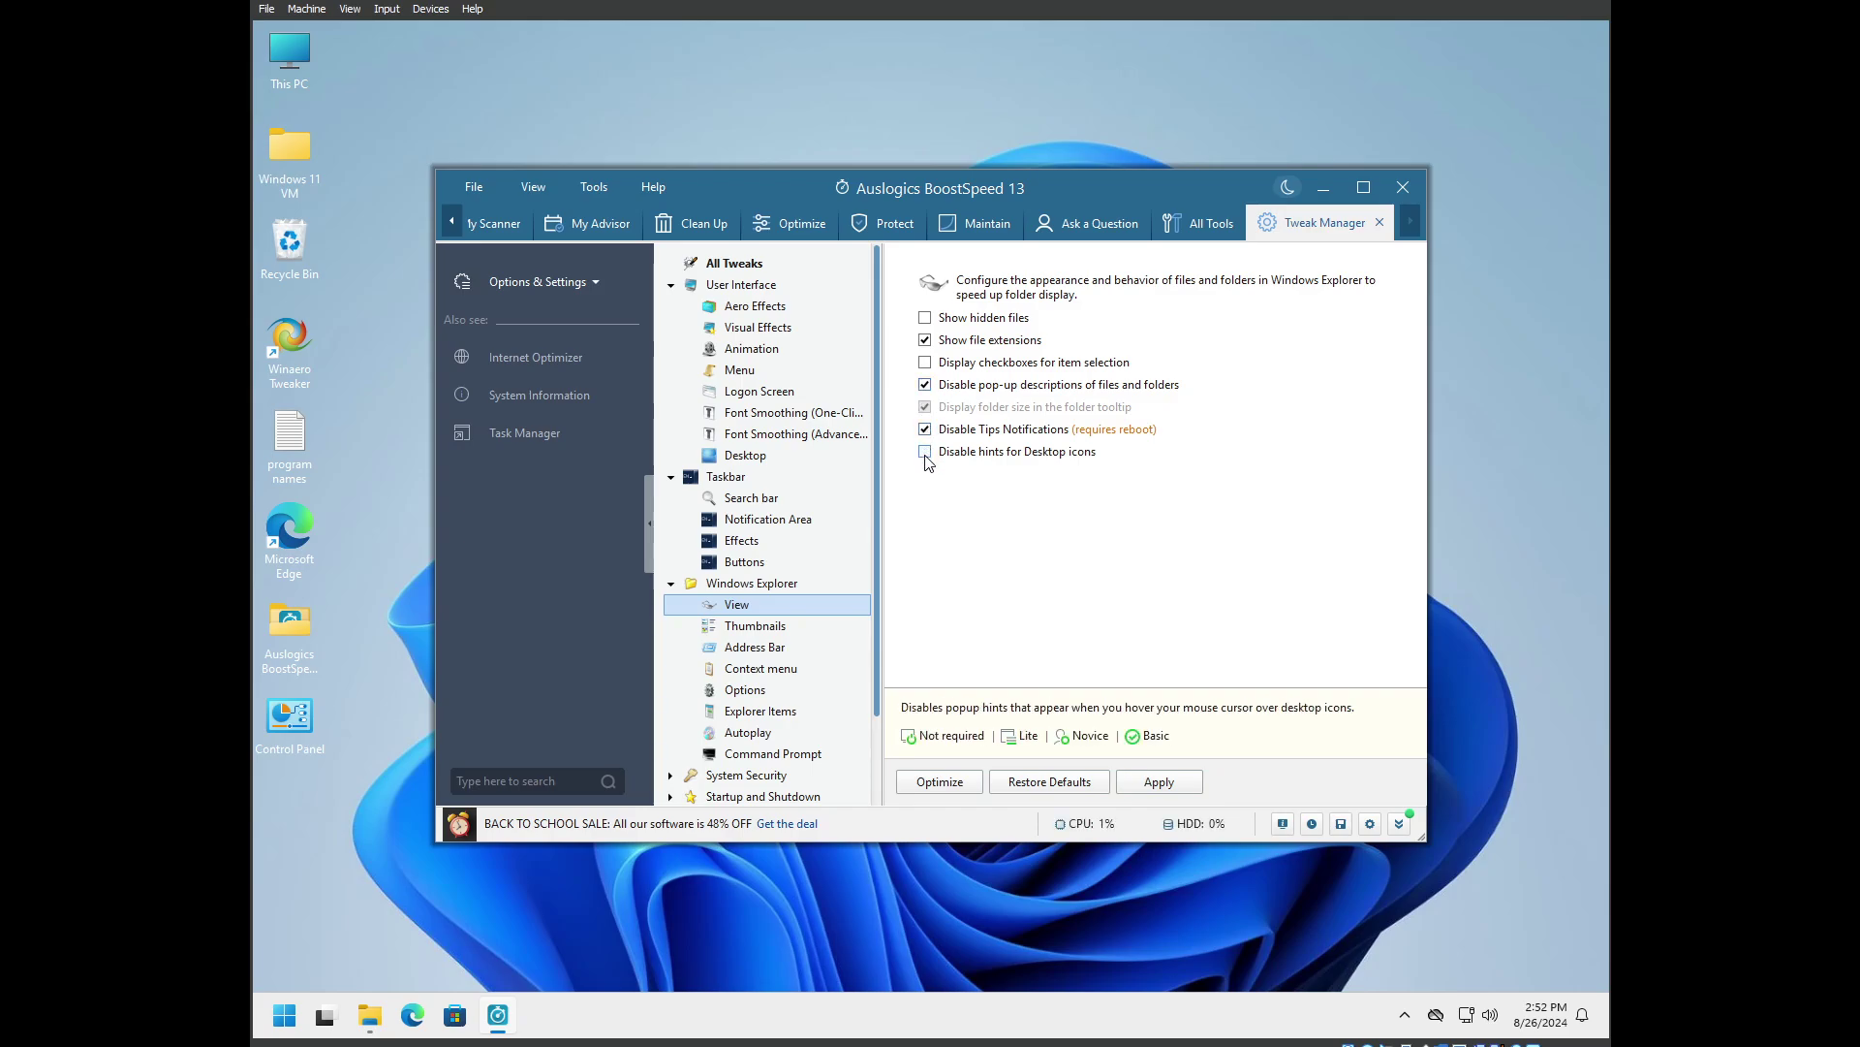
{"action": "left_click", "coordinate": [805, 626]}
{"action": "left_click", "coordinate": [843, 604]}
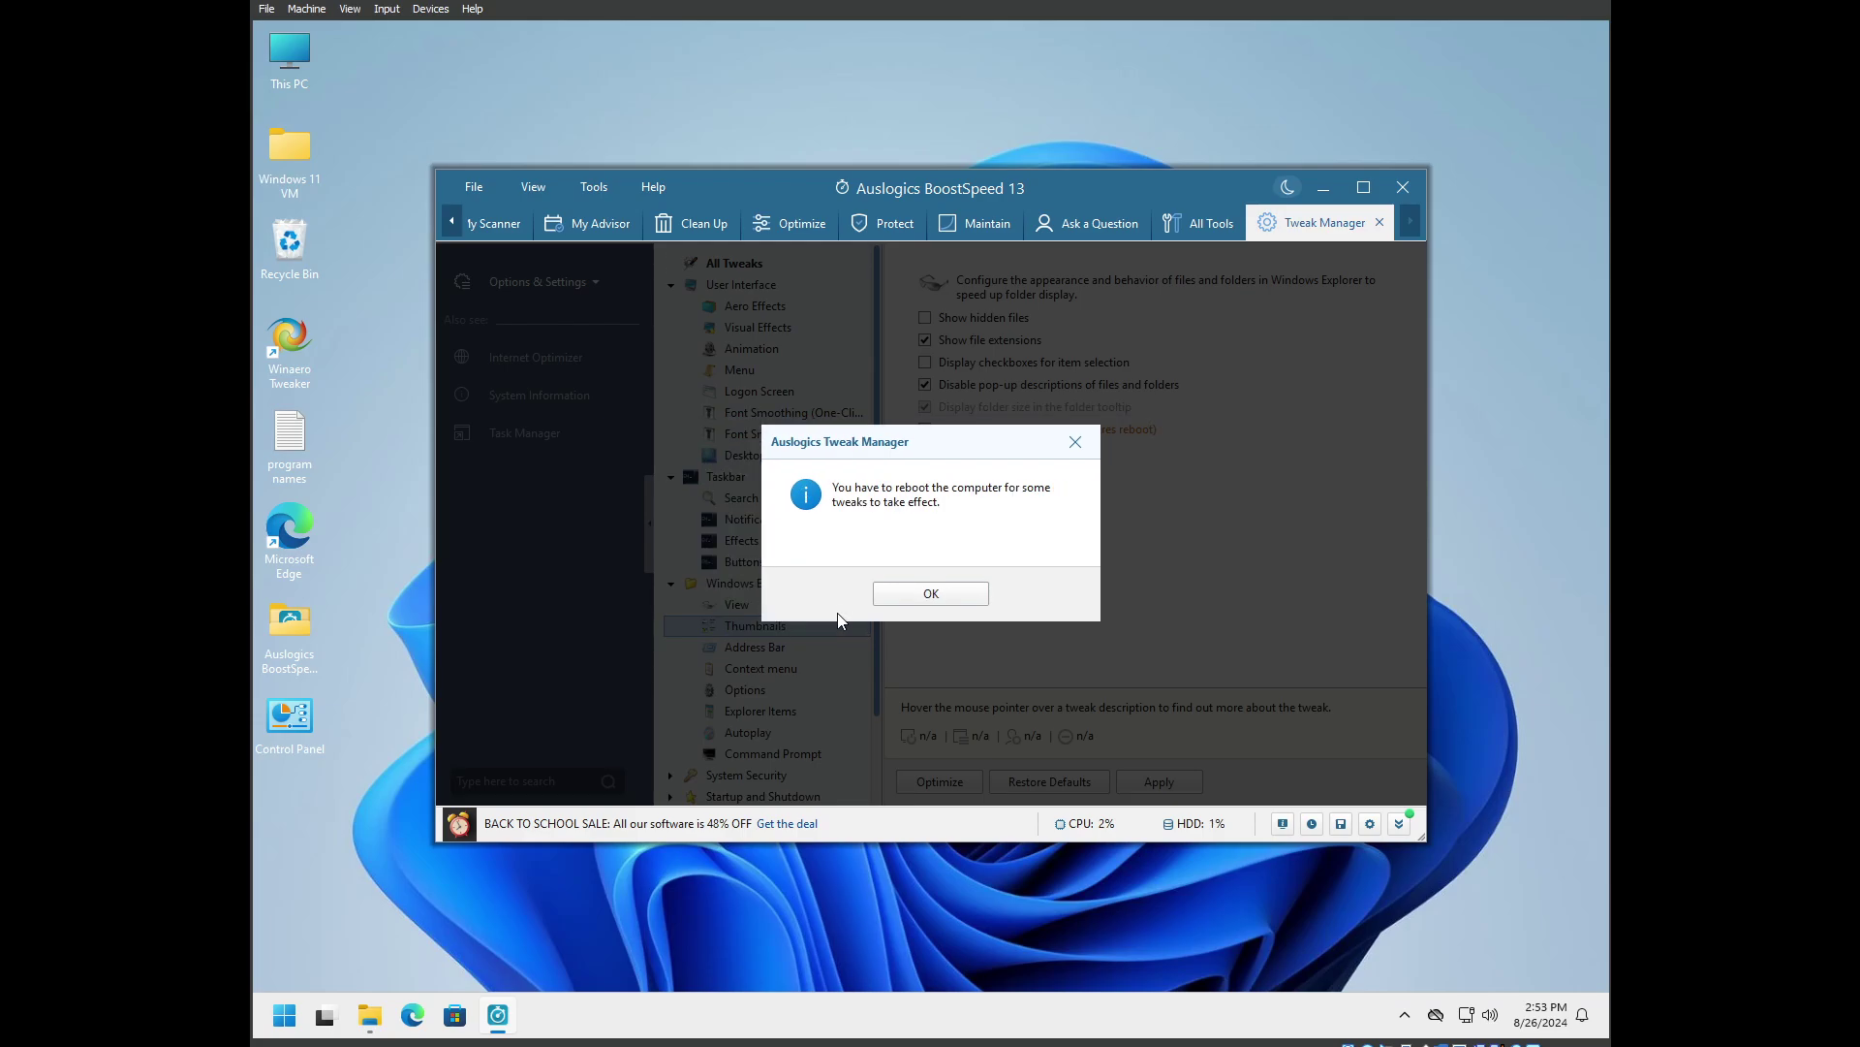
{"action": "left_click", "coordinate": [908, 603]}
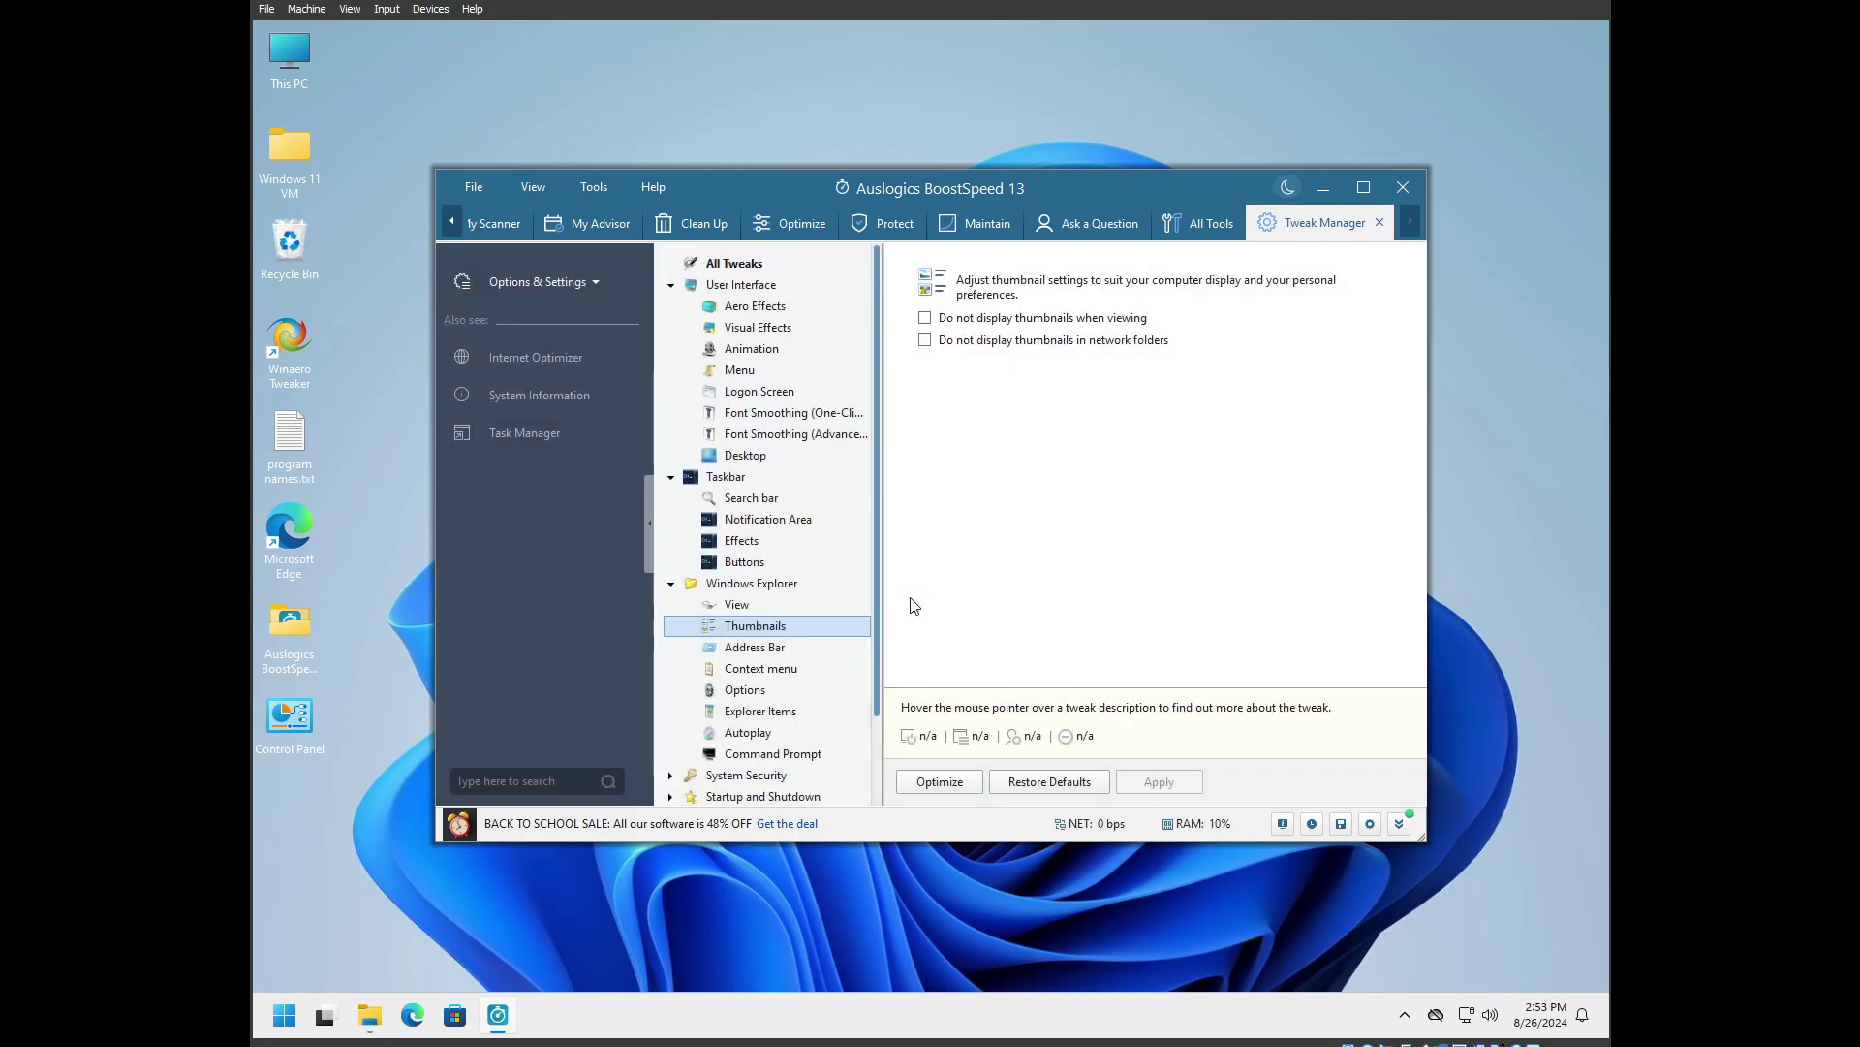
Review the Address Bar and Context Menu tweaks including Open Command Prompt, then go to Explorer Options
{"action": "left_click", "coordinate": [796, 647]}
{"action": "scroll", "coordinate": [878, 620], "scroll_direction": "down", "scroll_amount": 3}
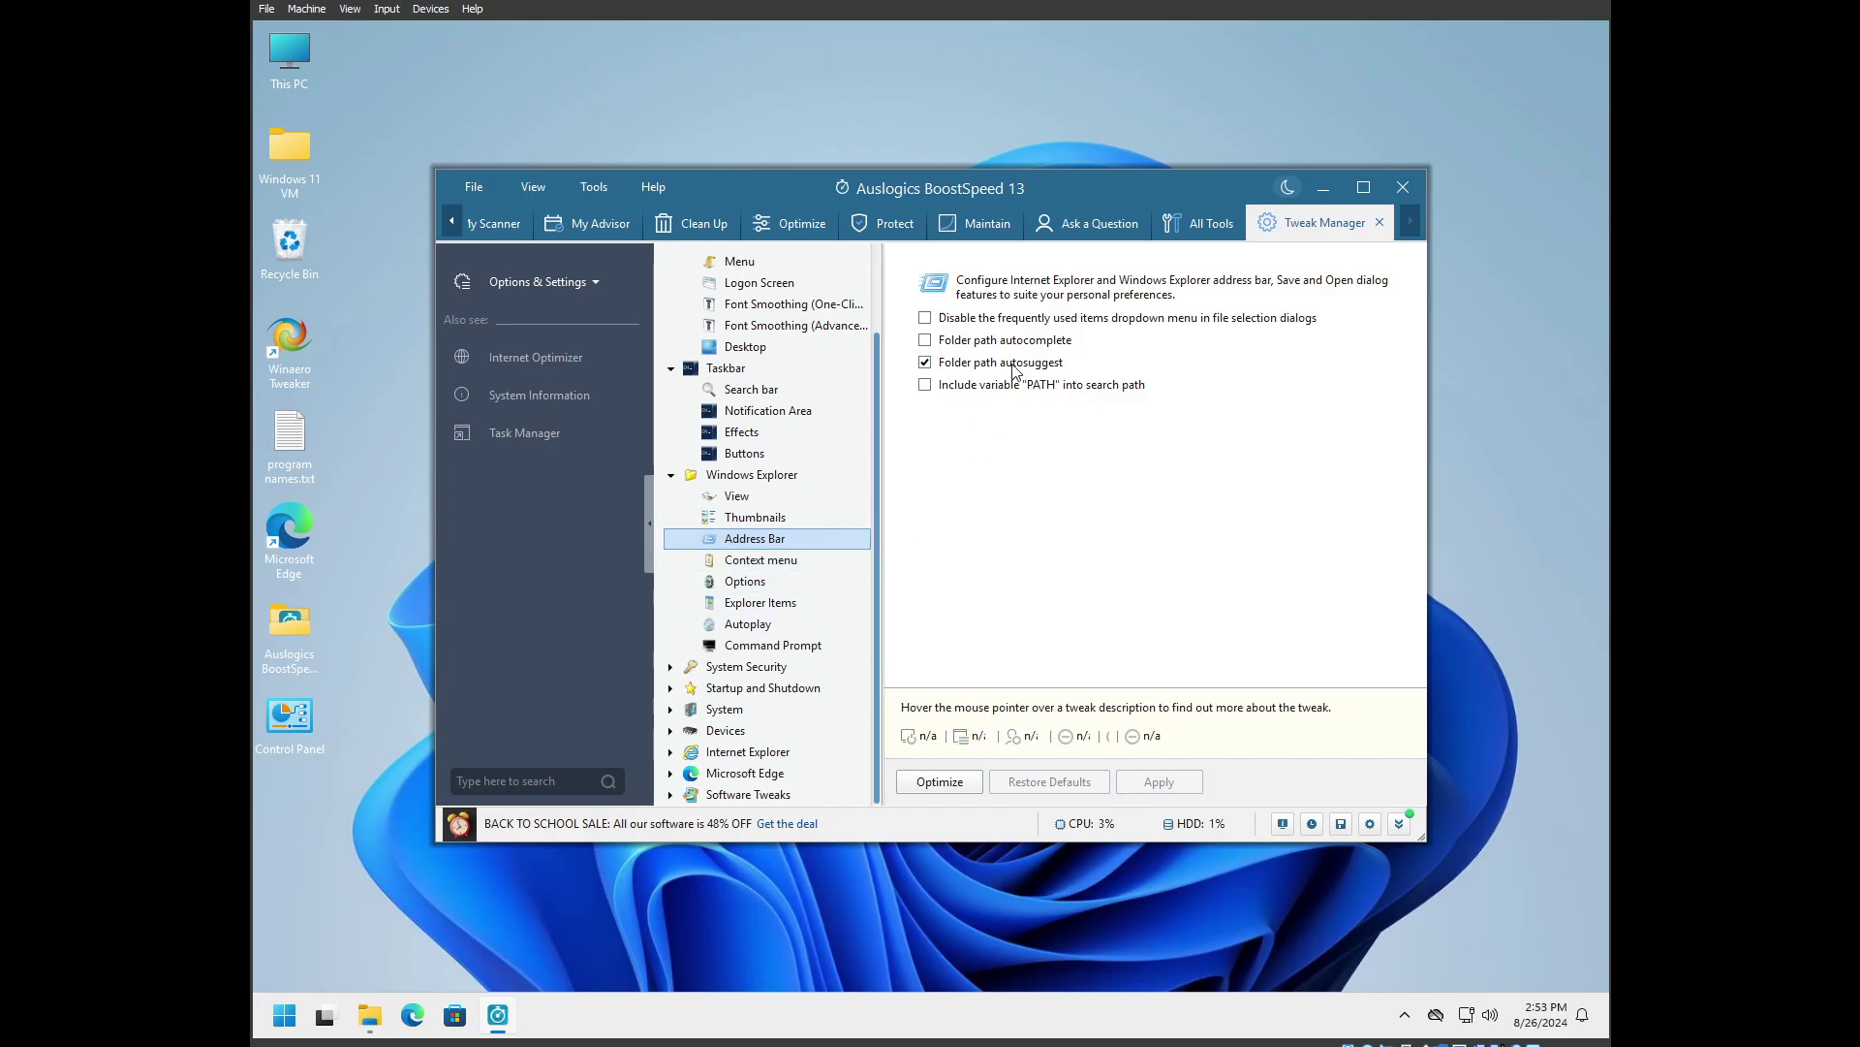
{"action": "left_click", "coordinate": [790, 572]}
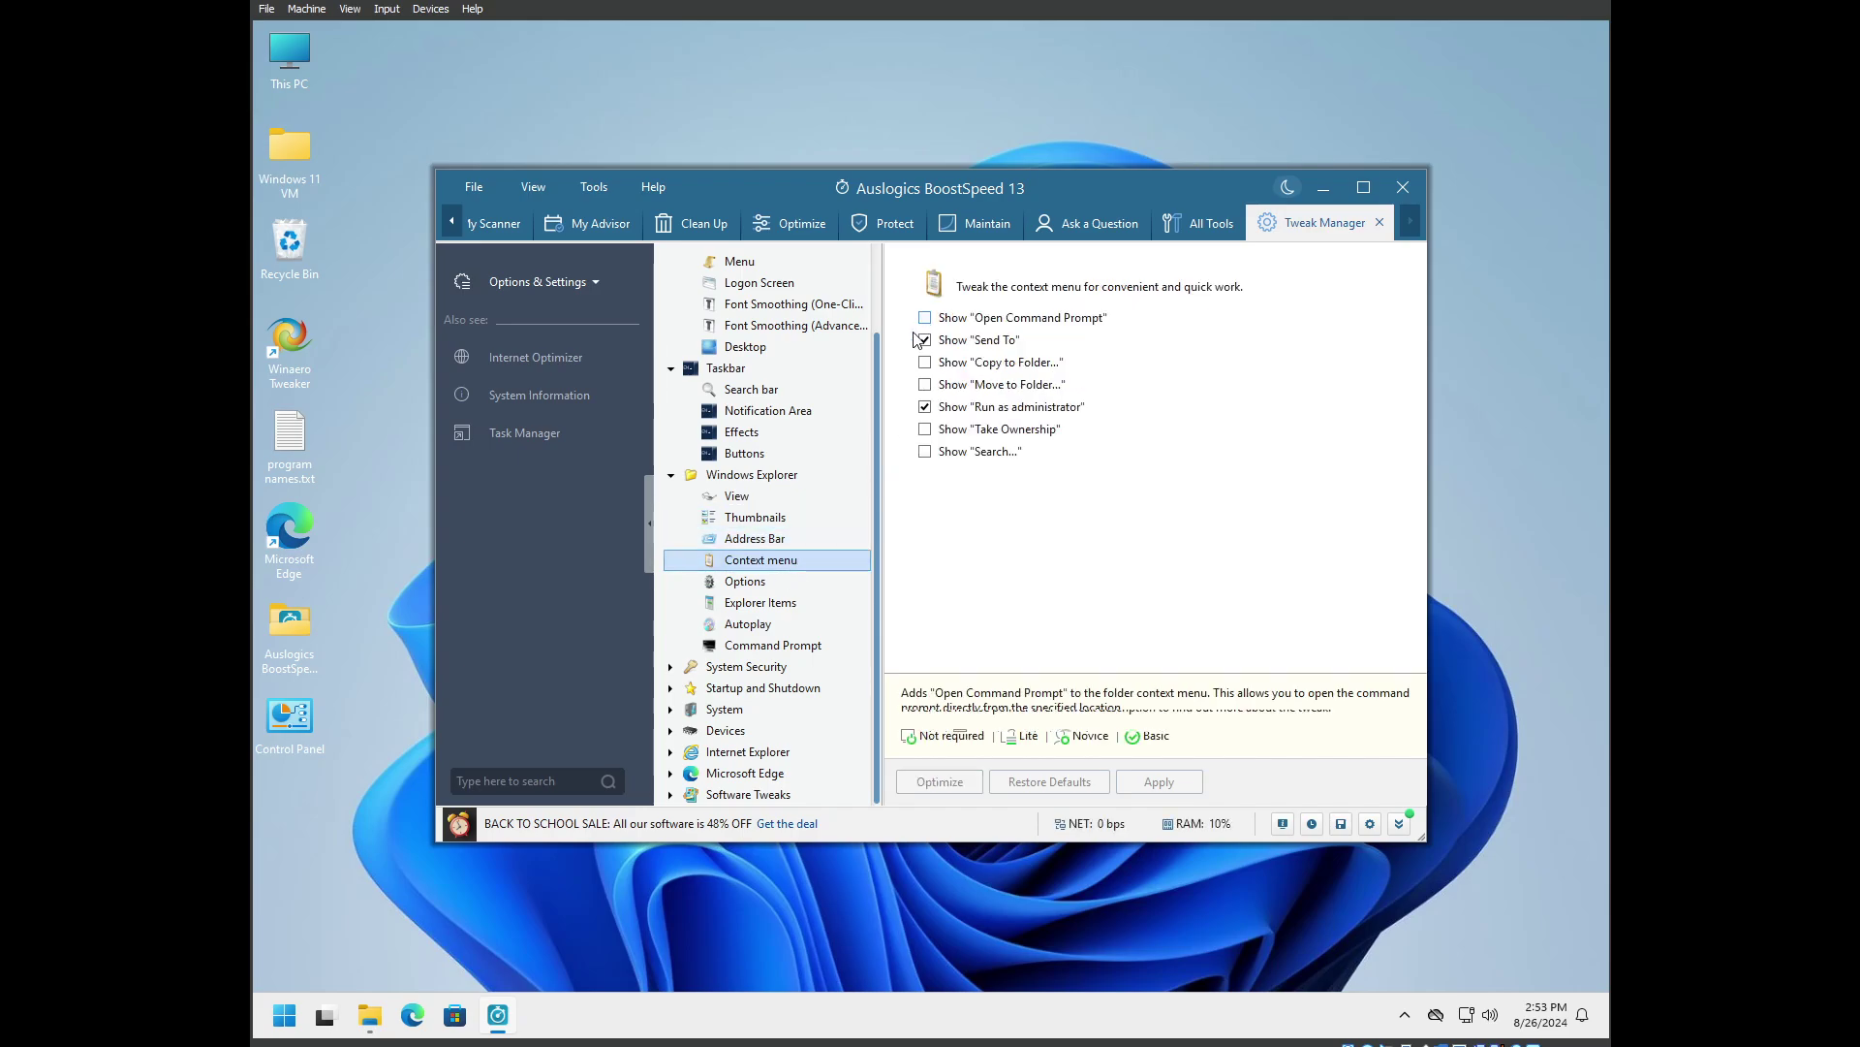
{"action": "mouse_move", "coordinate": [922, 321]}
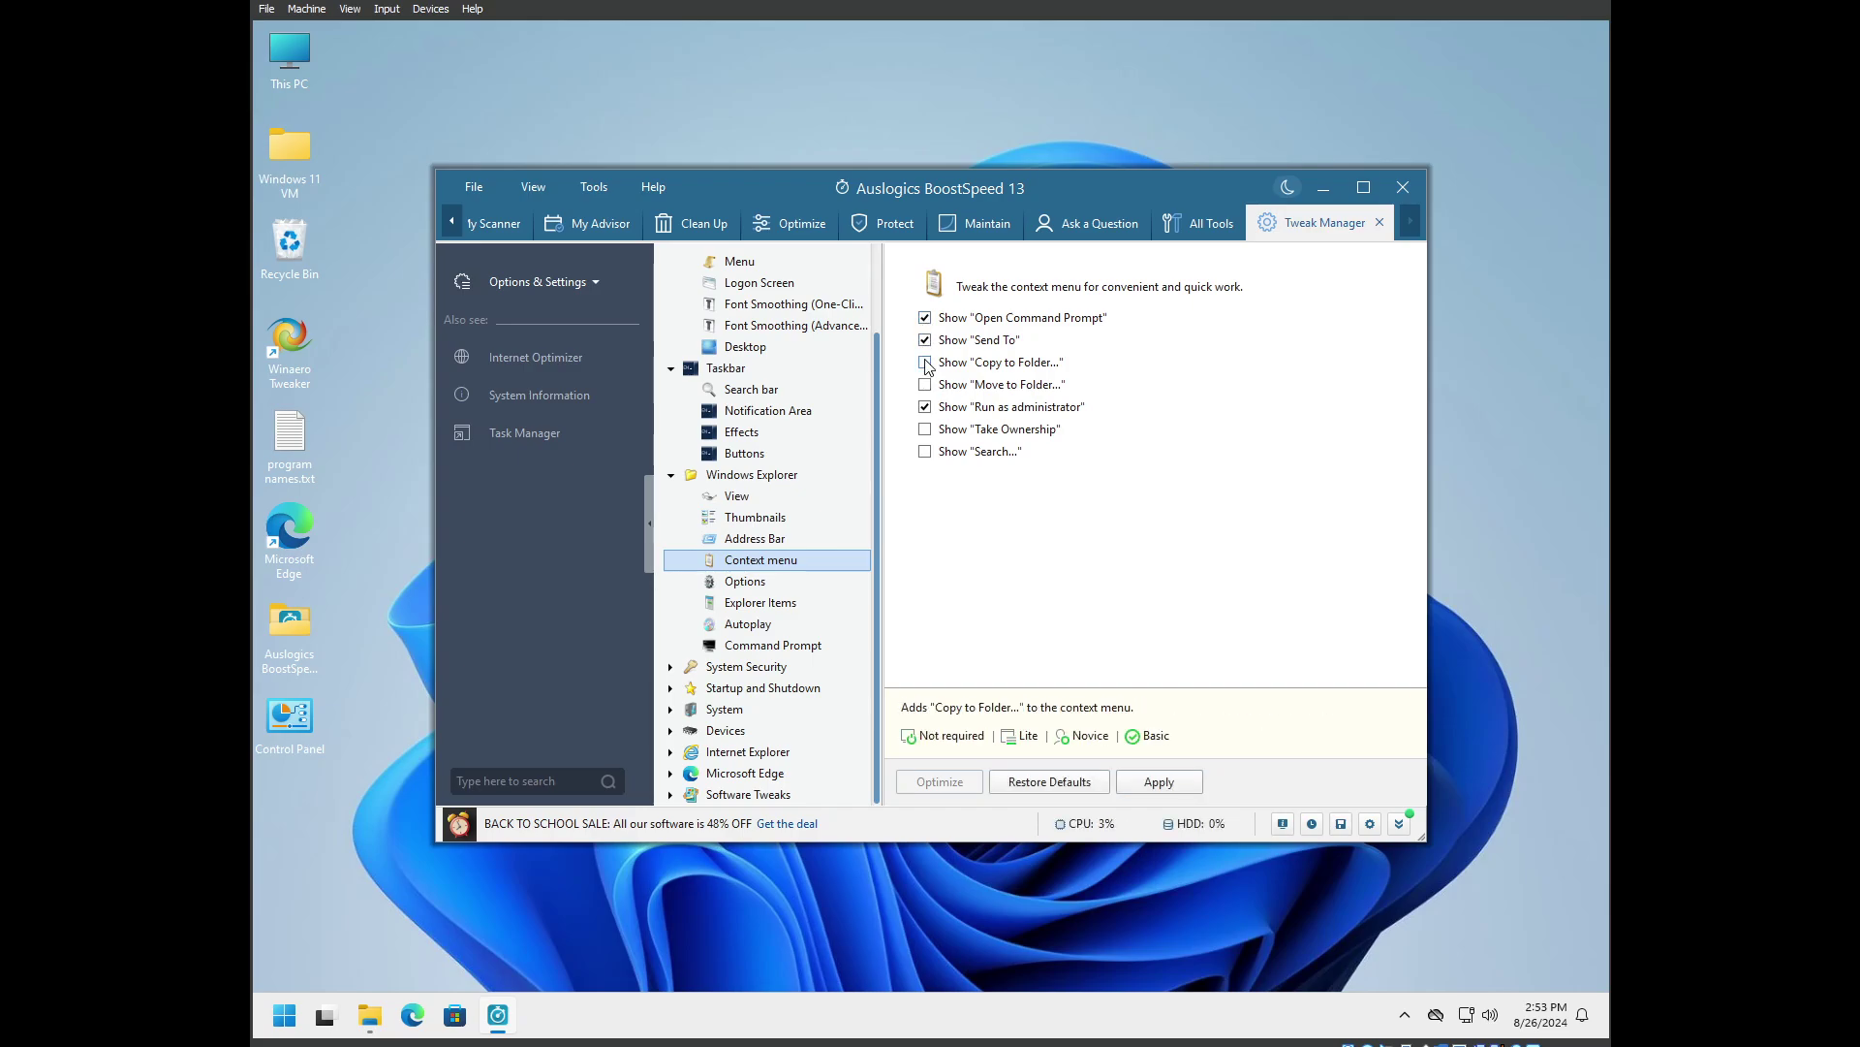
{"action": "mouse_move", "coordinate": [922, 434]}
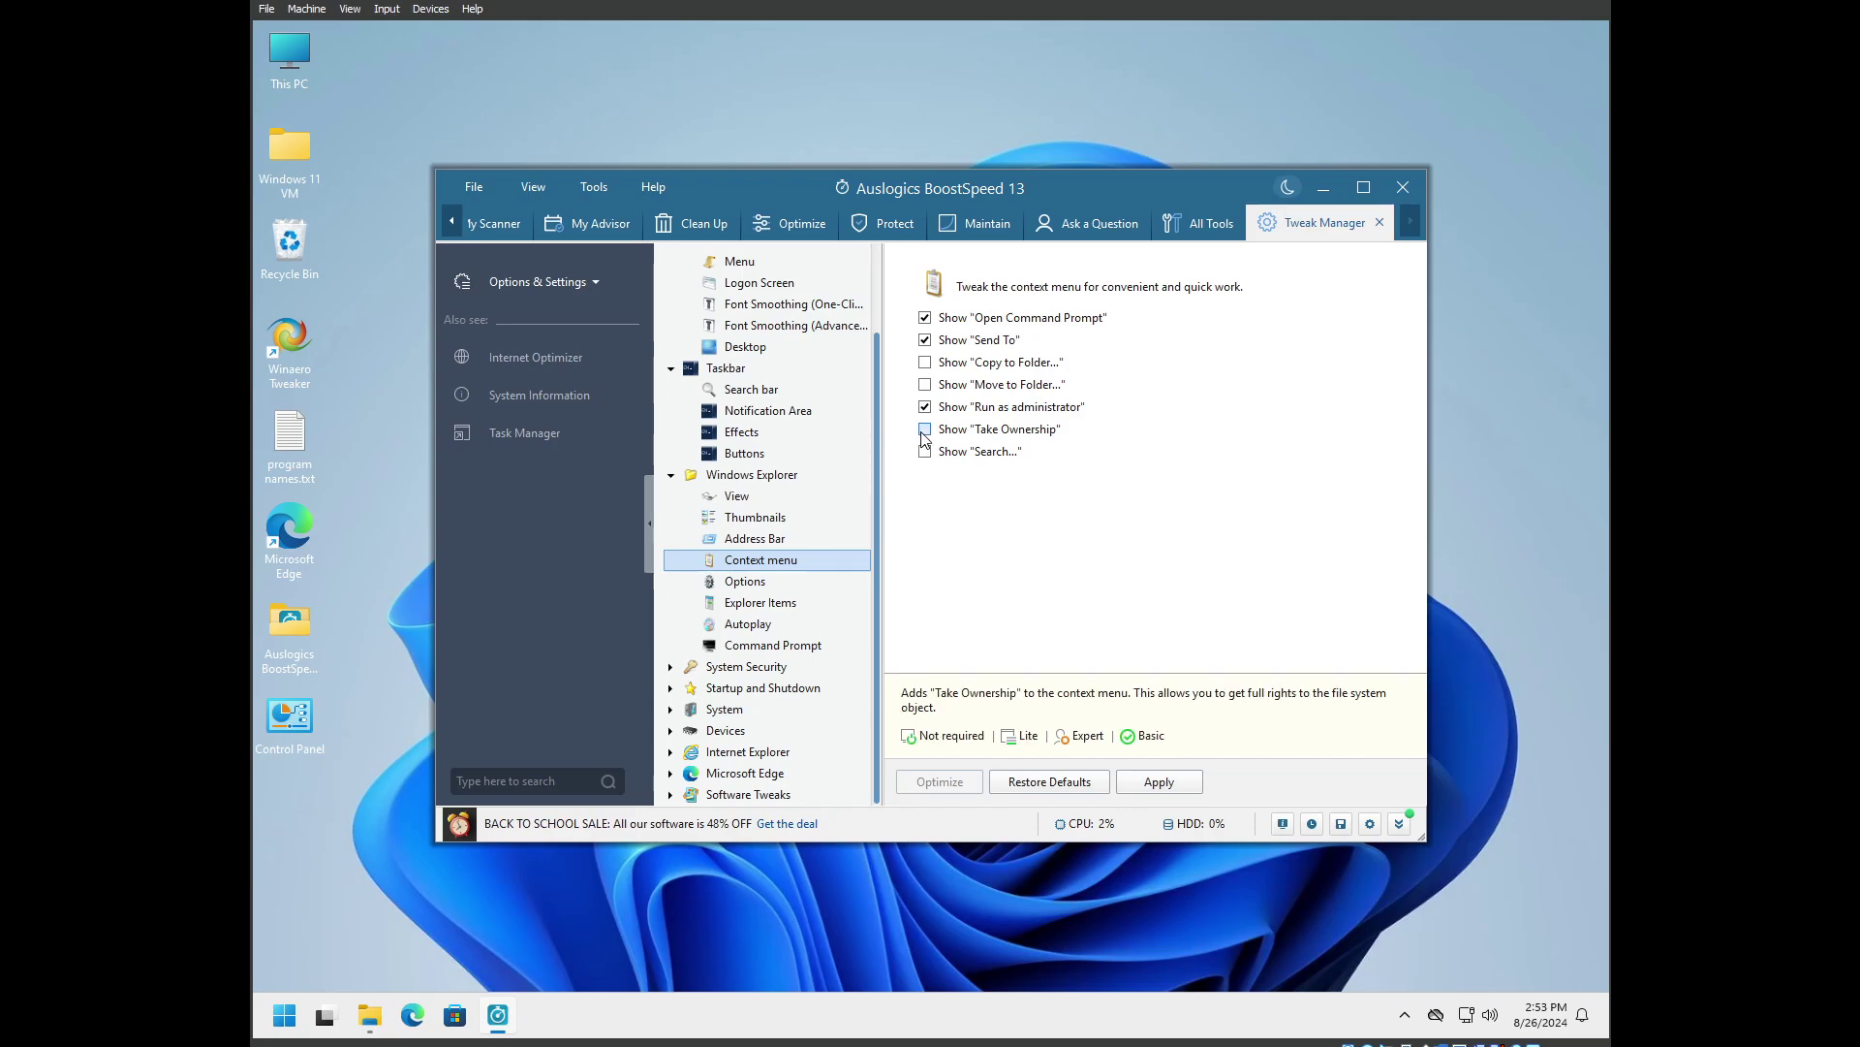
{"action": "left_click", "coordinate": [789, 581]}
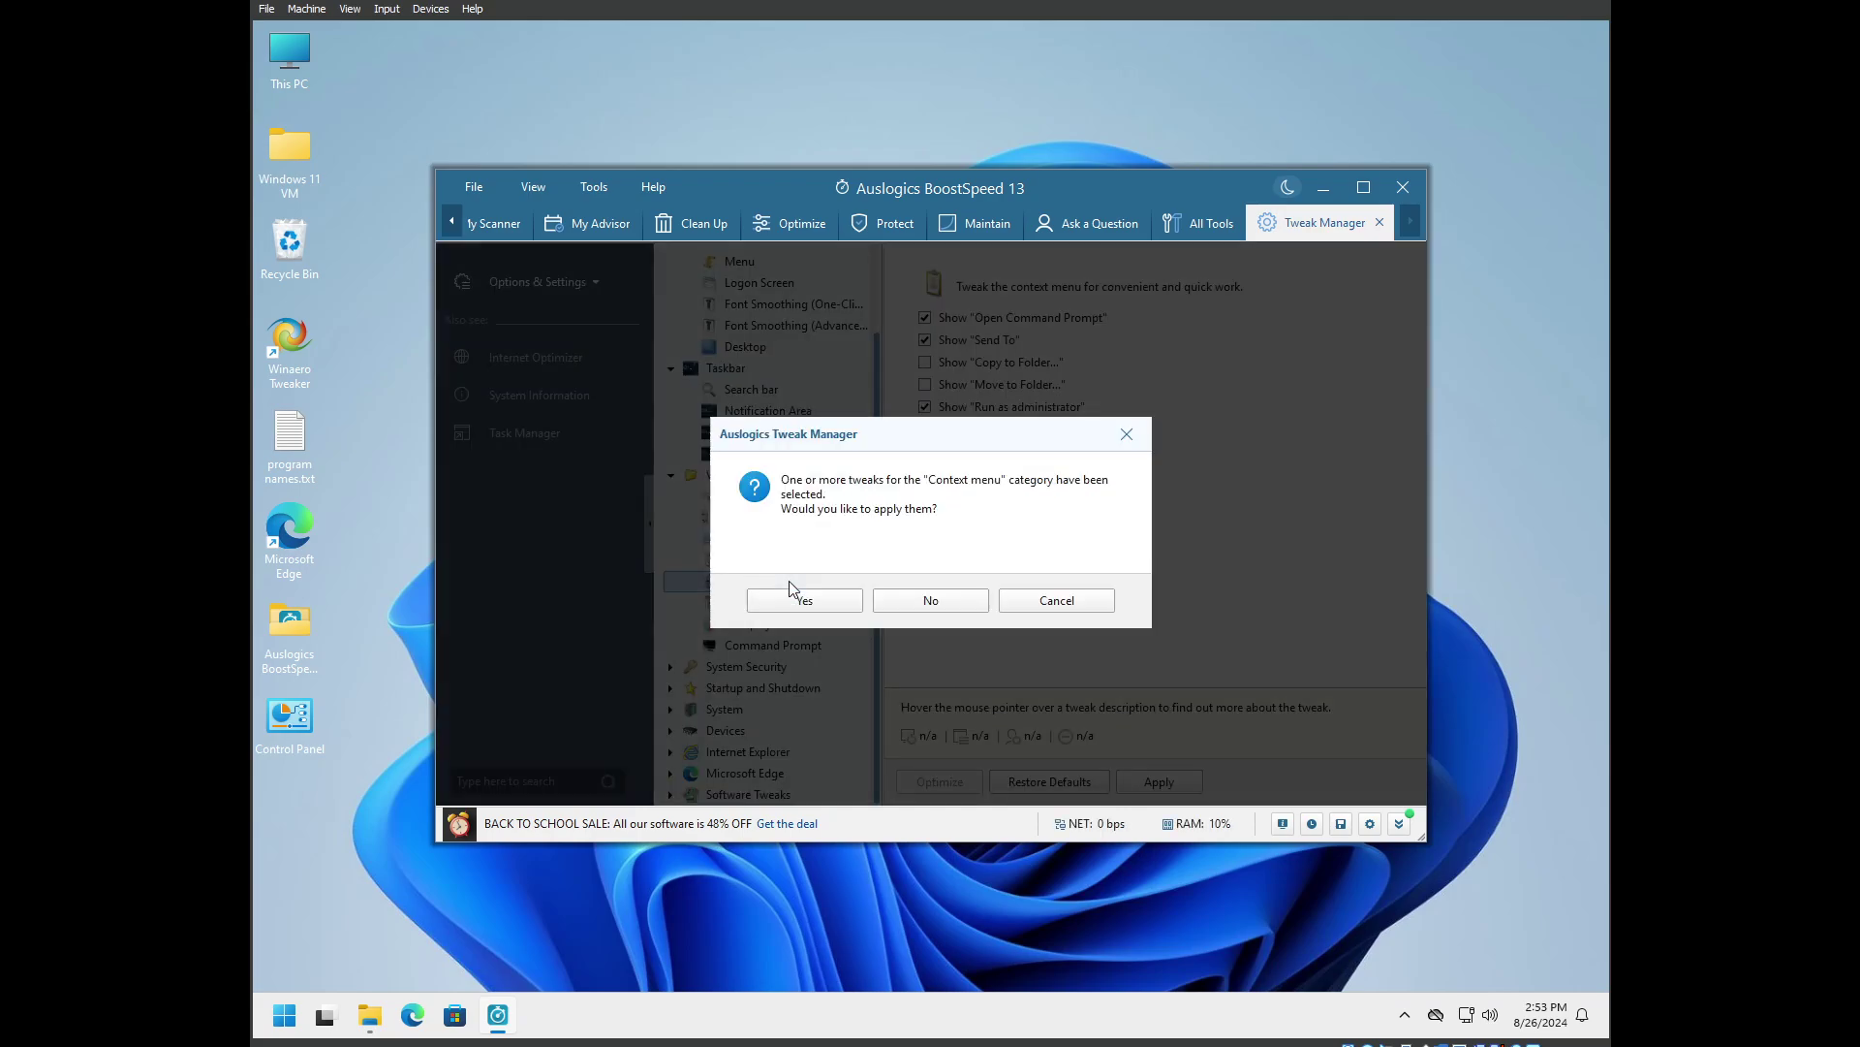
Confirm the context-menu tweaks and apply the Explorer Options changes
{"action": "left_click", "coordinate": [822, 602]}
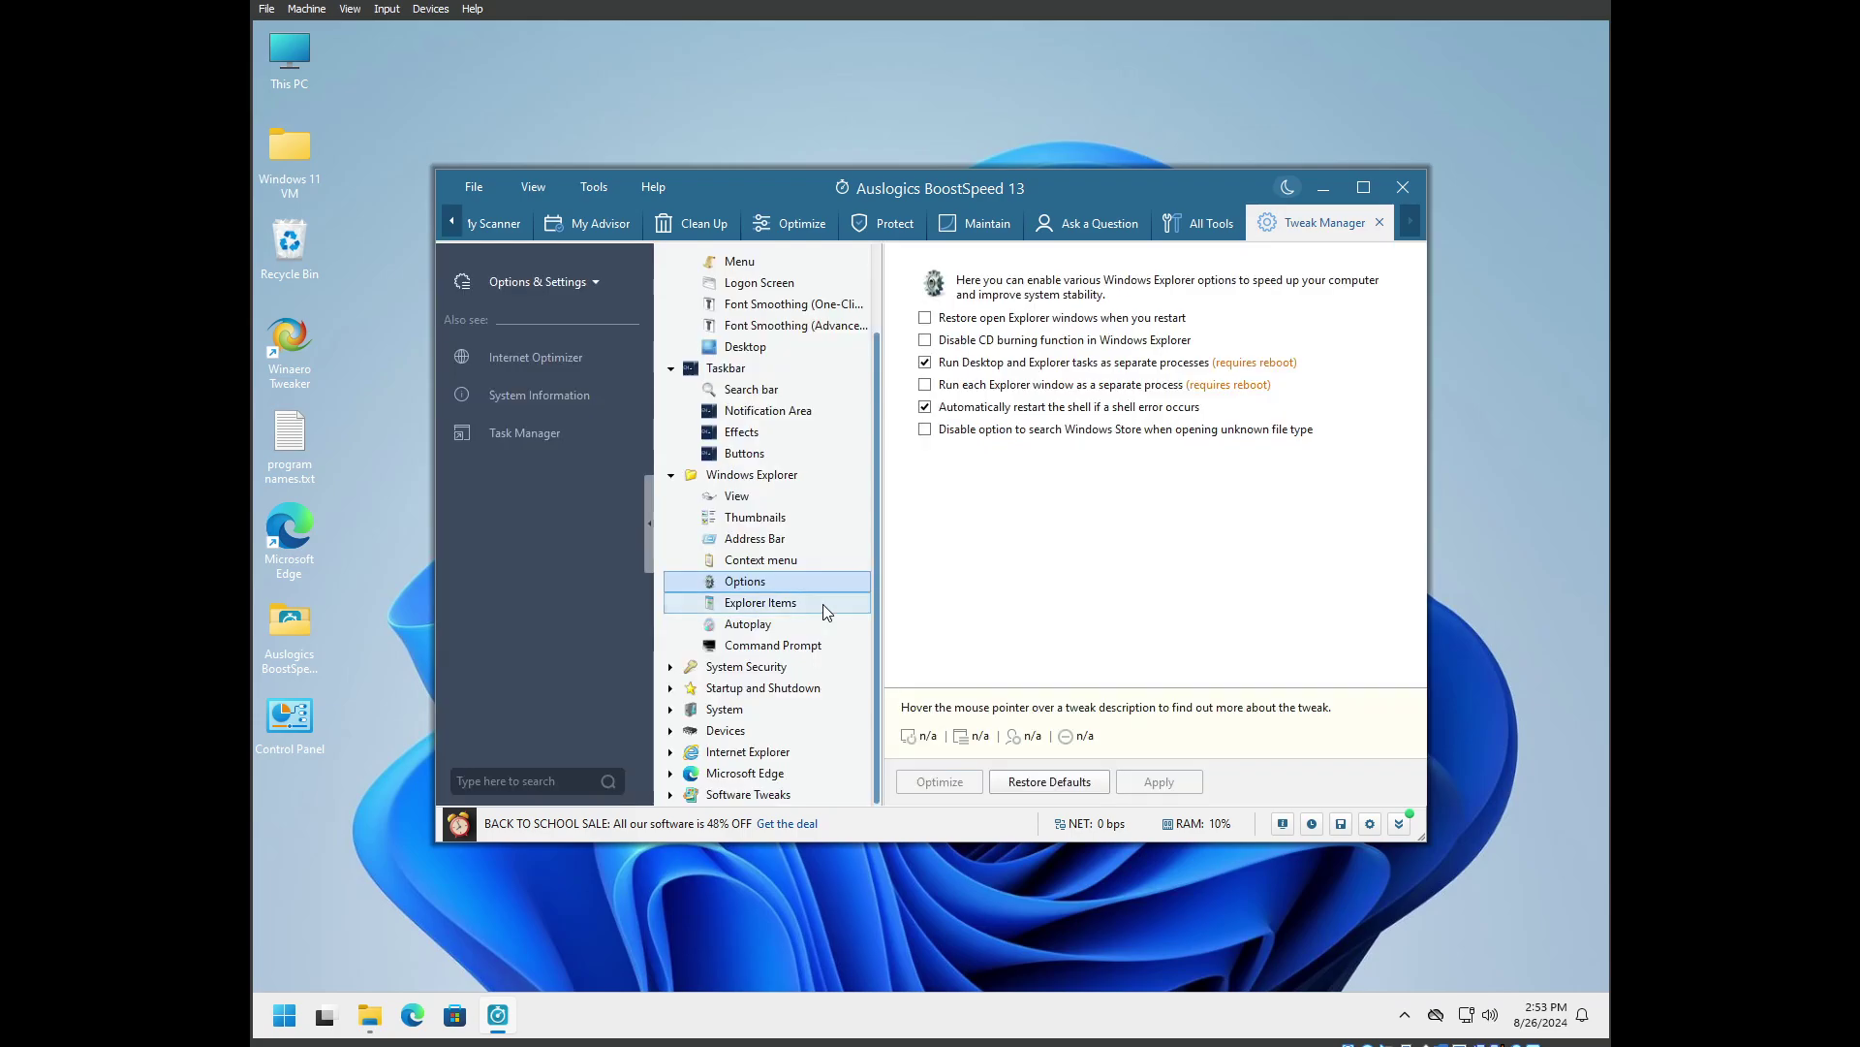
{"action": "mouse_move", "coordinate": [938, 353]}
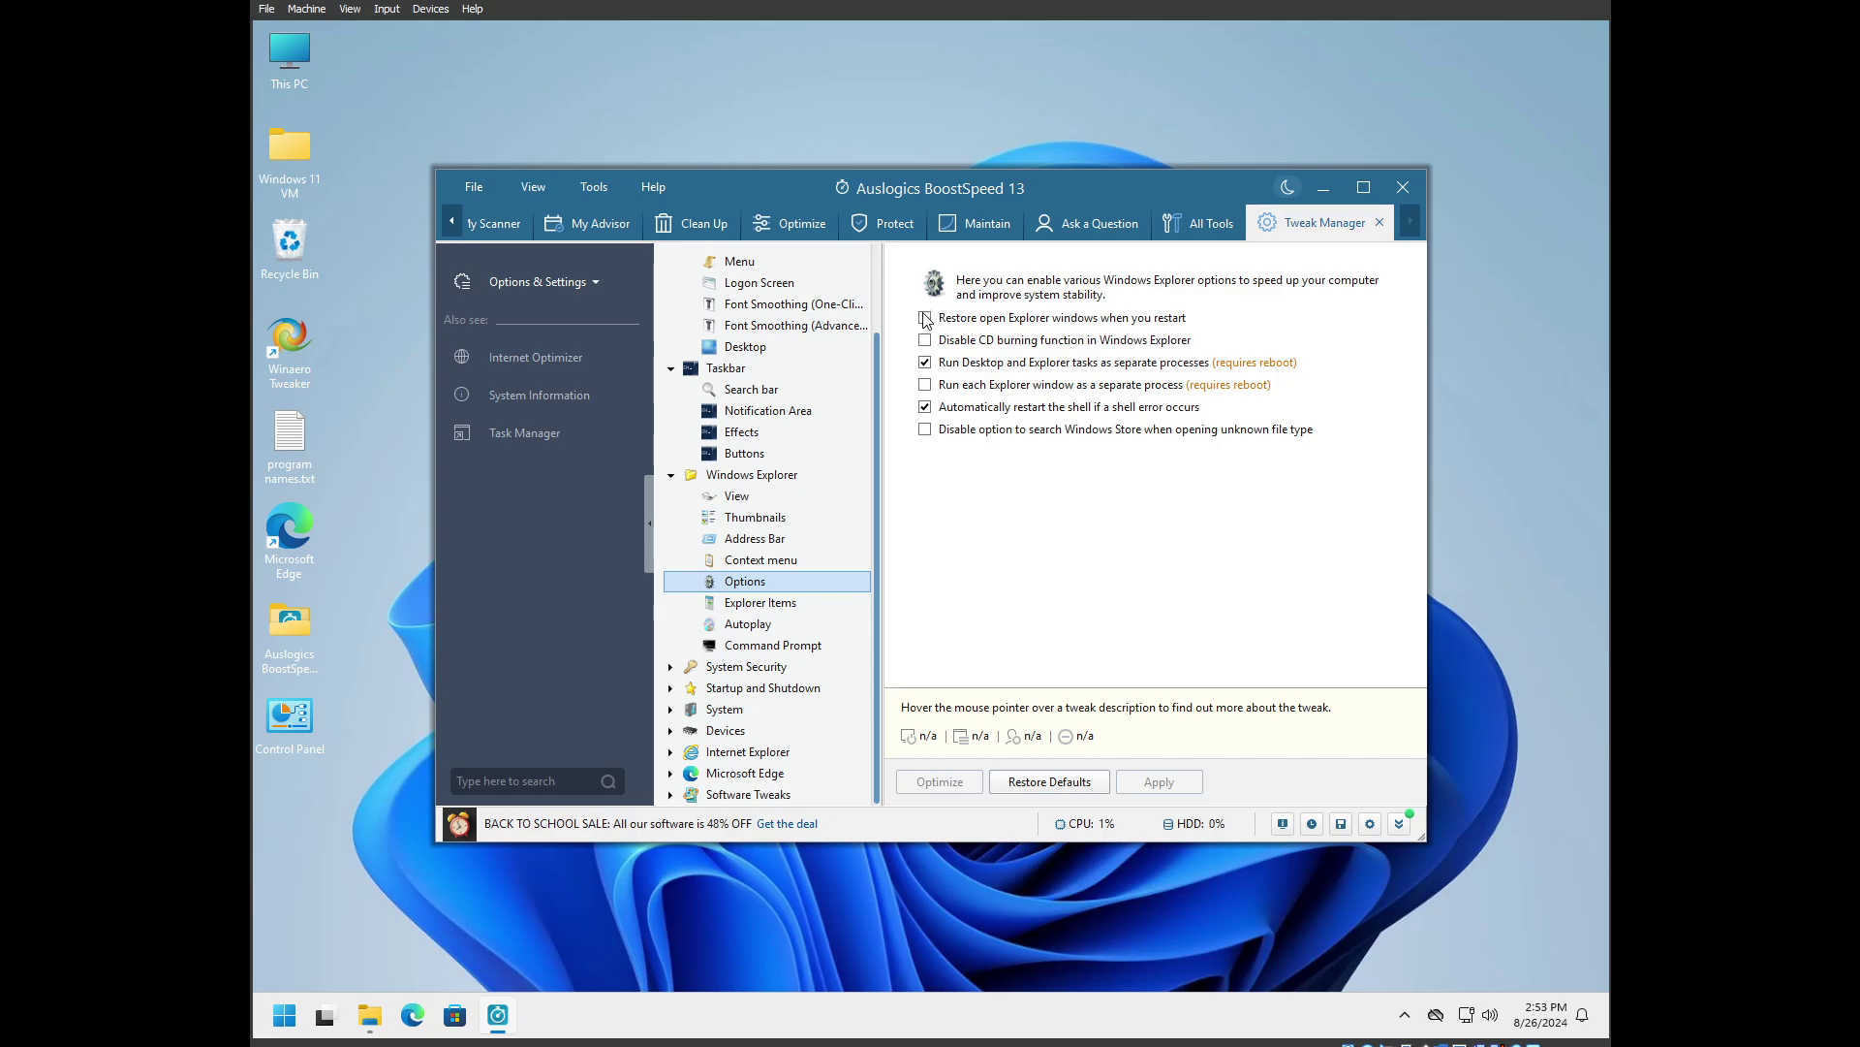
{"action": "left_click", "coordinate": [925, 362]}
{"action": "left_click", "coordinate": [924, 361]}
{"action": "left_click", "coordinate": [1159, 783]}
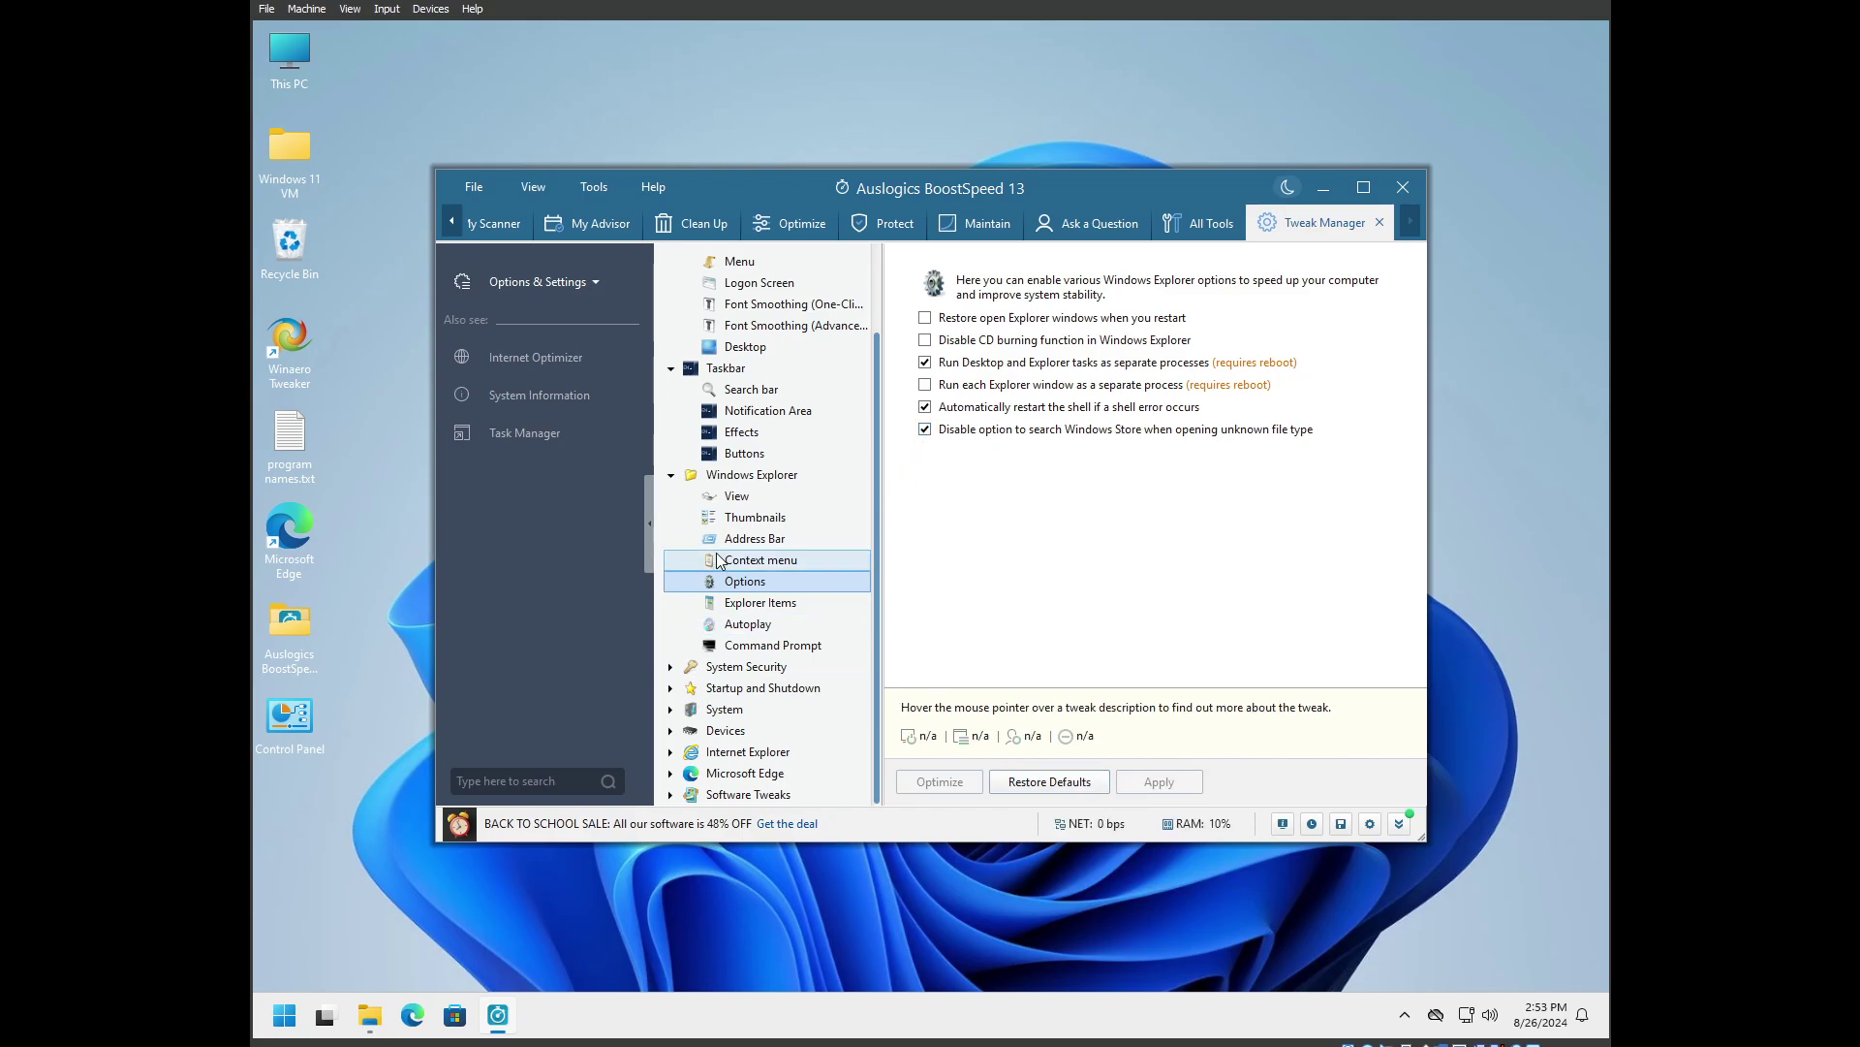
{"action": "left_click", "coordinate": [748, 623]}
{"action": "left_click", "coordinate": [750, 604]}
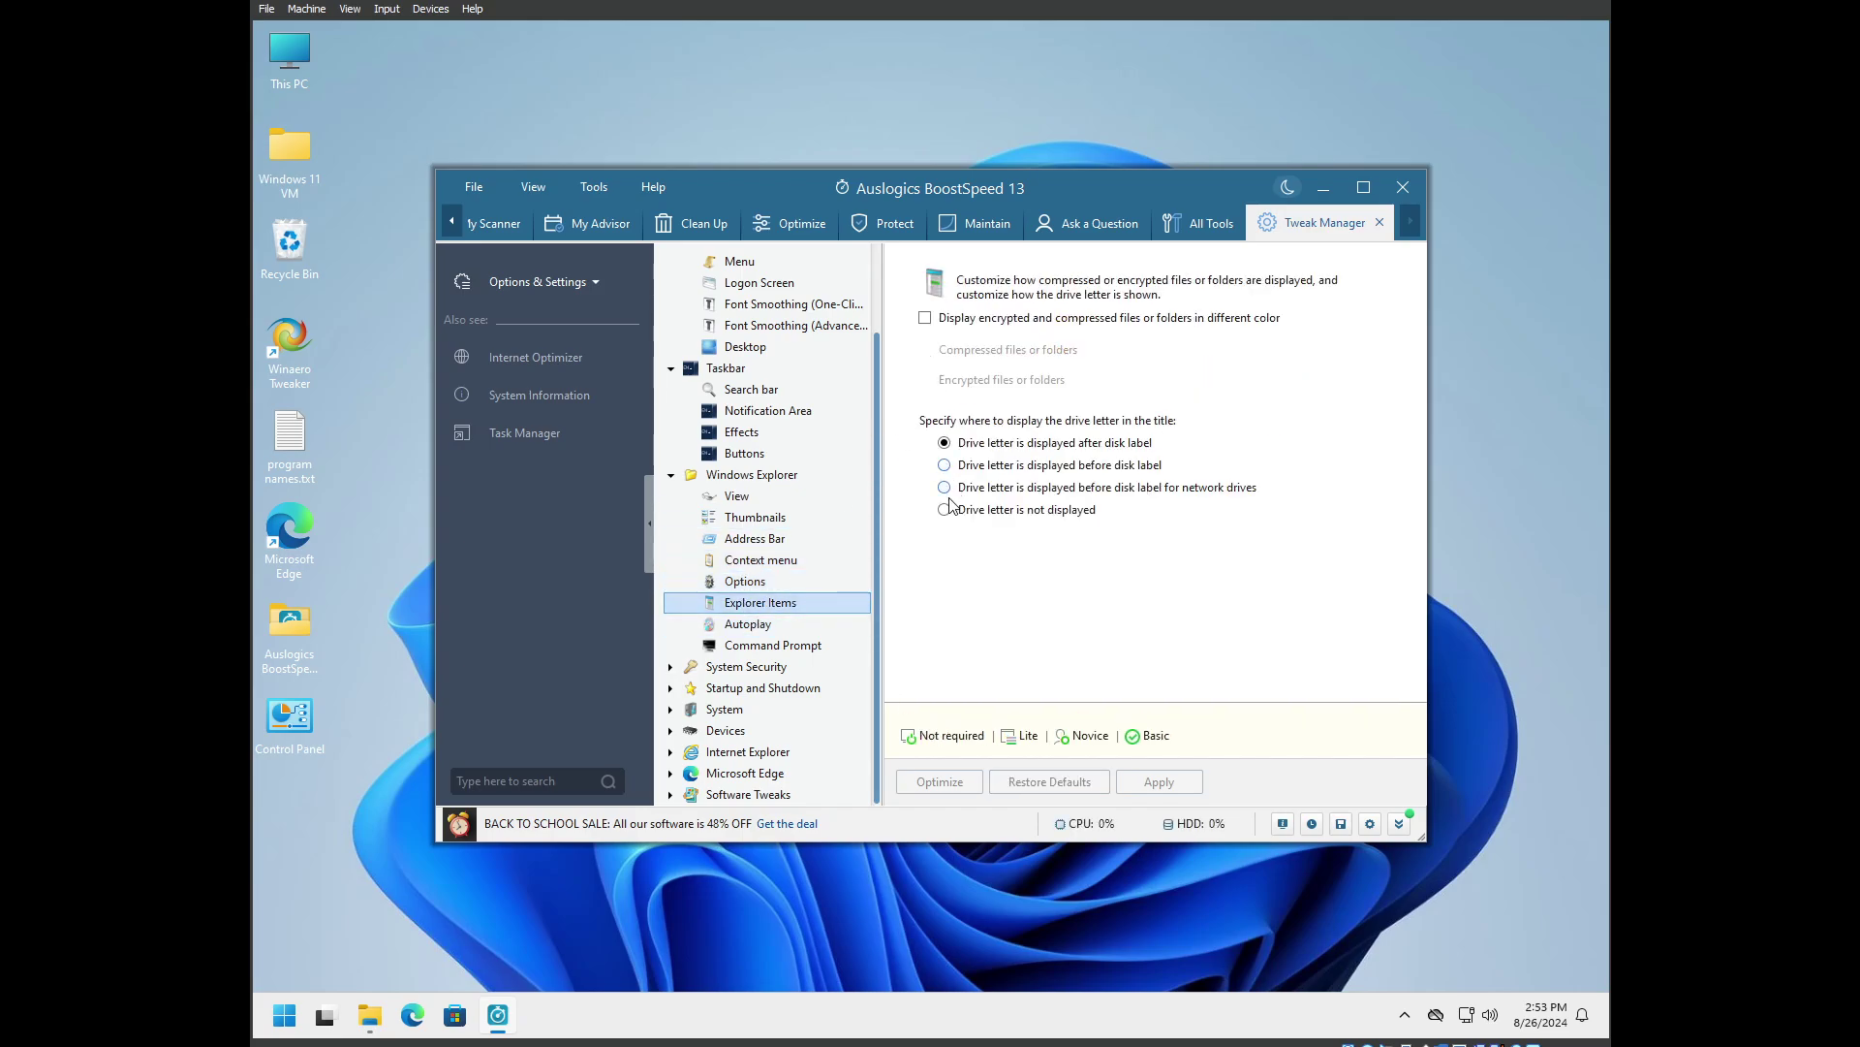
Disable AutoPlay for removable, optical and memory-disk drives and apply the change
{"action": "left_click", "coordinate": [808, 624]}
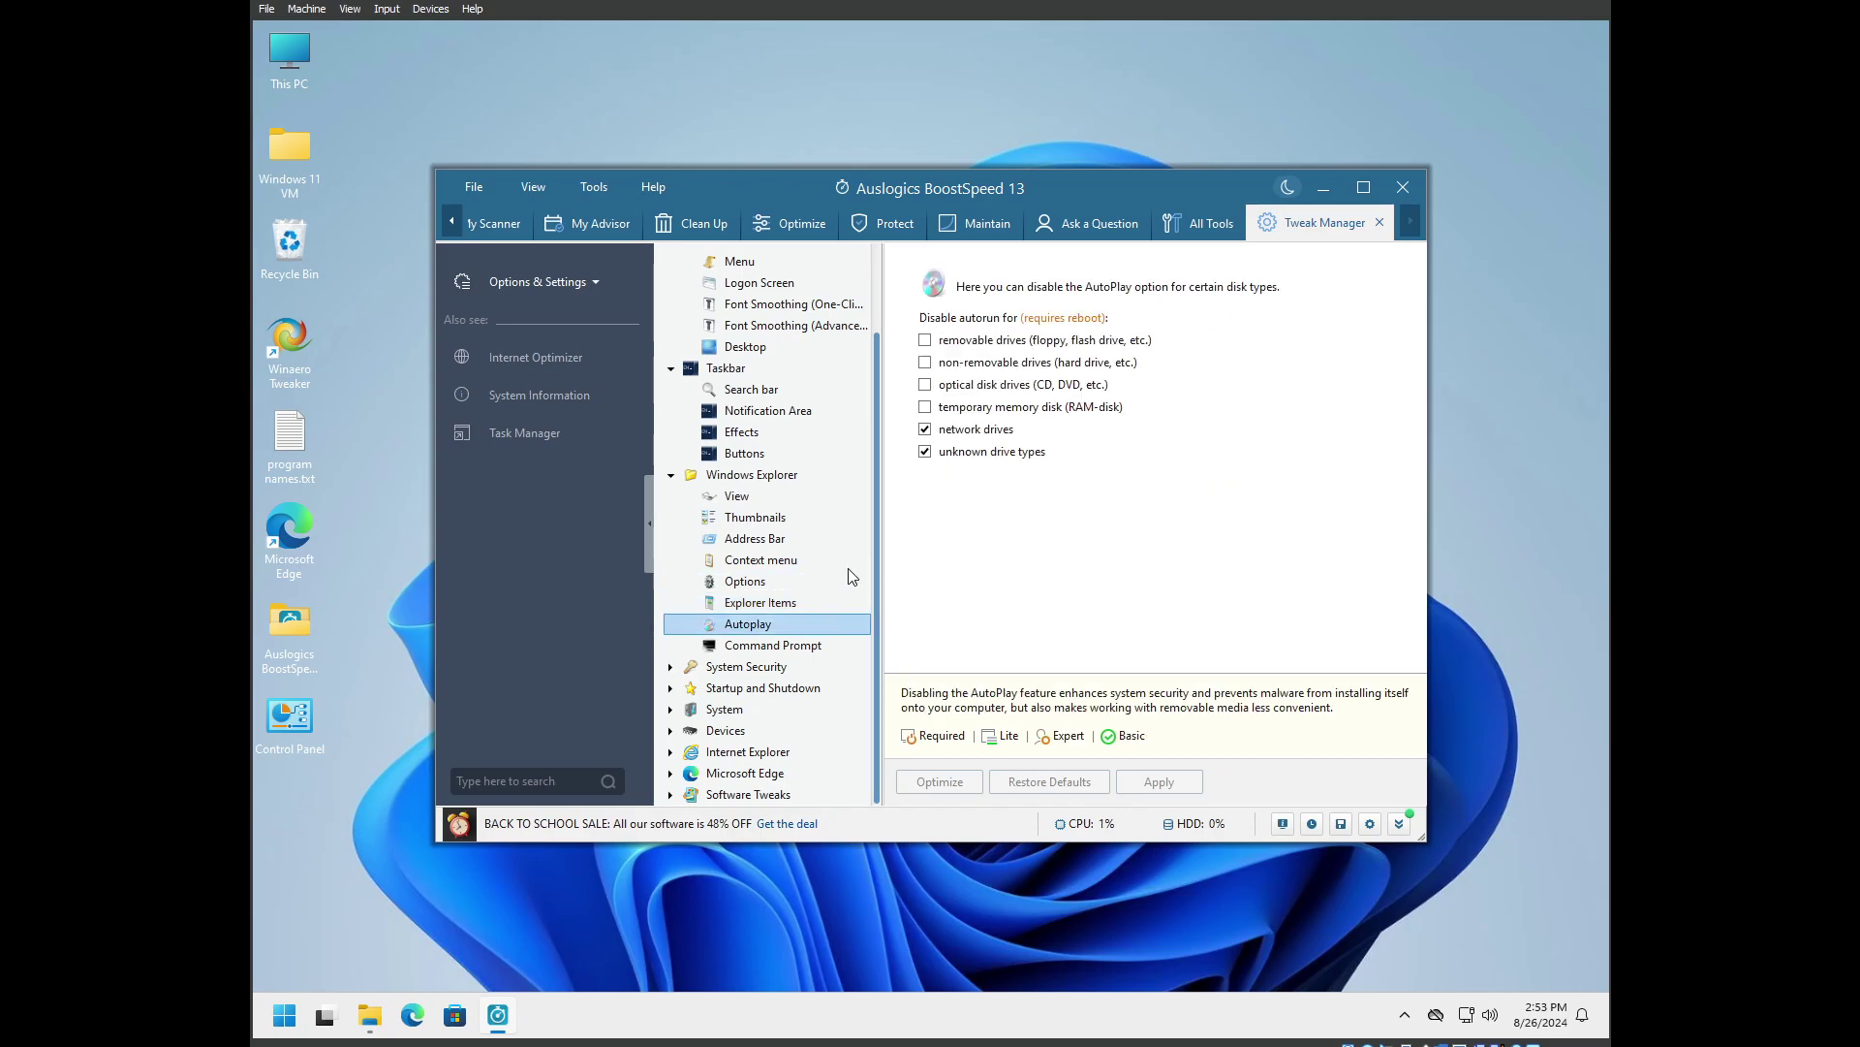
{"action": "left_click", "coordinate": [927, 343]}
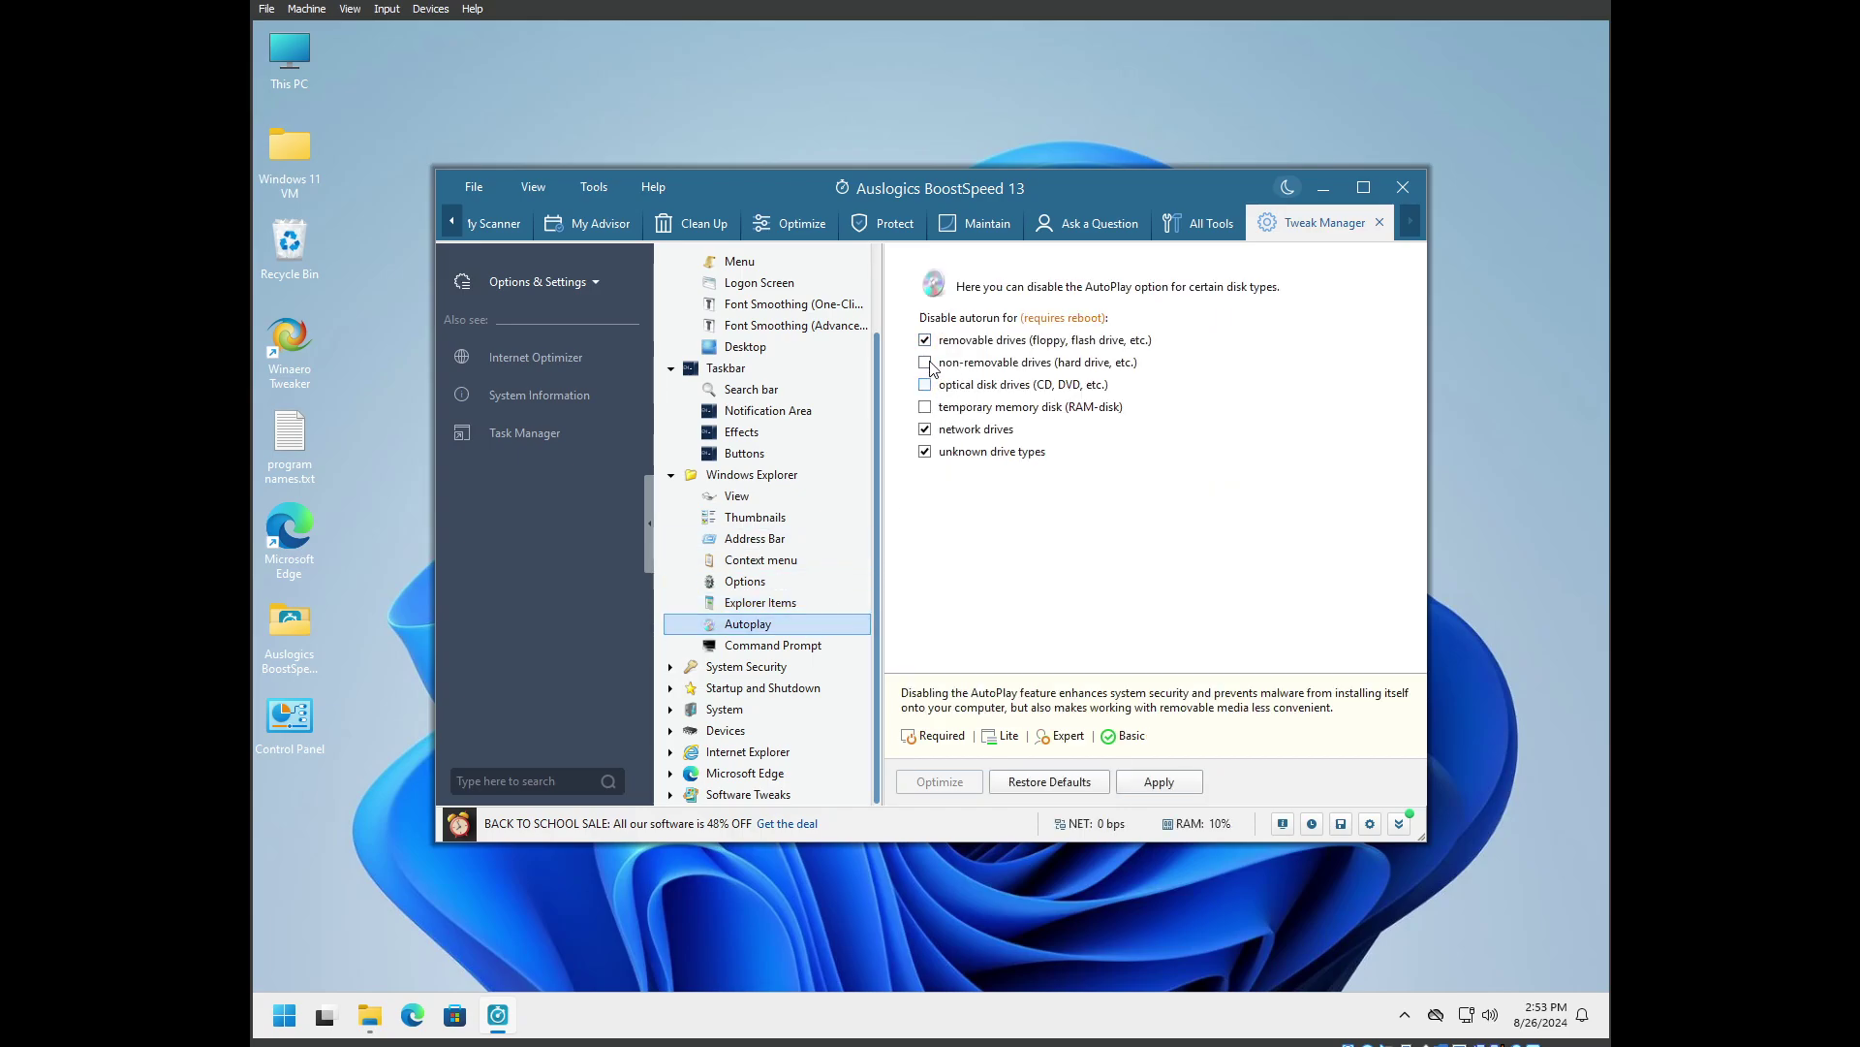
{"action": "left_click", "coordinate": [926, 387]}
{"action": "left_click", "coordinate": [926, 429]}
{"action": "left_click", "coordinate": [762, 645]}
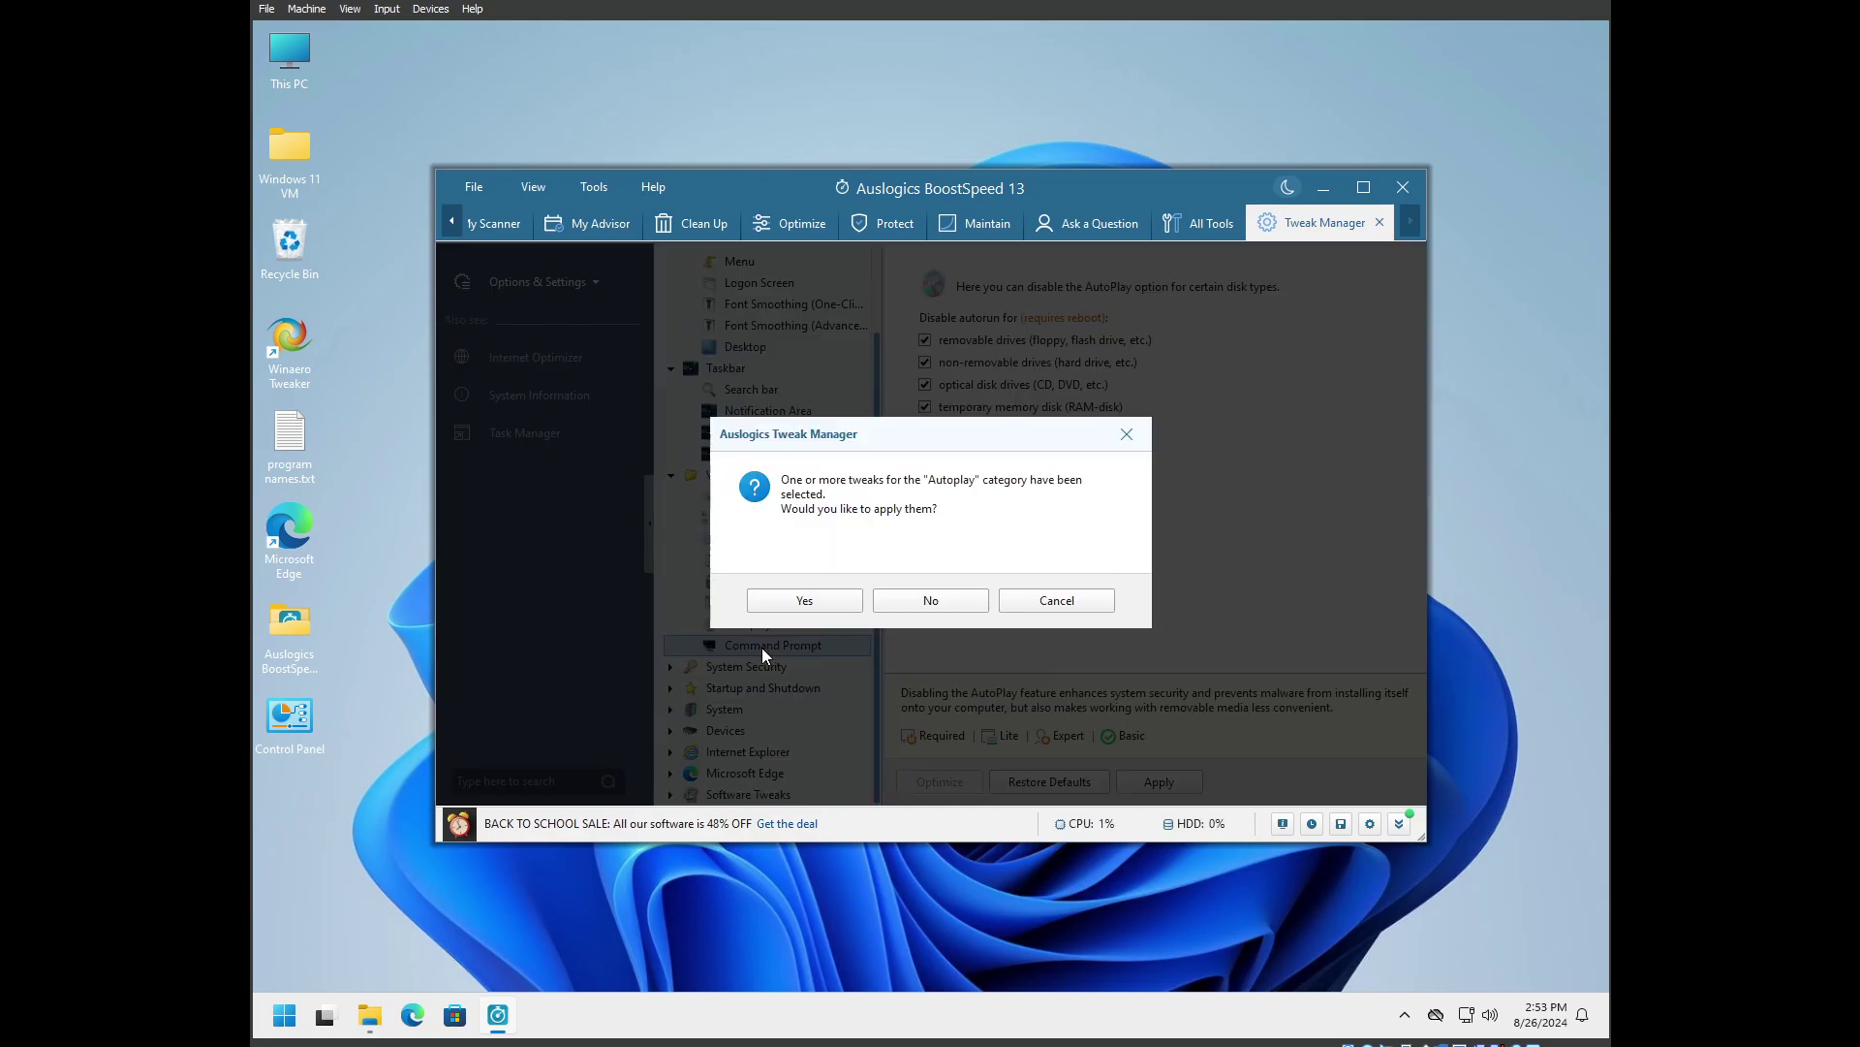
{"action": "left_click", "coordinate": [788, 600]}
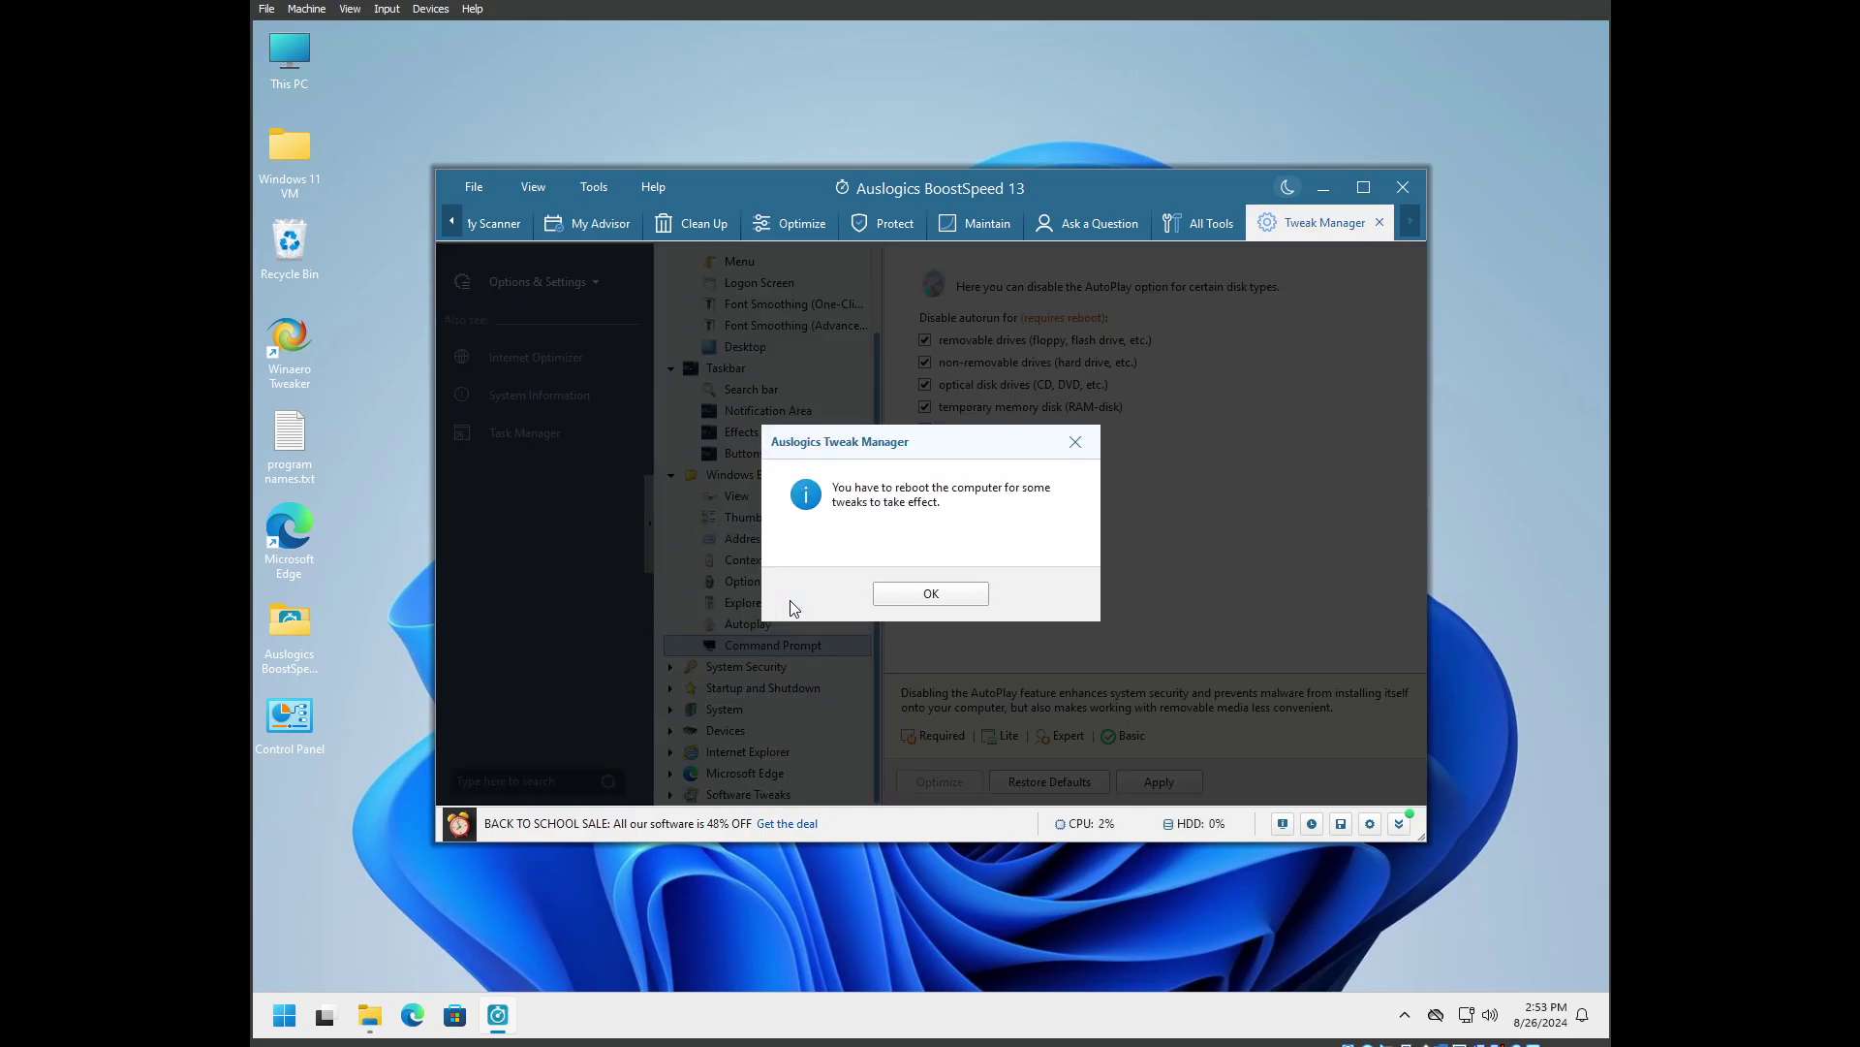
{"action": "left_click", "coordinate": [942, 601]}
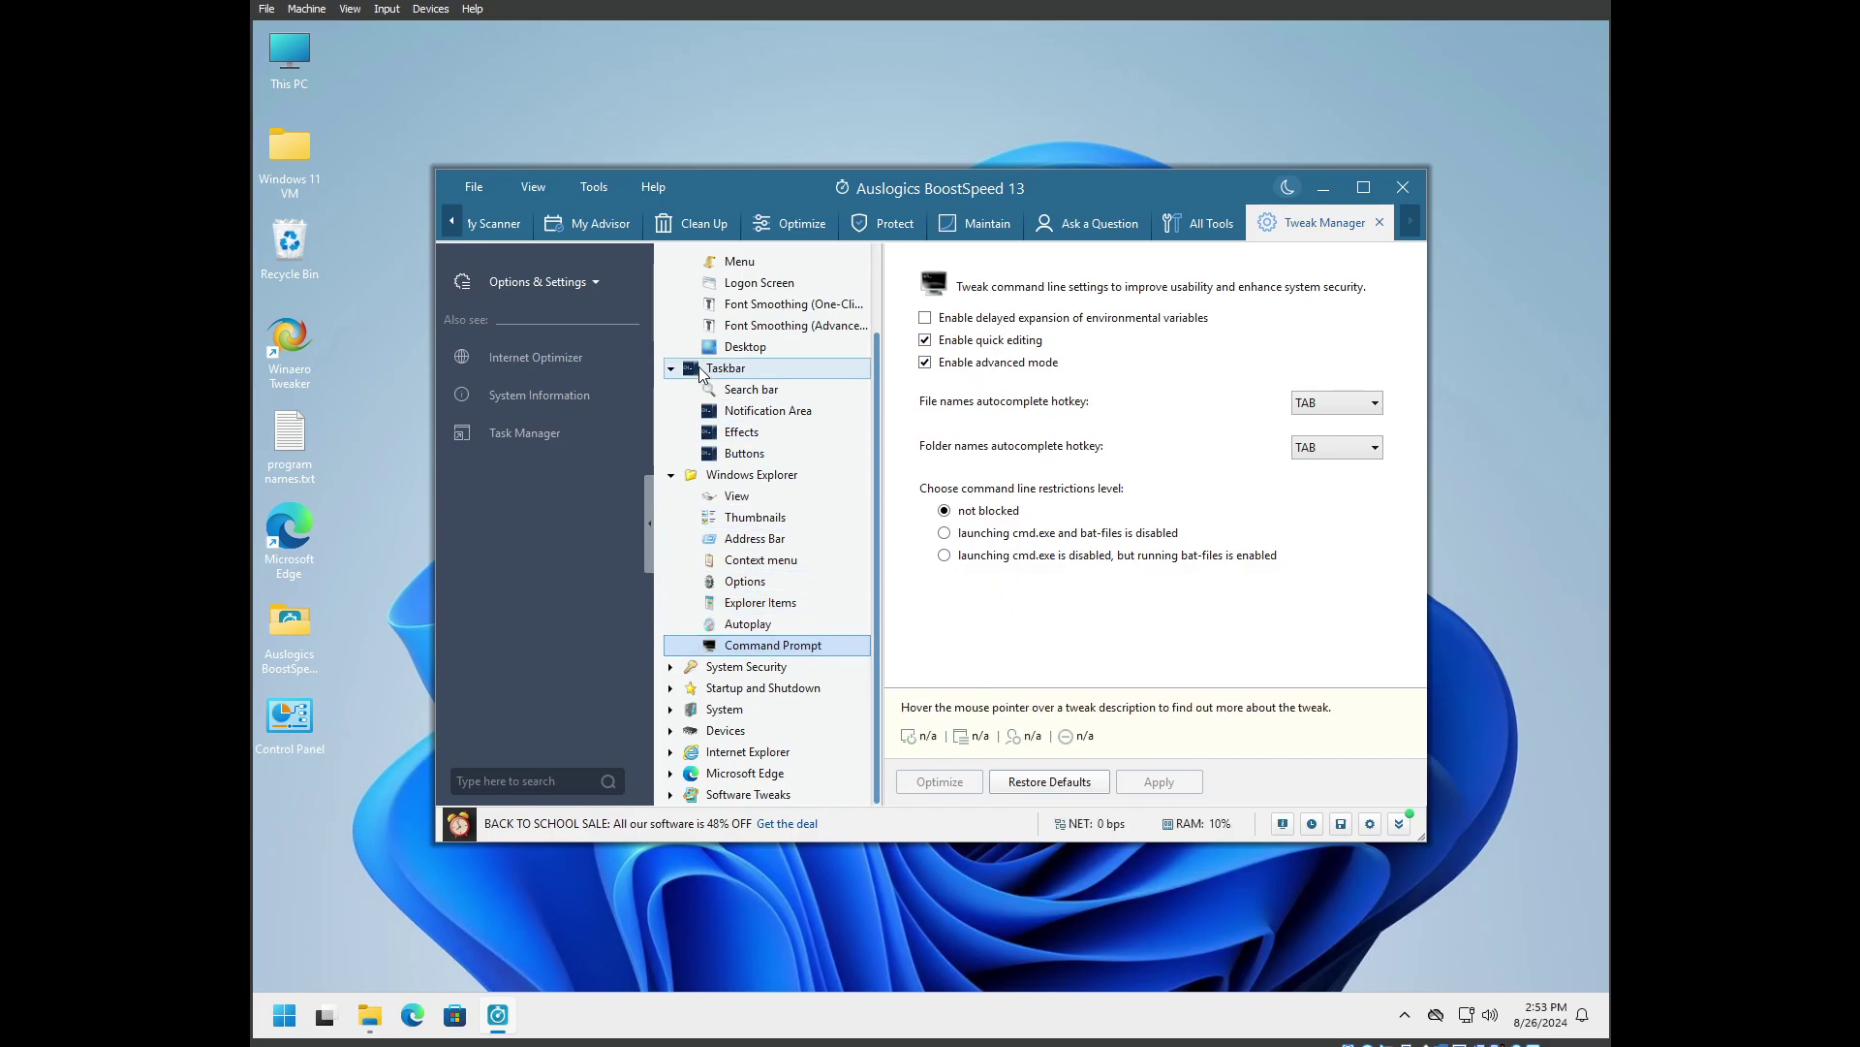
{"action": "left_click", "coordinate": [670, 477]}
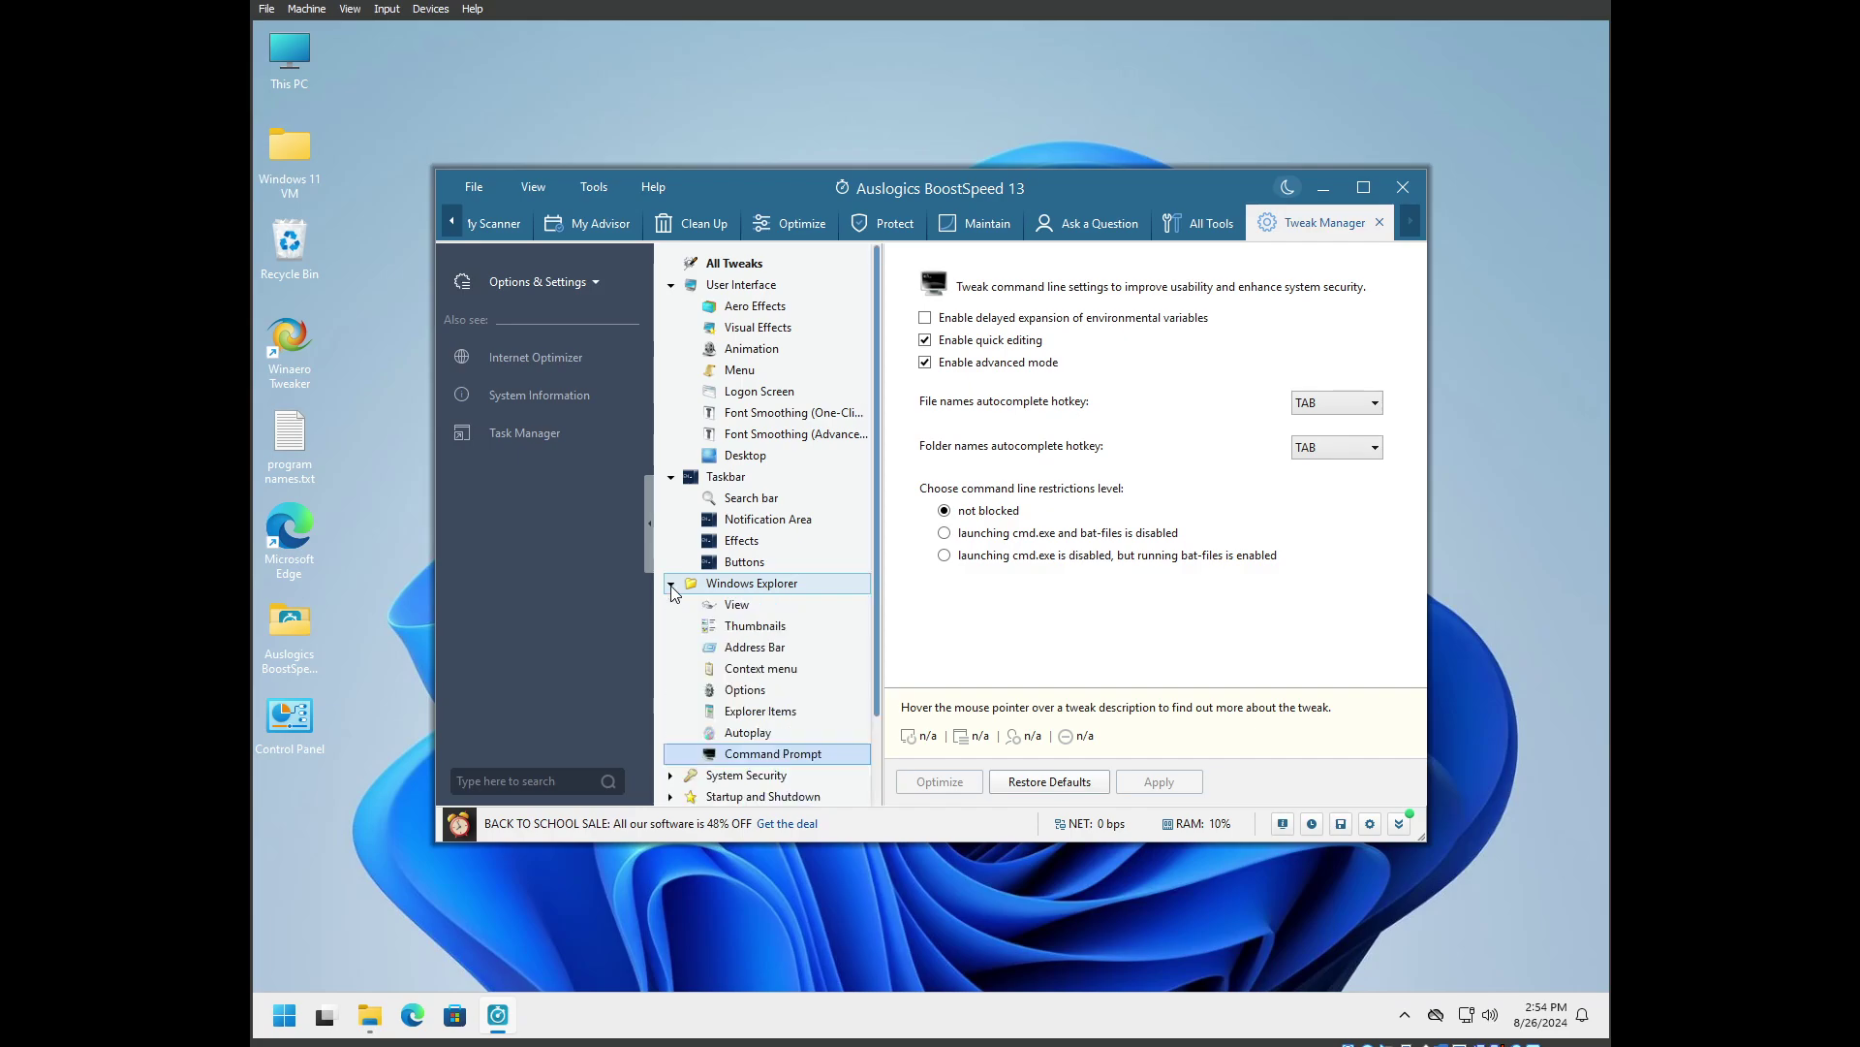
{"action": "left_click", "coordinate": [670, 583]}
{"action": "scroll", "coordinate": [766, 628], "scroll_direction": "down", "scroll_amount": 2}
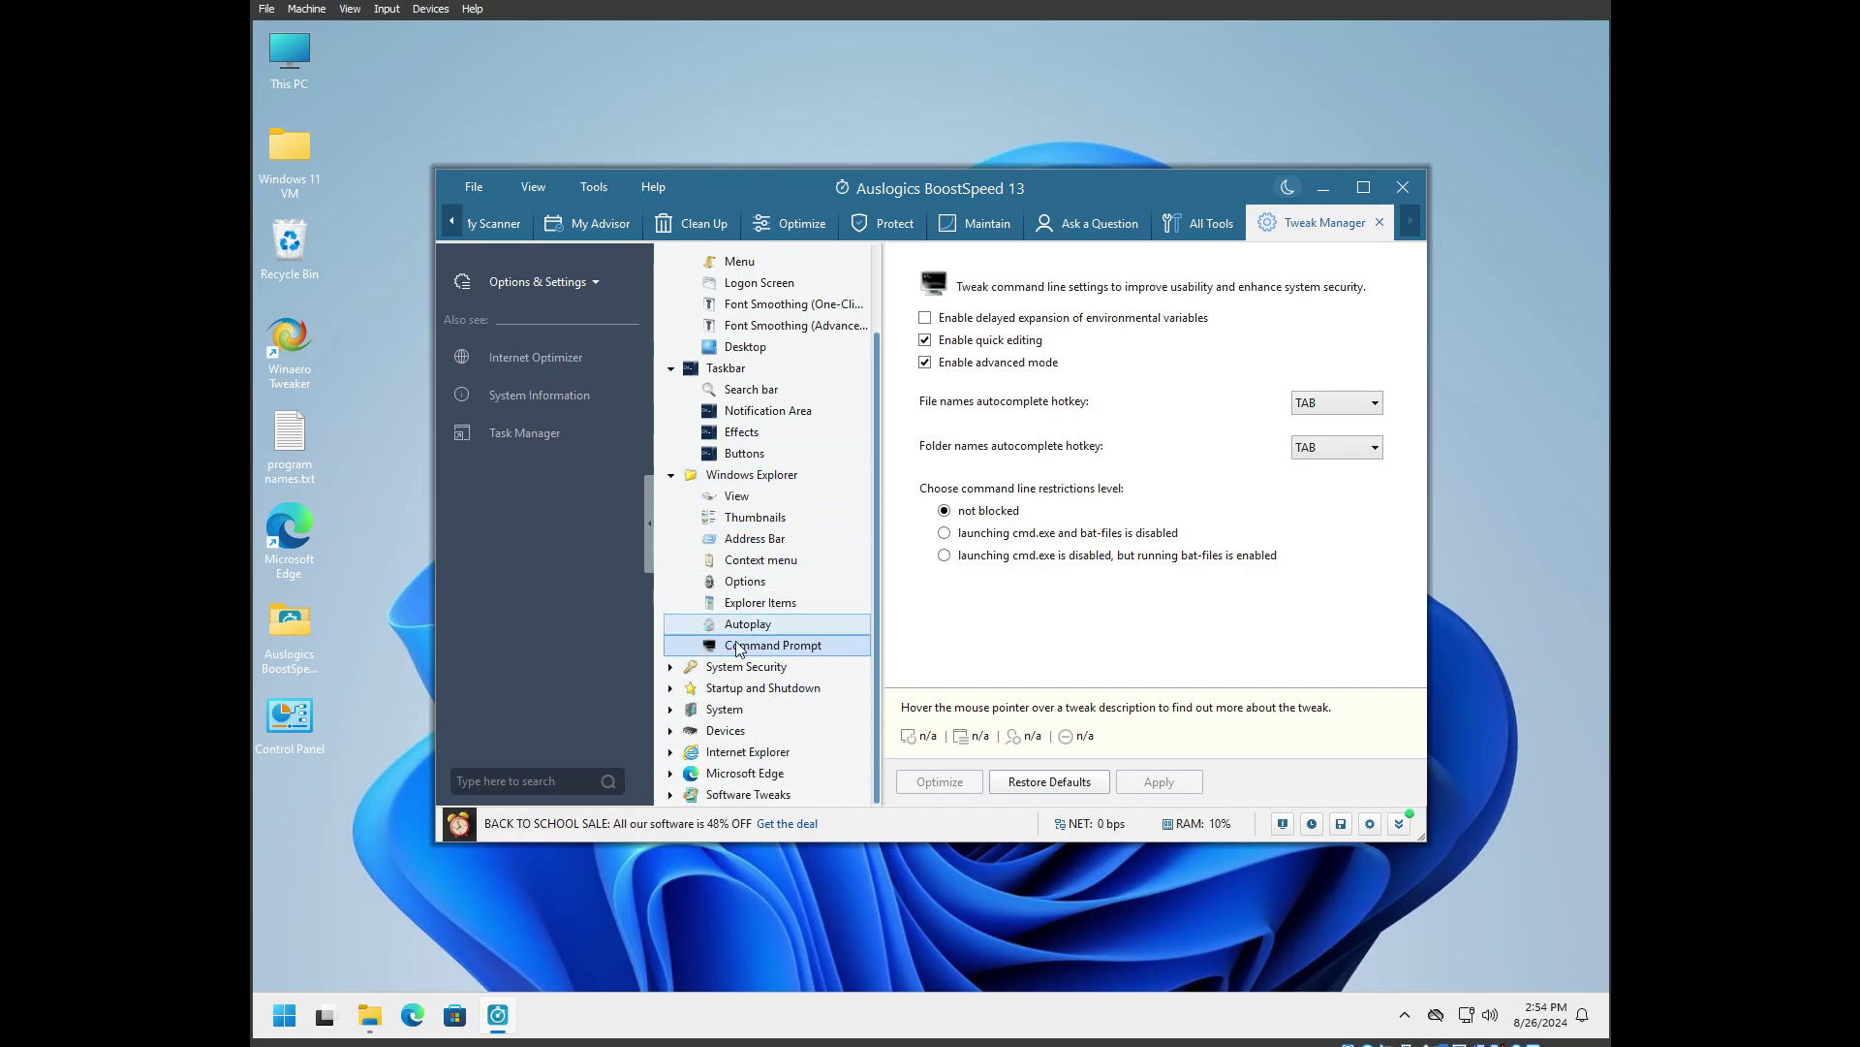
Expand System Security, review the UAC settings, and scroll the tweak tree down
{"action": "left_click", "coordinate": [671, 666]}
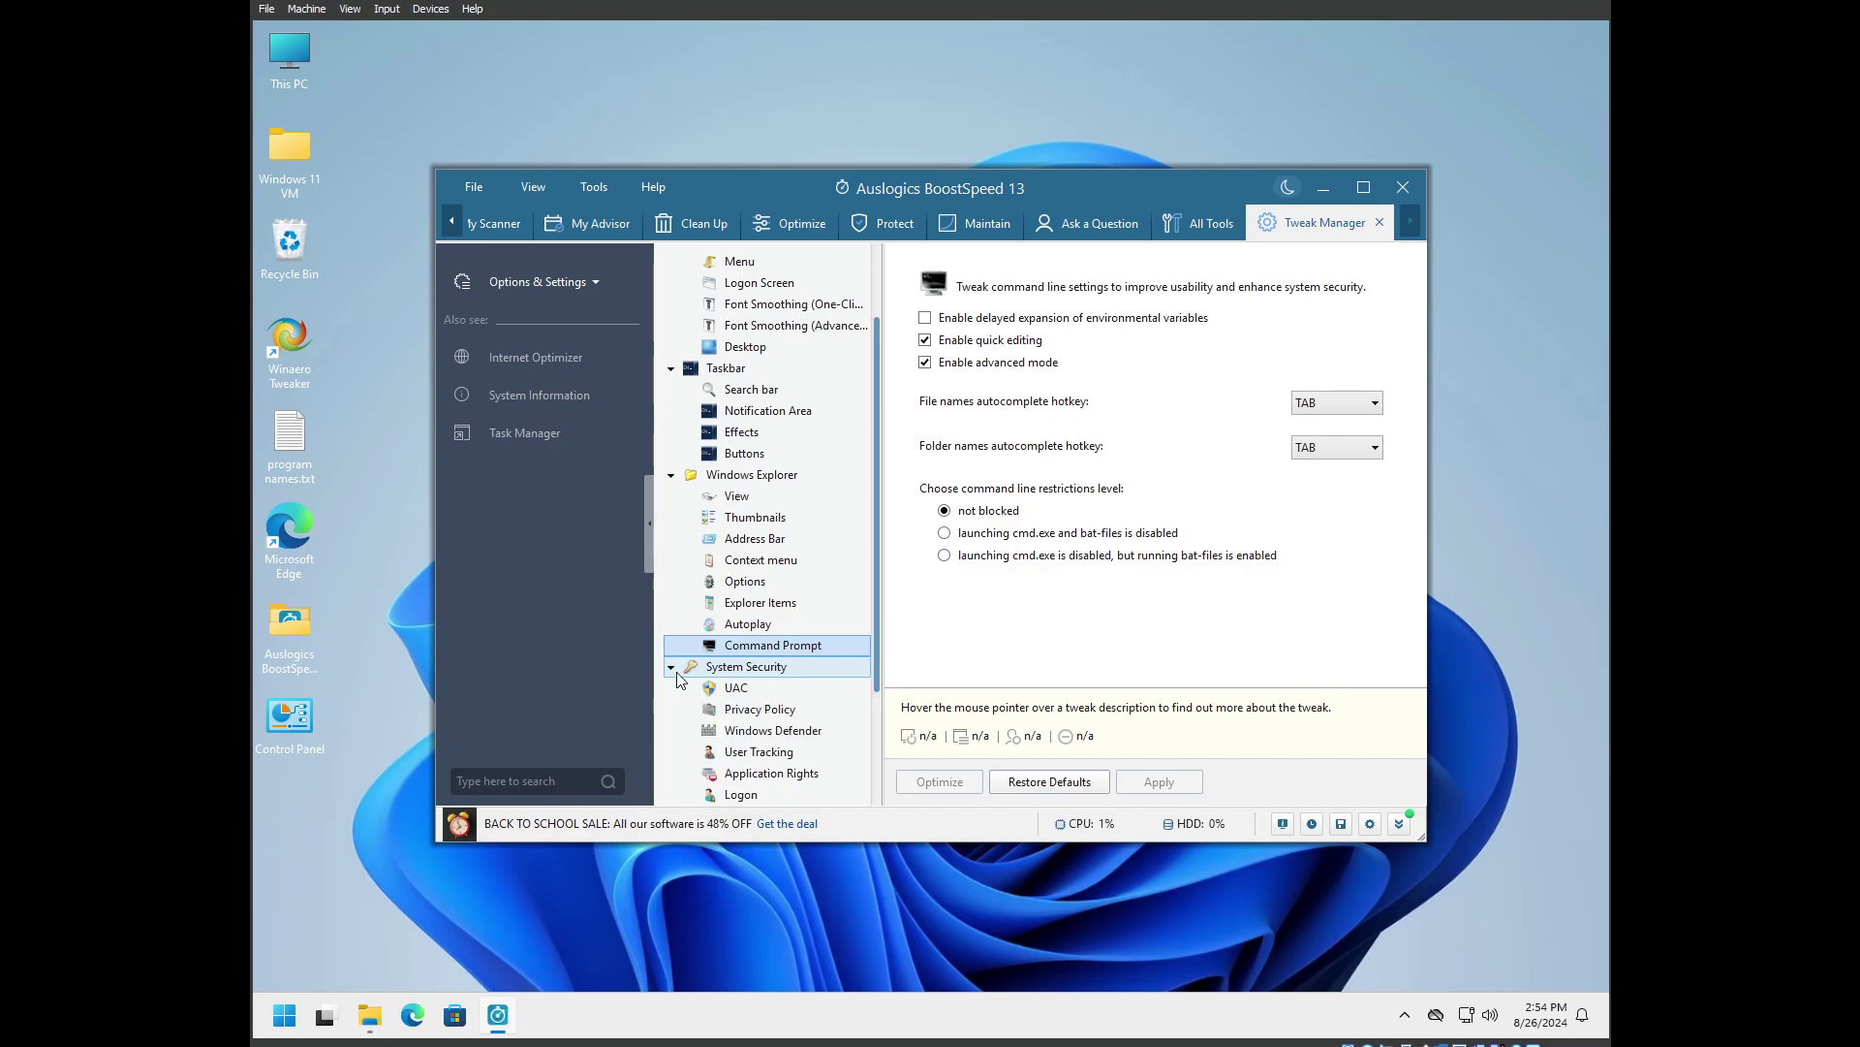
{"action": "left_click", "coordinate": [736, 687]}
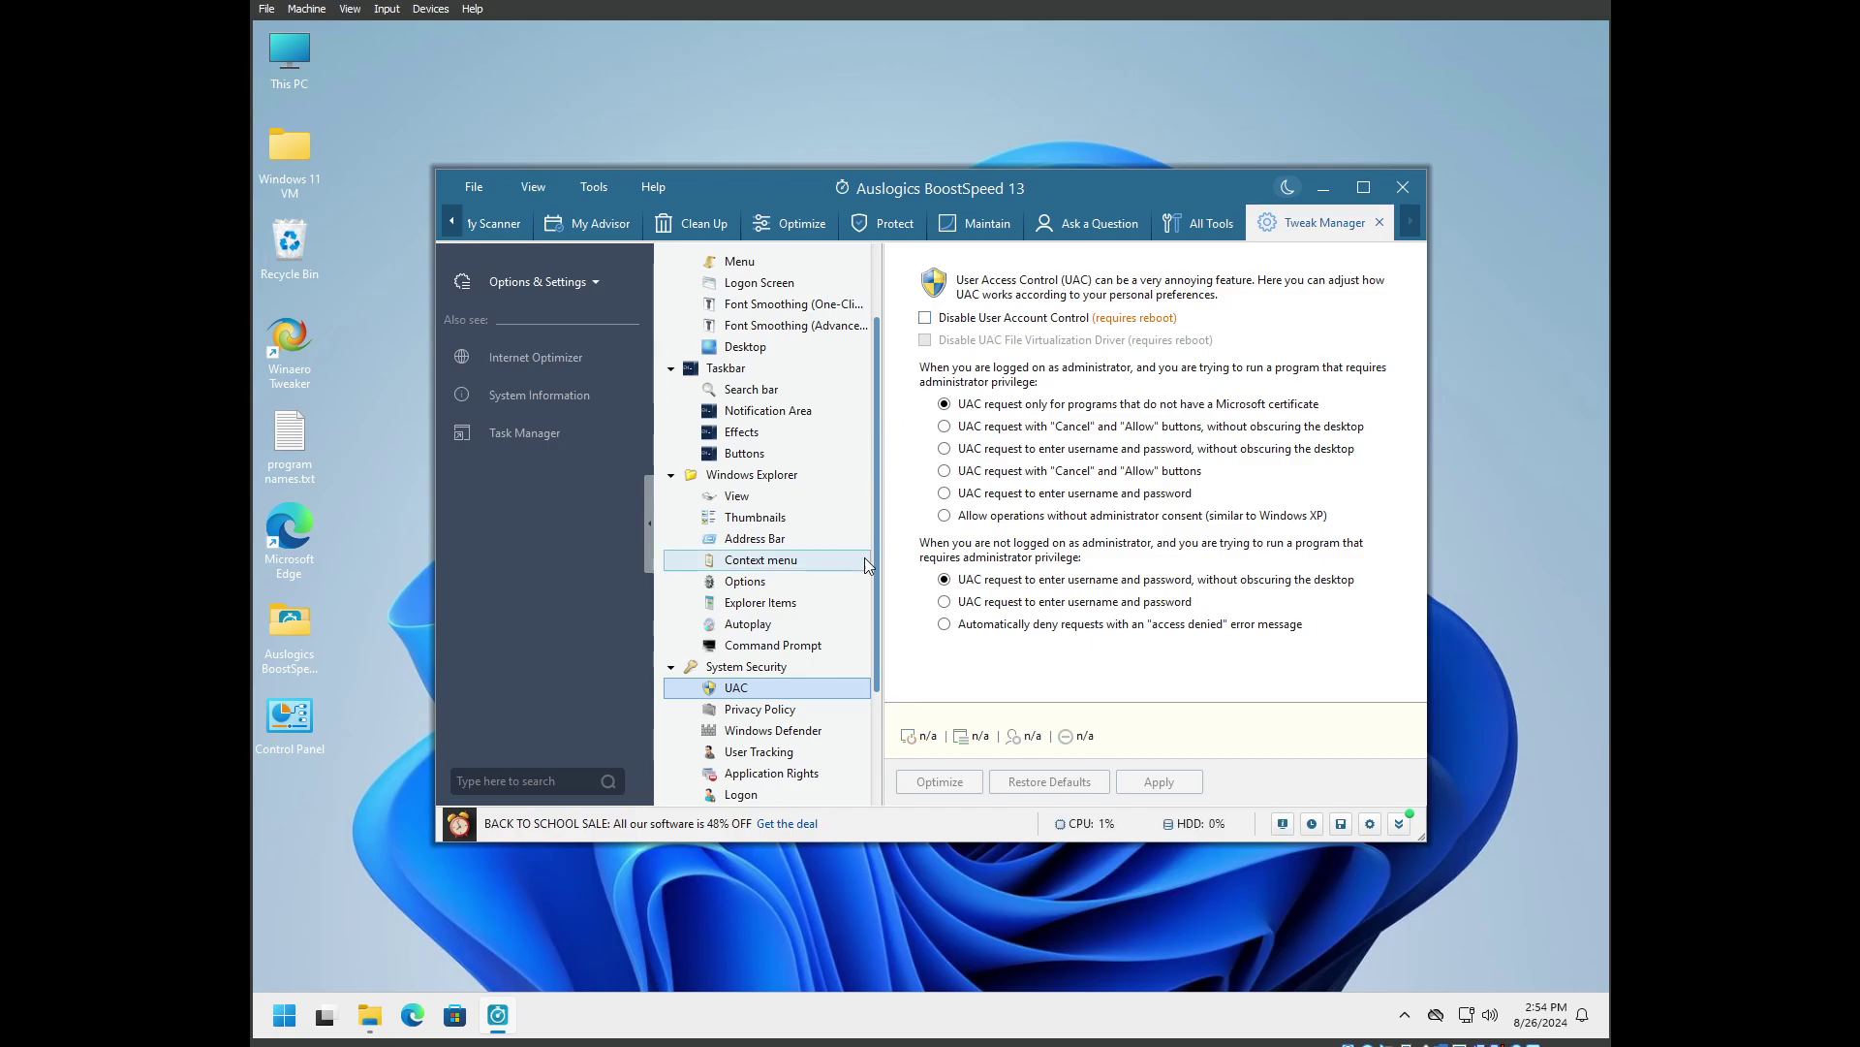
{"action": "scroll", "coordinate": [853, 630], "scroll_direction": "down", "scroll_amount": 3}
In Privacy Policy, tick paging-file and recent-documents clearing, plus disabling hidden shares, fast user switching, handwriting reports, DRM and browser-language access
{"action": "left_click", "coordinate": [763, 539]}
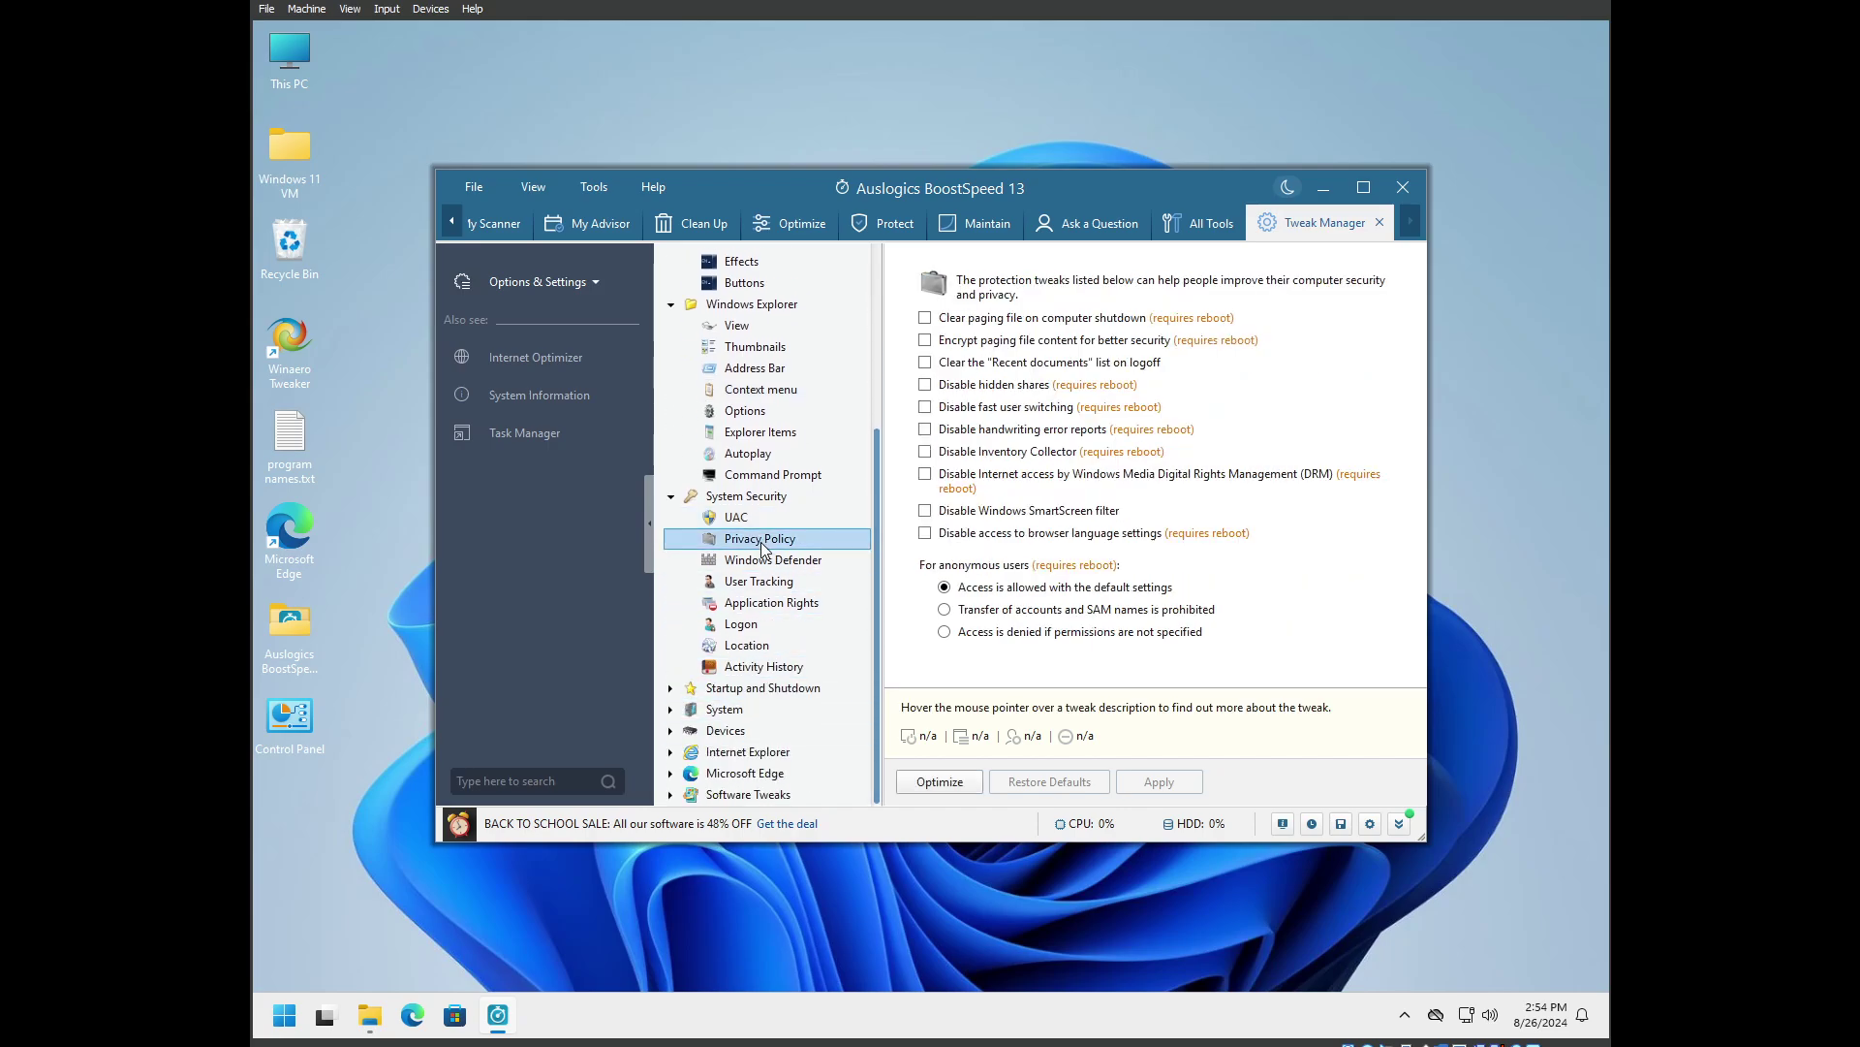
{"action": "left_click", "coordinate": [925, 318]}
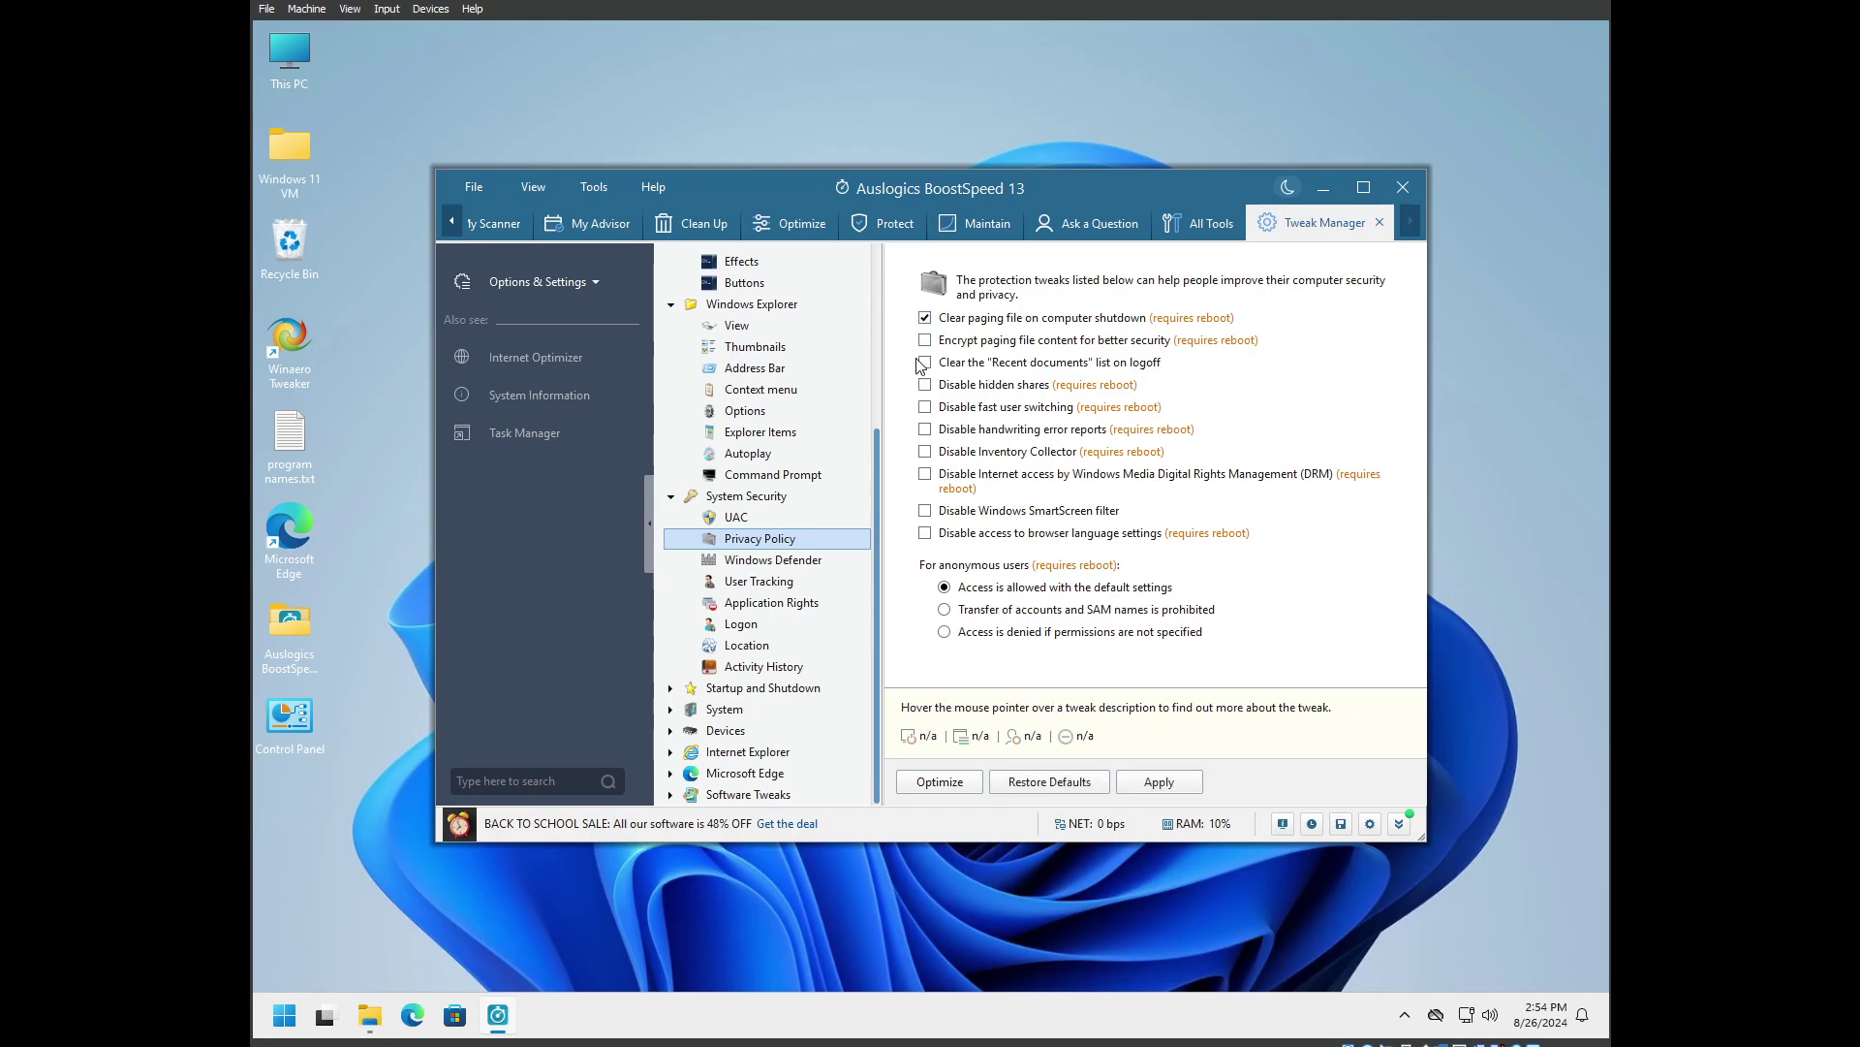
{"action": "left_click", "coordinate": [924, 362]}
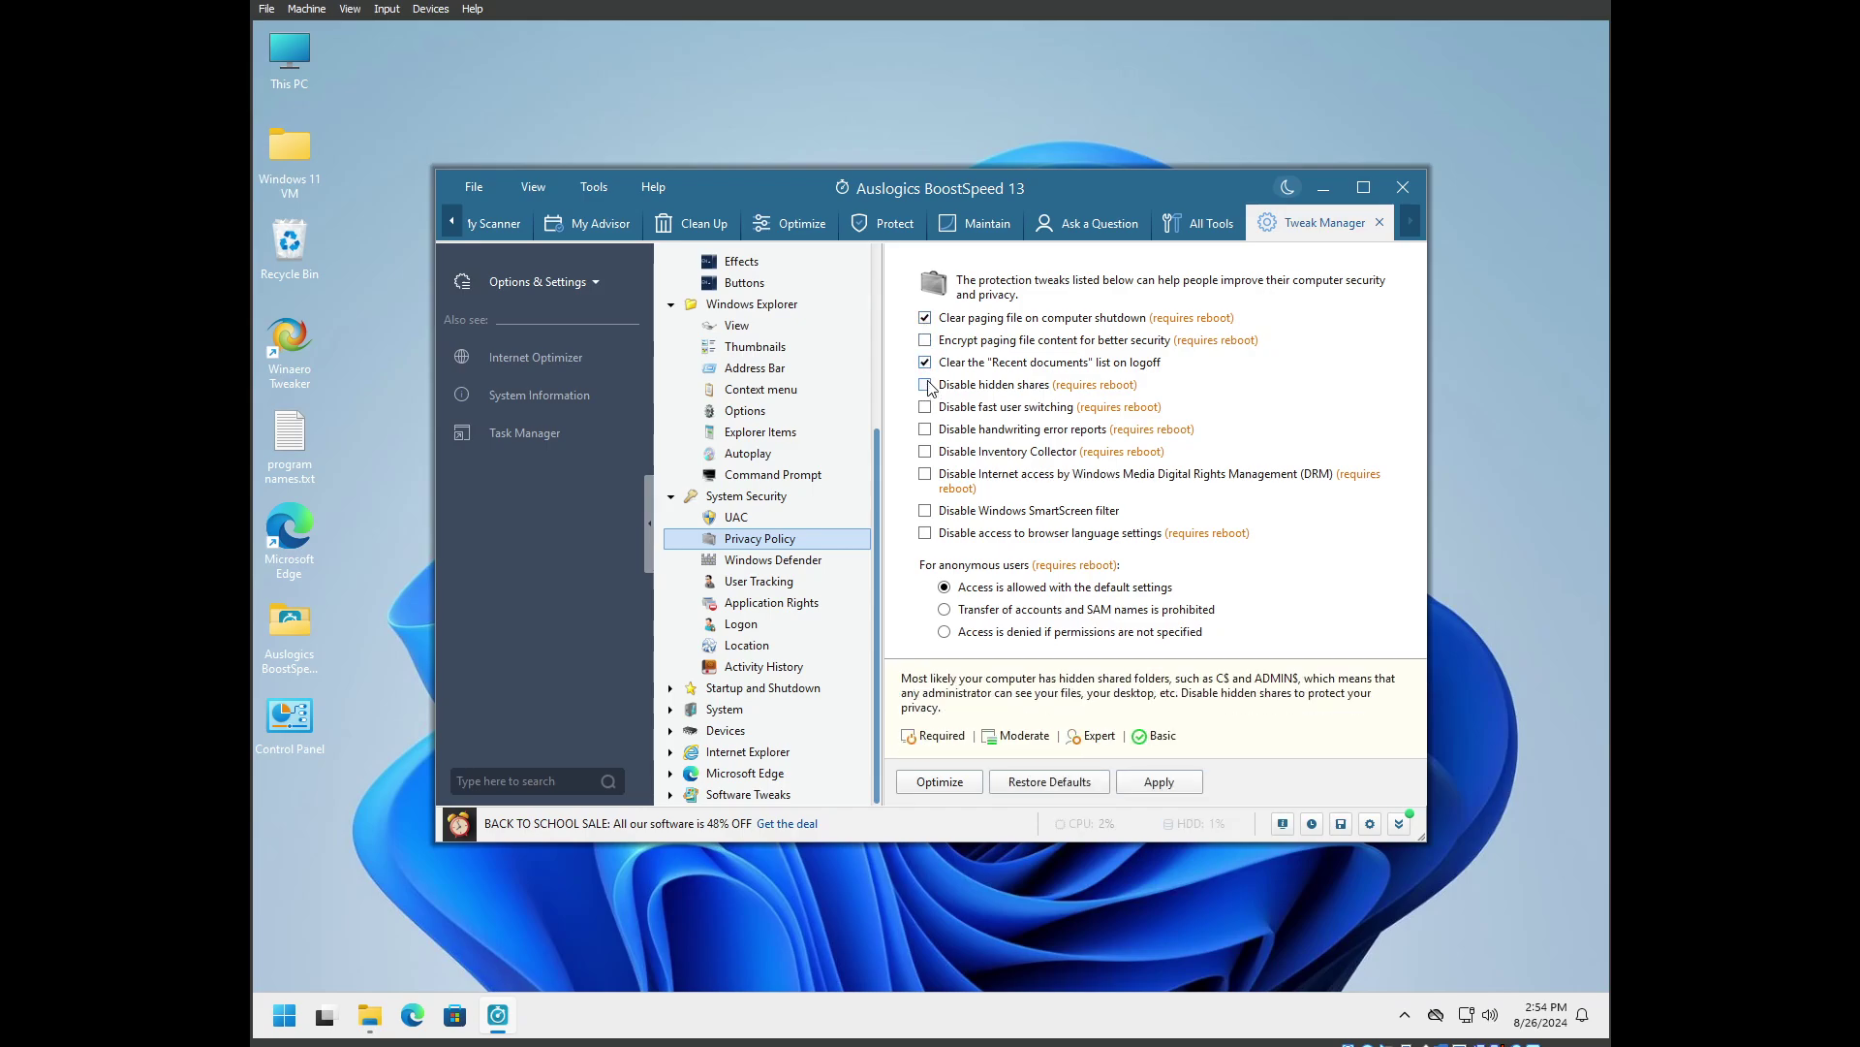
{"action": "left_click", "coordinate": [925, 385]}
{"action": "left_click", "coordinate": [925, 408]}
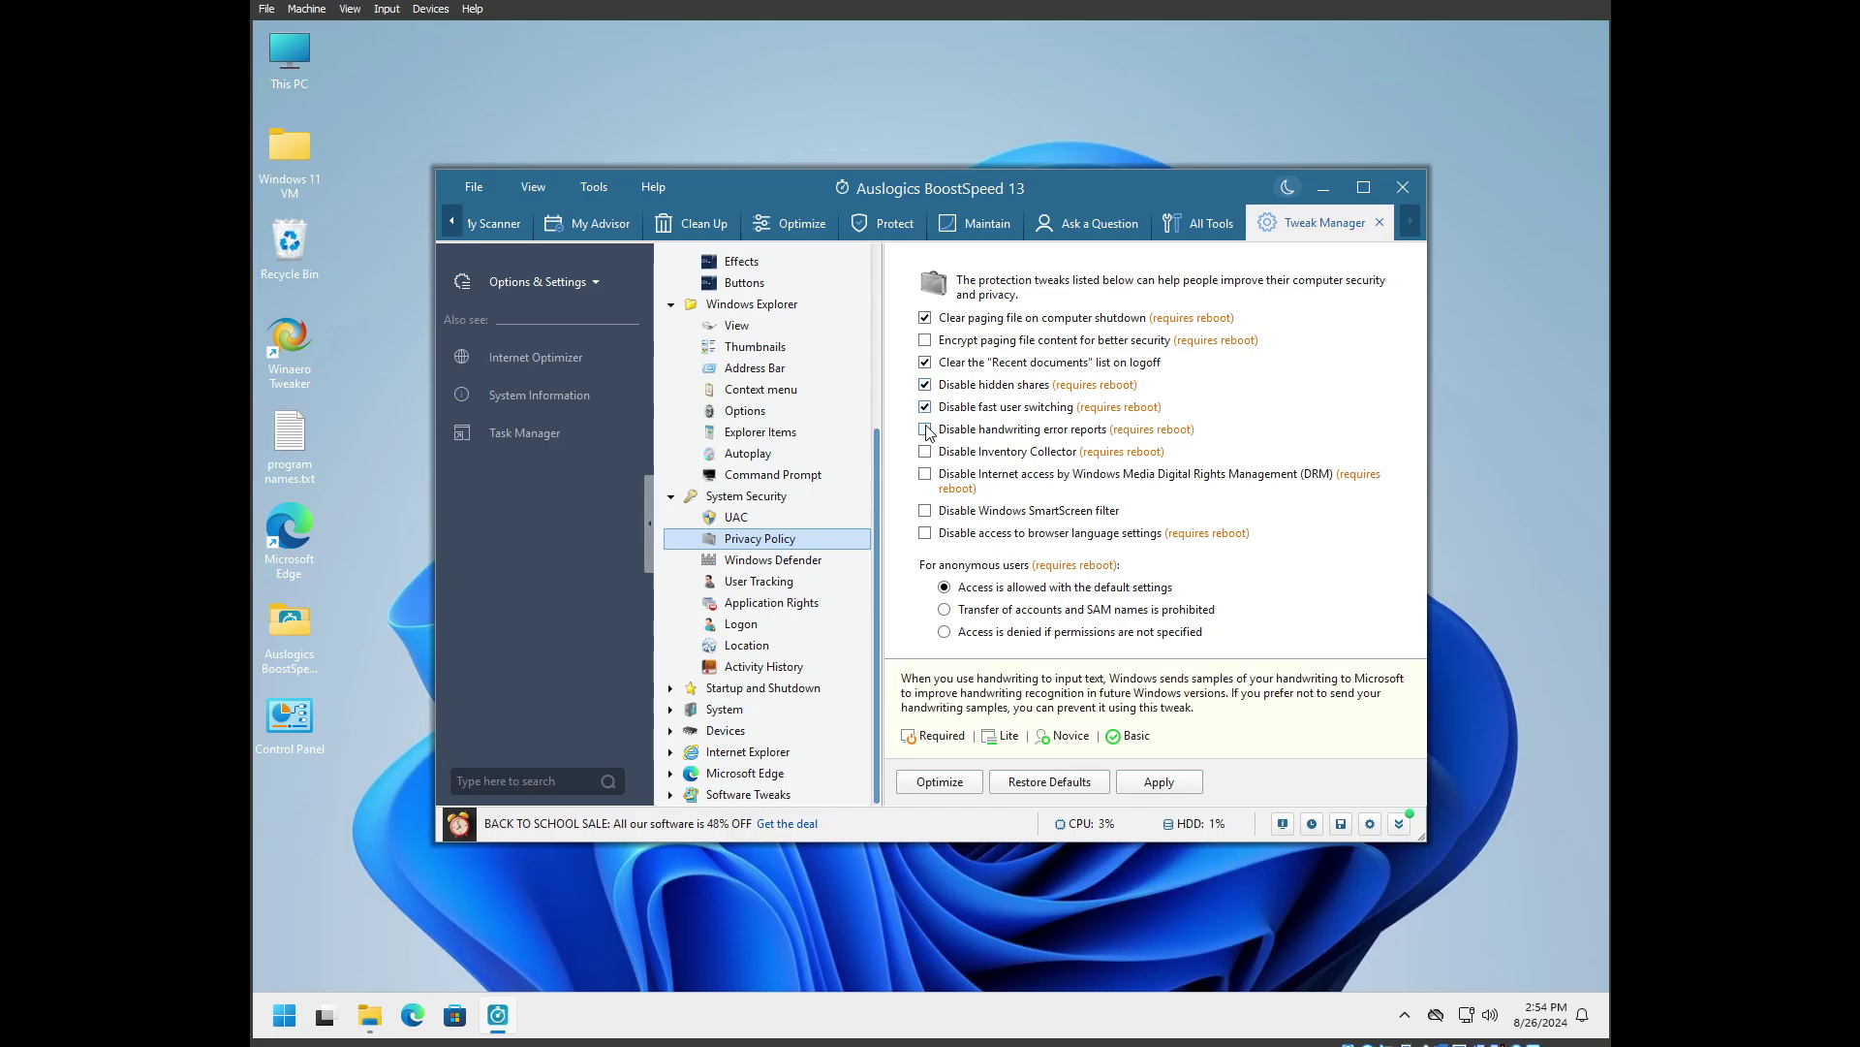
{"action": "left_click", "coordinate": [925, 430]}
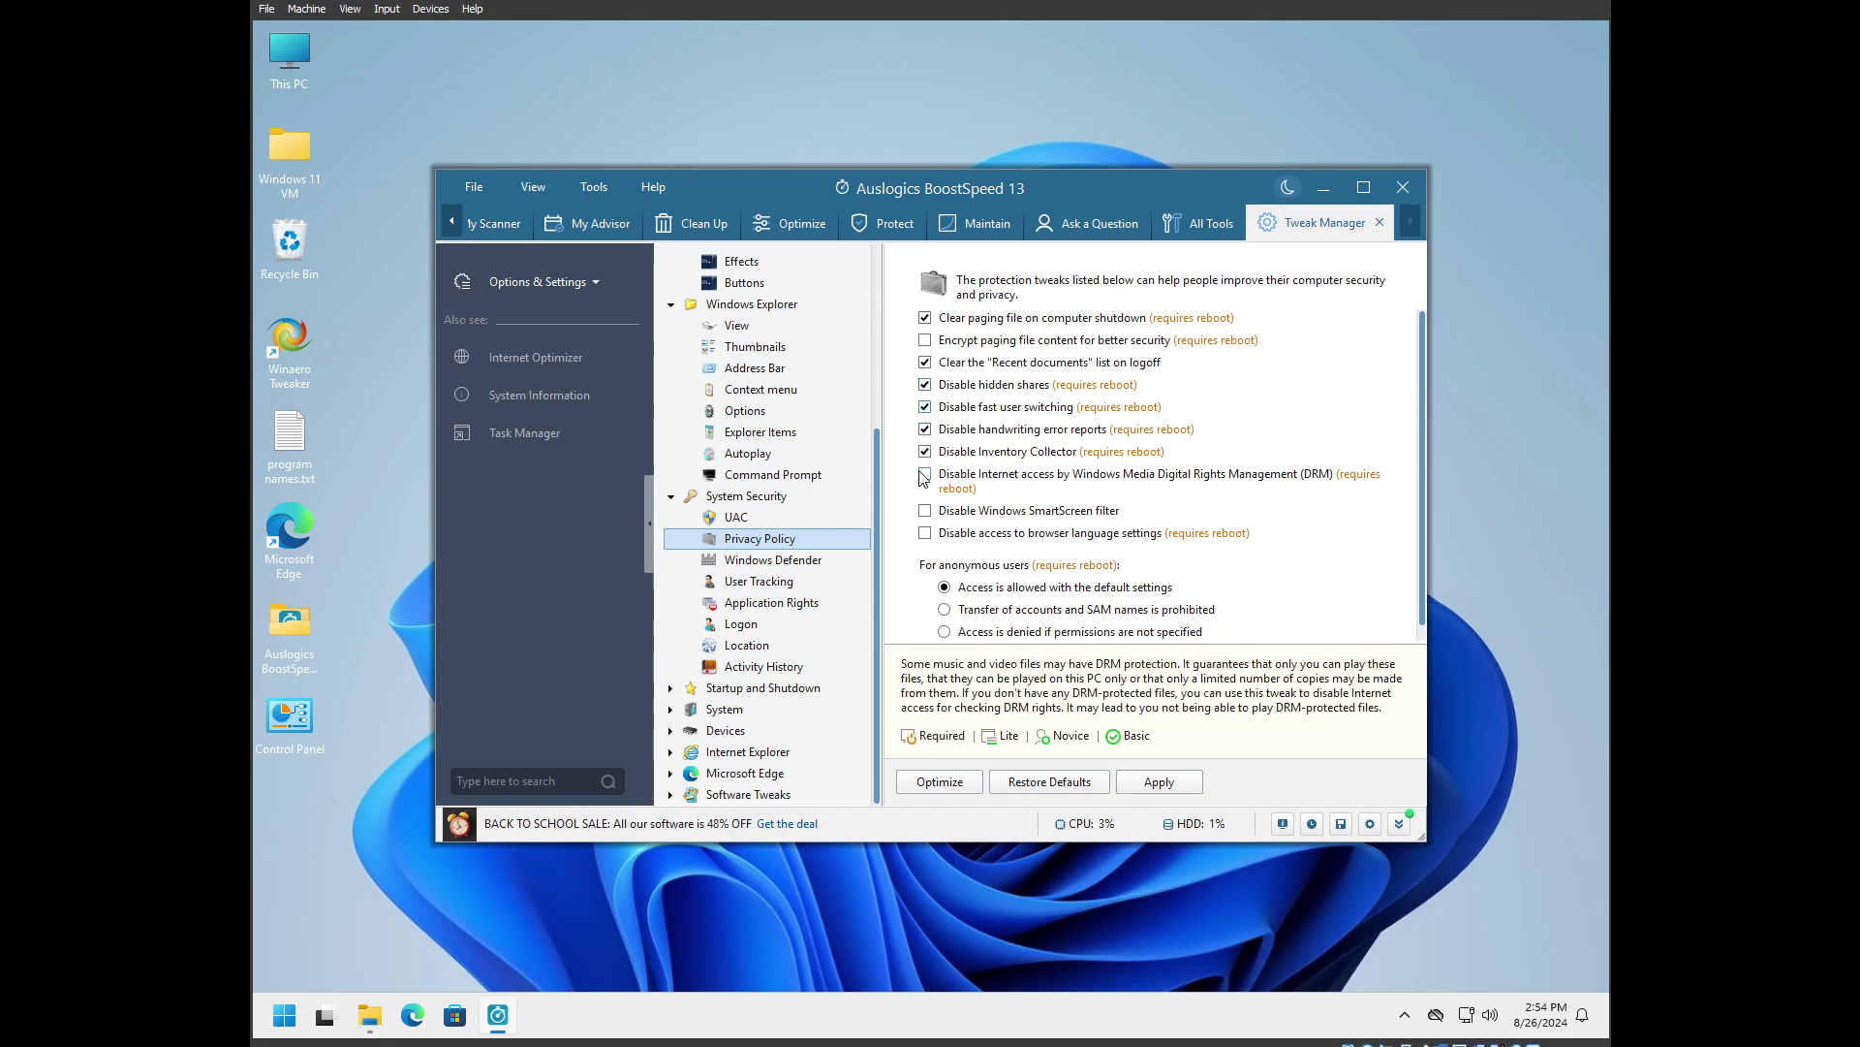
{"action": "left_click", "coordinate": [925, 475]}
{"action": "left_click", "coordinate": [925, 511]}
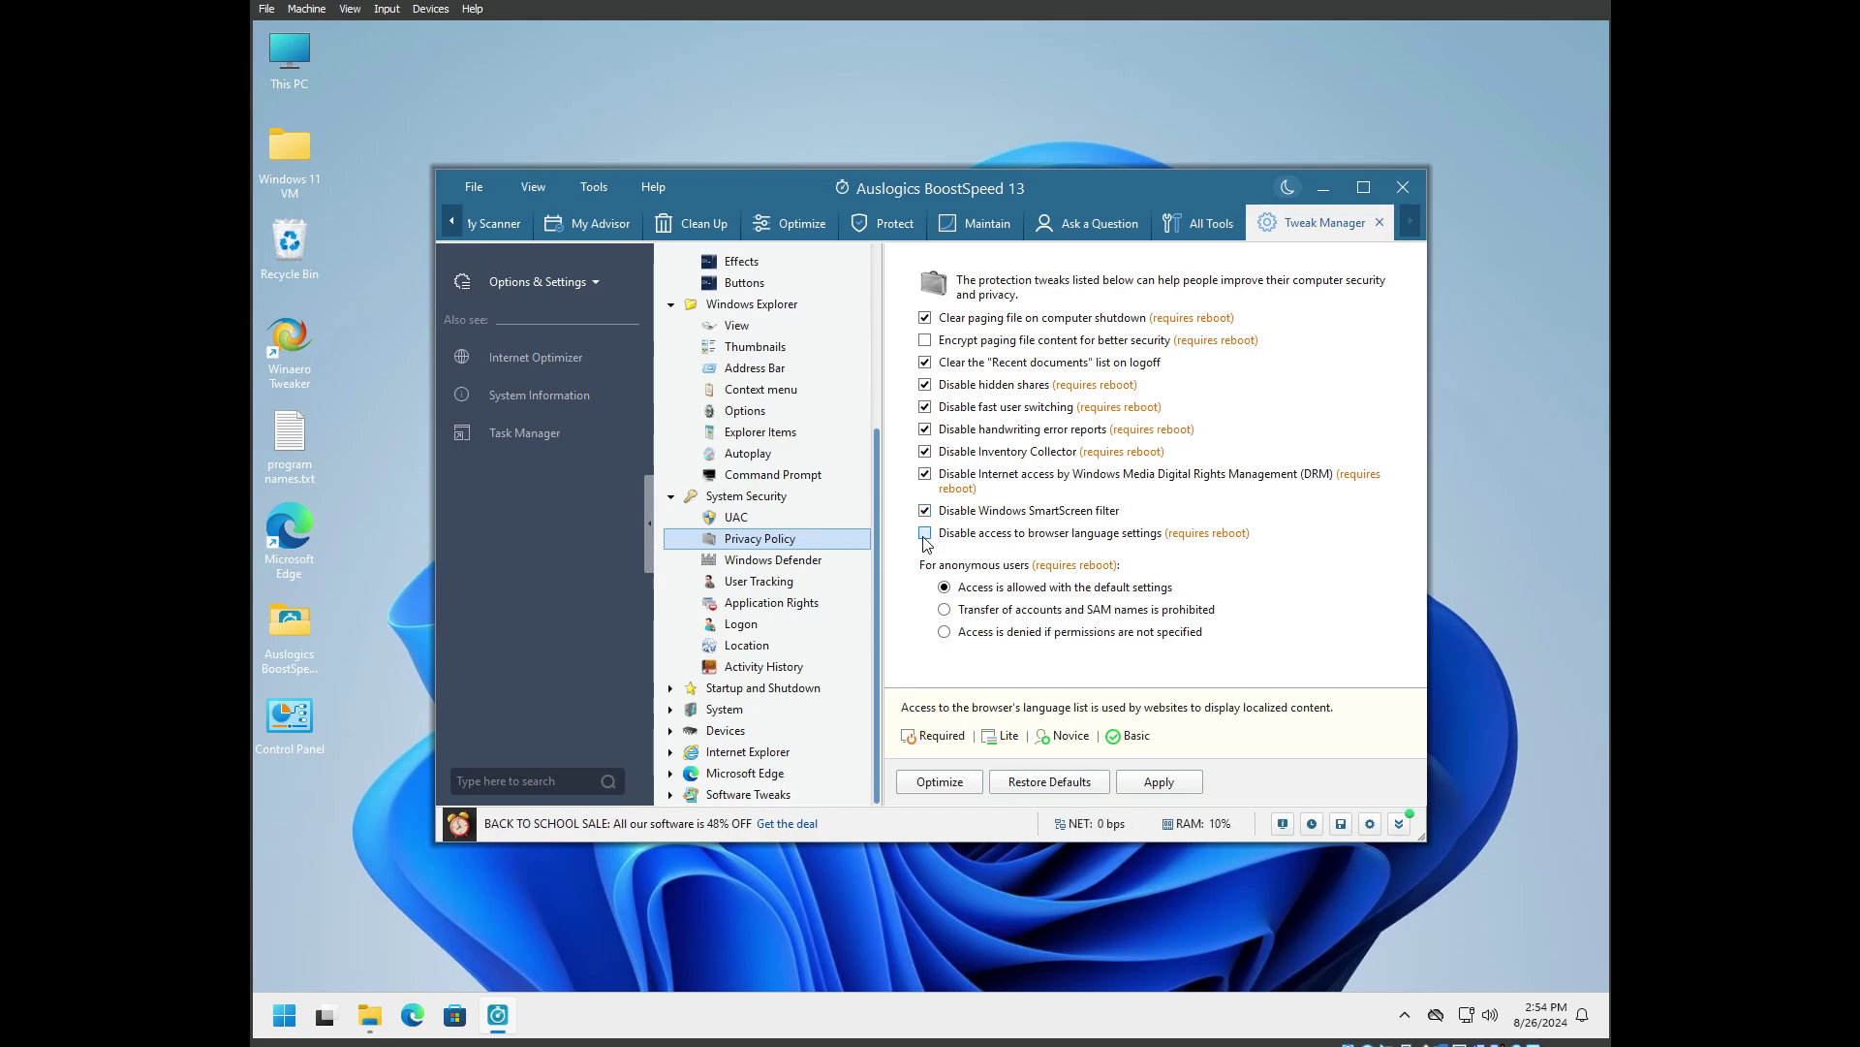
{"action": "left_click", "coordinate": [925, 532]}
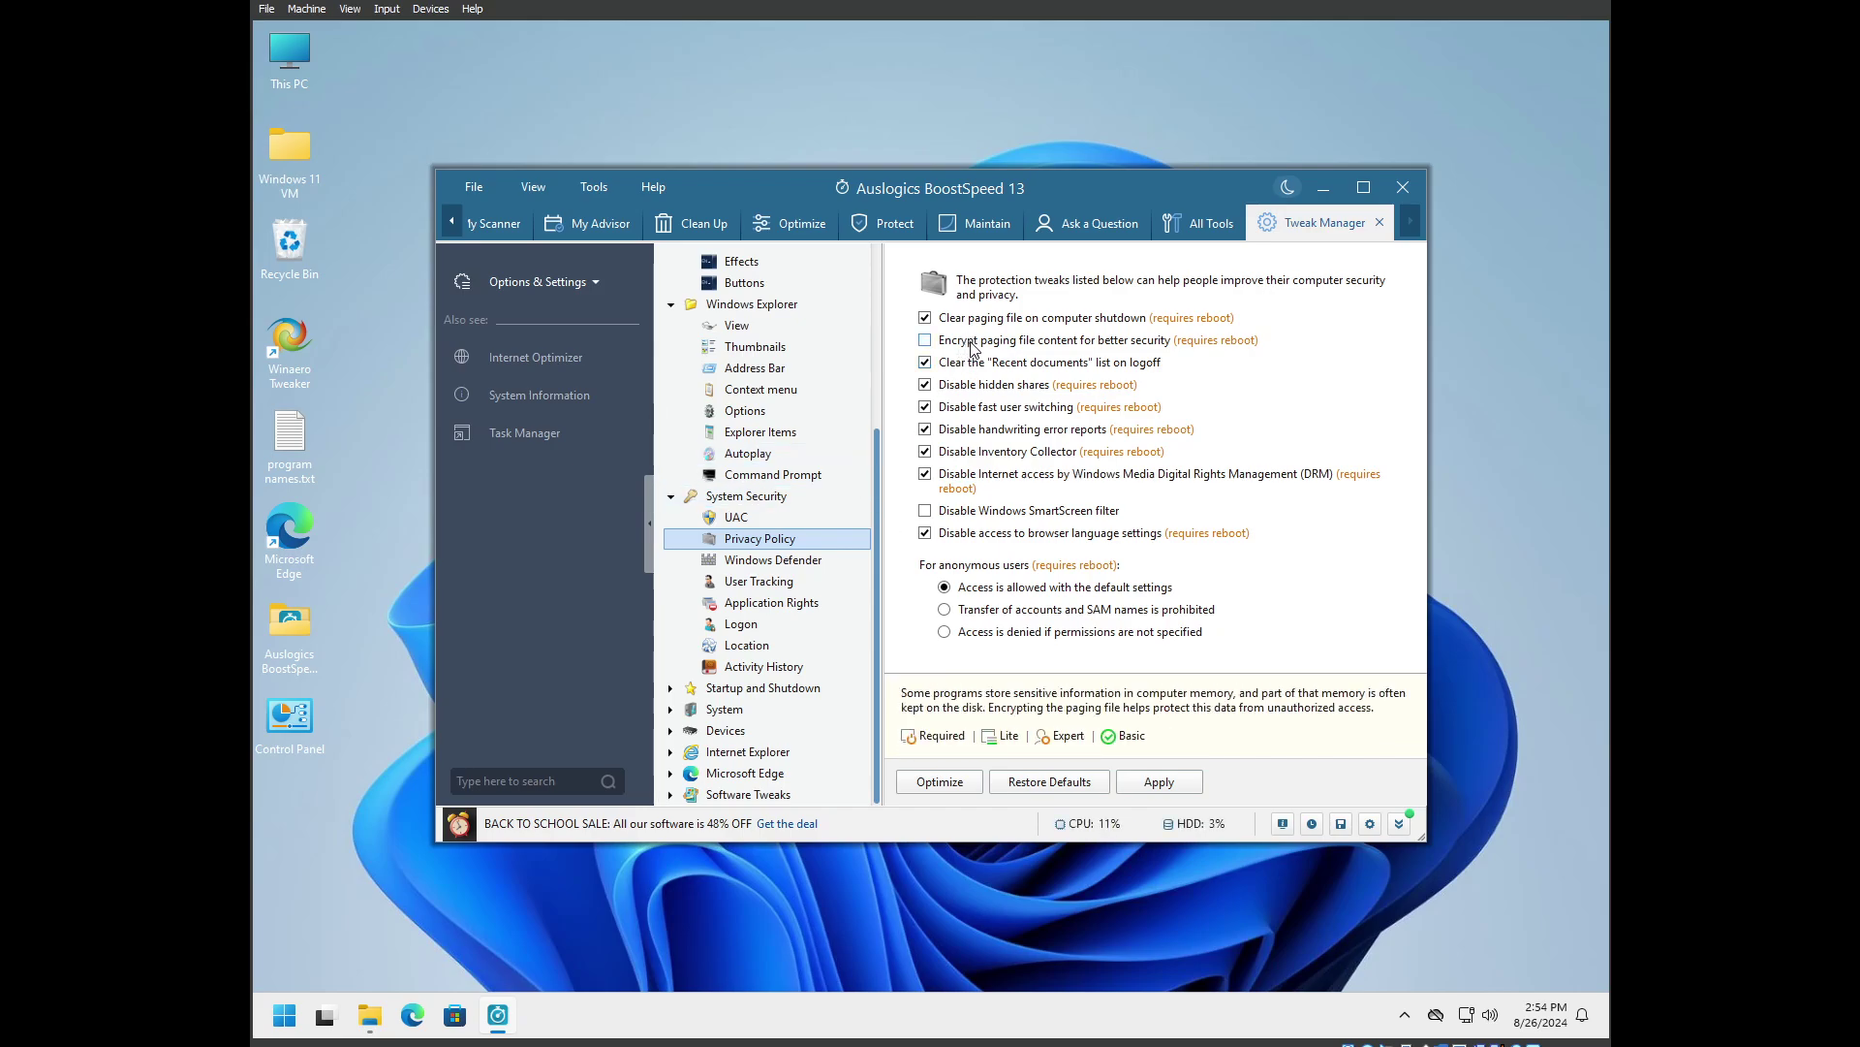
Apply the Privacy Policy tweaks when moving to Windows Defender and acknowledge the reboot notice
{"action": "left_click", "coordinate": [806, 558]}
{"action": "left_click", "coordinate": [839, 605]}
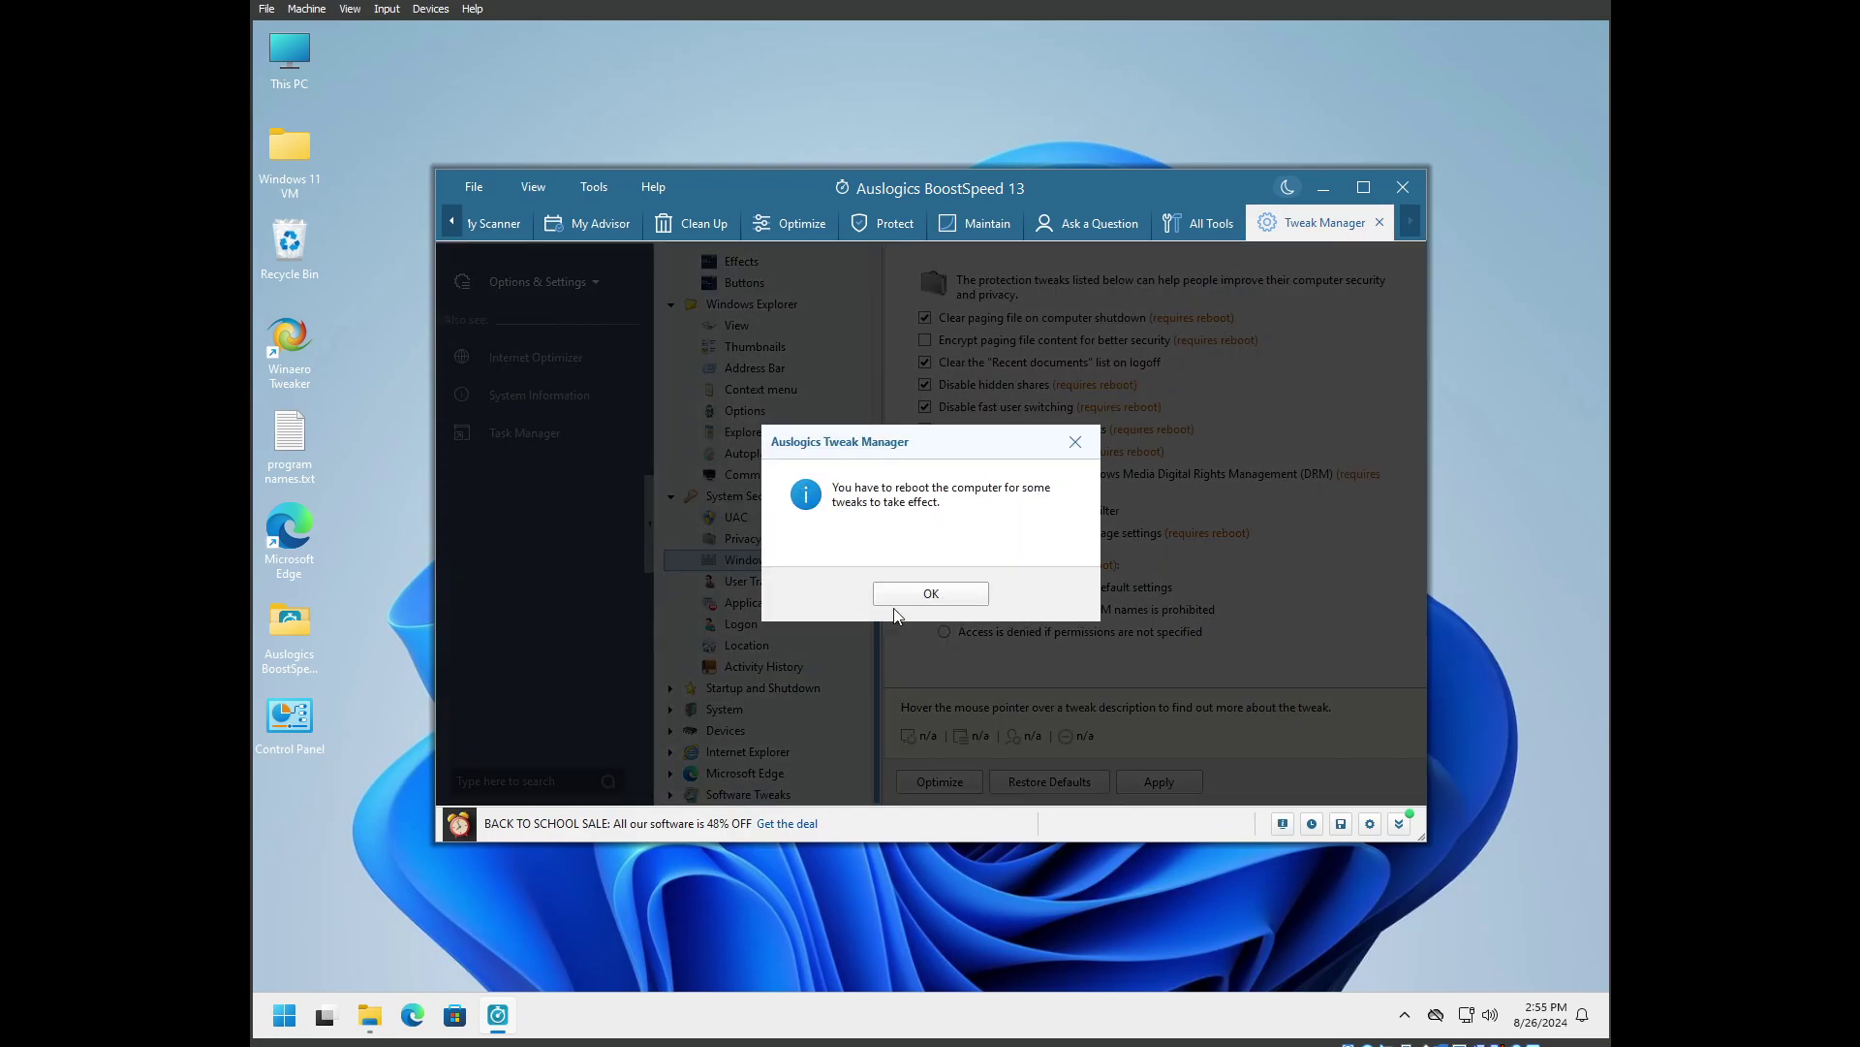
{"action": "left_click", "coordinate": [898, 597]}
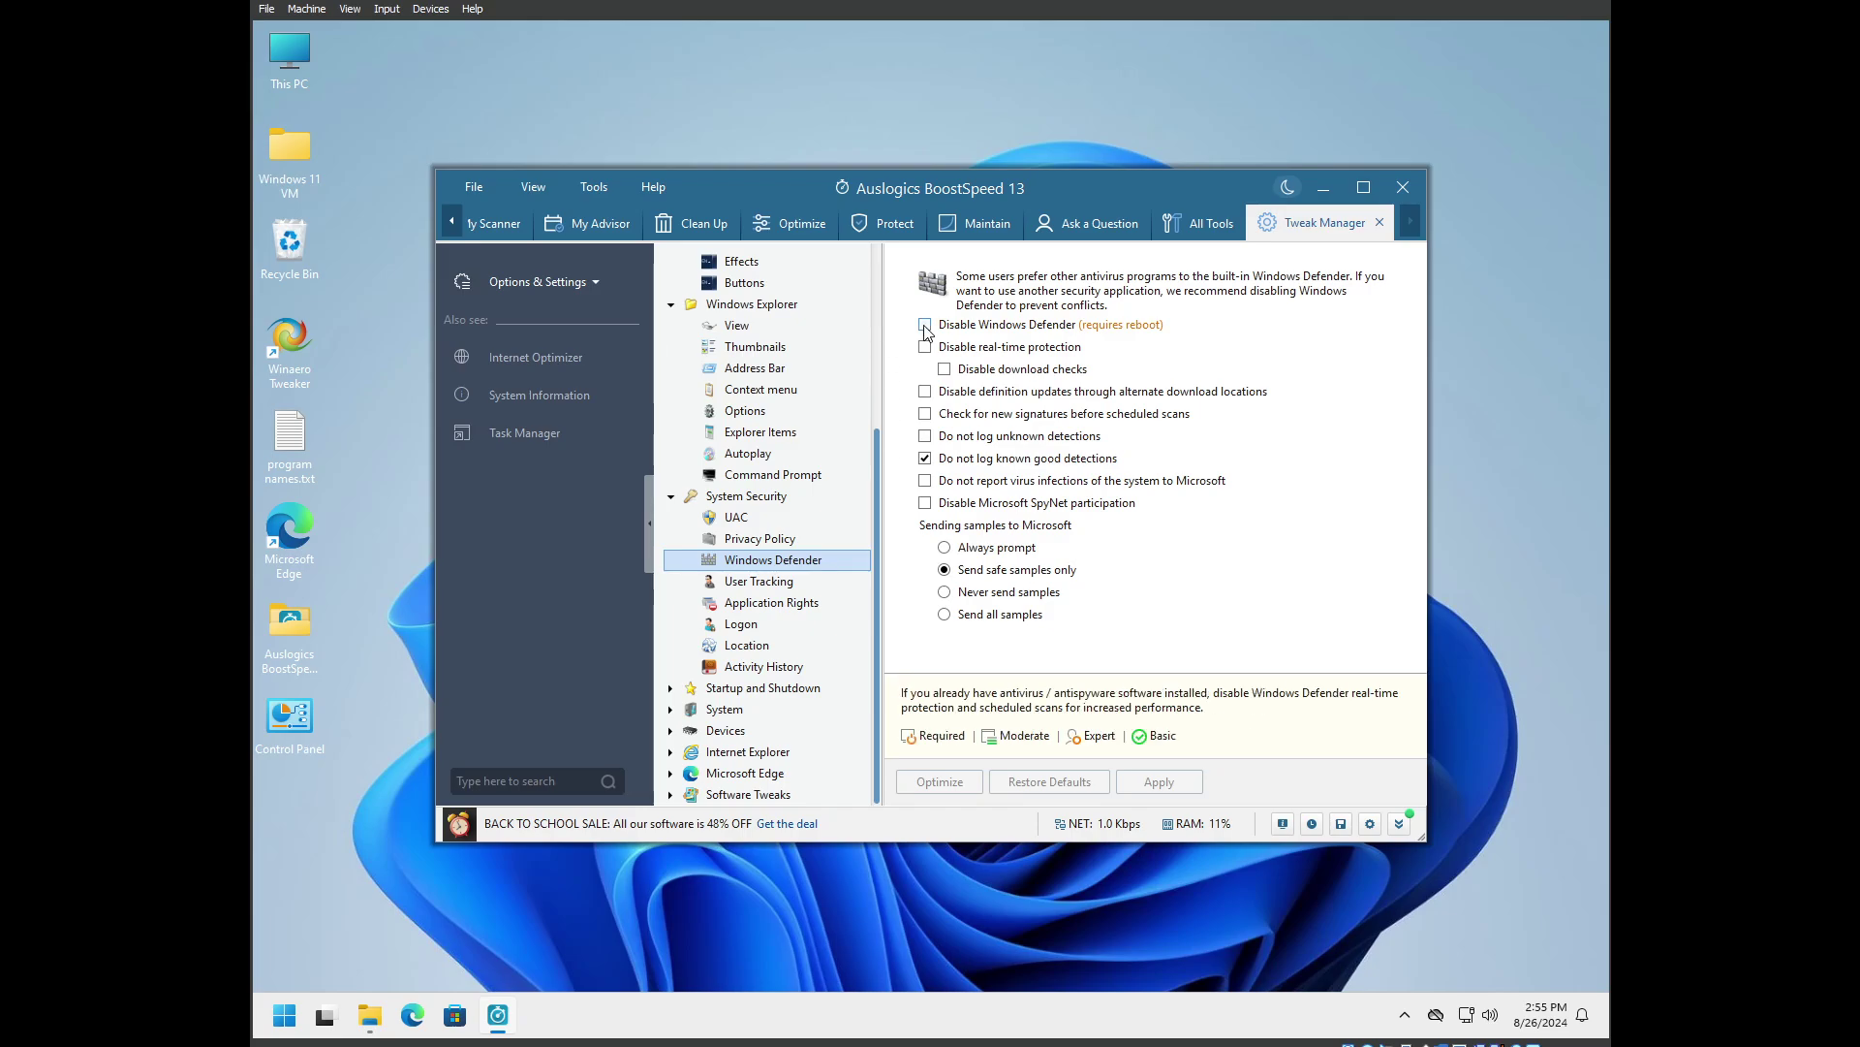
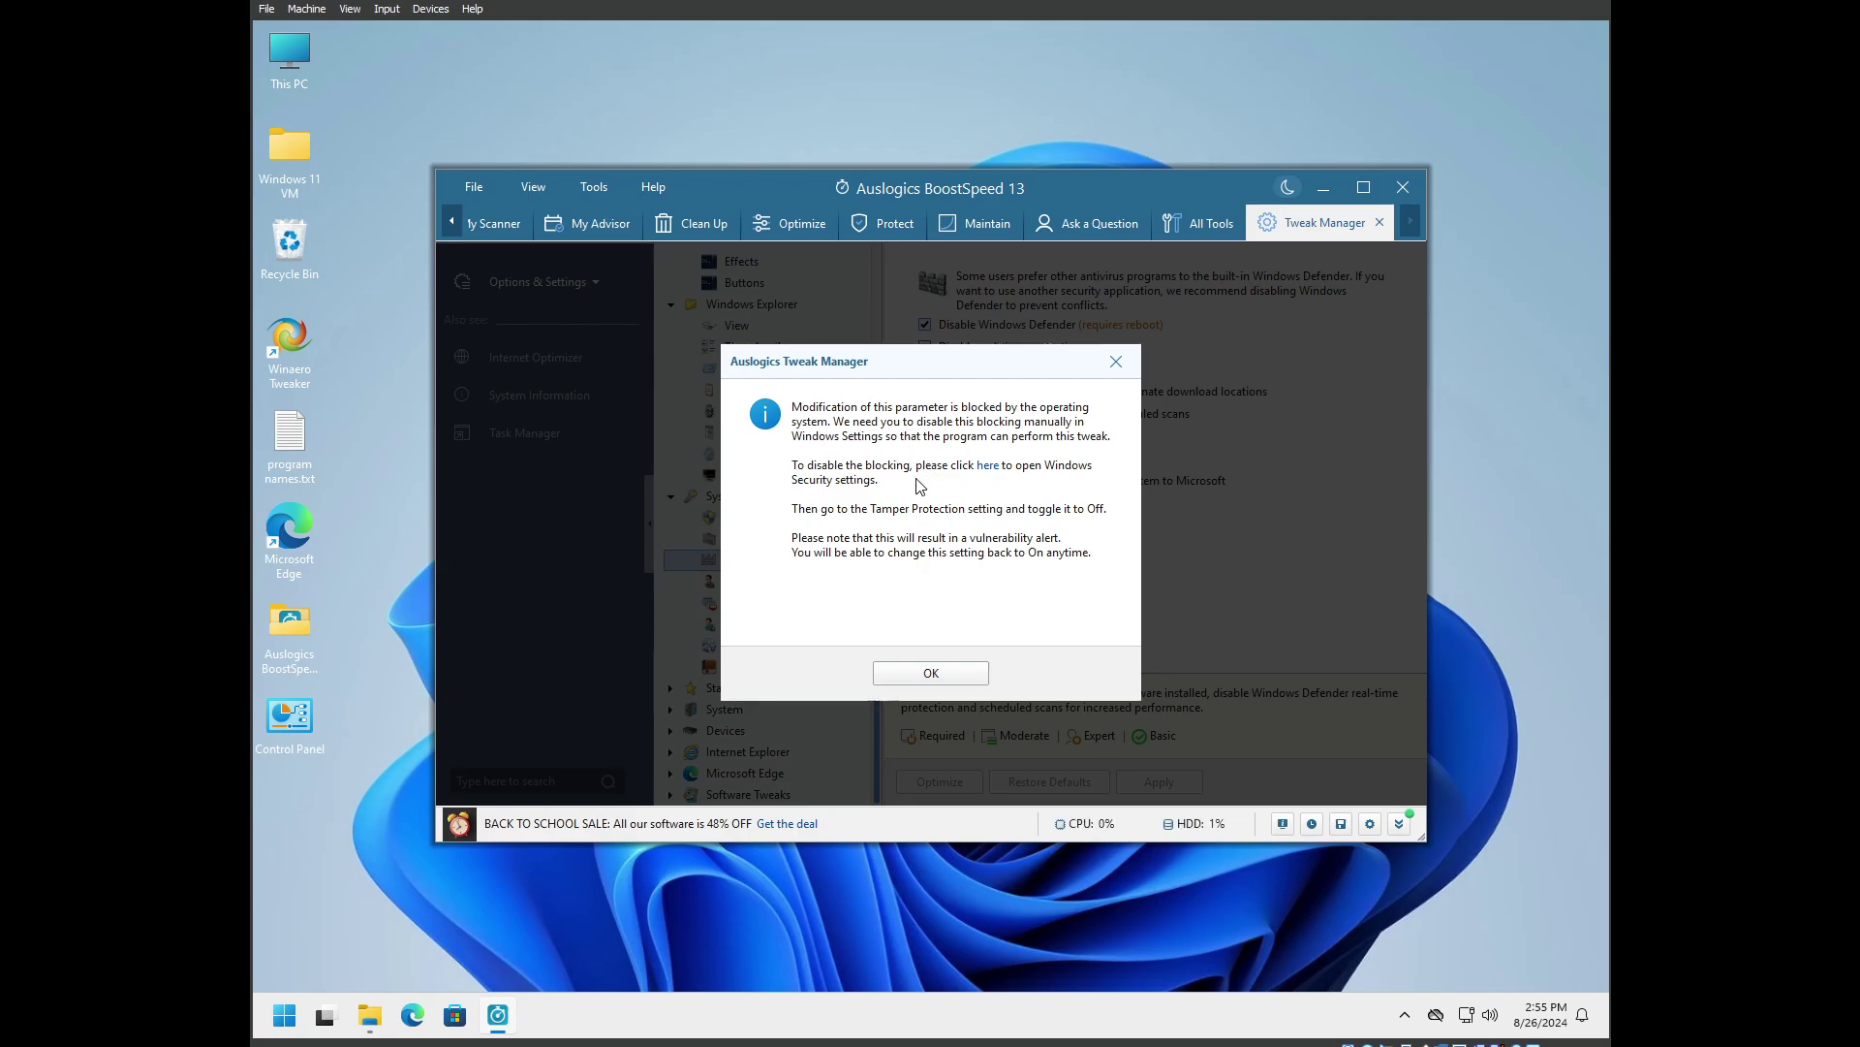
Dismiss the Tamper Protection notice and tick the User Tracking tweaks: telemetry, steps recorder, handwriting, tracking, Recent Documents
{"action": "left_click", "coordinate": [930, 672]}
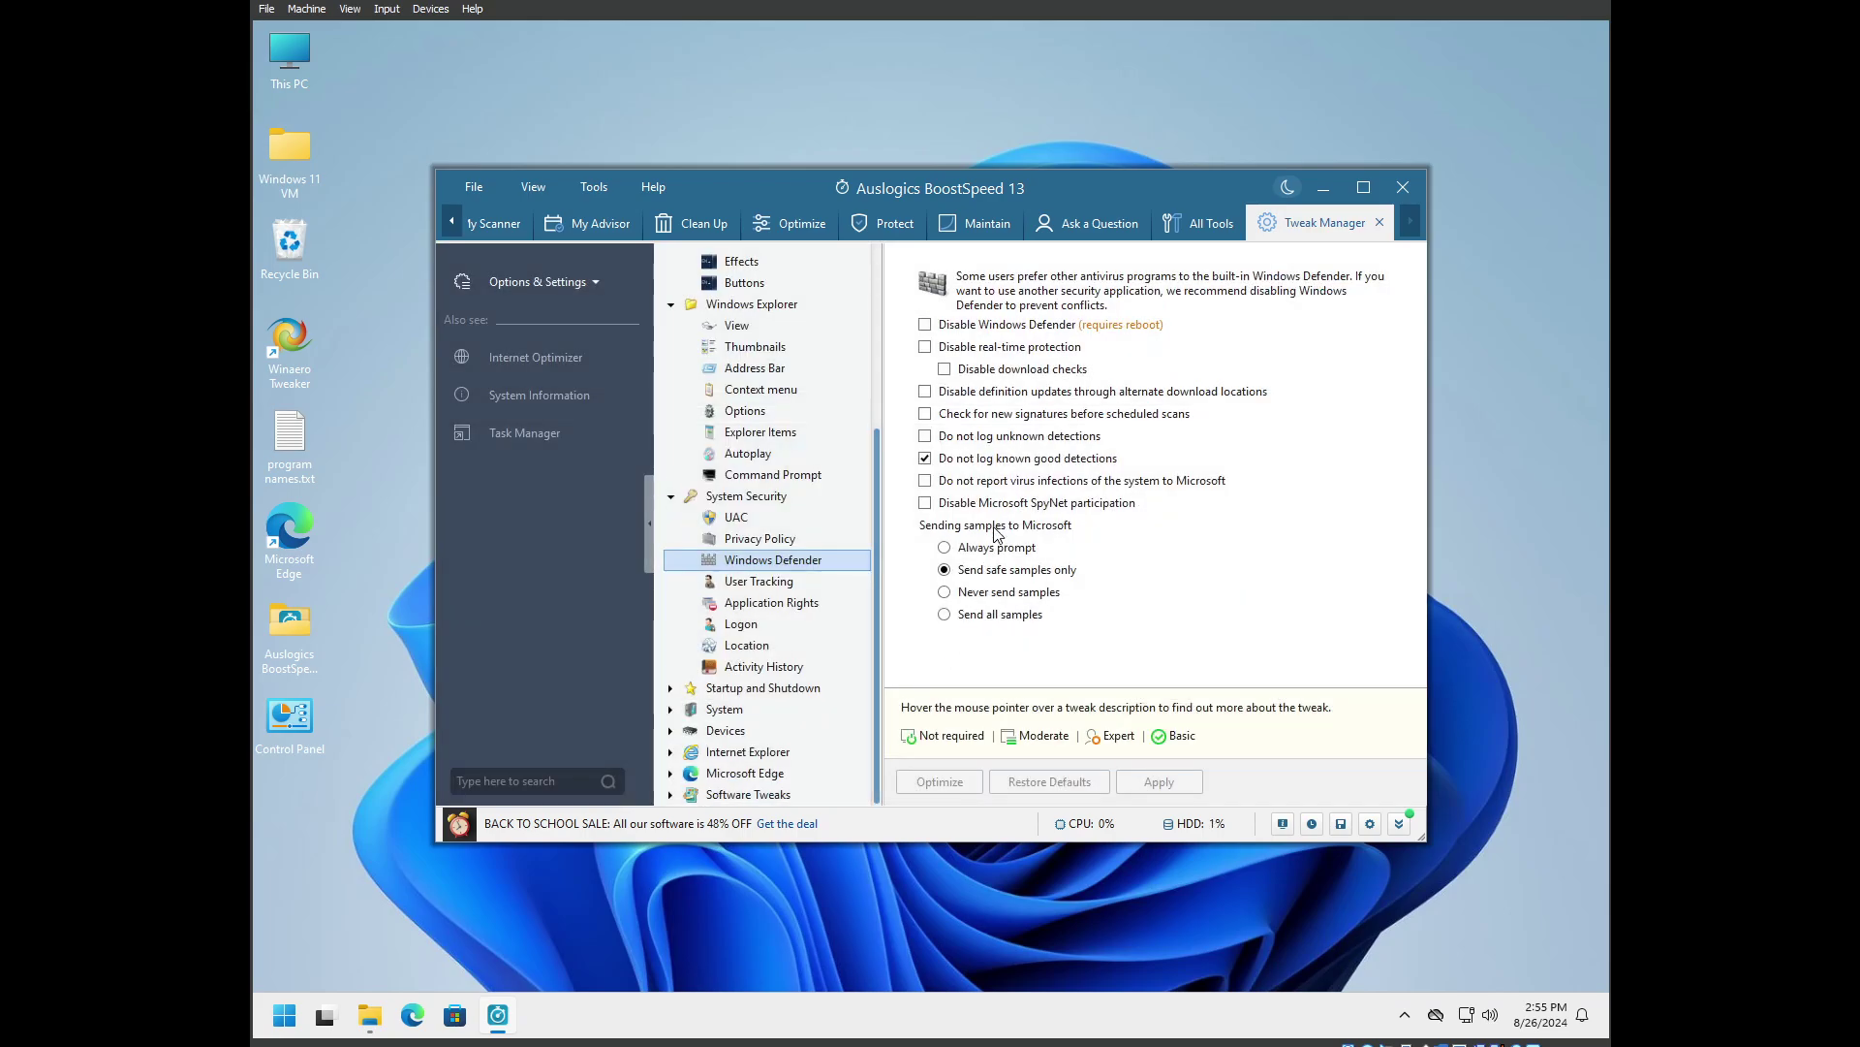
{"action": "left_click", "coordinate": [783, 581]}
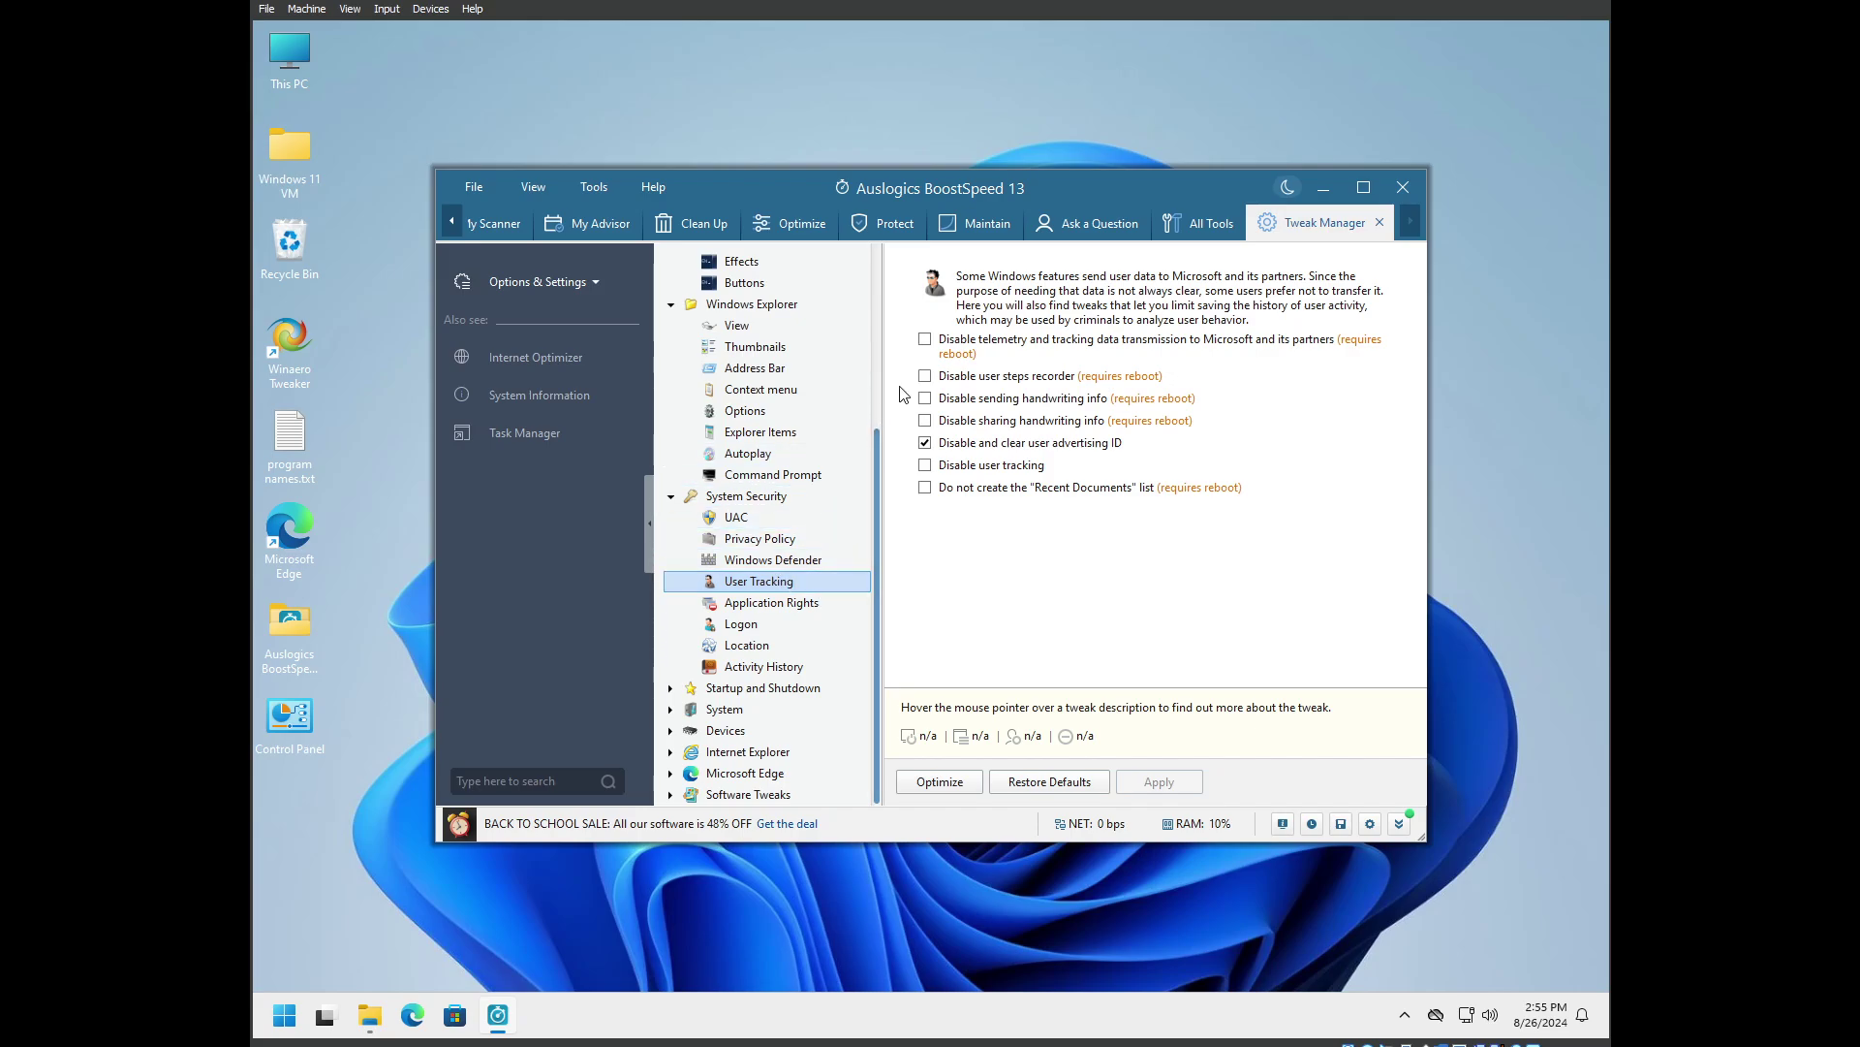
{"action": "mouse_move", "coordinate": [926, 347]}
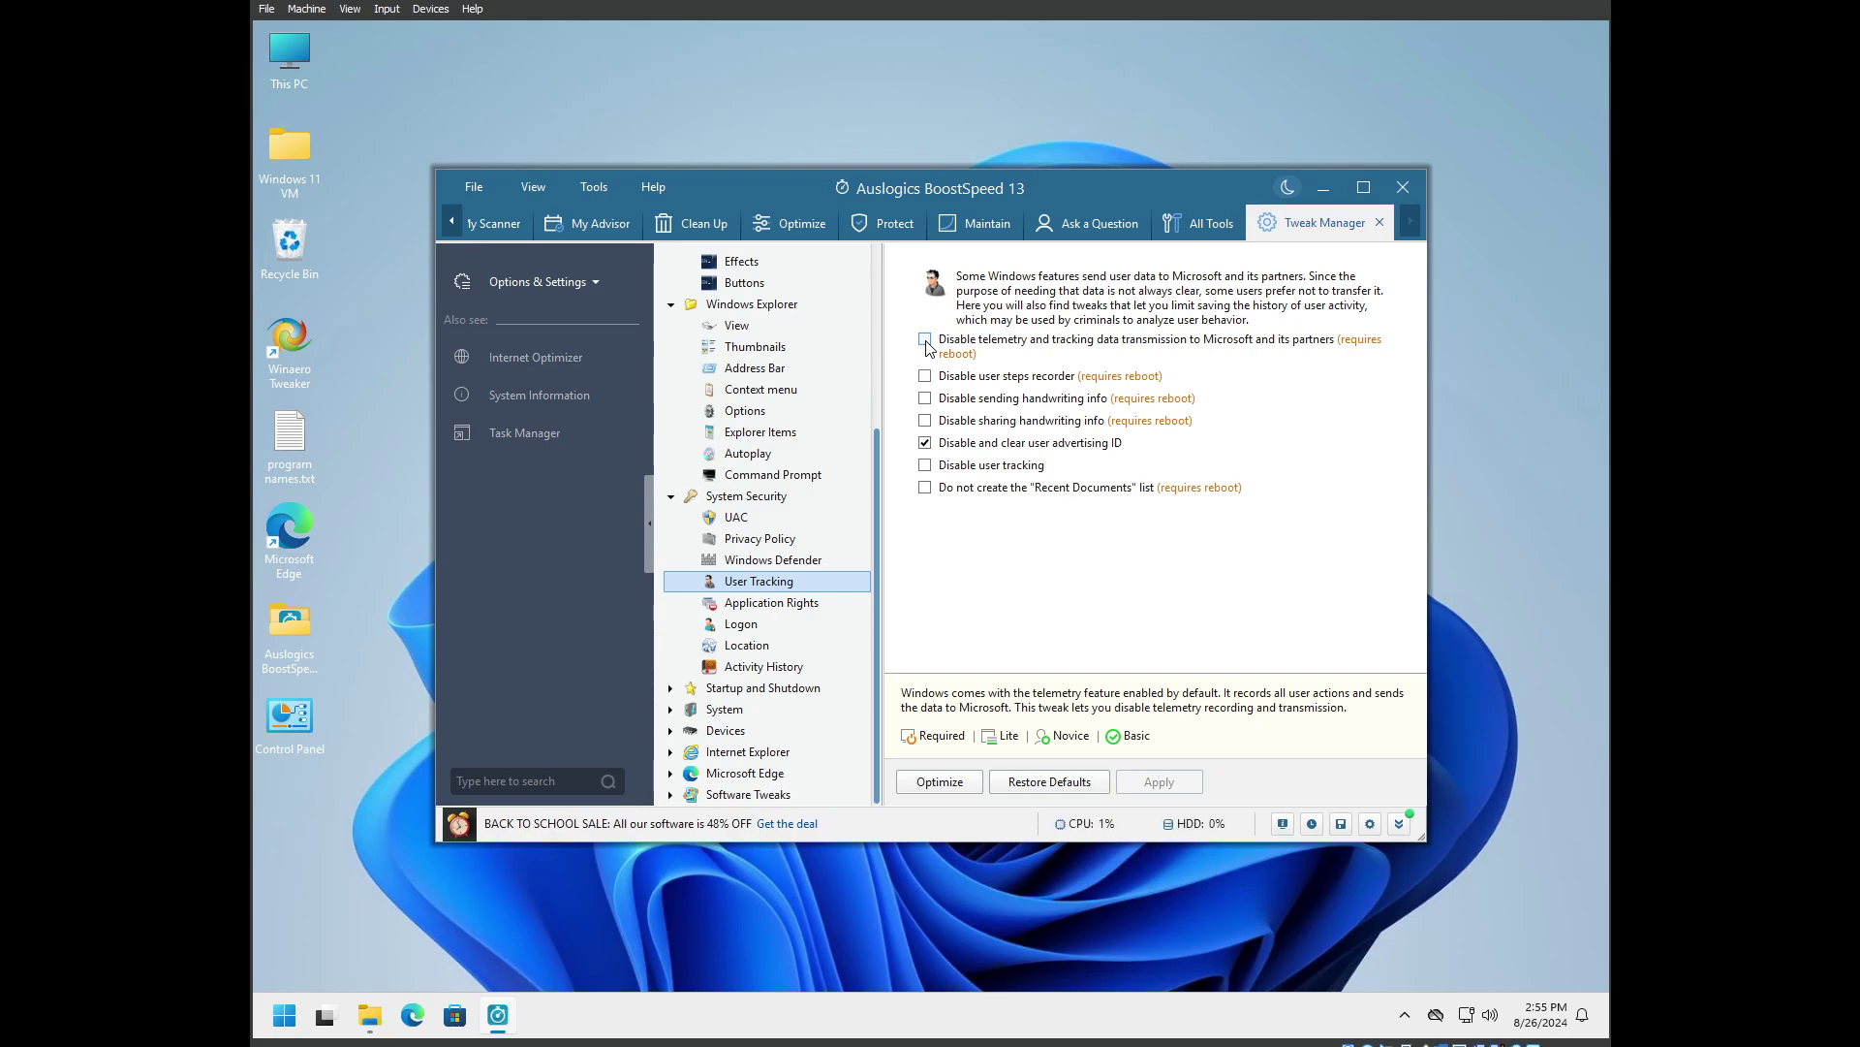
{"action": "left_click", "coordinate": [925, 340]}
{"action": "left_click", "coordinate": [925, 376]}
{"action": "left_click", "coordinate": [925, 398]}
{"action": "left_click", "coordinate": [925, 420]}
{"action": "left_click", "coordinate": [925, 465]}
{"action": "left_click", "coordinate": [926, 488]}
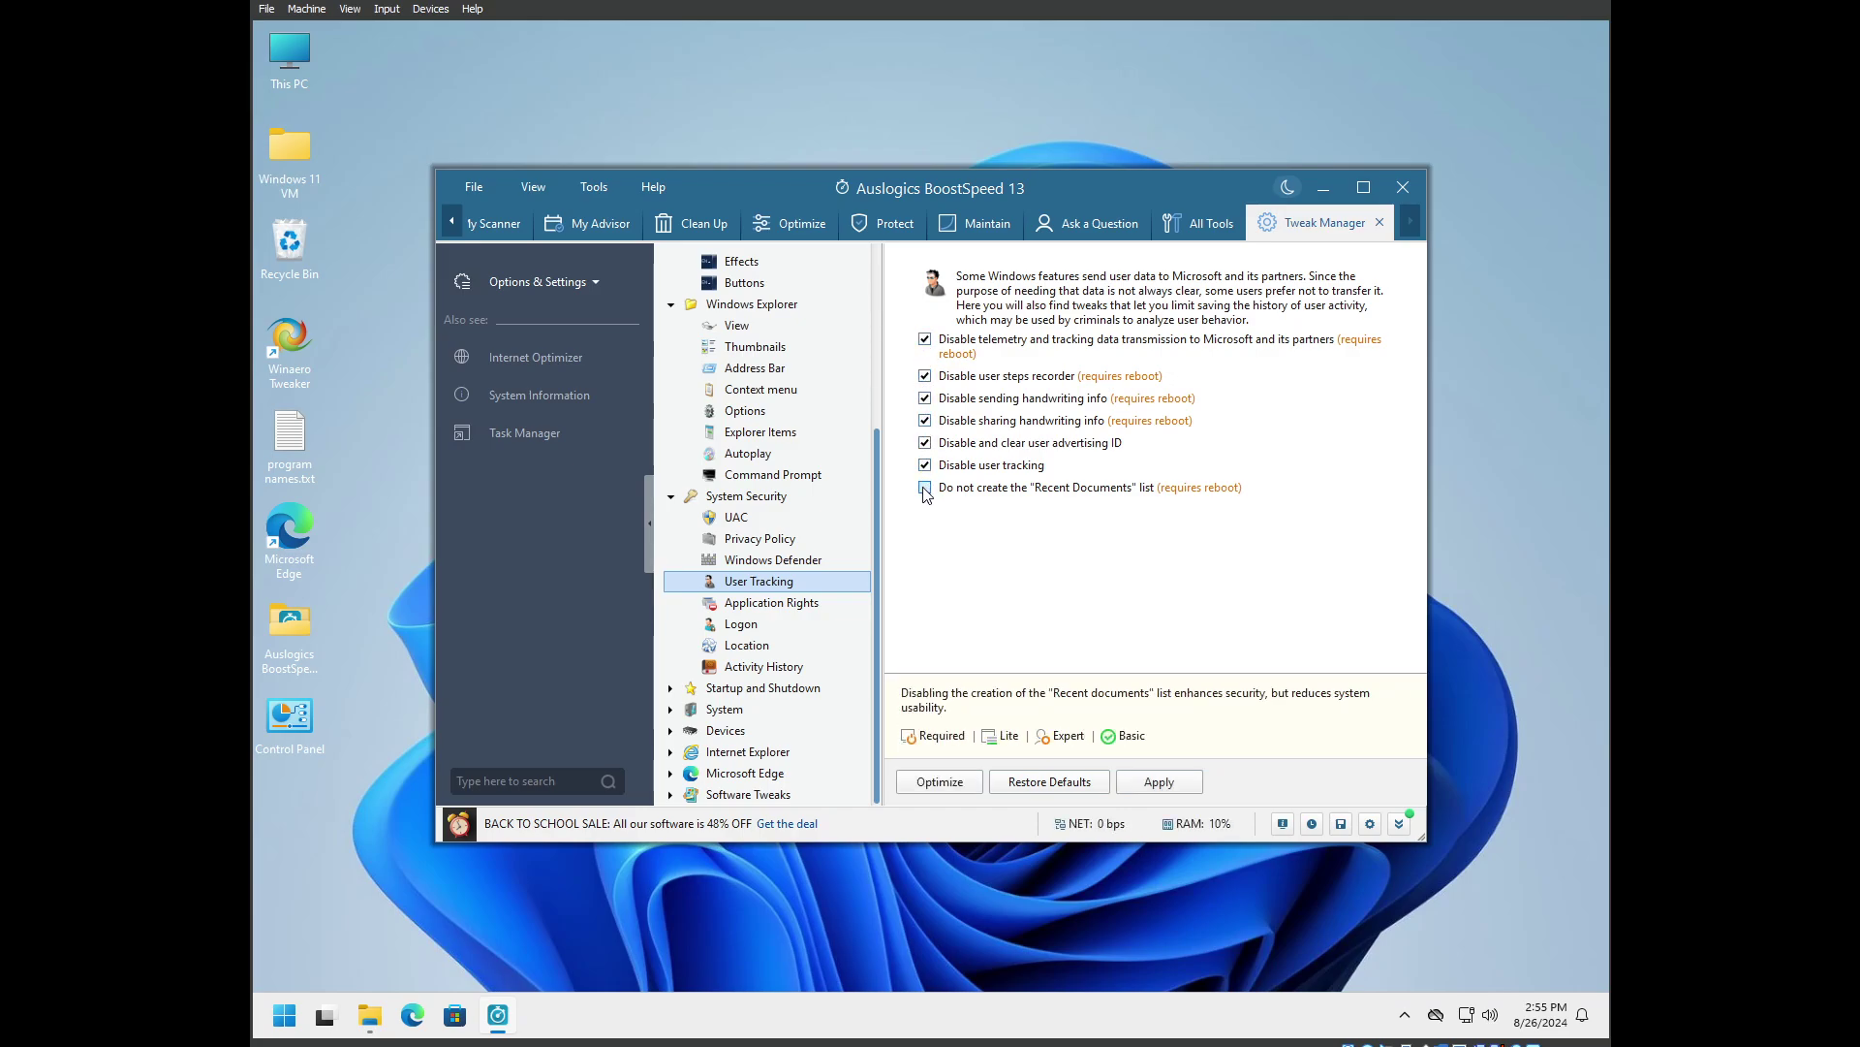
Apply the User Tracking tweaks on leaving for Application Rights and acknowledge the reboot notice
{"action": "left_click", "coordinate": [793, 607]}
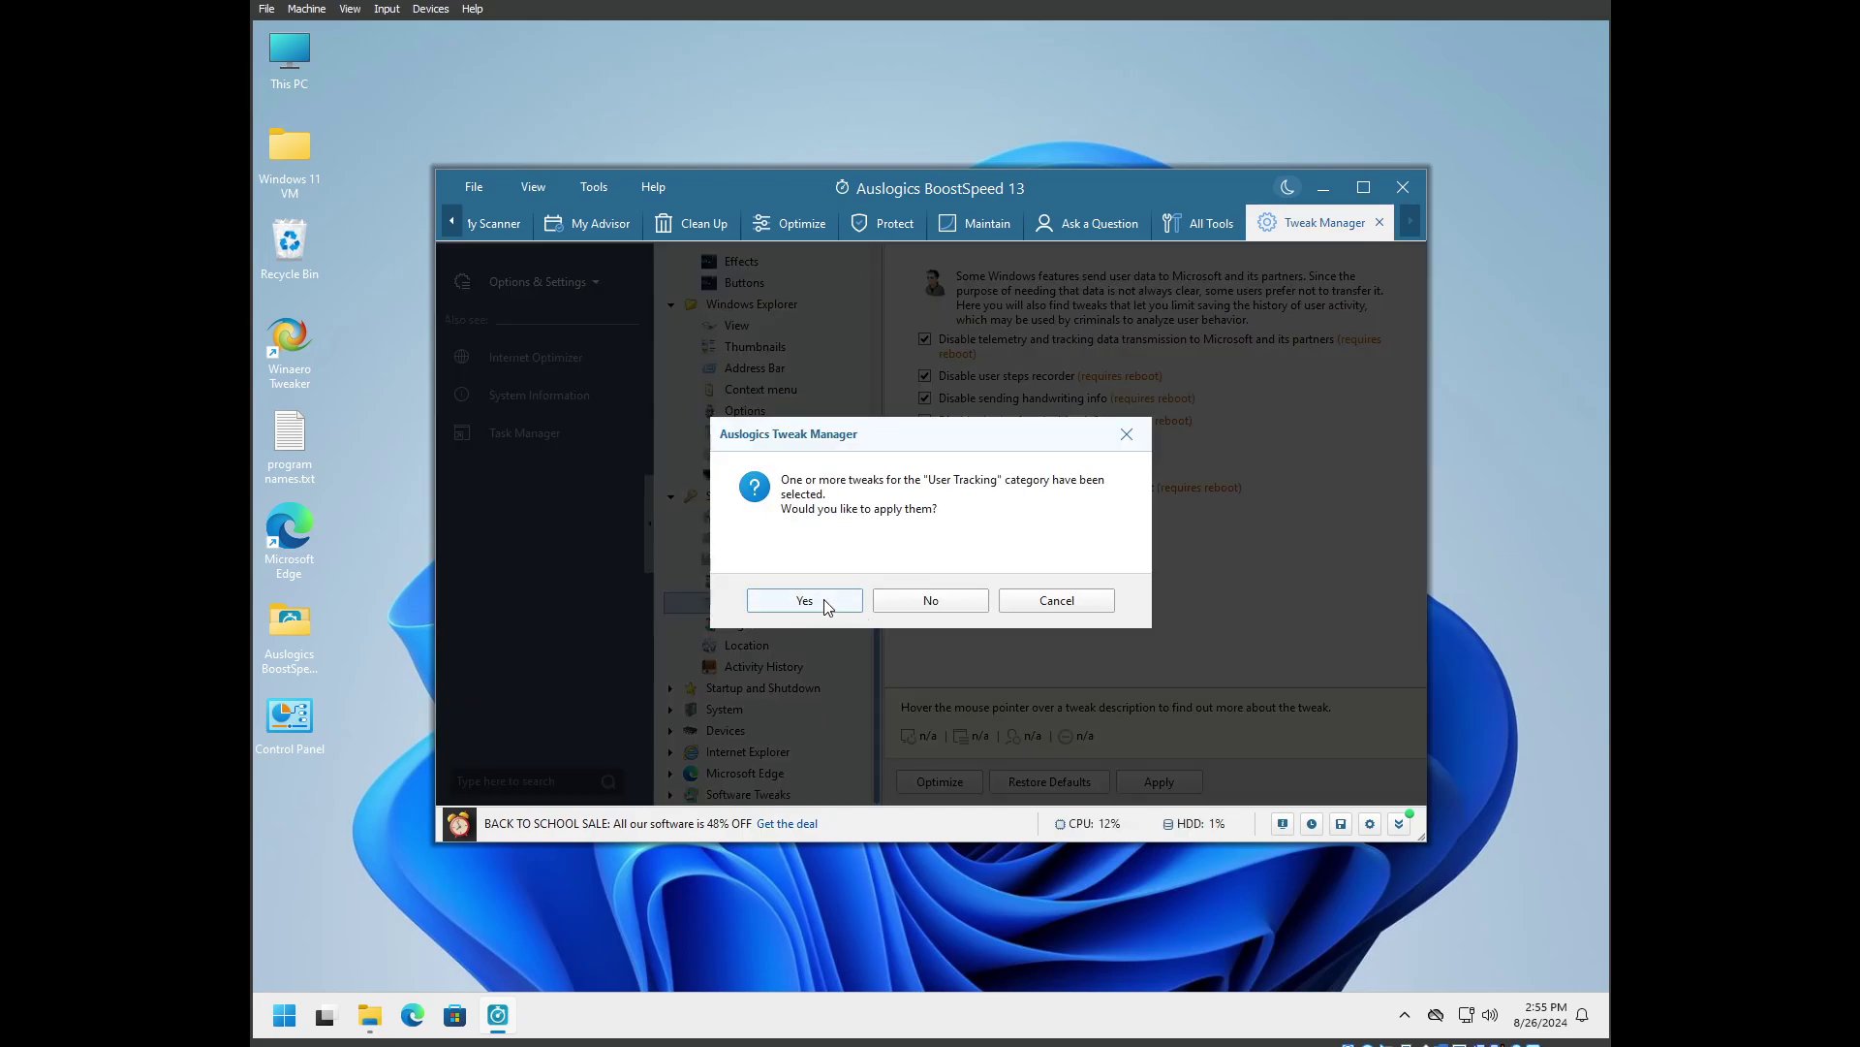
{"action": "left_click", "coordinate": [822, 606]}
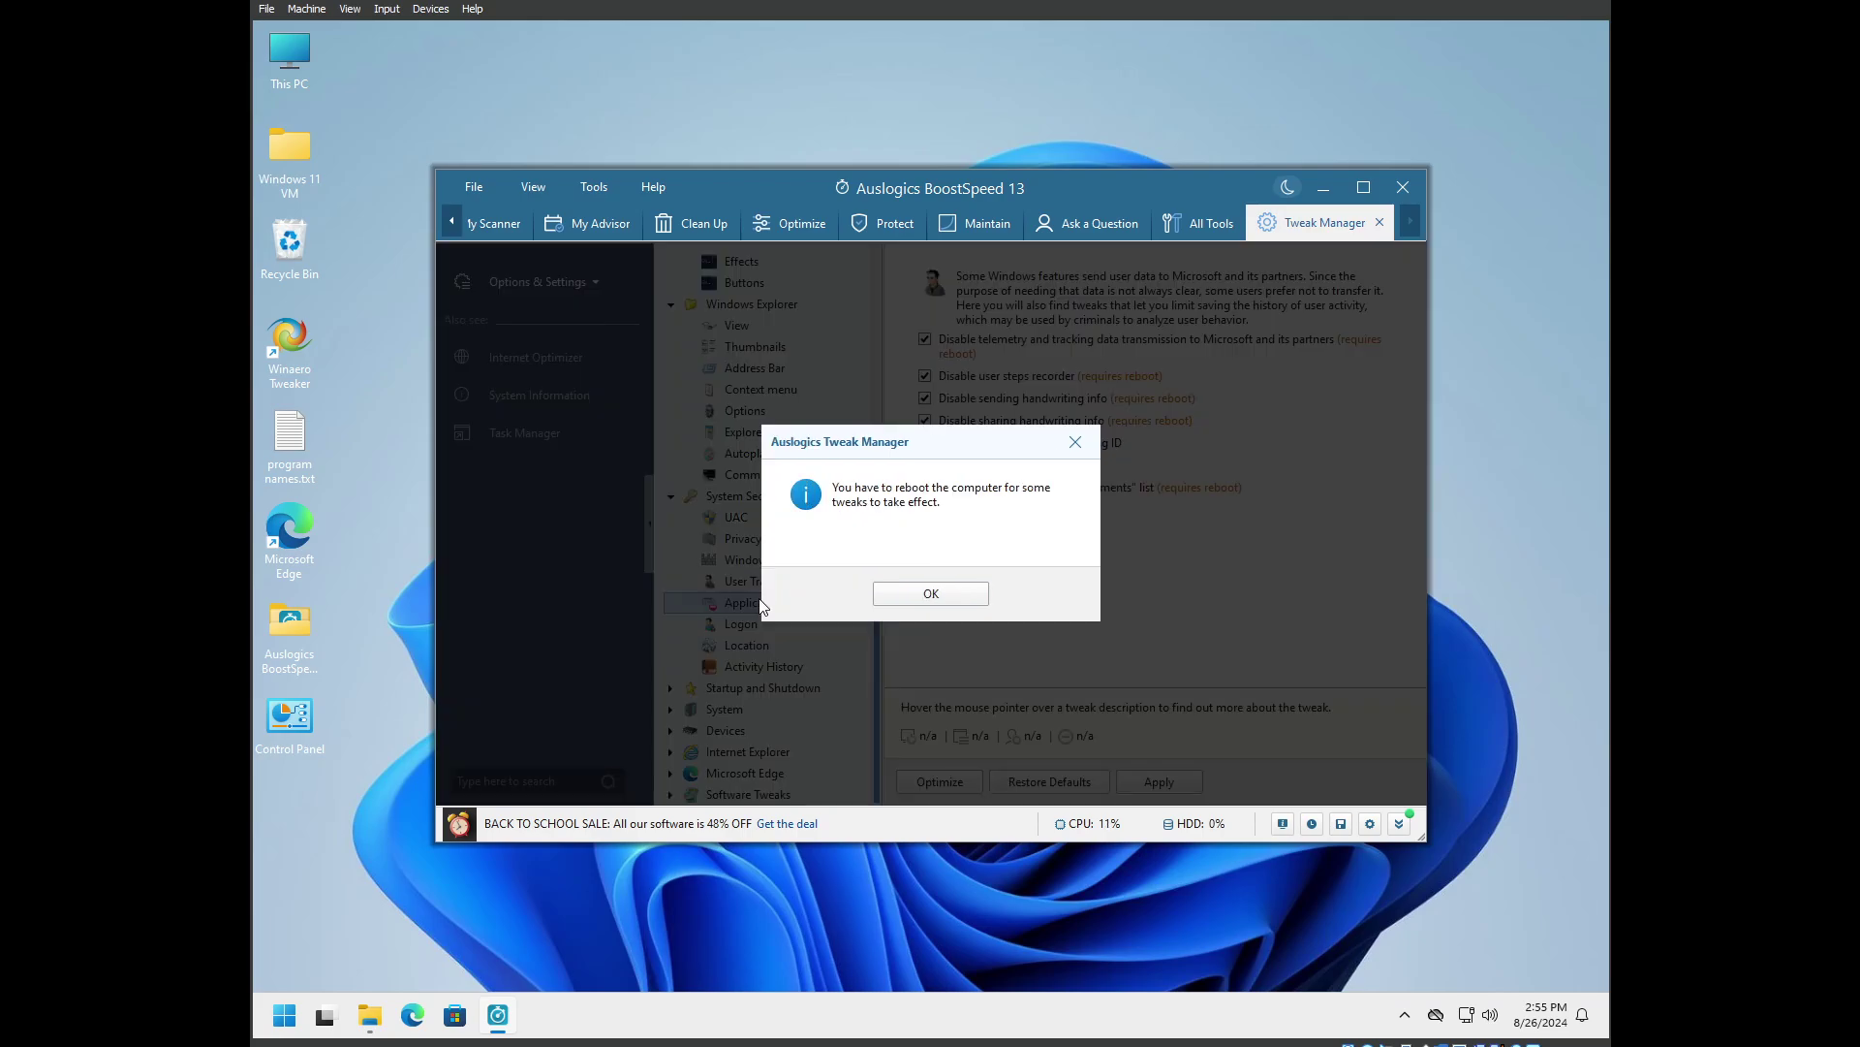
{"action": "left_click", "coordinate": [940, 598]}
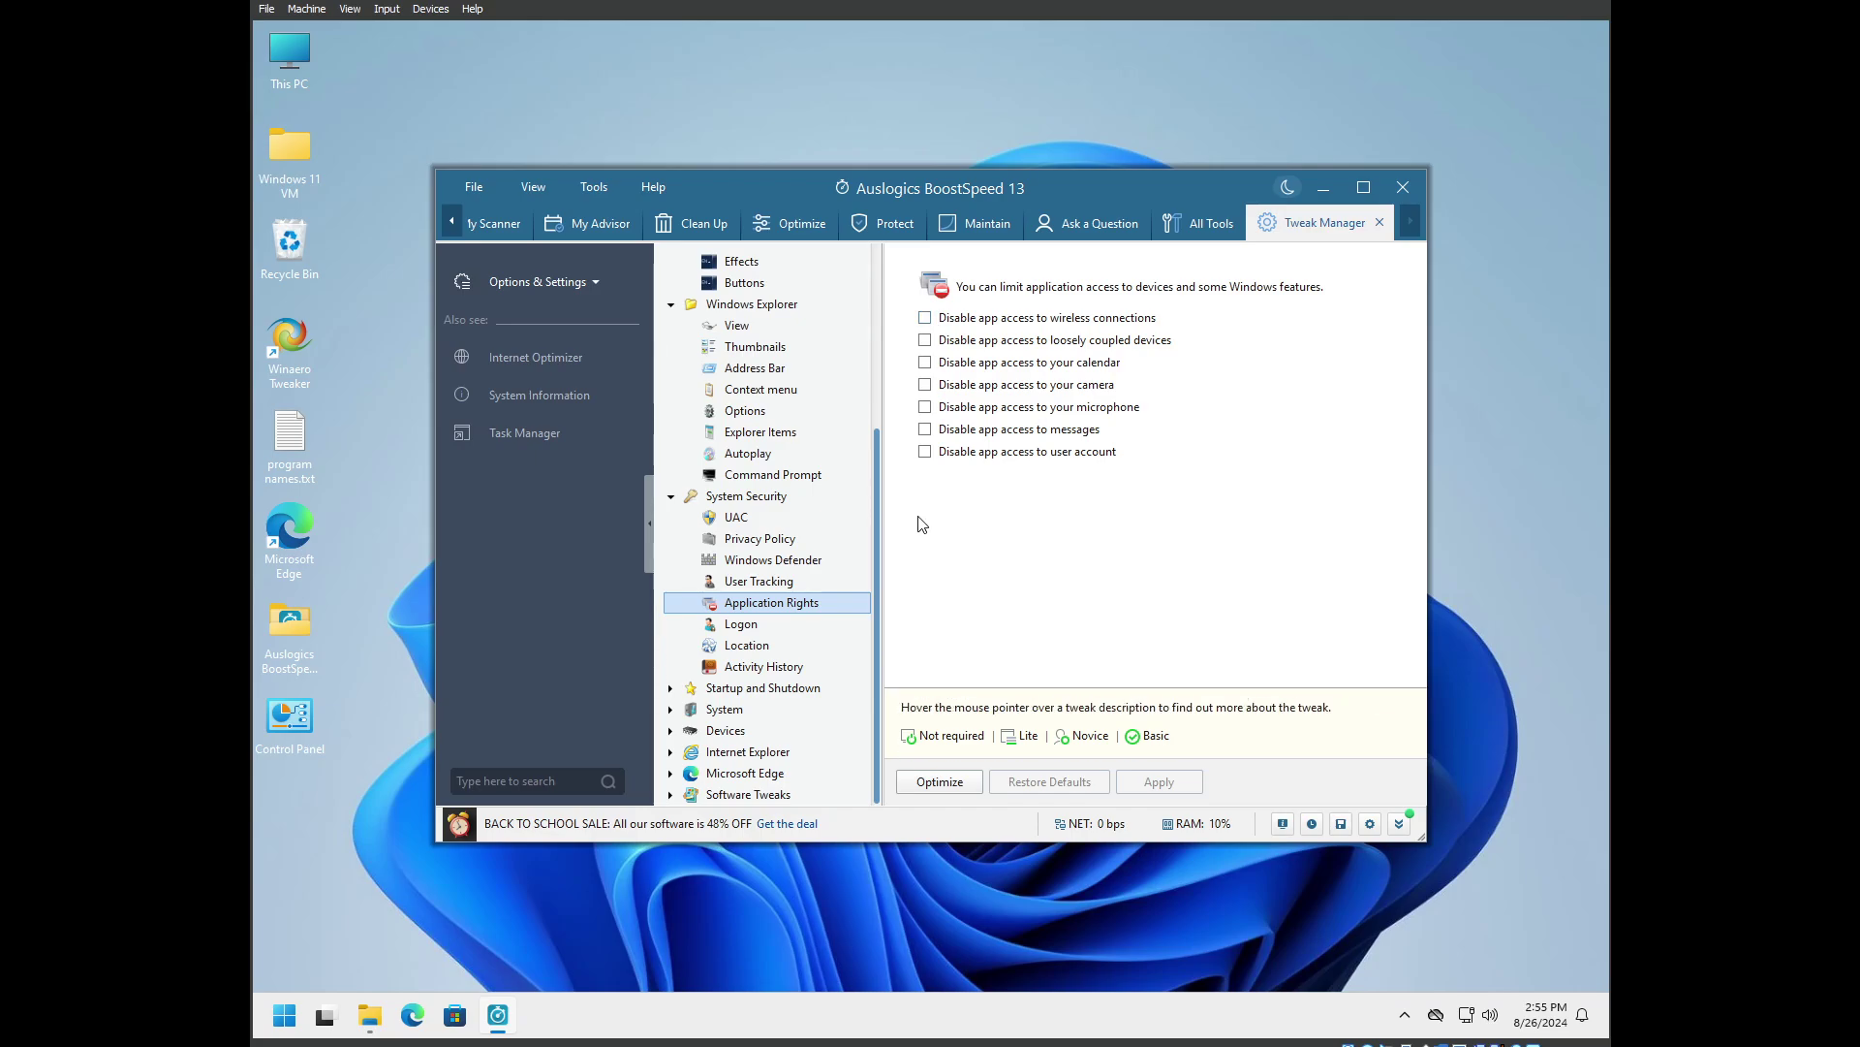
Disable the lock-screen camera and logon password storage in Logon, then apply the Logon tweaks
{"action": "left_click", "coordinate": [807, 625]}
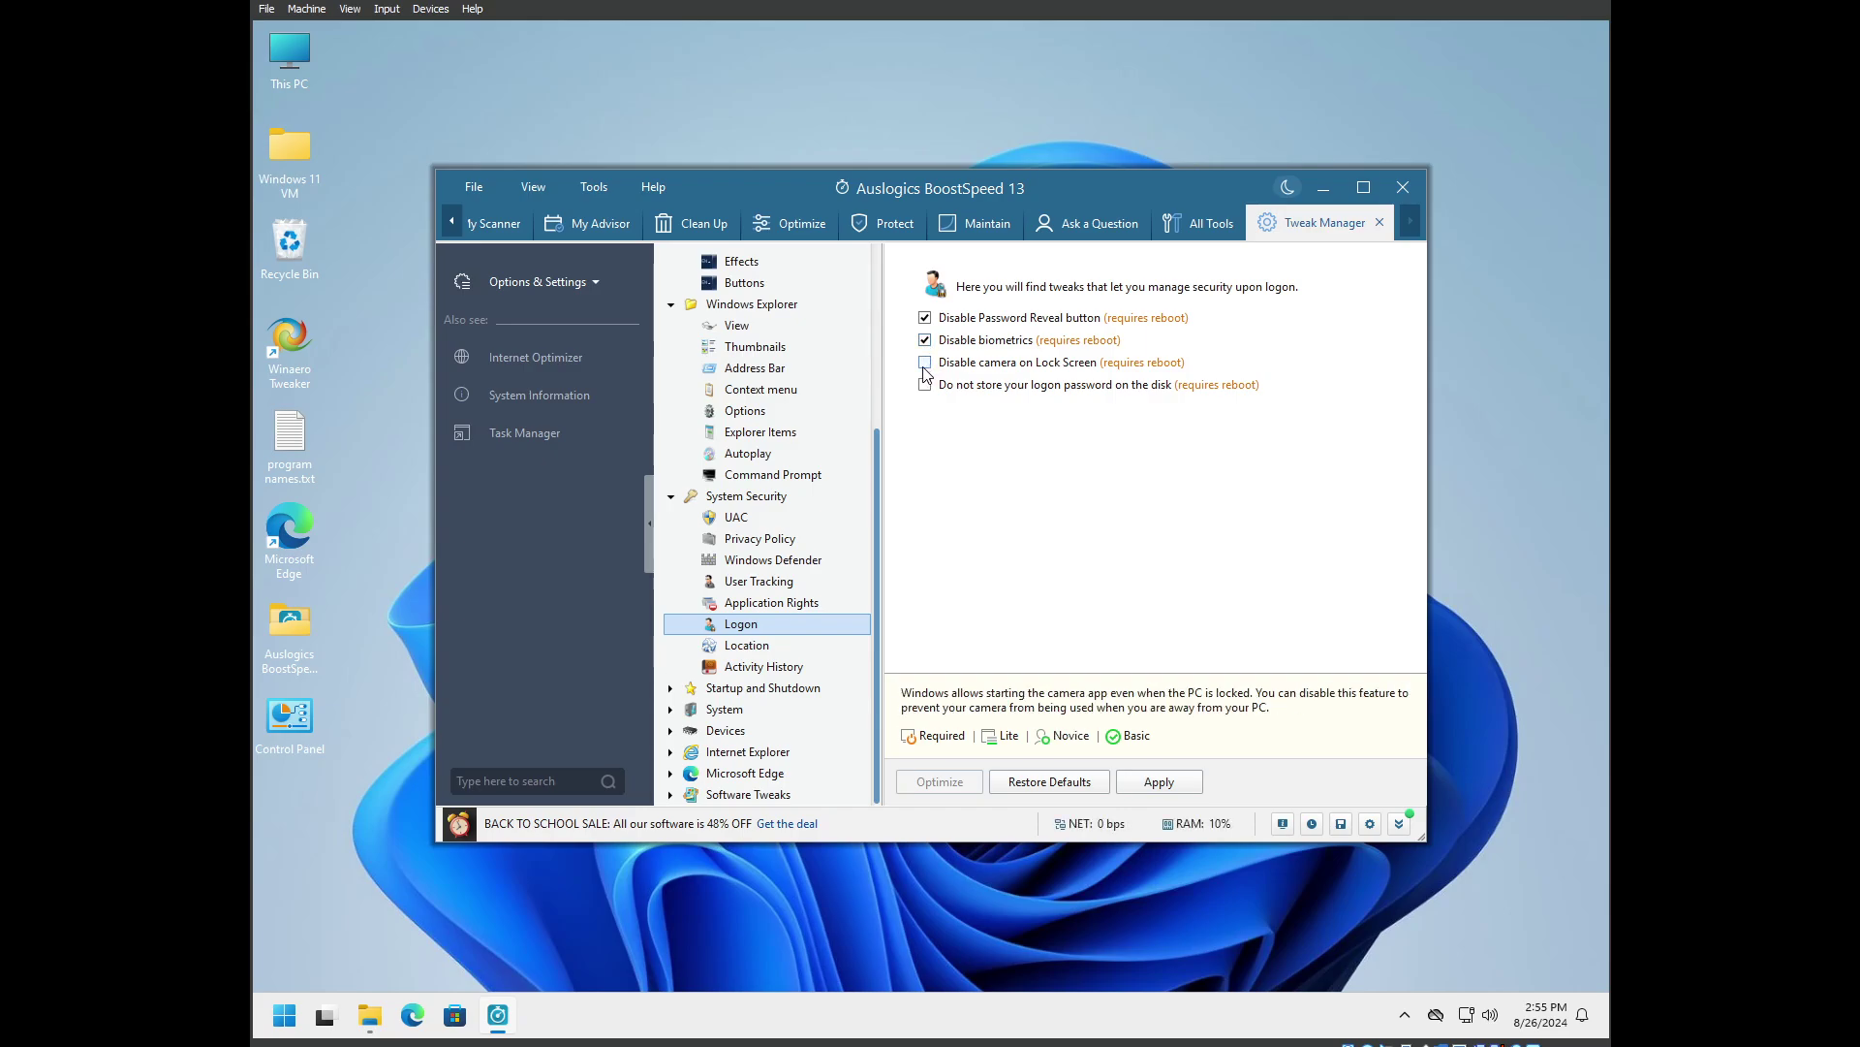
{"action": "left_click", "coordinate": [925, 364]}
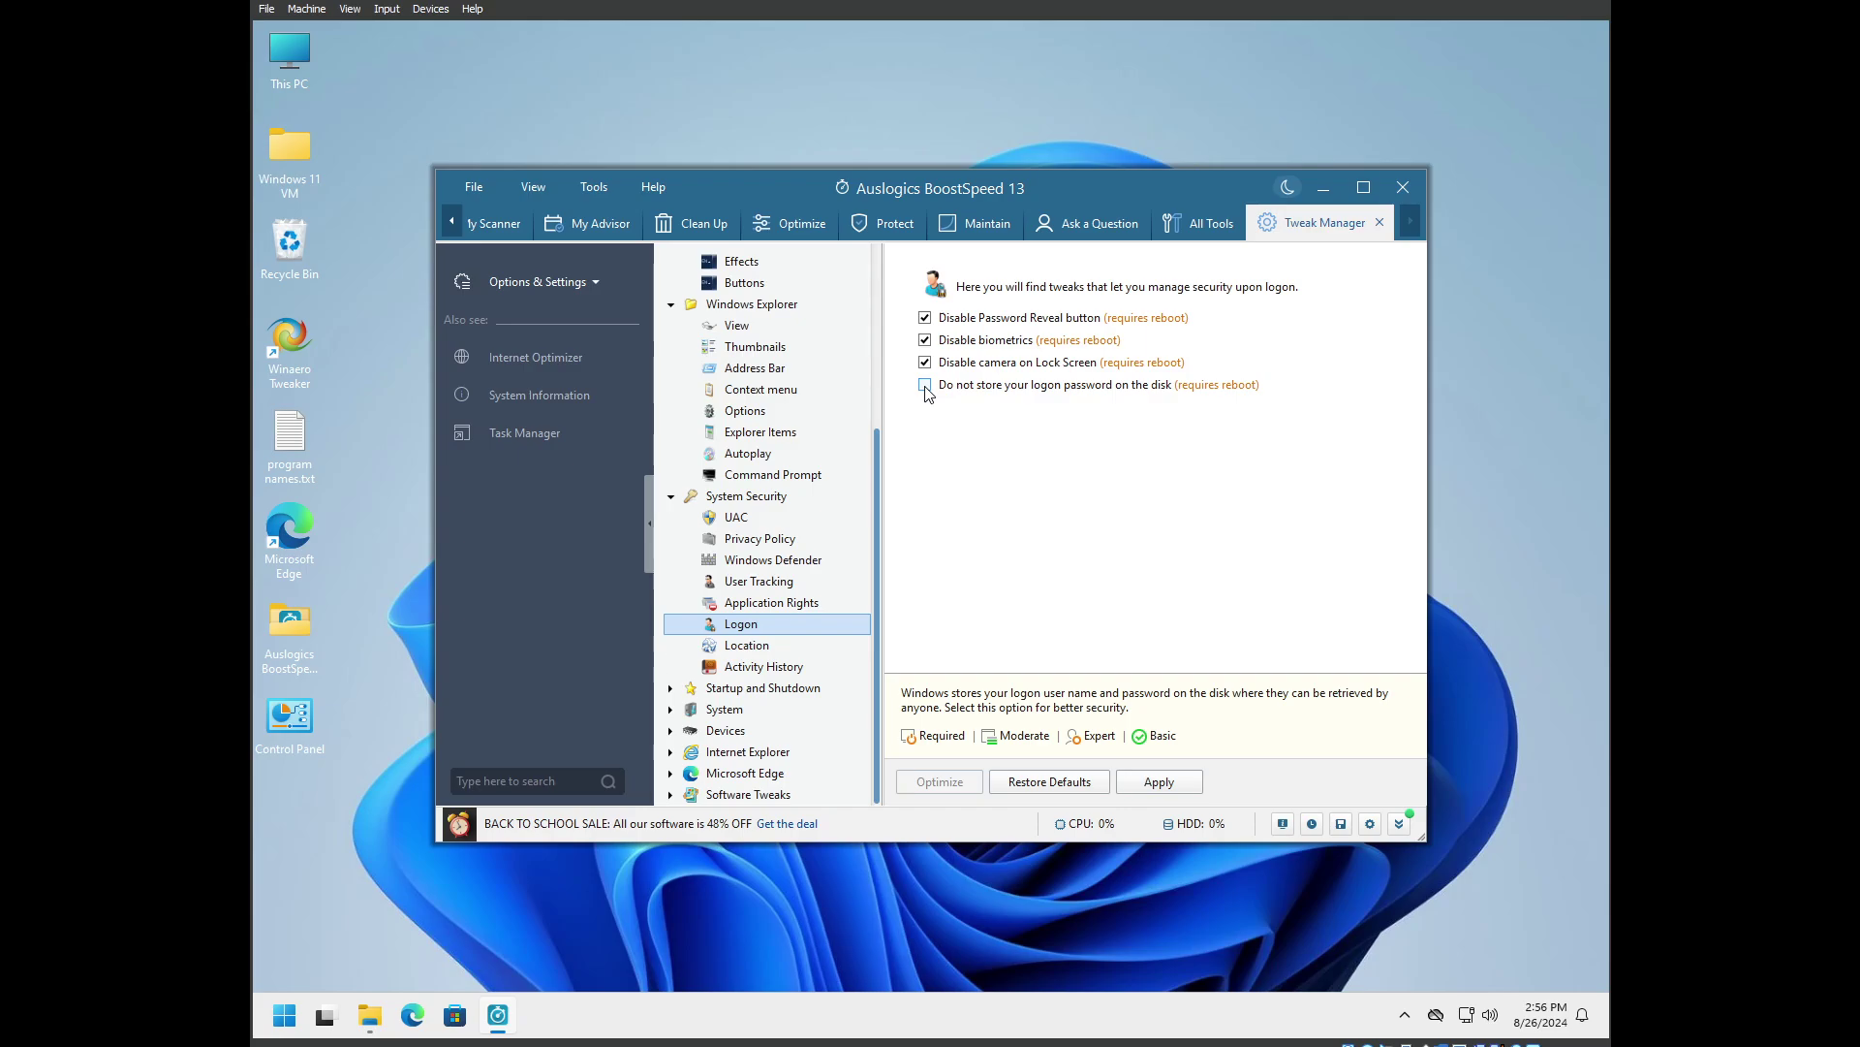
{"action": "left_click", "coordinate": [925, 387]}
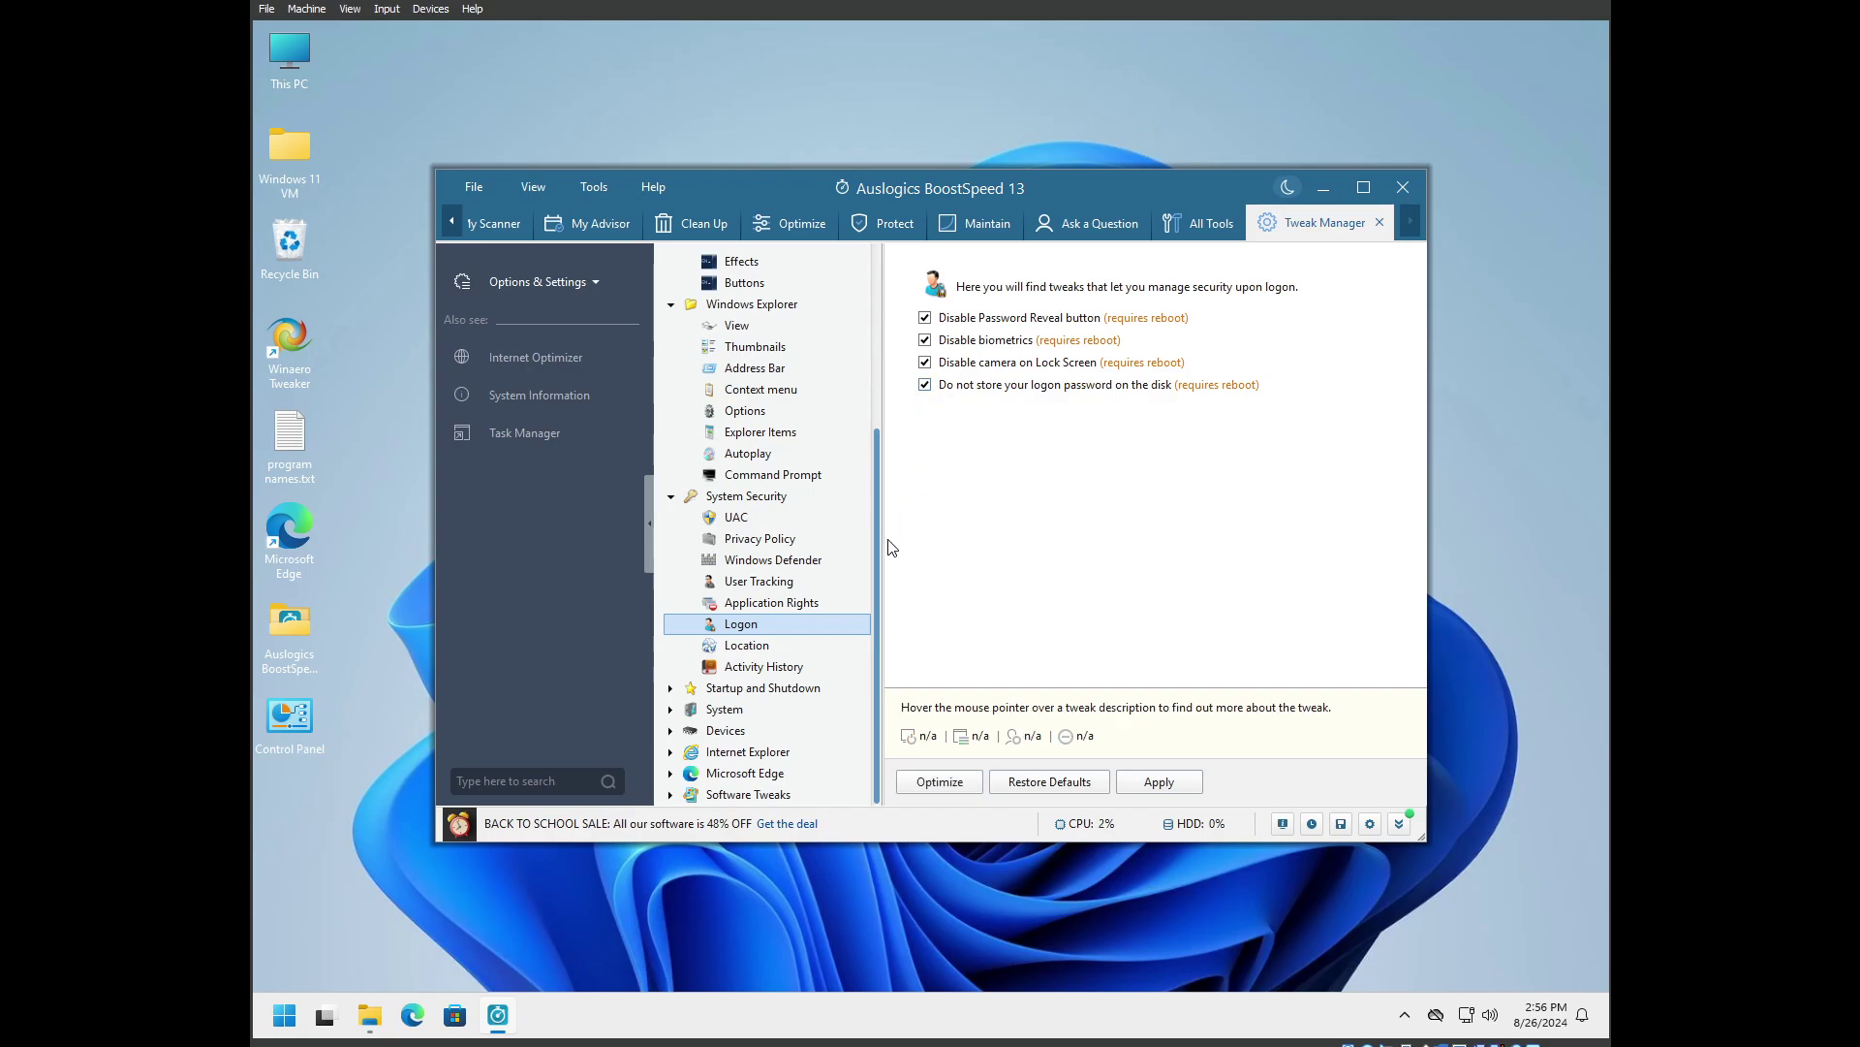
{"action": "left_click", "coordinate": [765, 648]}
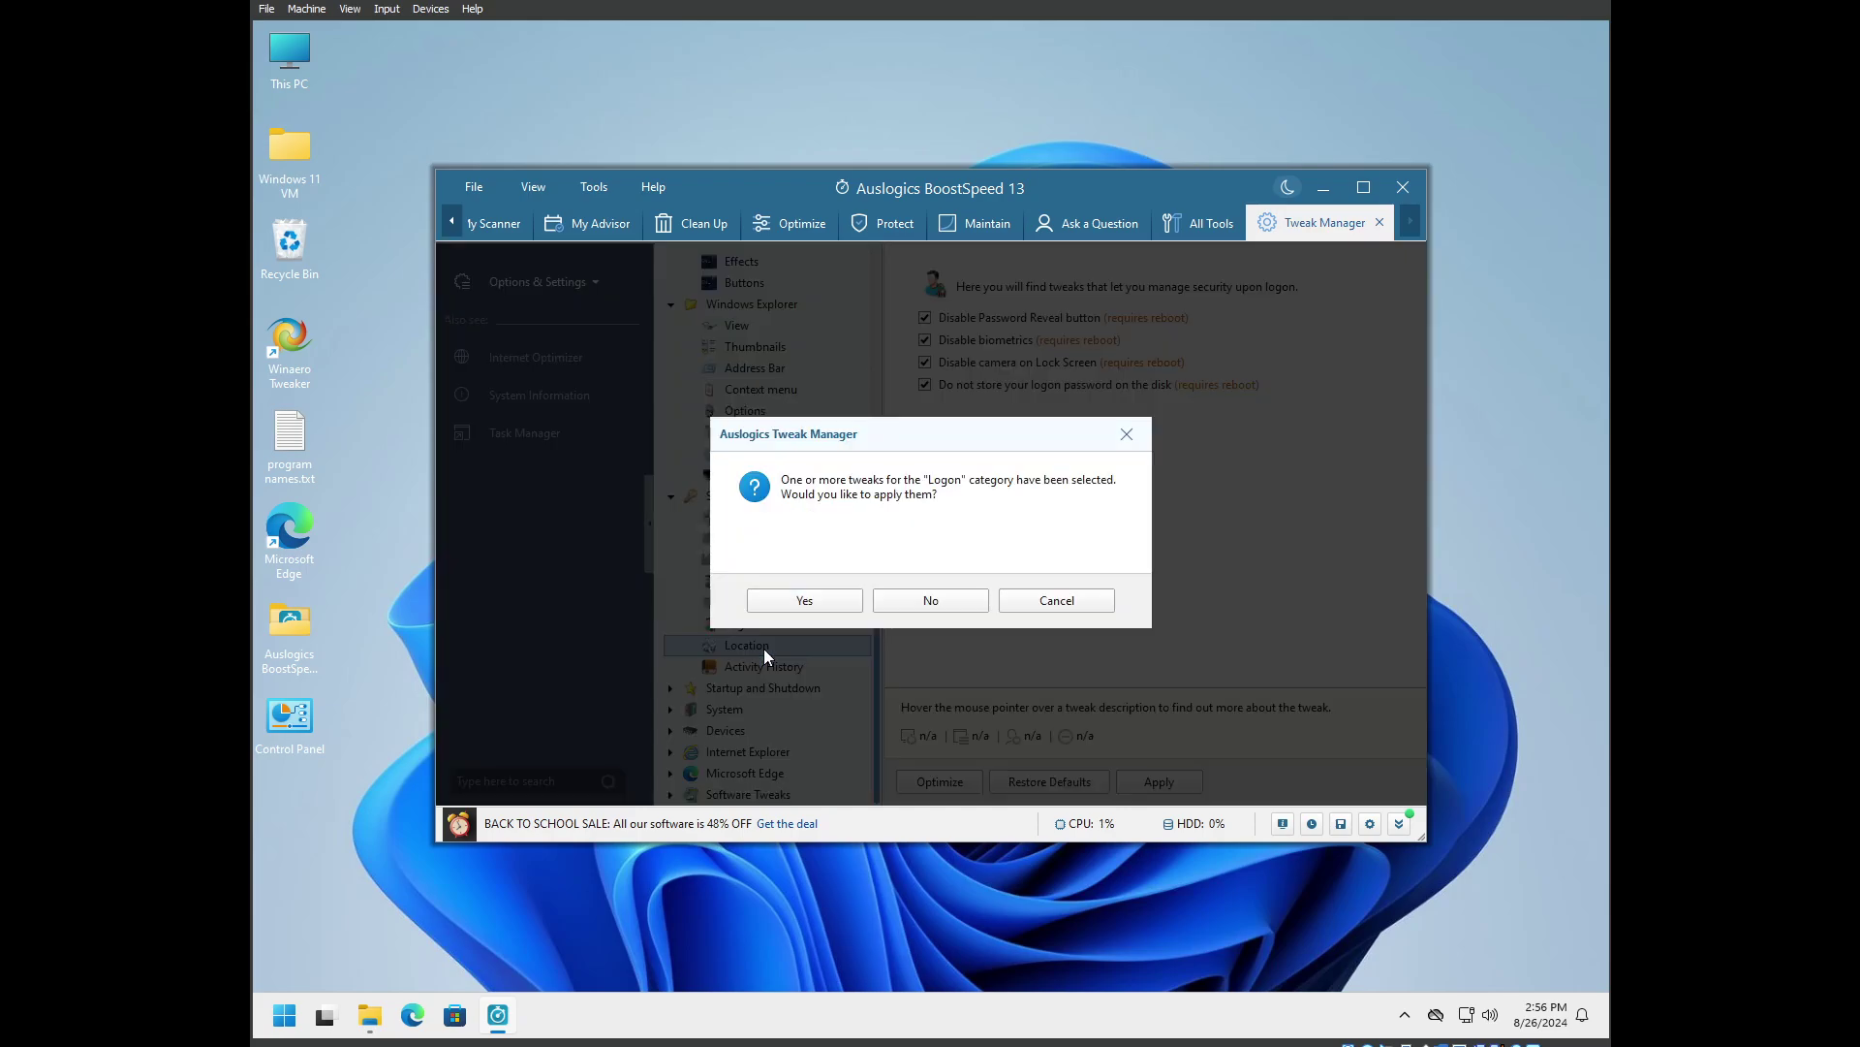
{"action": "left_click", "coordinate": [810, 602]}
{"action": "left_click", "coordinate": [907, 600]}
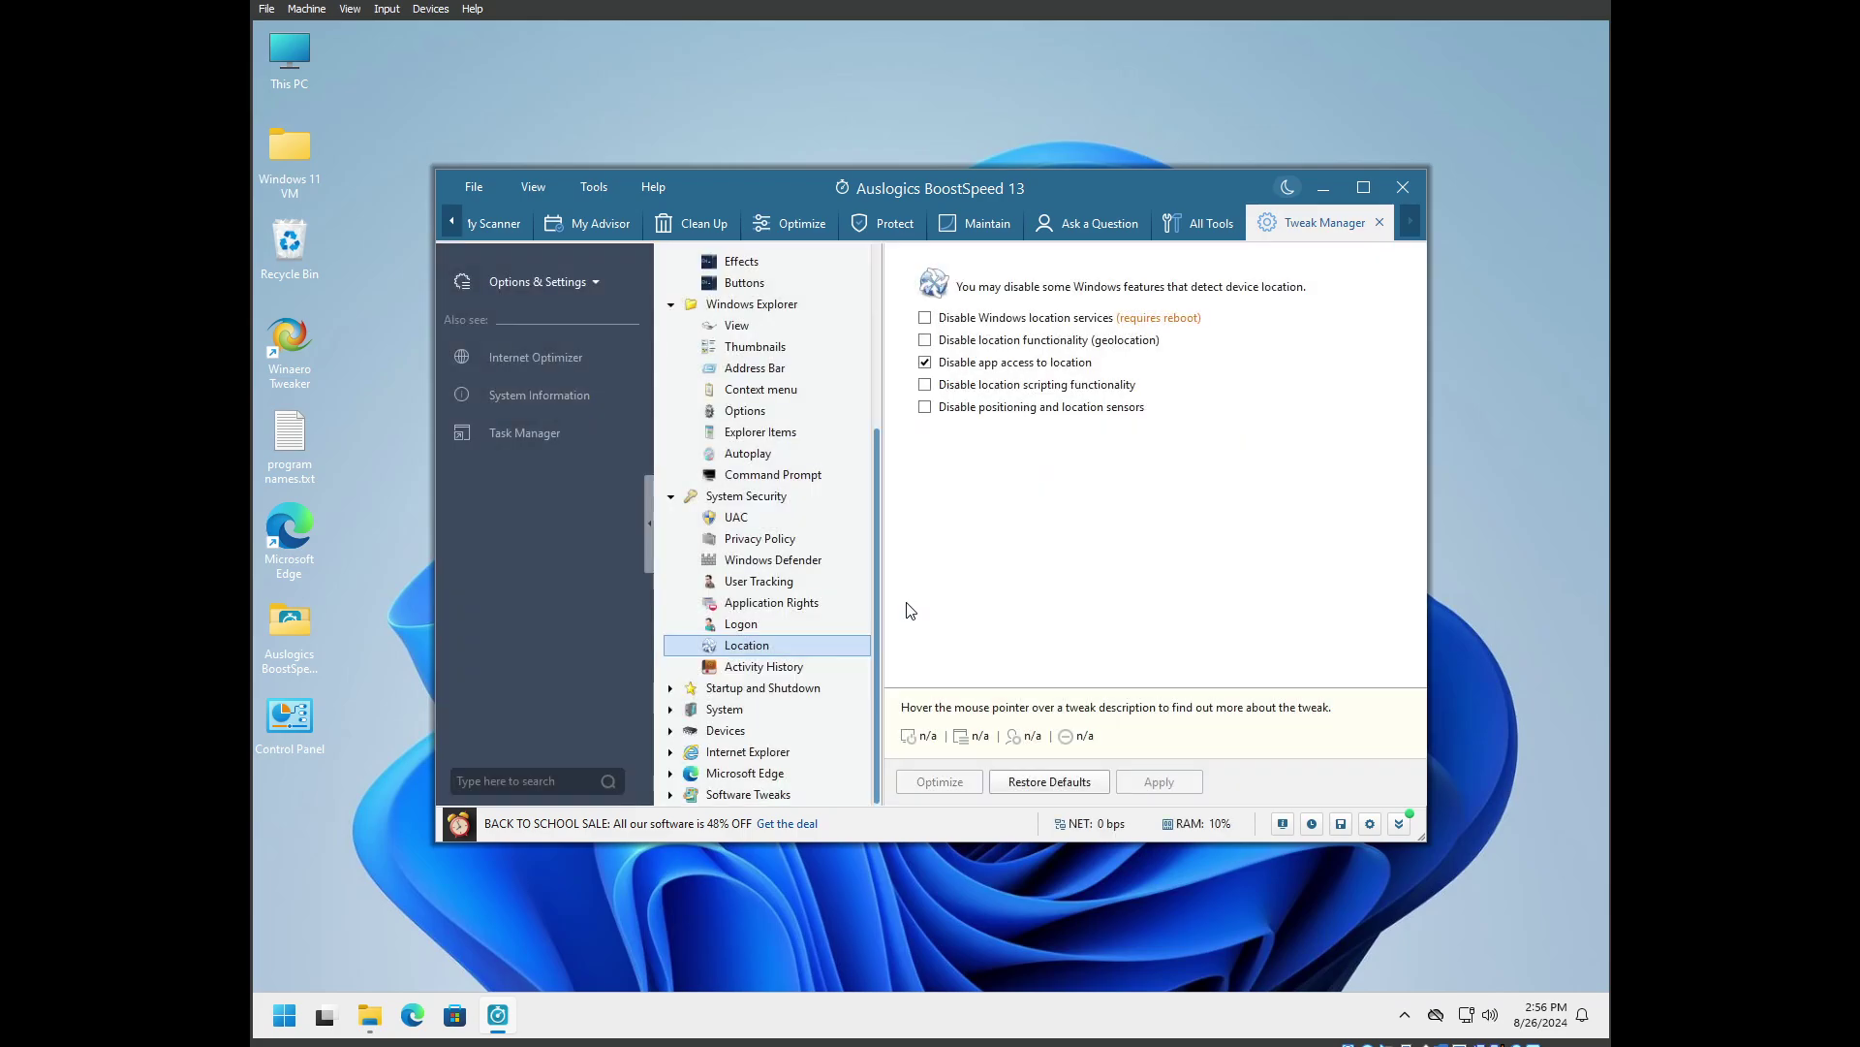
Disable location services, geolocation, location scripting and positioning sensors, and apply the Location tweaks
{"action": "left_click", "coordinate": [801, 667]}
{"action": "left_click", "coordinate": [781, 644]}
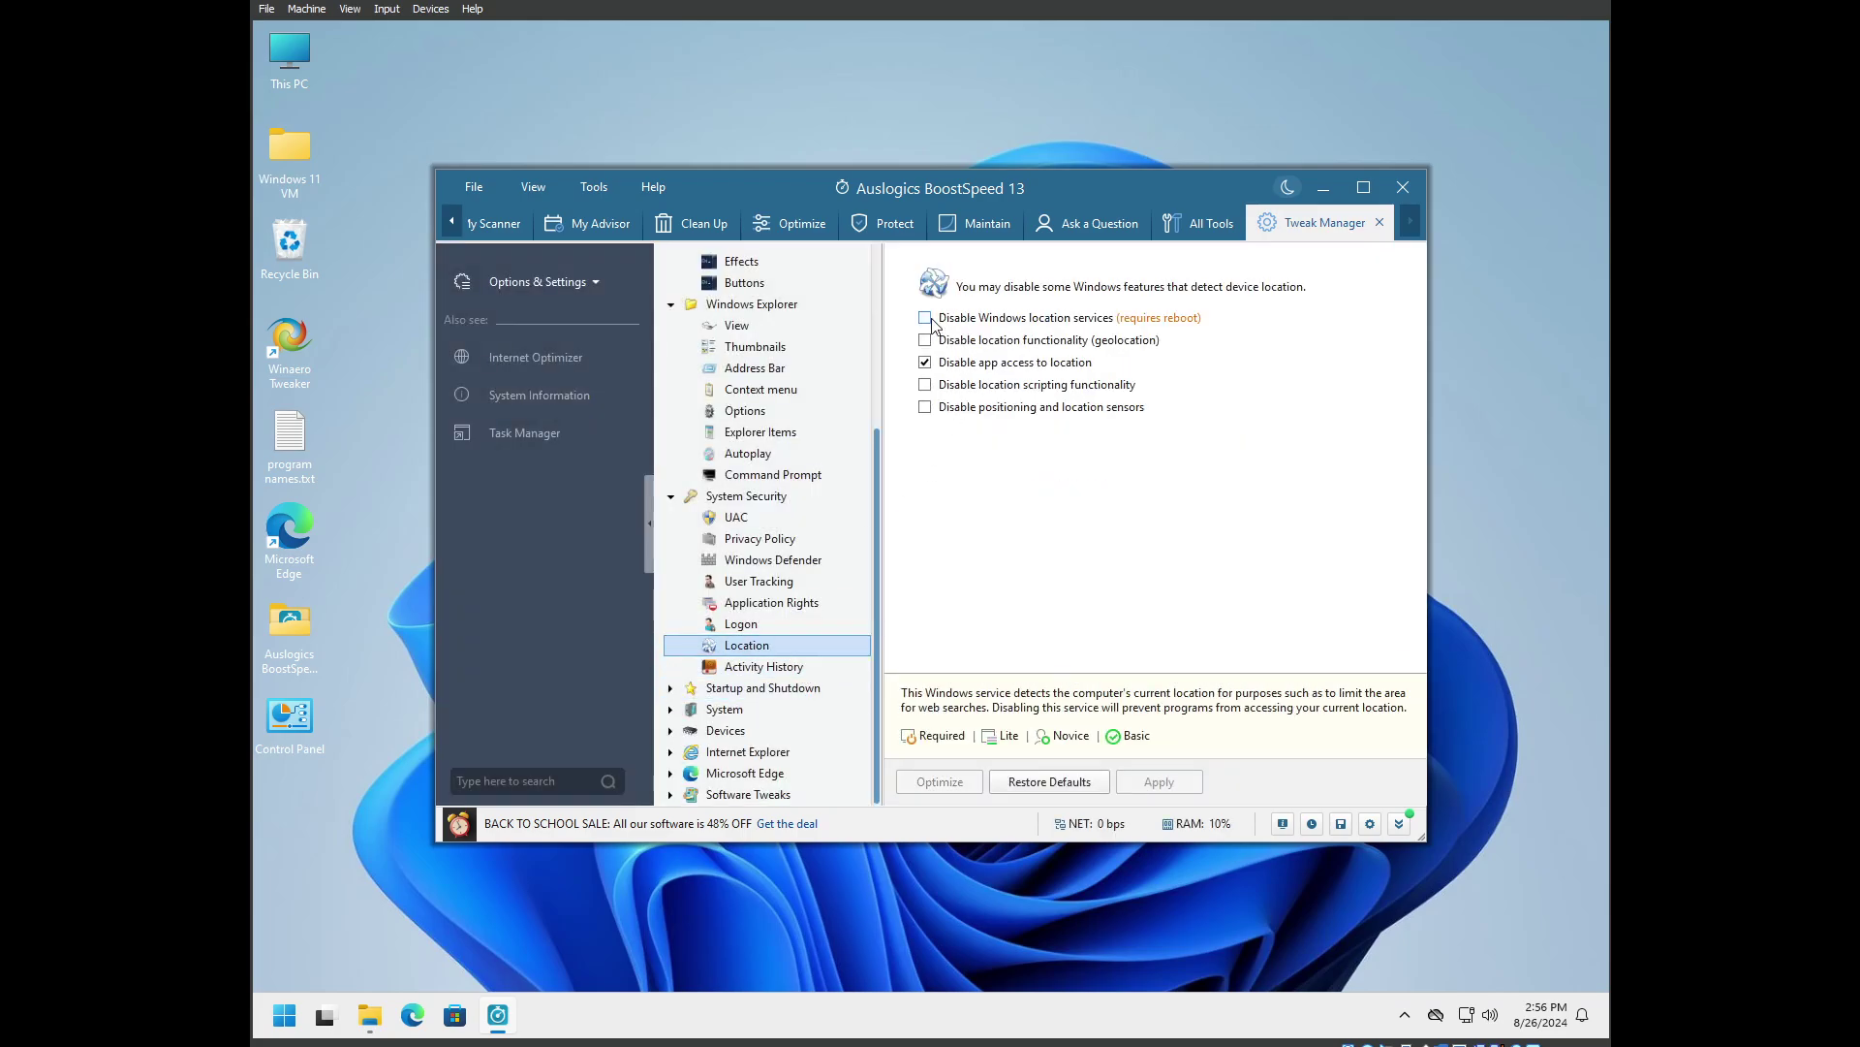
{"action": "left_click", "coordinate": [926, 318]}
{"action": "left_click", "coordinate": [925, 341]}
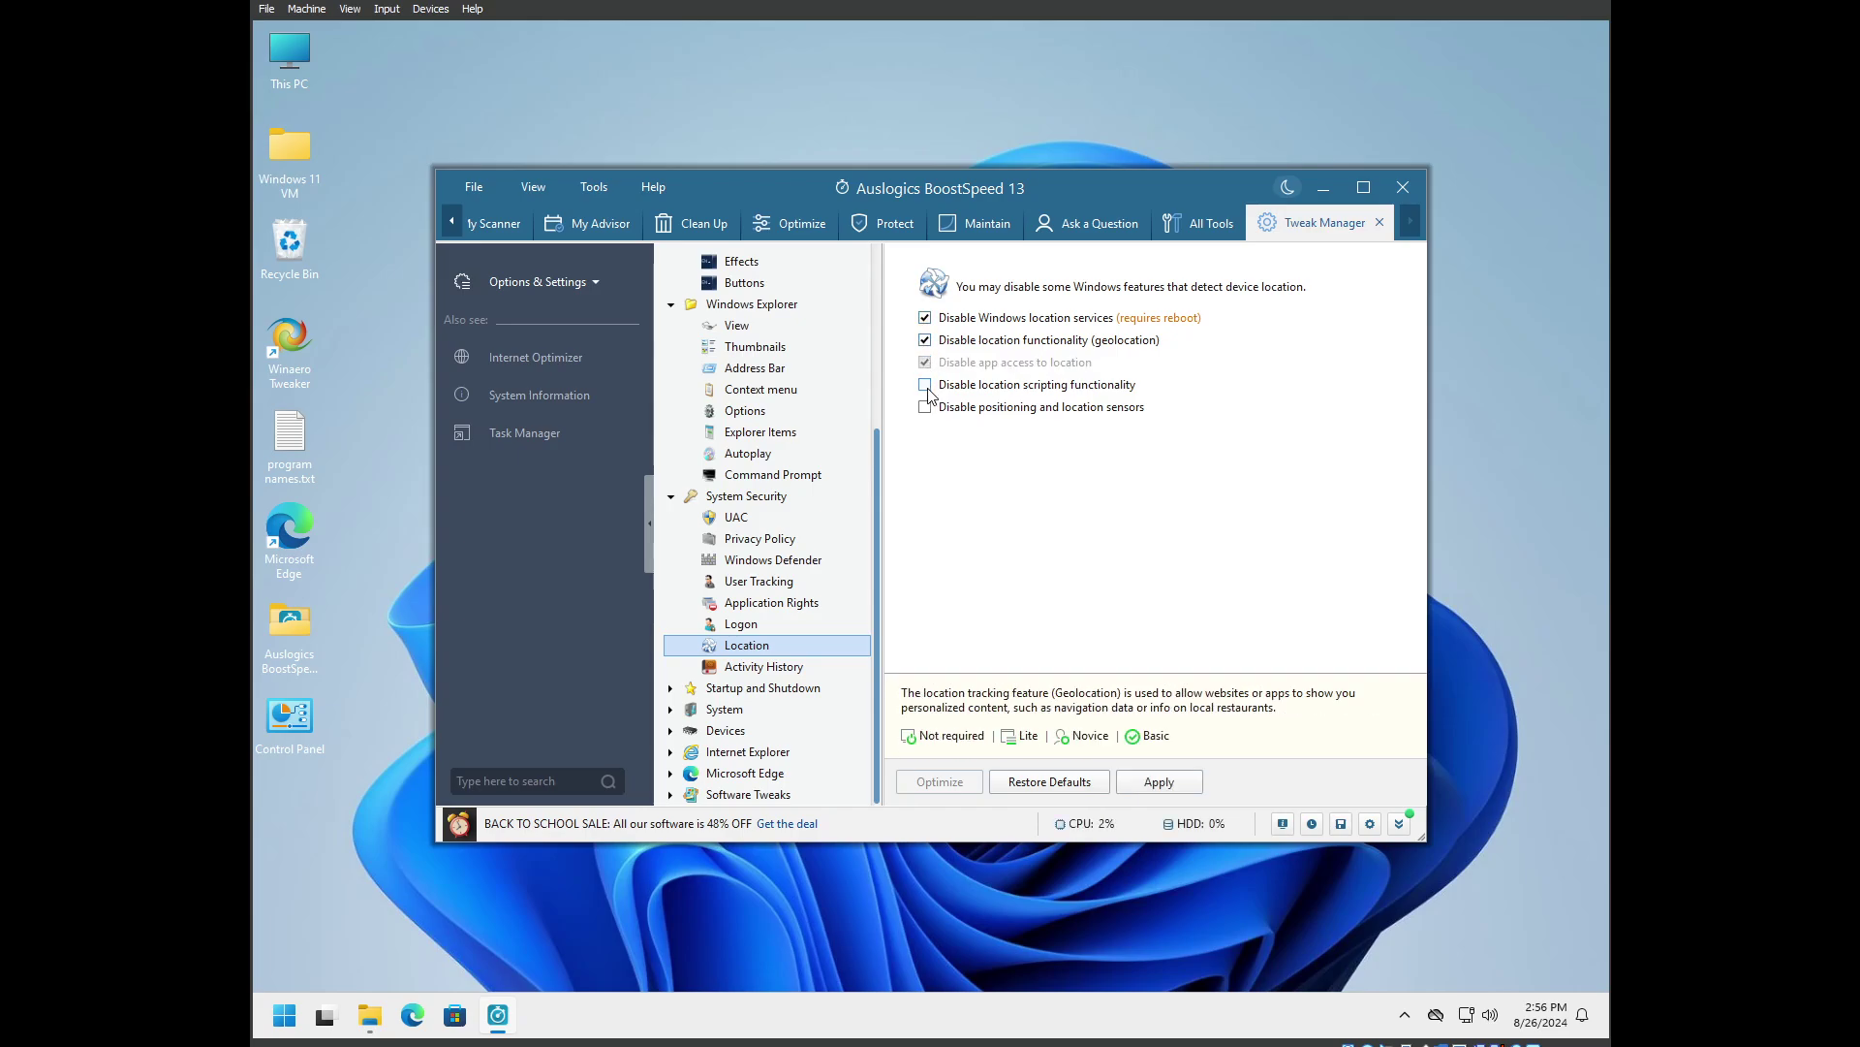
{"action": "left_click", "coordinate": [926, 385]}
{"action": "left_click", "coordinate": [926, 407]}
{"action": "left_click", "coordinate": [805, 661]}
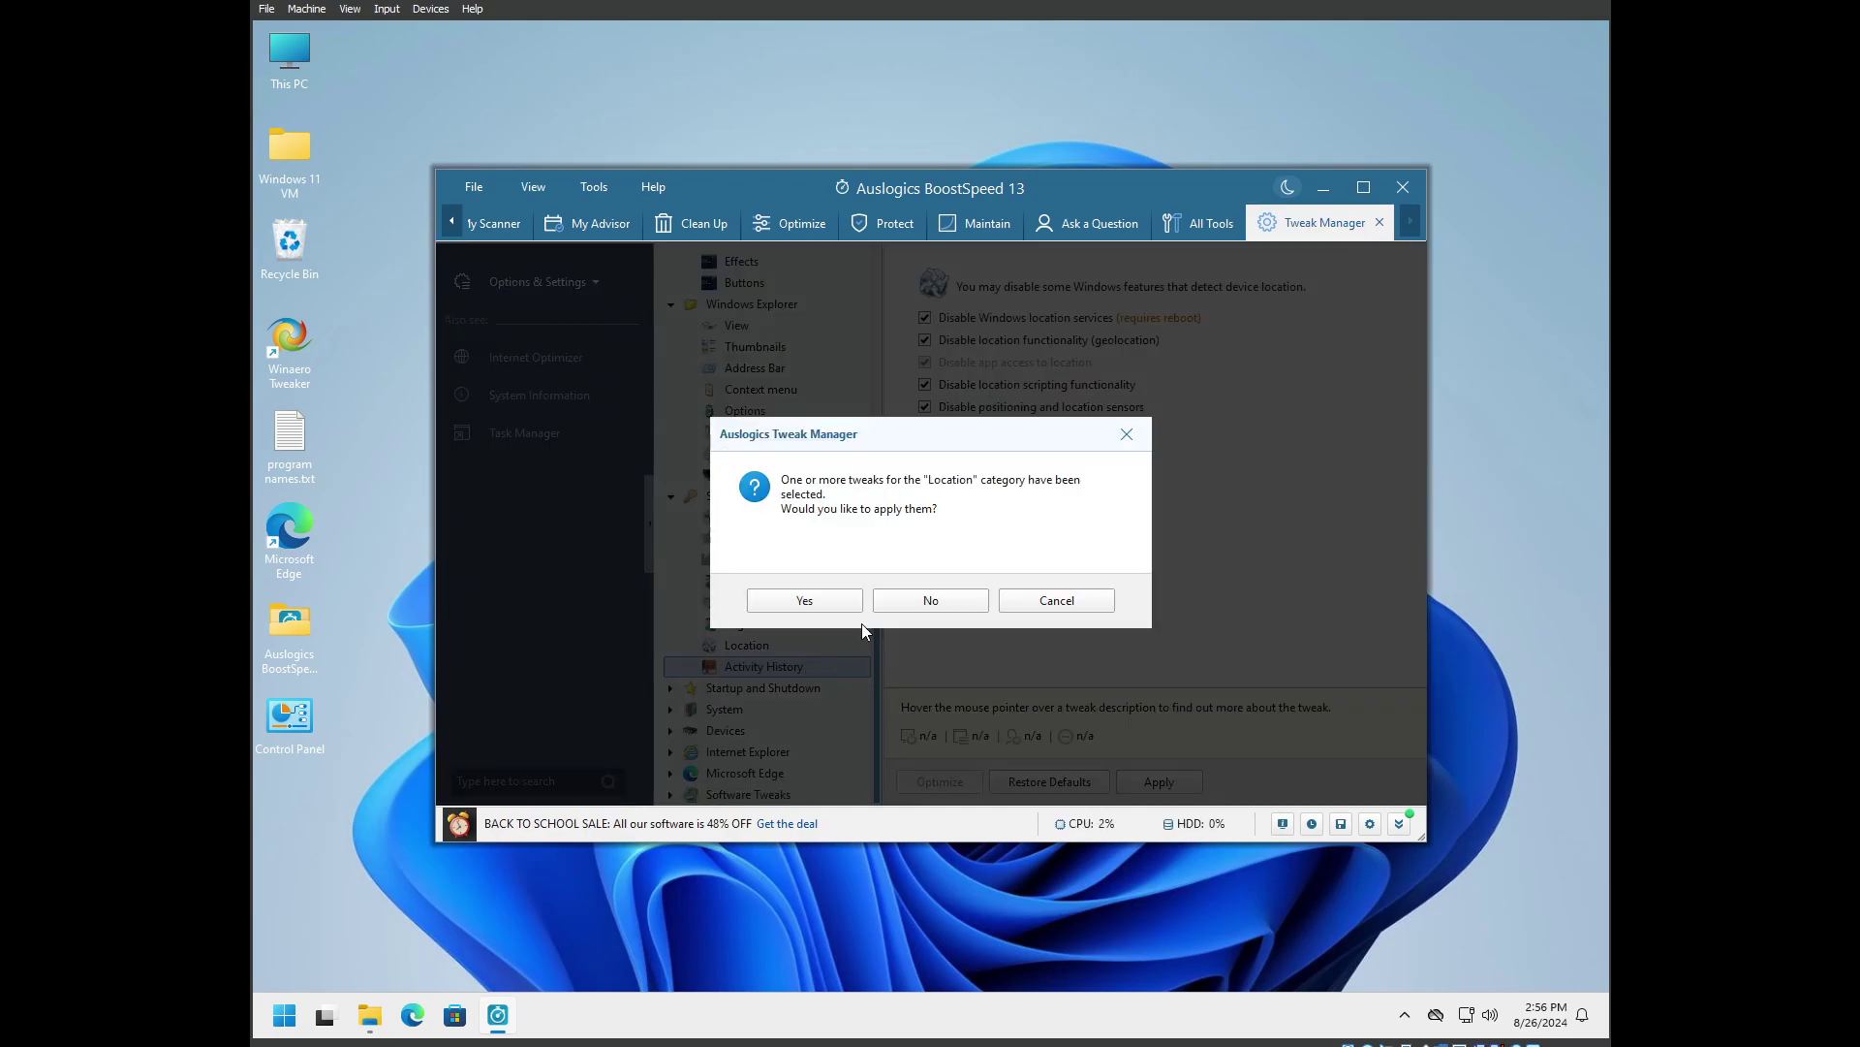
{"action": "left_click", "coordinate": [825, 603]}
{"action": "left_click", "coordinate": [931, 595]}
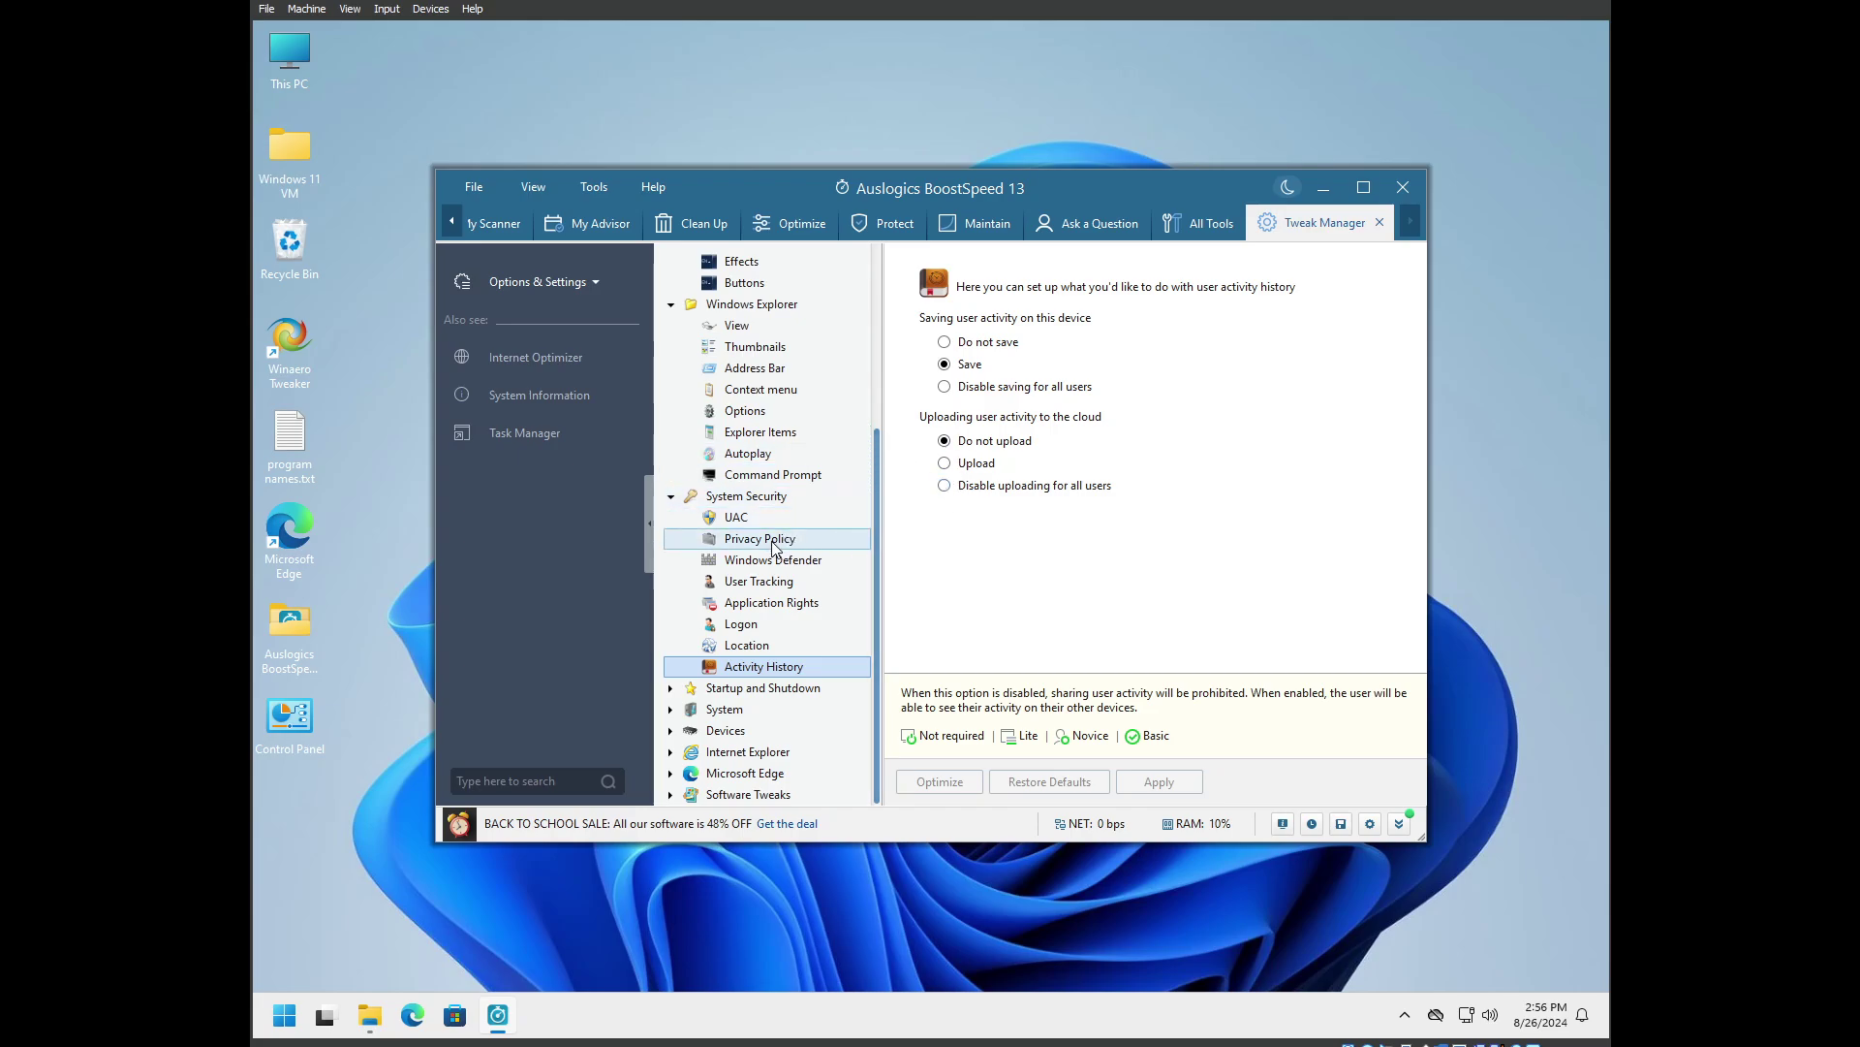
Expand Startup and Shutdown and untick Disable Windows startup sound in the Startup tweaks
{"action": "left_click", "coordinate": [671, 495]}
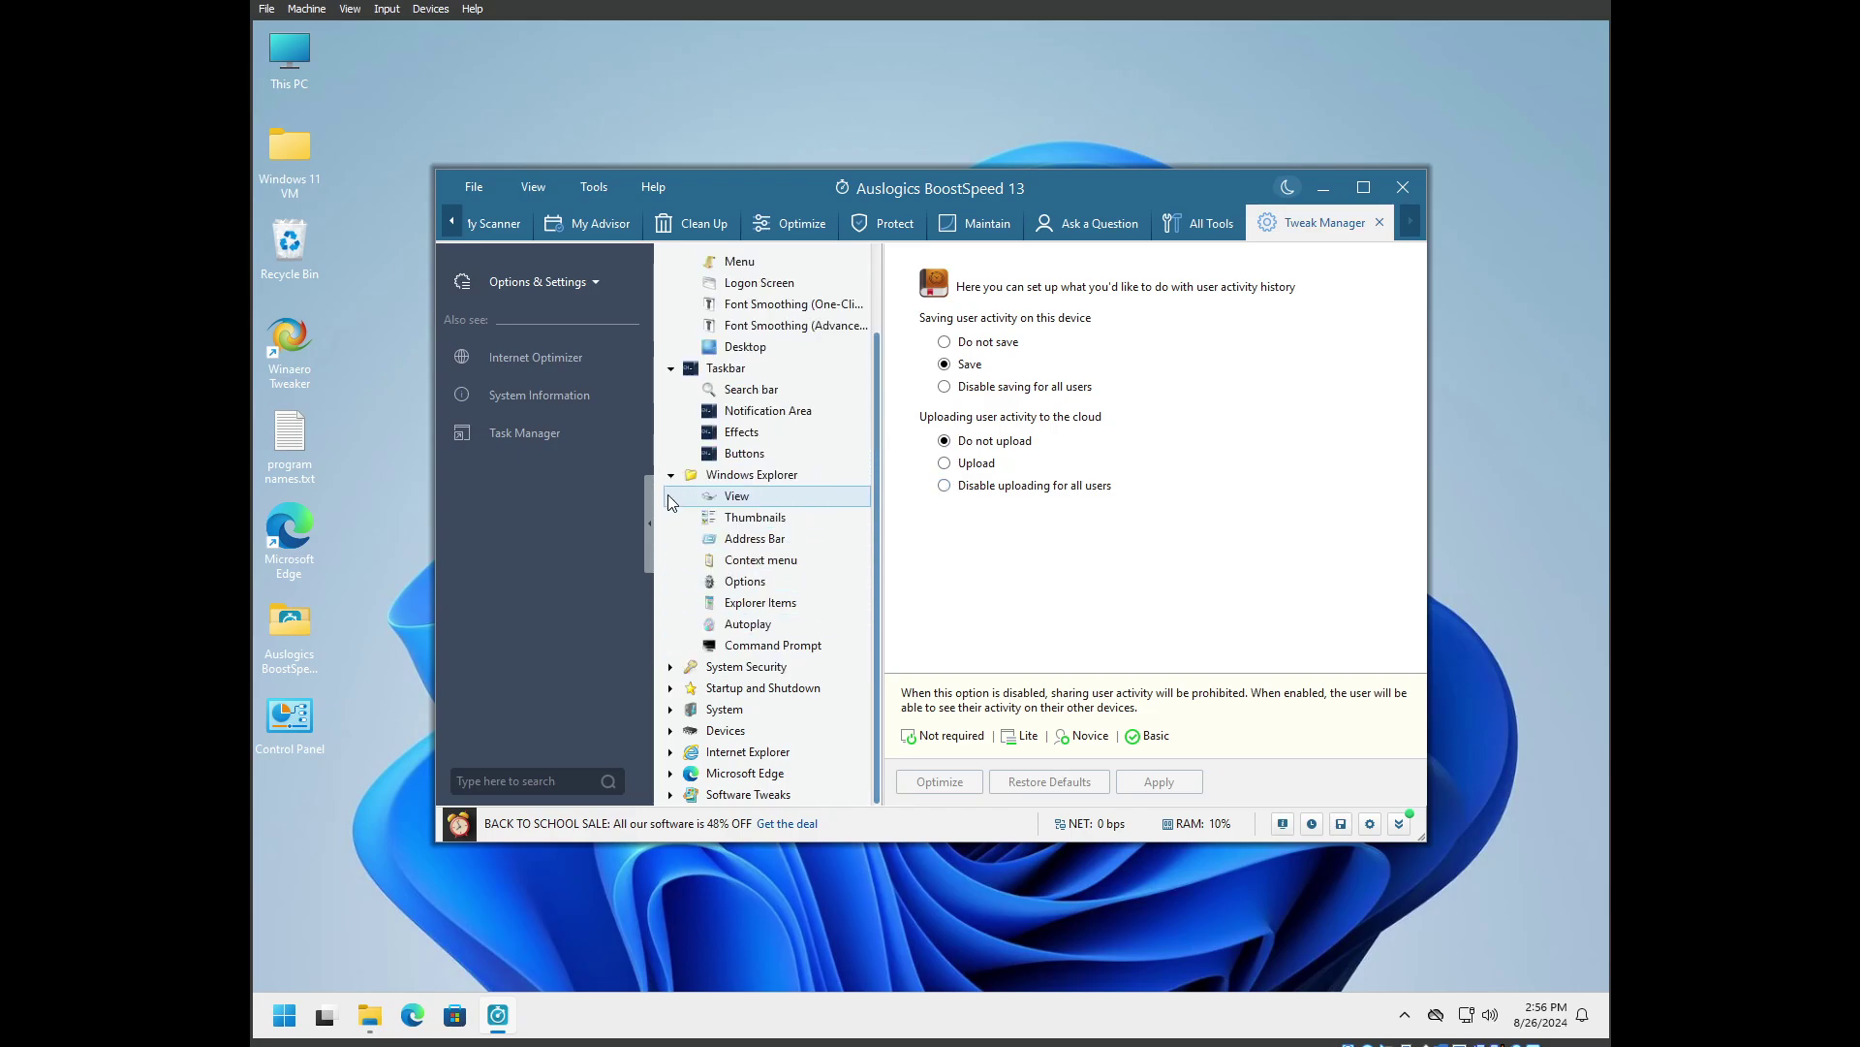
{"action": "left_click", "coordinate": [671, 666]}
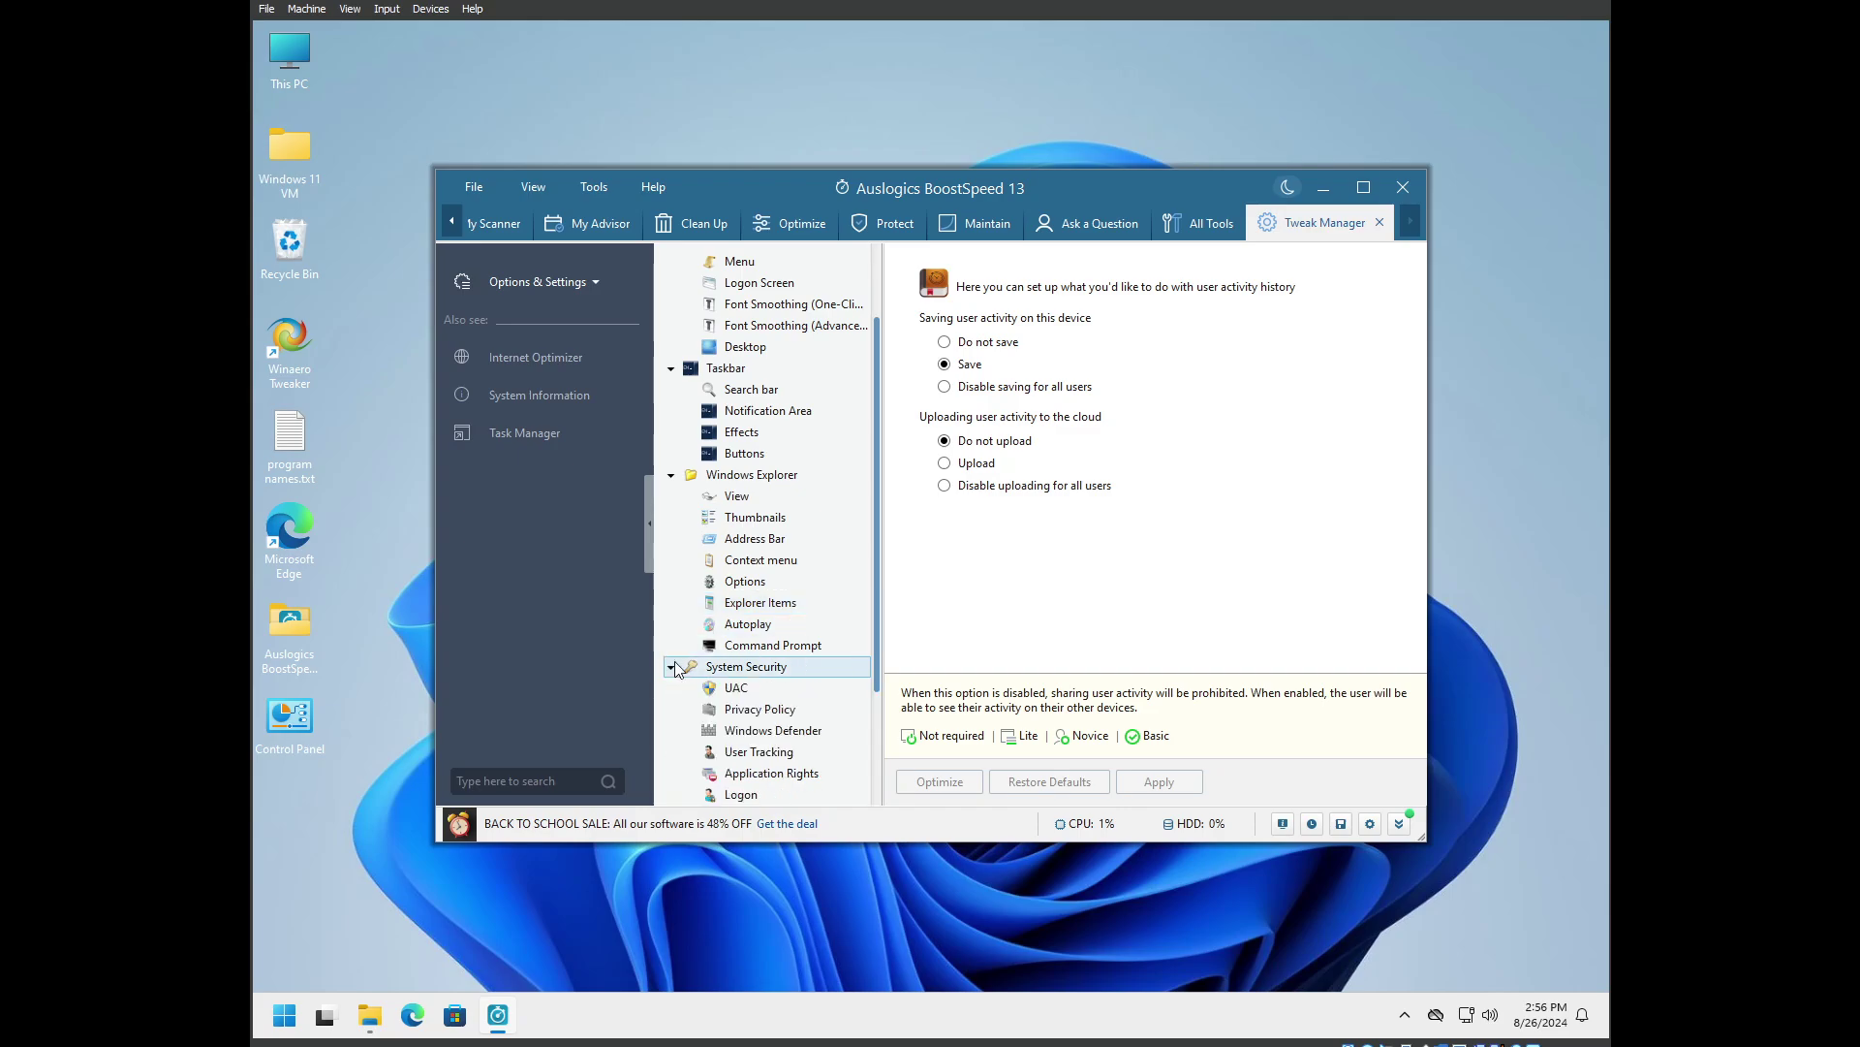
{"action": "scroll", "coordinate": [713, 598], "scroll_direction": "down", "scroll_amount": 2}
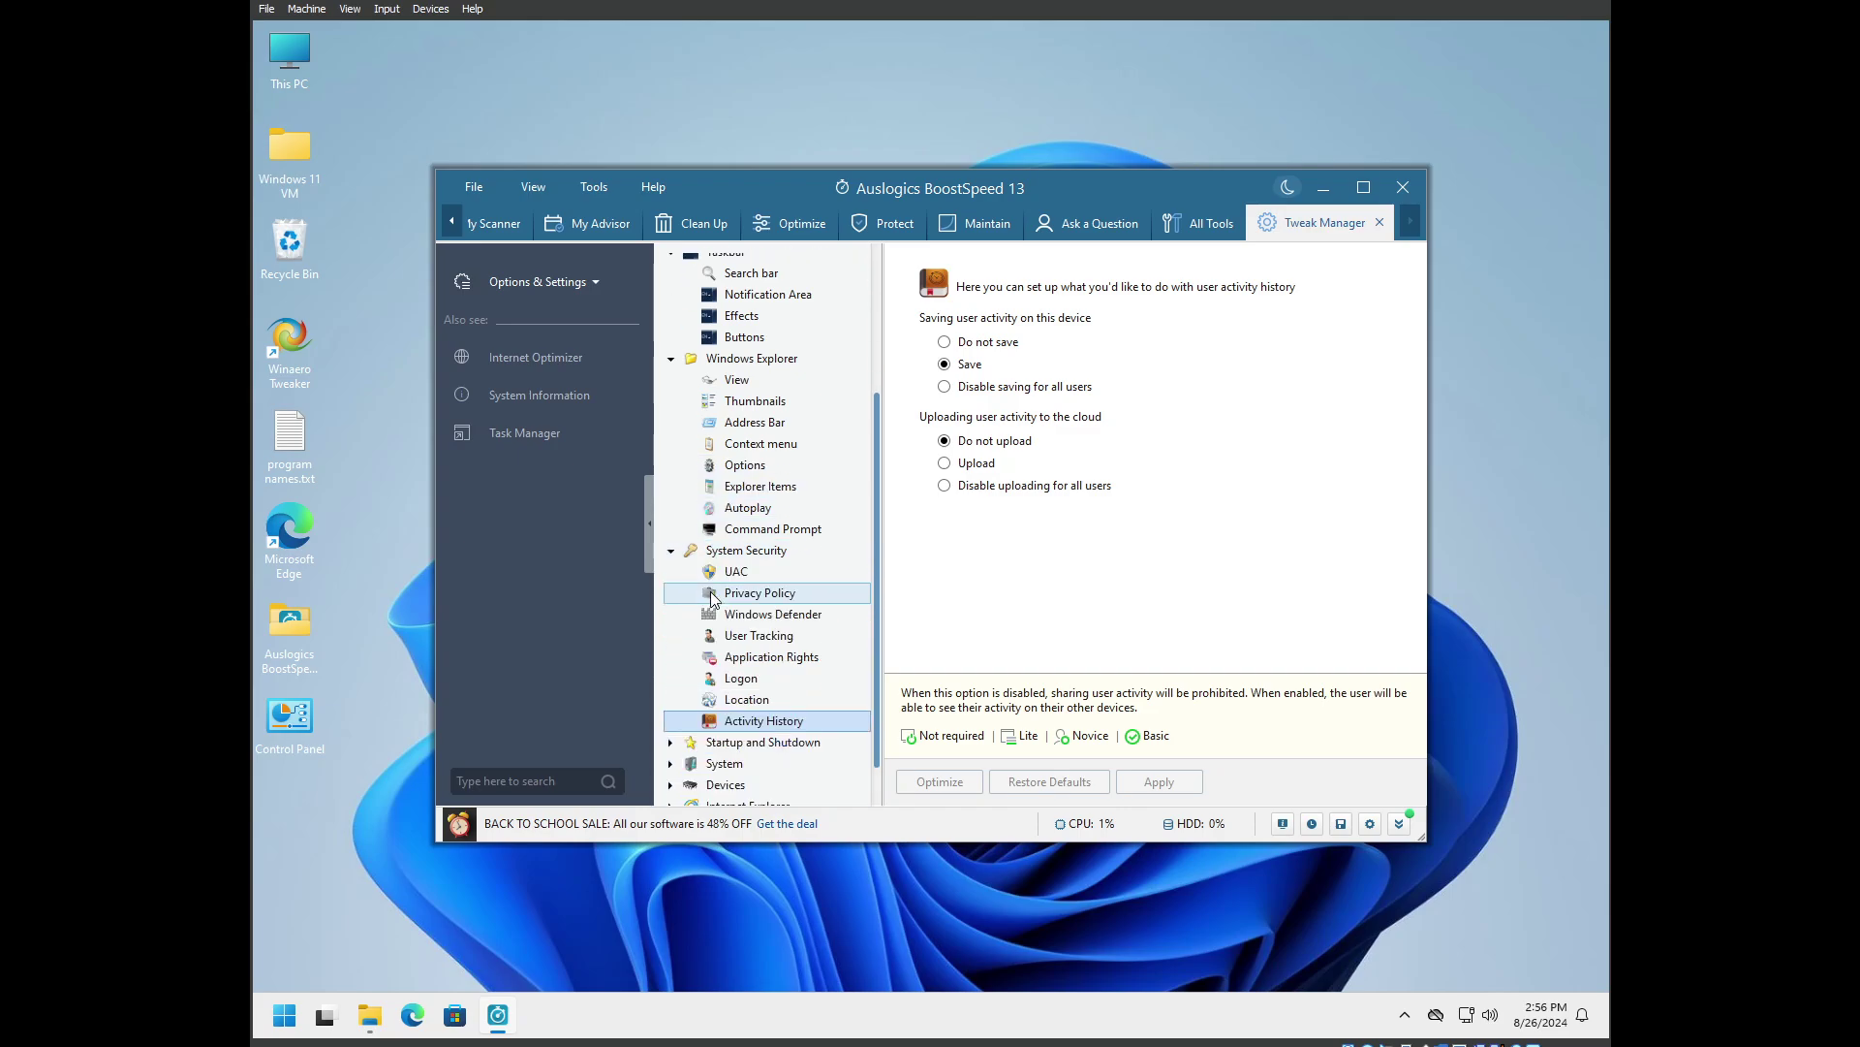
{"action": "left_click", "coordinate": [670, 743]}
{"action": "scroll", "coordinate": [722, 697], "scroll_direction": "down", "scroll_amount": 2}
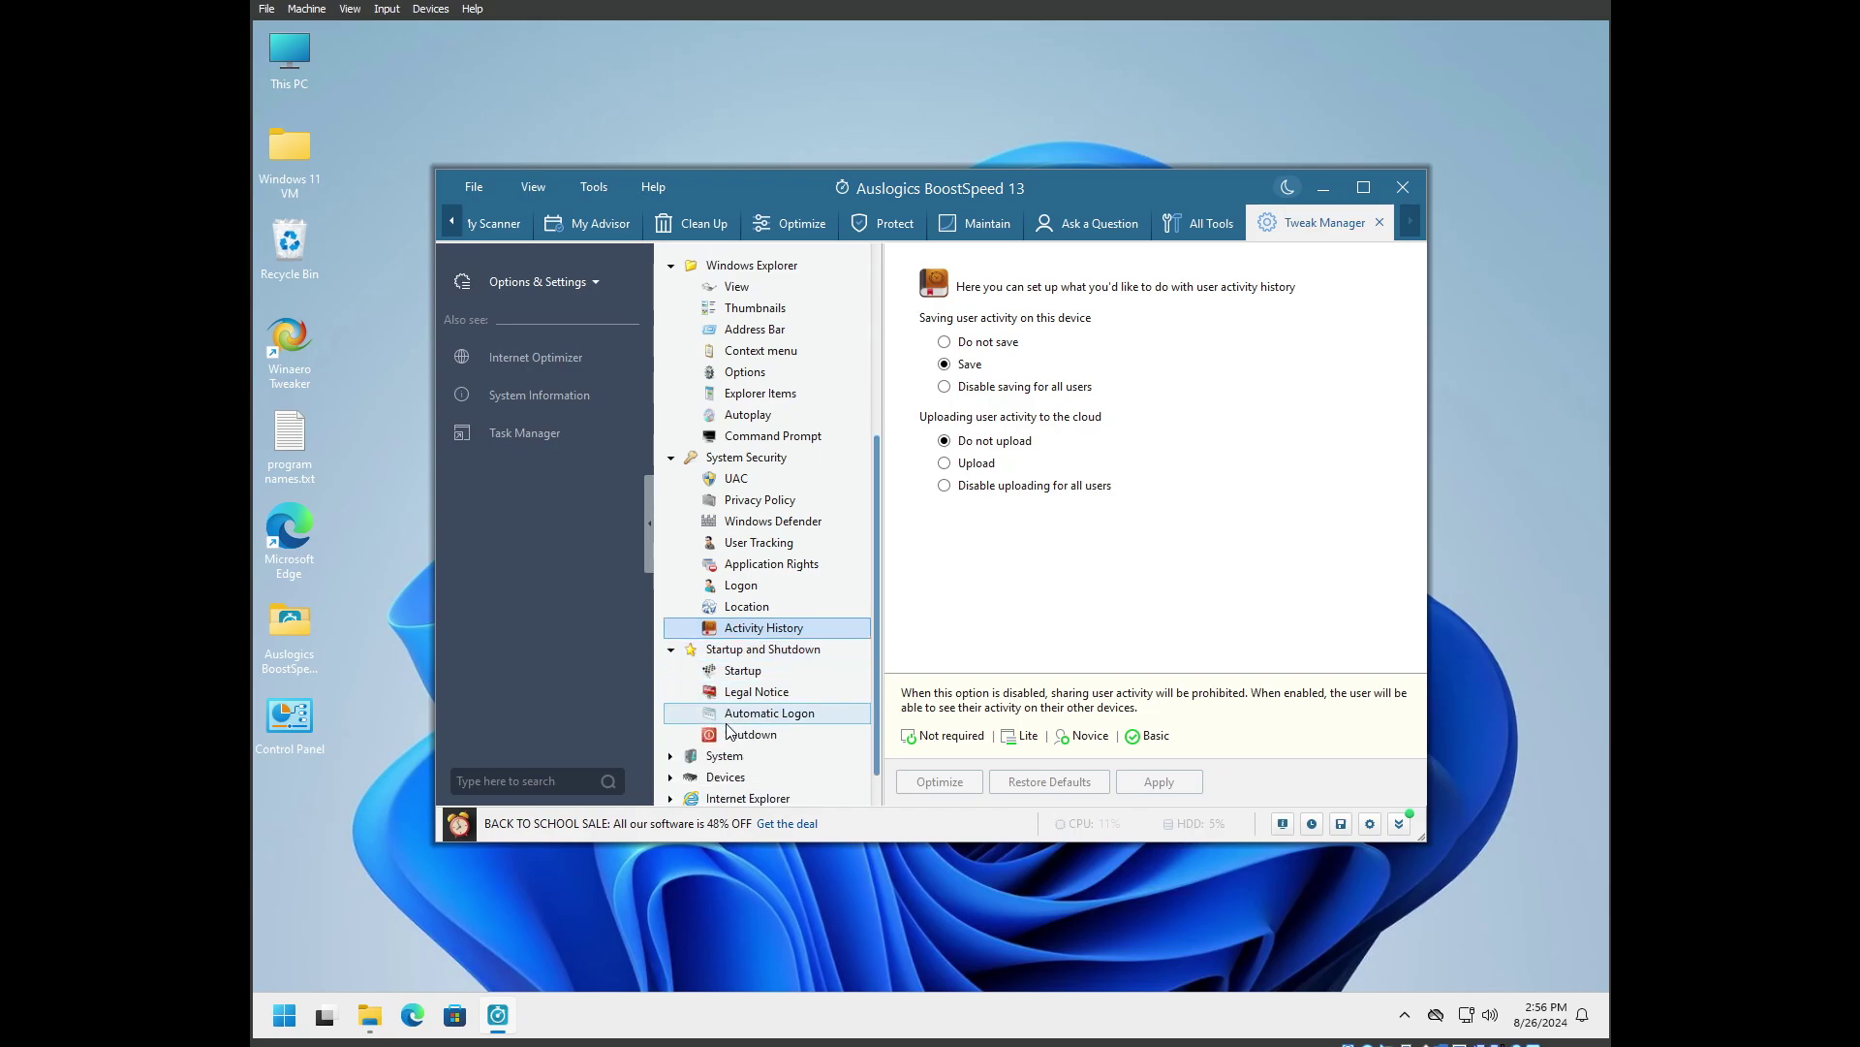
{"action": "left_click", "coordinate": [735, 671]}
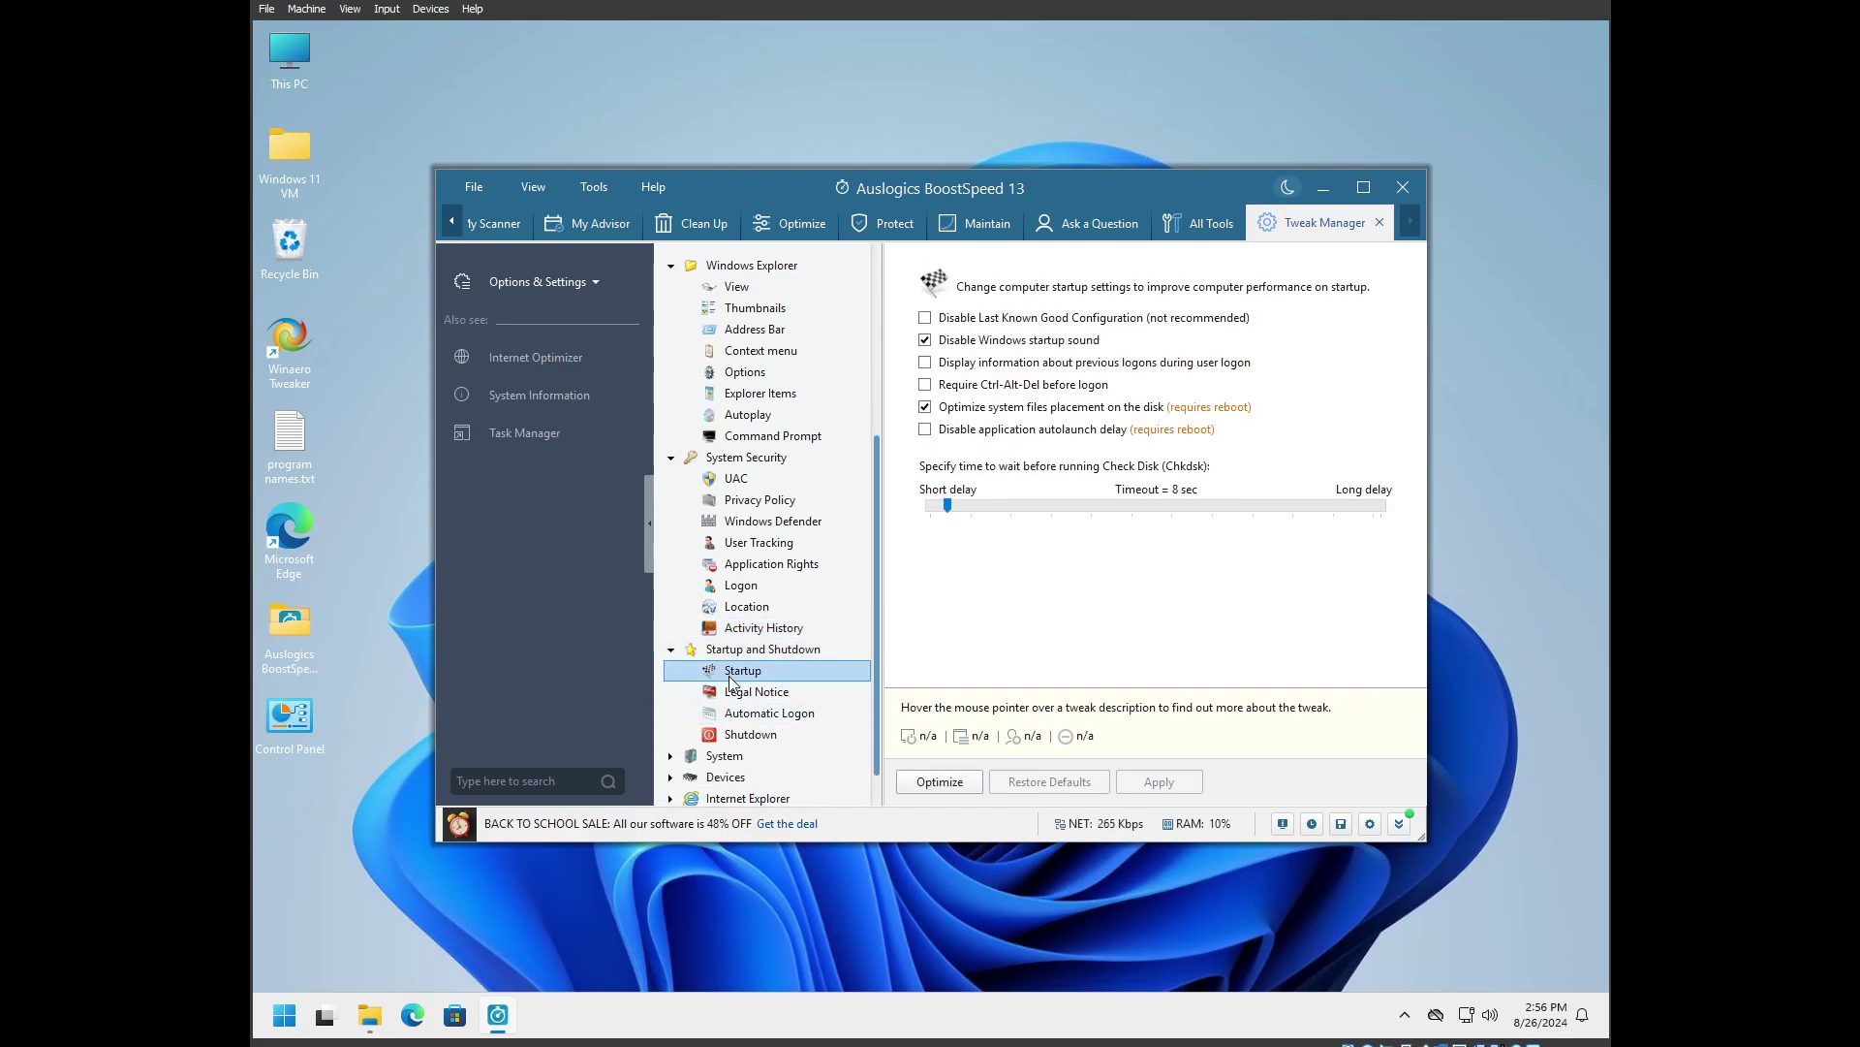
{"action": "left_click", "coordinate": [925, 341]}
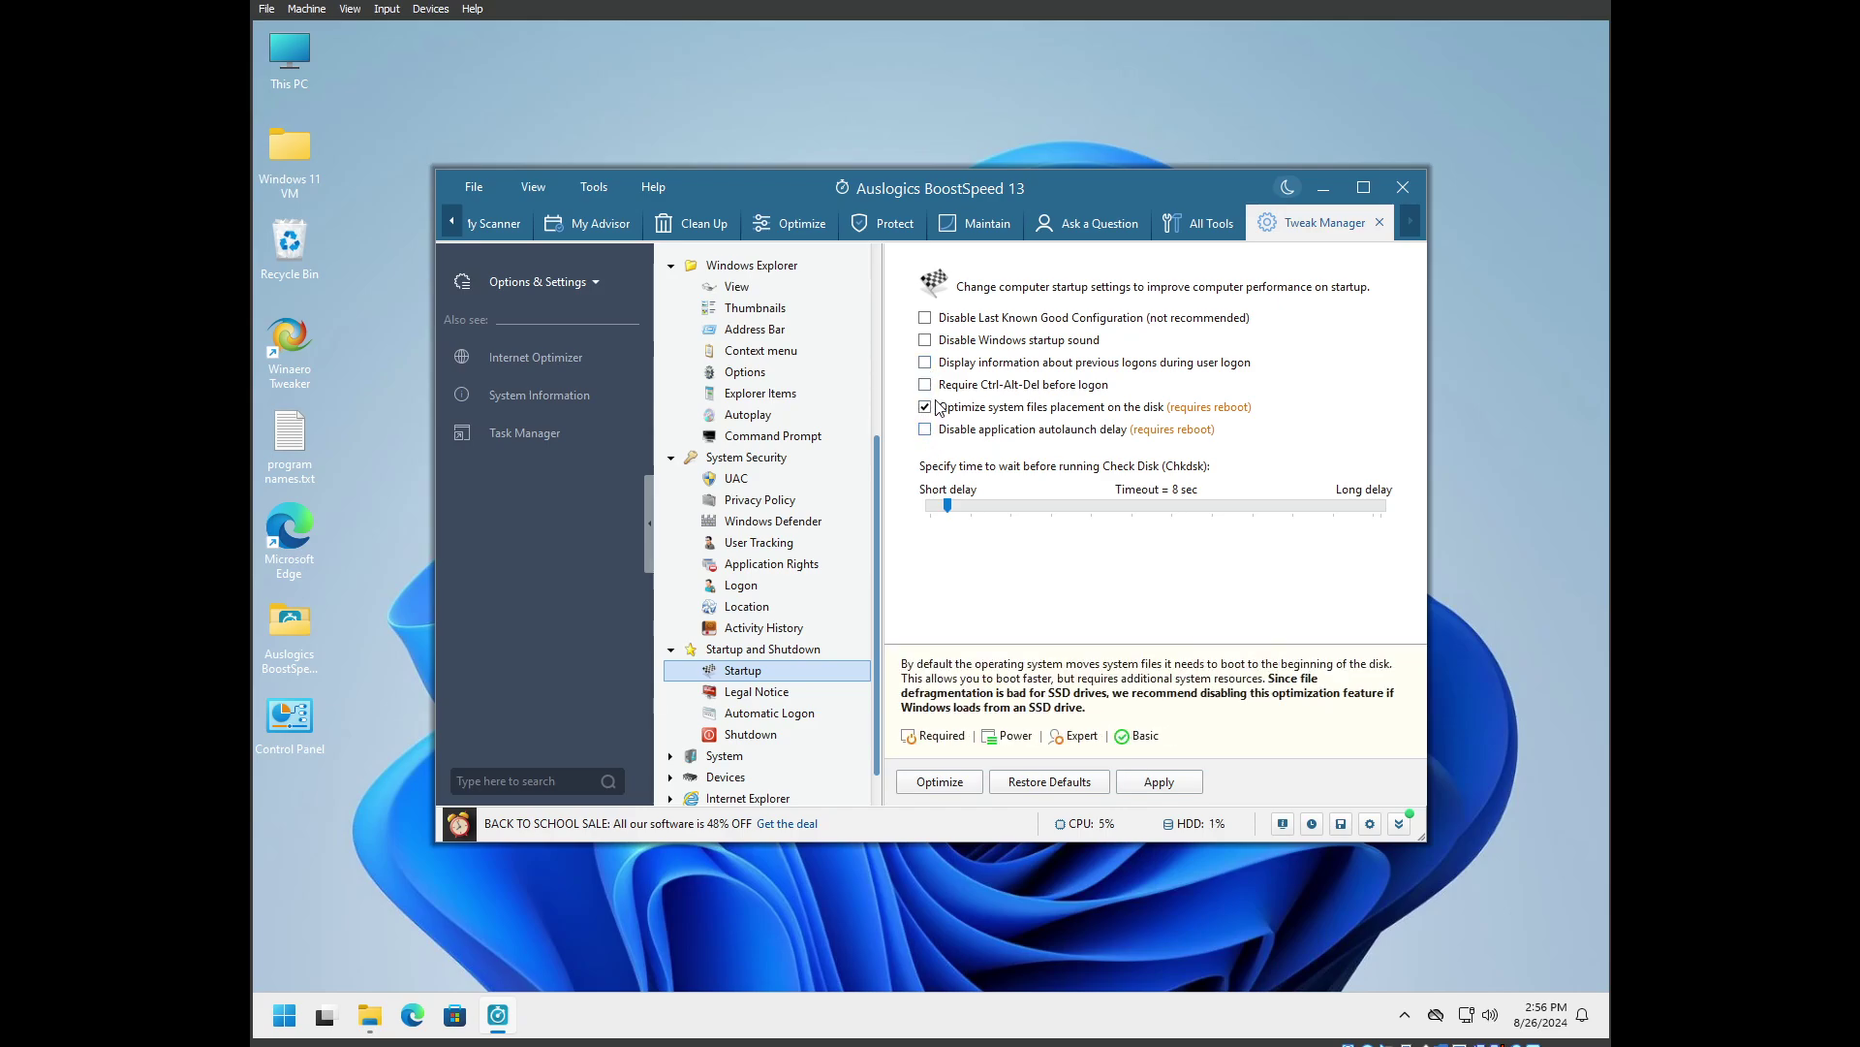
Apply the Startup tweaks and bring up the Automatic Logon settings
{"action": "left_click", "coordinate": [799, 690]}
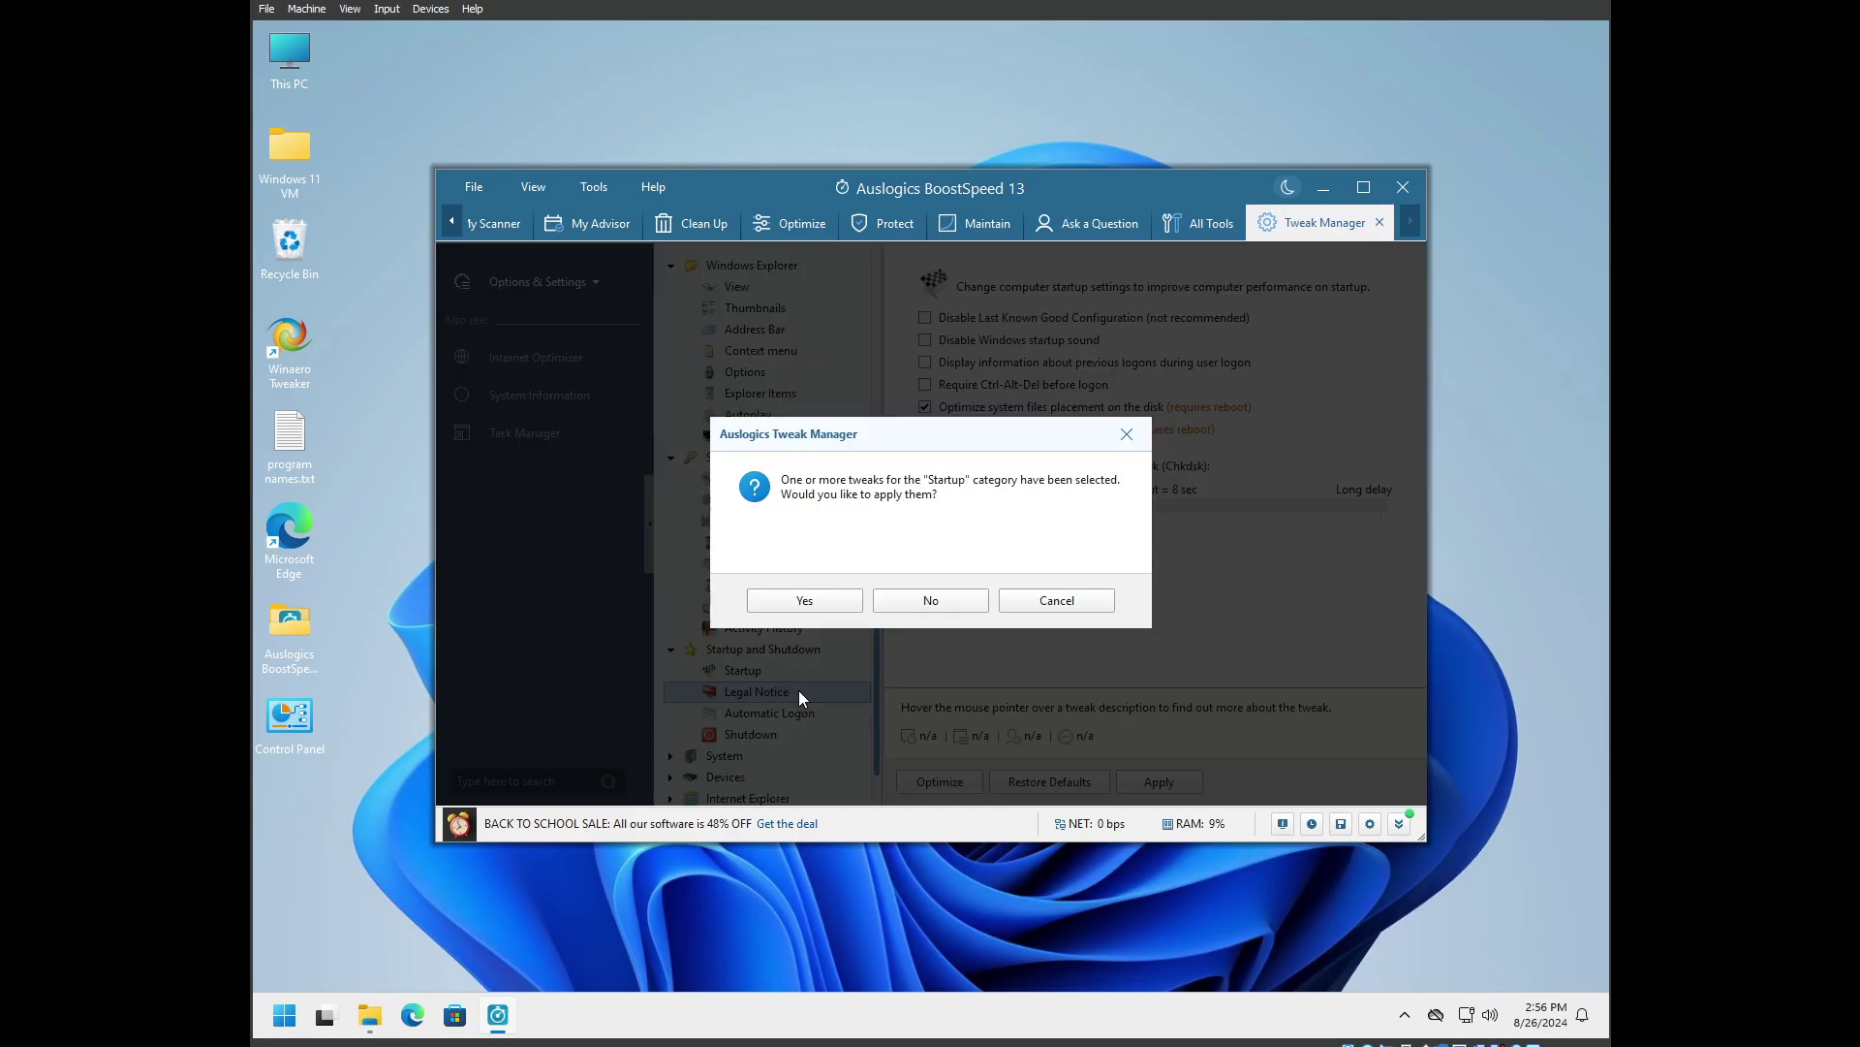
{"action": "left_click", "coordinate": [819, 607]}
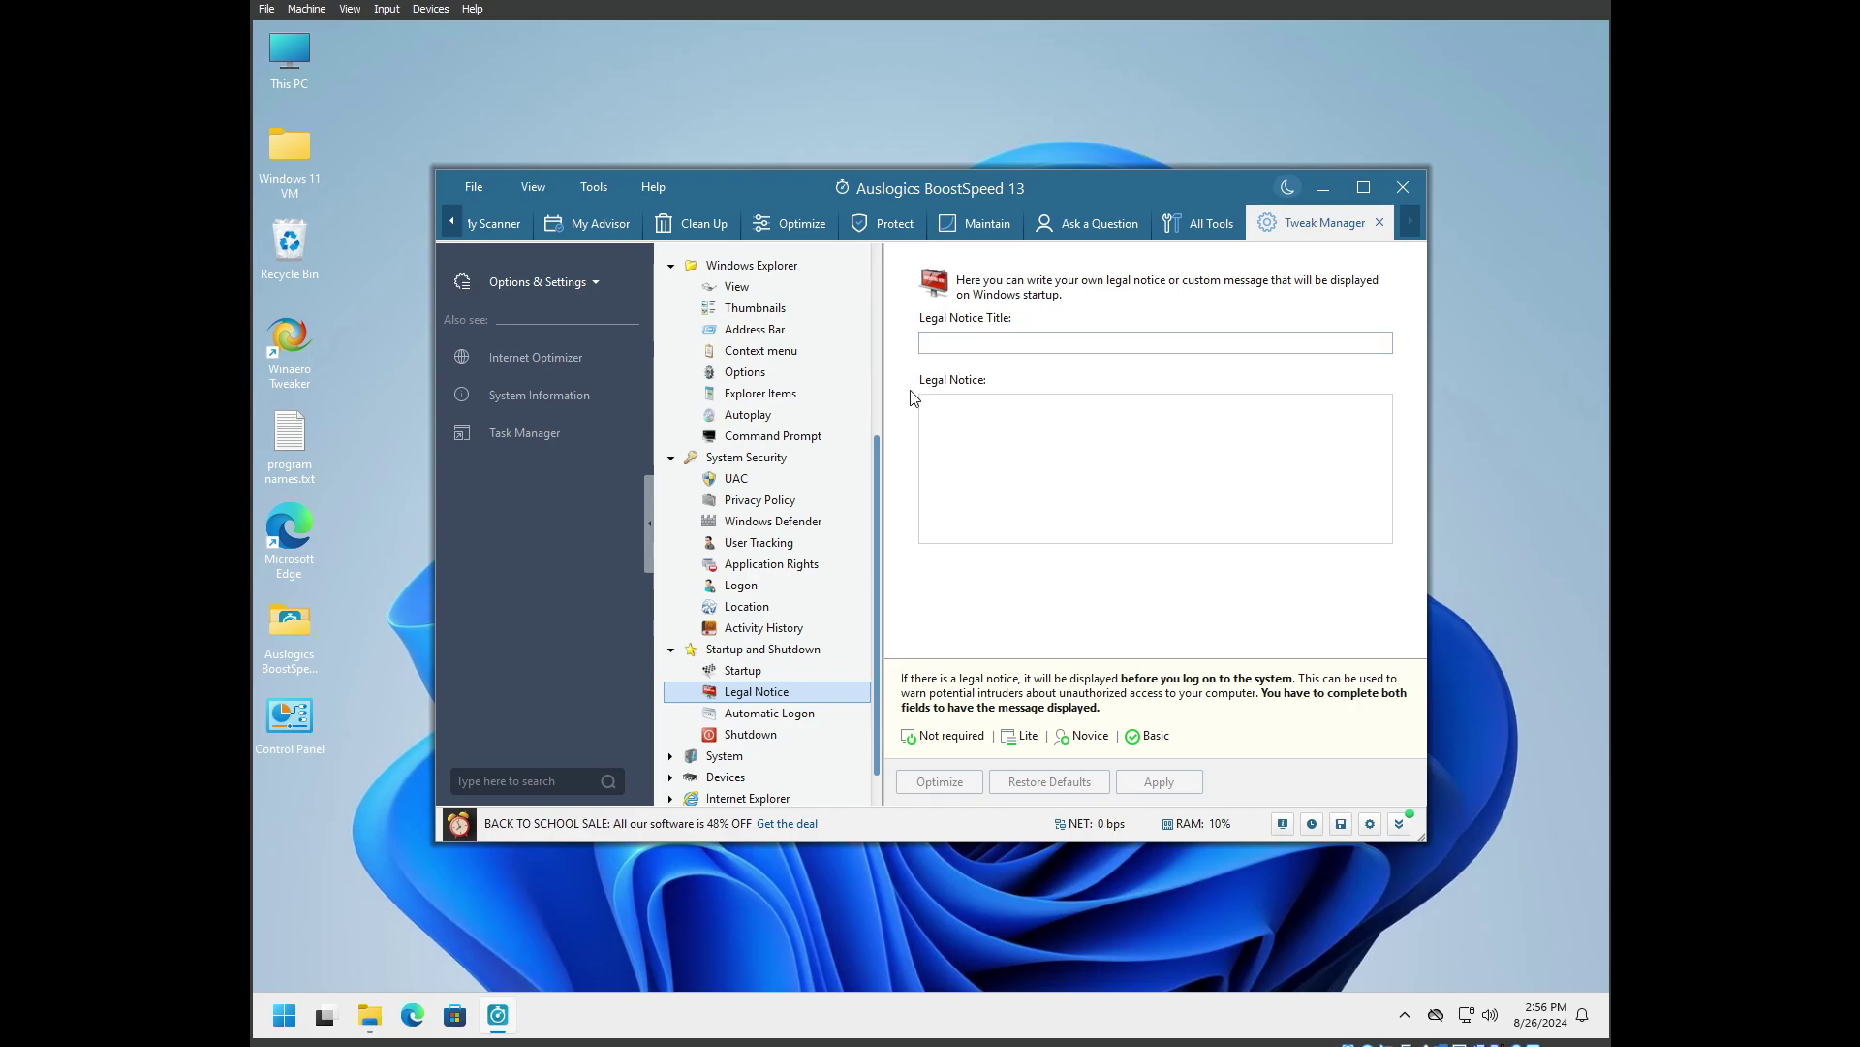
{"action": "scroll", "coordinate": [833, 504], "scroll_direction": "down", "scroll_amount": 1}
{"action": "left_click", "coordinate": [740, 669]}
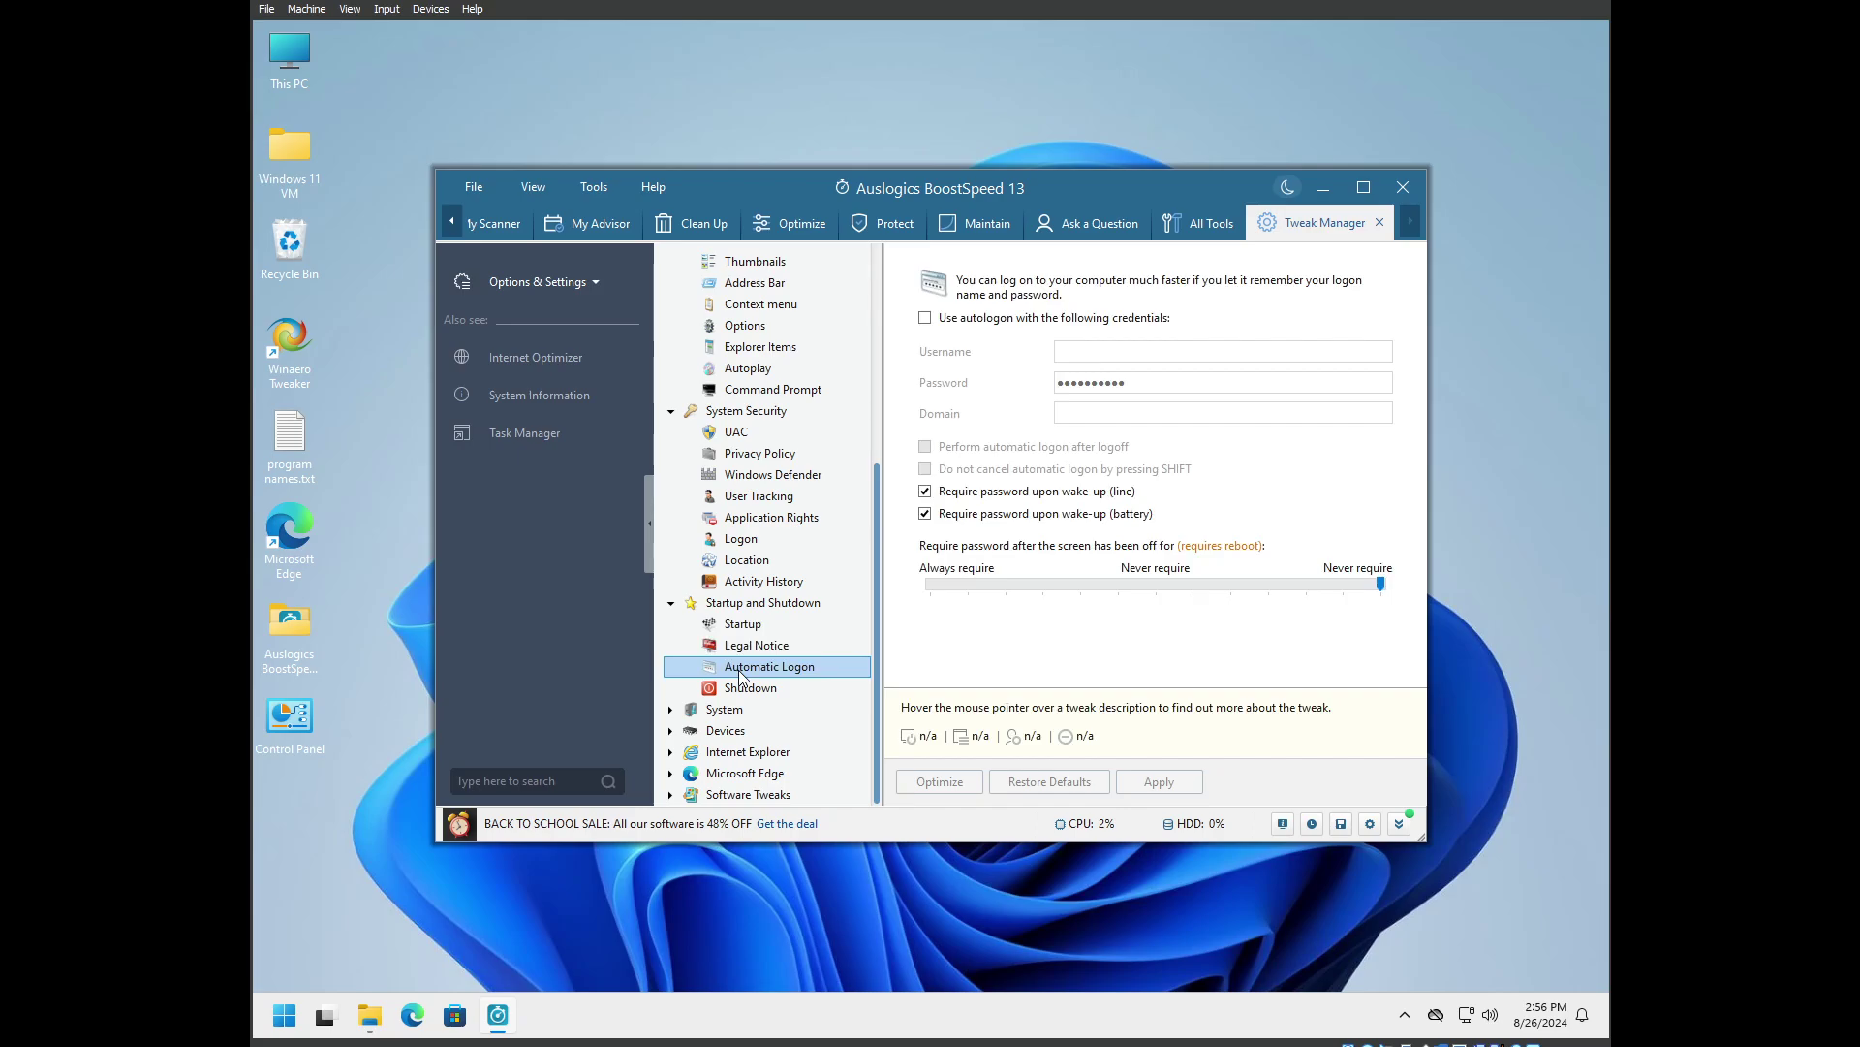
{"action": "mouse_move", "coordinate": [925, 301]}
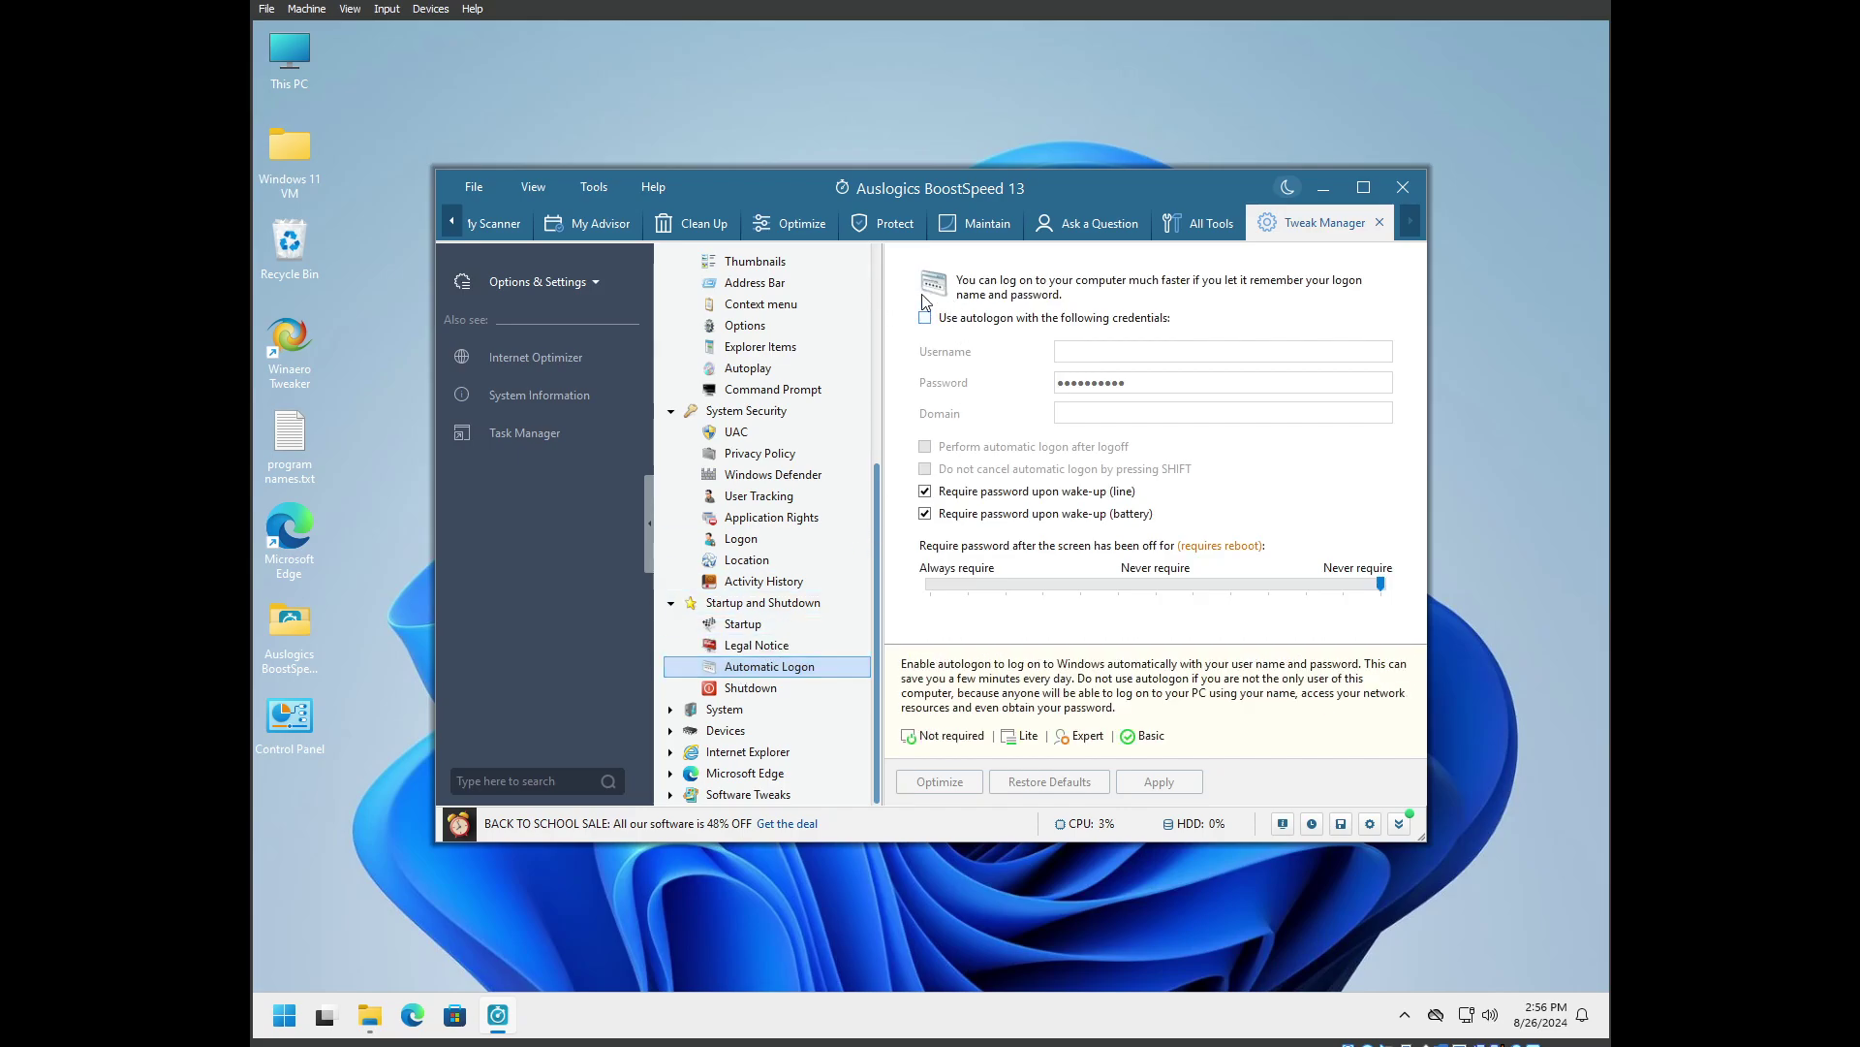
Set Stop Service, Stop Application and Application freeze timeouts to 1 sec and apply them
{"action": "left_click", "coordinate": [785, 686]}
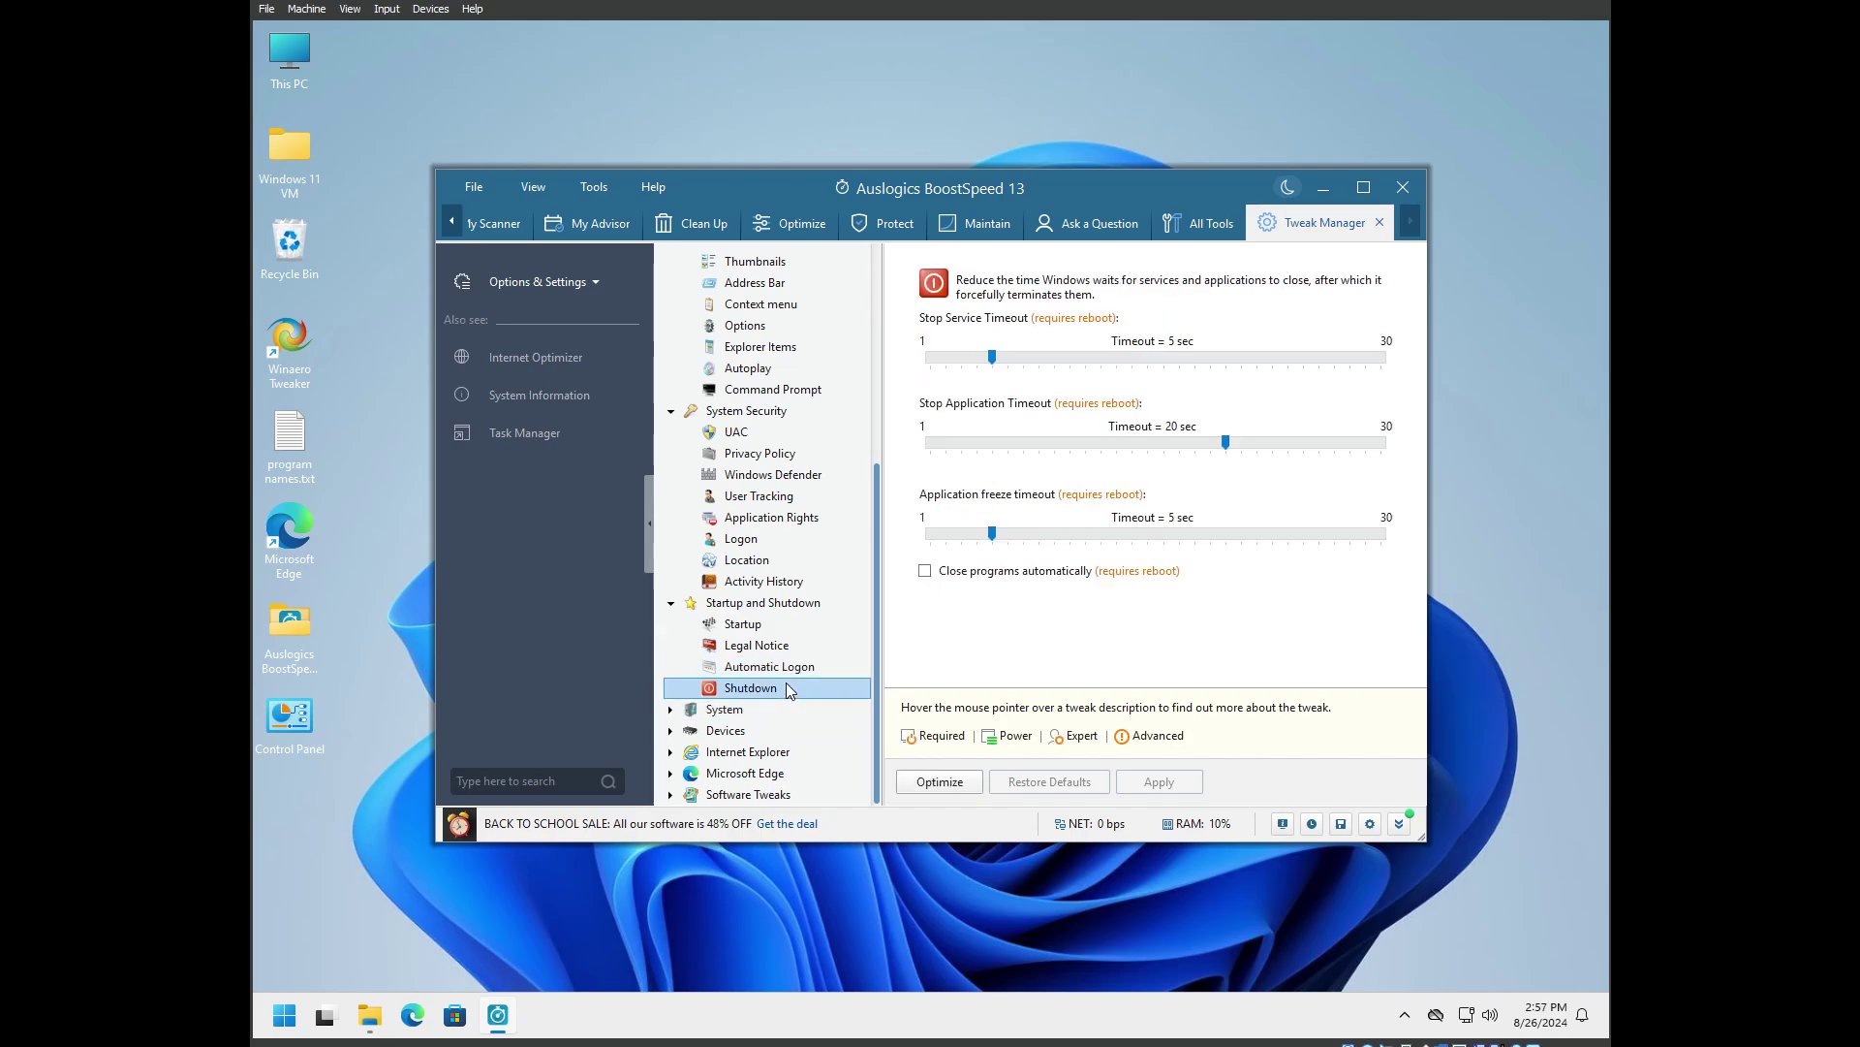
{"action": "mouse_move", "coordinate": [1004, 363]}
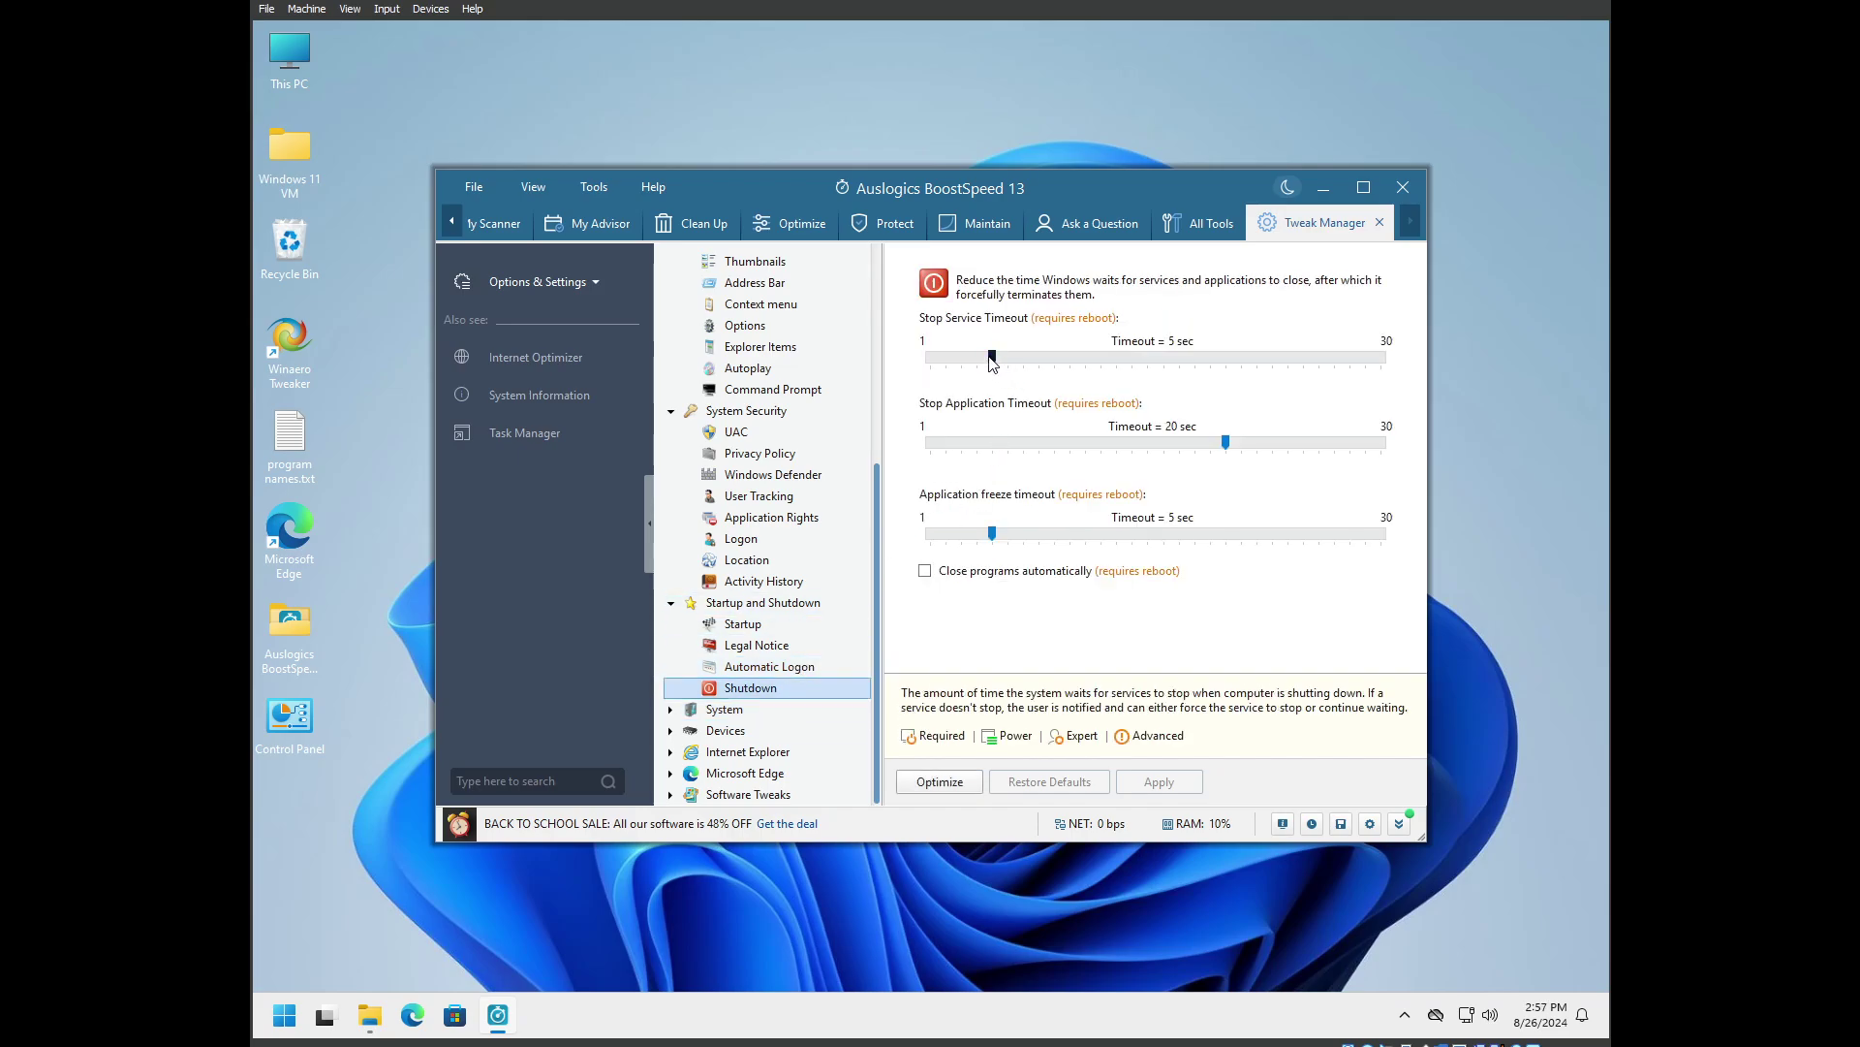
{"action": "left_click_drag", "start_coordinate": [992, 361], "coordinate": [882, 360]}
{"action": "left_click_drag", "start_coordinate": [1225, 442], "coordinate": [901, 451]}
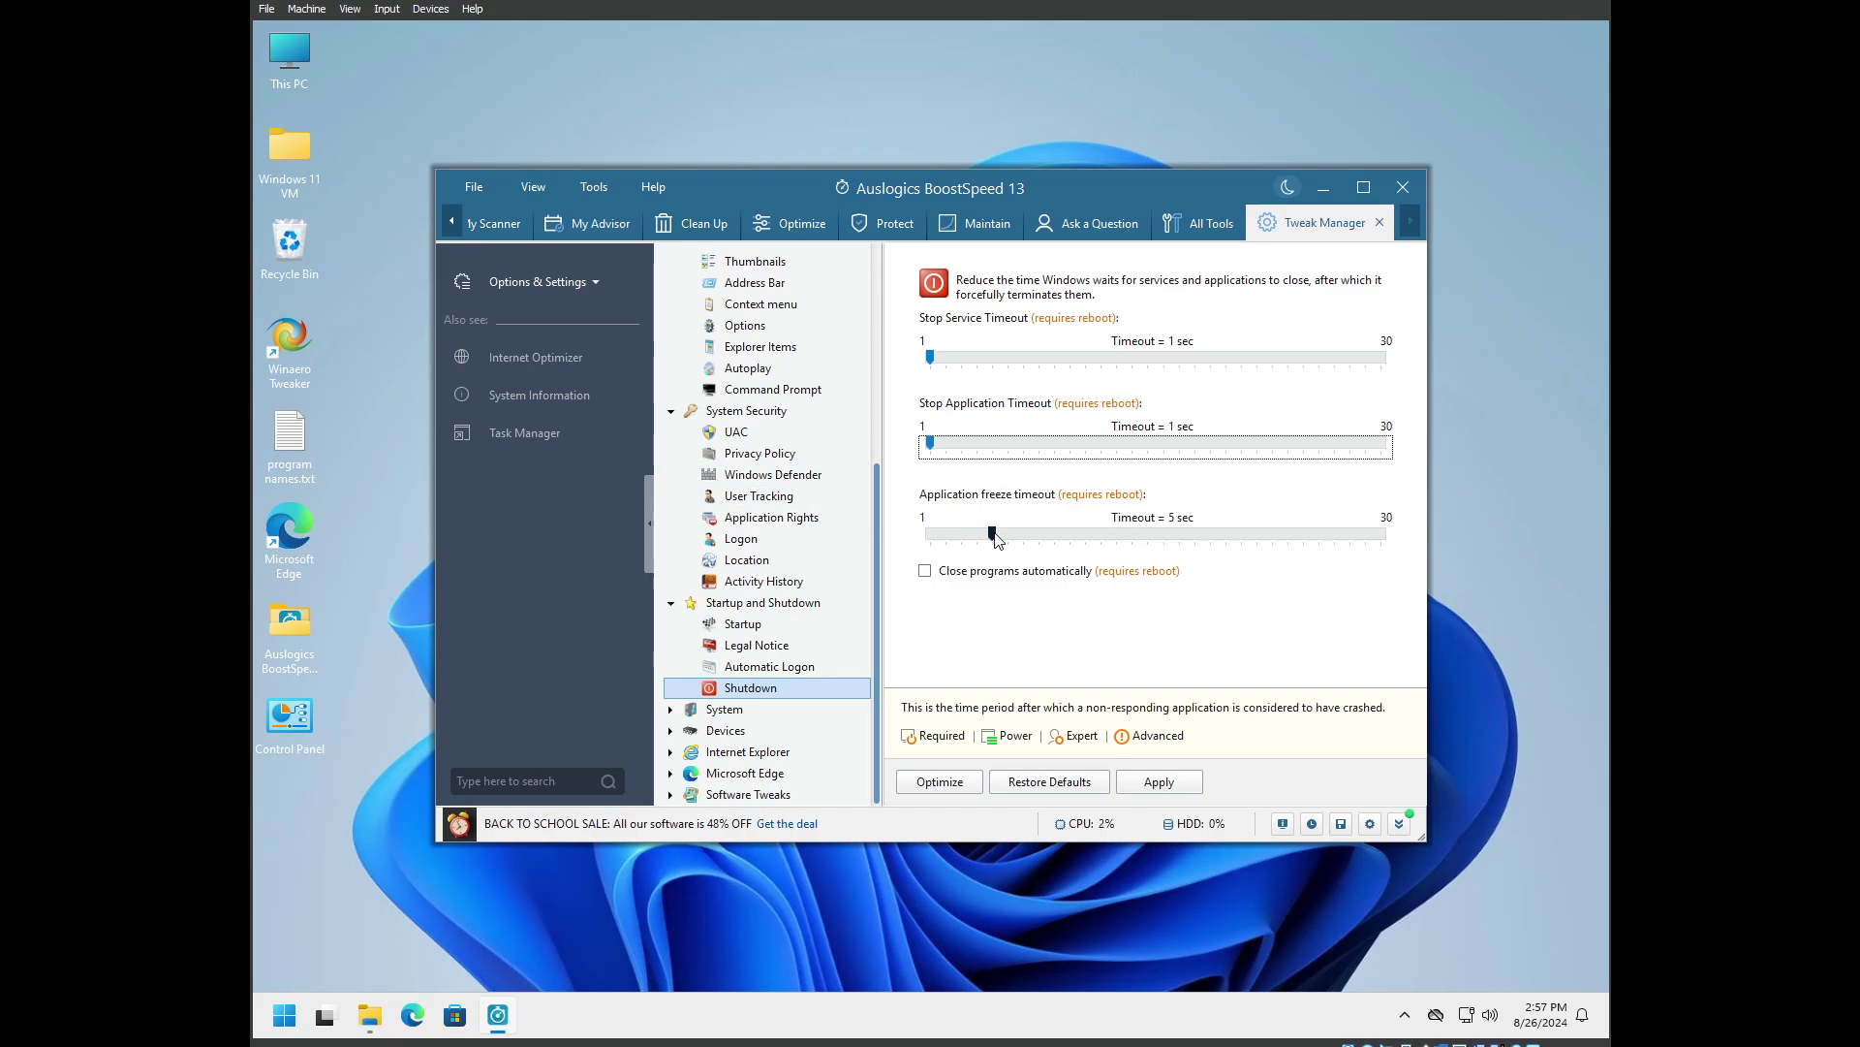
{"action": "left_click_drag", "start_coordinate": [992, 533], "coordinate": [846, 537]}
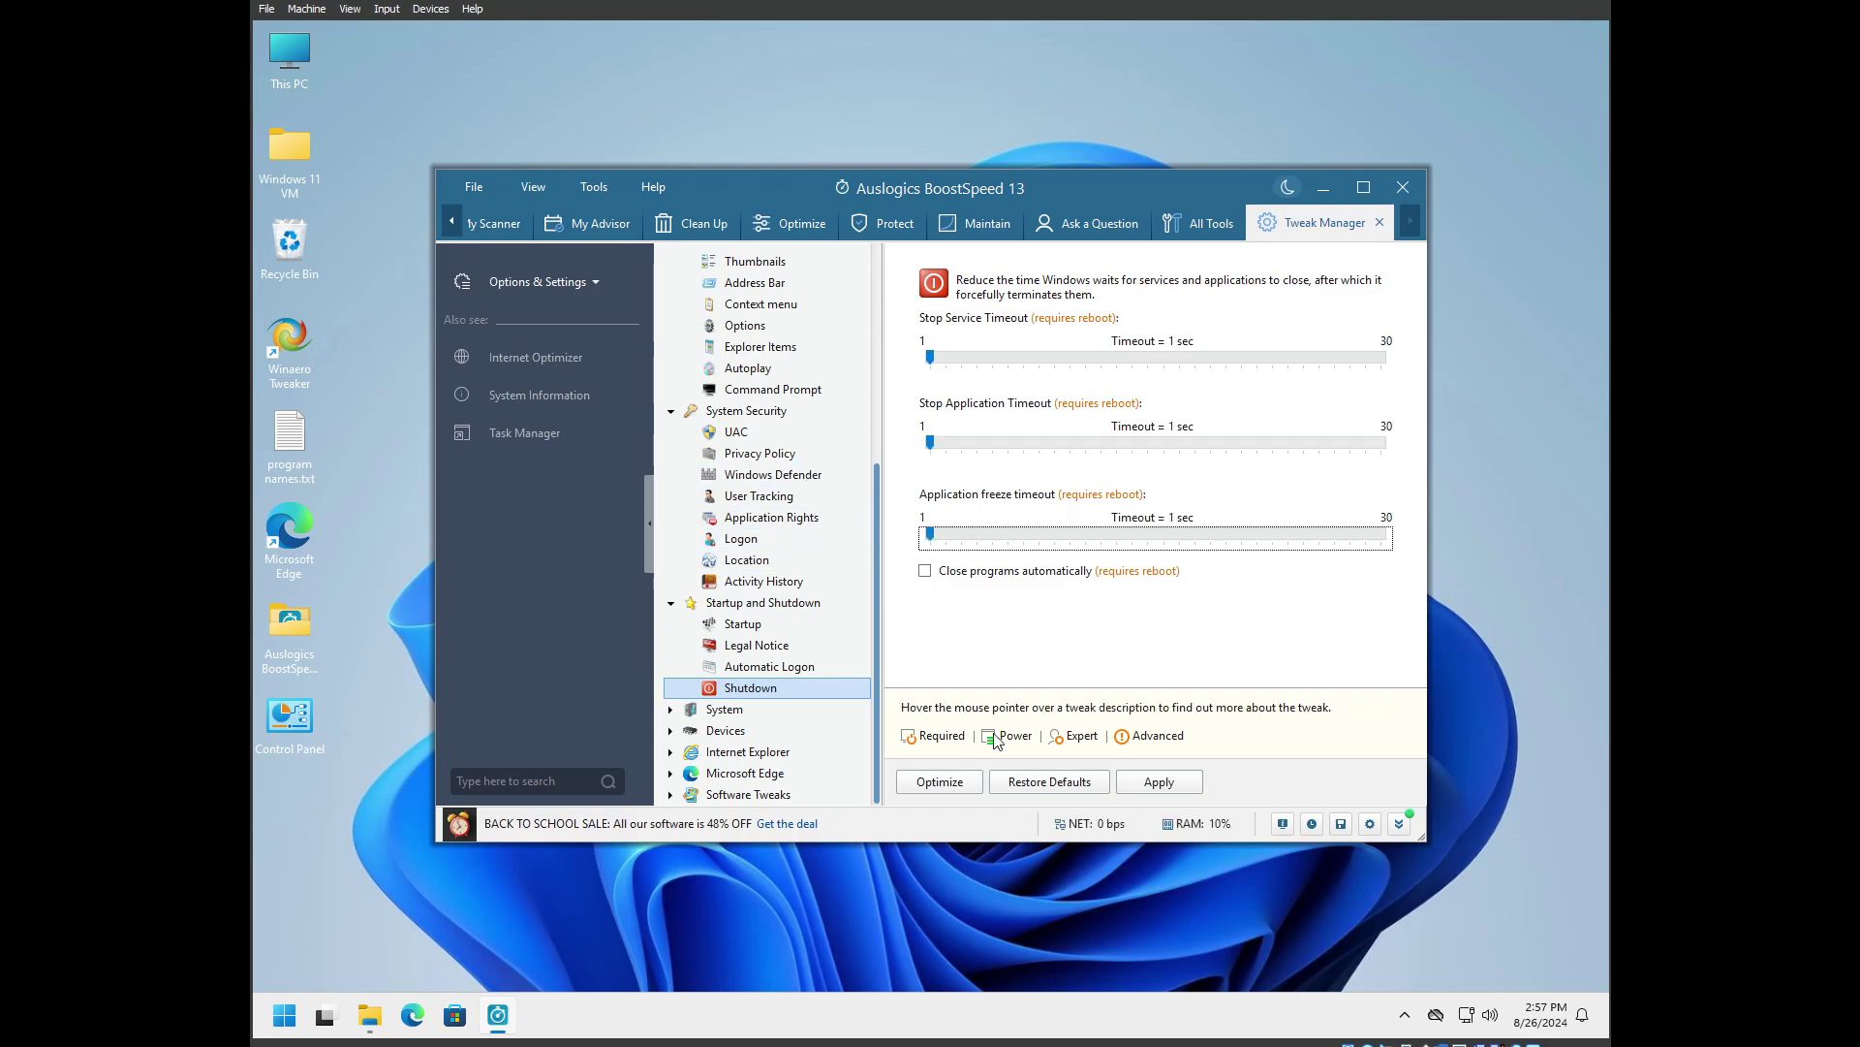
{"action": "left_click", "coordinate": [1159, 781]}
{"action": "left_click", "coordinate": [946, 593]}
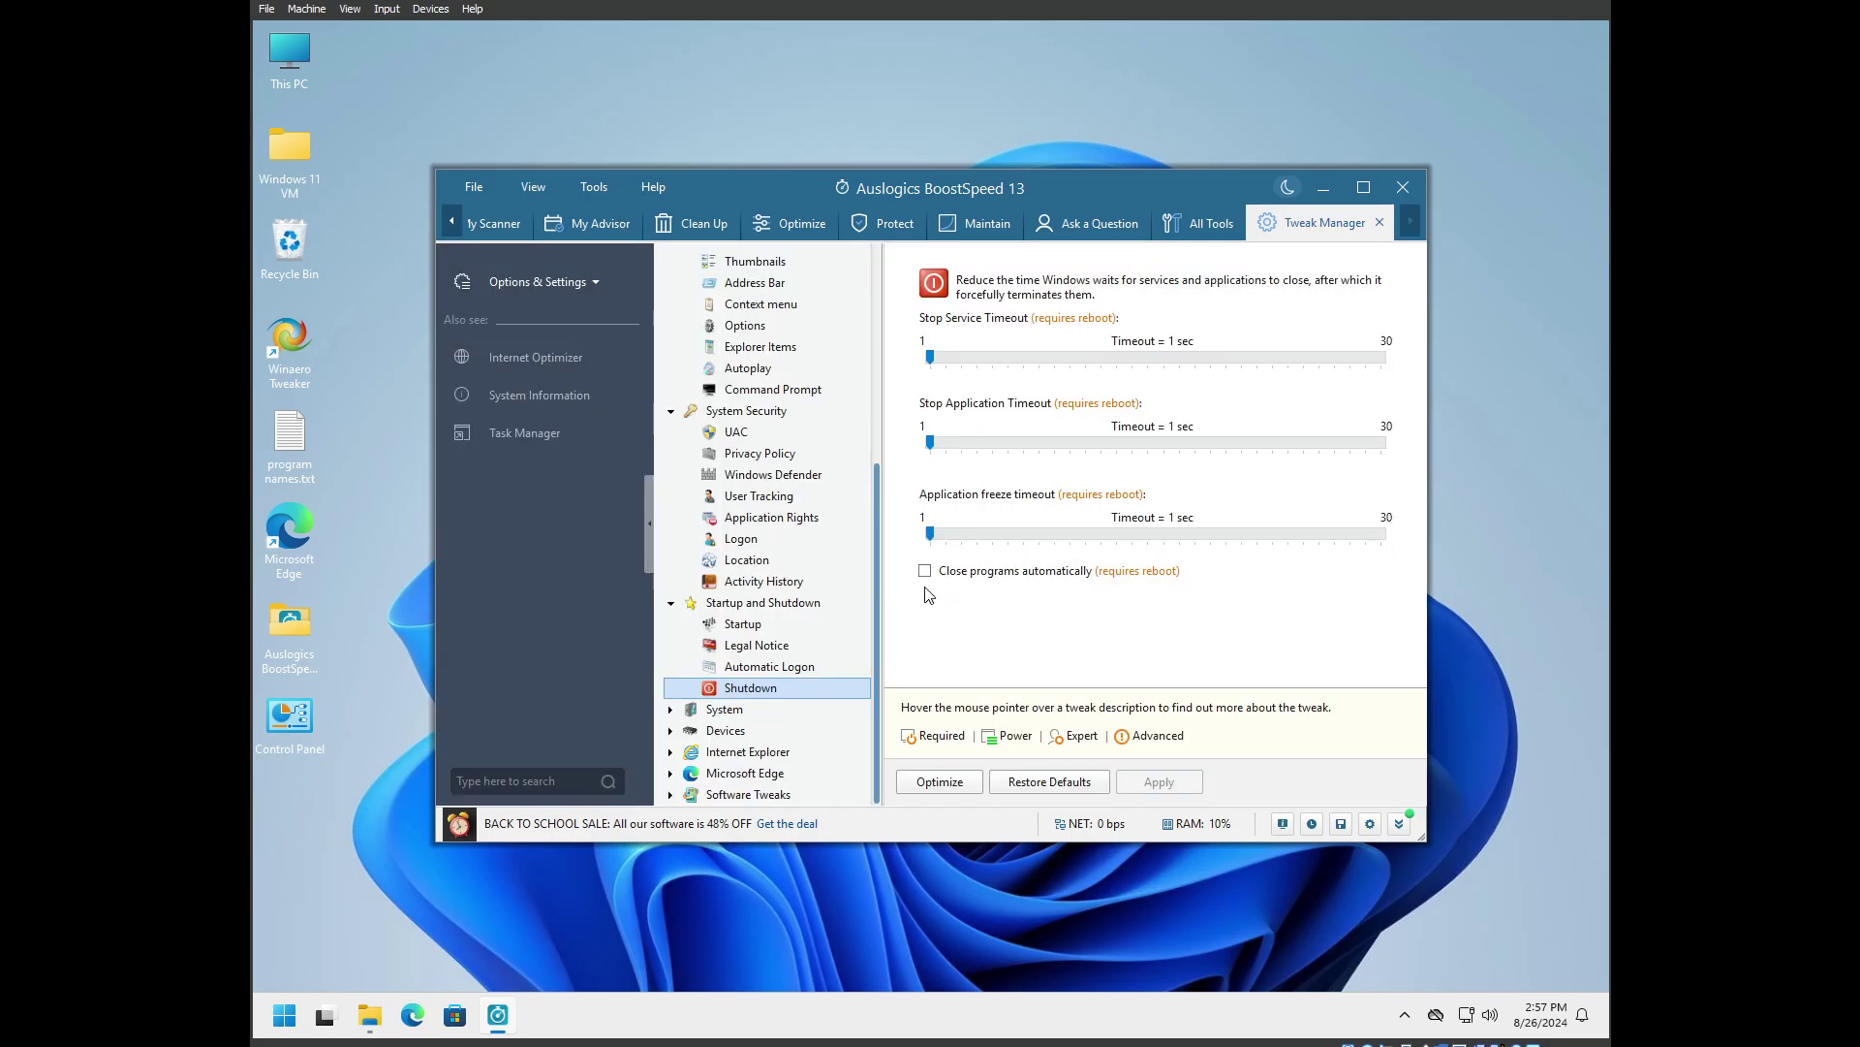
{"action": "left_click", "coordinate": [671, 603]}
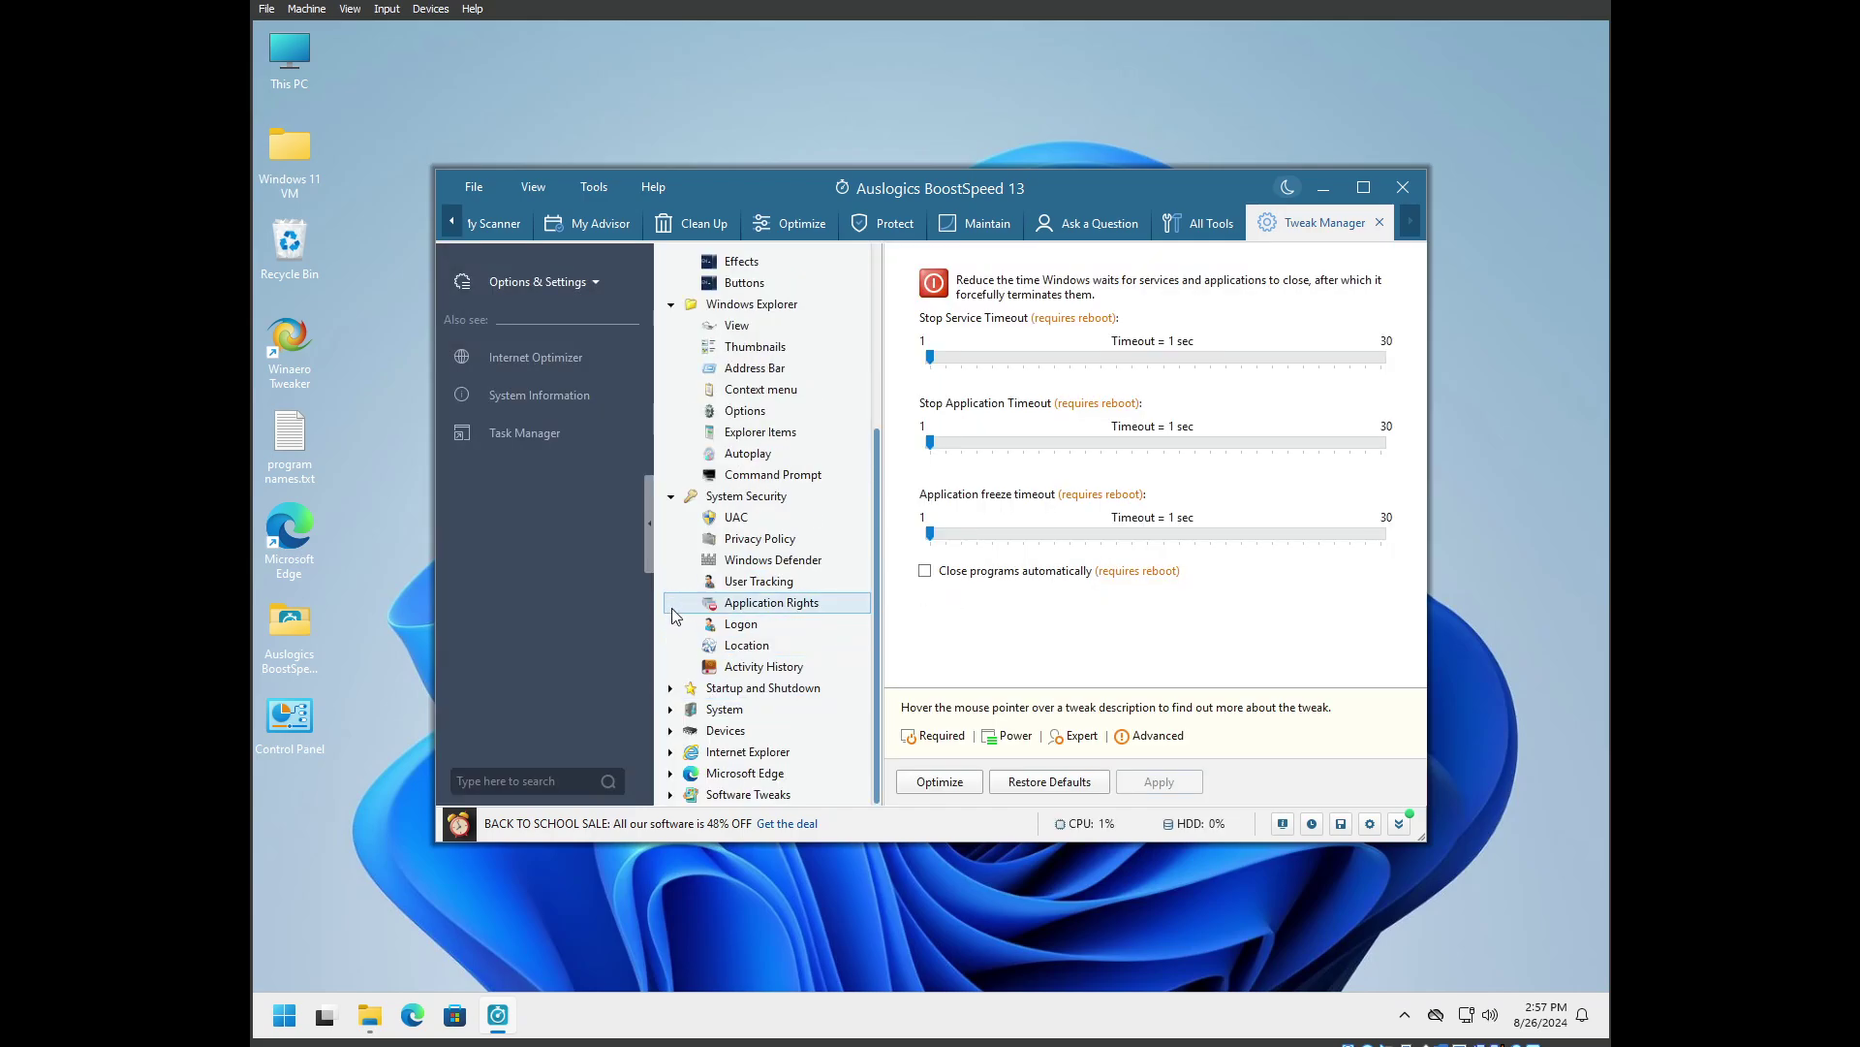
Expand System and view OEM Info & Registration, System Restore, Time Syncing, then Application Start
{"action": "left_click", "coordinate": [670, 710]}
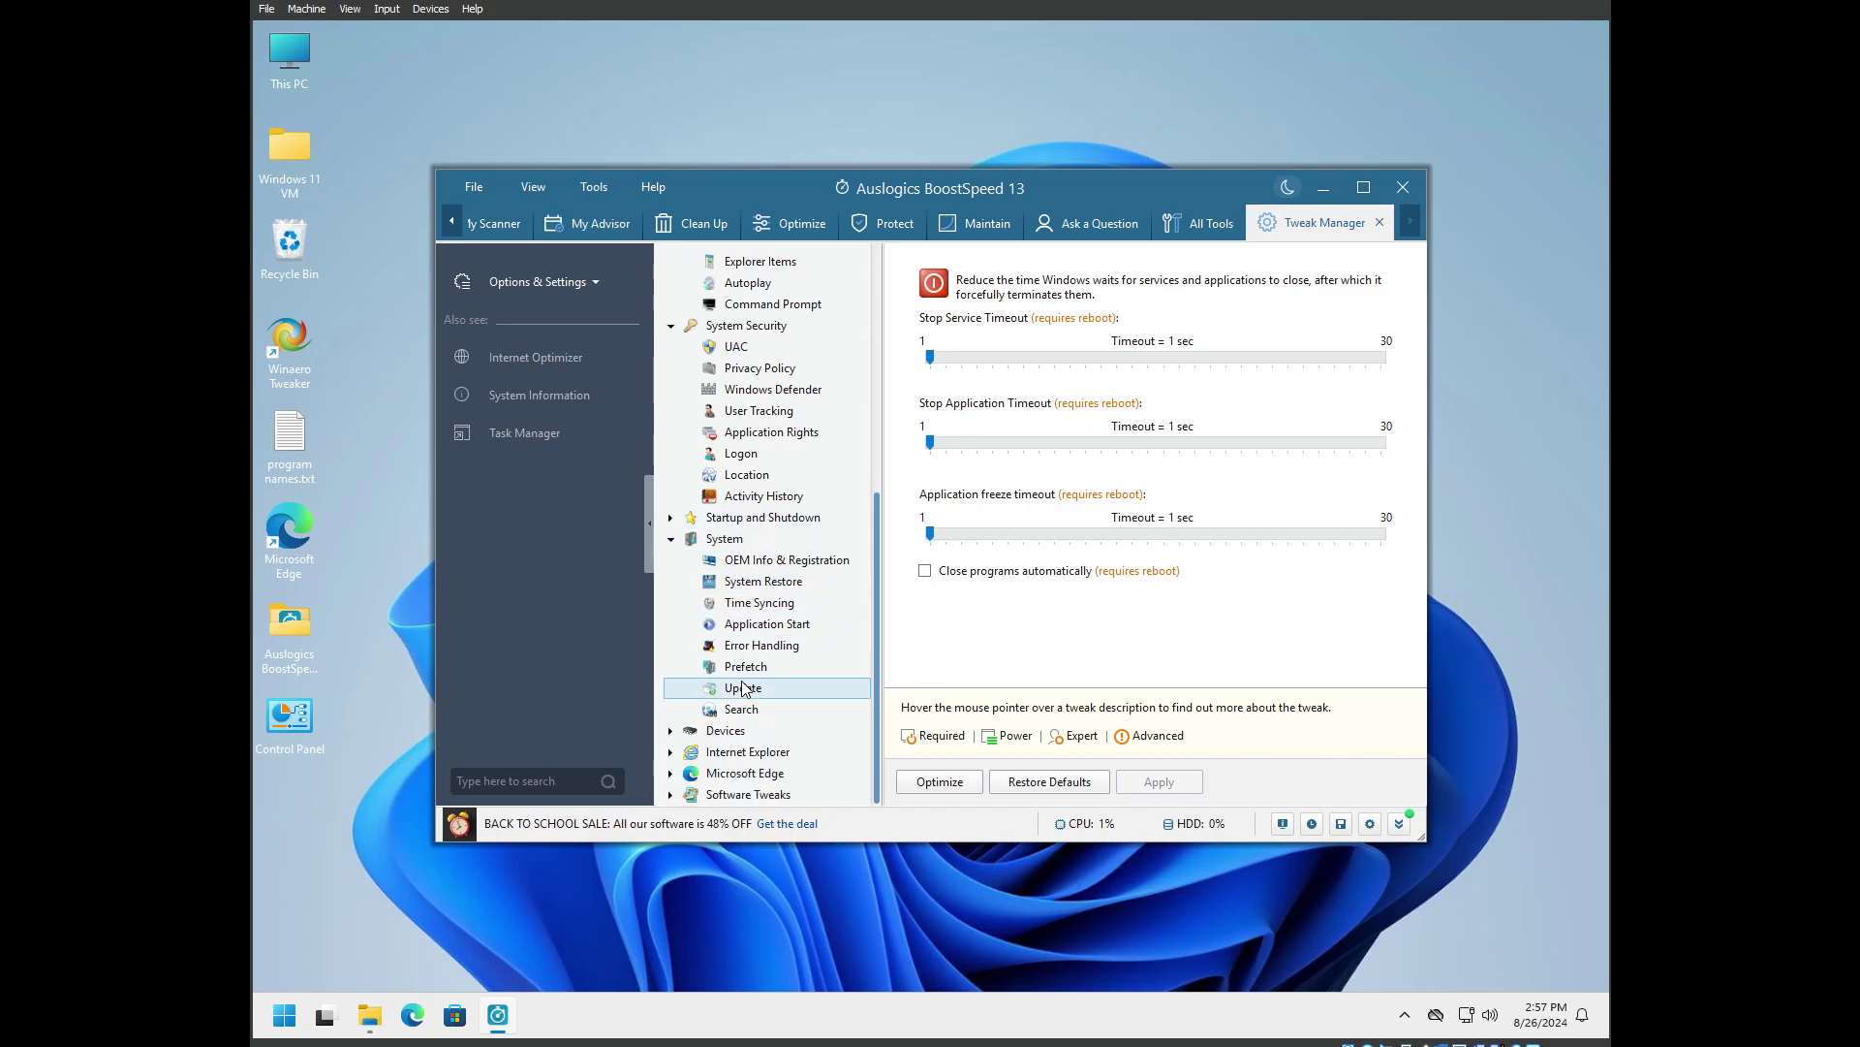
{"action": "left_click", "coordinate": [768, 563]}
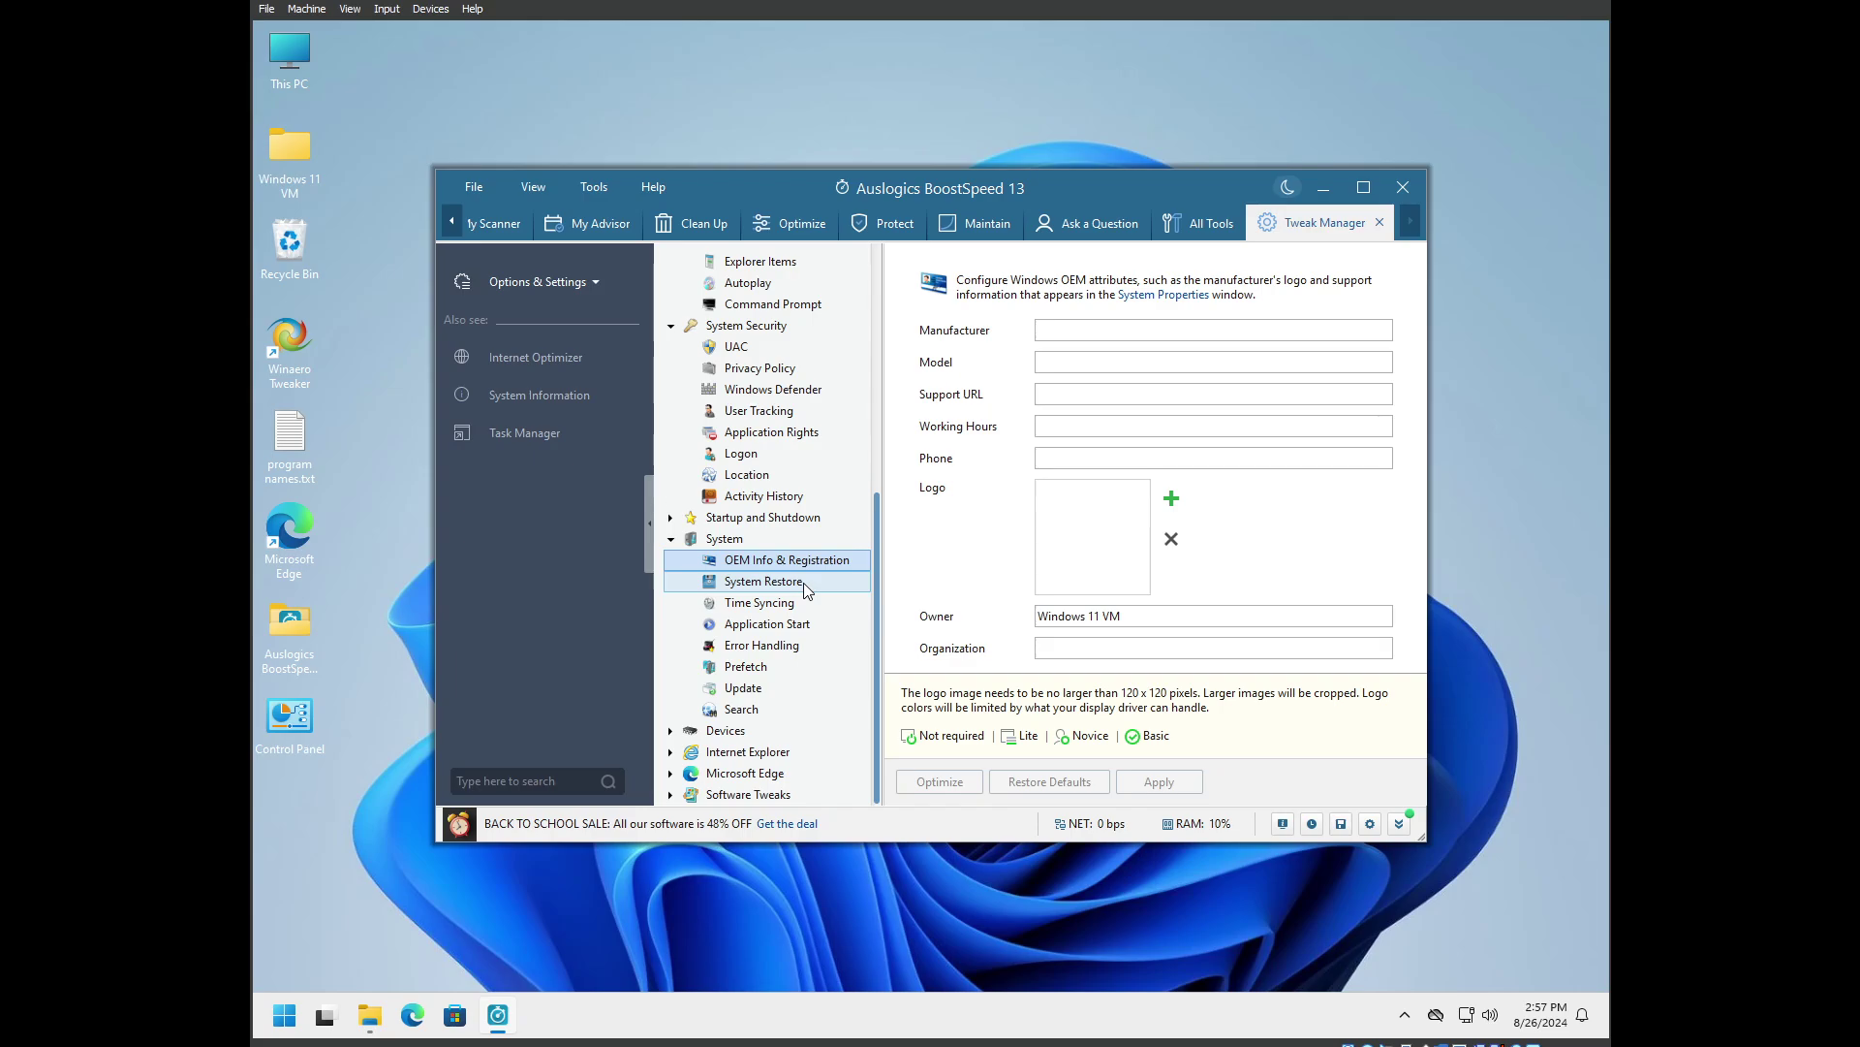
{"action": "left_click", "coordinate": [804, 583]}
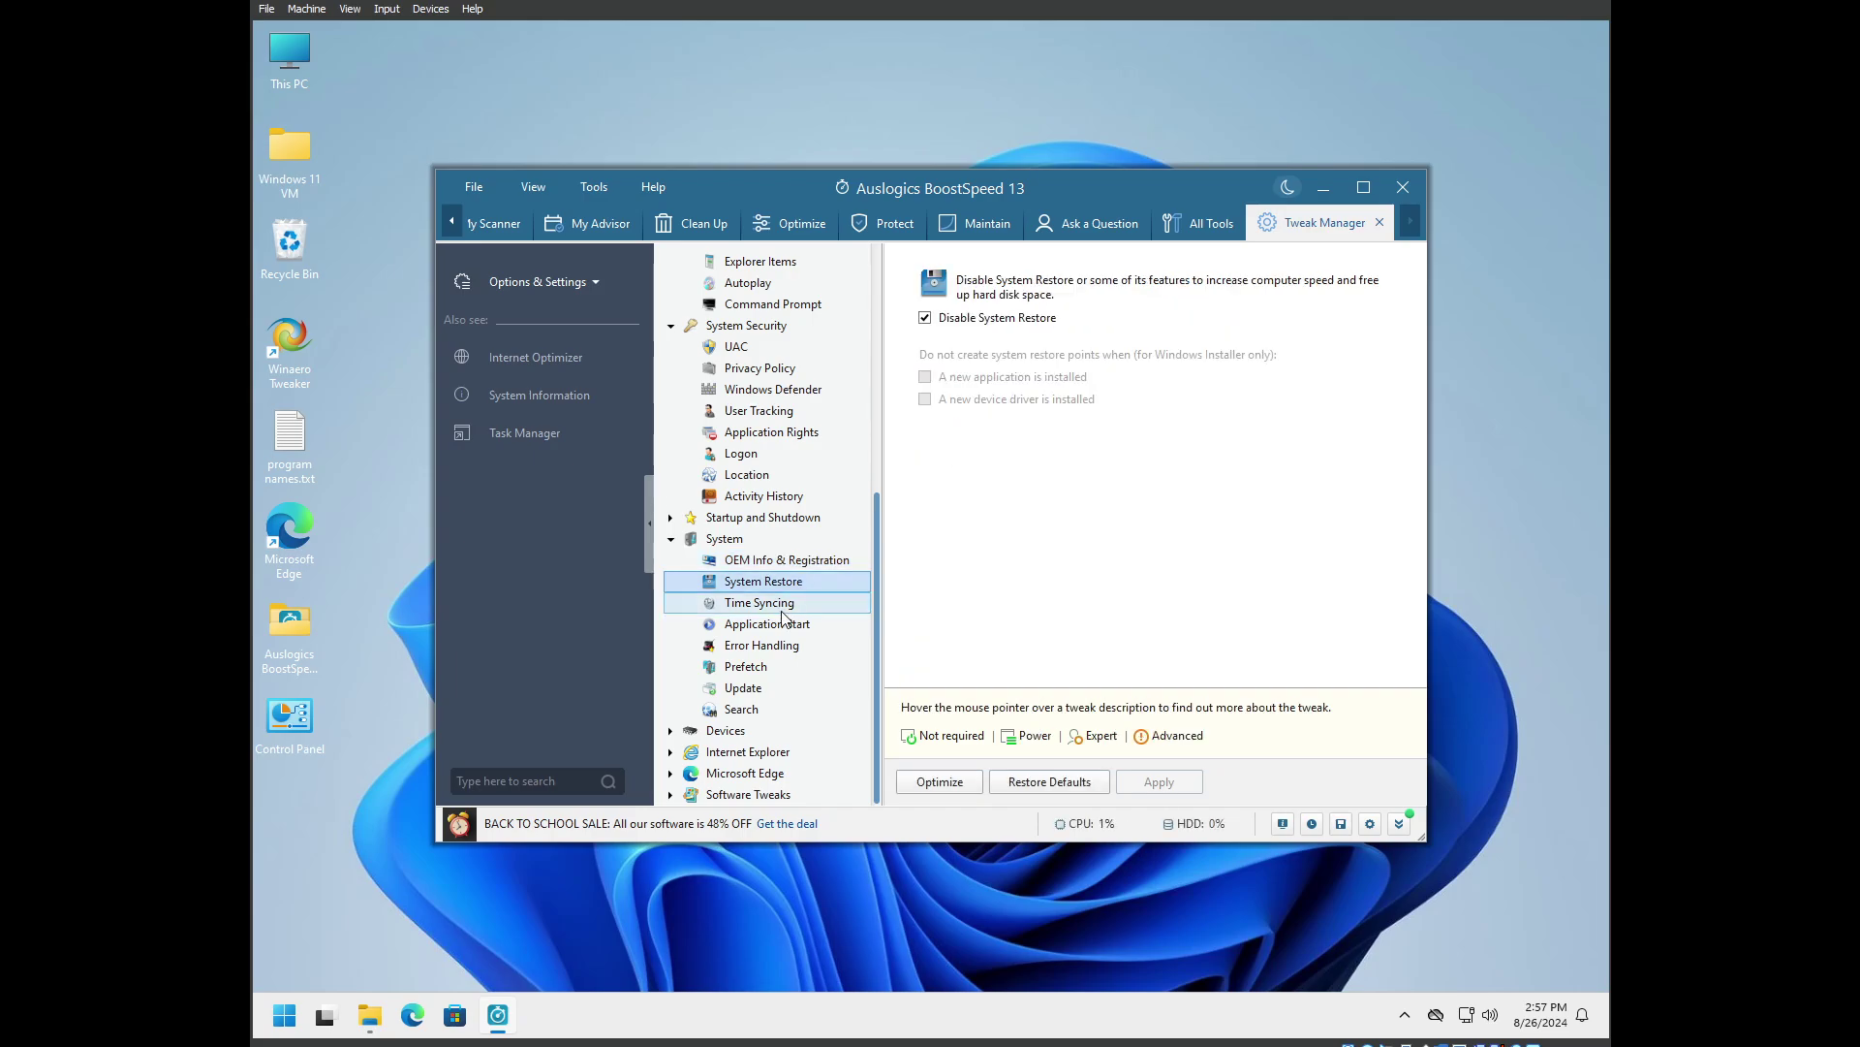
{"action": "left_click", "coordinate": [784, 608]}
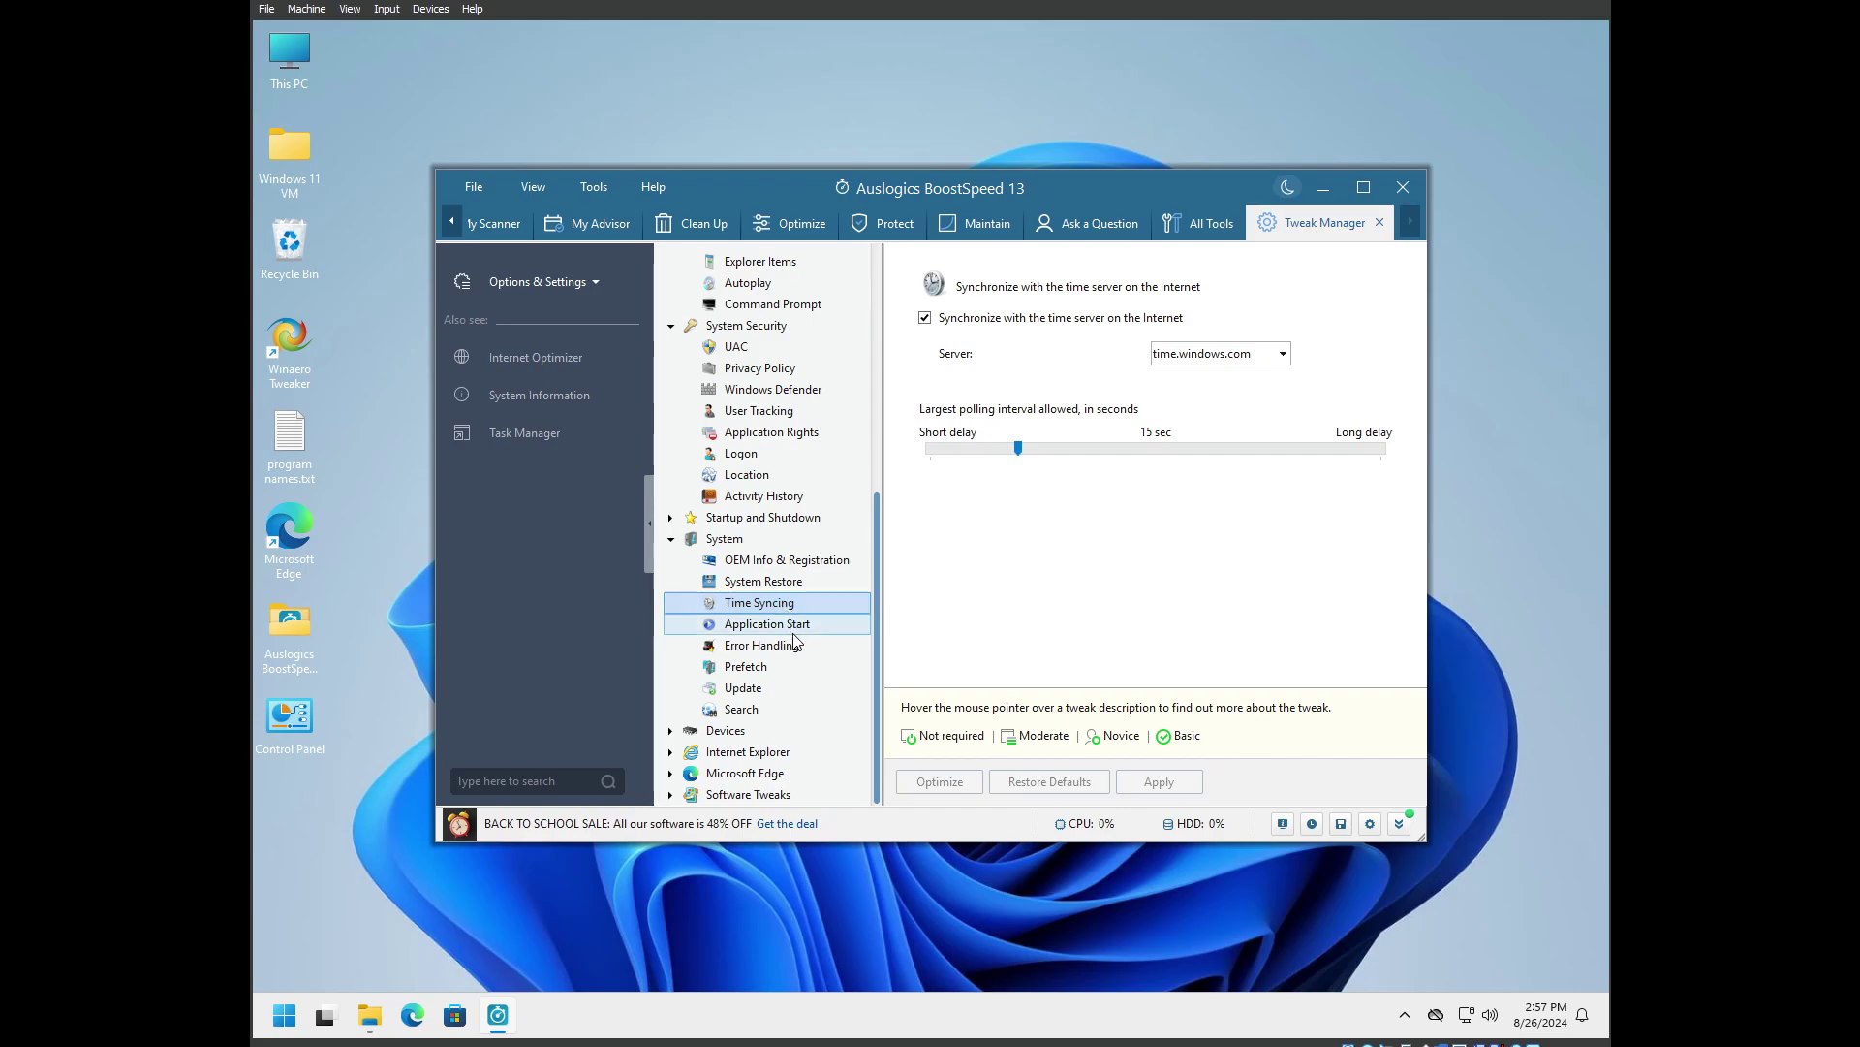
{"action": "left_click", "coordinate": [798, 625]}
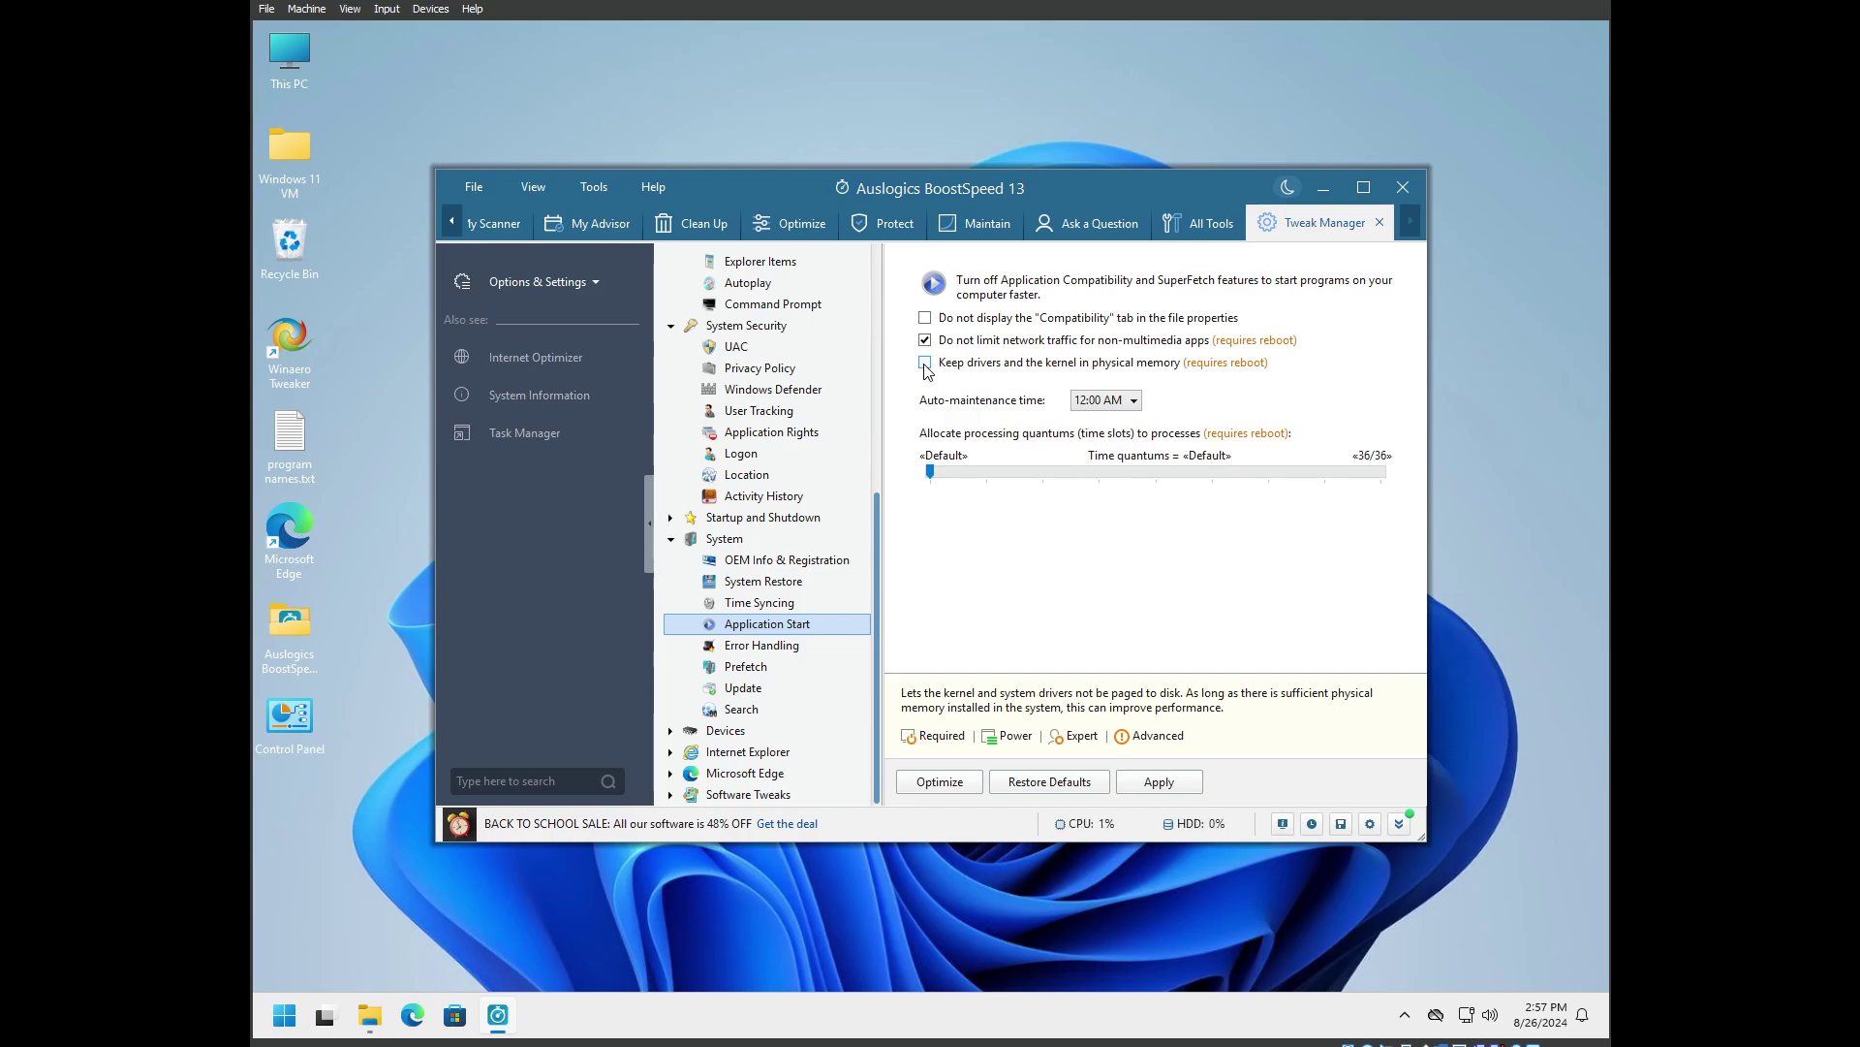
Apply the Application Start tweaks while moving to Error Handling, dismissing the reboot notice
{"action": "left_click", "coordinate": [804, 646]}
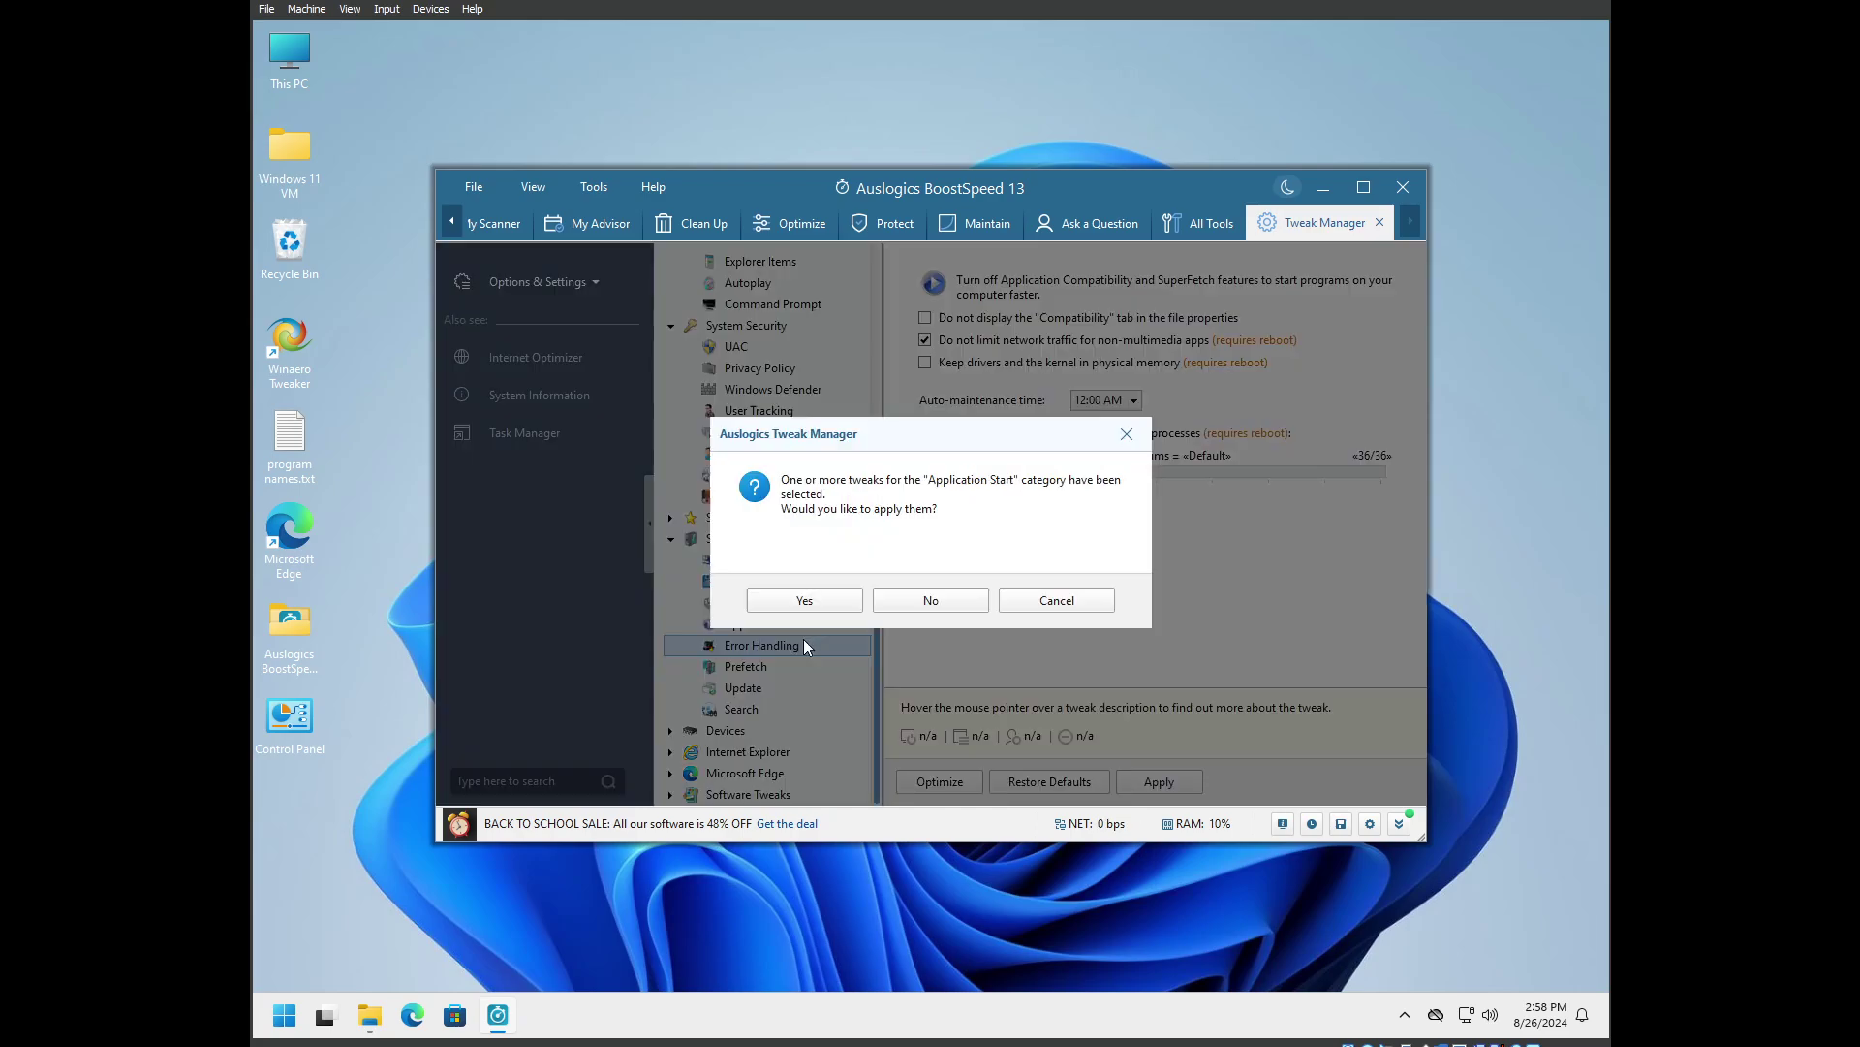
{"action": "left_click", "coordinate": [821, 605]}
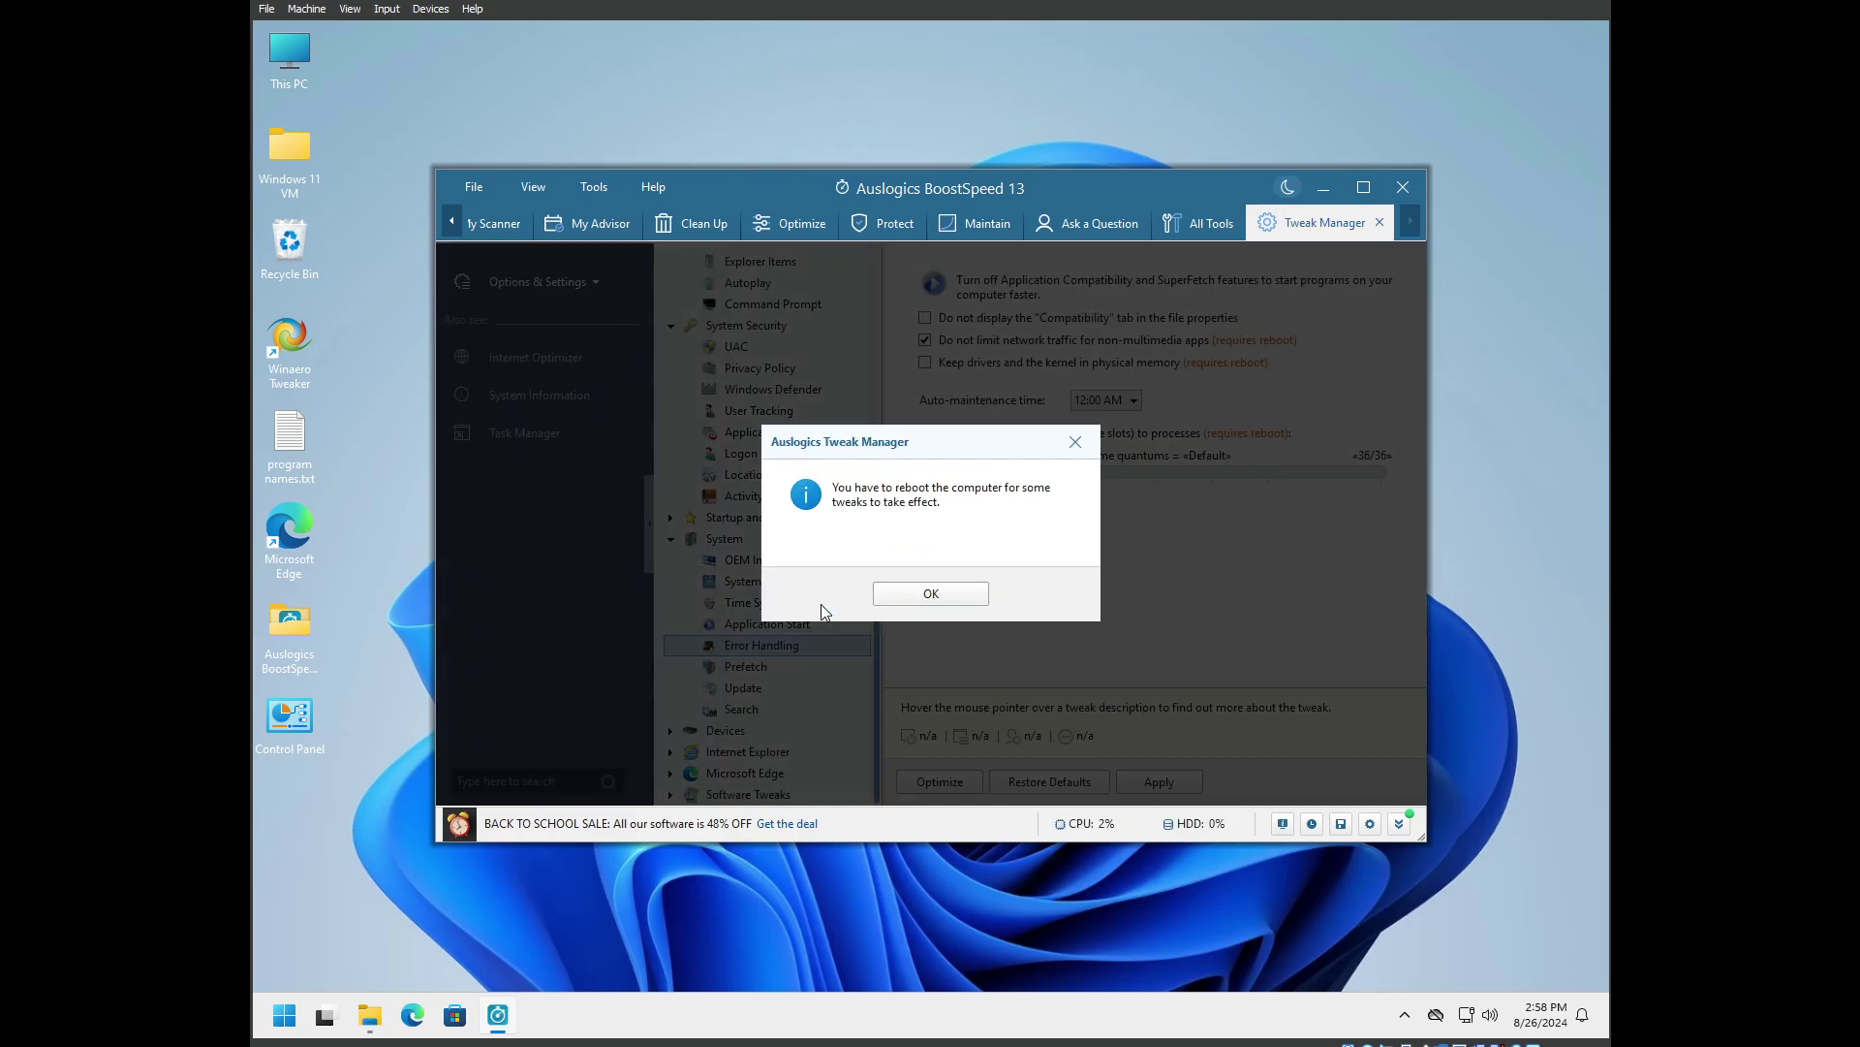
{"action": "left_click", "coordinate": [917, 603]}
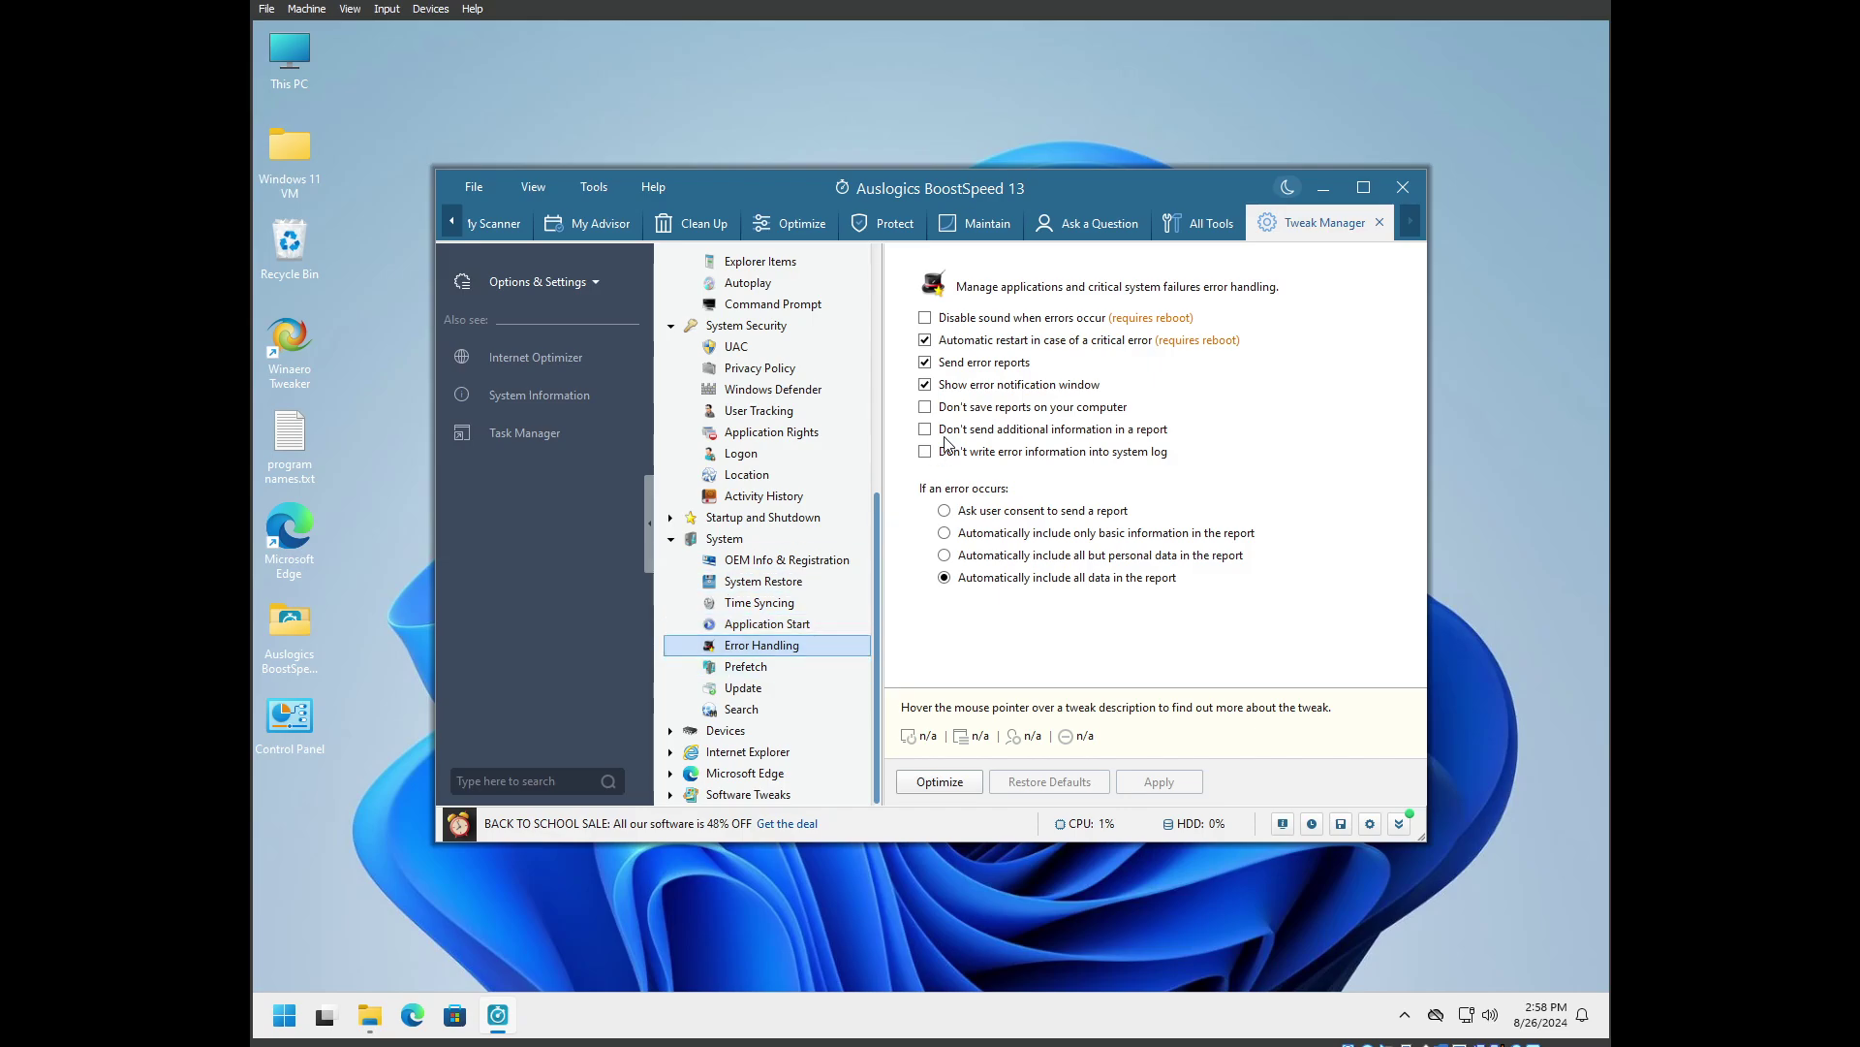
Turn off sending error reports and automatic restart after critical errors
{"action": "mouse_move", "coordinate": [927, 413]}
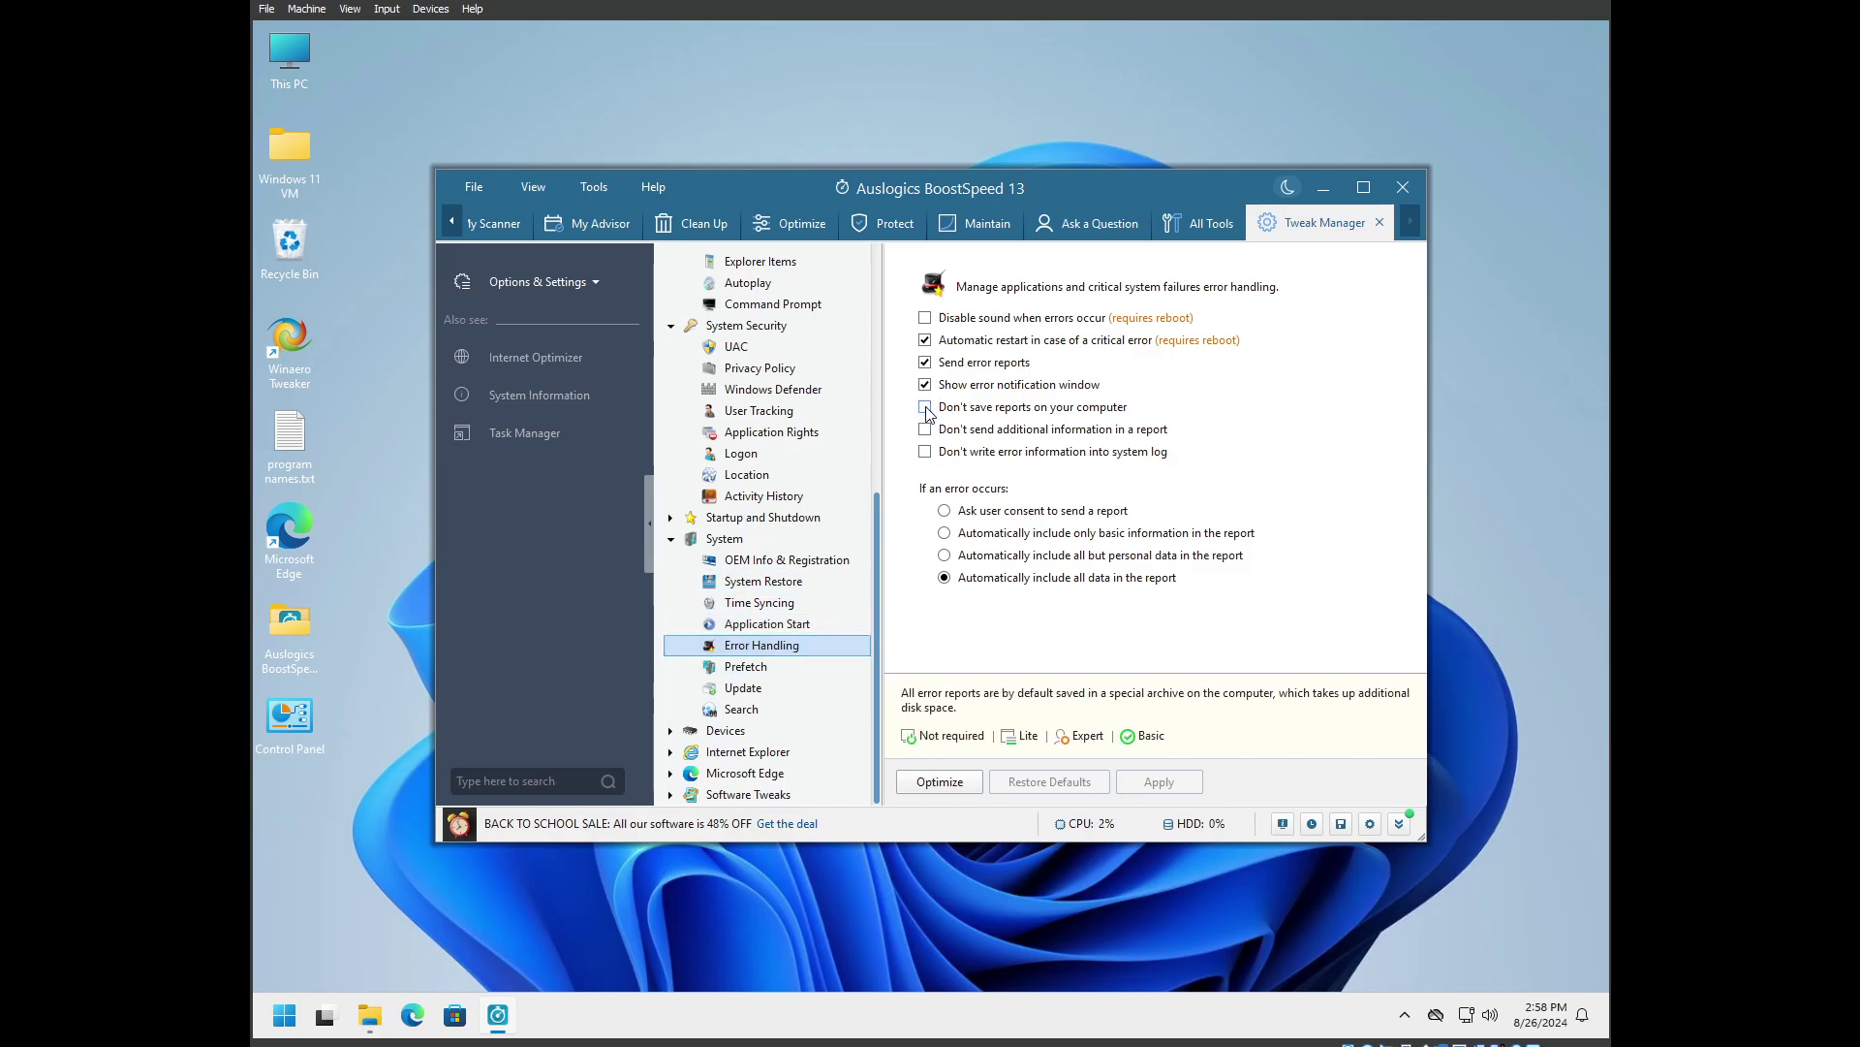
{"action": "left_click", "coordinate": [924, 362]}
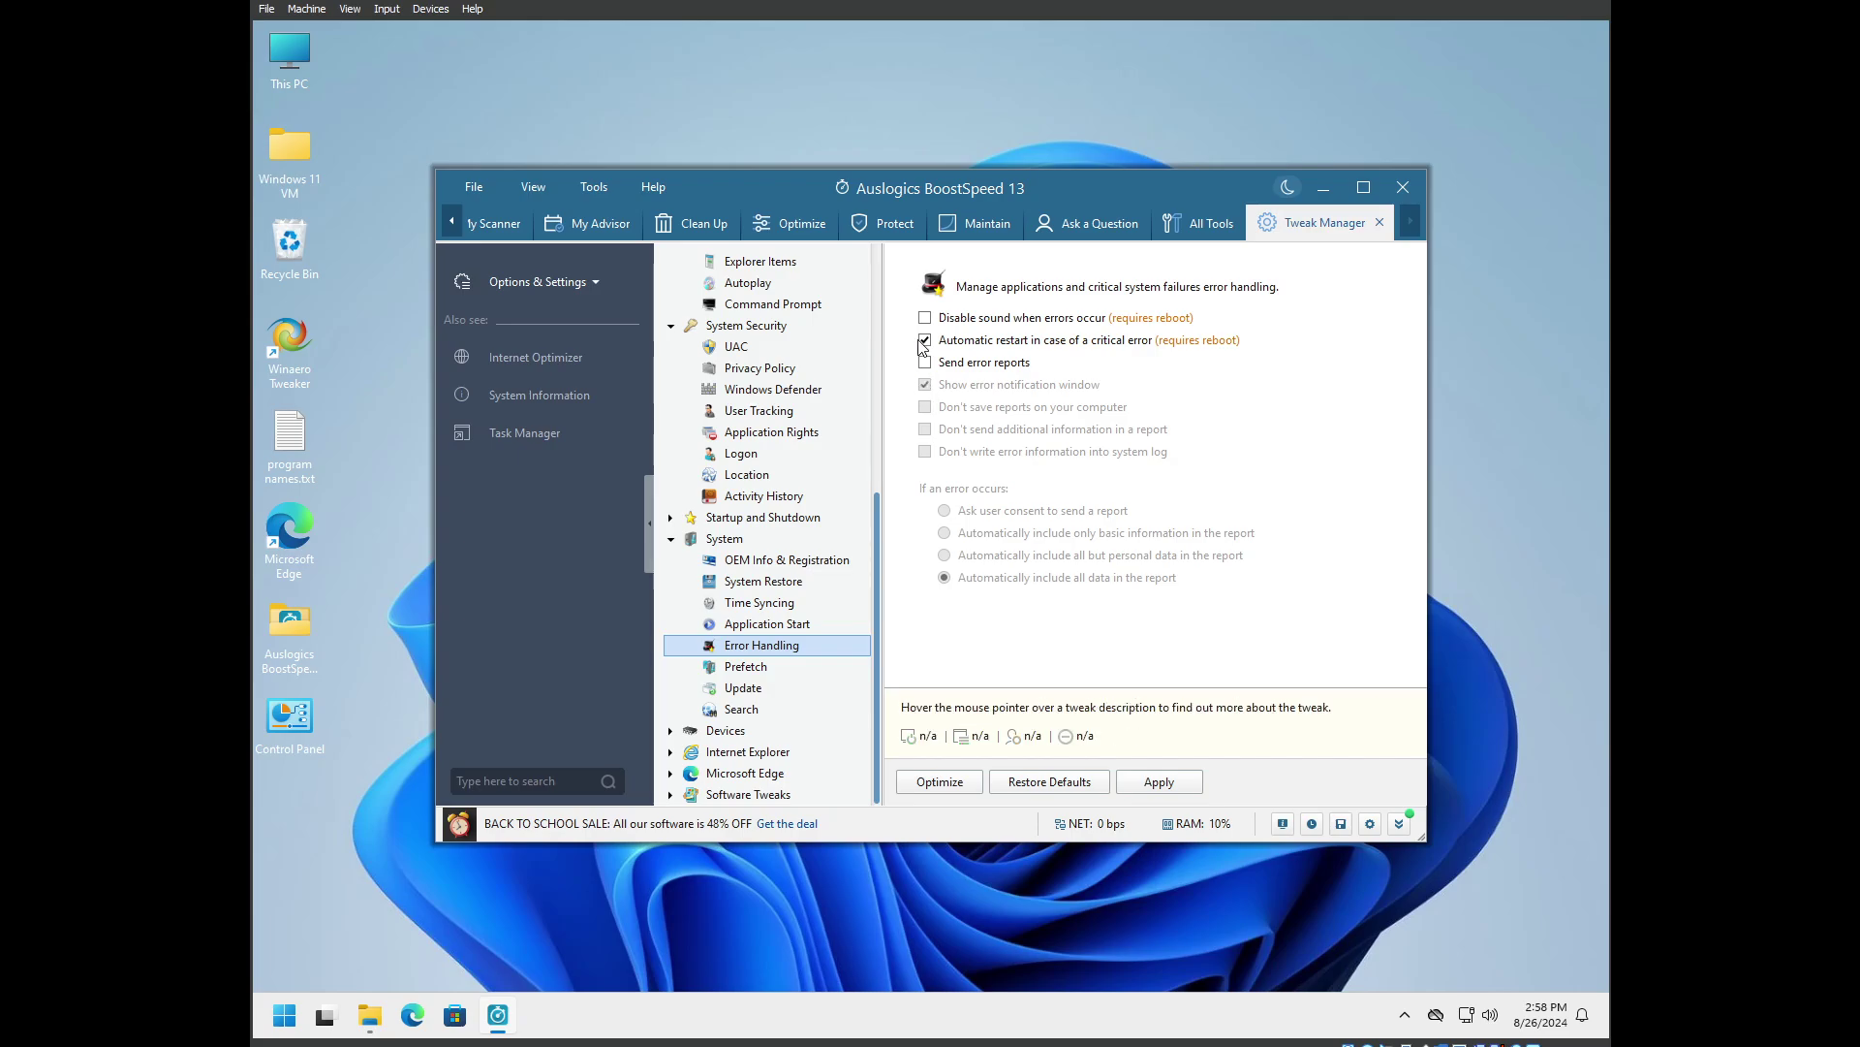
{"action": "left_click", "coordinate": [924, 342]}
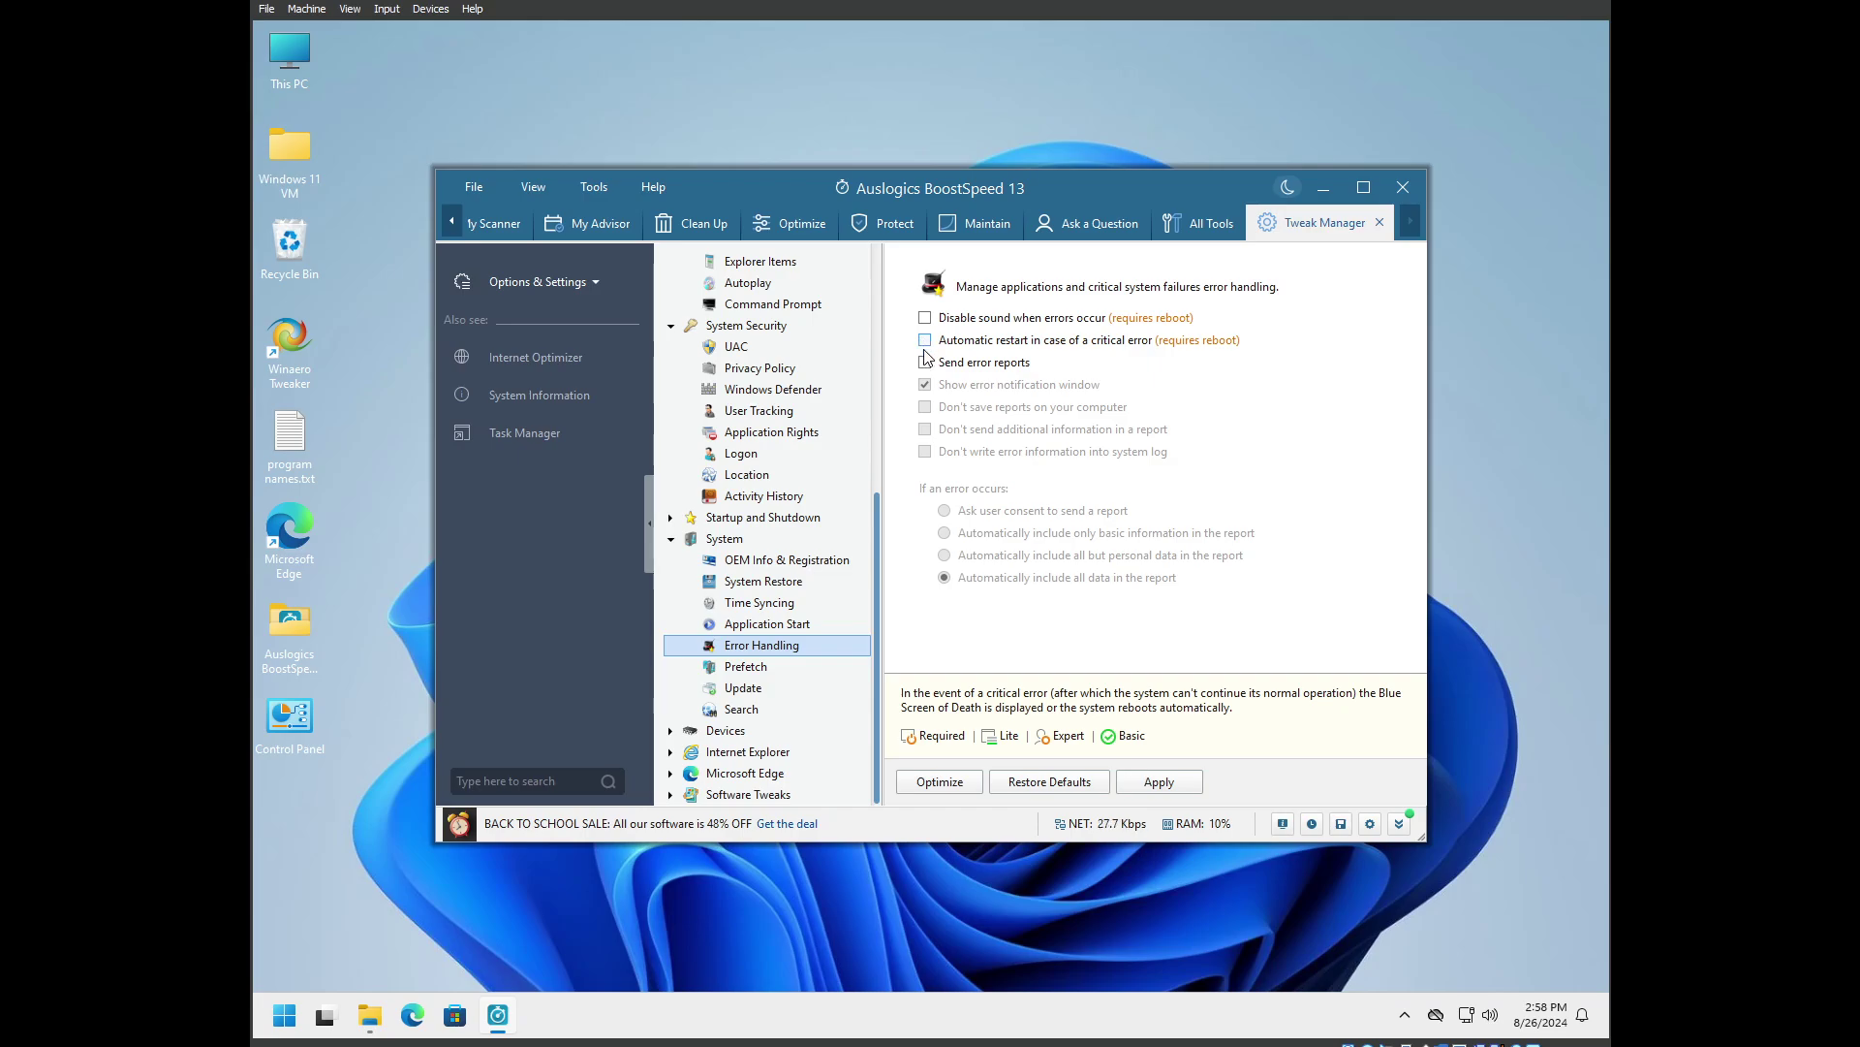
Apply the Error Handling tweaks, then turn off prefetching for startup and active applications
{"action": "left_click", "coordinate": [765, 665]}
{"action": "left_click", "coordinate": [796, 602]}
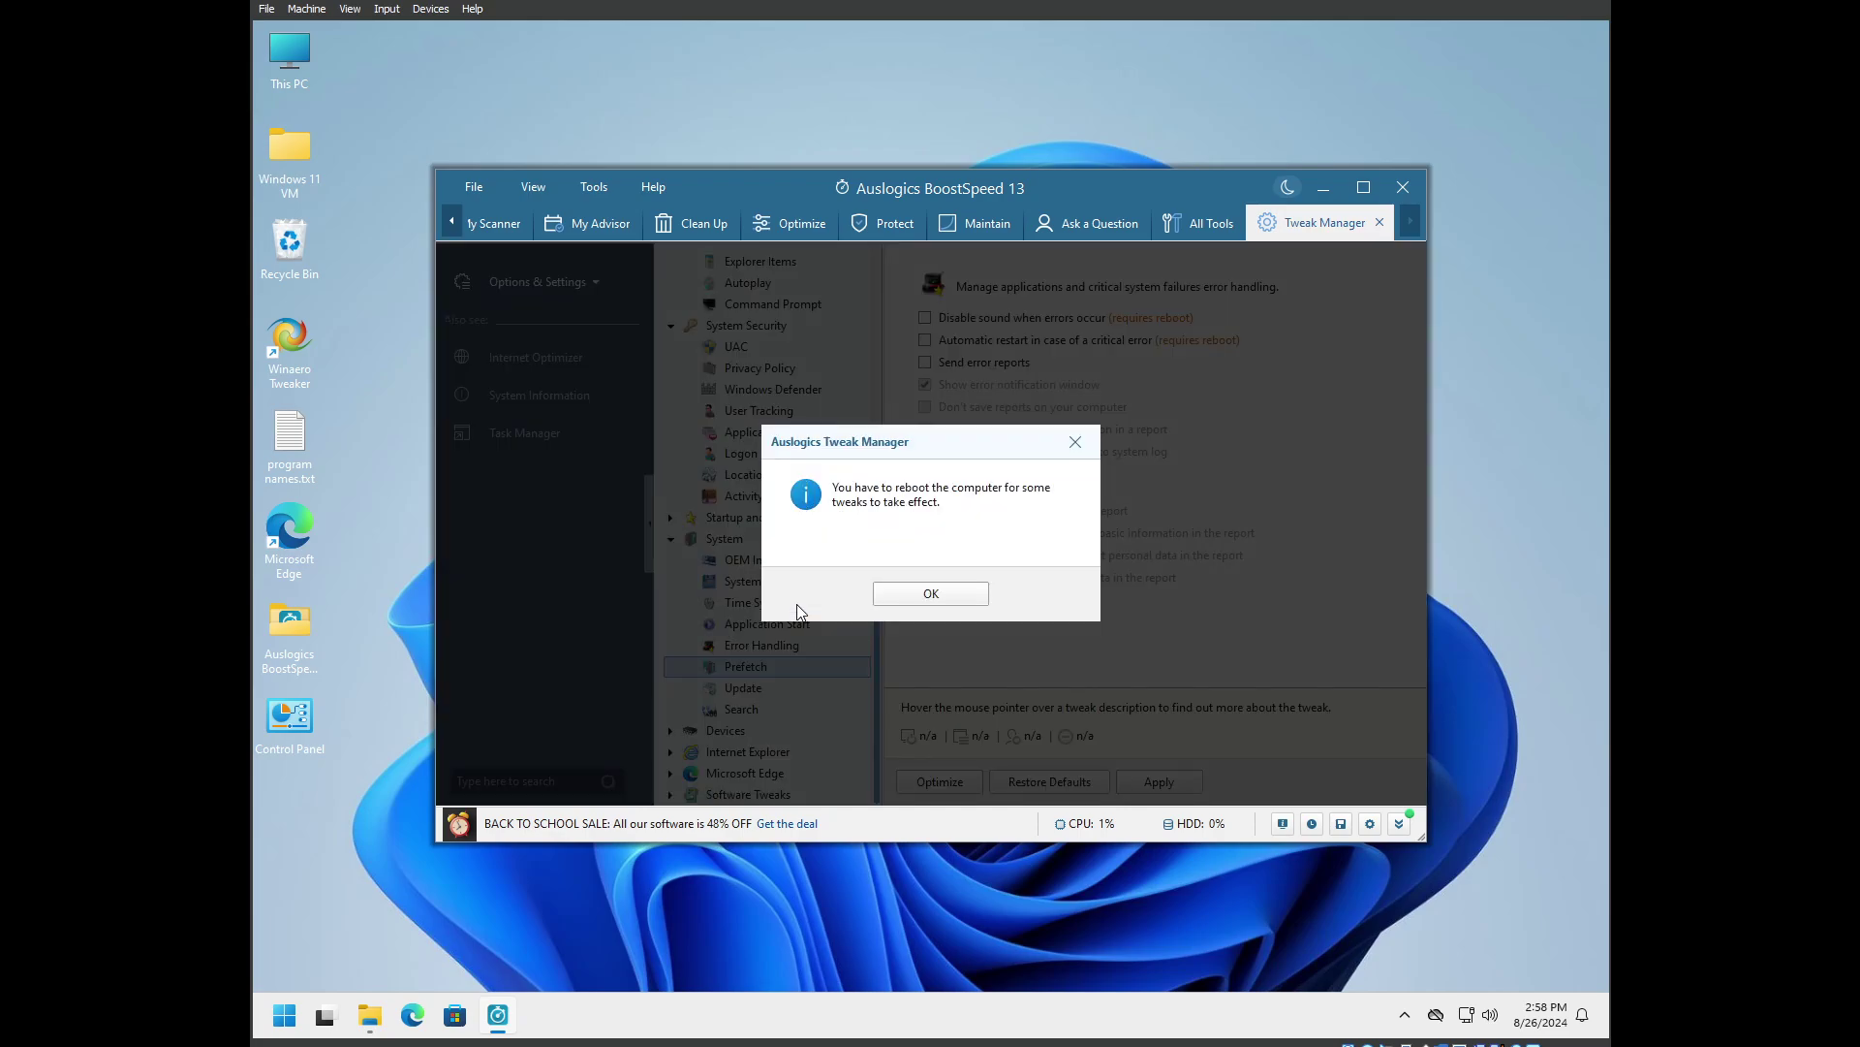
{"action": "left_click", "coordinate": [926, 595]}
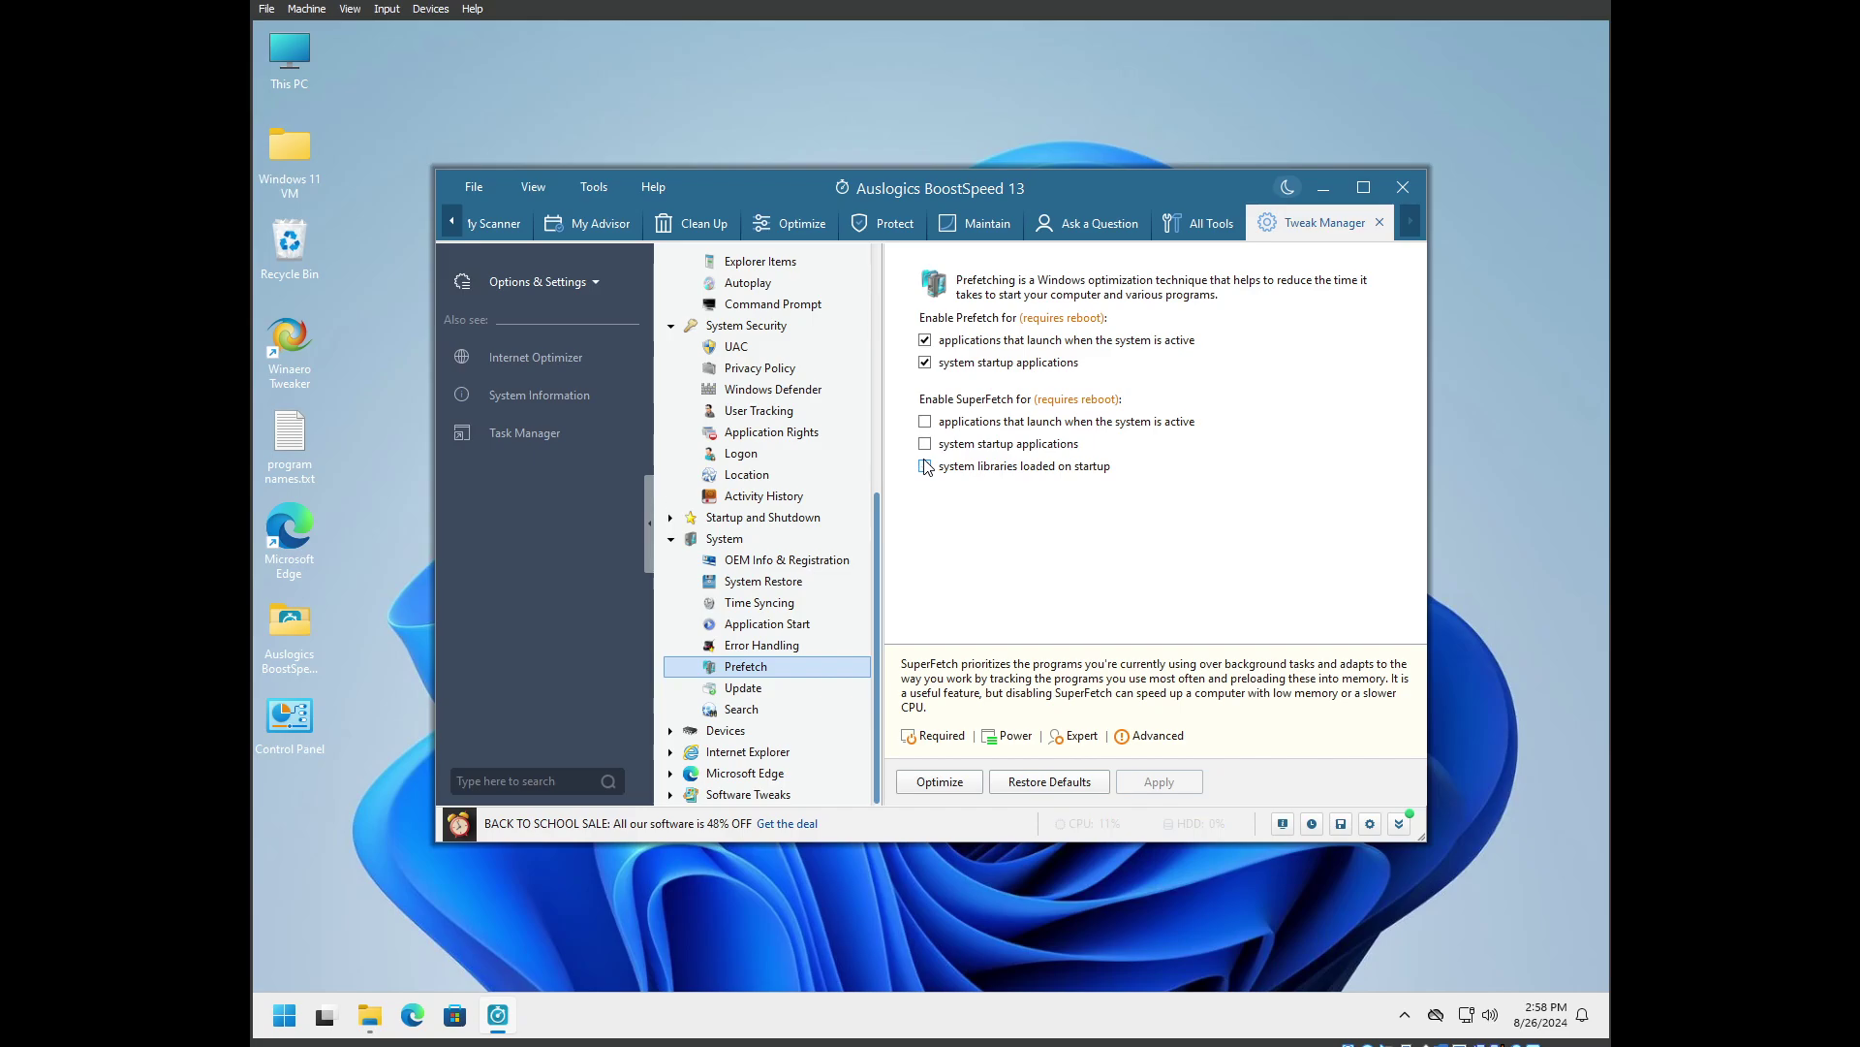
{"action": "left_click", "coordinate": [920, 465]}
{"action": "left_click", "coordinate": [925, 363]}
{"action": "left_click", "coordinate": [924, 340]}
Apply the Prefetch tweaks, then disable post-update restarts and mark all network connections as paid
{"action": "left_click", "coordinate": [744, 687]}
{"action": "left_click", "coordinate": [796, 606]}
{"action": "left_click", "coordinate": [929, 595]}
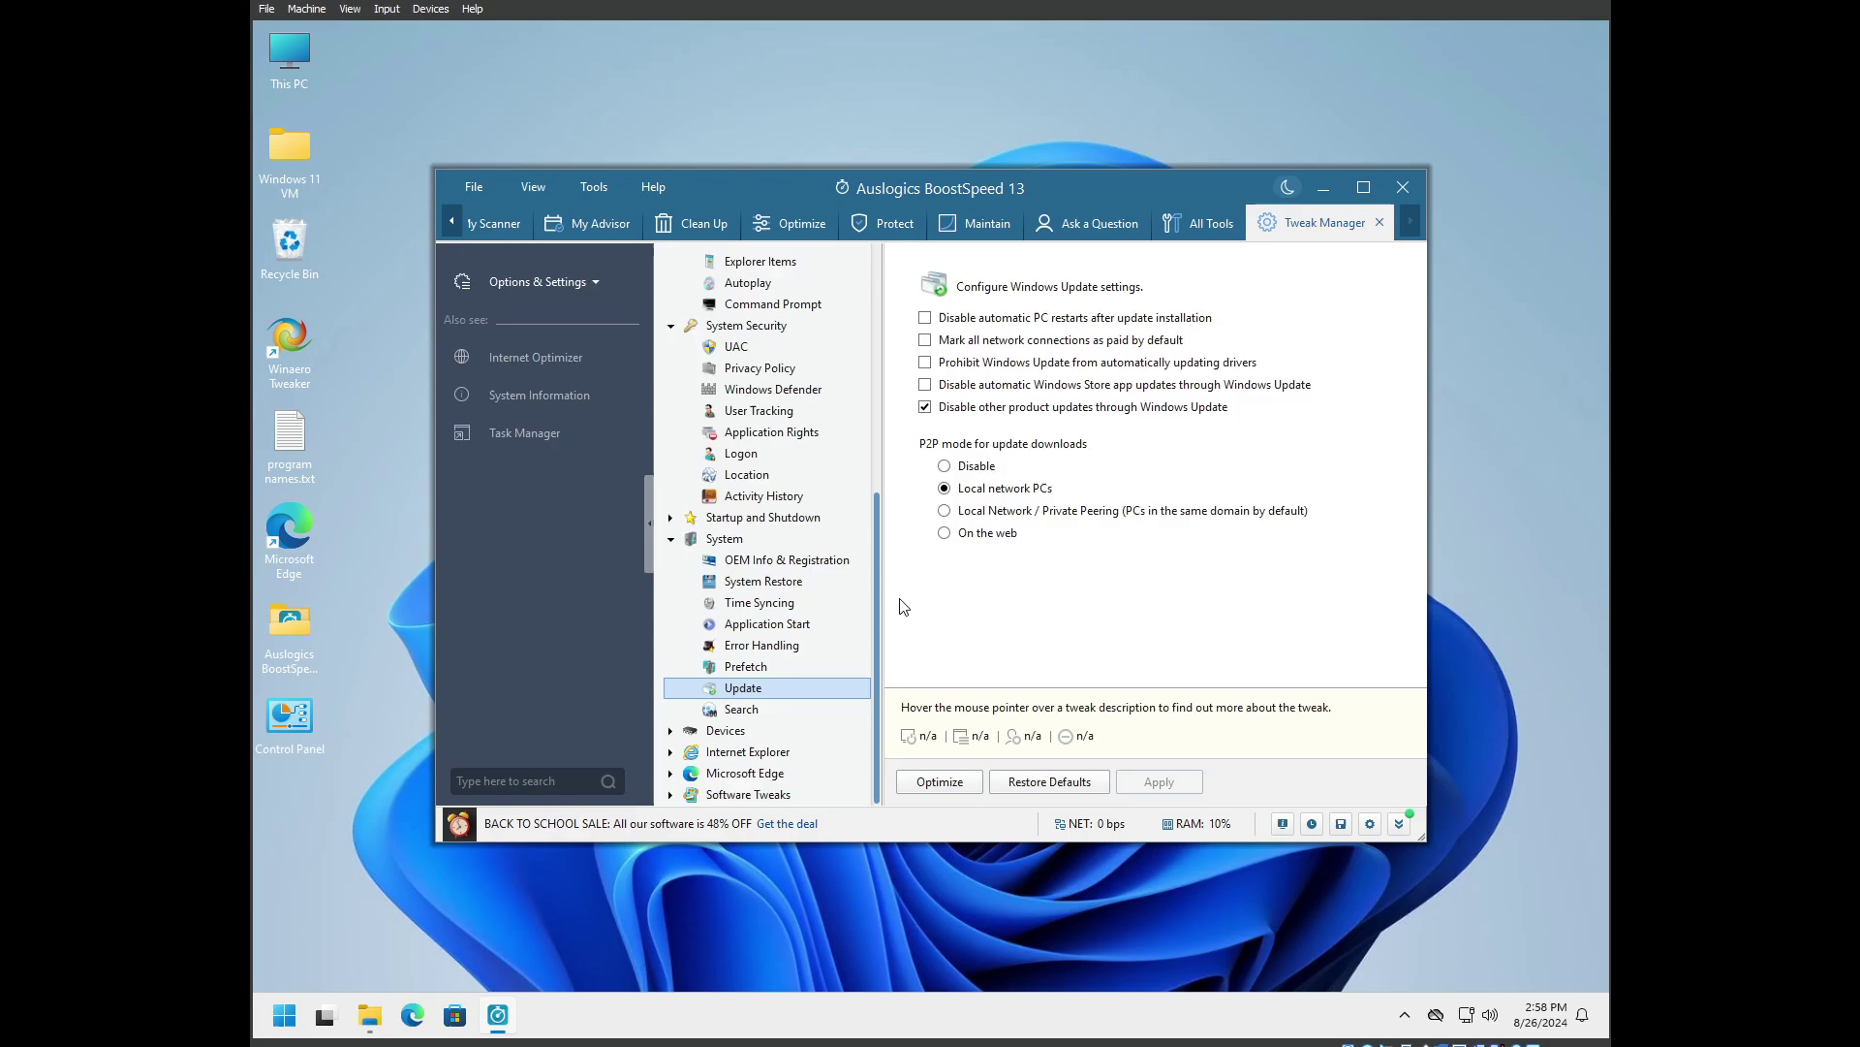
{"action": "left_click", "coordinate": [926, 319]}
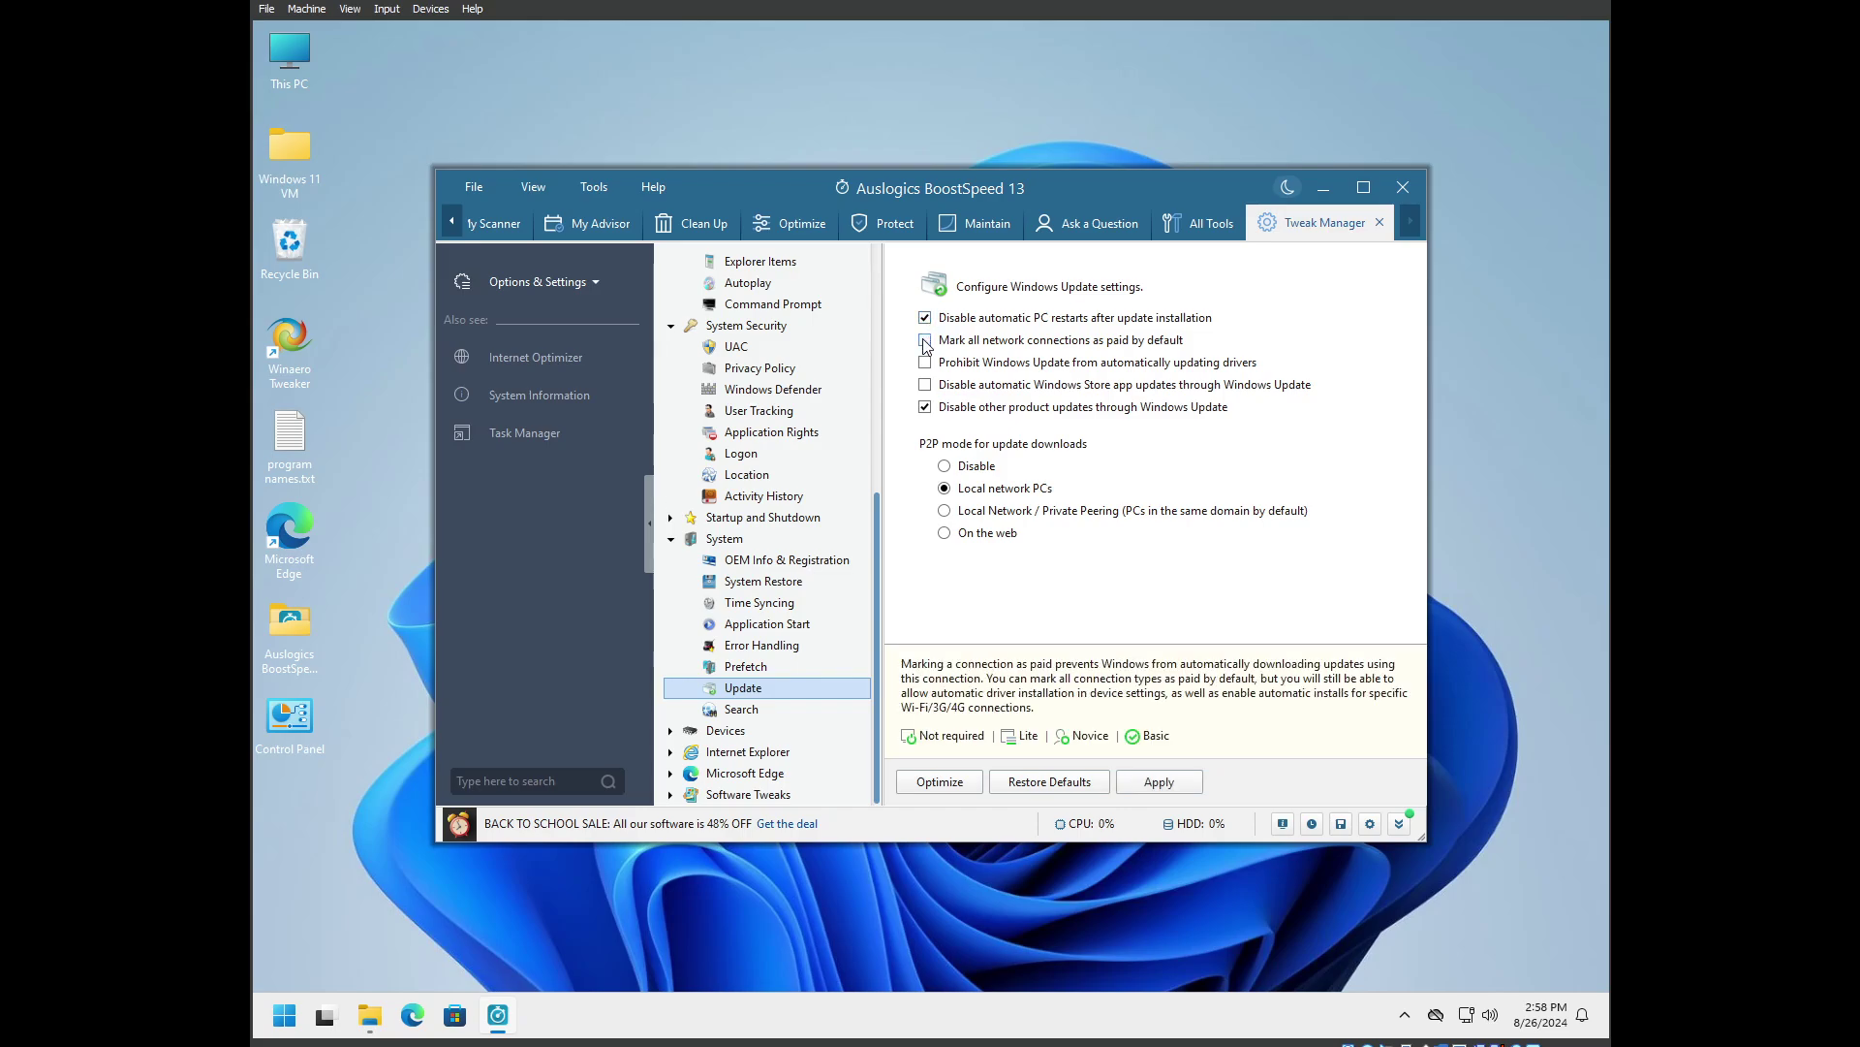
{"action": "left_click", "coordinate": [926, 341]}
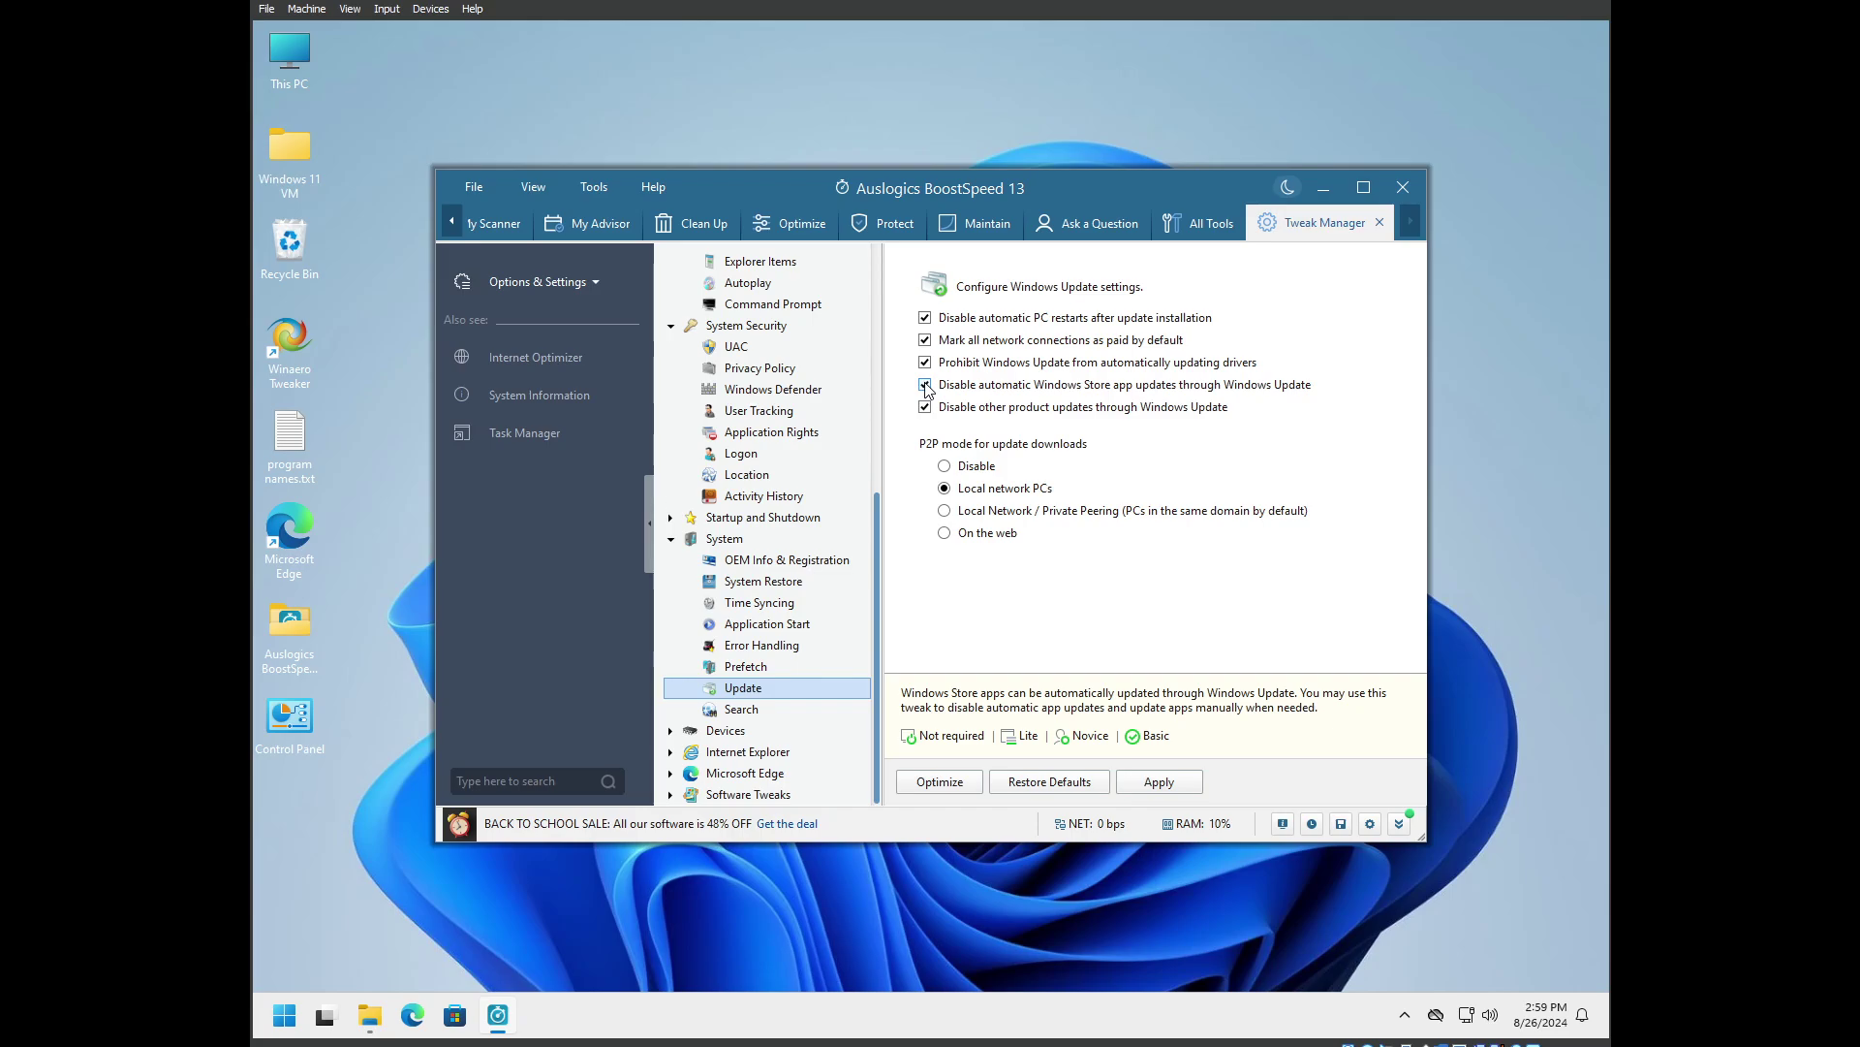
Disable P2P update downloads and apply the Update tweaks
{"action": "left_click", "coordinate": [945, 467]}
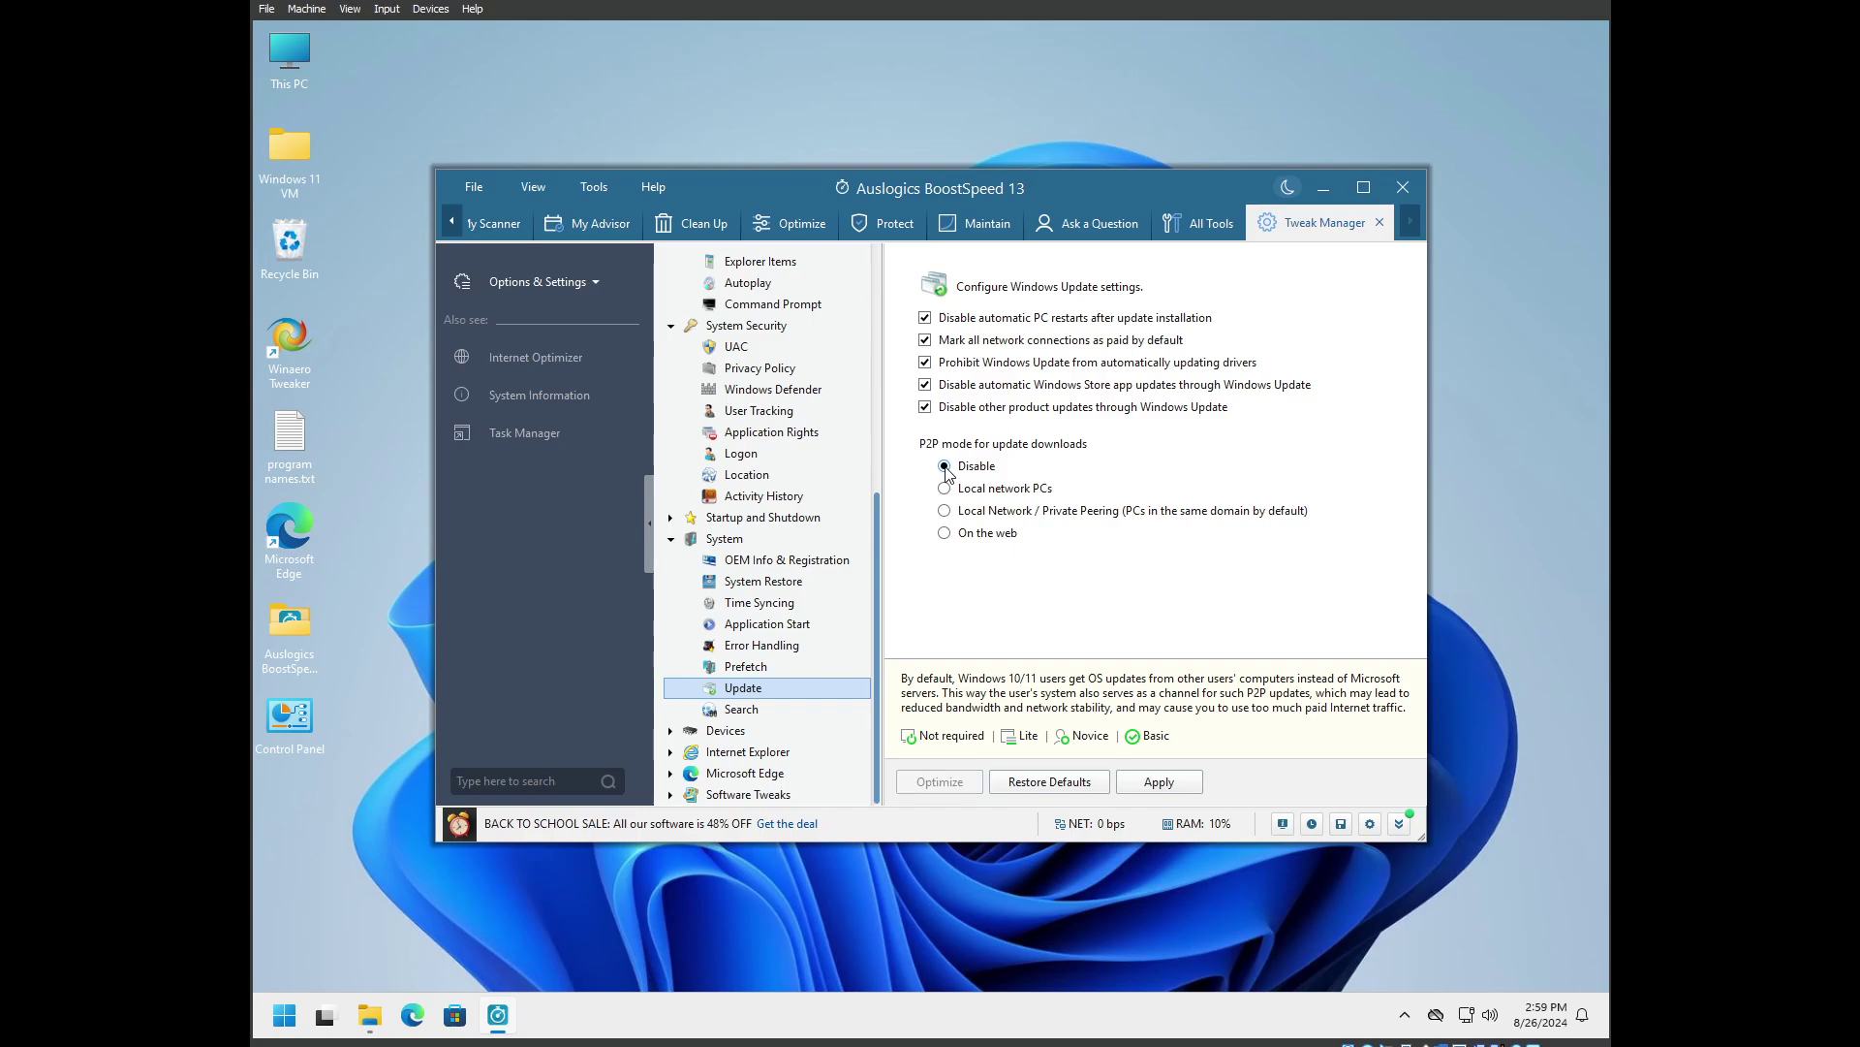
{"action": "left_click", "coordinate": [754, 708]}
{"action": "left_click", "coordinate": [799, 601]}
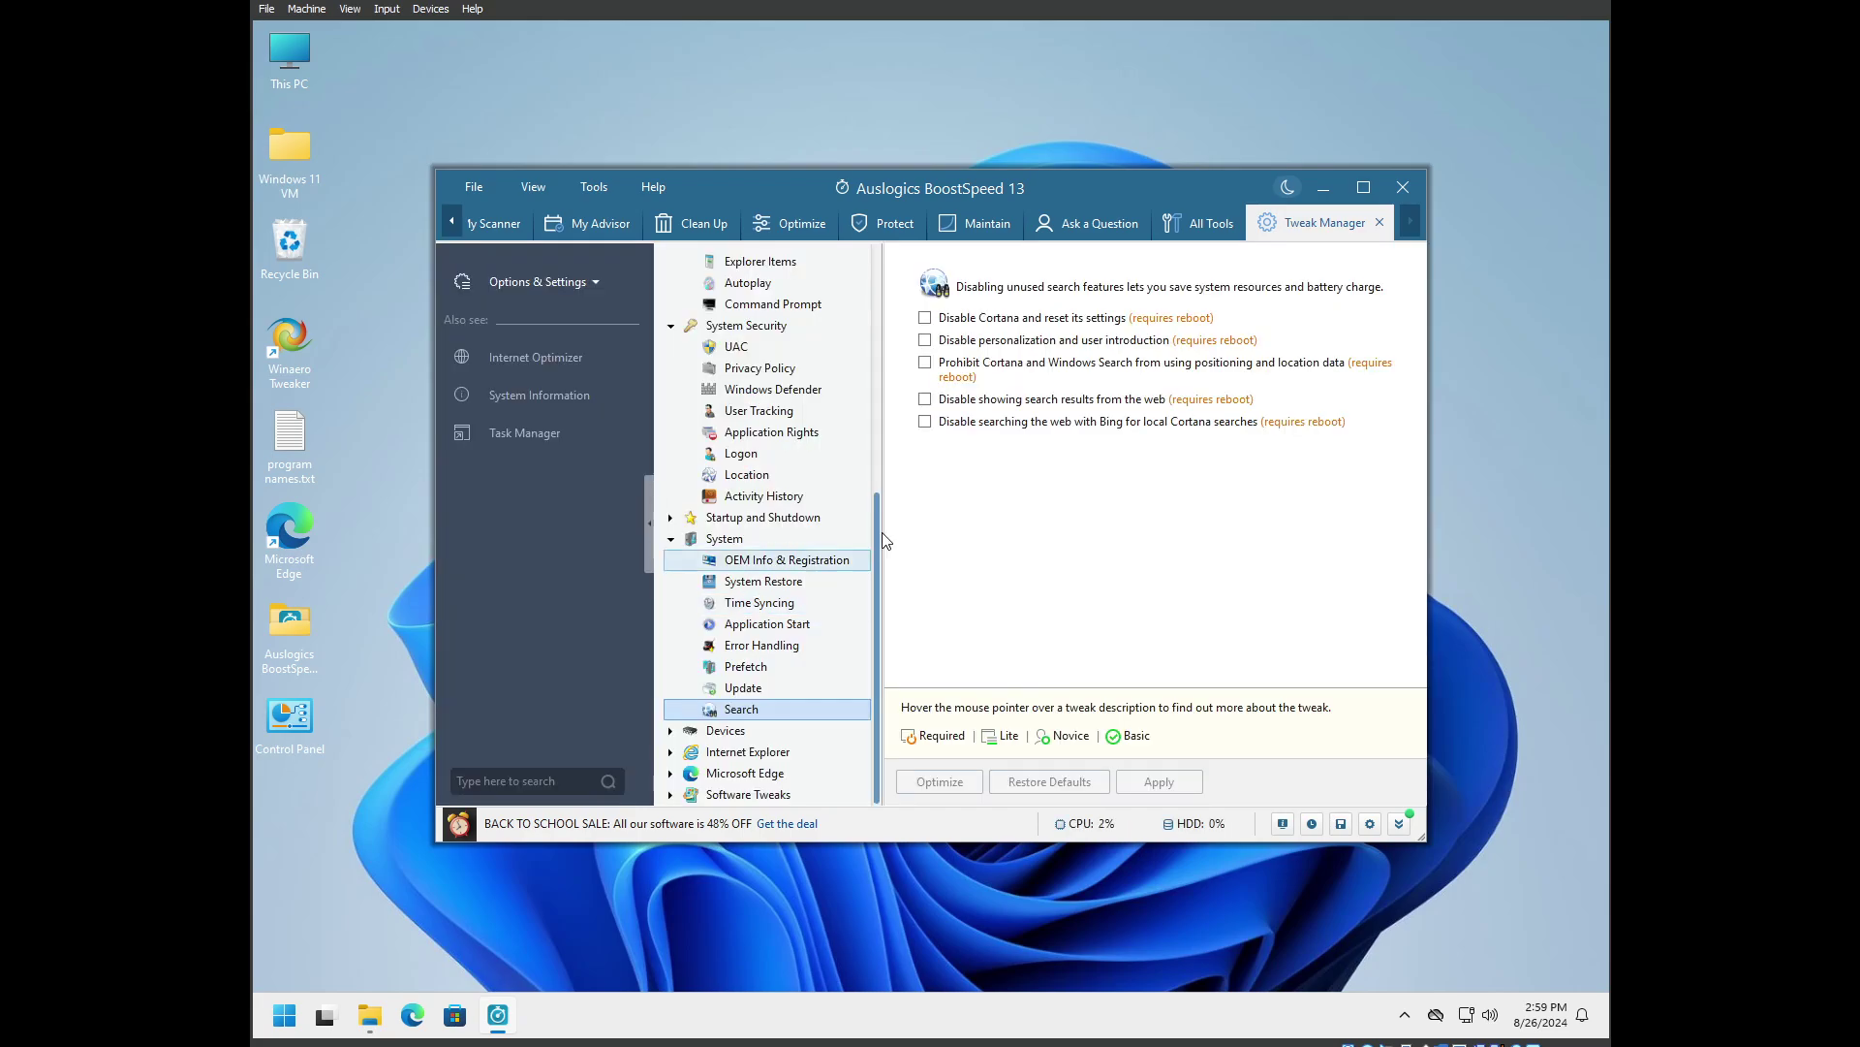
Disable Cortana, personalization and user introduction in Search, and apply the Search tweaks
{"action": "left_click", "coordinate": [925, 318]}
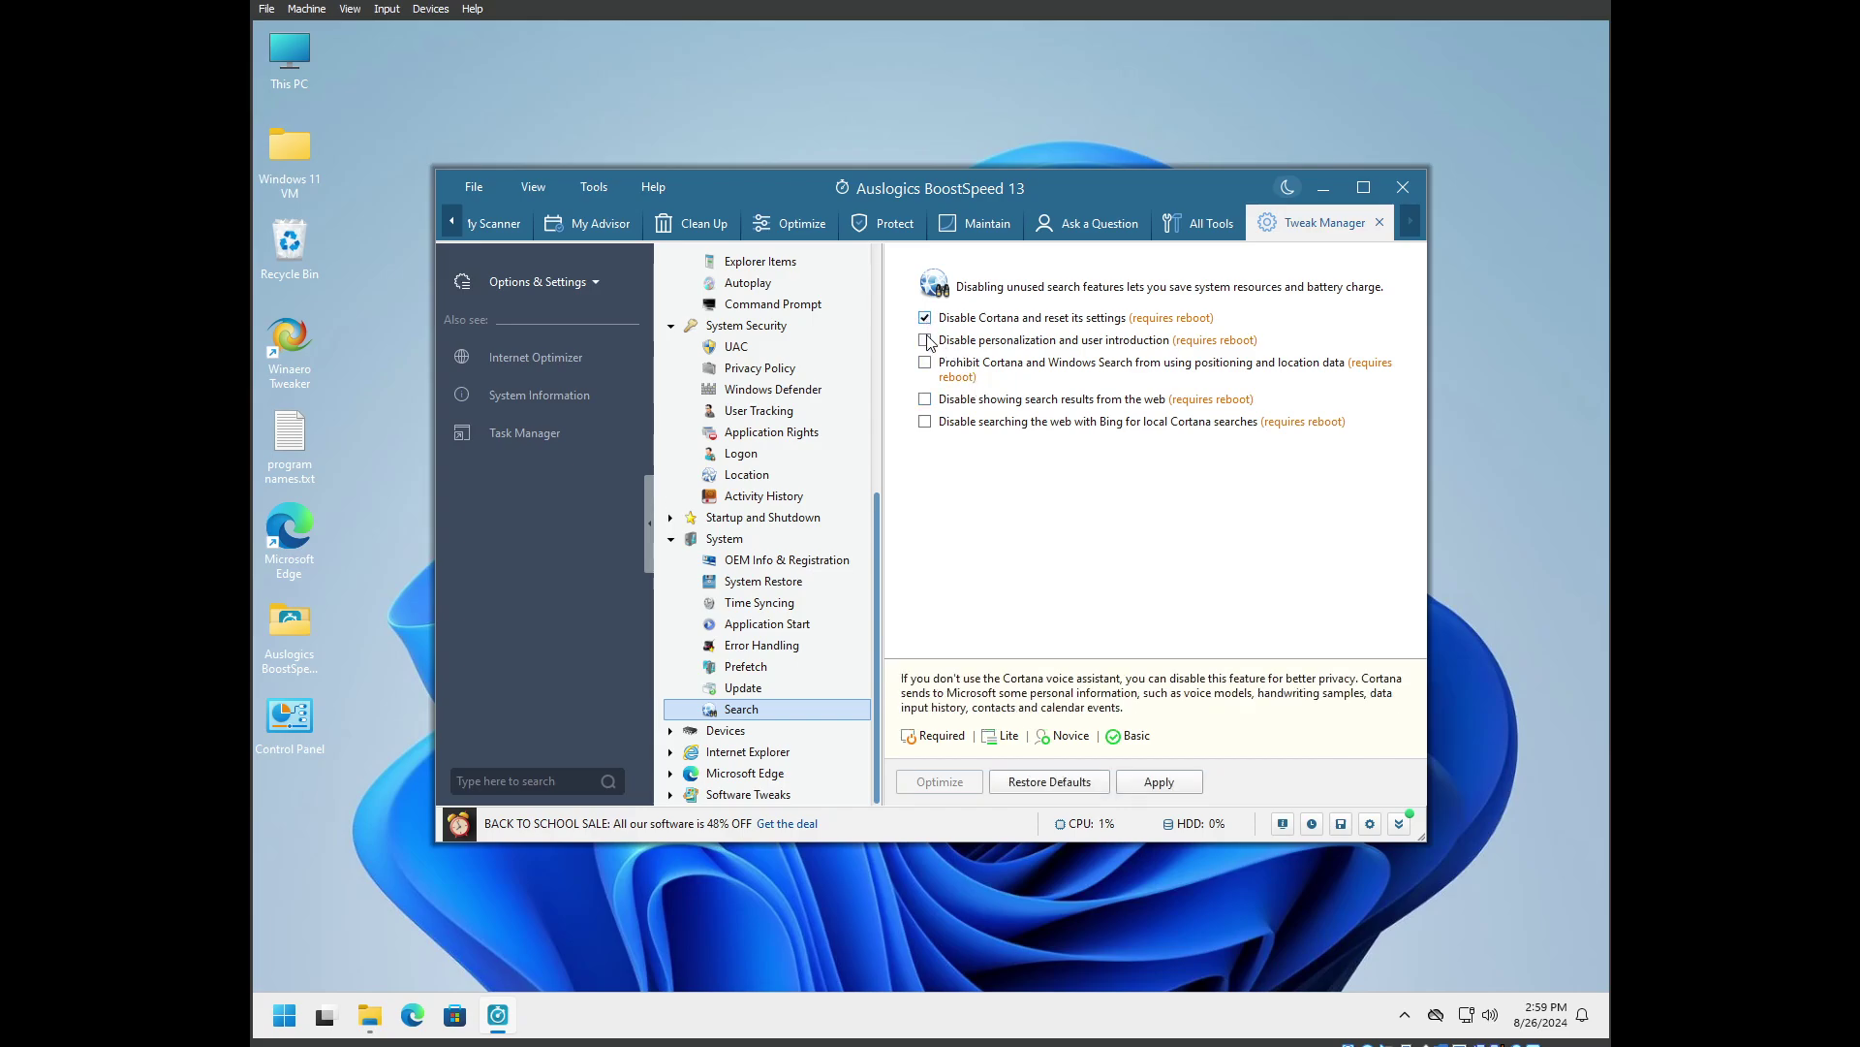
{"action": "left_click", "coordinate": [925, 341]}
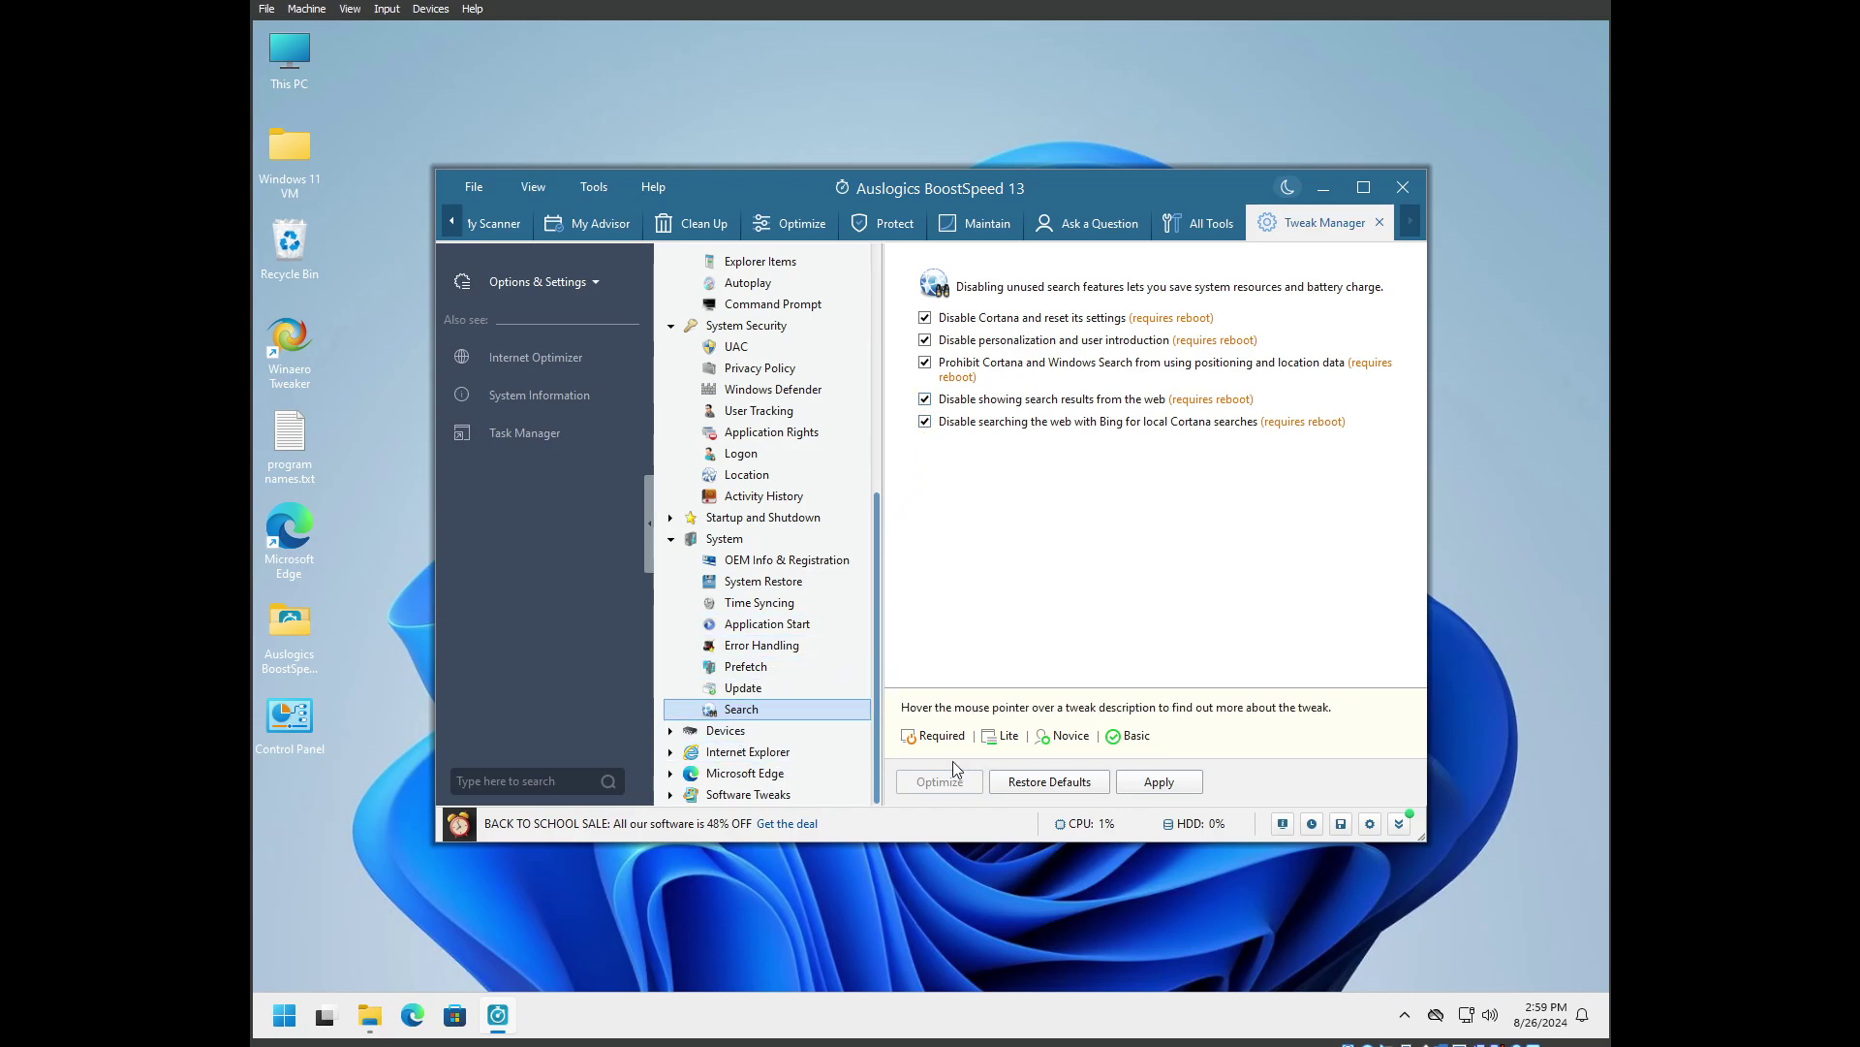
{"action": "left_click", "coordinate": [1146, 783]}
{"action": "left_click", "coordinate": [938, 593]}
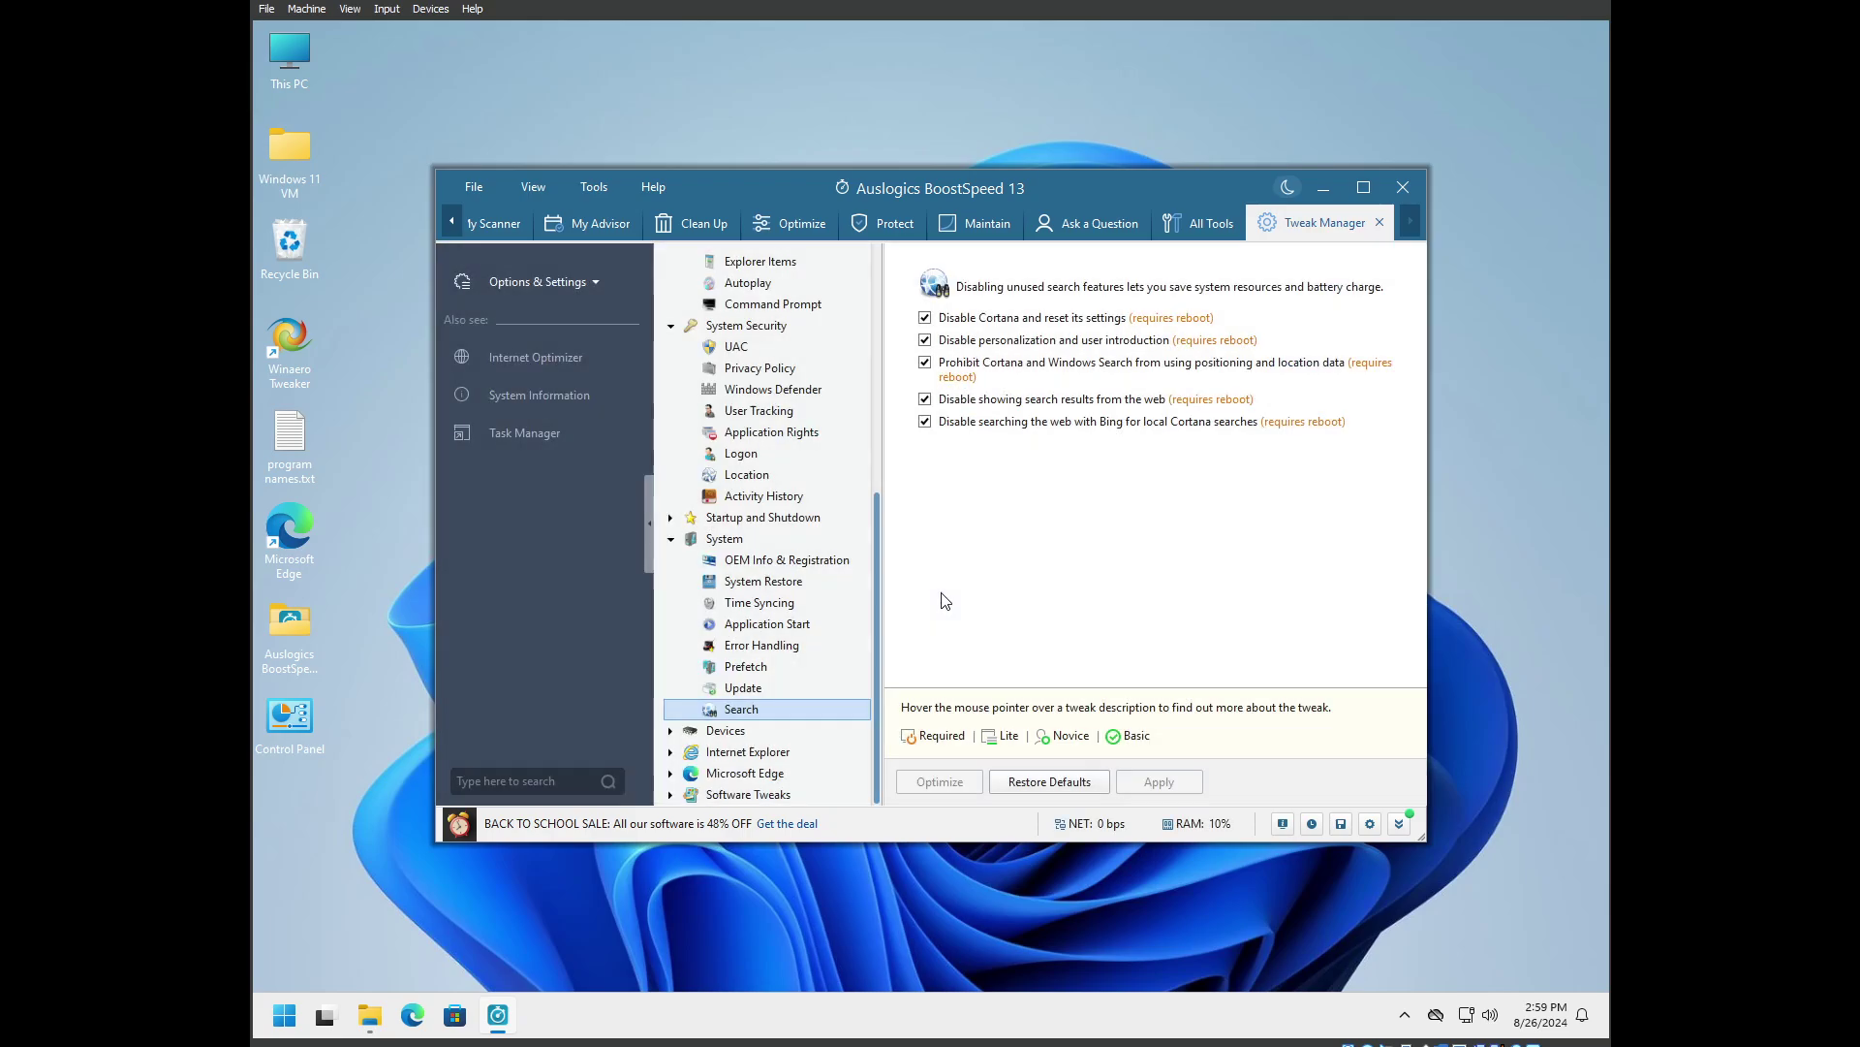
{"action": "left_click", "coordinate": [722, 731]}
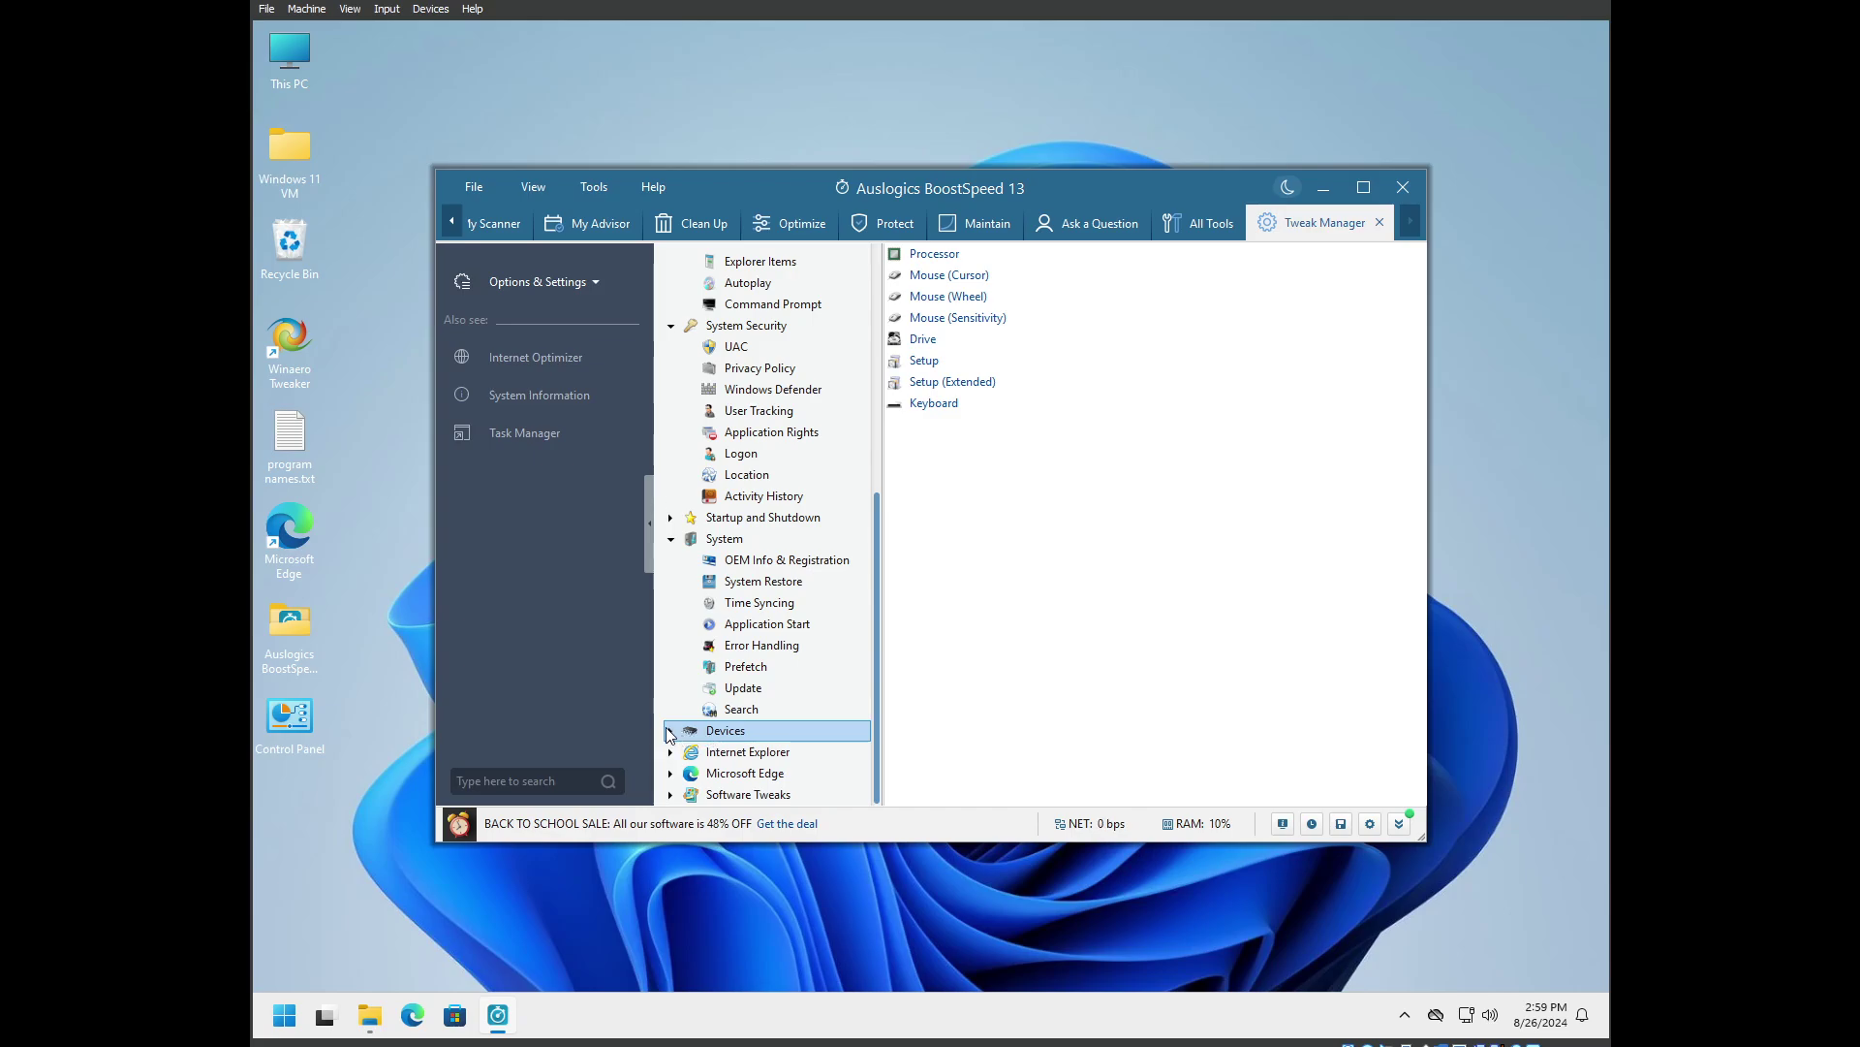
Expand Devices and keep the Balanced power plan in the Processor tweaks
{"action": "double_click", "coordinate": [697, 728]}
{"action": "left_click", "coordinate": [765, 581]}
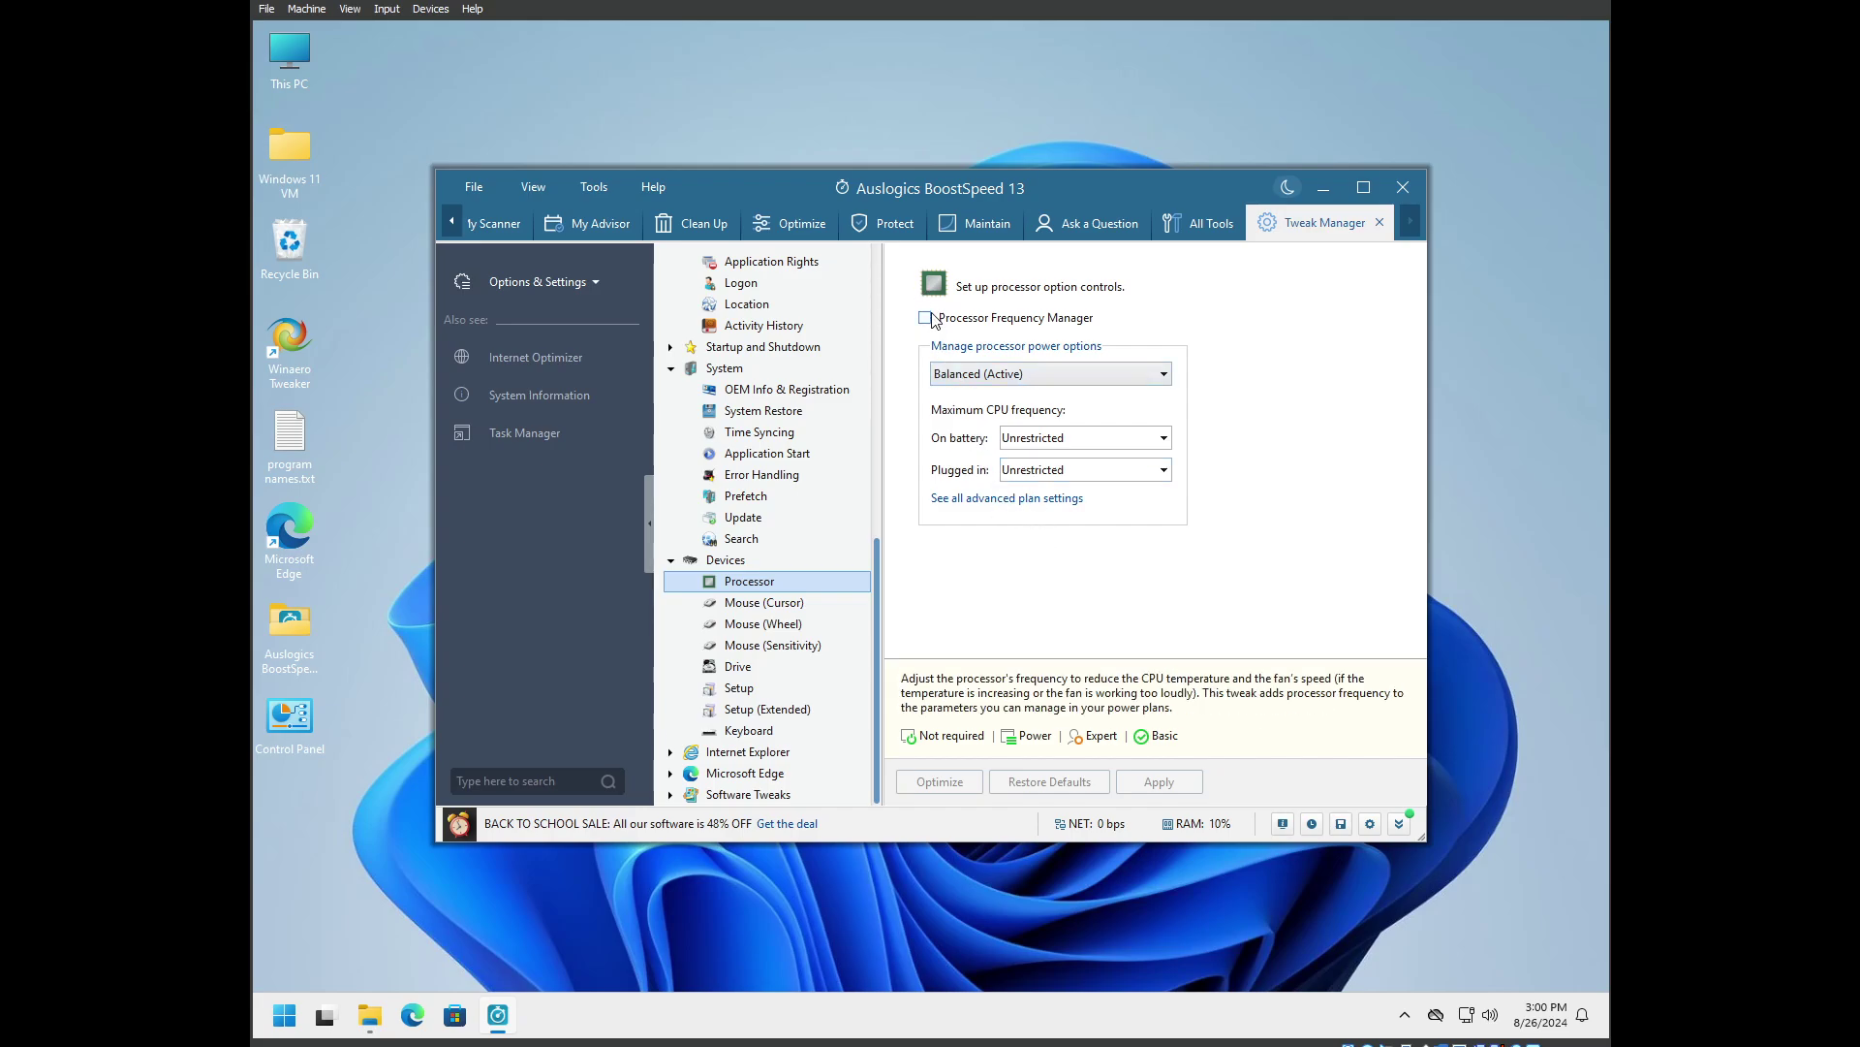
{"action": "left_click", "coordinate": [977, 375]}
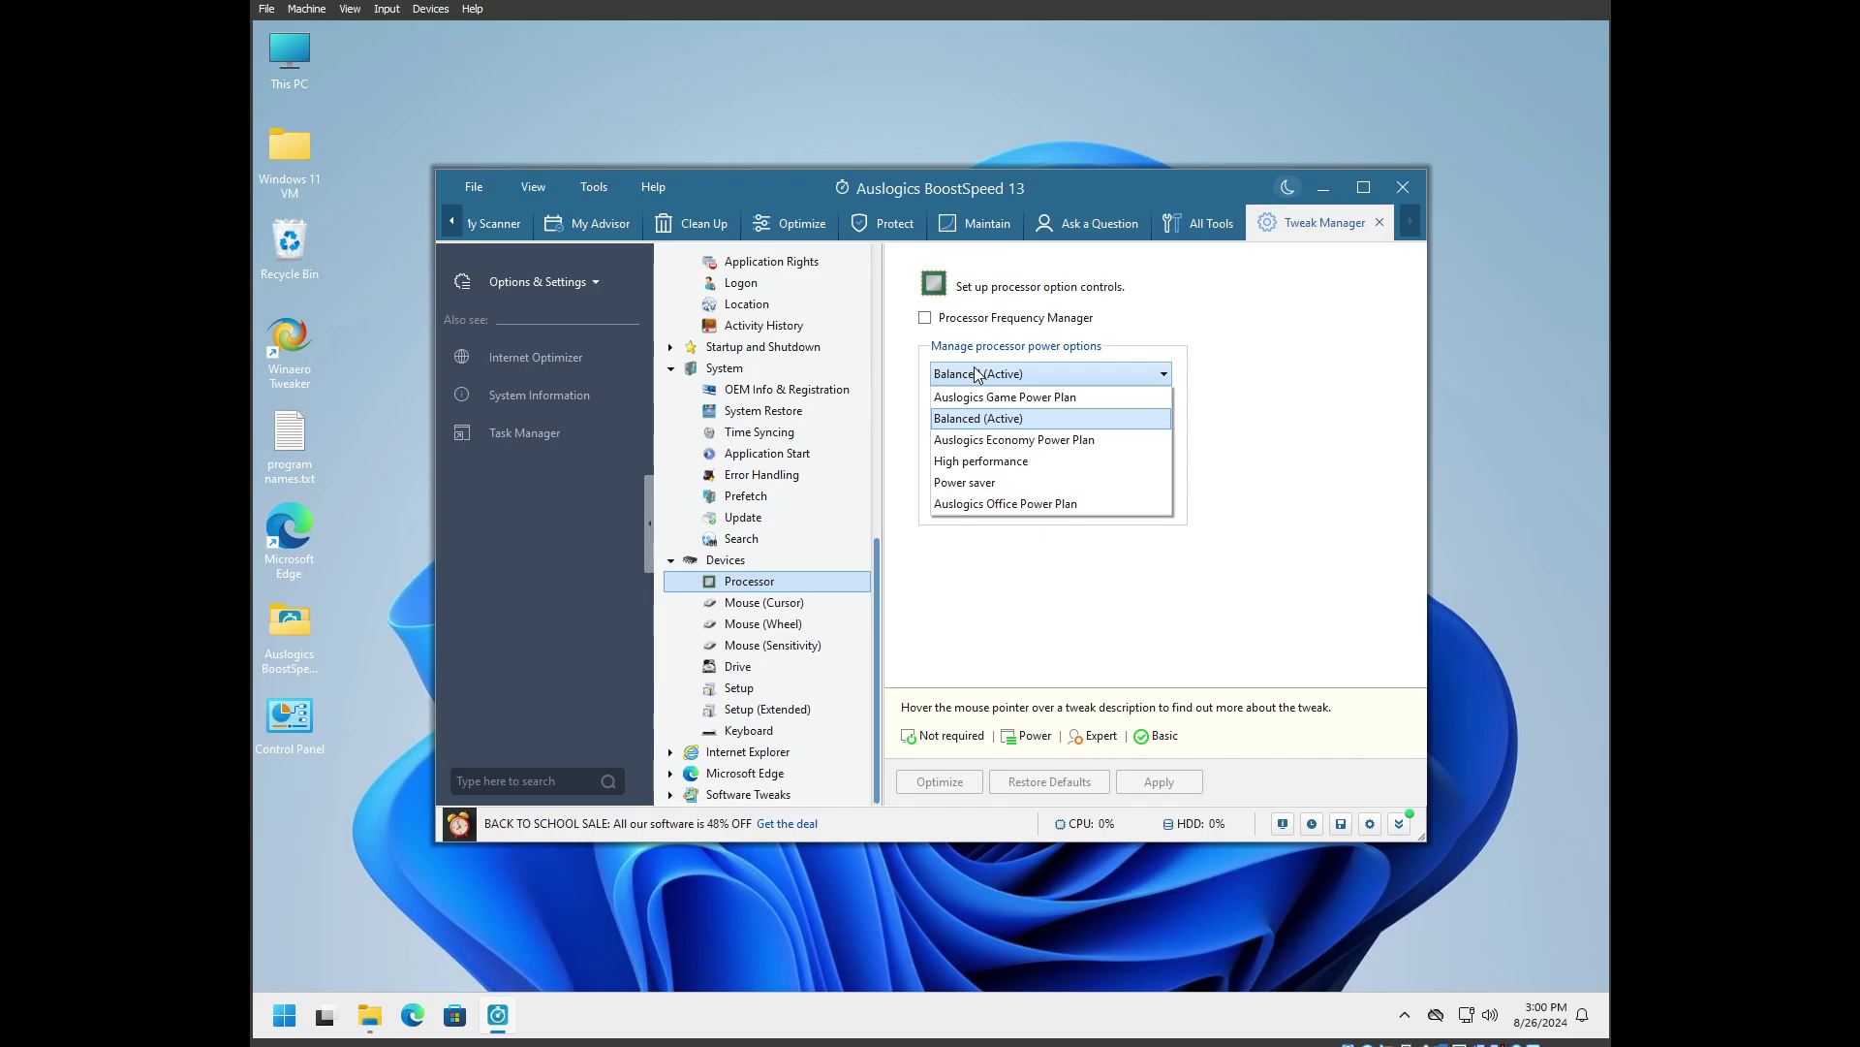
{"action": "left_click", "coordinate": [977, 375]}
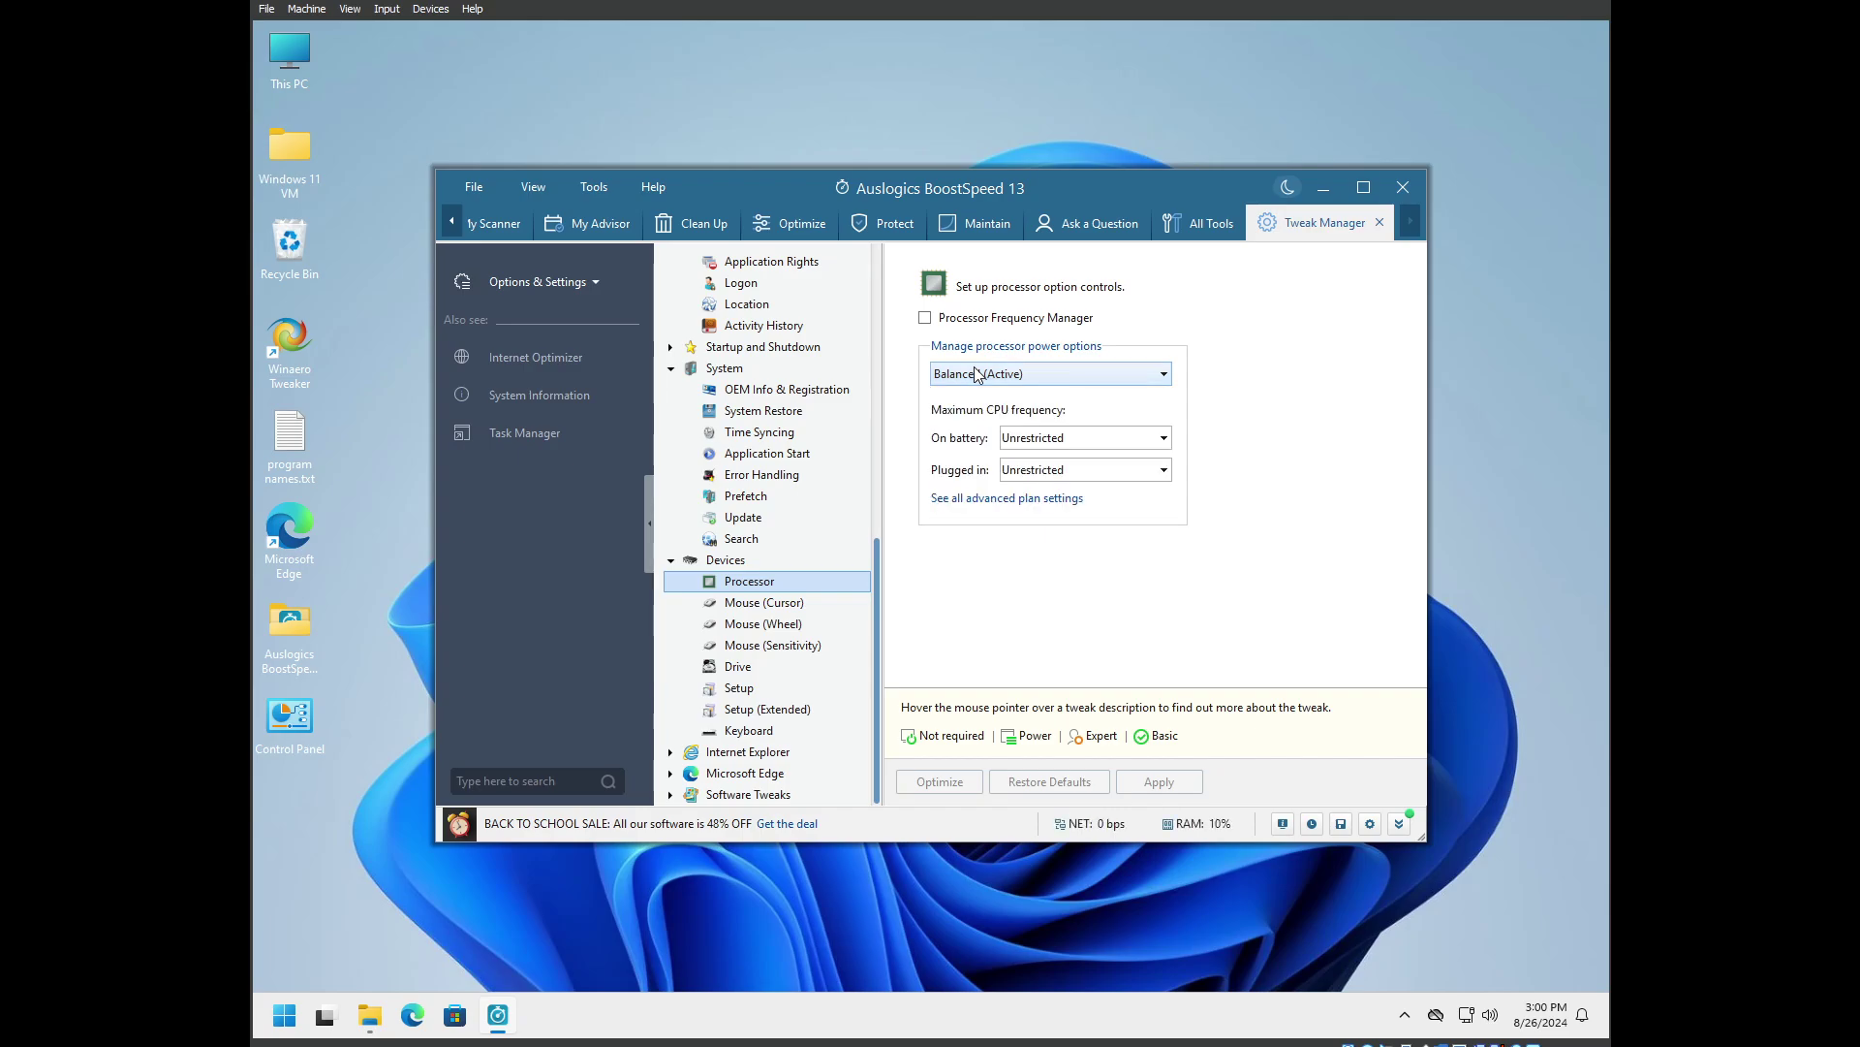
Look through the Mouse cursor, wheel and sensitivity pages, then the Drive tweaks
{"action": "left_click", "coordinate": [784, 605]}
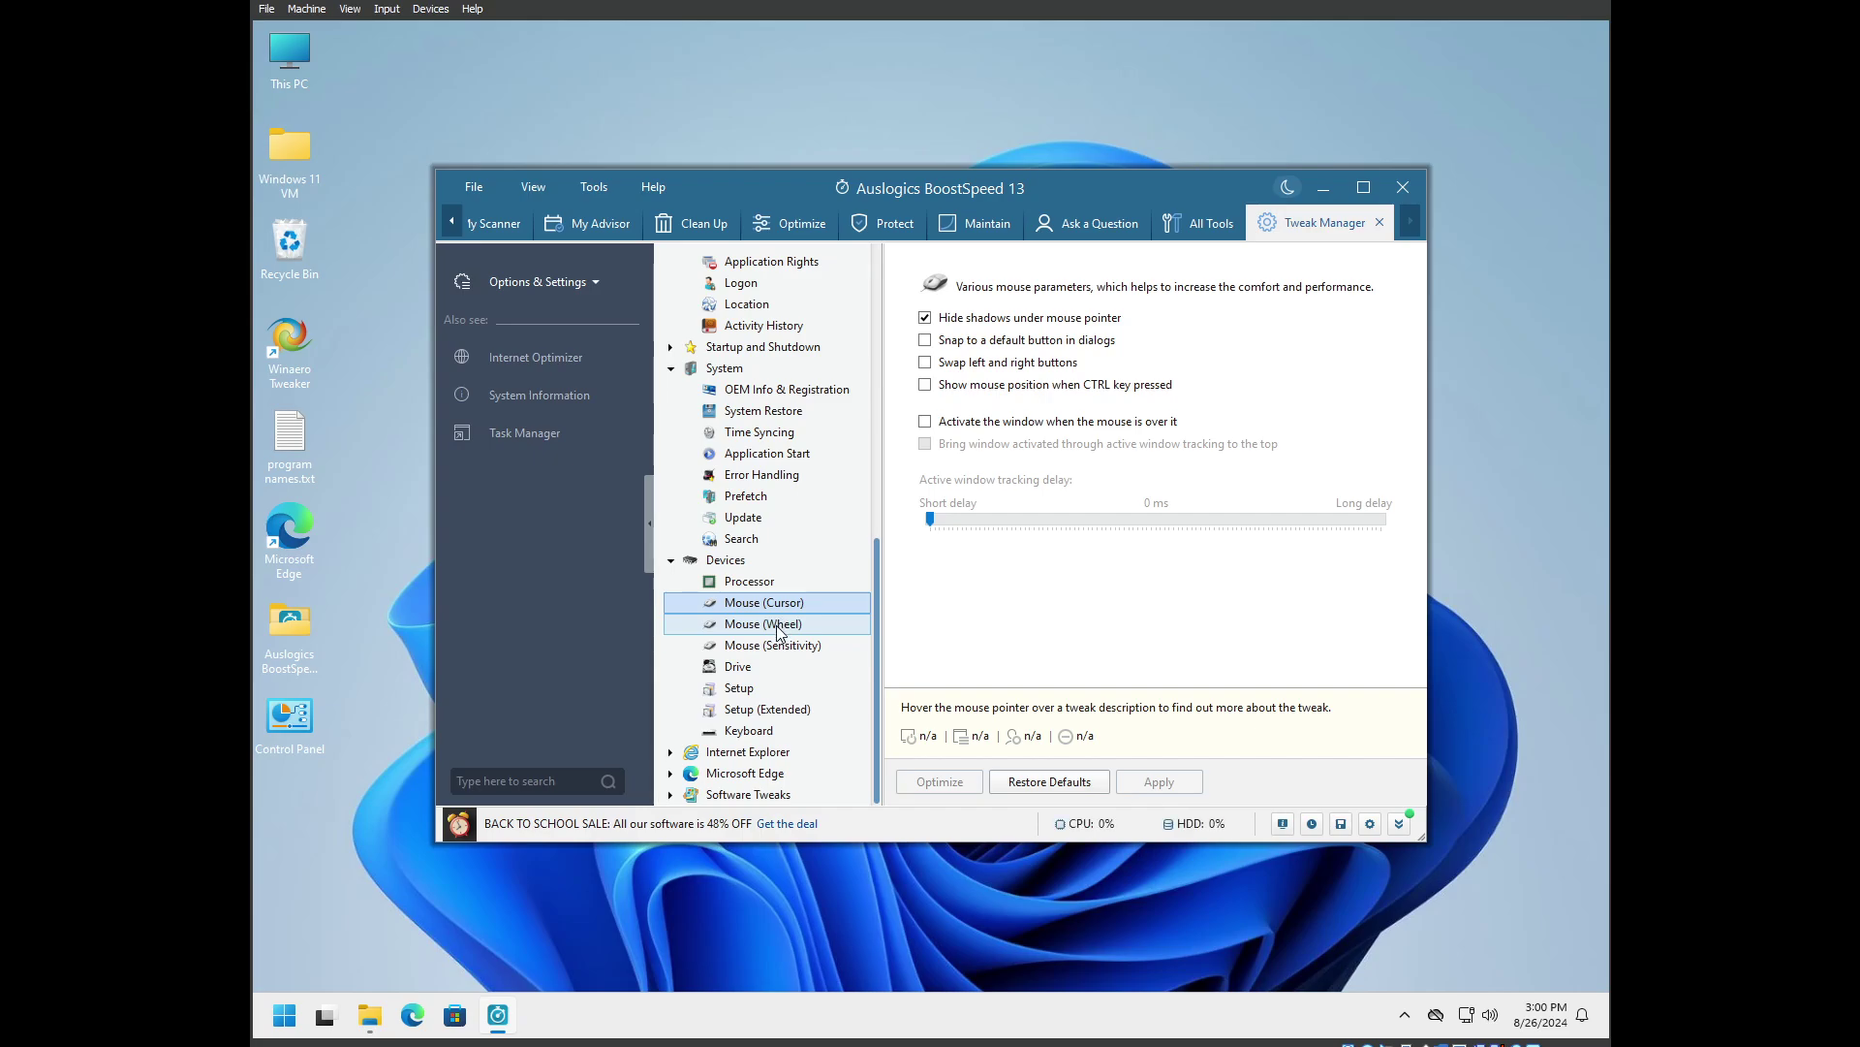
{"action": "left_click", "coordinate": [780, 628]}
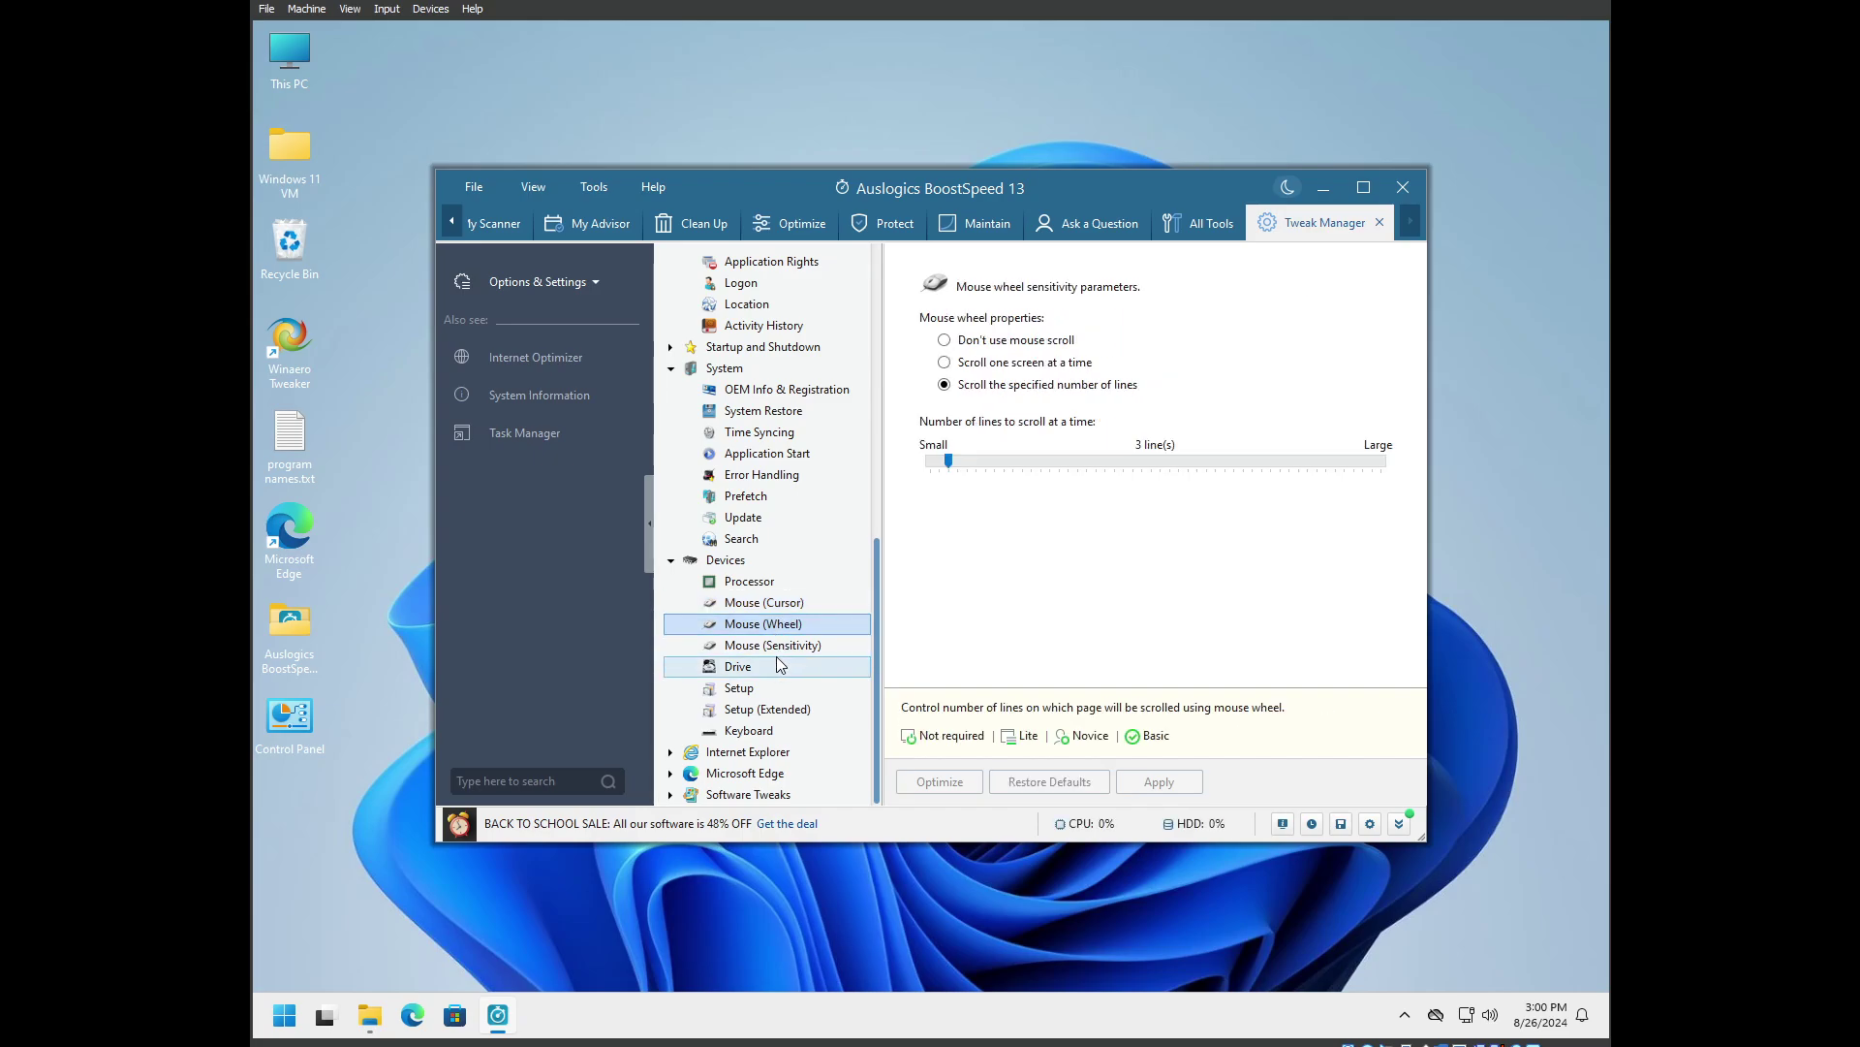
{"action": "left_click", "coordinate": [780, 646]}
{"action": "left_click", "coordinate": [772, 666]}
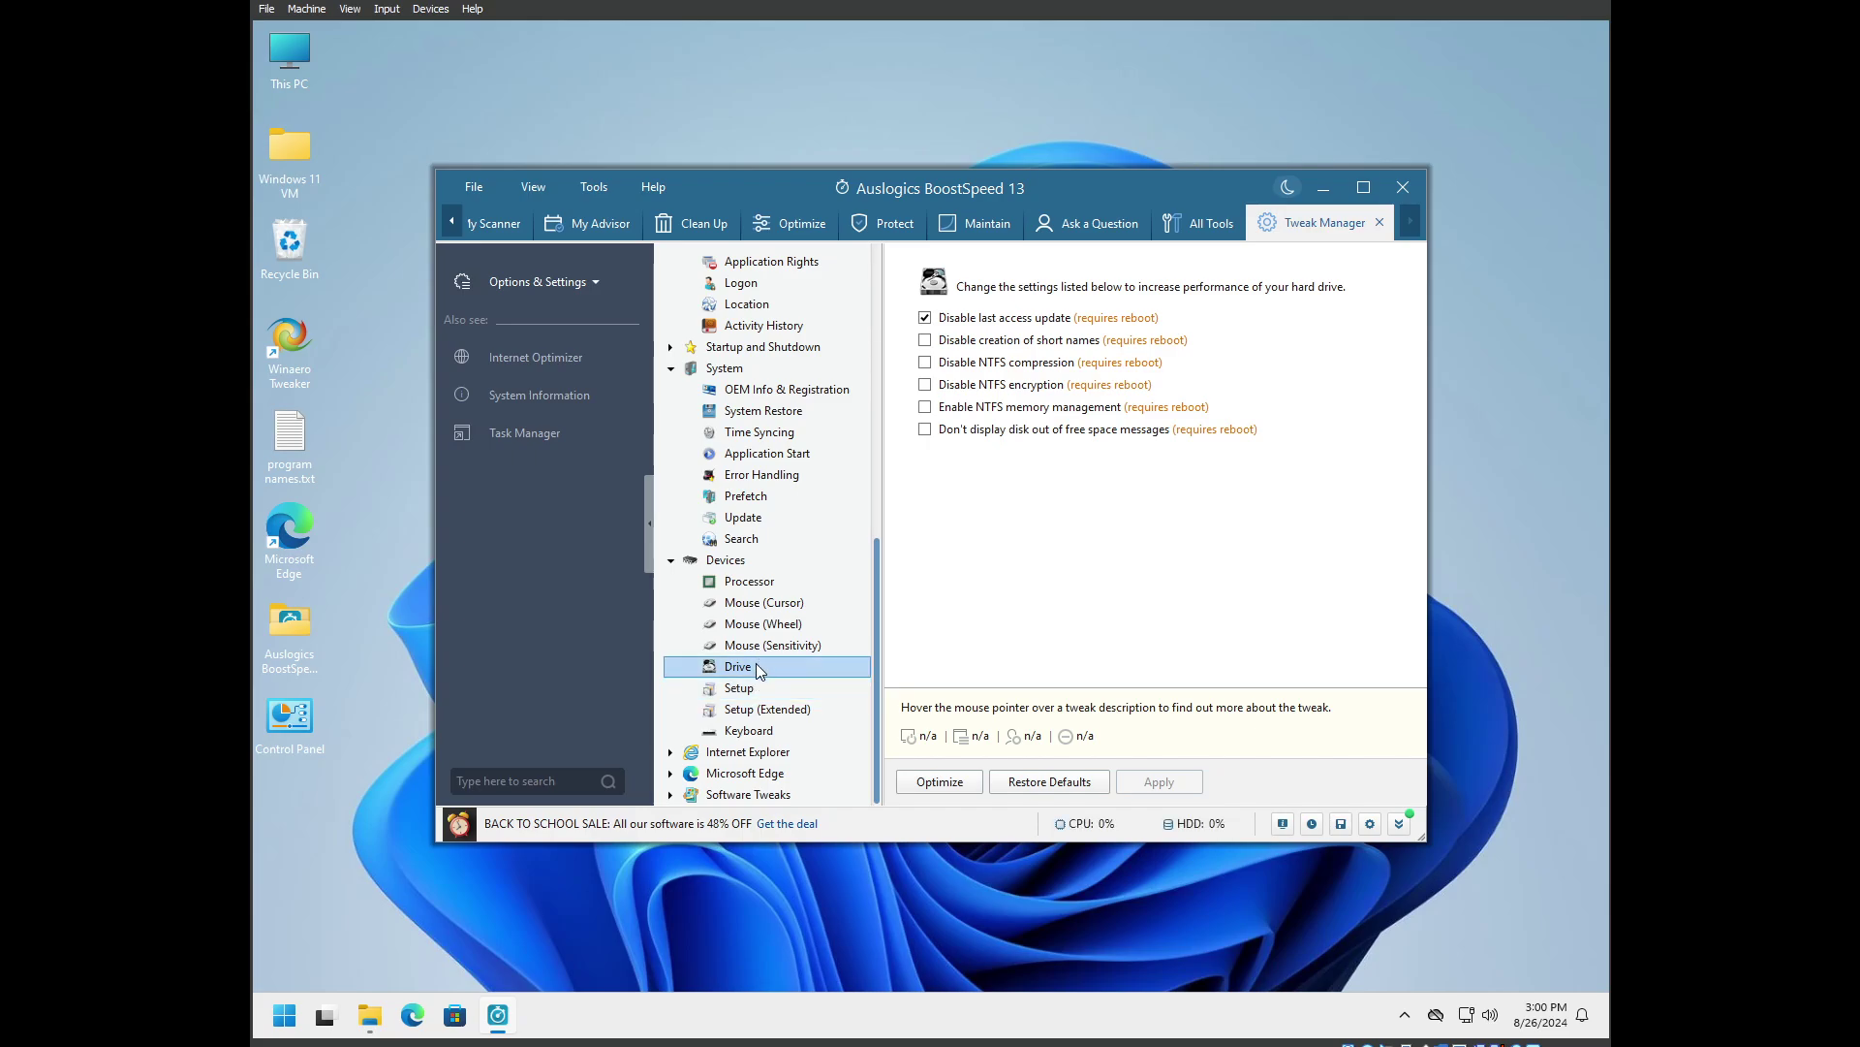
Apply Setup tweaks: no Windows Update driver search, no error reports, no Microsoft-signed driver preference; expand Internet Explorer
{"action": "left_click", "coordinate": [757, 687]}
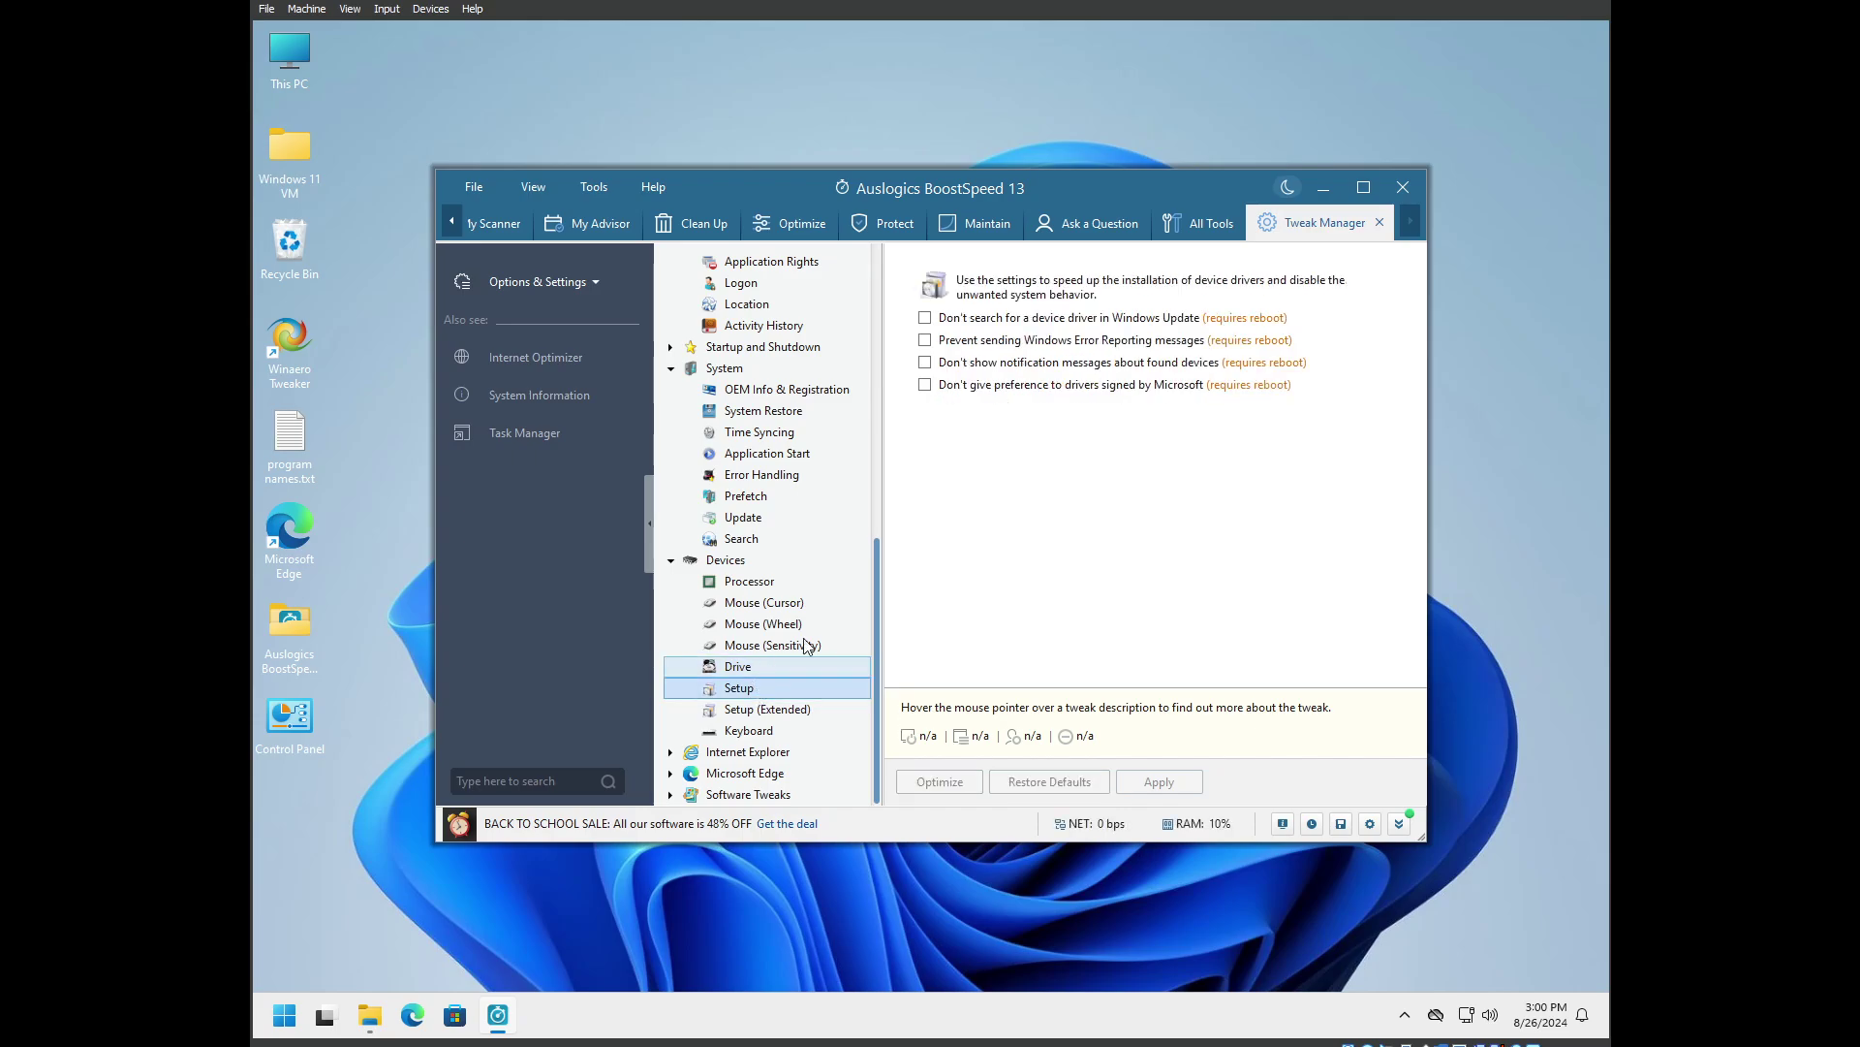
{"action": "left_click", "coordinate": [925, 320]}
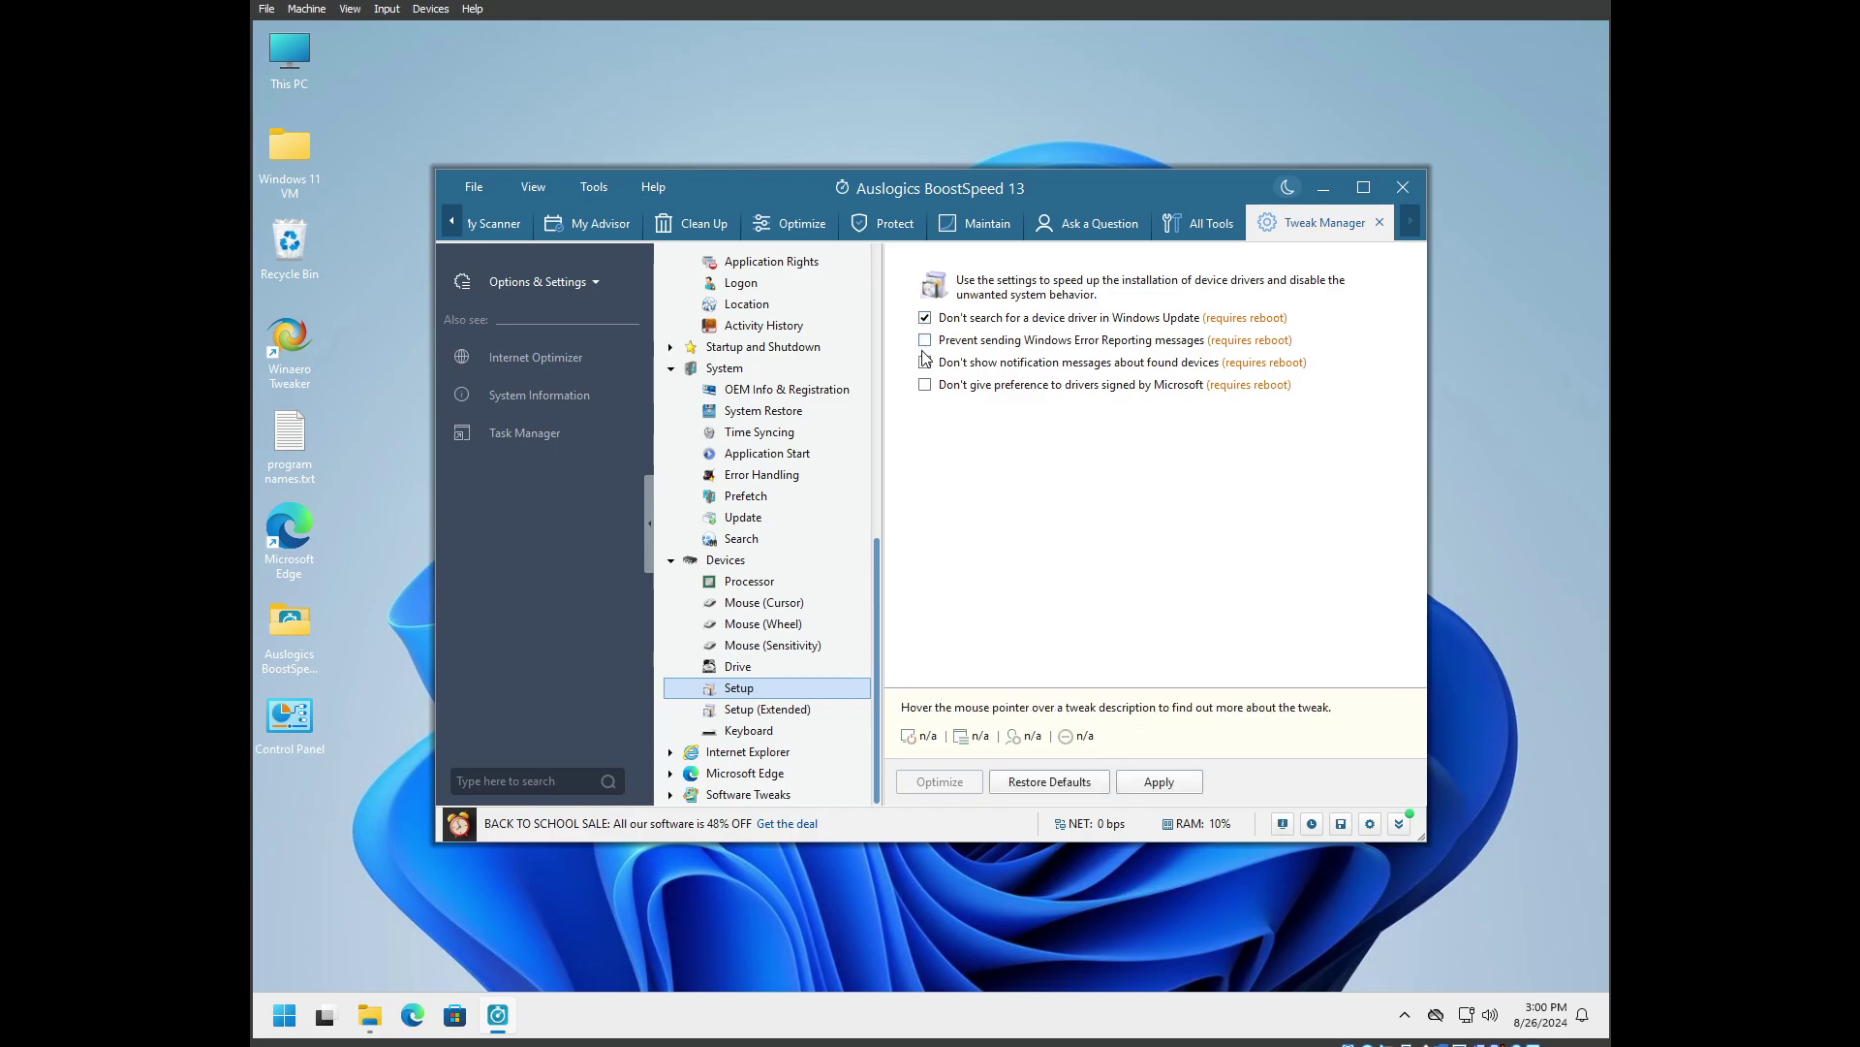
{"action": "left_click", "coordinate": [926, 340]}
{"action": "left_click", "coordinate": [925, 385]}
{"action": "left_click", "coordinate": [1158, 781]}
{"action": "left_click", "coordinate": [936, 595]}
{"action": "left_click", "coordinate": [668, 753]}
{"action": "left_click", "coordinate": [668, 754]}
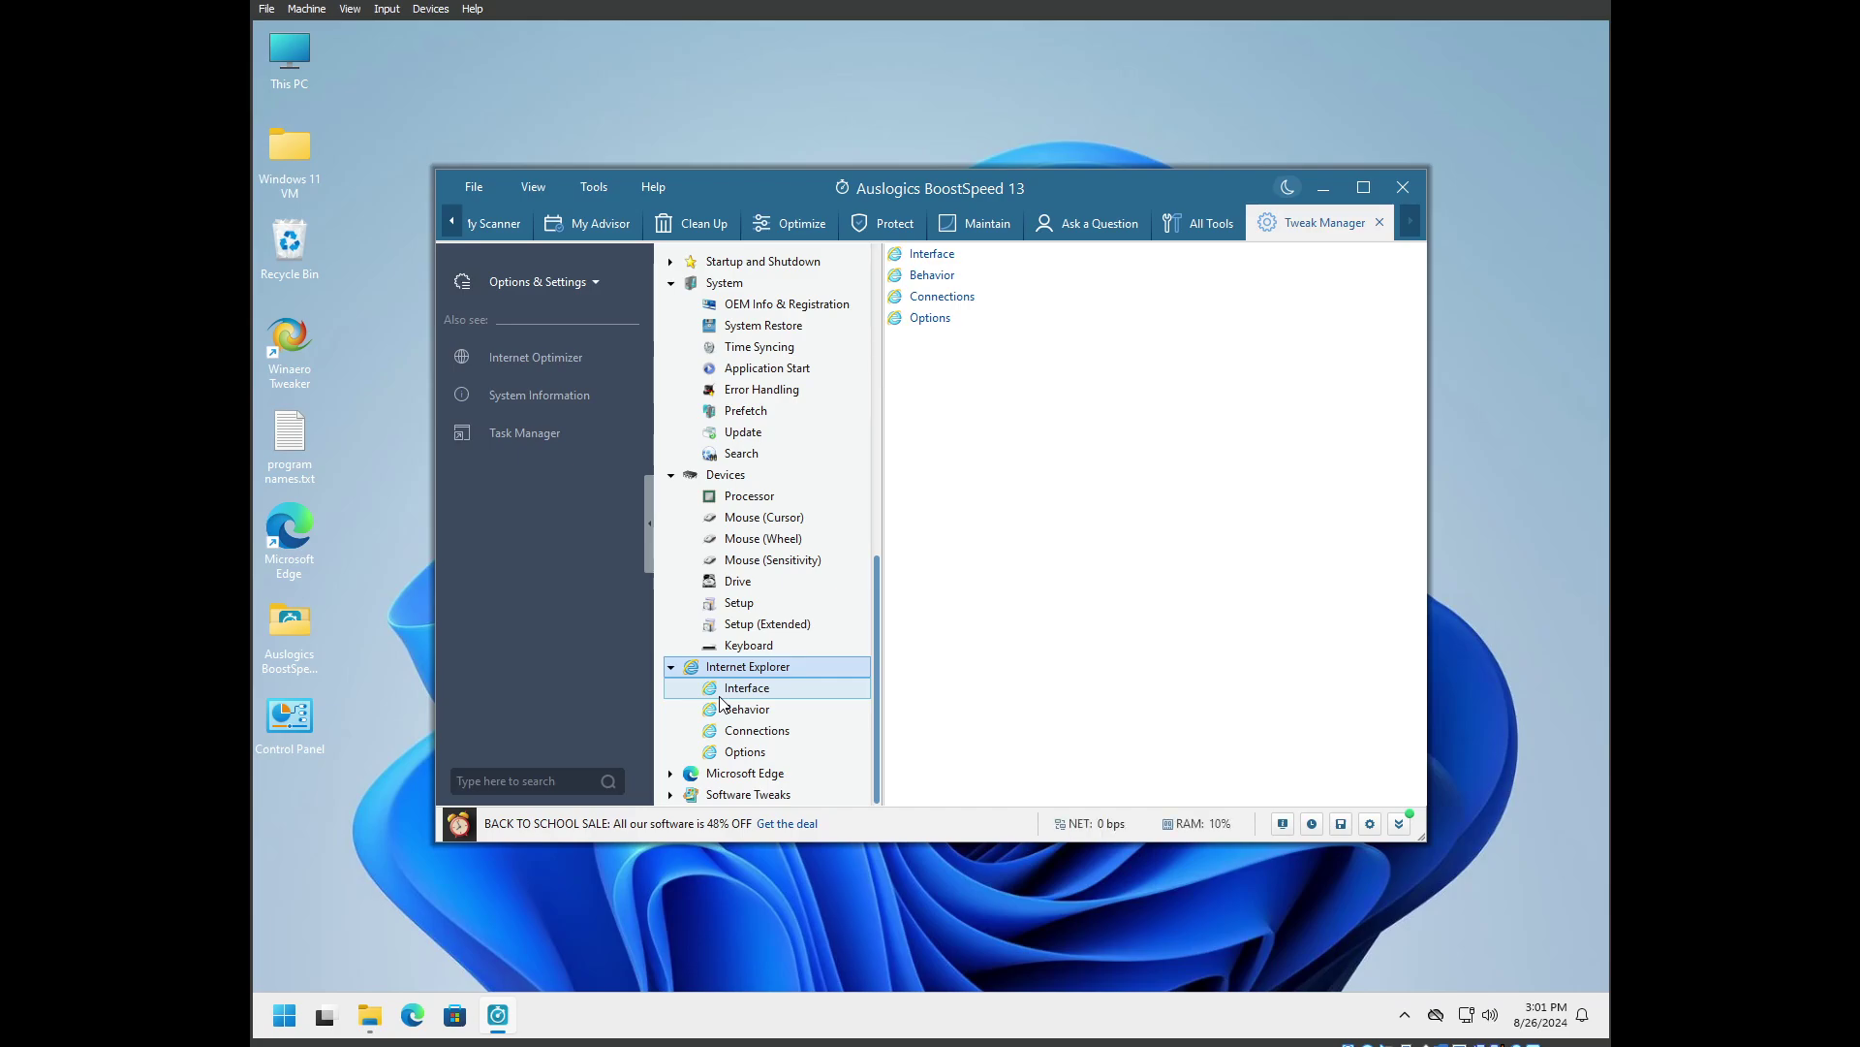
Disable CD/DVD and music file information retrieval in BoostSpeed's Windows Media Player tweaks and apply
{"action": "left_click", "coordinate": [723, 692]}
{"action": "left_click", "coordinate": [744, 752]}
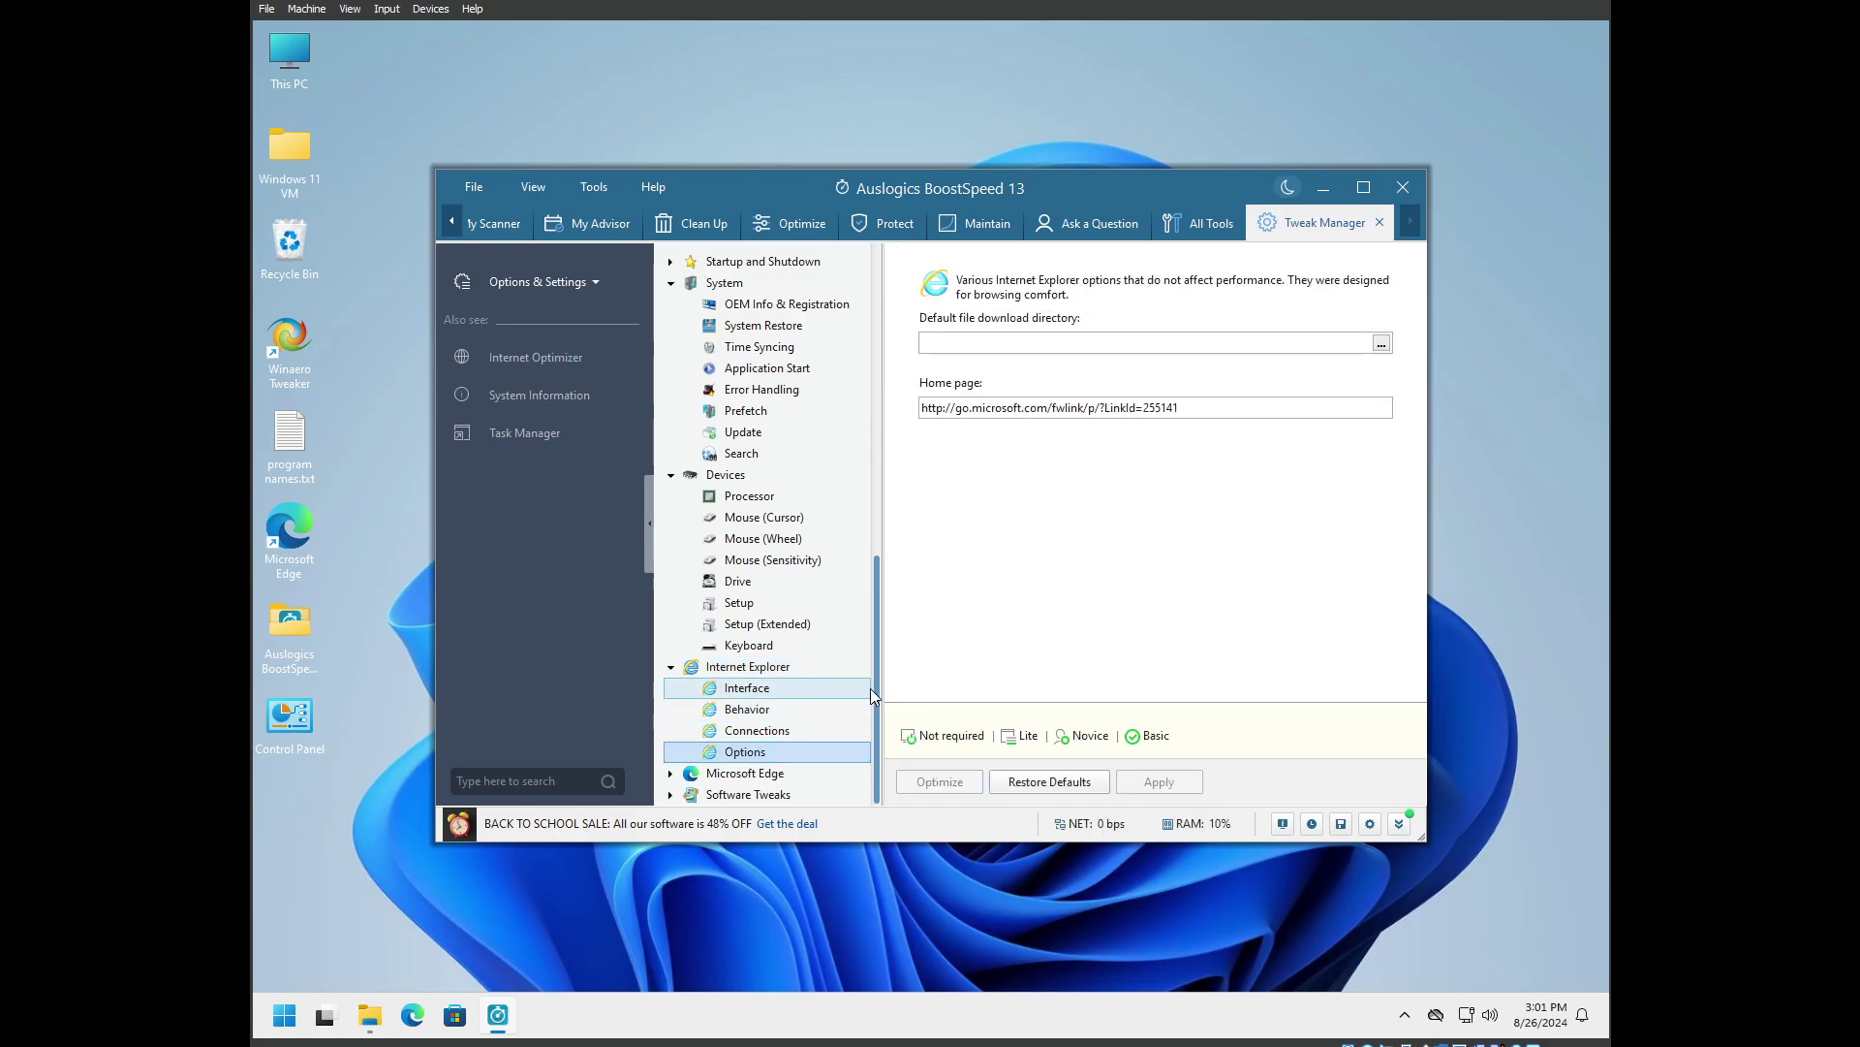
{"action": "left_click", "coordinate": [669, 772]}
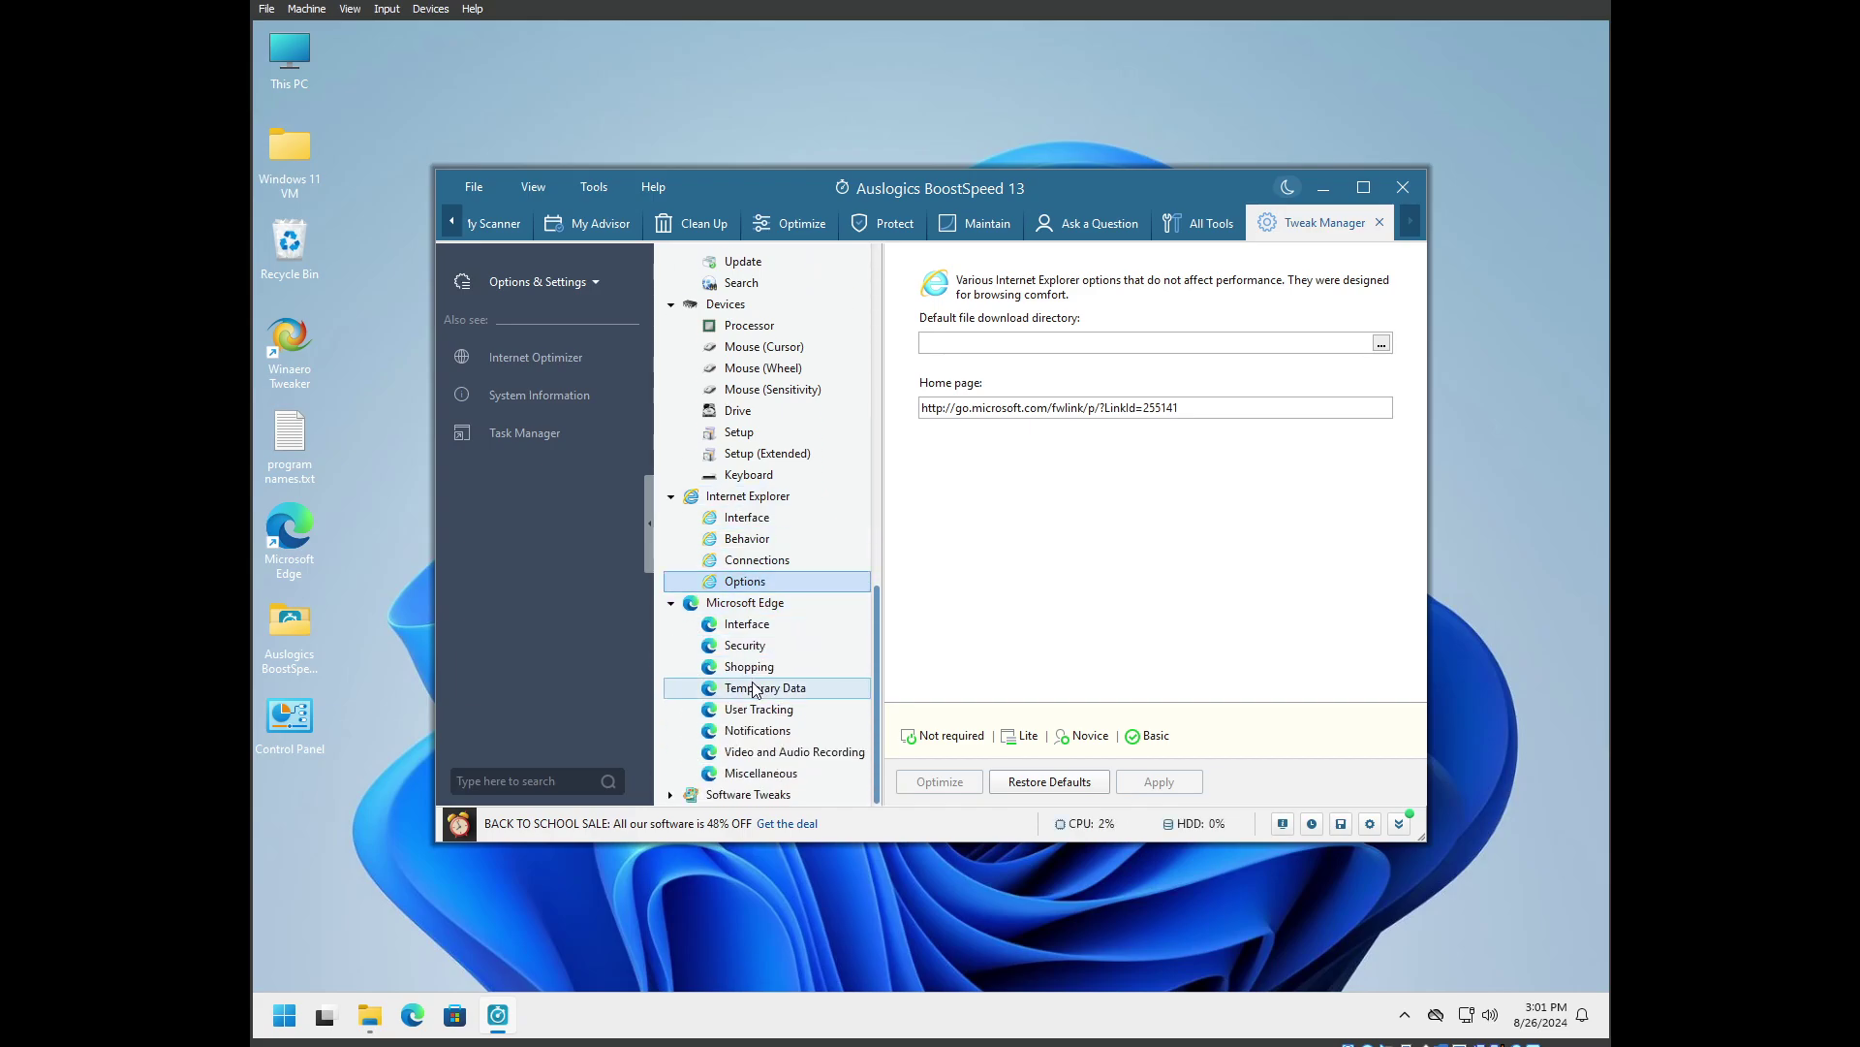
{"action": "left_click", "coordinate": [670, 795]}
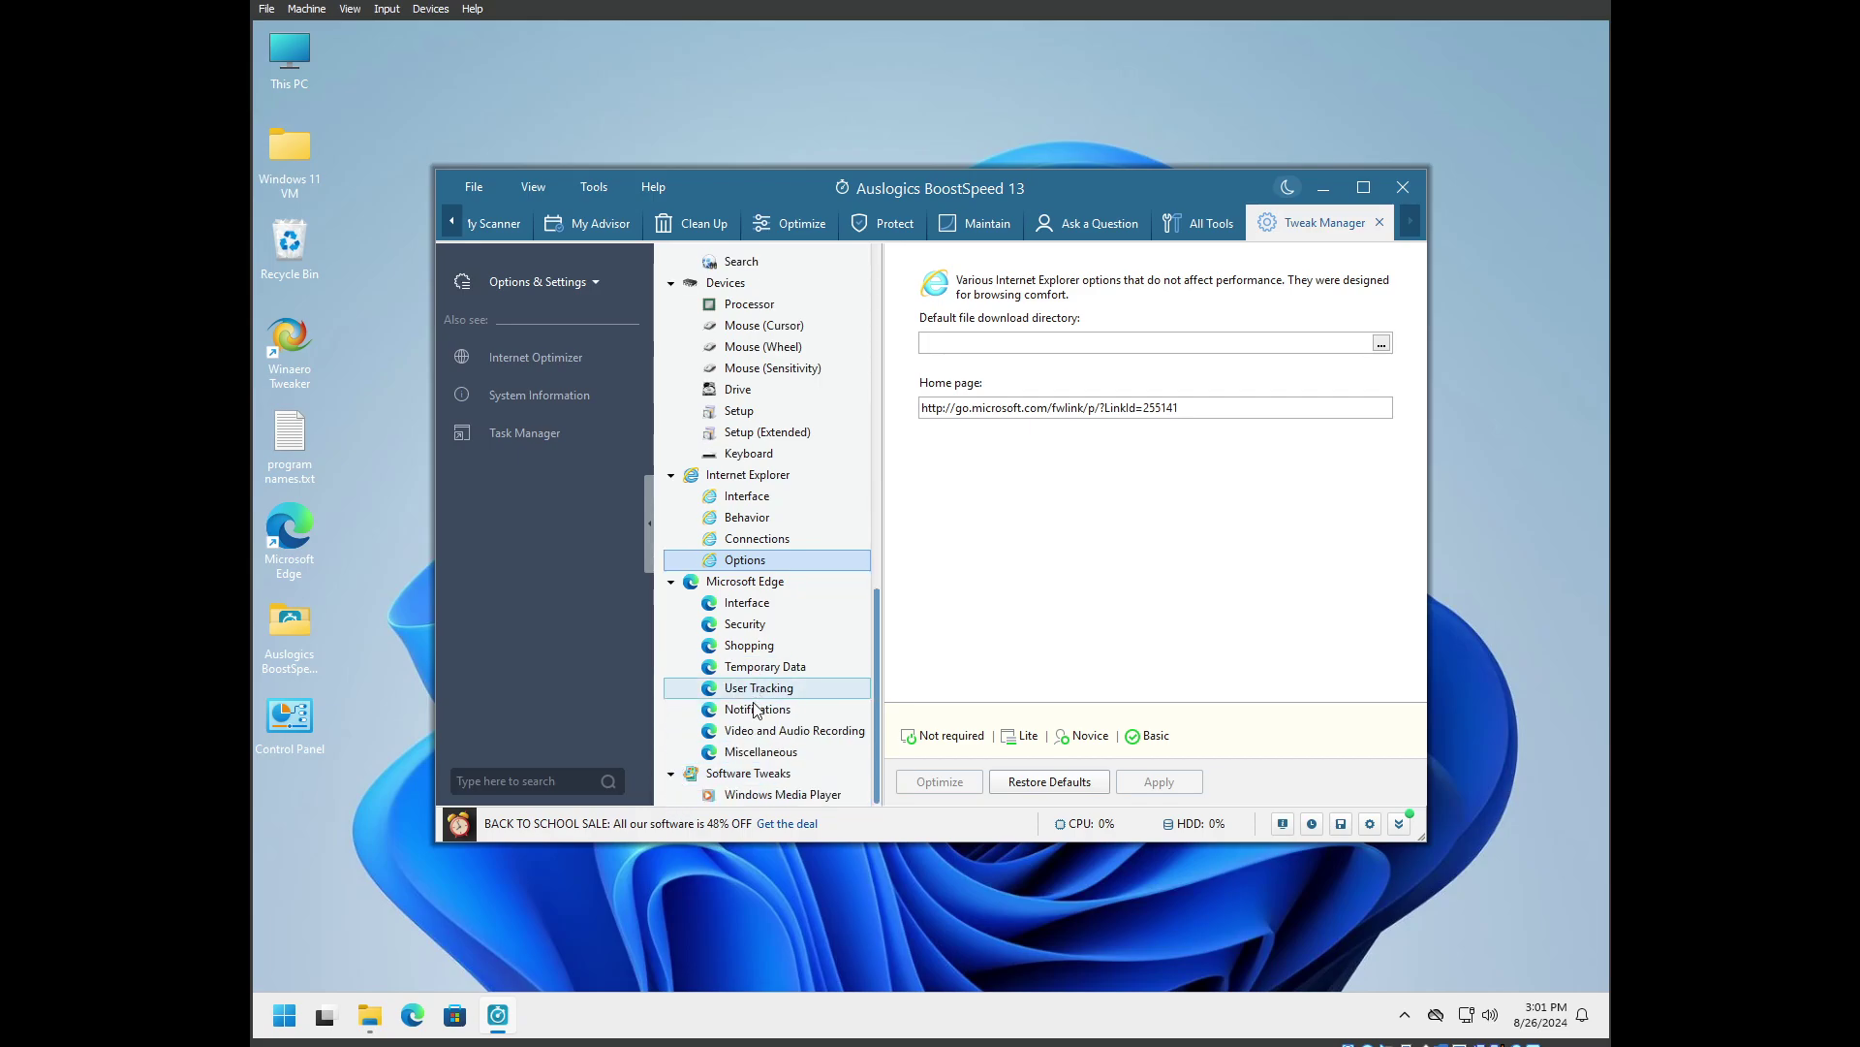
{"action": "left_click", "coordinate": [782, 794]}
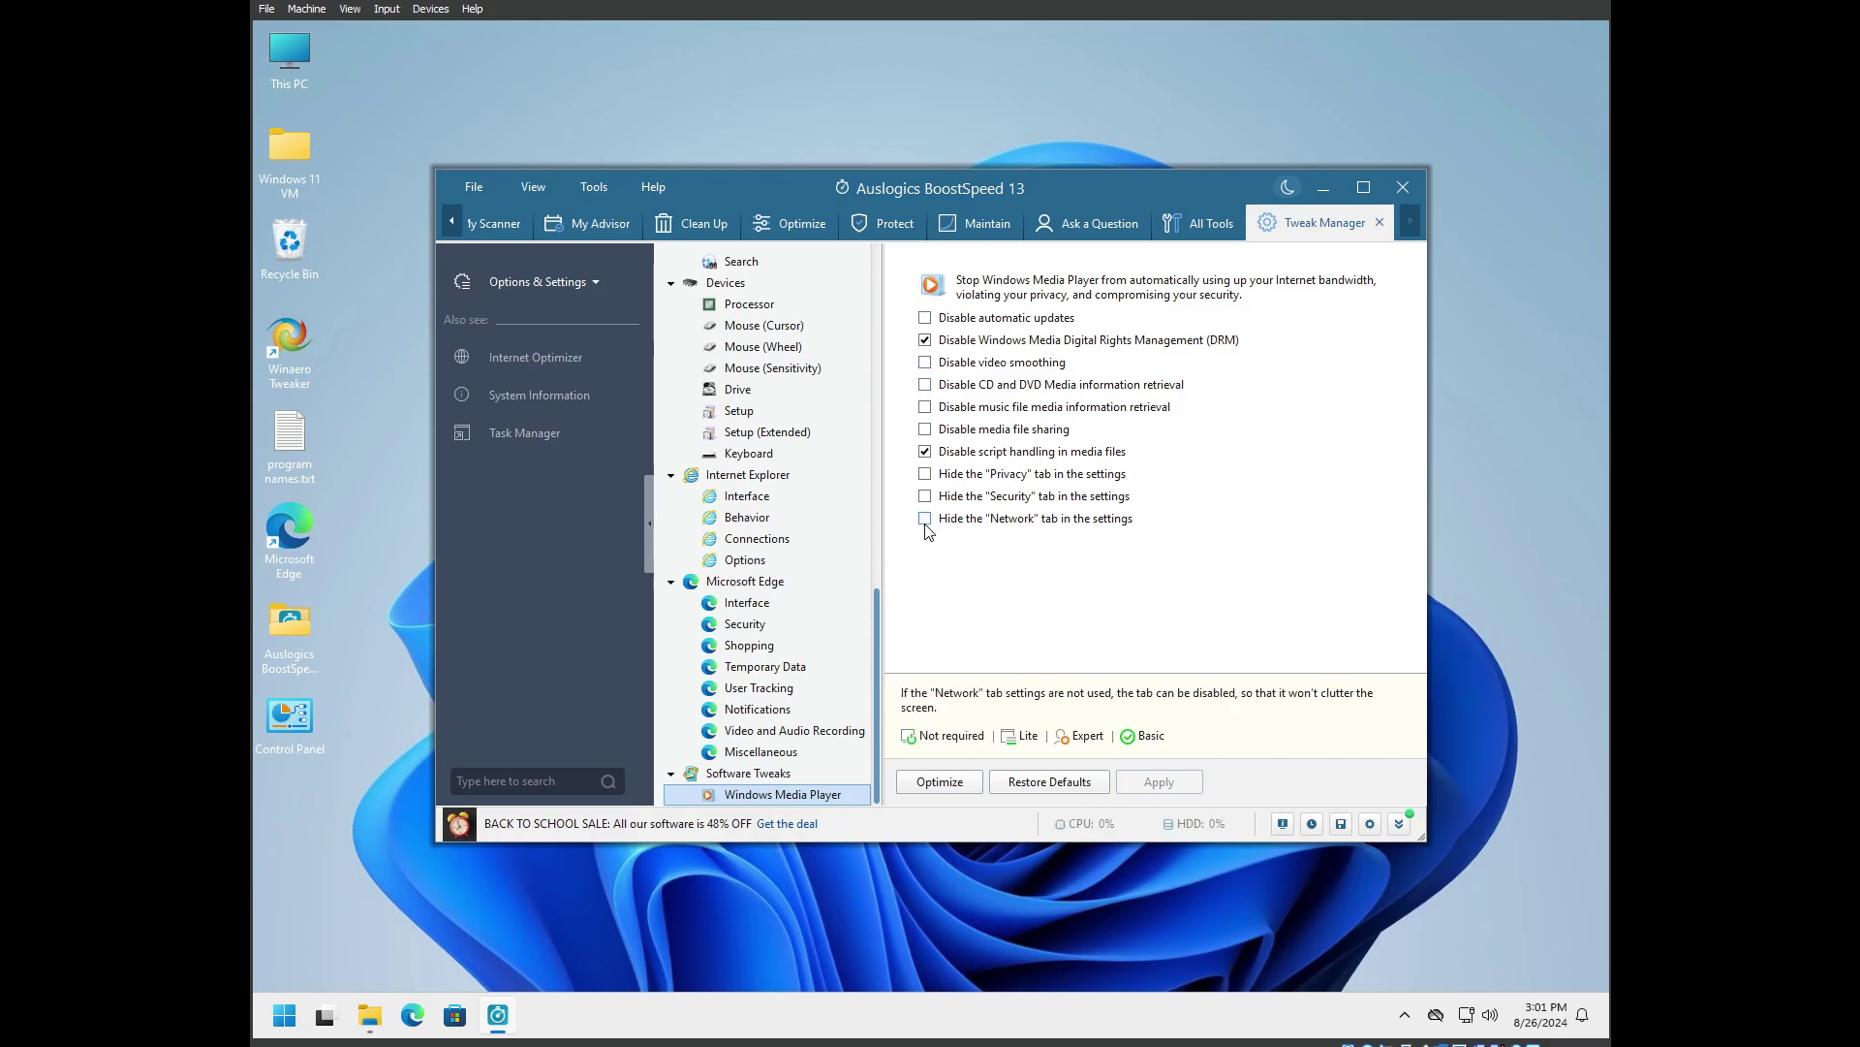
{"action": "left_click", "coordinate": [926, 429]}
{"action": "left_click", "coordinate": [927, 431]}
{"action": "left_click", "coordinate": [924, 407]}
{"action": "left_click", "coordinate": [925, 386]}
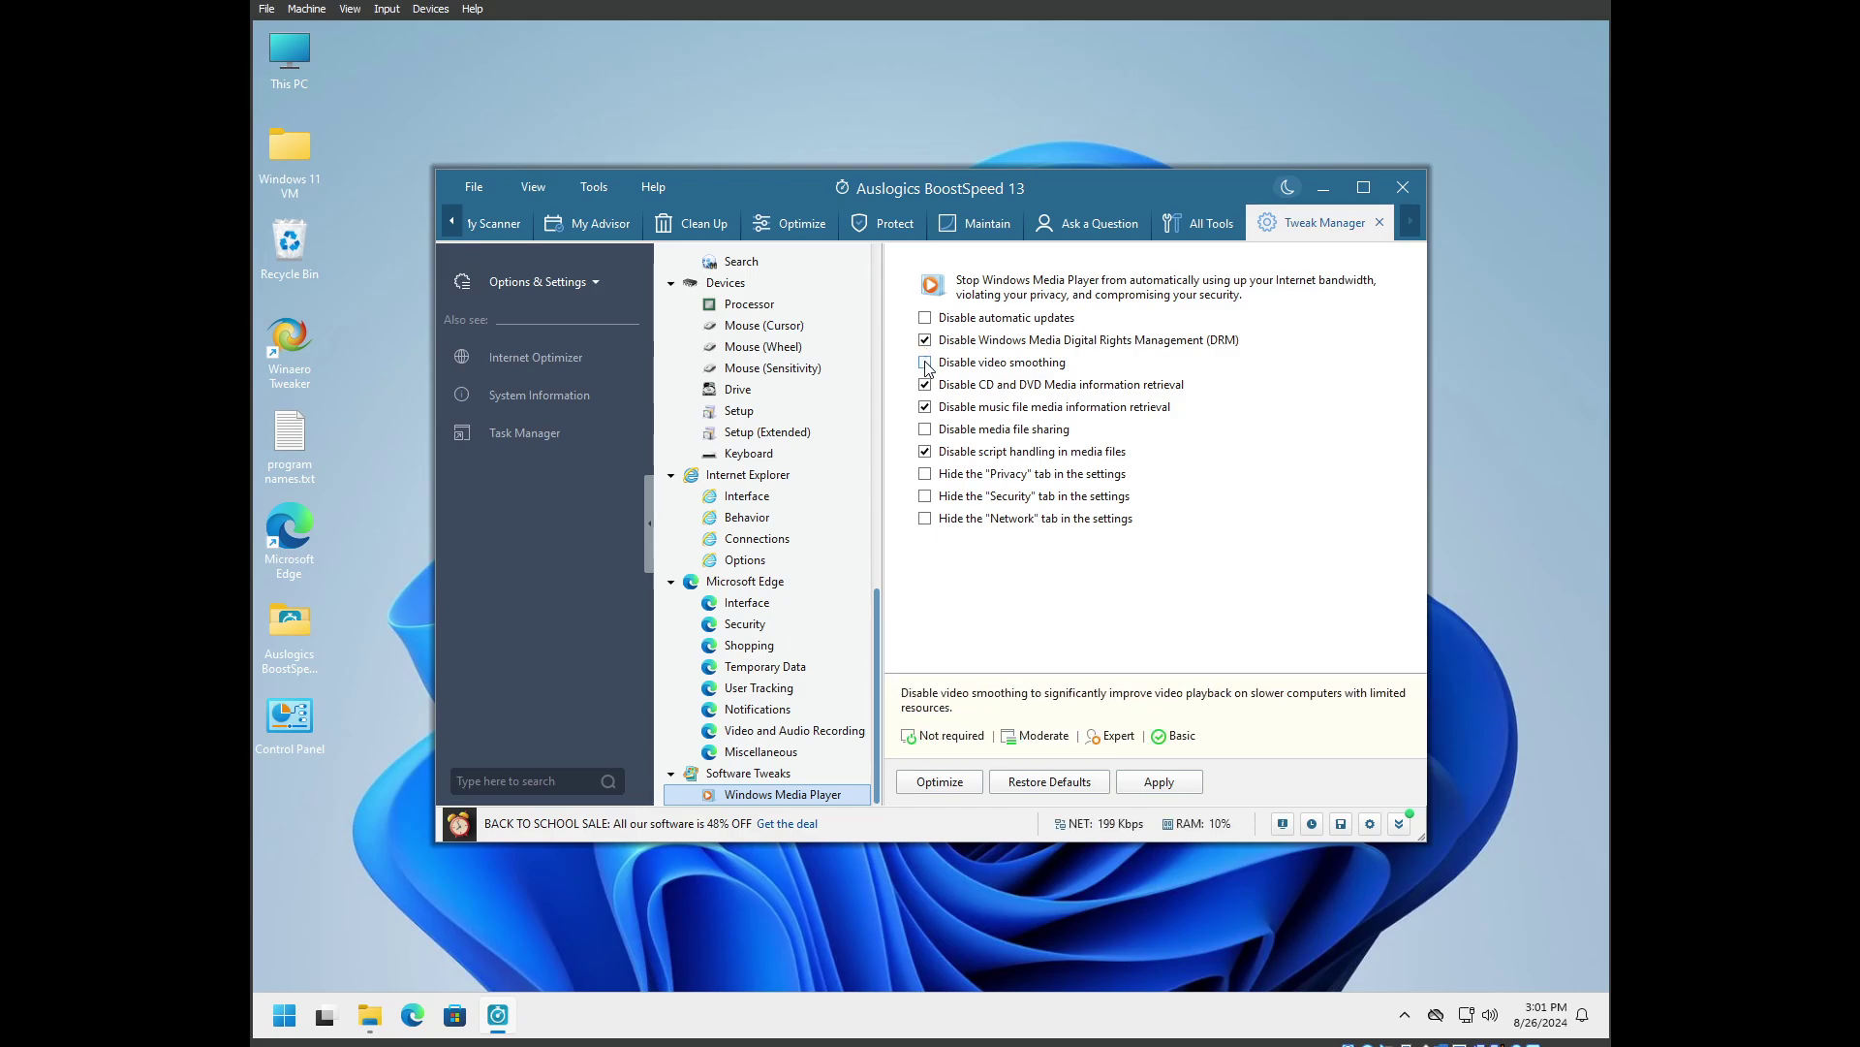
{"action": "left_click", "coordinate": [1170, 791]}
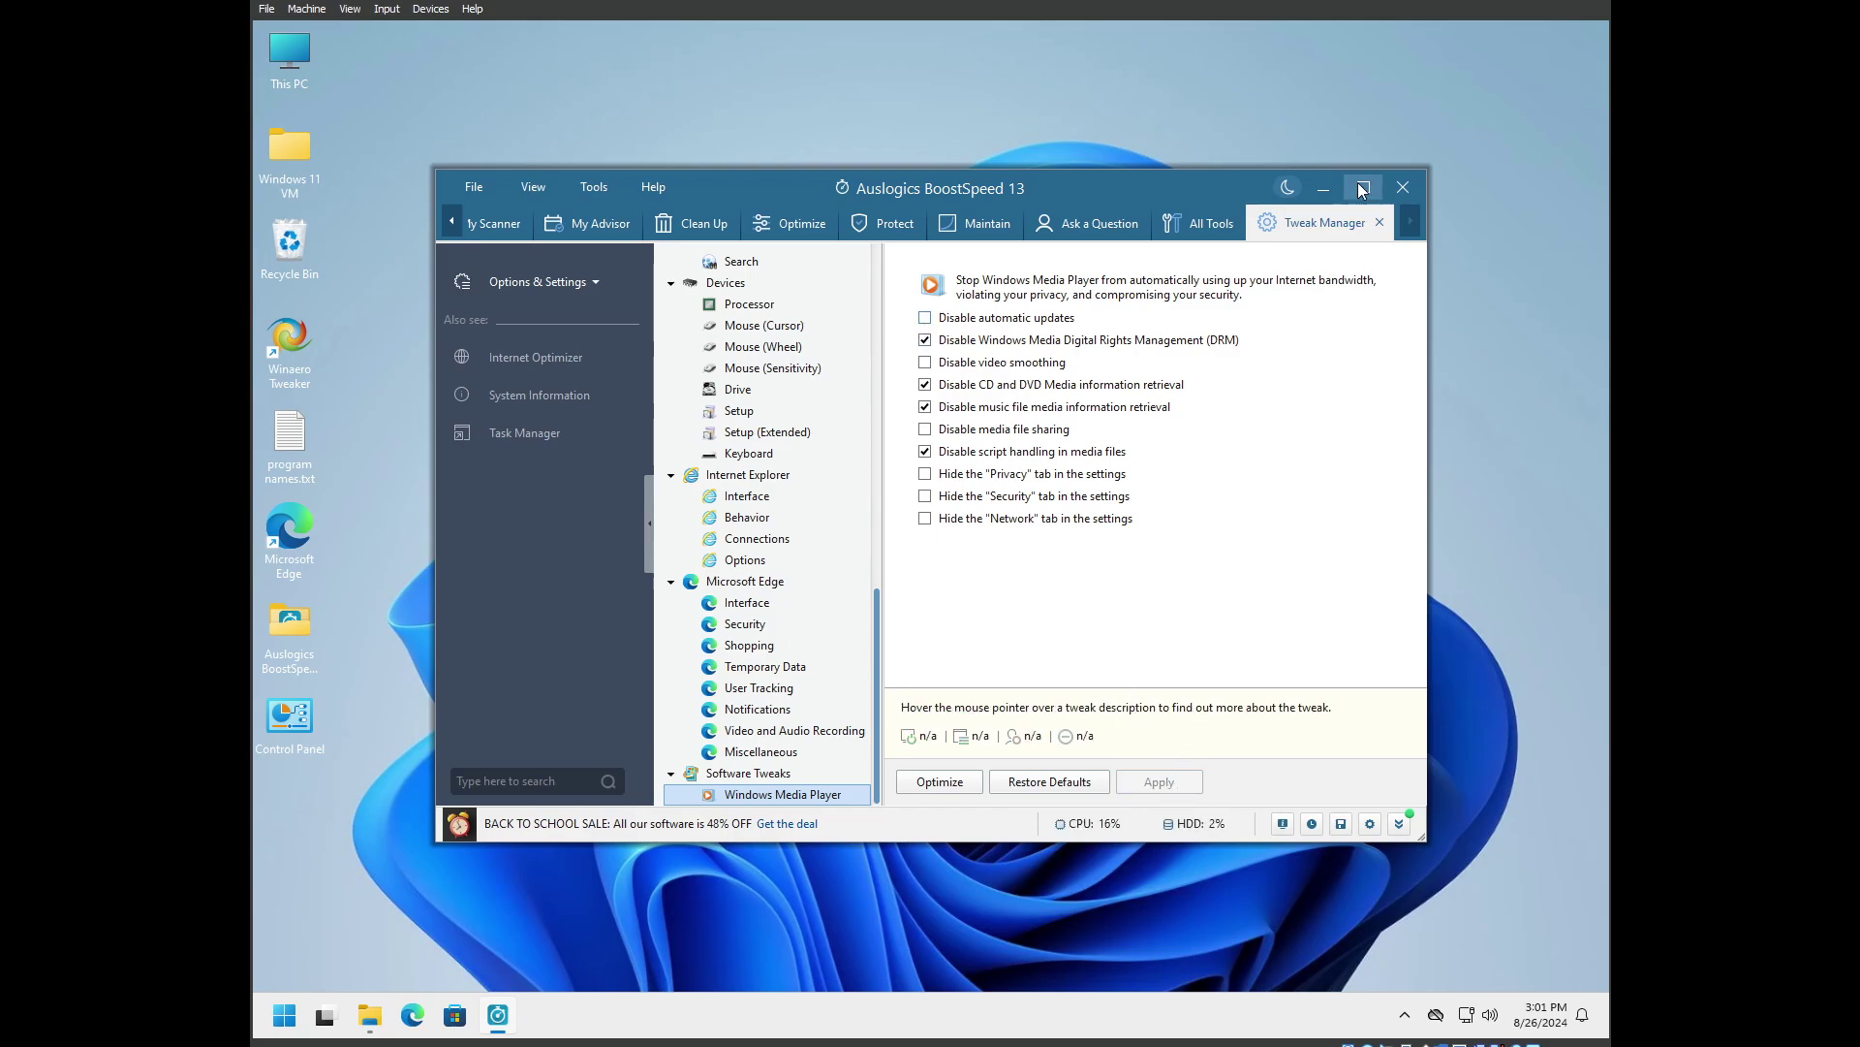
Exit BoostSpeed completely and launch Winaero Tweaker with administrator approval
{"action": "left_click", "coordinate": [1405, 184]}
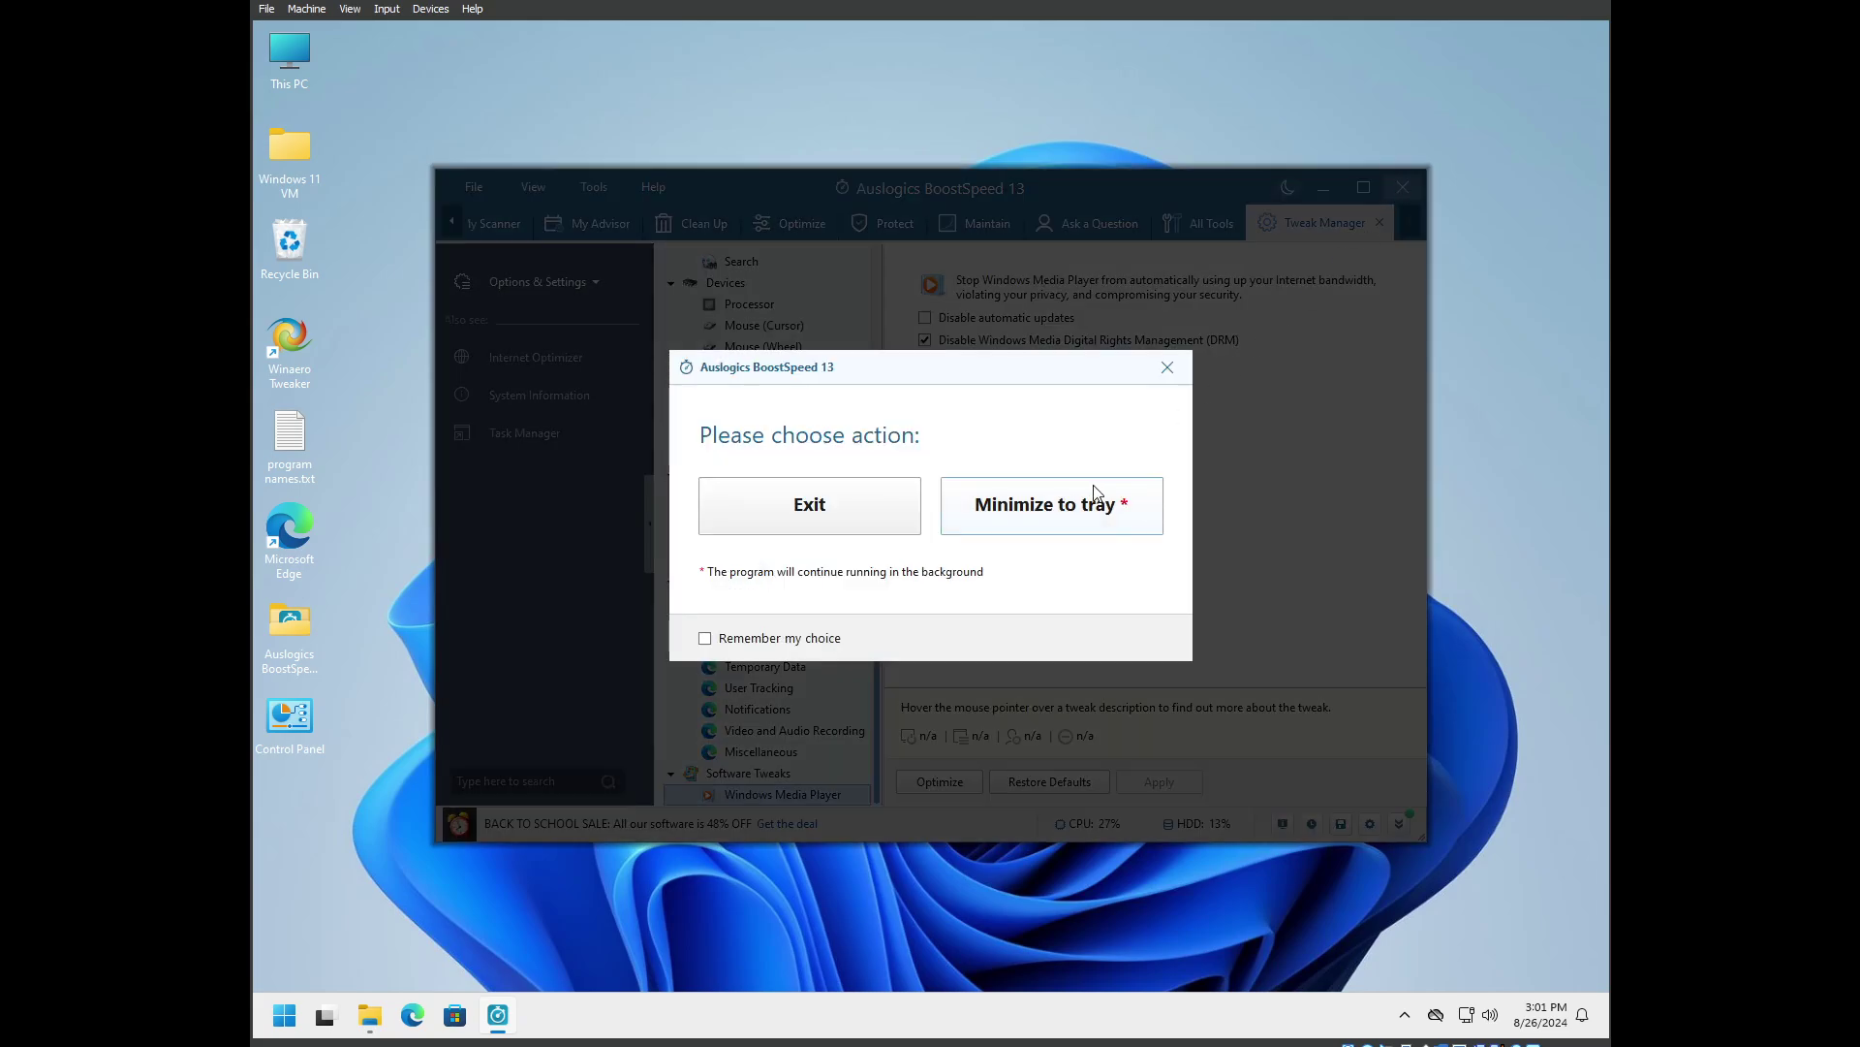
{"action": "left_click", "coordinate": [853, 521]}
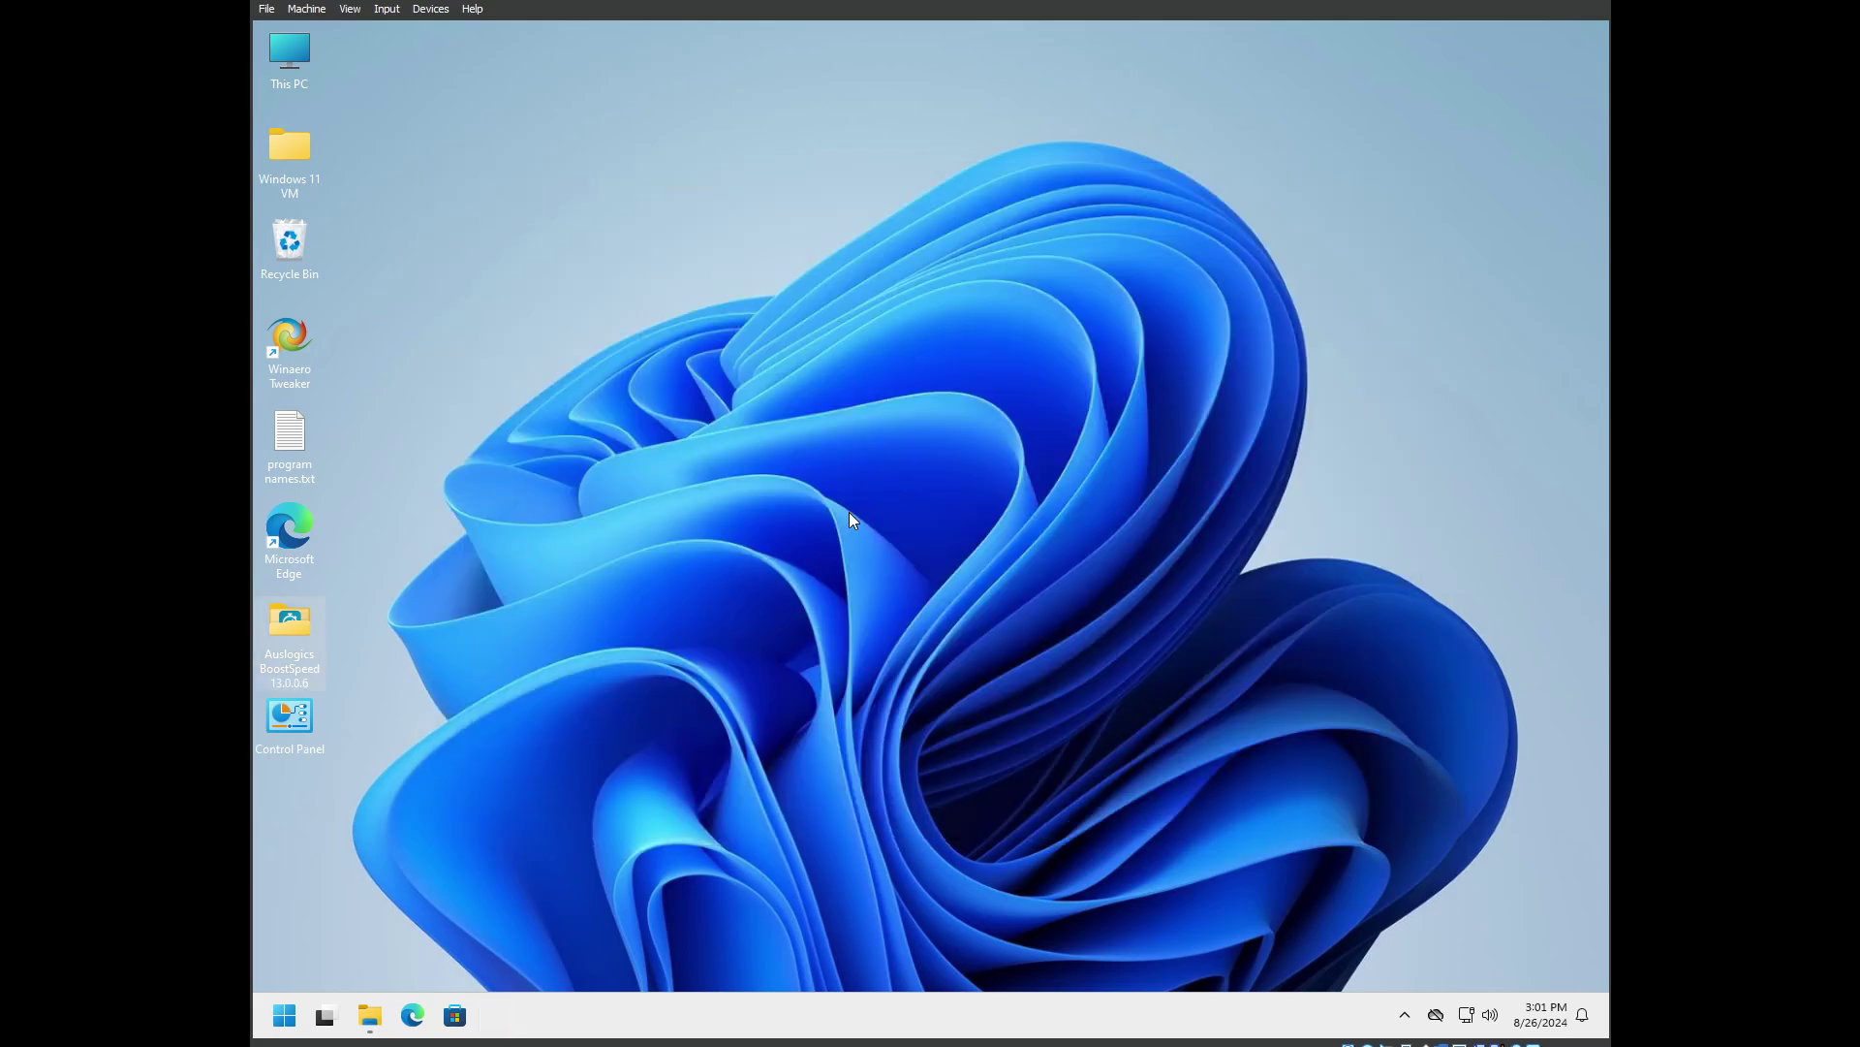
{"action": "double_click", "coordinate": [298, 335]}
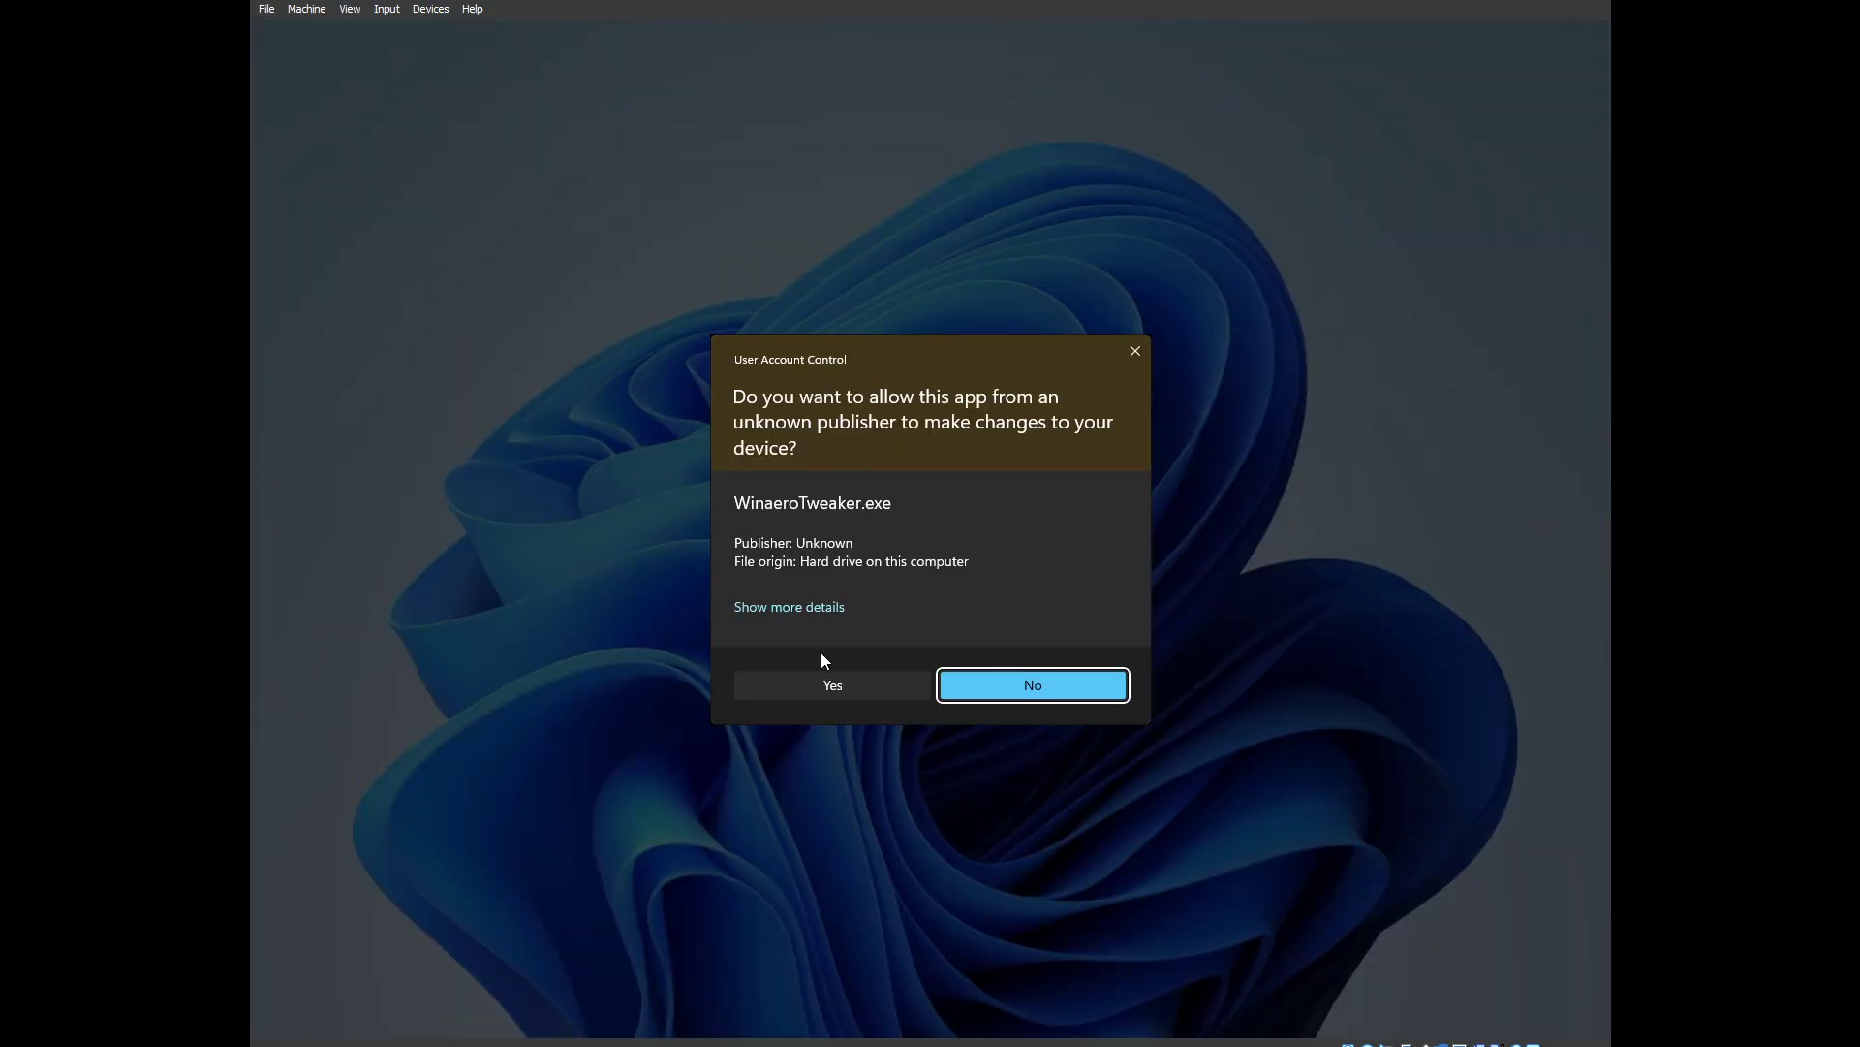
{"action": "left_click", "coordinate": [841, 694]}
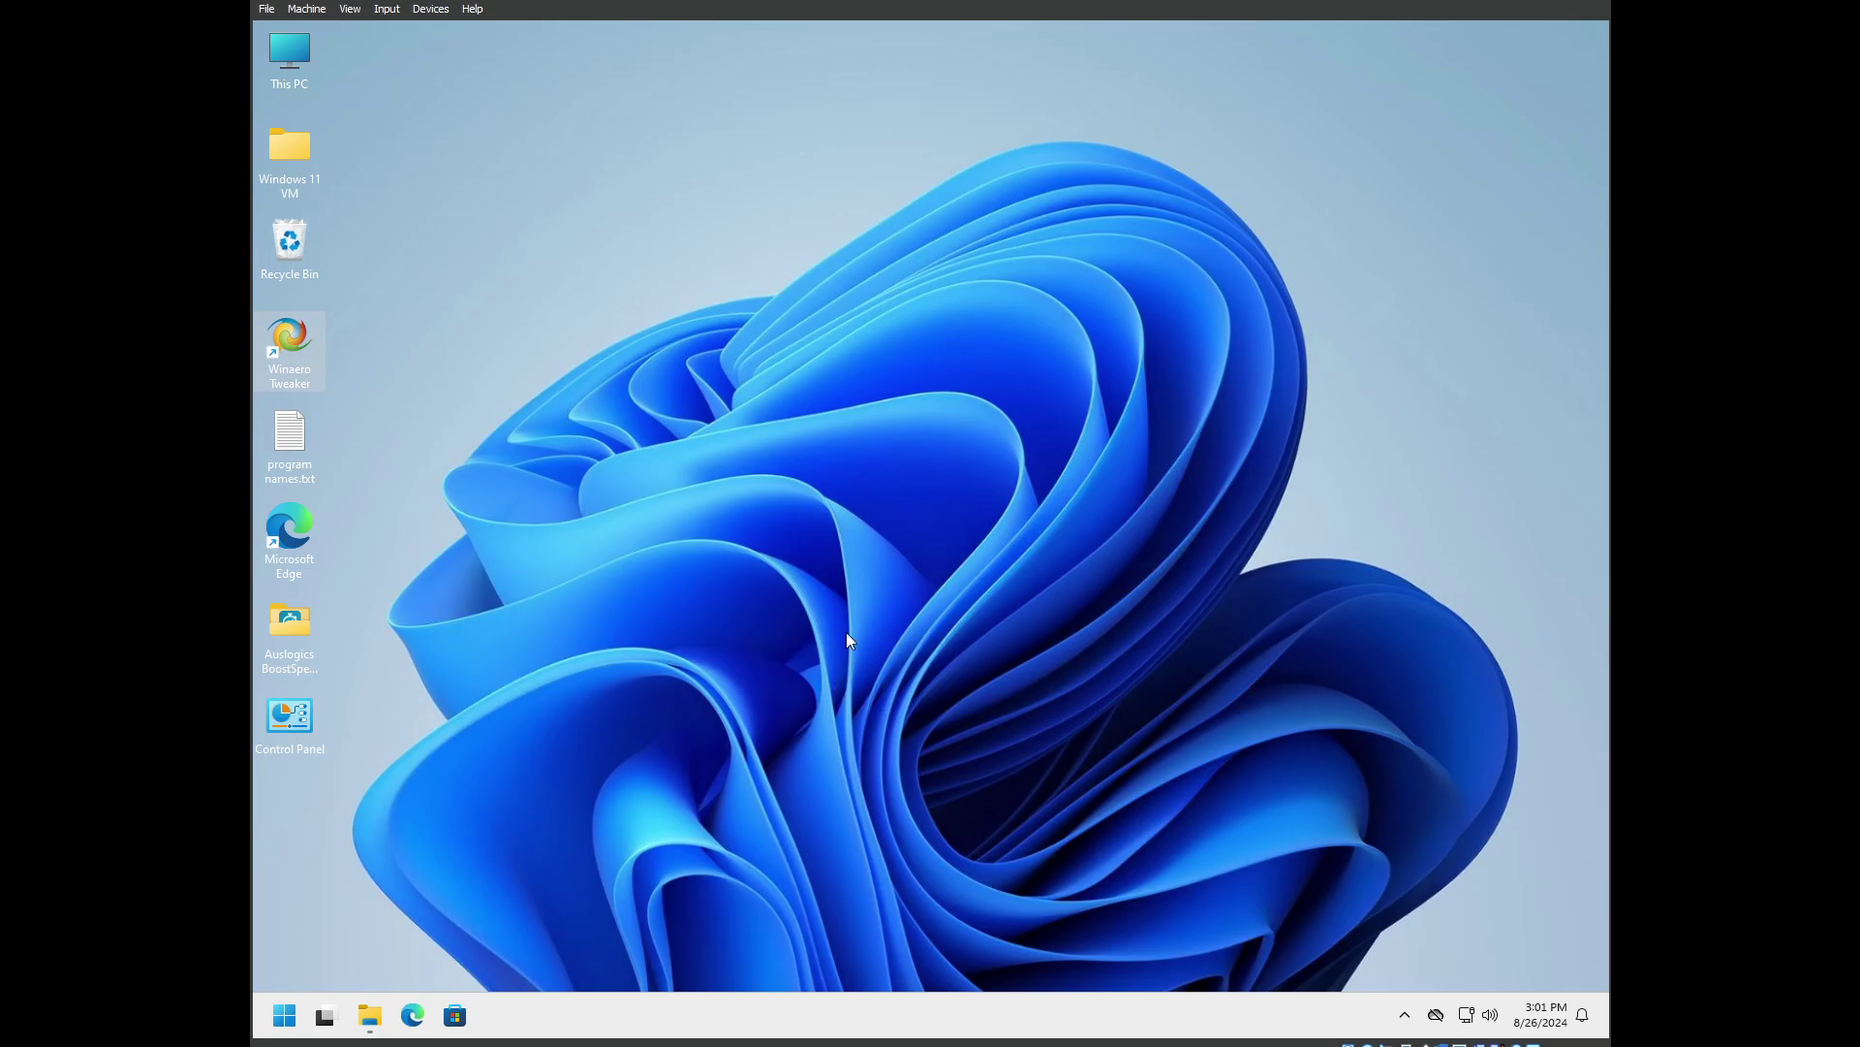
{"action": "left_click", "coordinate": [616, 336]}
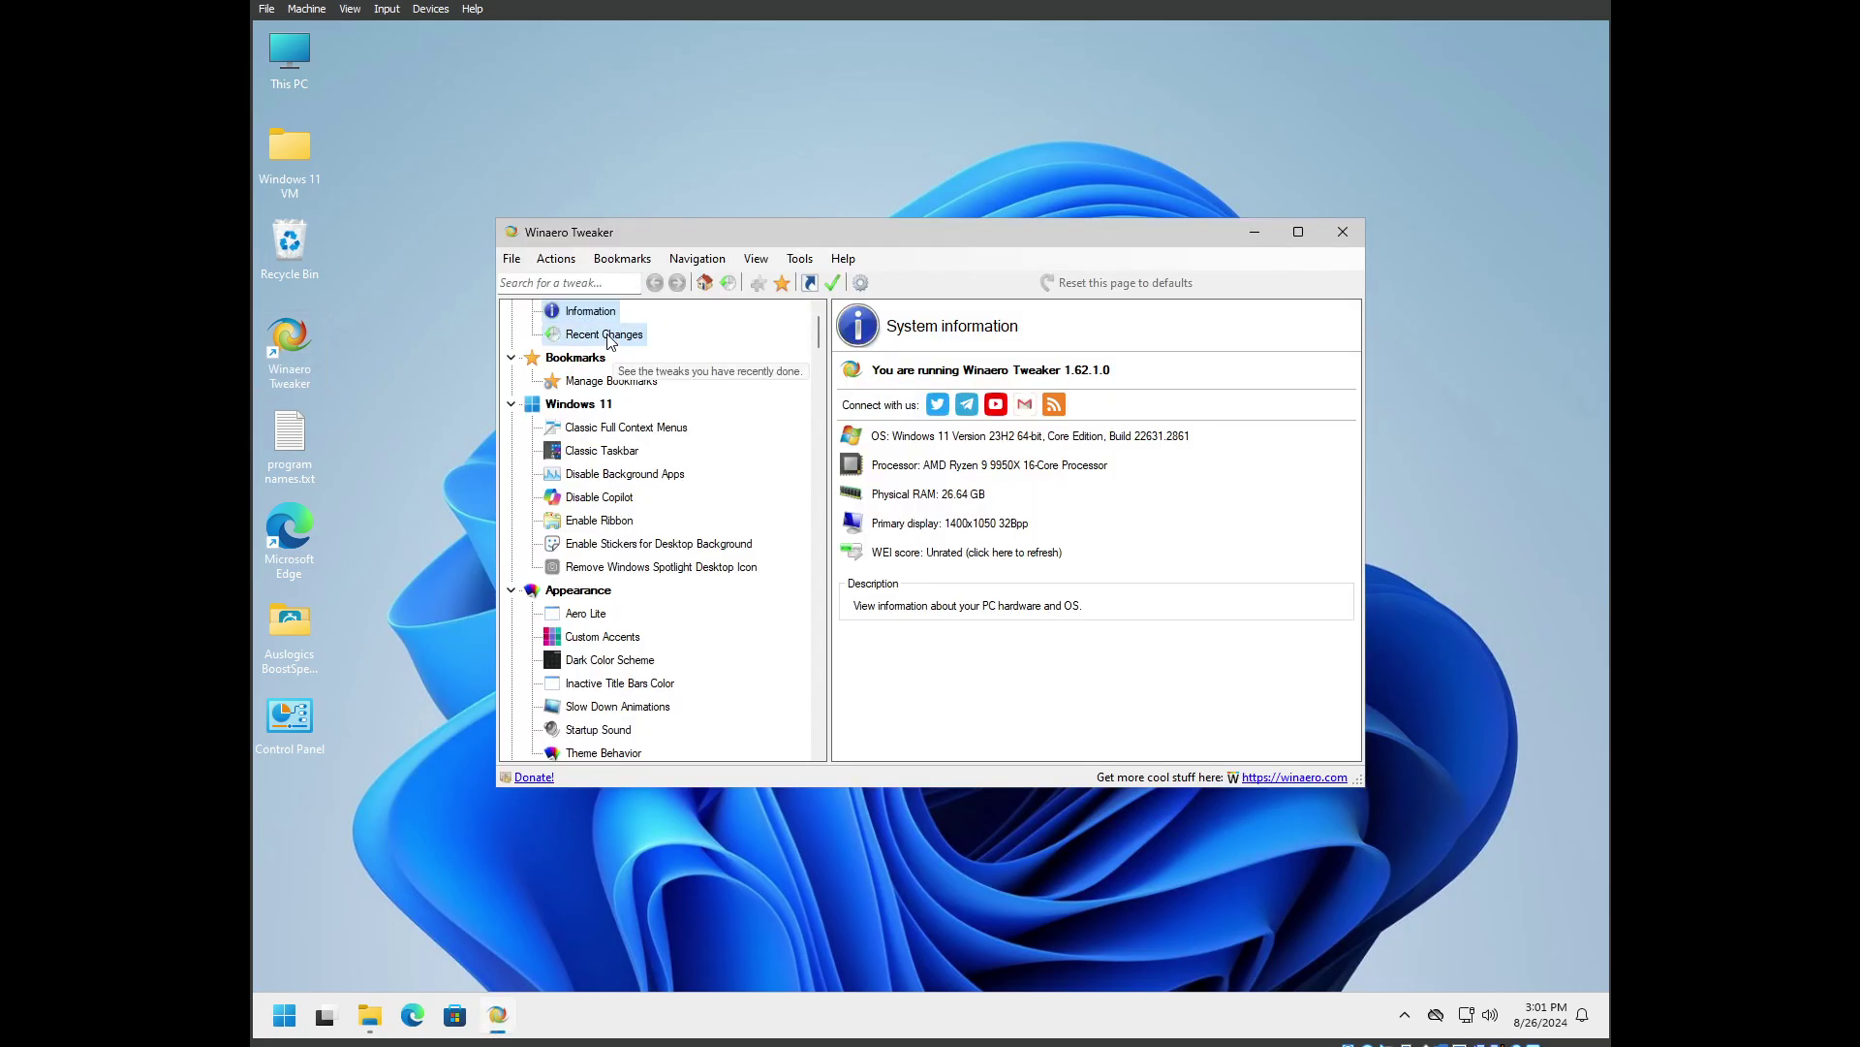
Compare the desktop right-click menu, then tick 'Enable classic full context menus' in Winaero Tweaker
{"action": "left_click", "coordinate": [625, 382]}
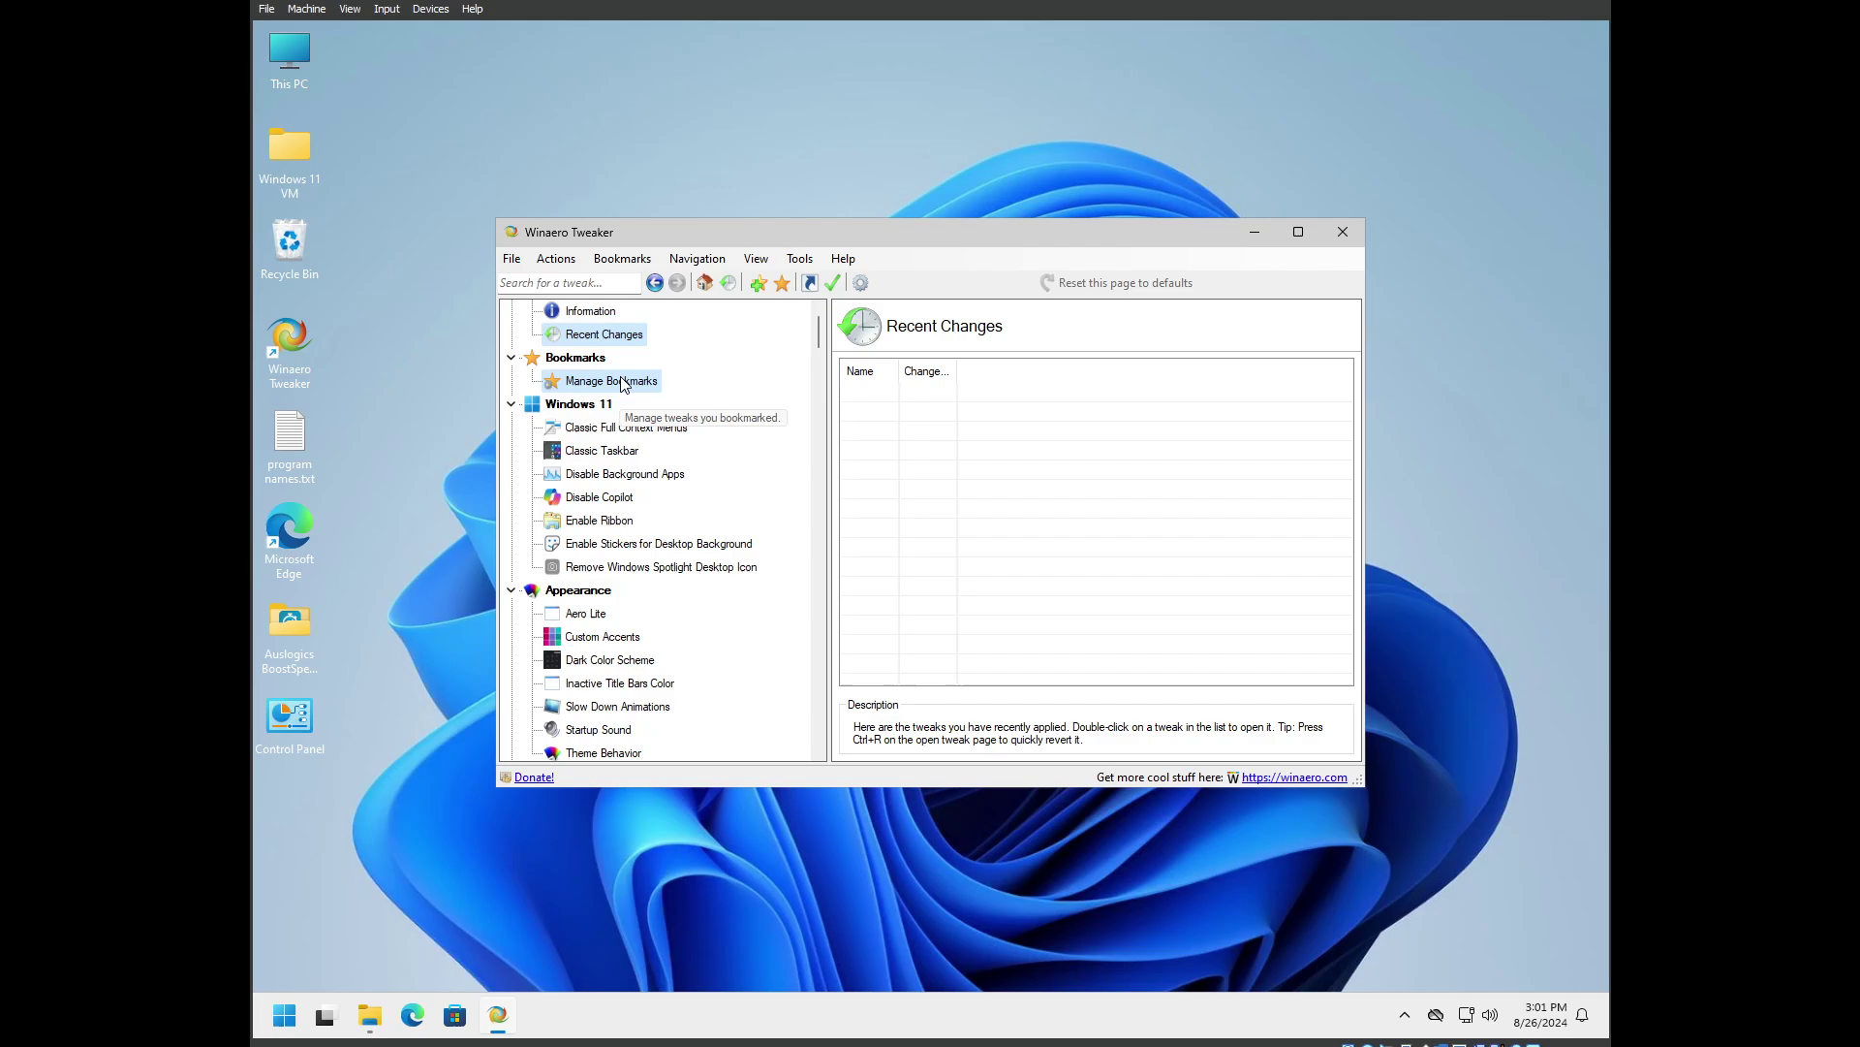
{"action": "left_click", "coordinate": [619, 430]}
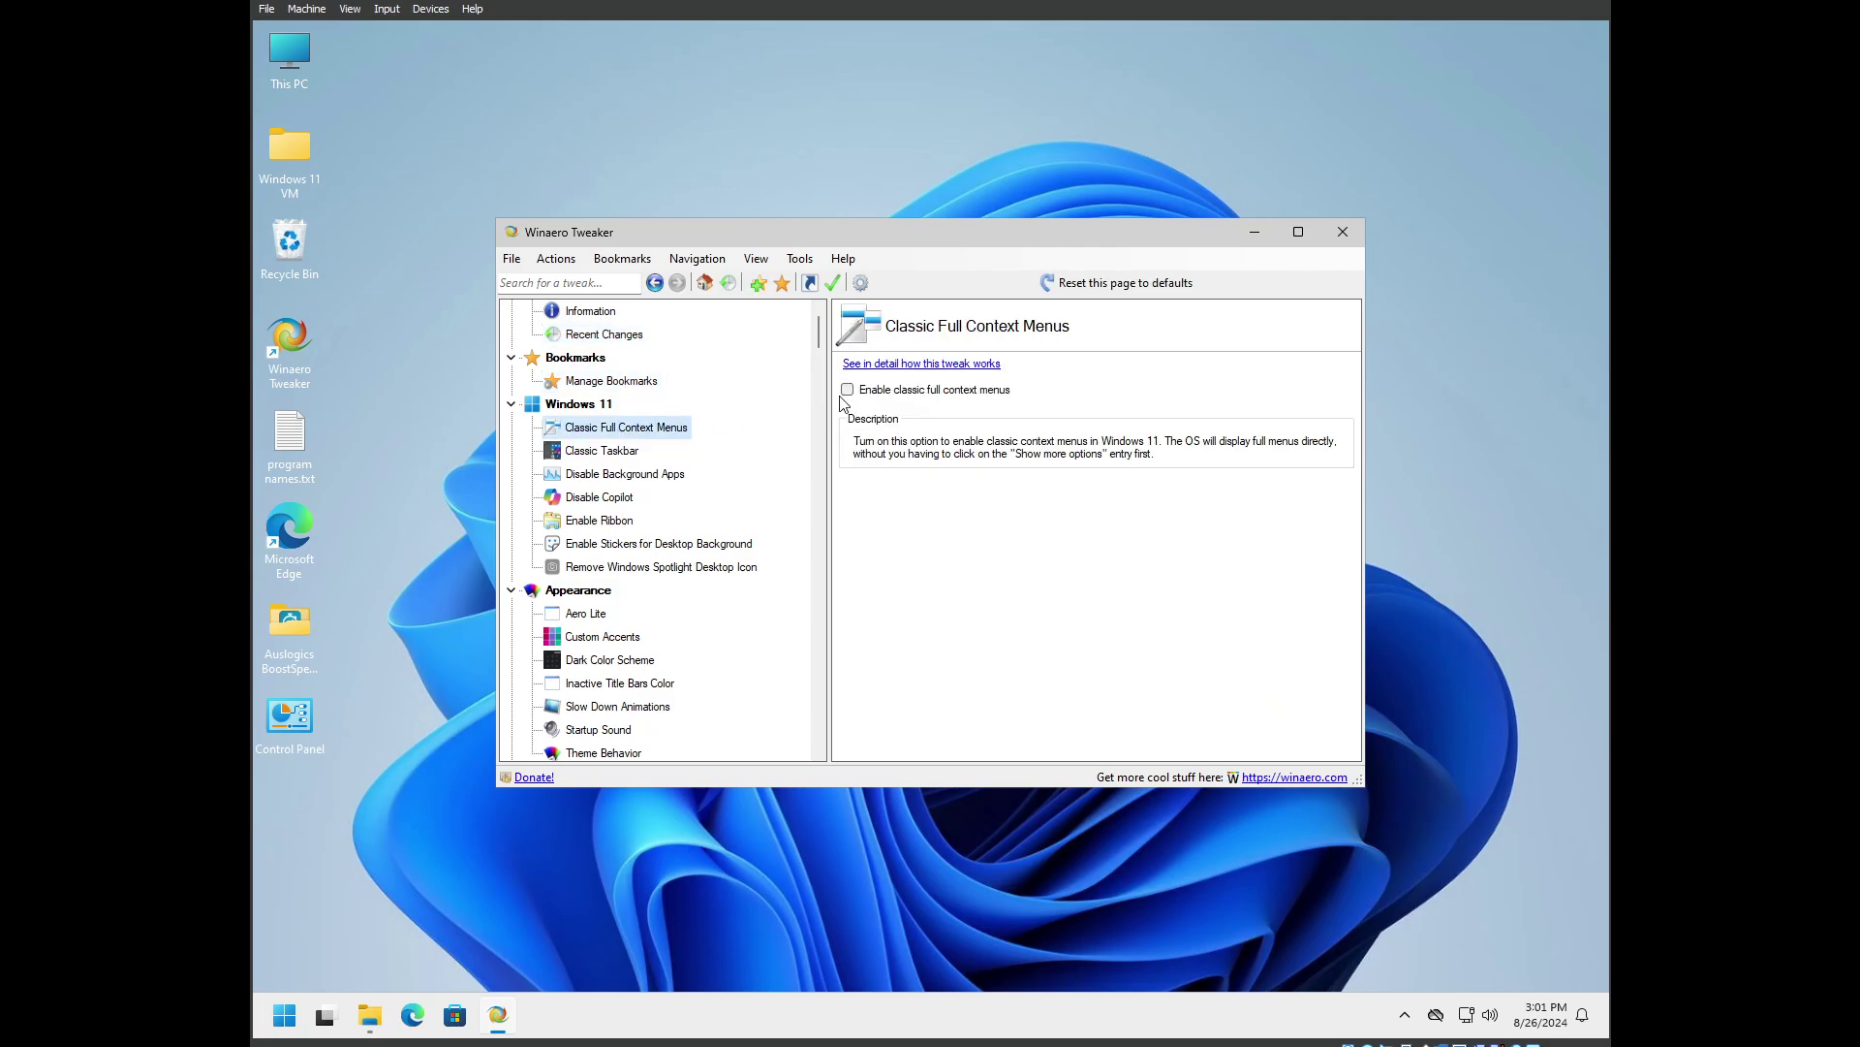
{"action": "right_click", "coordinate": [373, 325]}
{"action": "right_click", "coordinate": [277, 346]}
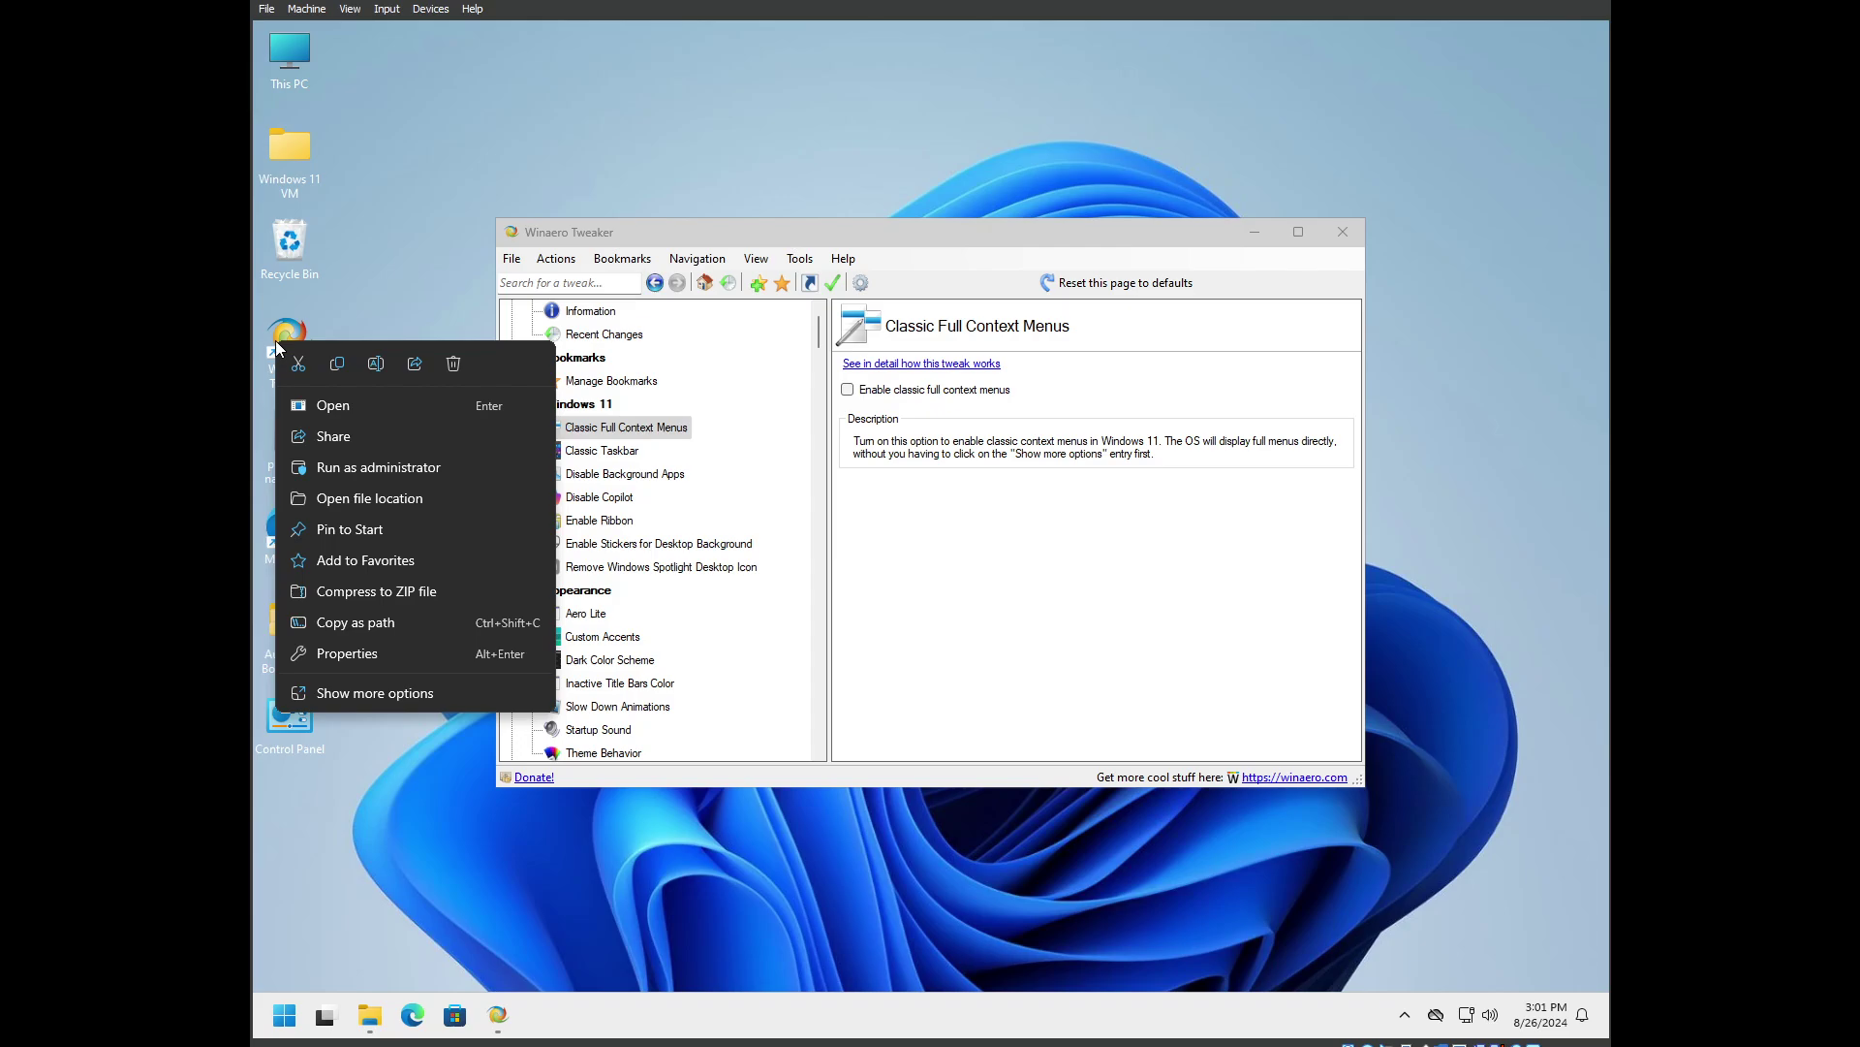
{"action": "left_click", "coordinate": [326, 694]}
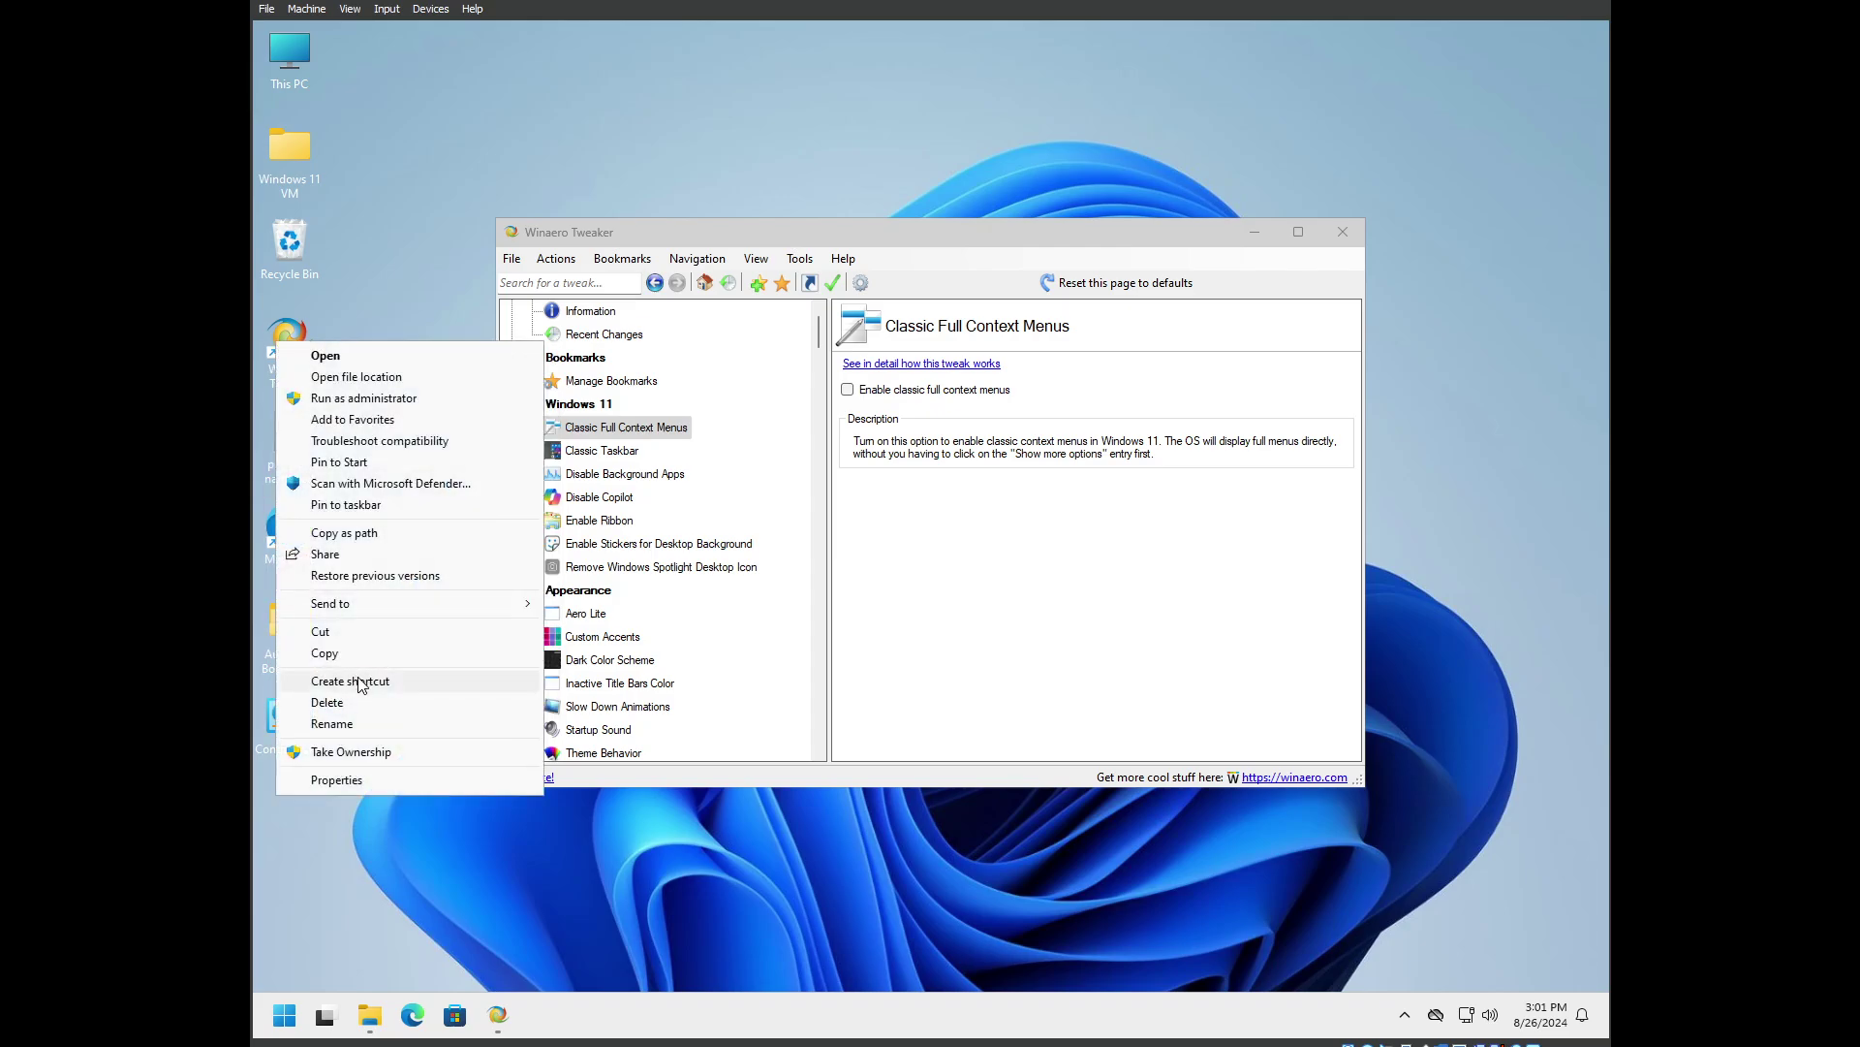
{"action": "left_click", "coordinate": [988, 532]}
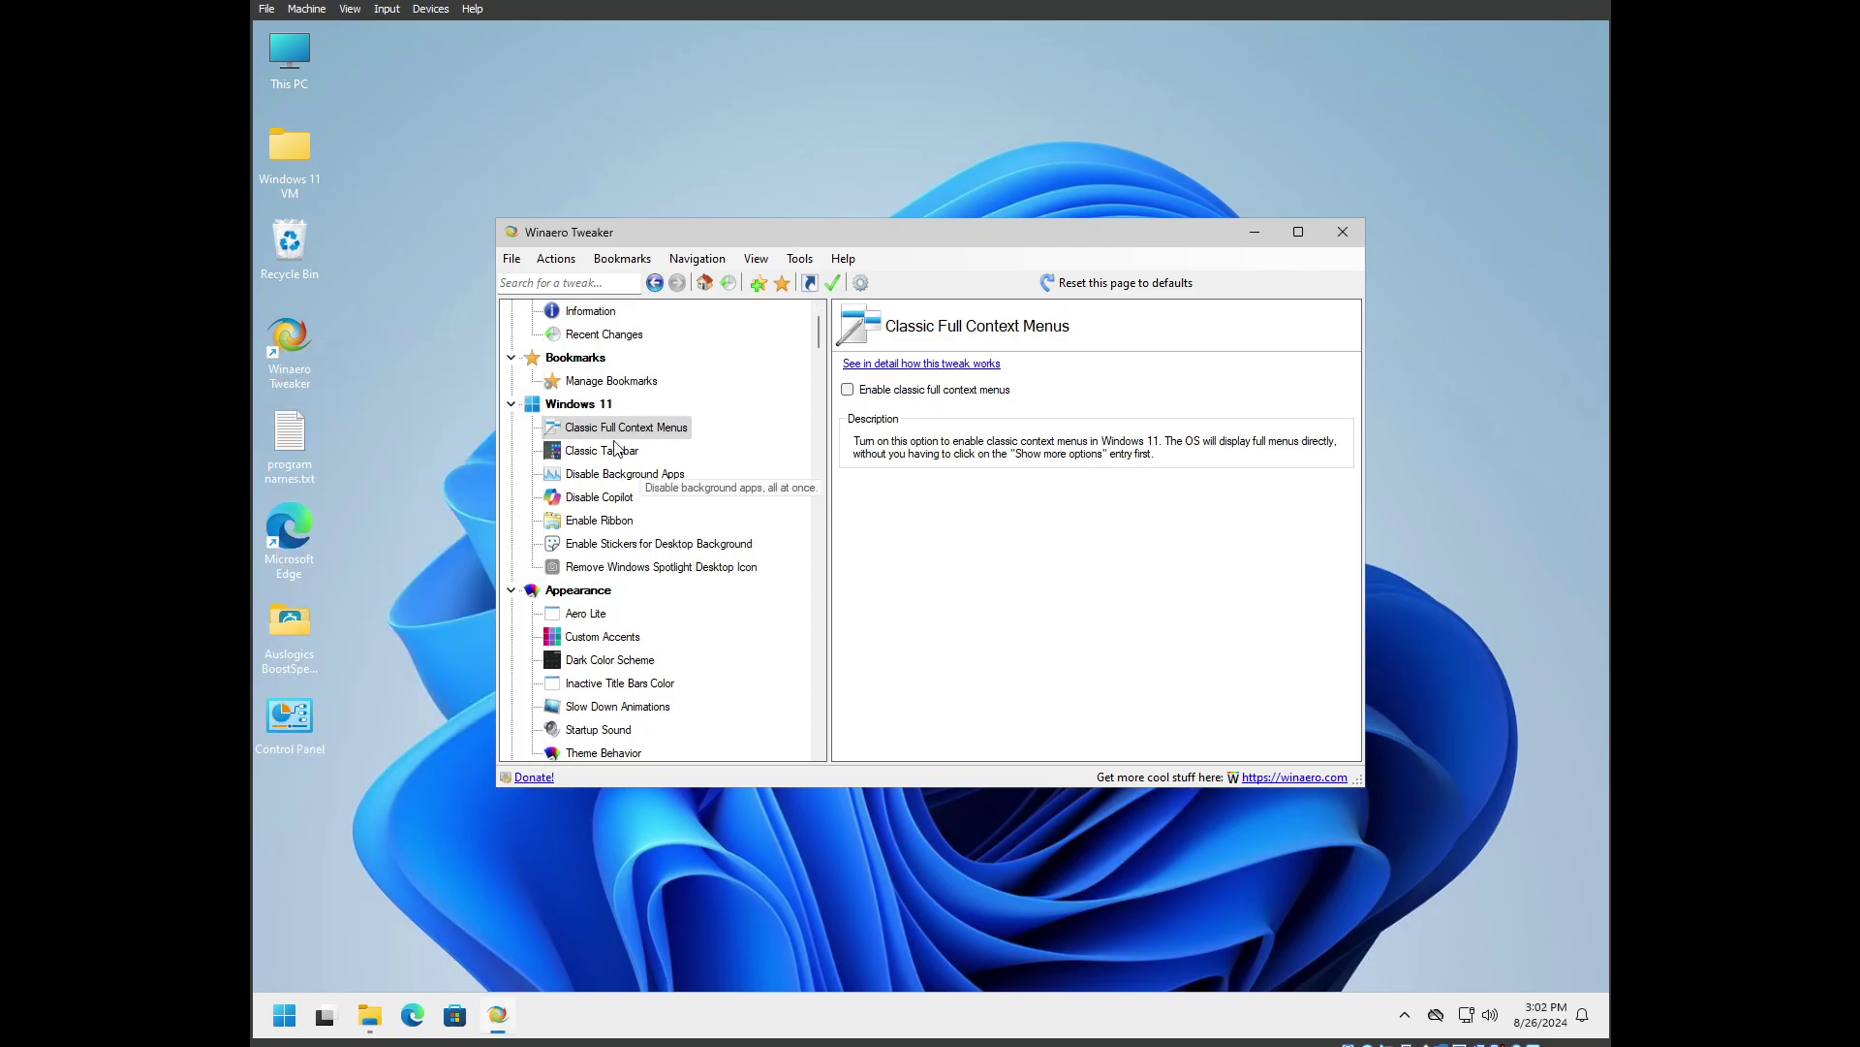
{"action": "left_click", "coordinate": [848, 390]}
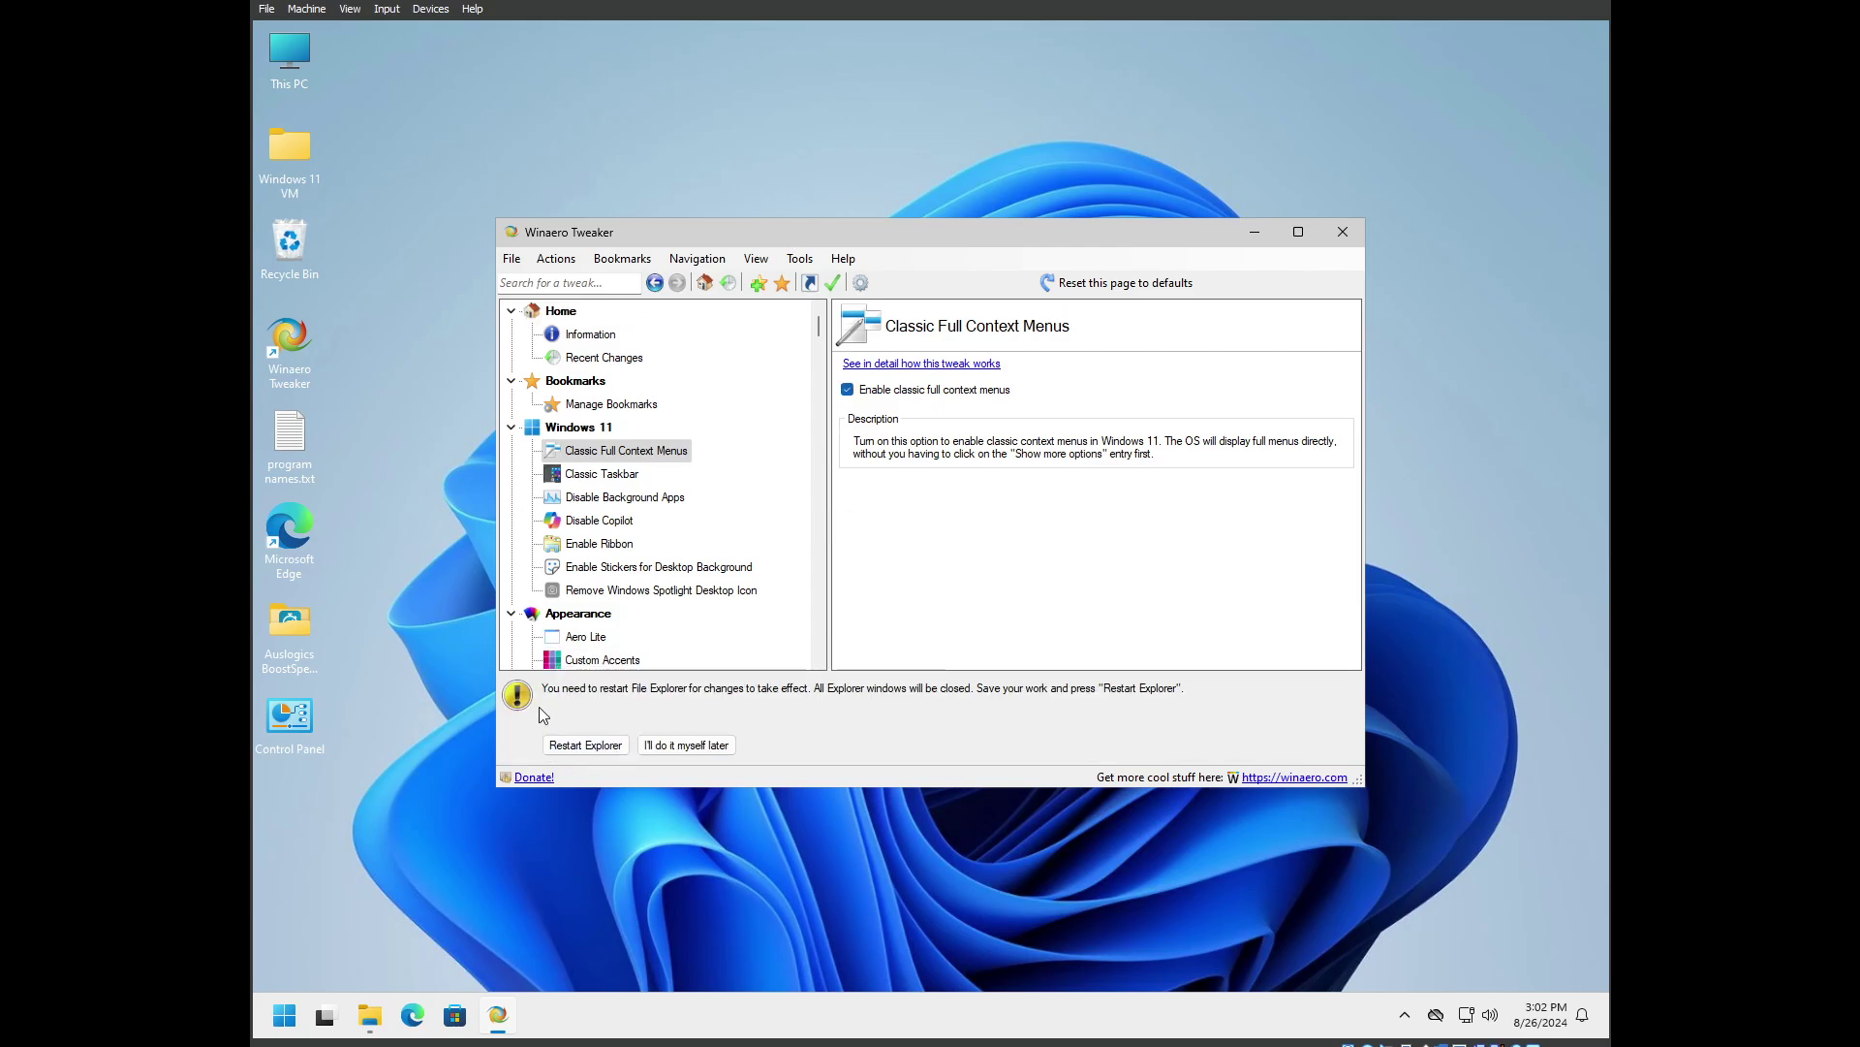
Tick 'Disable background apps, all at once' and 'Disable Copilot' under Windows 11 tweaks
{"action": "left_click", "coordinate": [584, 474]}
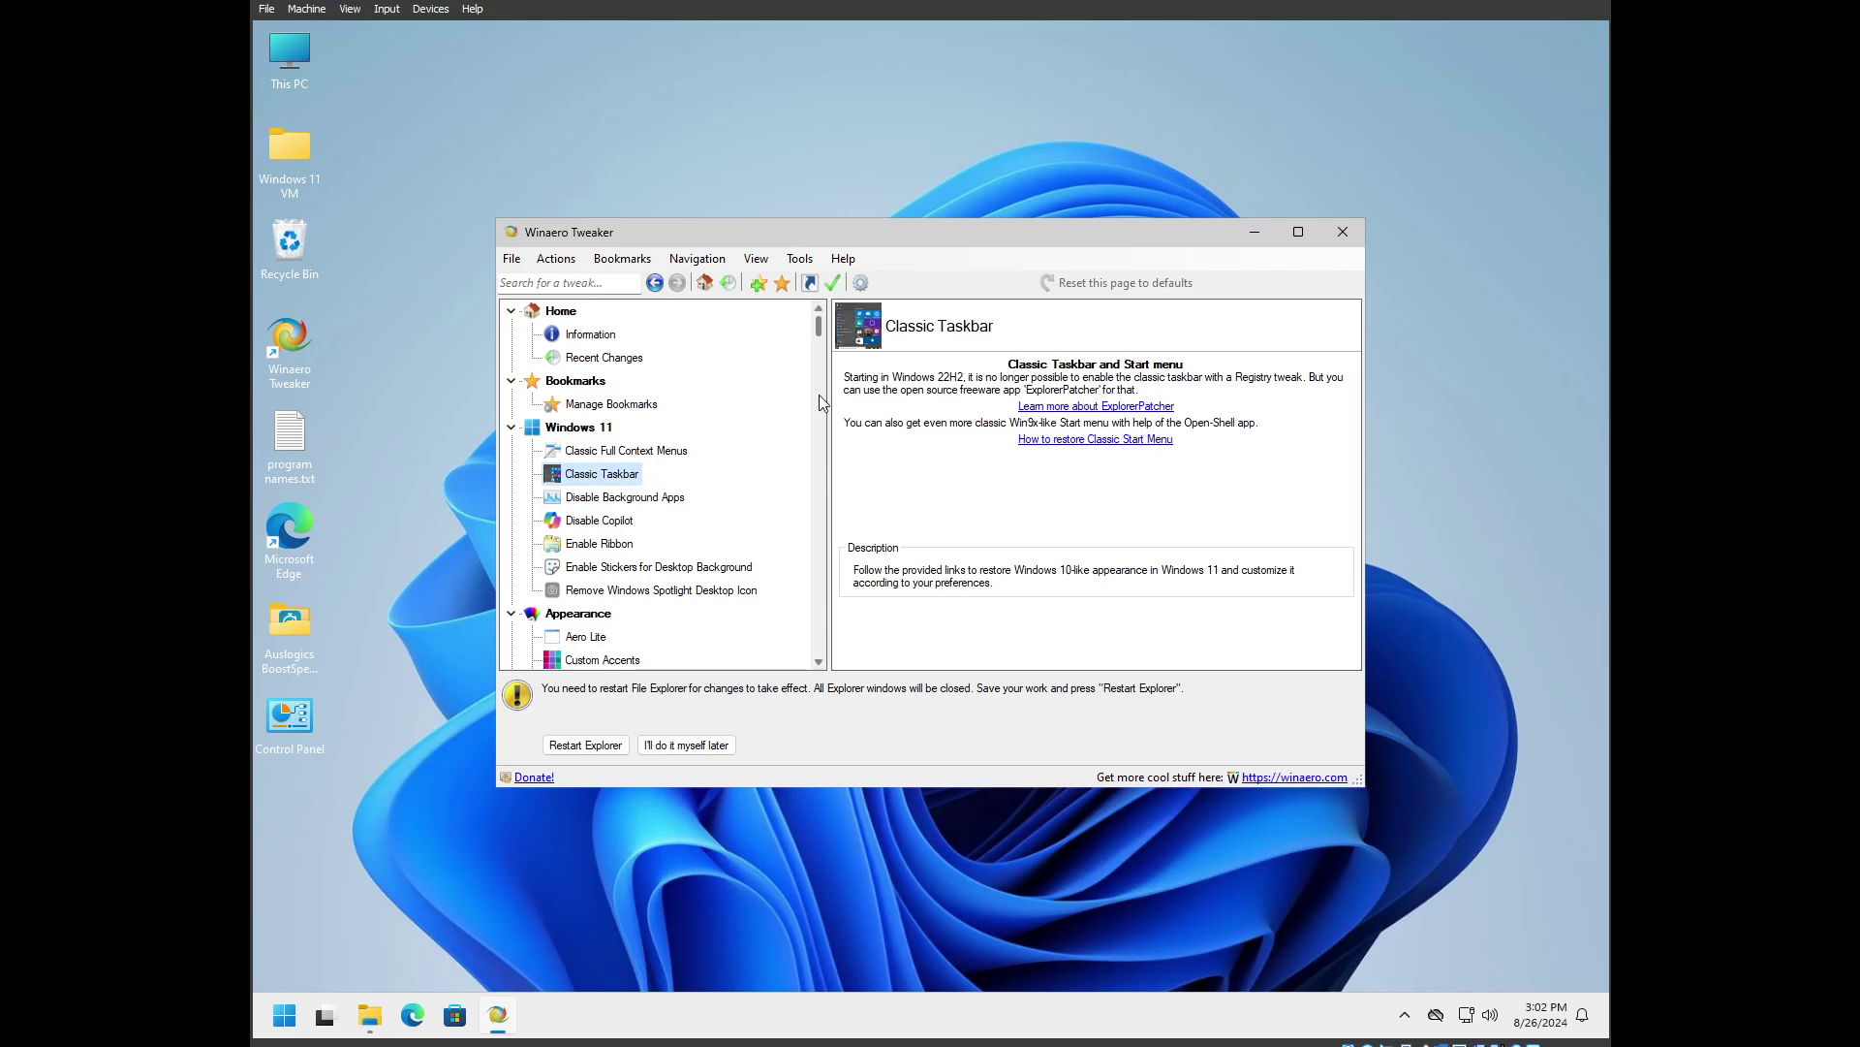
{"action": "left_click", "coordinate": [628, 498]}
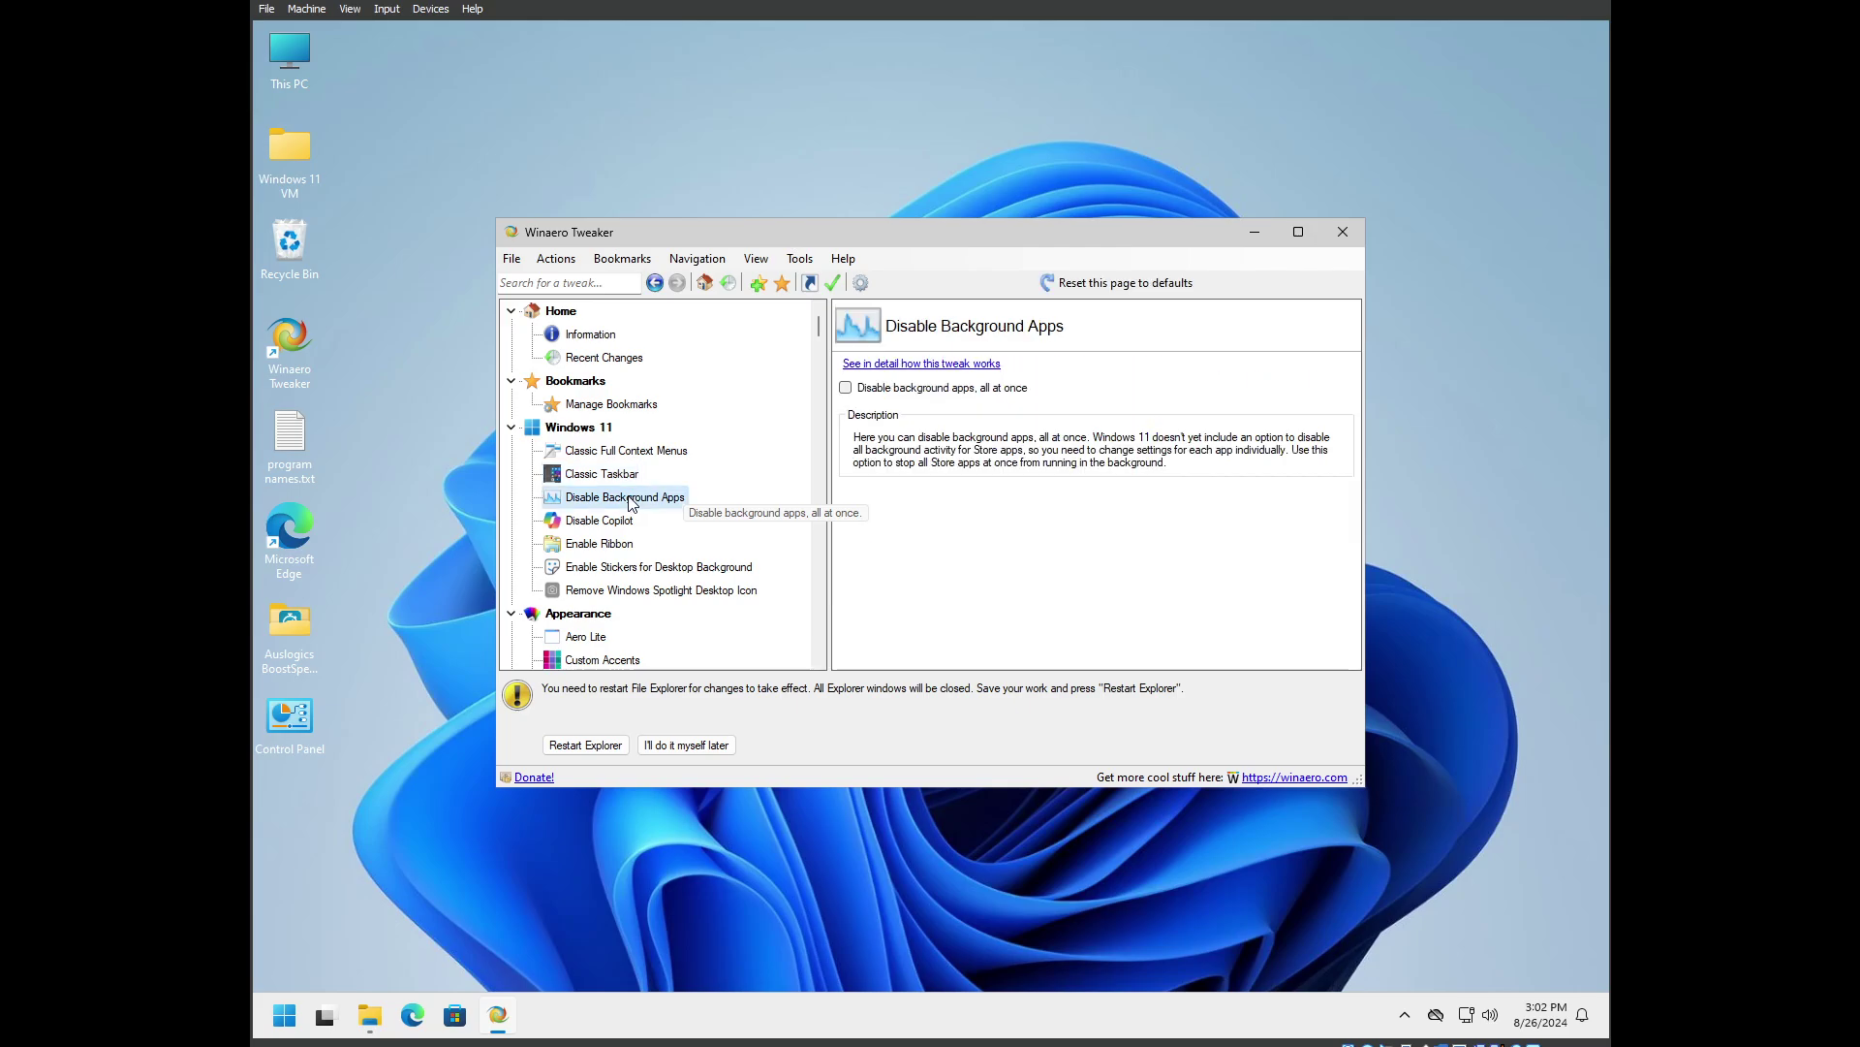
{"action": "left_click", "coordinate": [845, 387]}
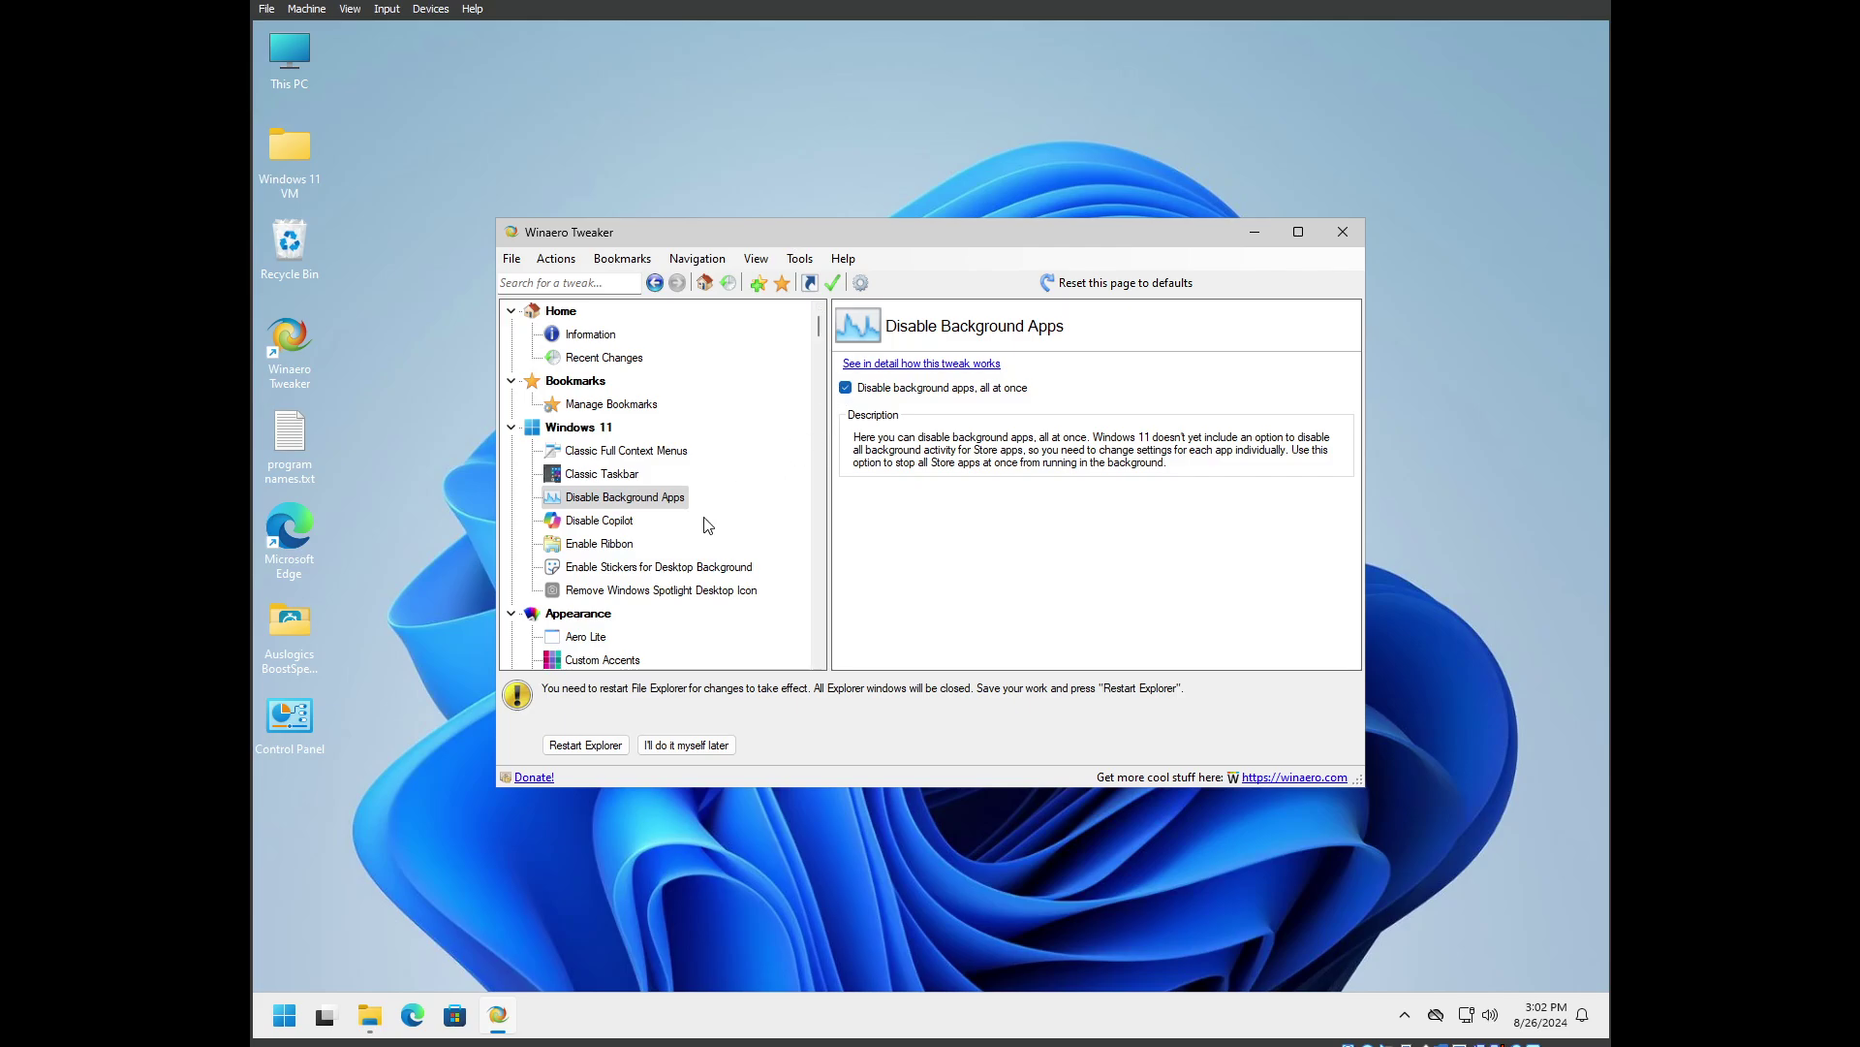
{"action": "left_click", "coordinate": [609, 521]}
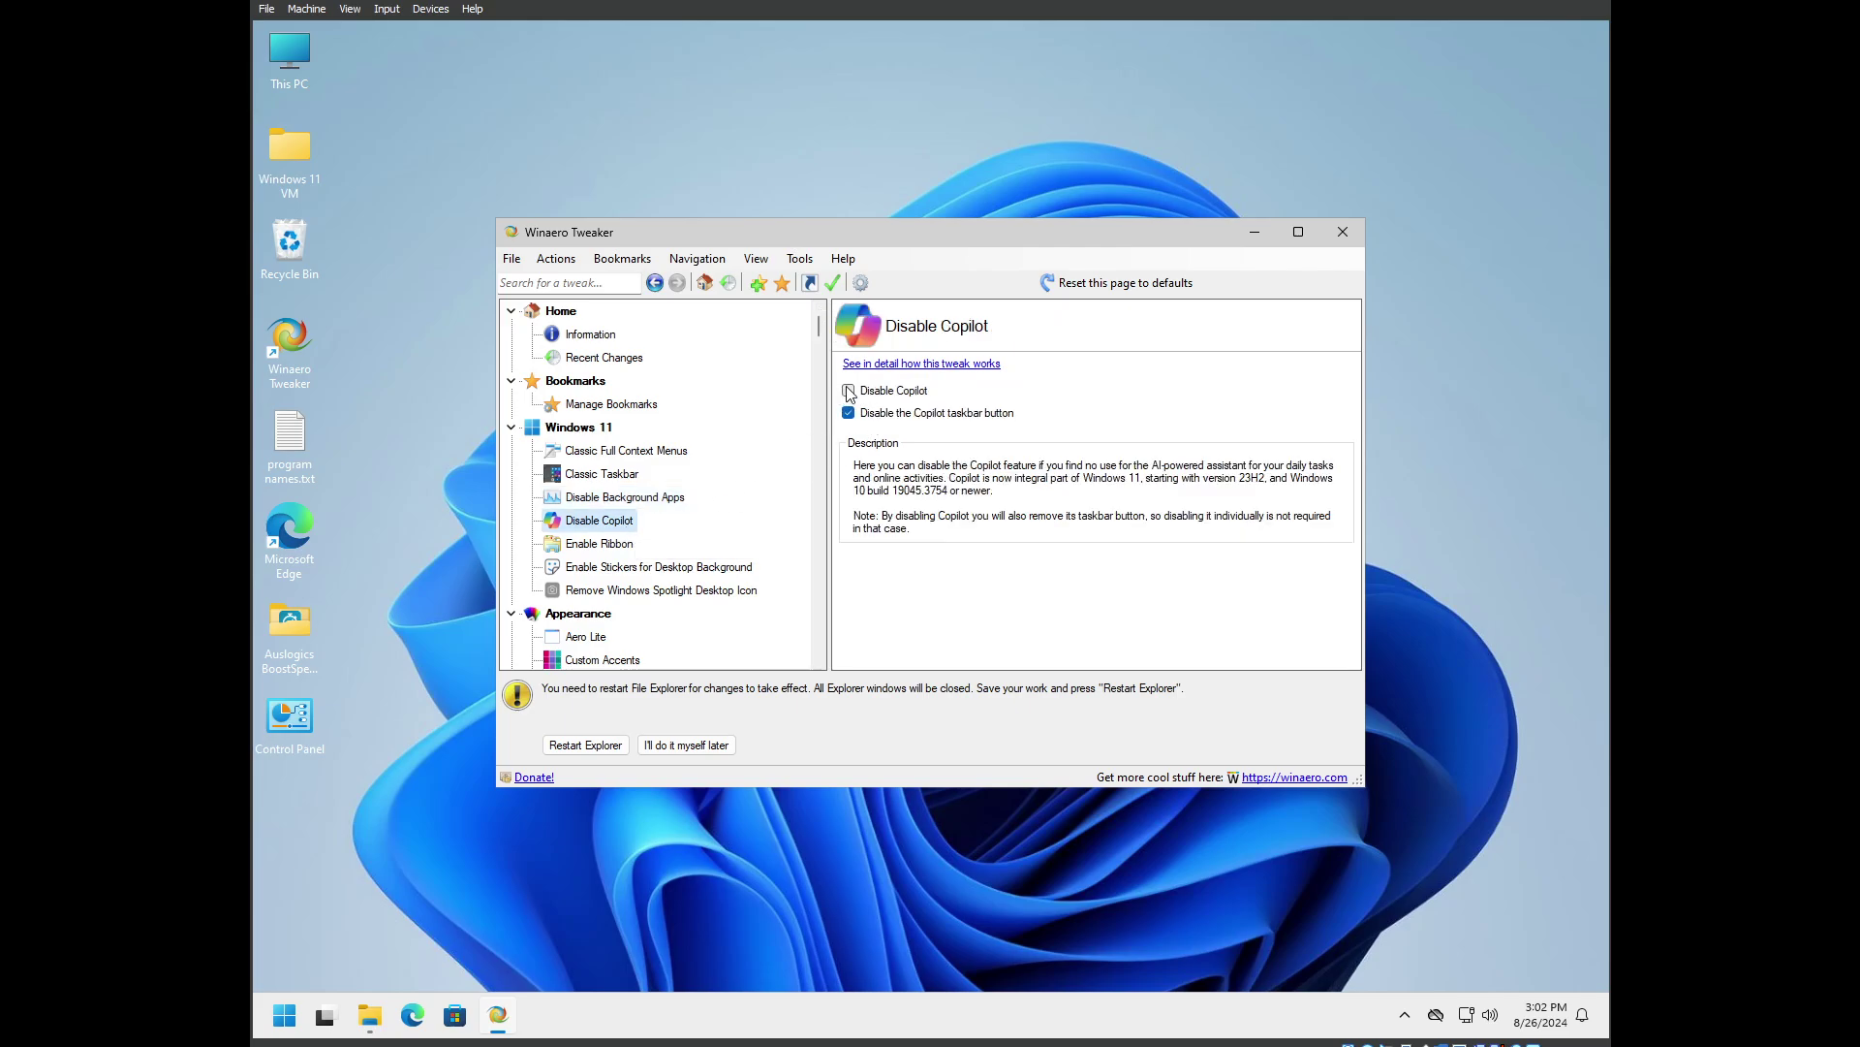
{"action": "left_click", "coordinate": [849, 390]}
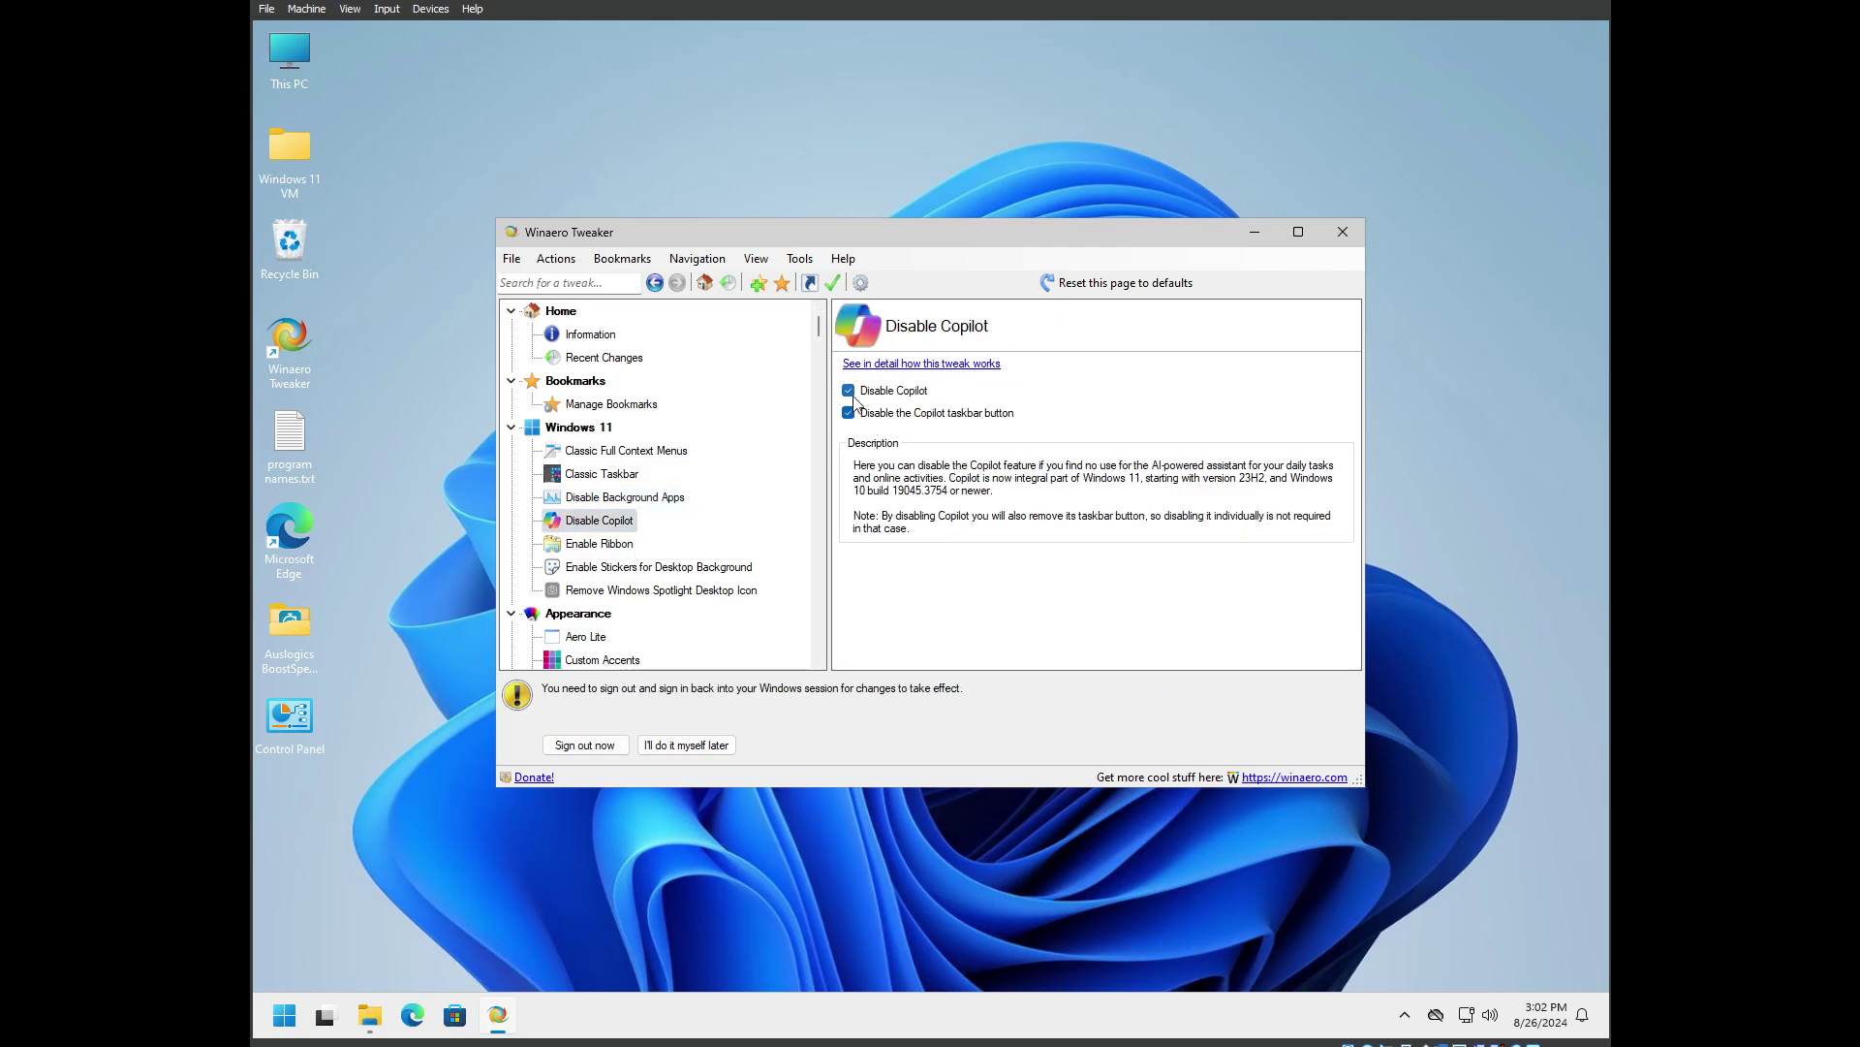
{"action": "left_click", "coordinate": [632, 545]}
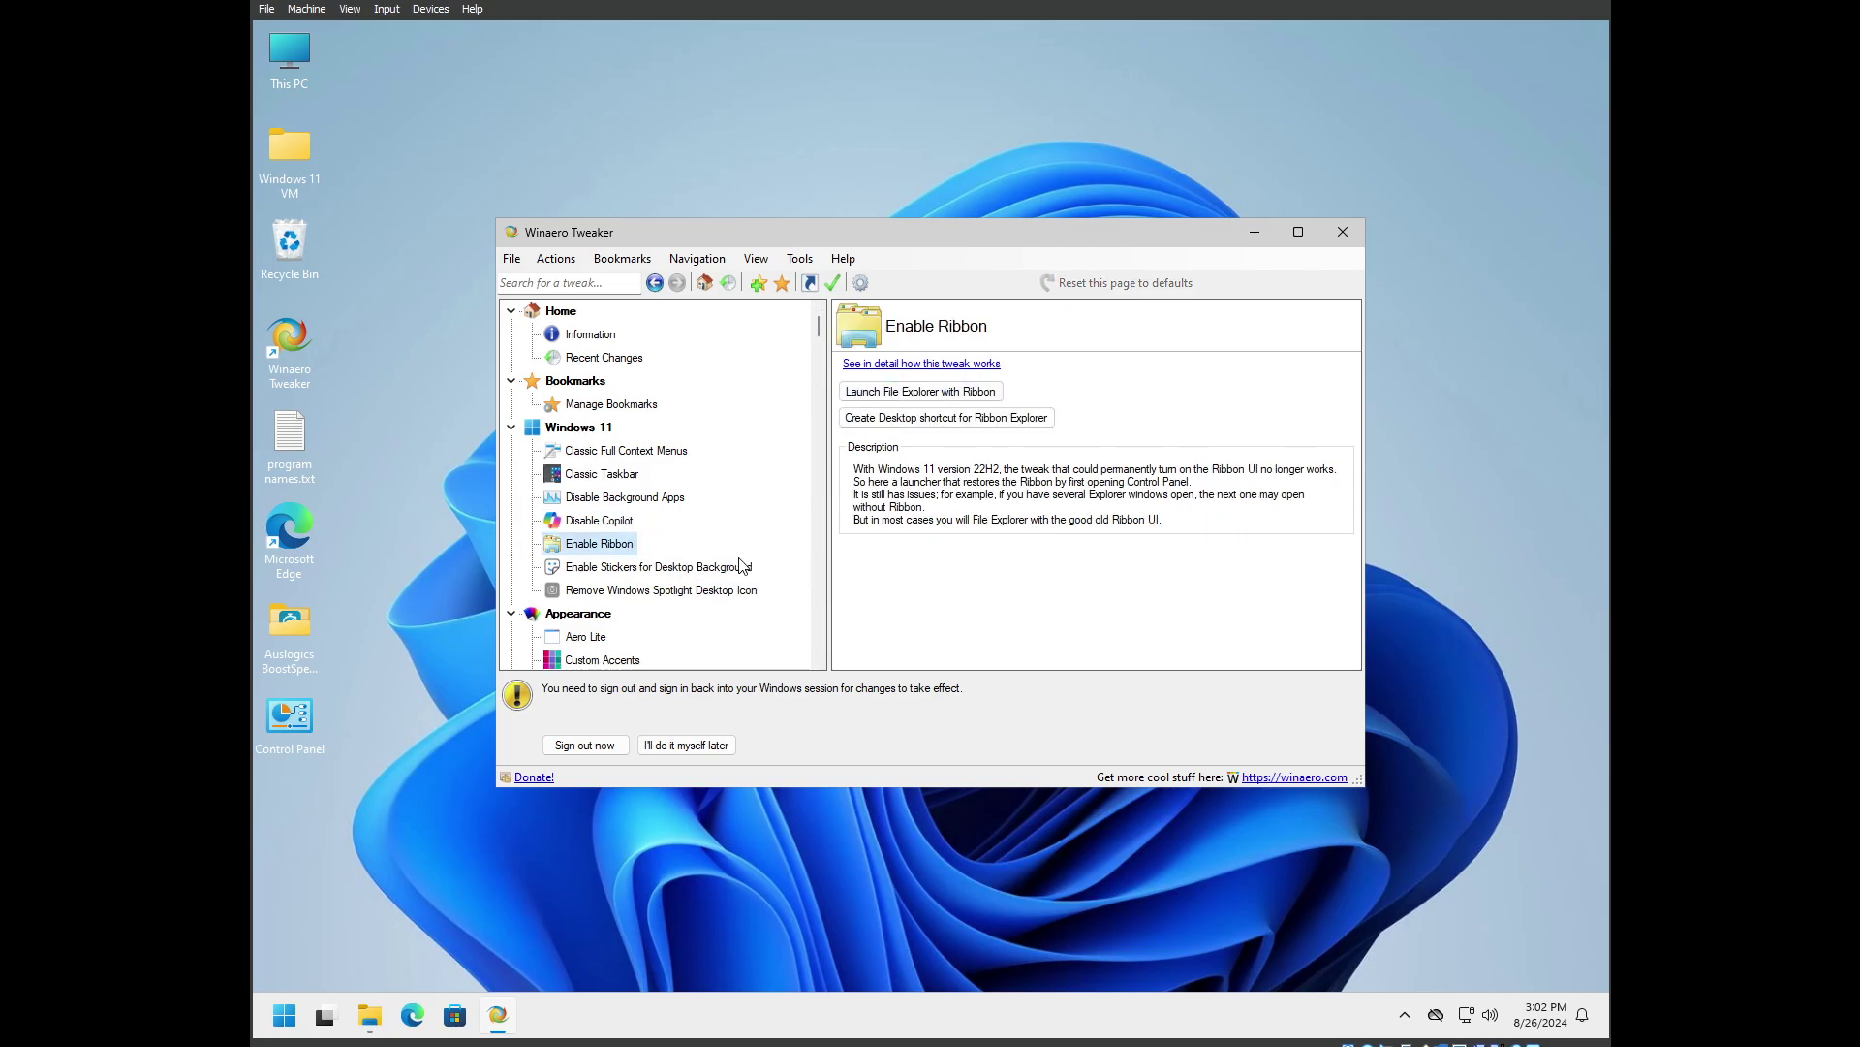
Browse the Appearance tweaks from Aero Lite through Slow Down Animations without changing anything
{"action": "left_click", "coordinate": [656, 569]}
{"action": "left_click", "coordinate": [649, 593]}
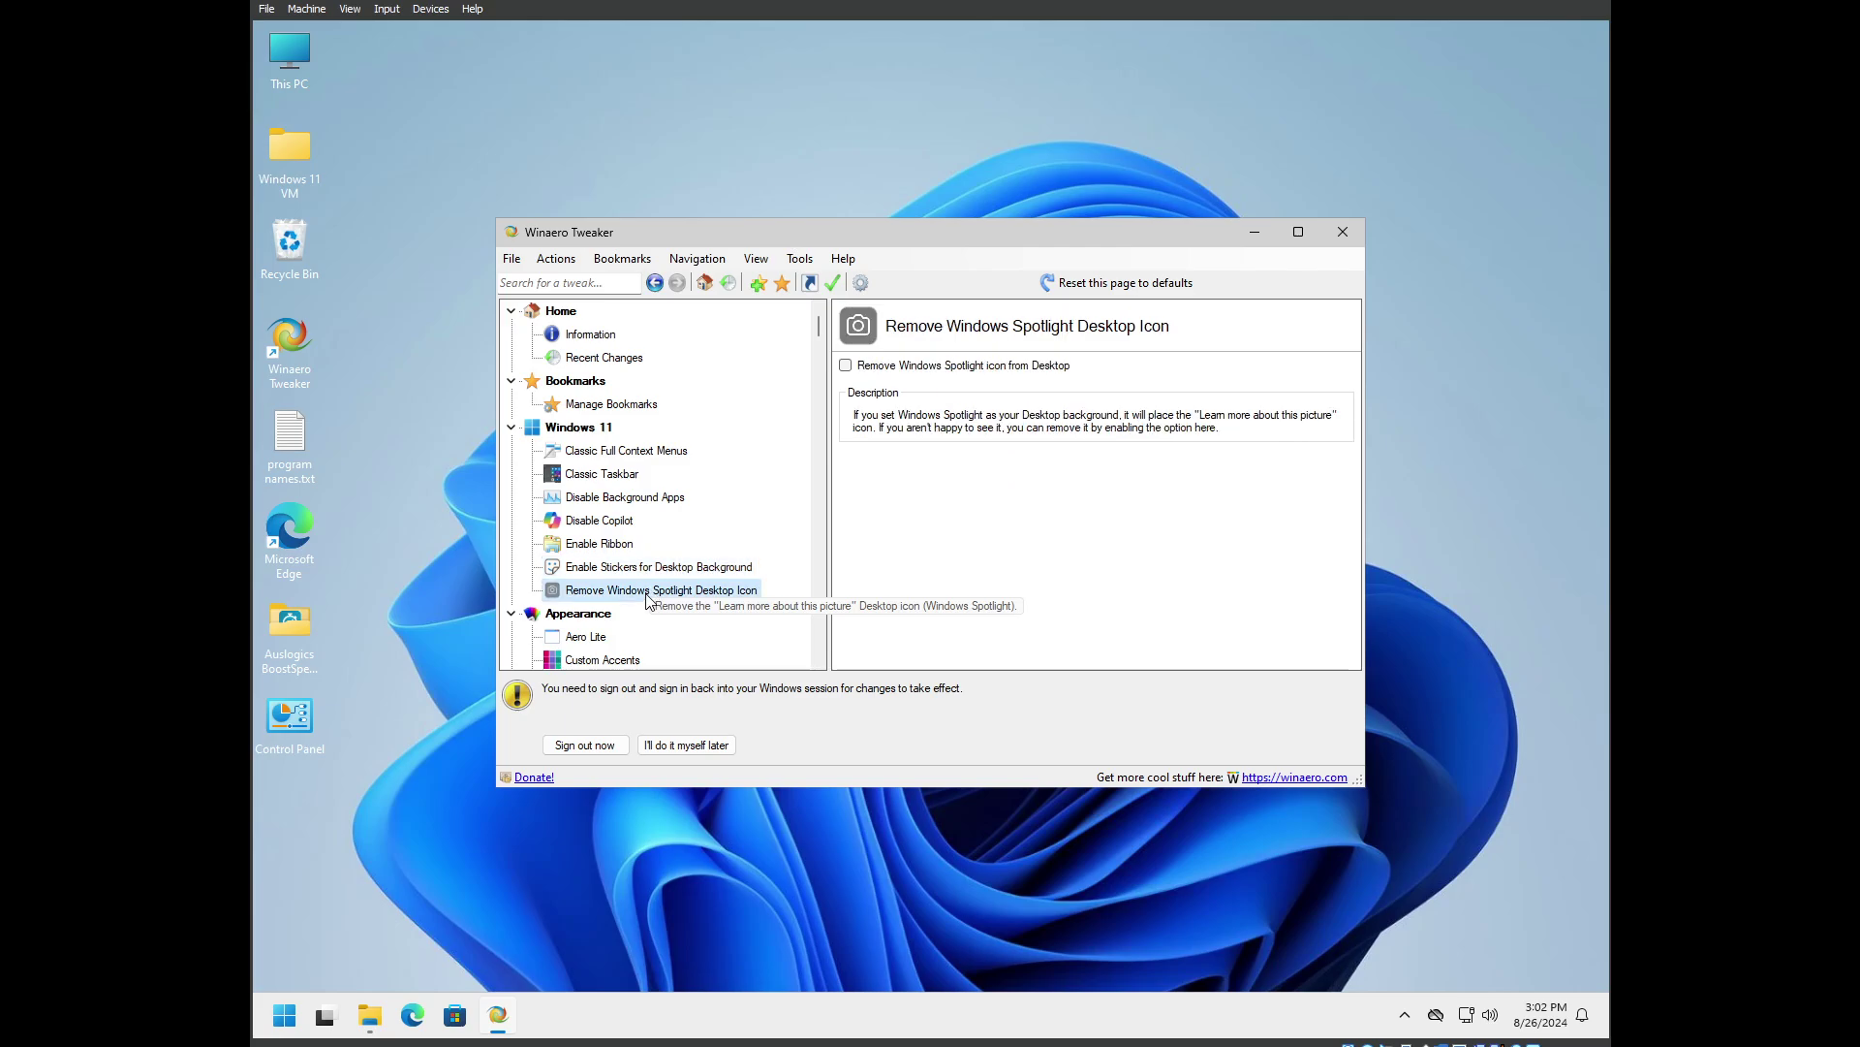
{"action": "scroll", "coordinate": [725, 535], "scroll_direction": "down", "scroll_amount": 4}
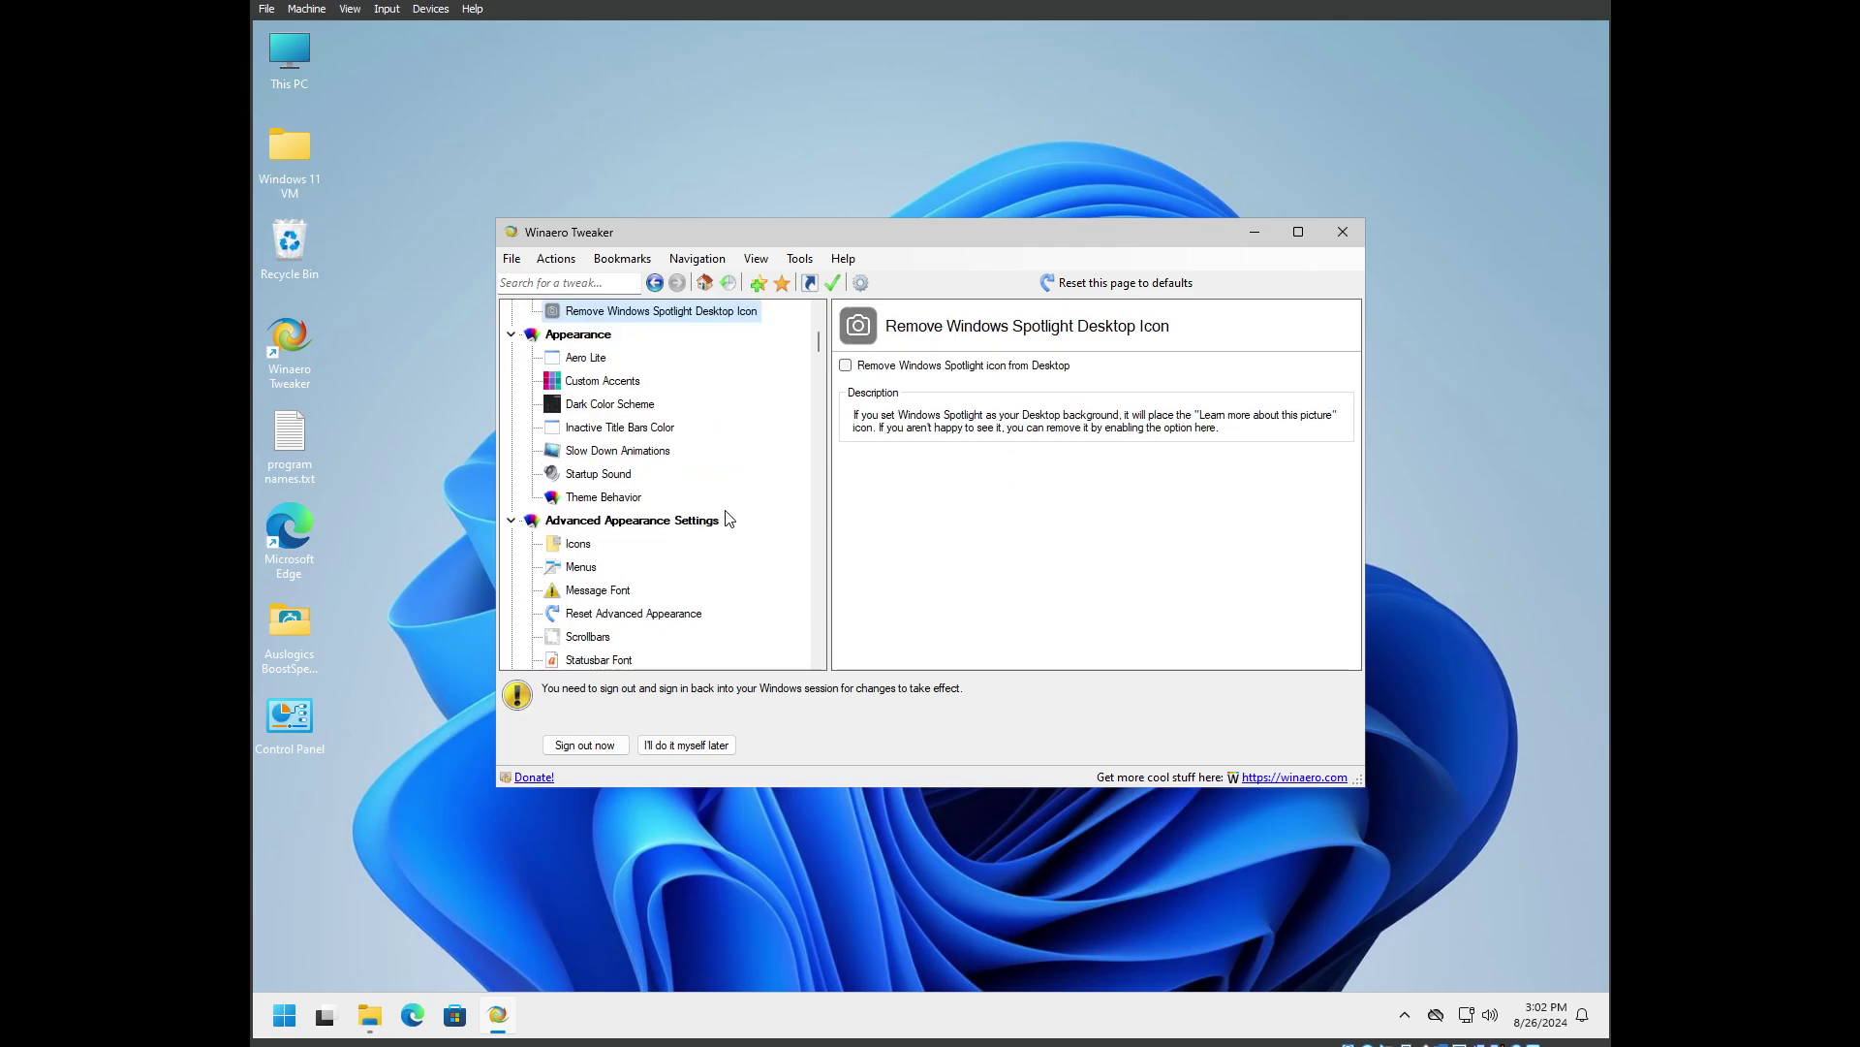
{"action": "left_click", "coordinate": [599, 359]}
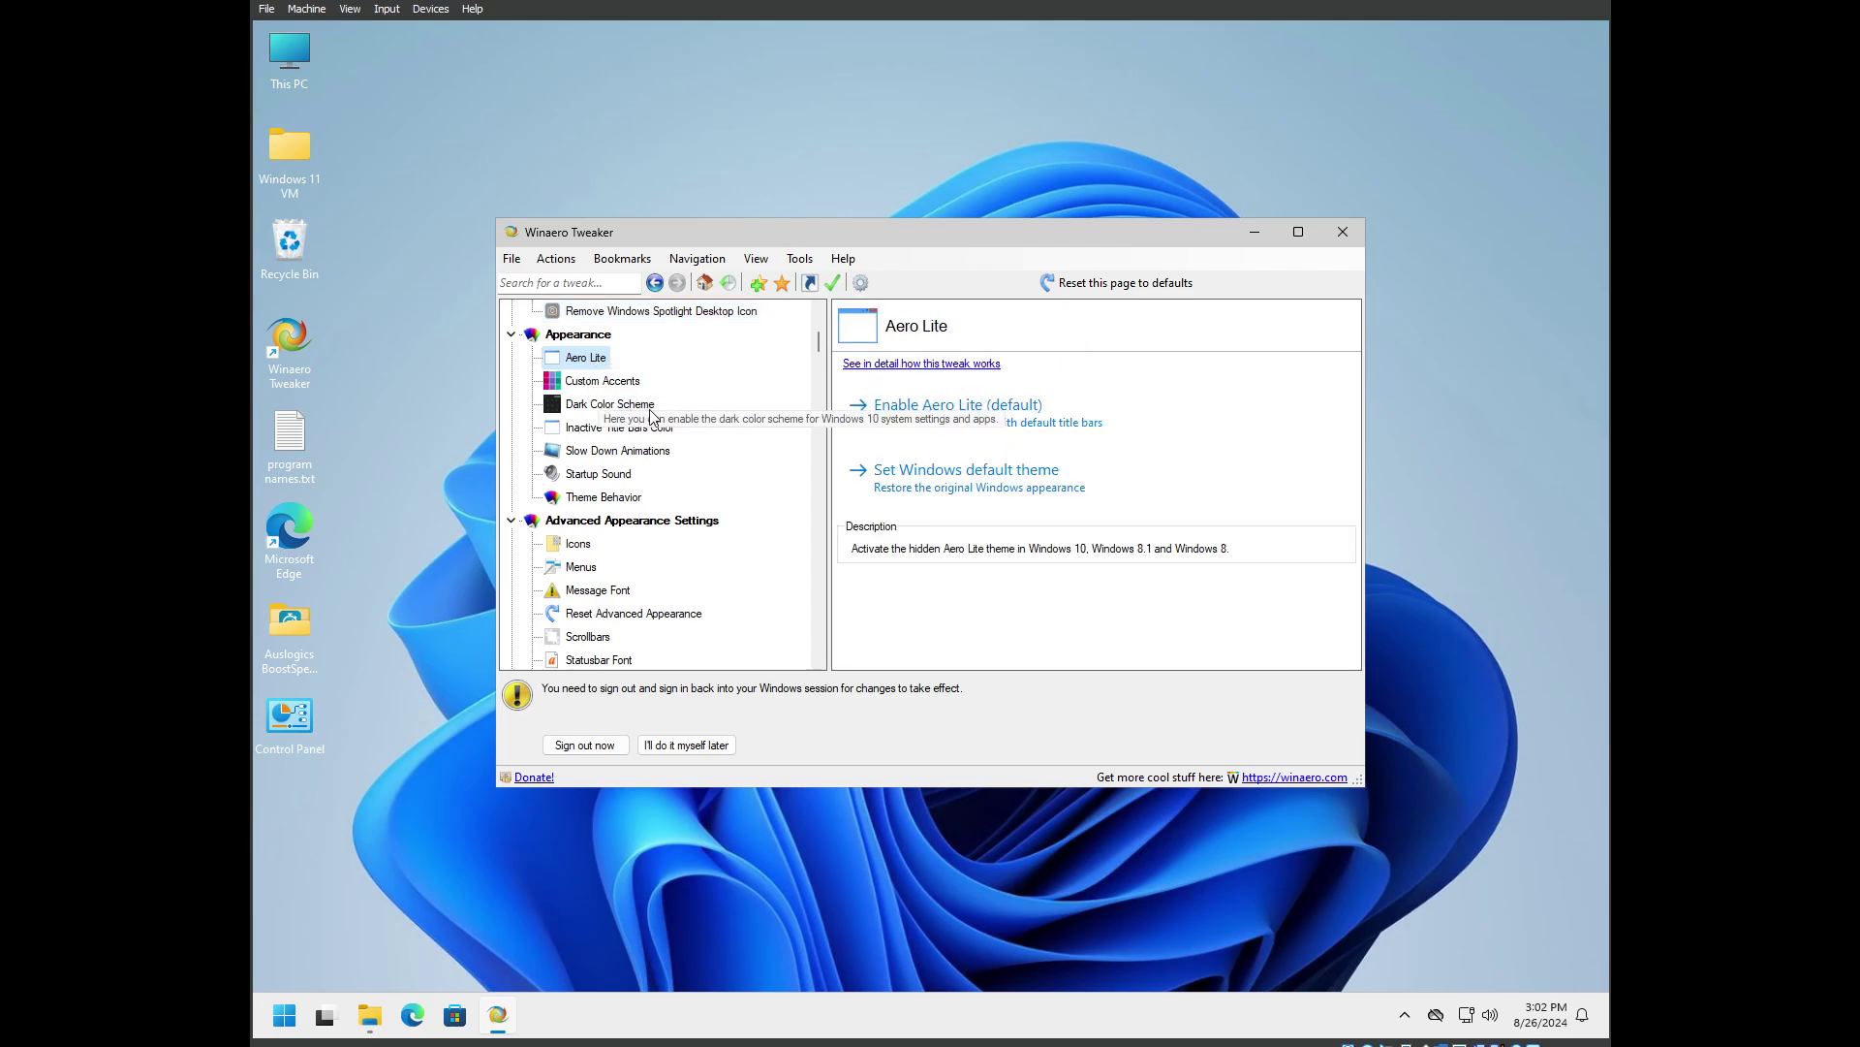
{"action": "key", "text": "Down"}
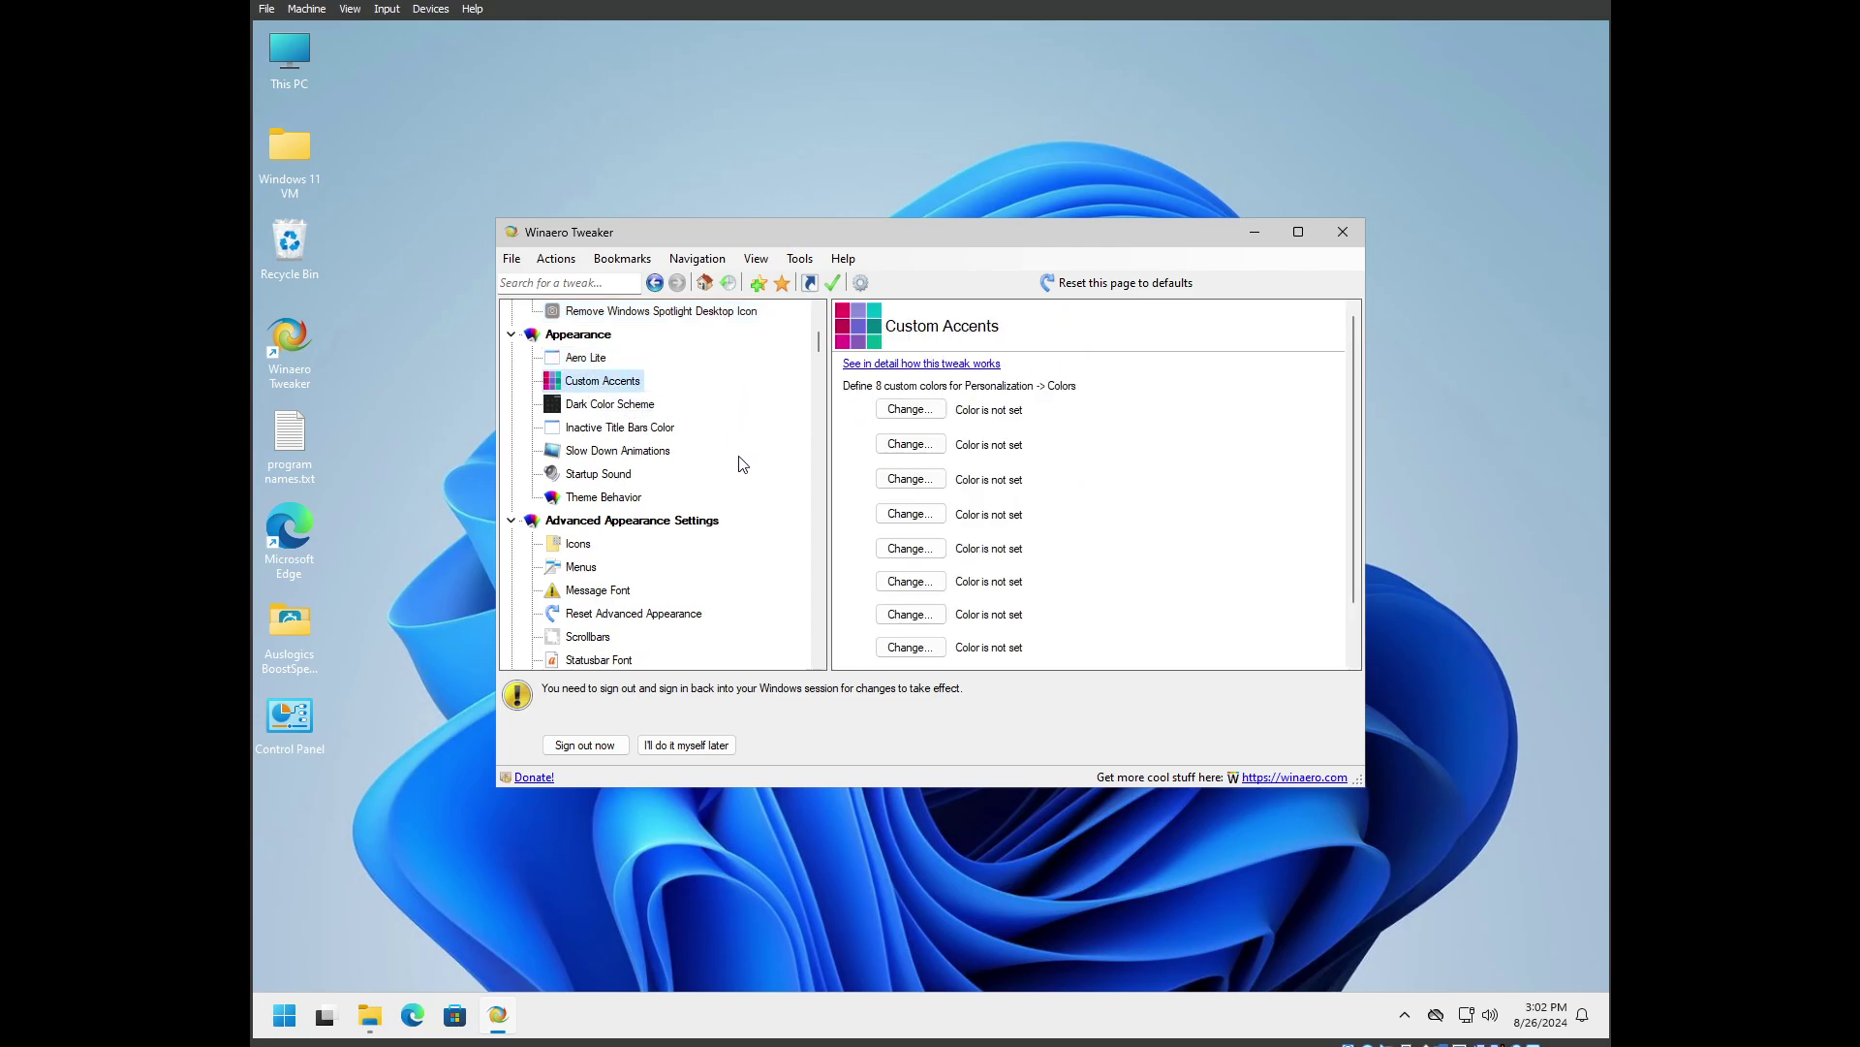
{"action": "key", "text": "Down"}
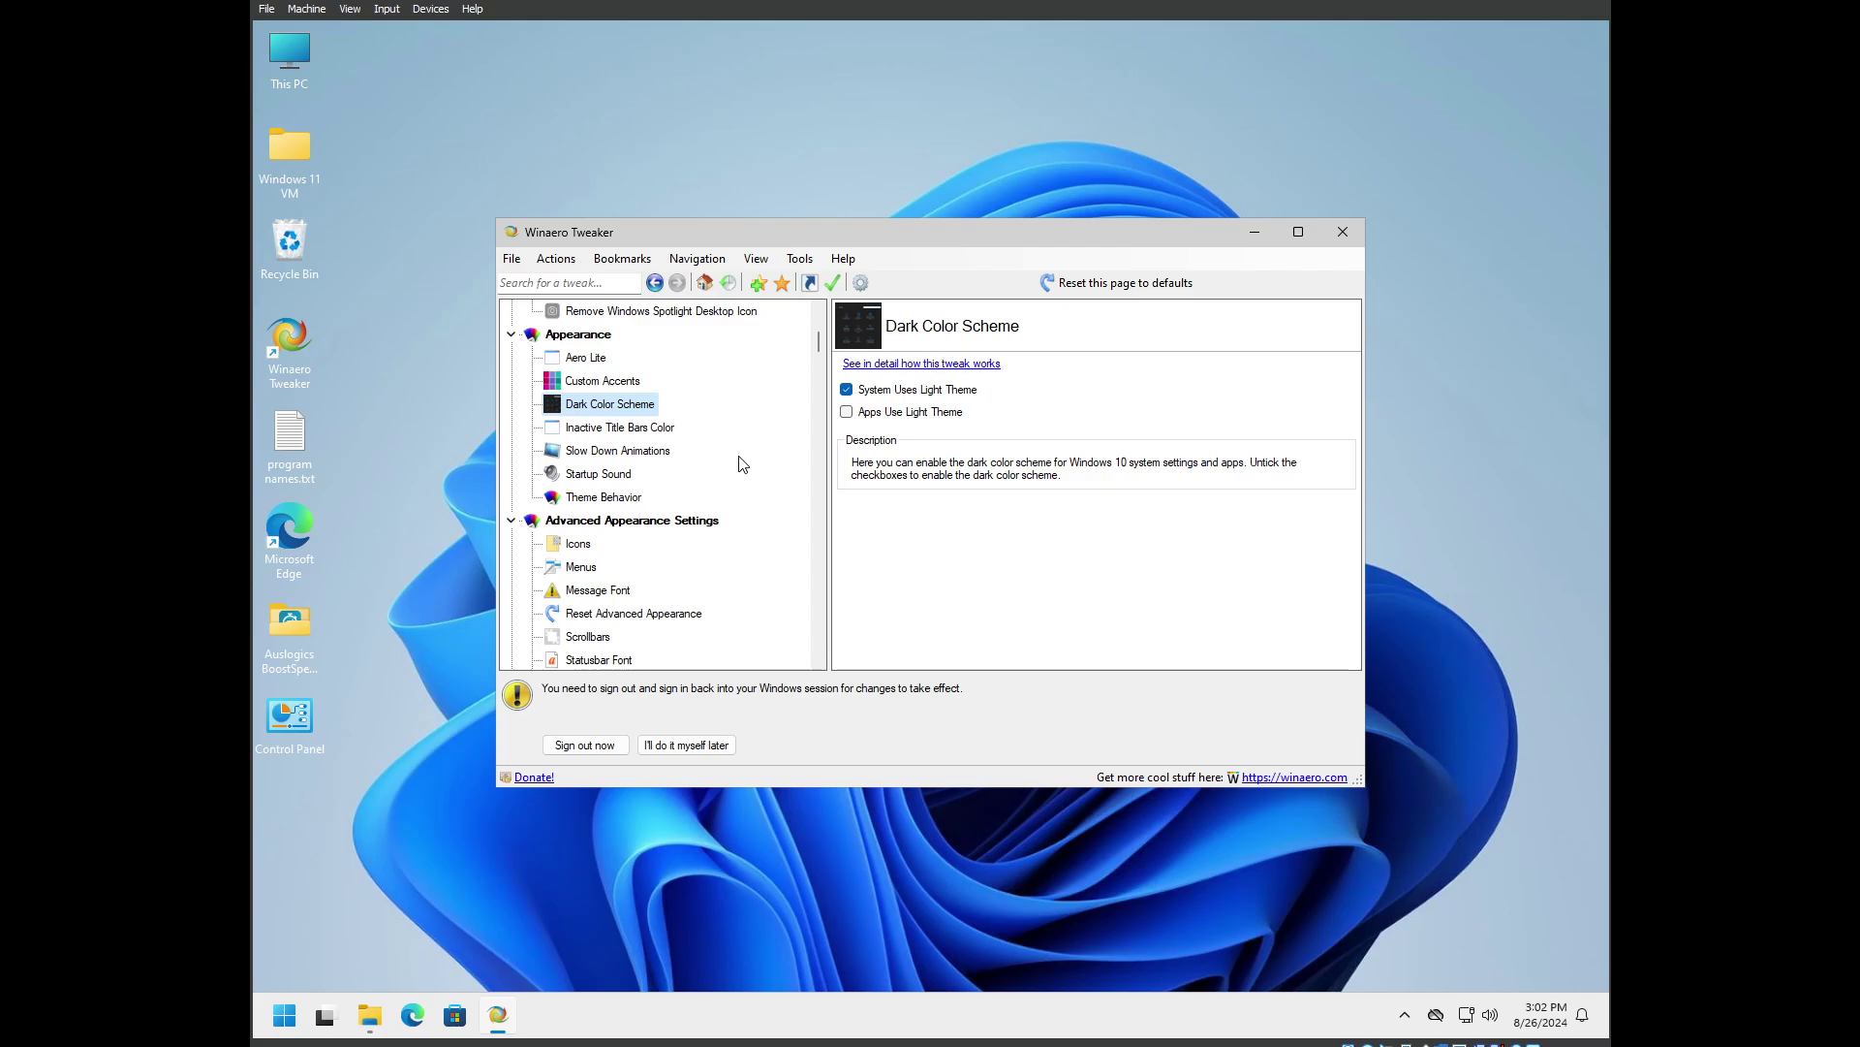
{"action": "key", "text": "Down"}
{"action": "key", "text": "Down"}
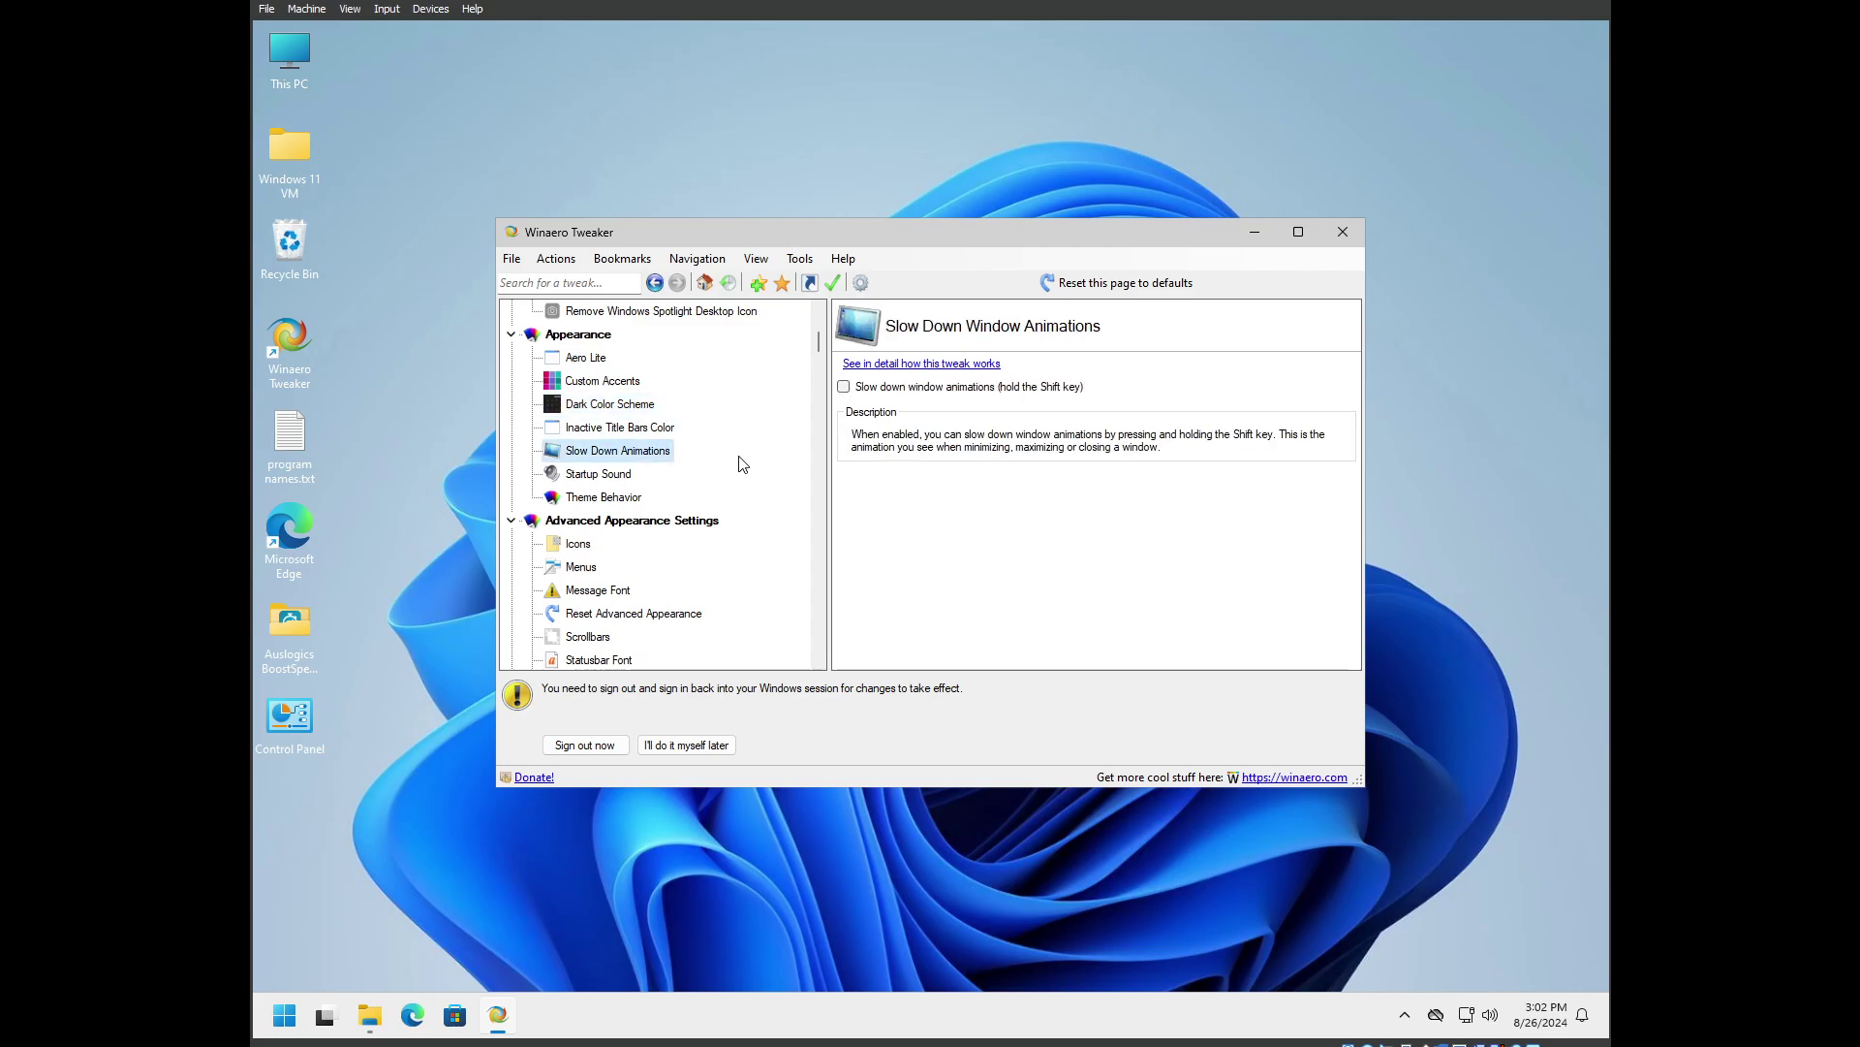
{"action": "key", "text": "Down"}
{"action": "key", "text": "Down"}
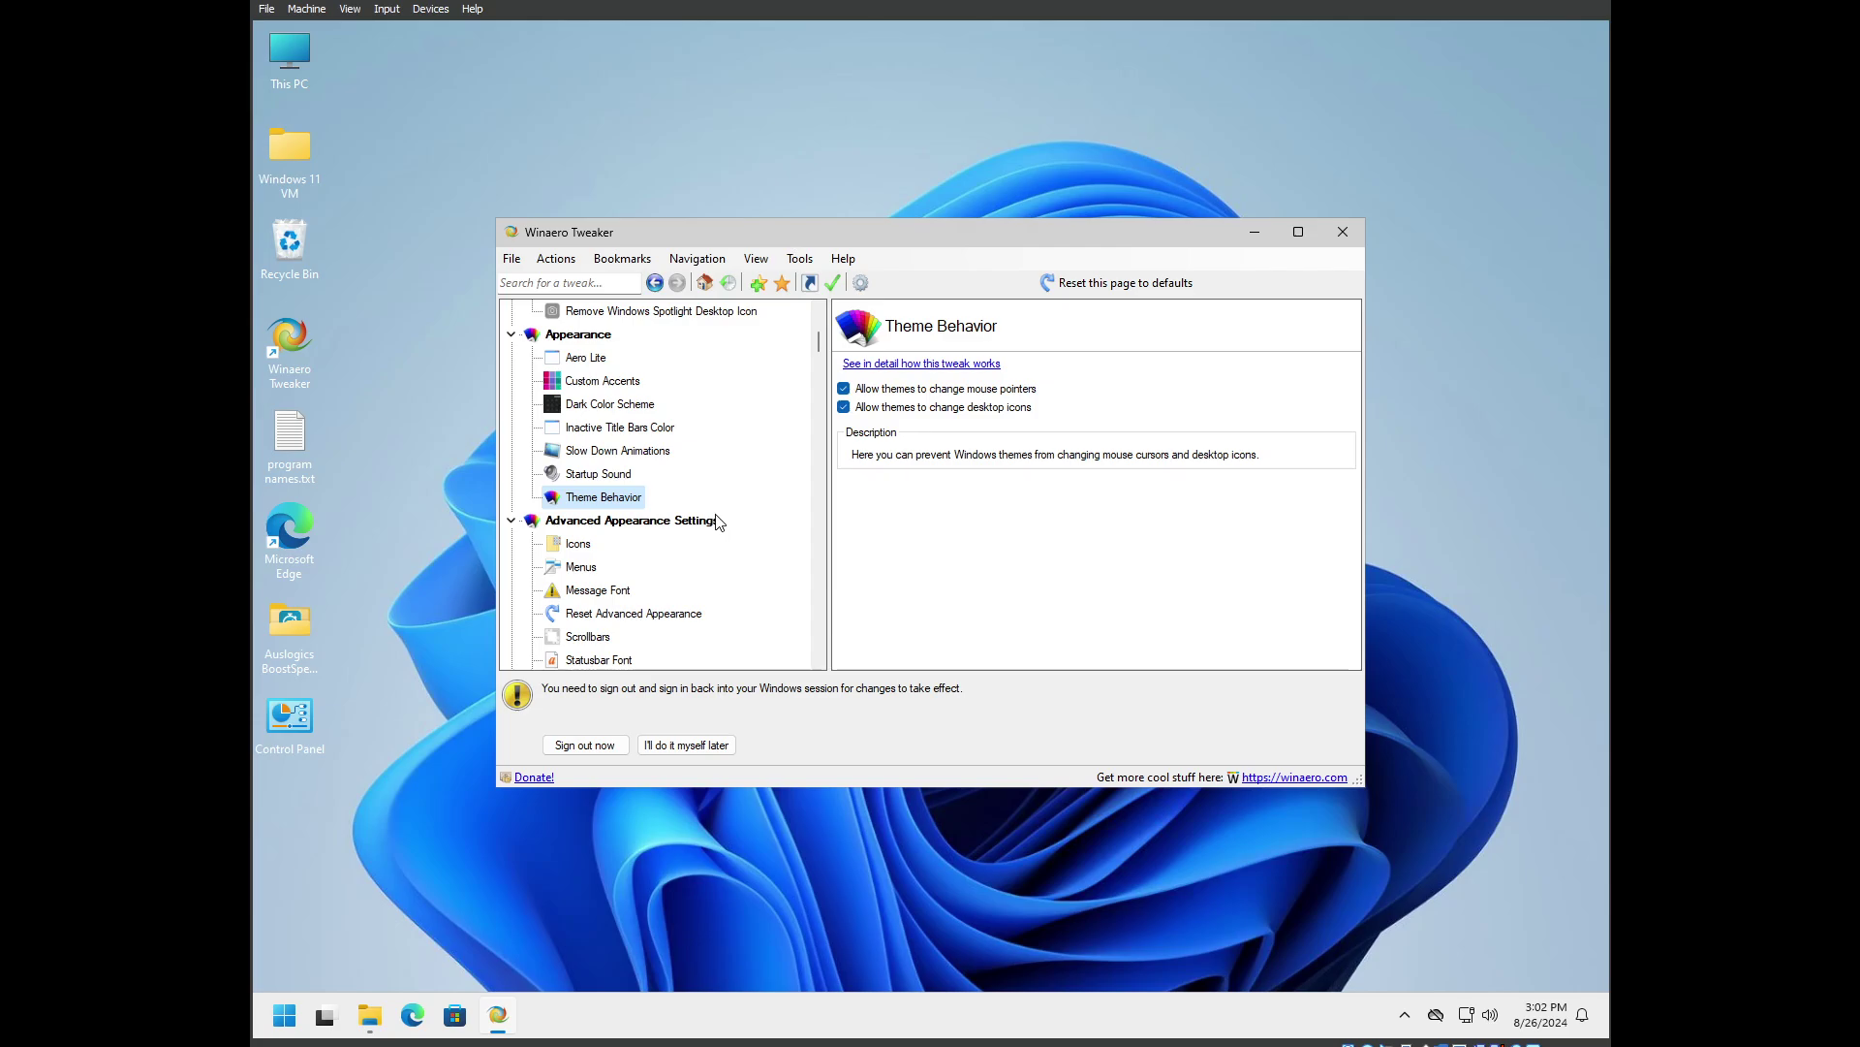
Step through the Advanced Appearance icon, scrollbar and window border settings, leaving them unchanged
{"action": "scroll", "coordinate": [722, 521], "scroll_direction": "down", "scroll_amount": 2}
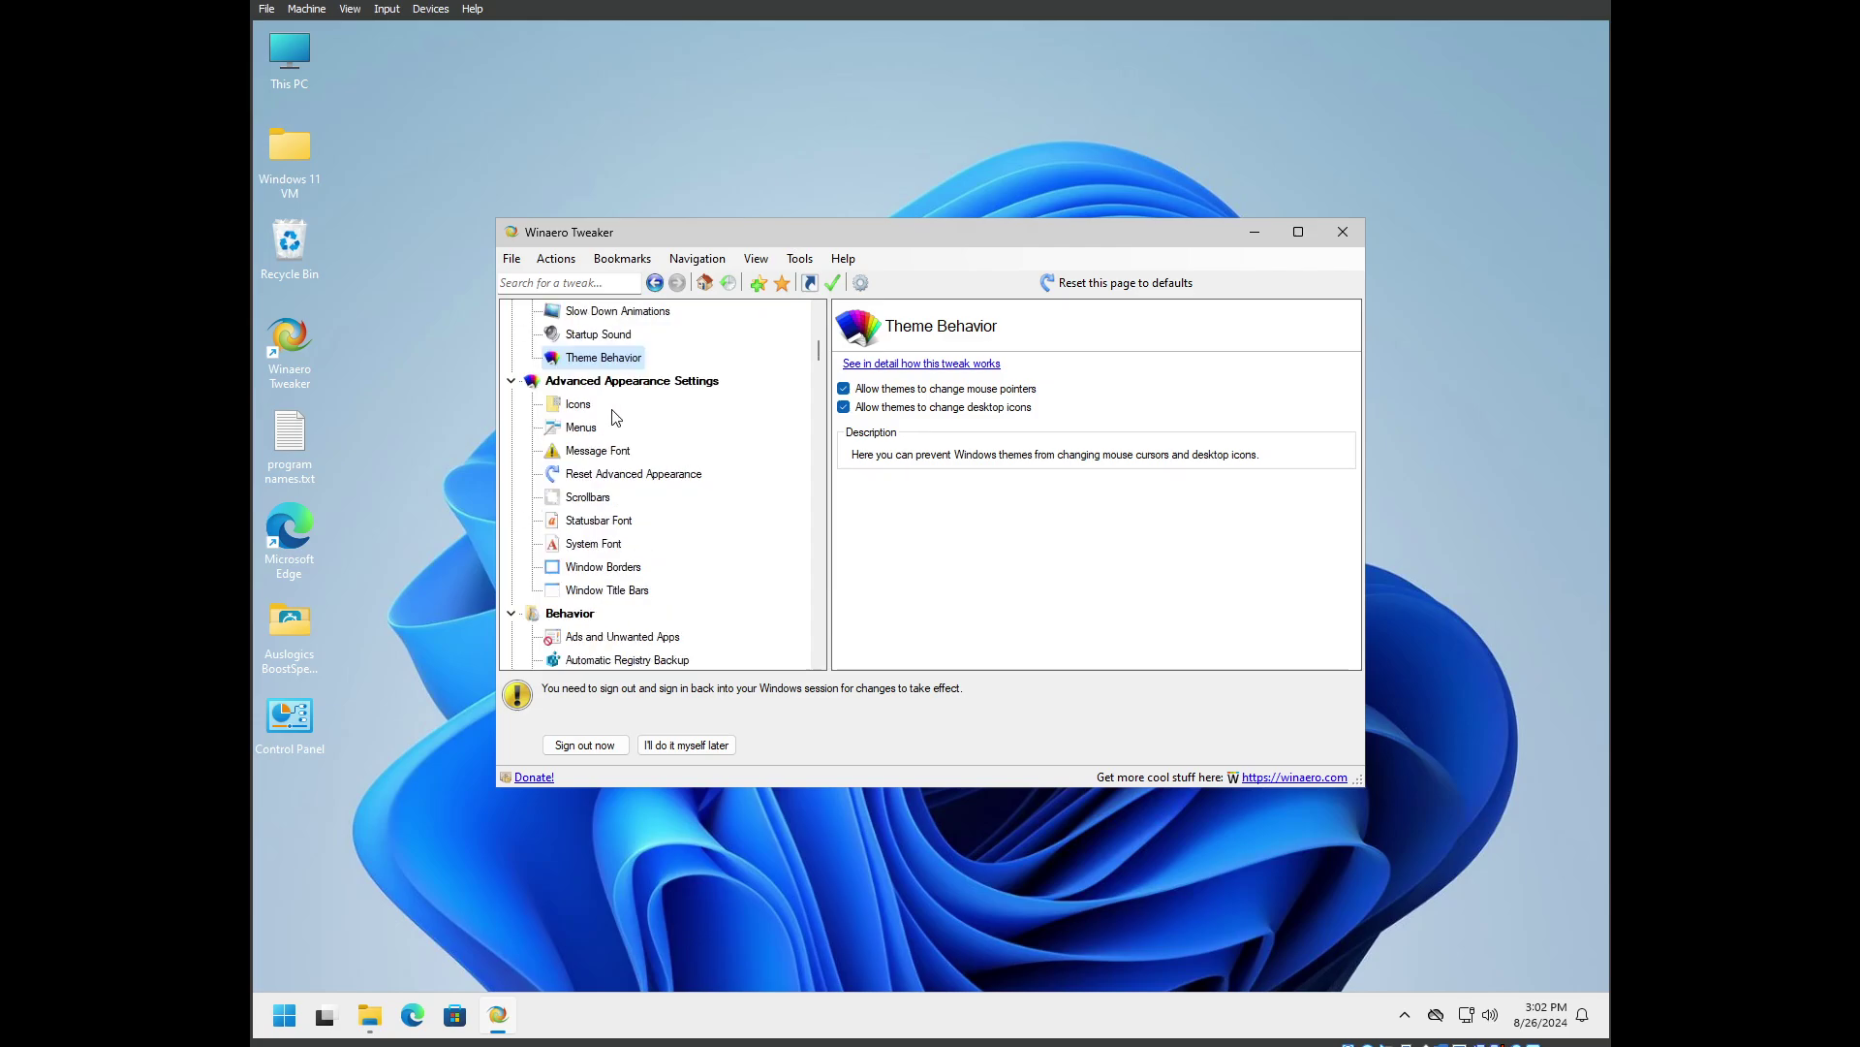
{"action": "left_click", "coordinate": [585, 414]}
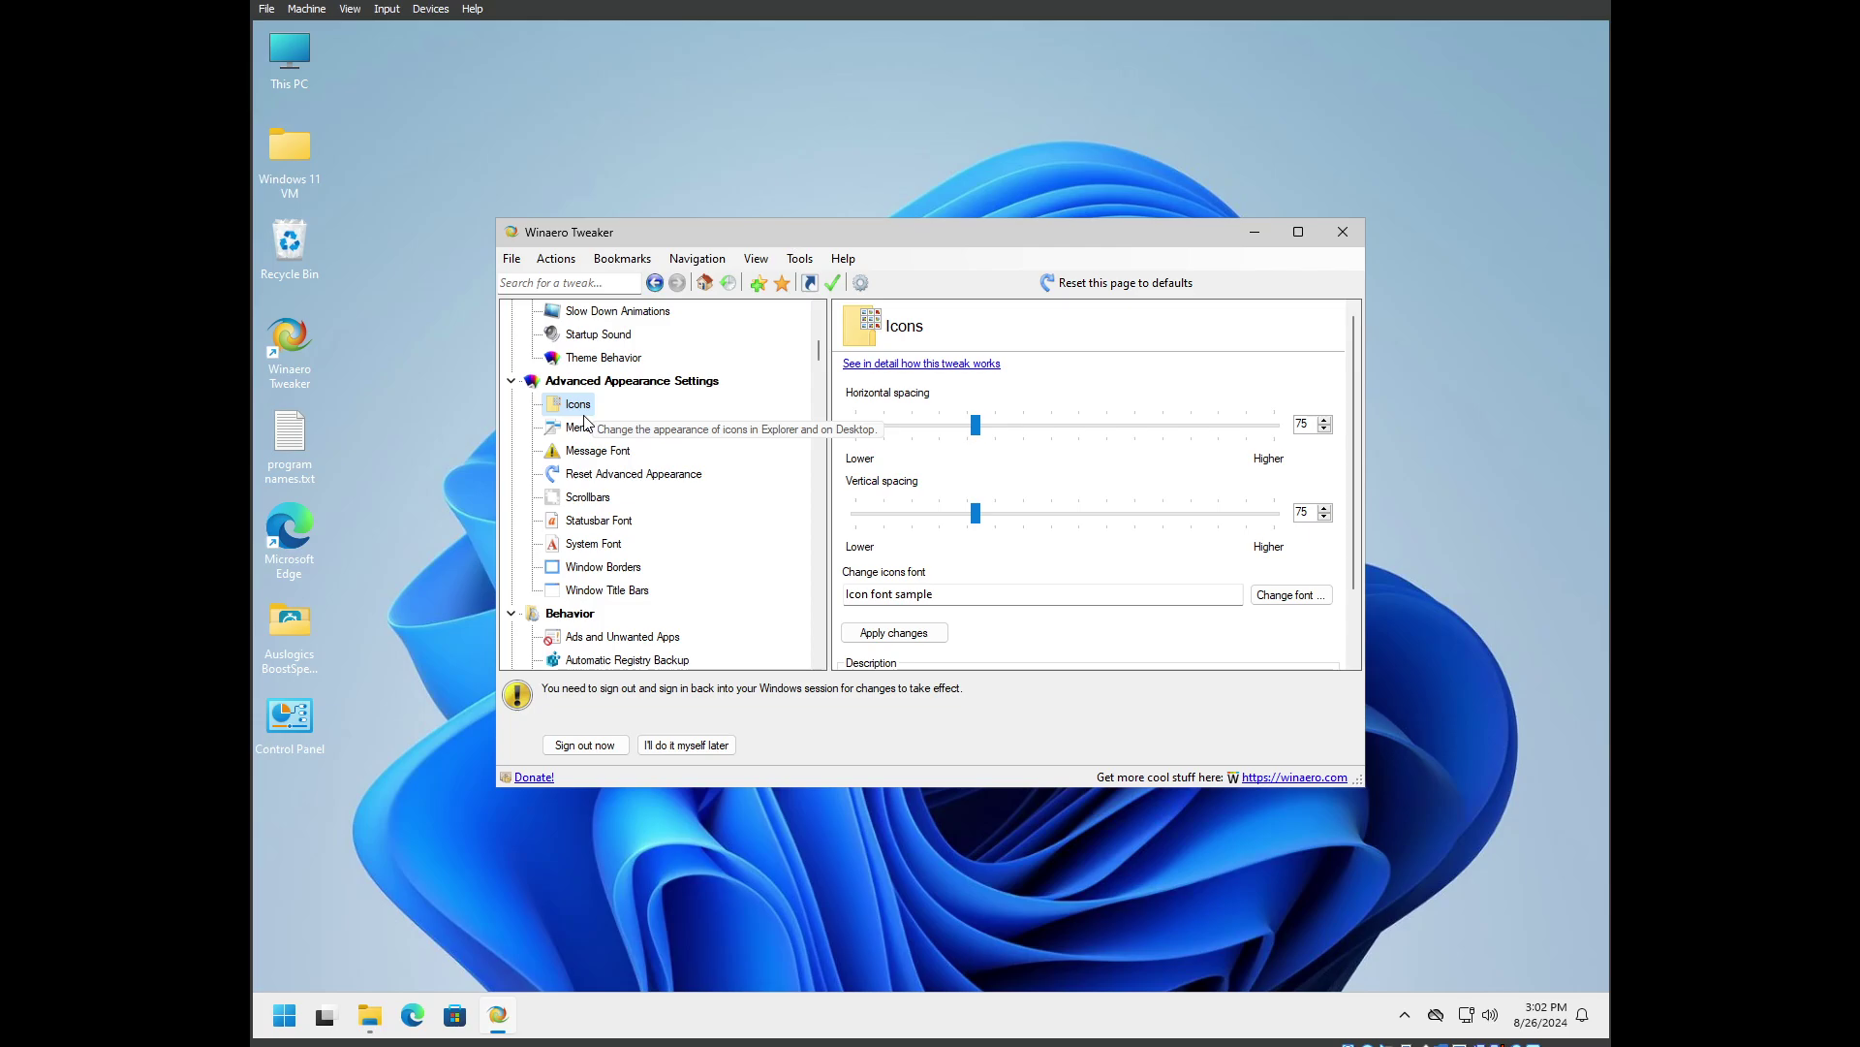
{"action": "key", "text": "Down"}
{"action": "key", "text": "Down"}
{"action": "key", "text": "Down"}
{"action": "key", "text": "Down"}
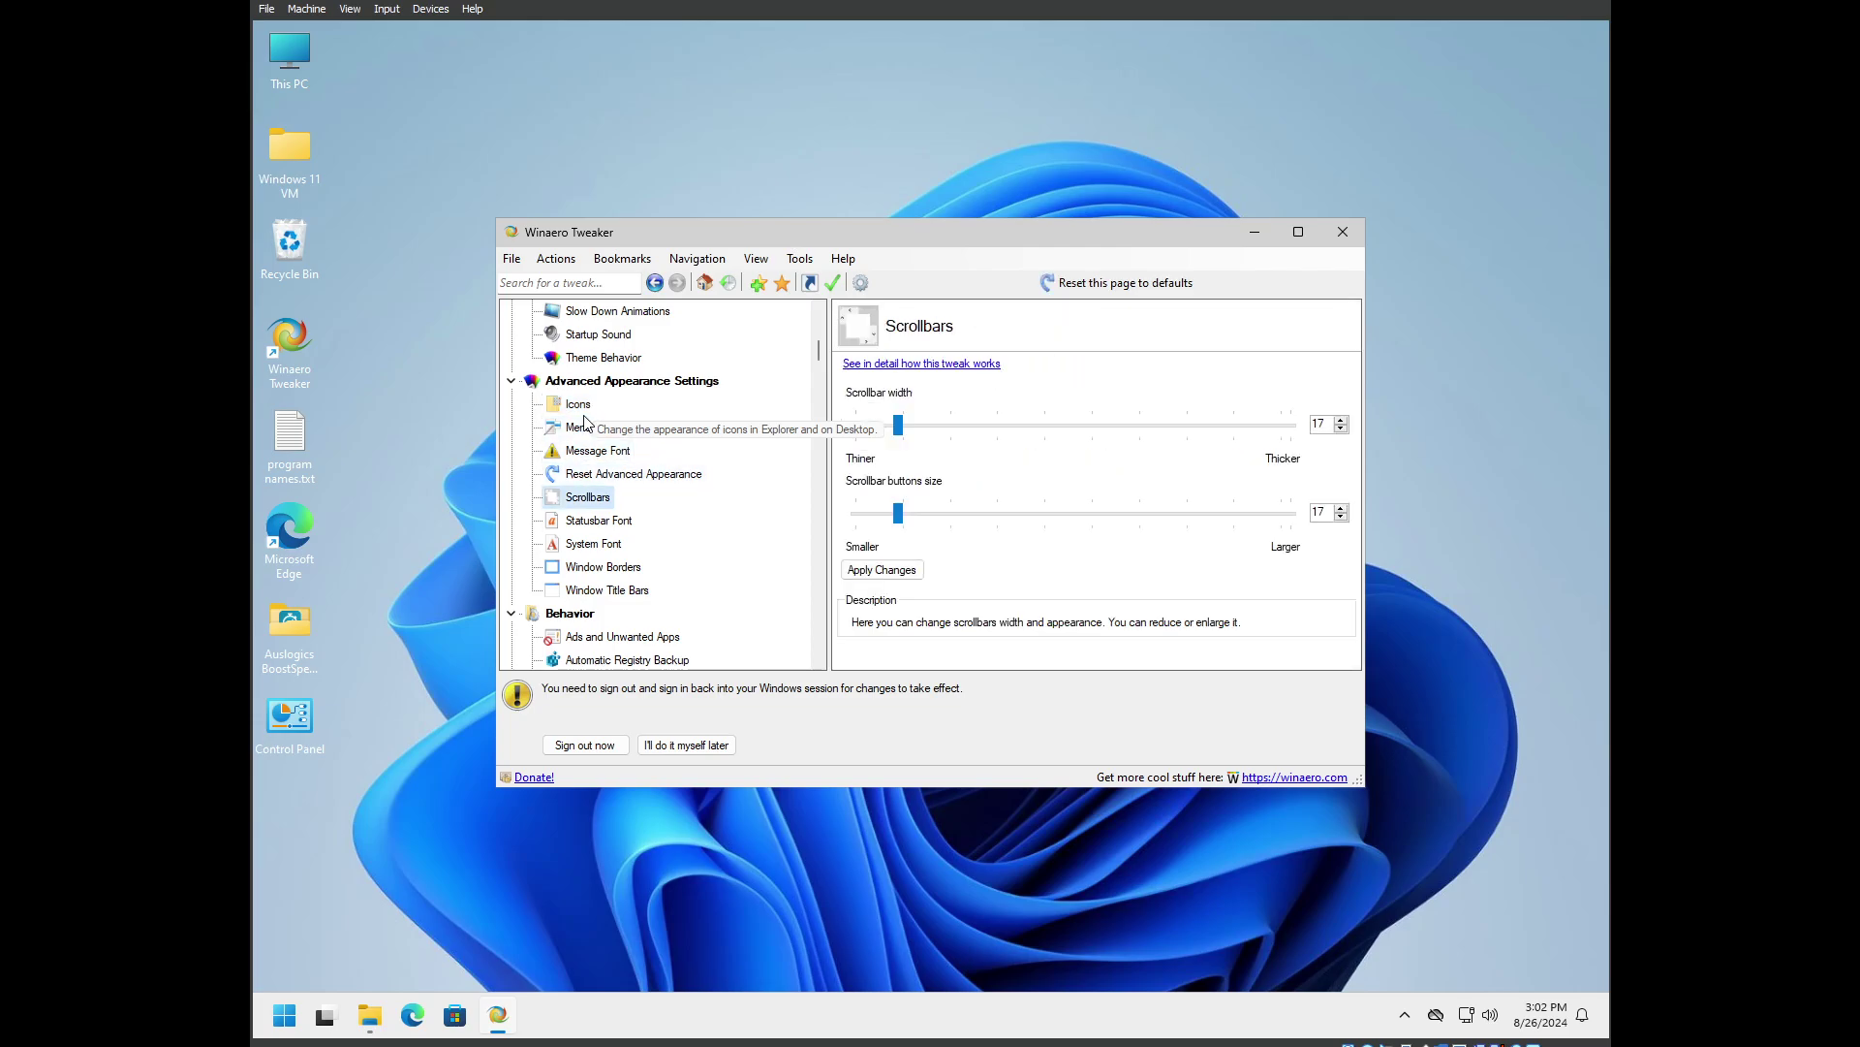
{"action": "key", "text": "Down"}
{"action": "key", "text": "Down"}
{"action": "key", "text": "Down"}
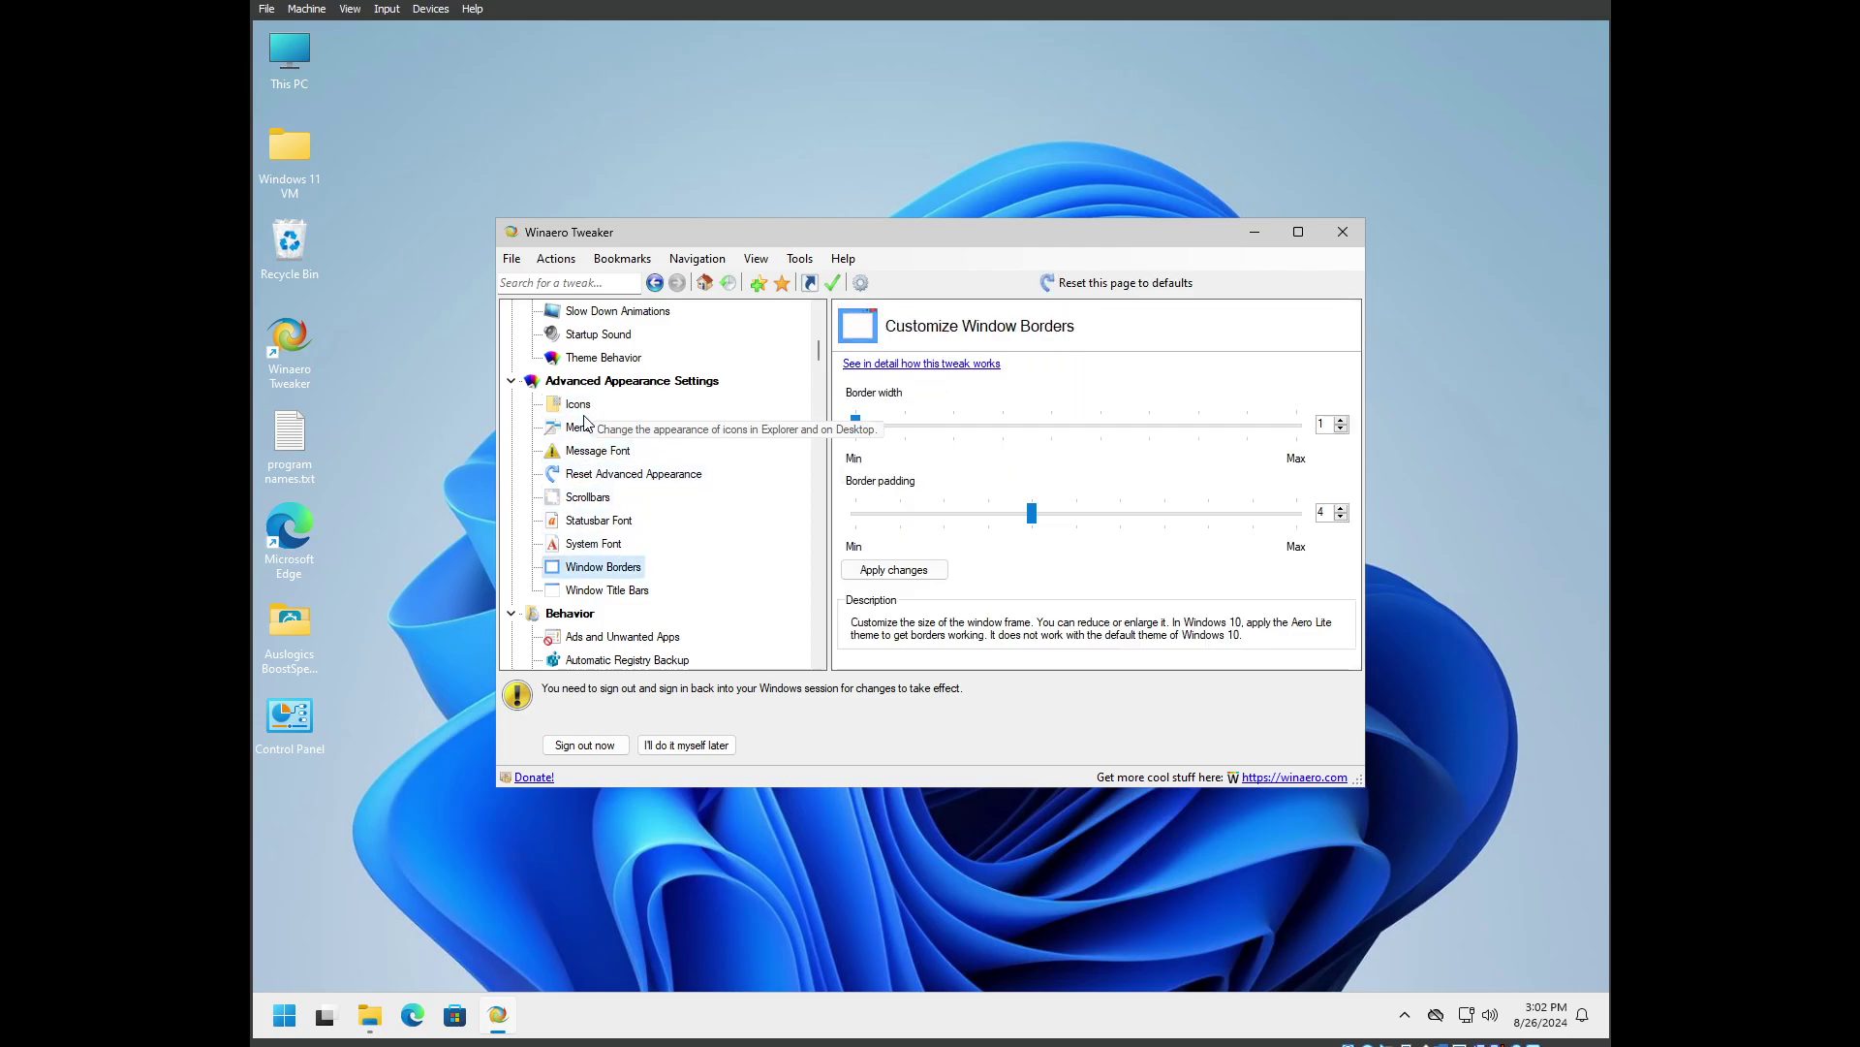
Review the Disable Automatic Maintenance and Disable Windows Update tweaks unchanged, then close Winaero Tweaker
{"action": "scroll", "coordinate": [696, 504], "scroll_direction": "down", "scroll_amount": 5}
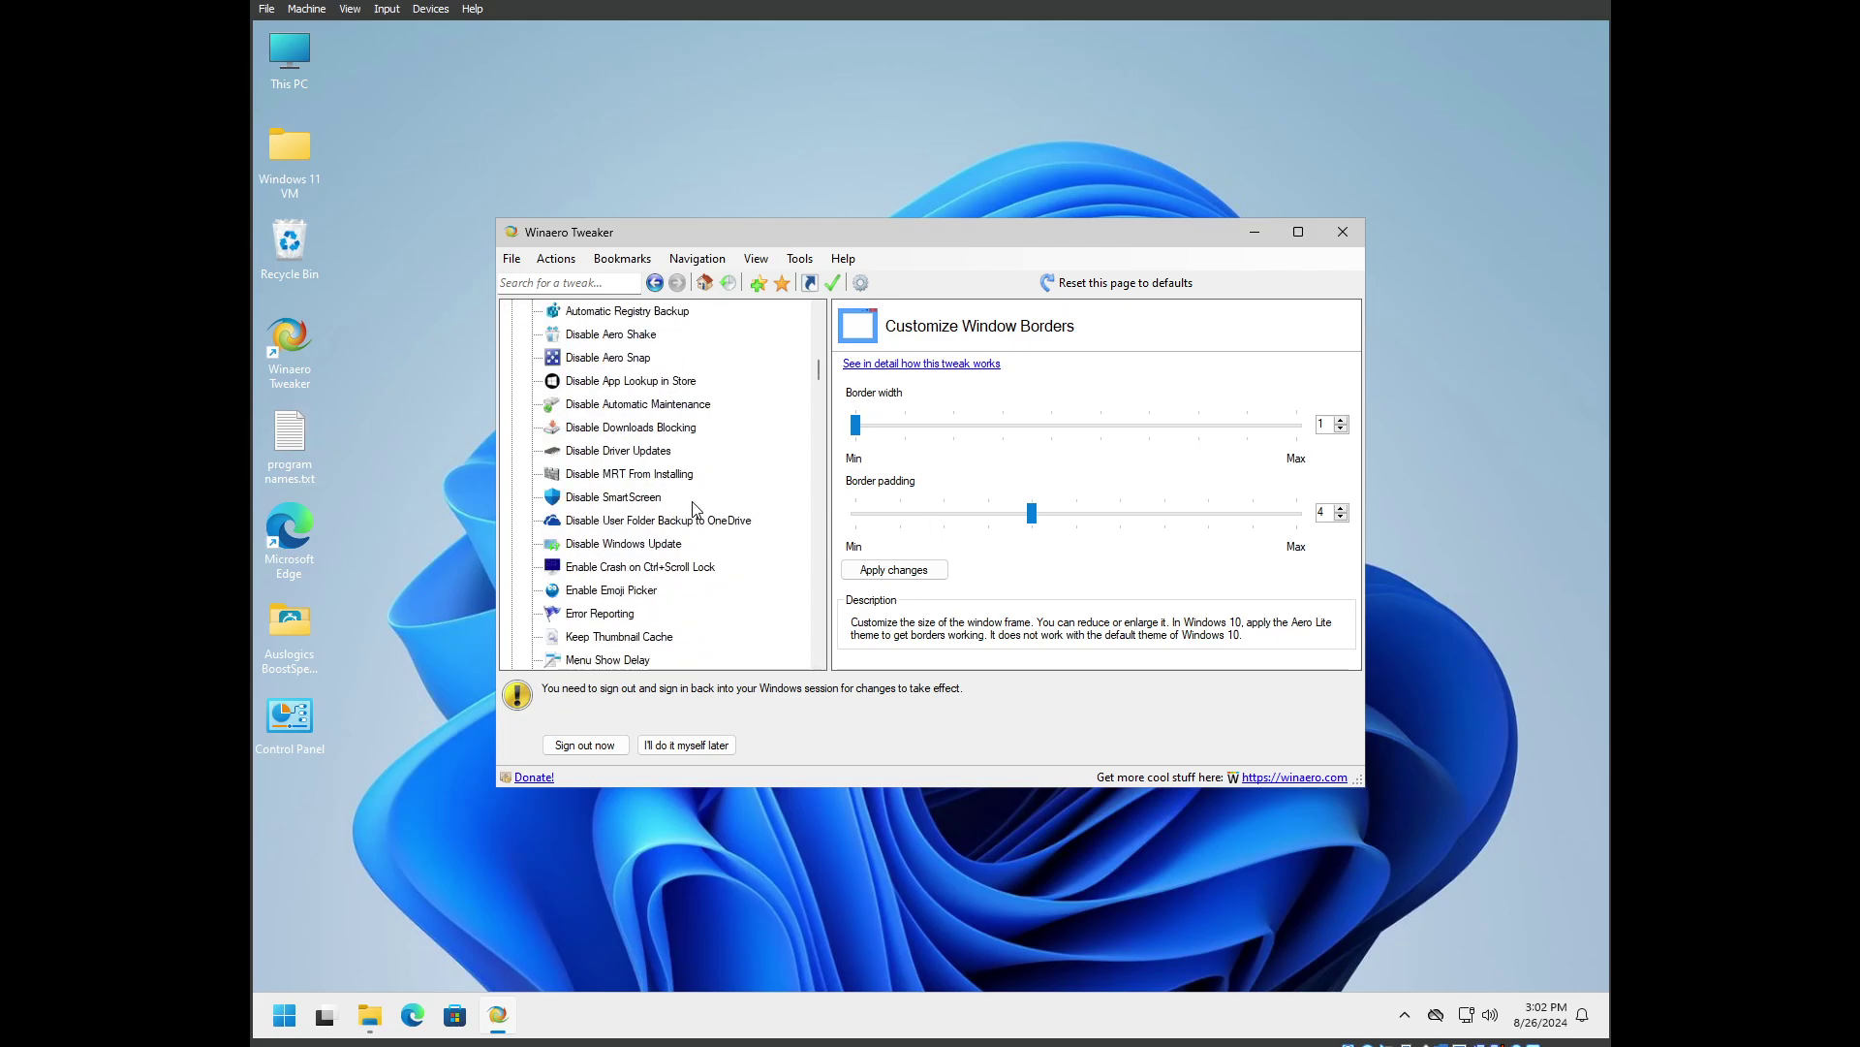
{"action": "scroll", "coordinate": [695, 507], "scroll_direction": "up", "scroll_amount": 1}
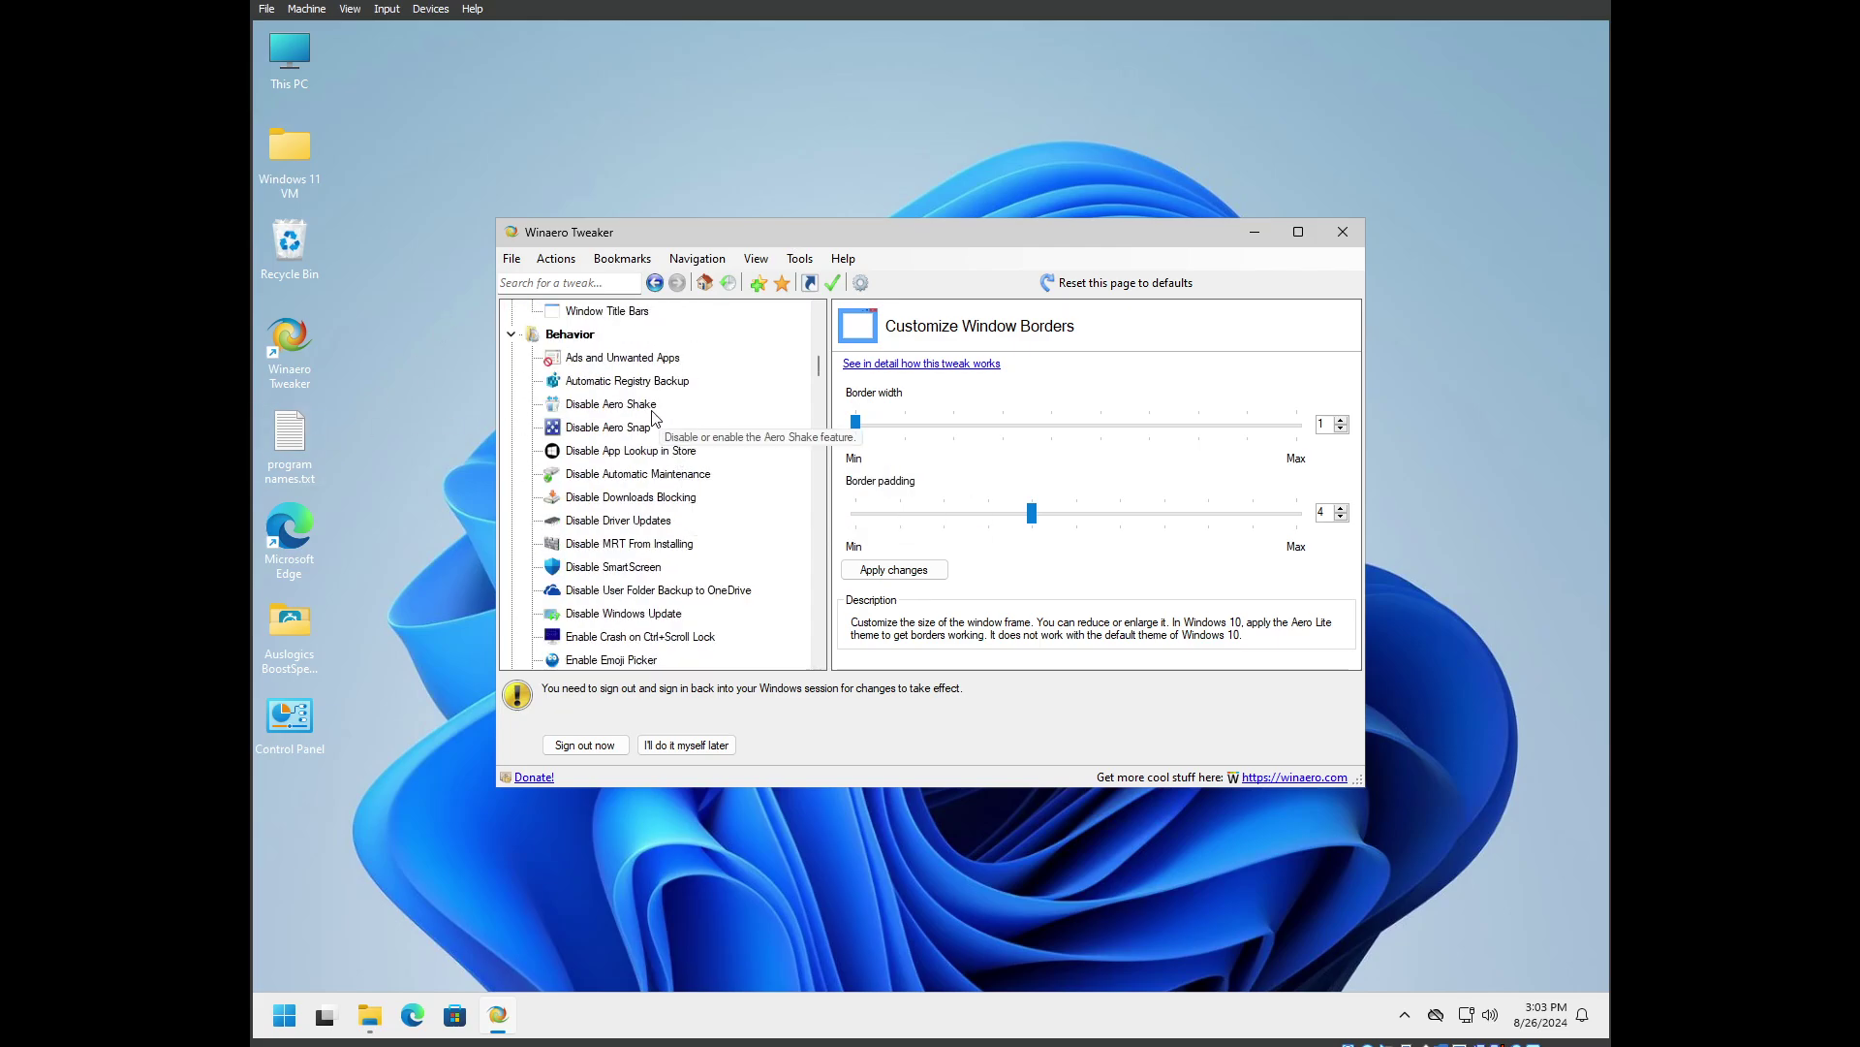
{"action": "left_click", "coordinate": [669, 474]}
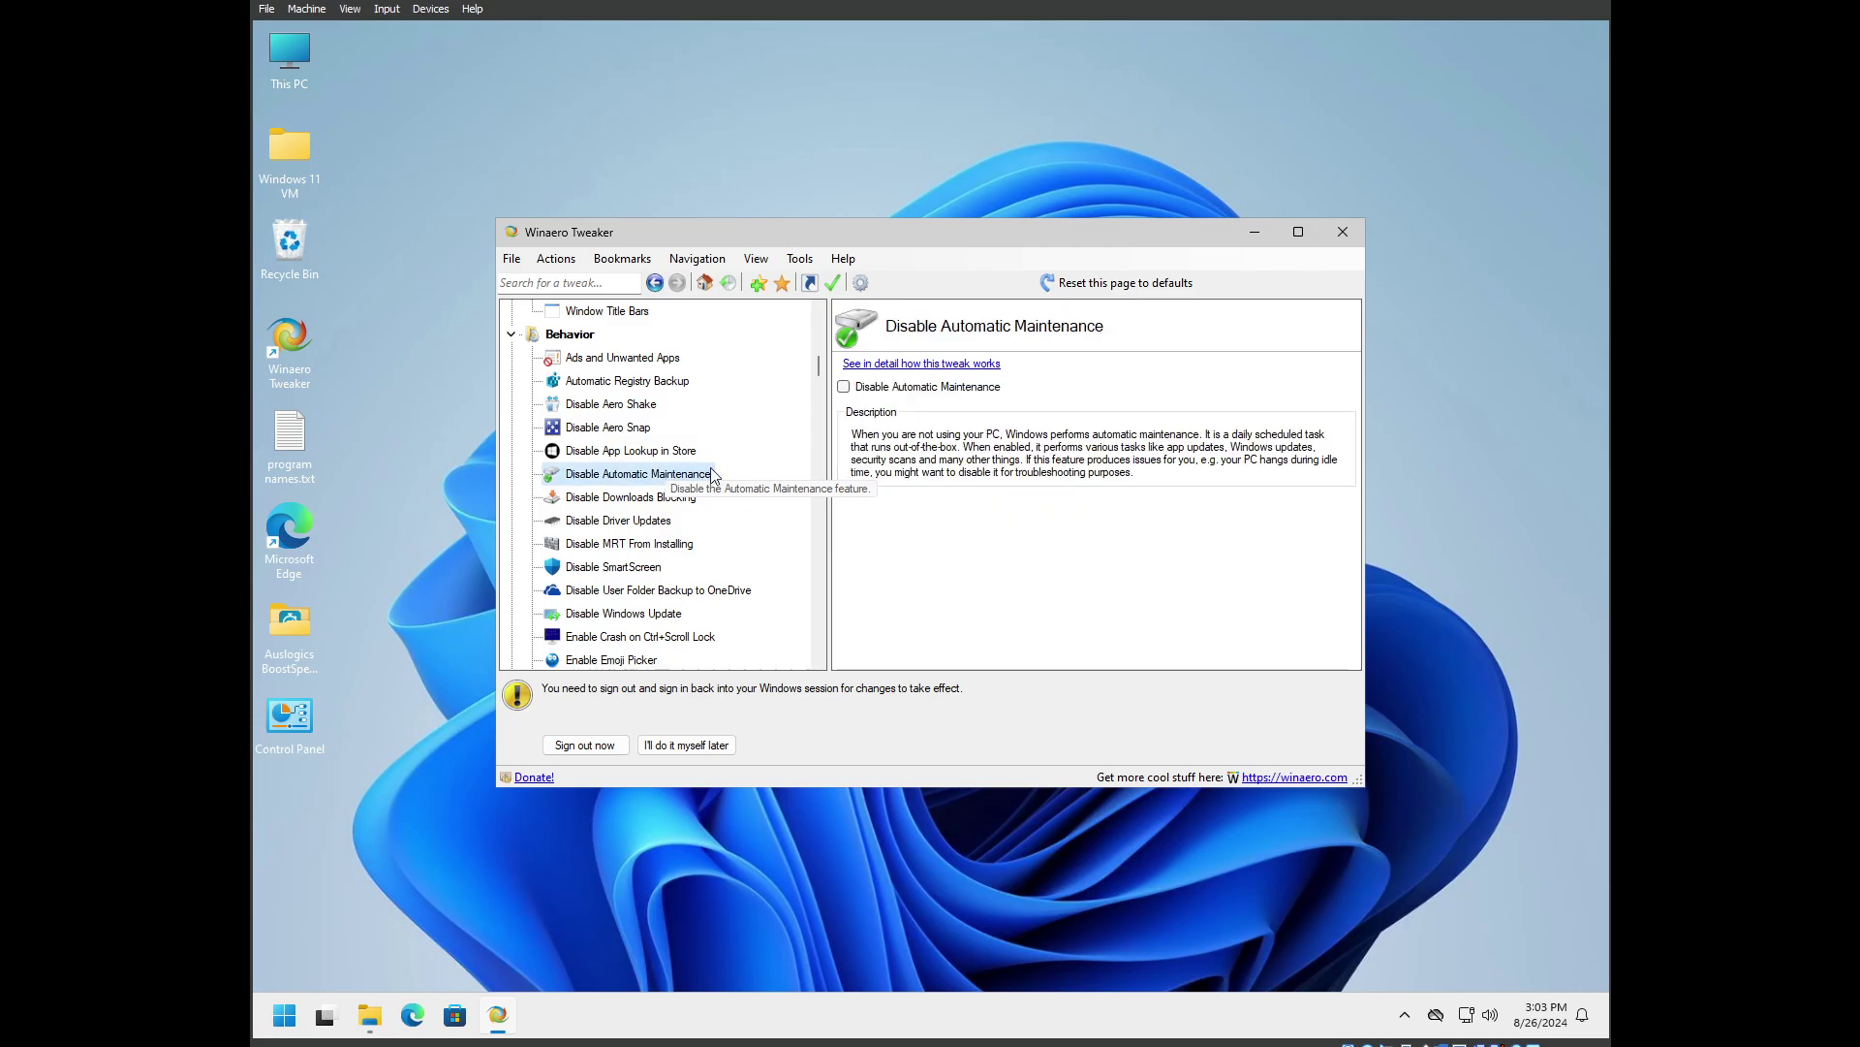
{"action": "scroll", "coordinate": [717, 528], "scroll_direction": "down", "scroll_amount": 1}
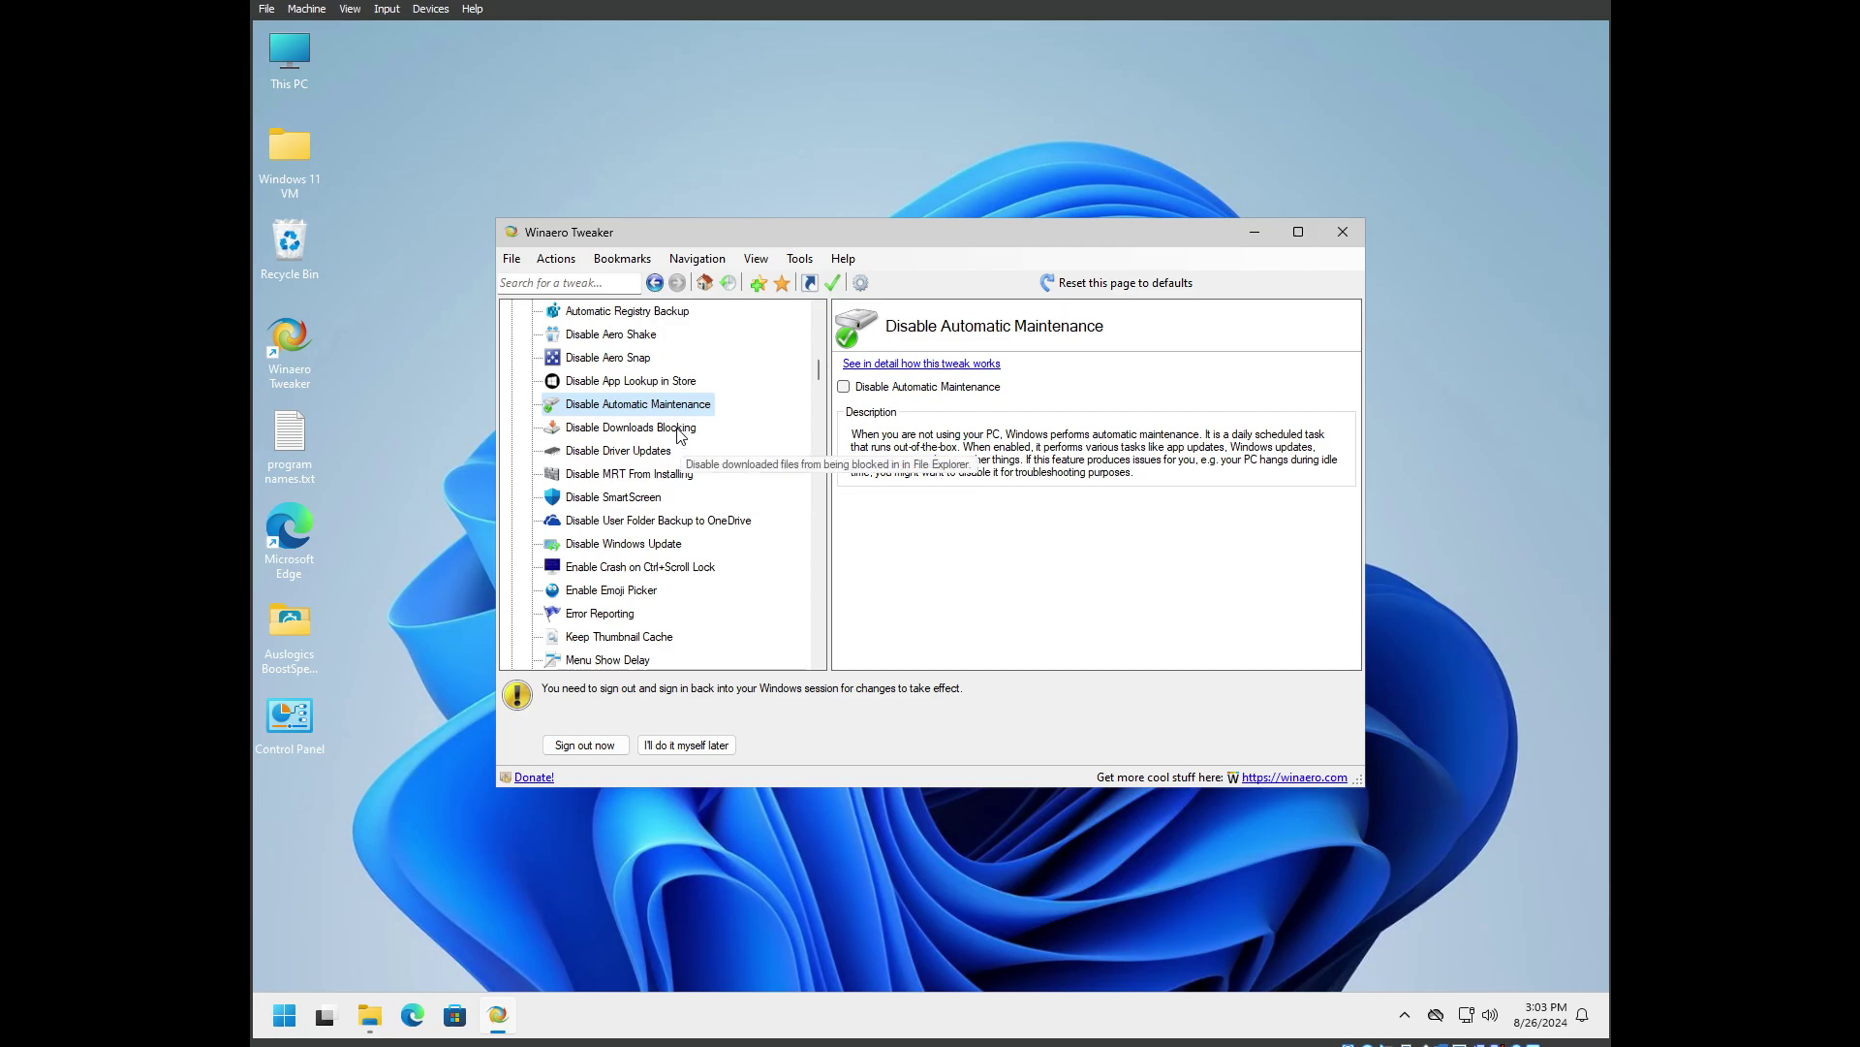
{"action": "scroll", "coordinate": [705, 548], "scroll_direction": "down", "scroll_amount": 1}
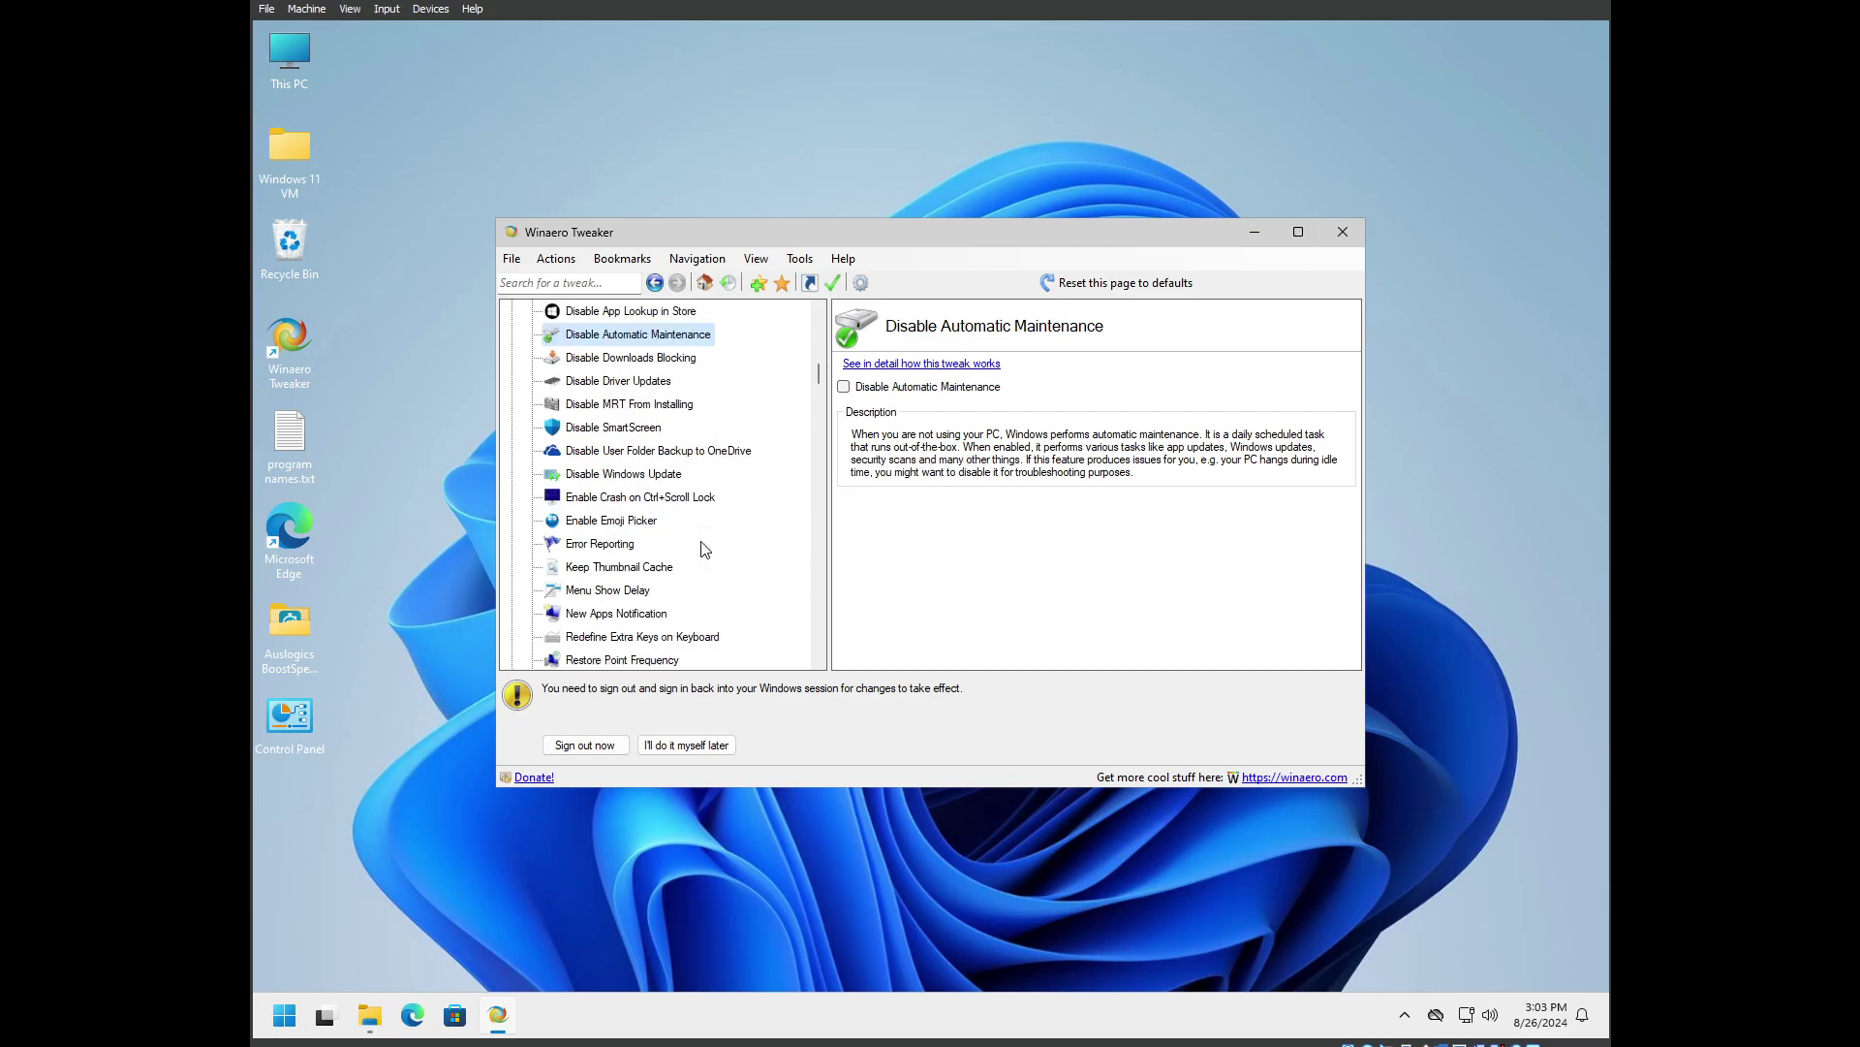
{"action": "left_click", "coordinate": [658, 482]}
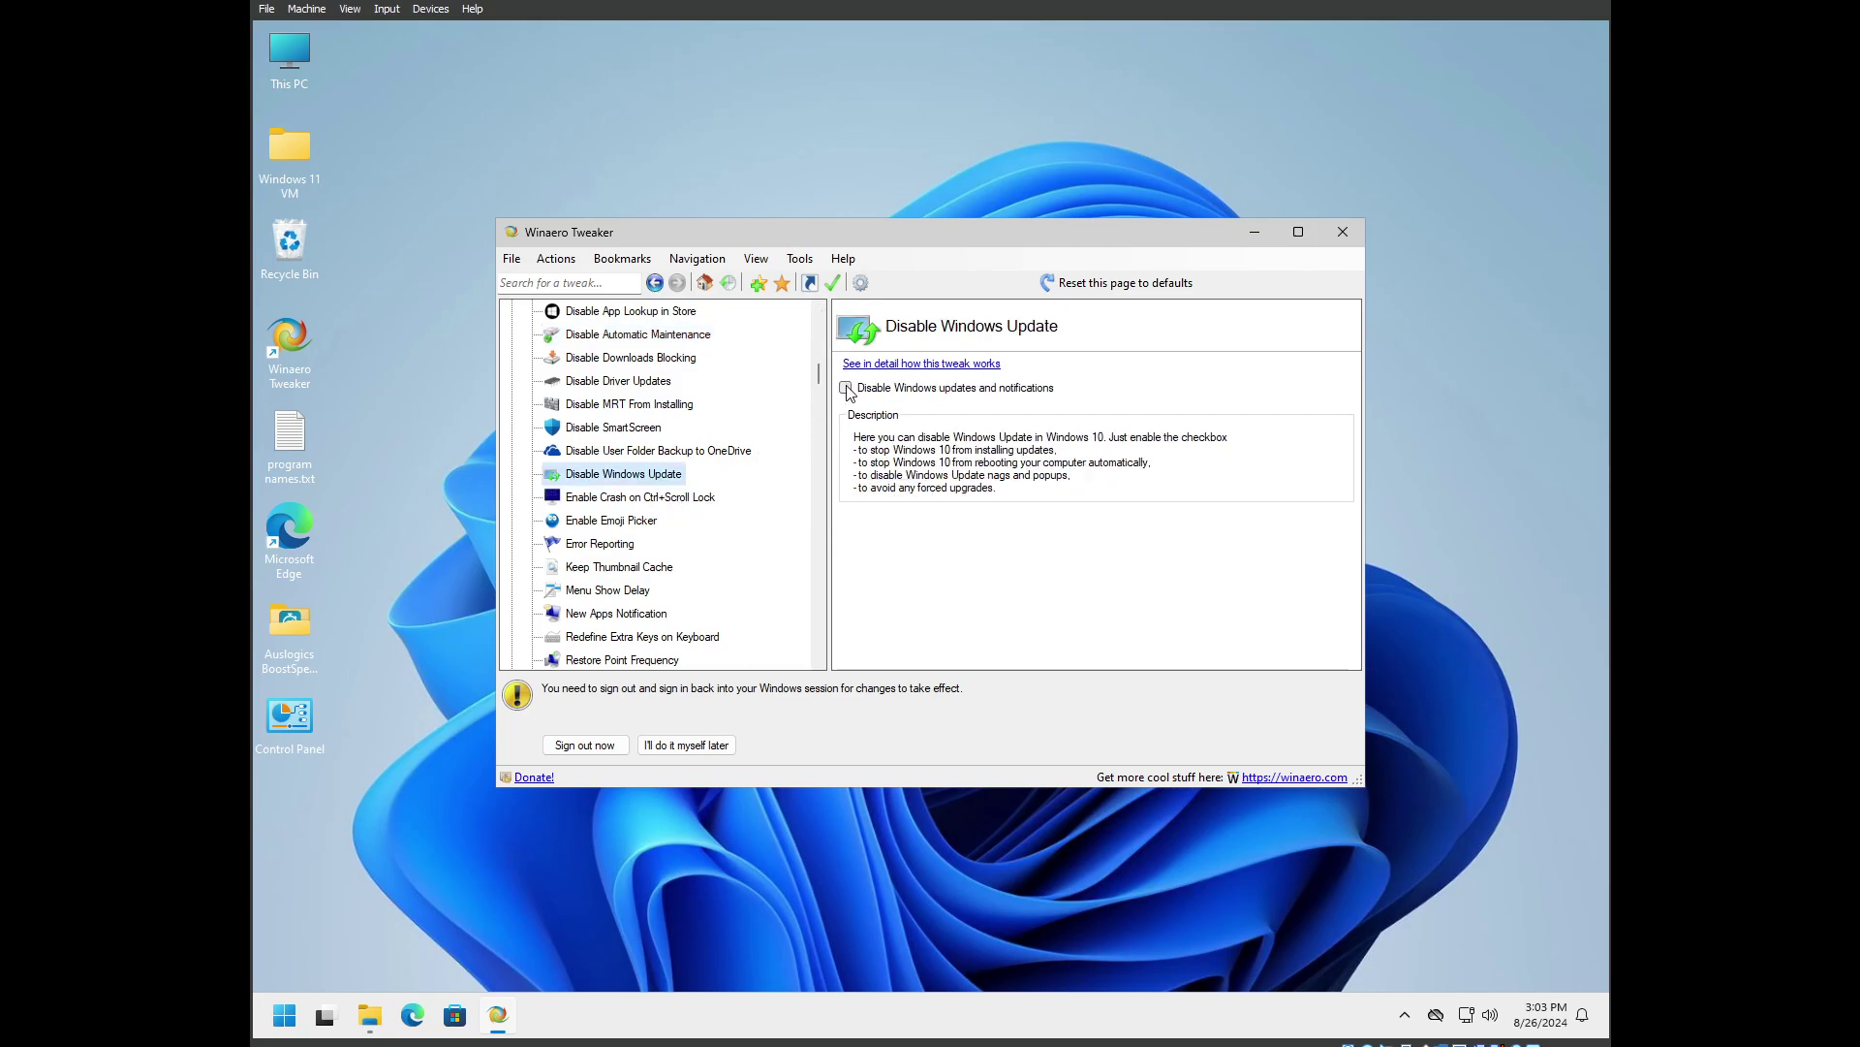
{"action": "scroll", "coordinate": [654, 529], "scroll_direction": "down", "scroll_amount": 3}
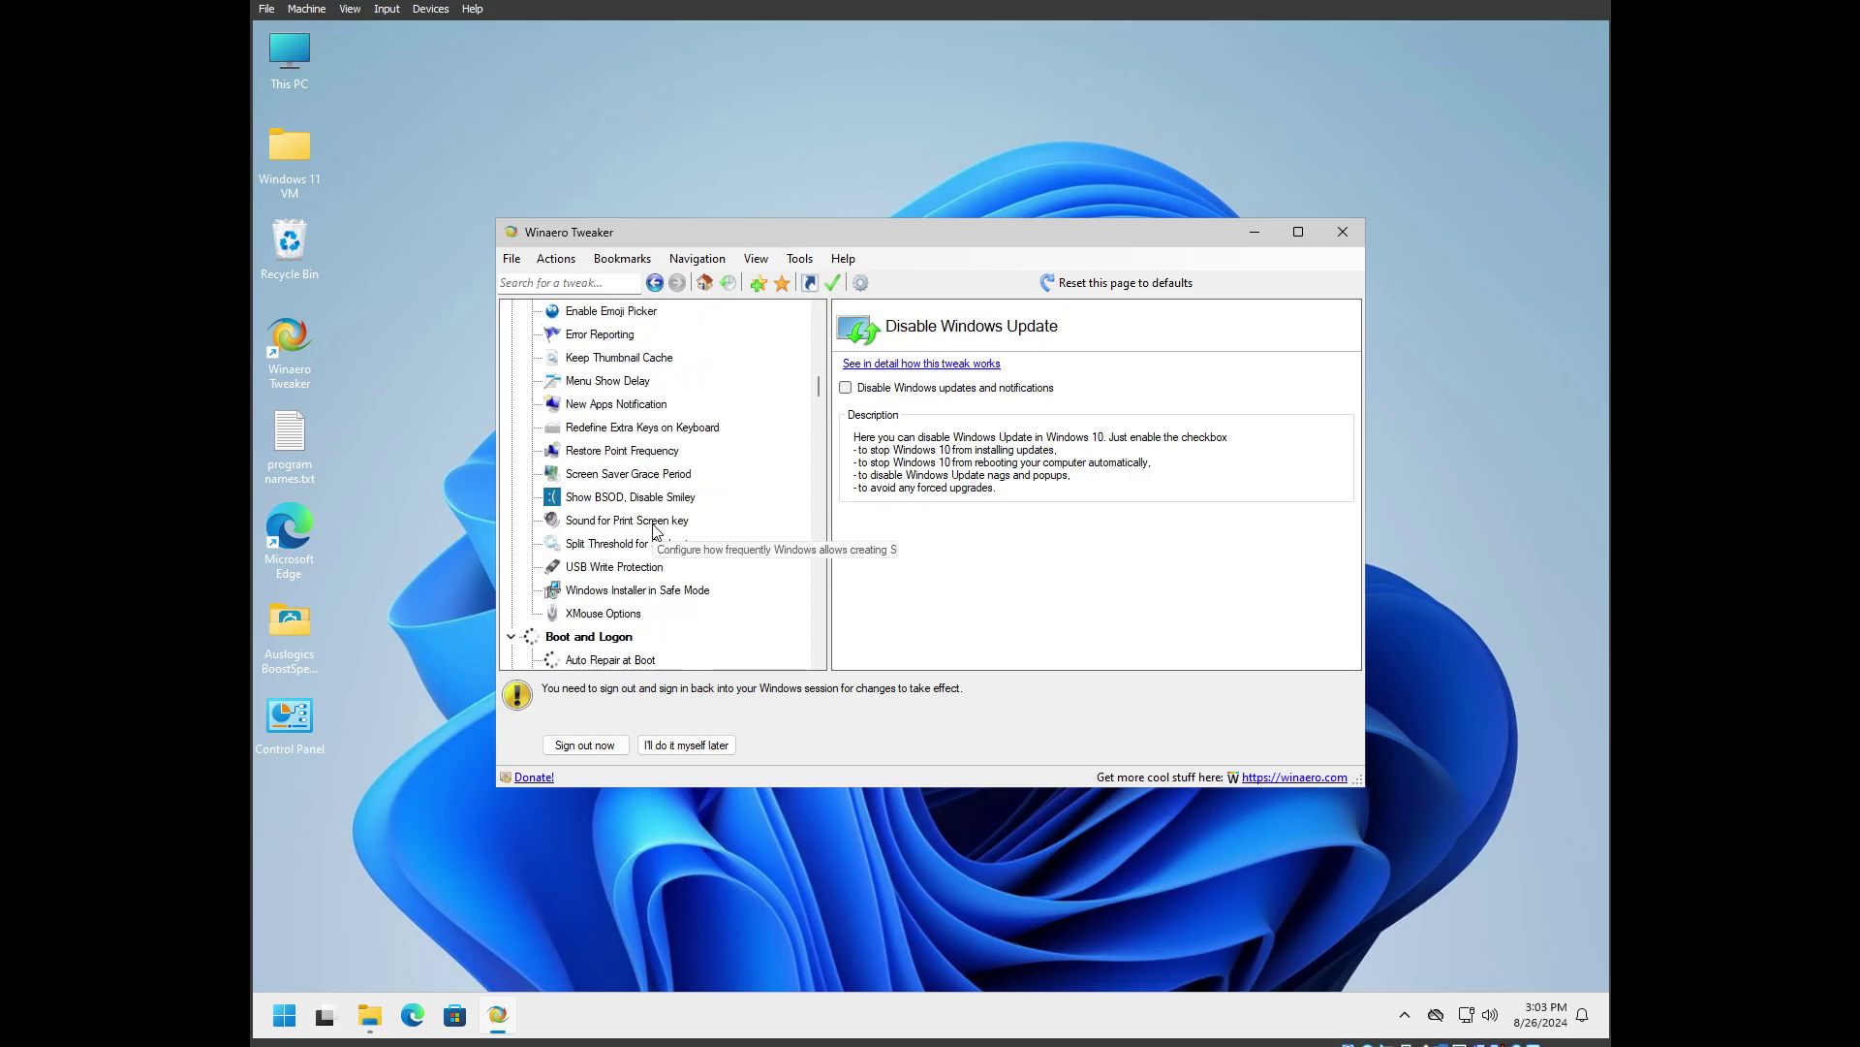
{"action": "scroll", "coordinate": [678, 523], "scroll_direction": "down", "scroll_amount": 3}
{"action": "scroll", "coordinate": [702, 516], "scroll_direction": "down", "scroll_amount": 4}
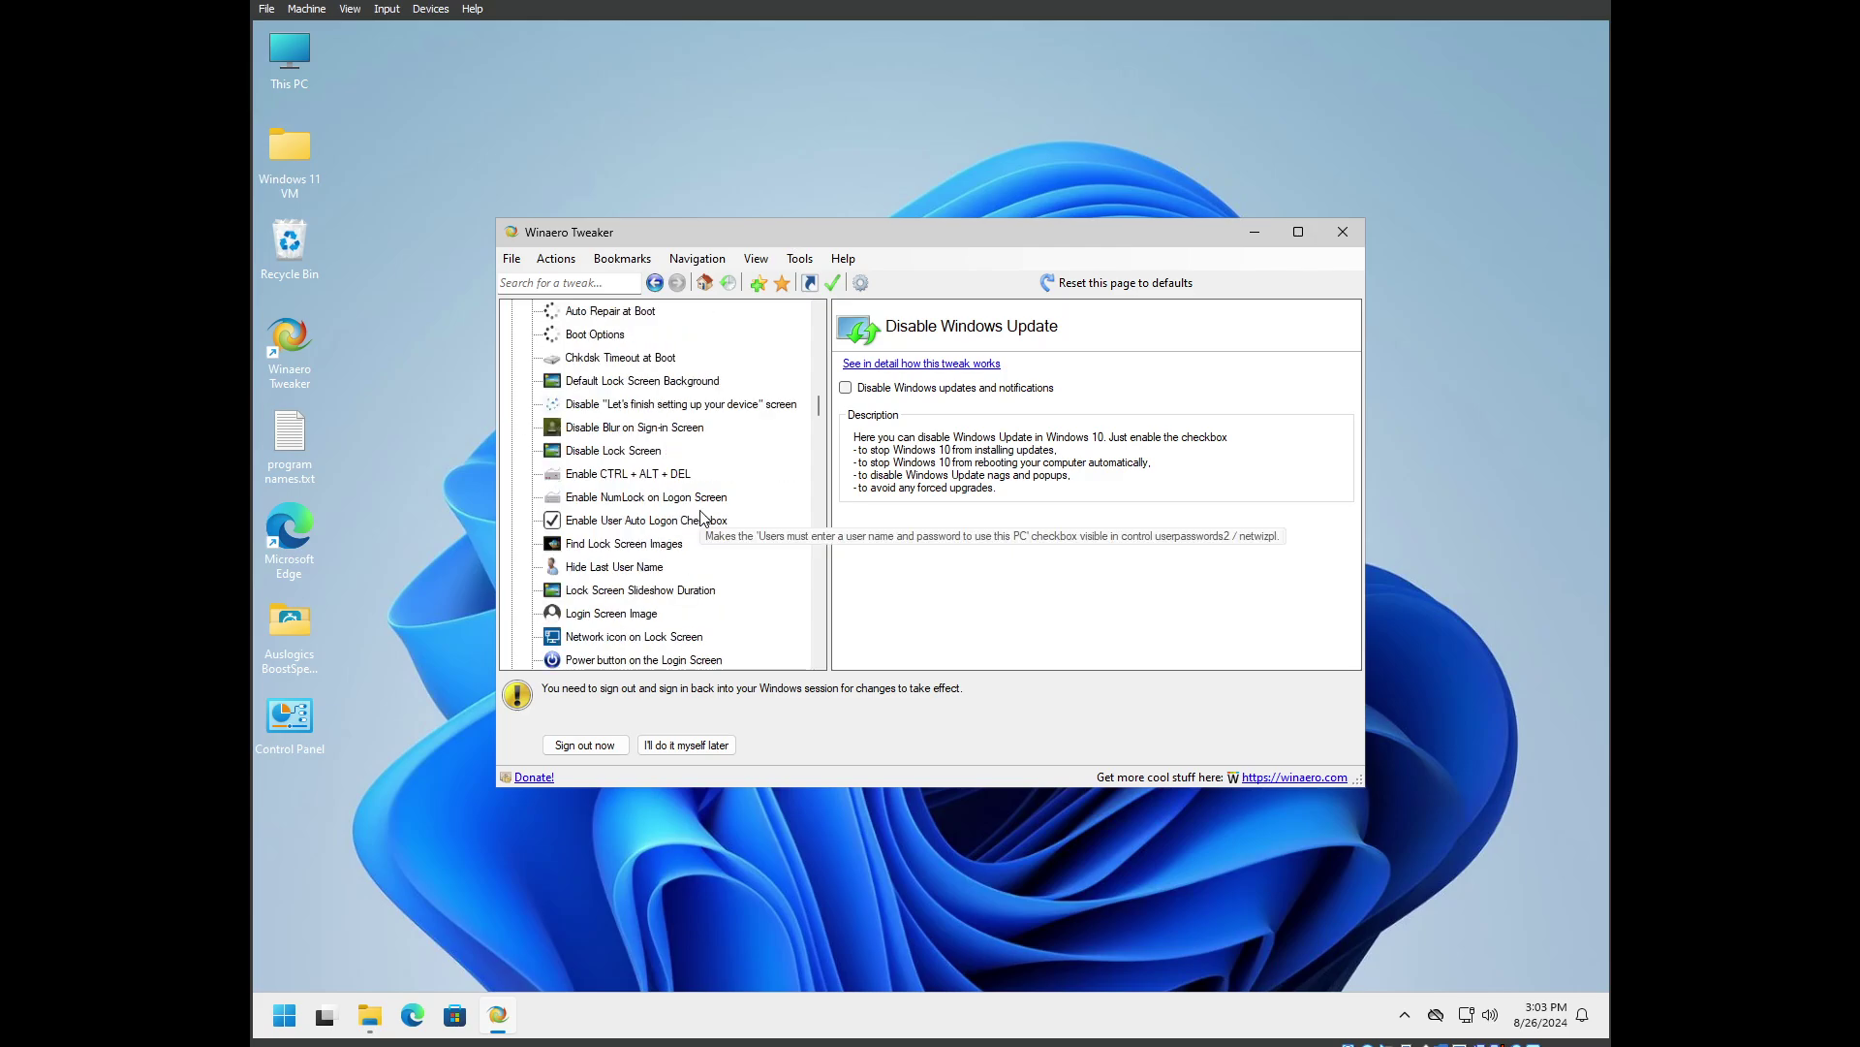
{"action": "scroll", "coordinate": [702, 517], "scroll_direction": "down", "scroll_amount": 1}
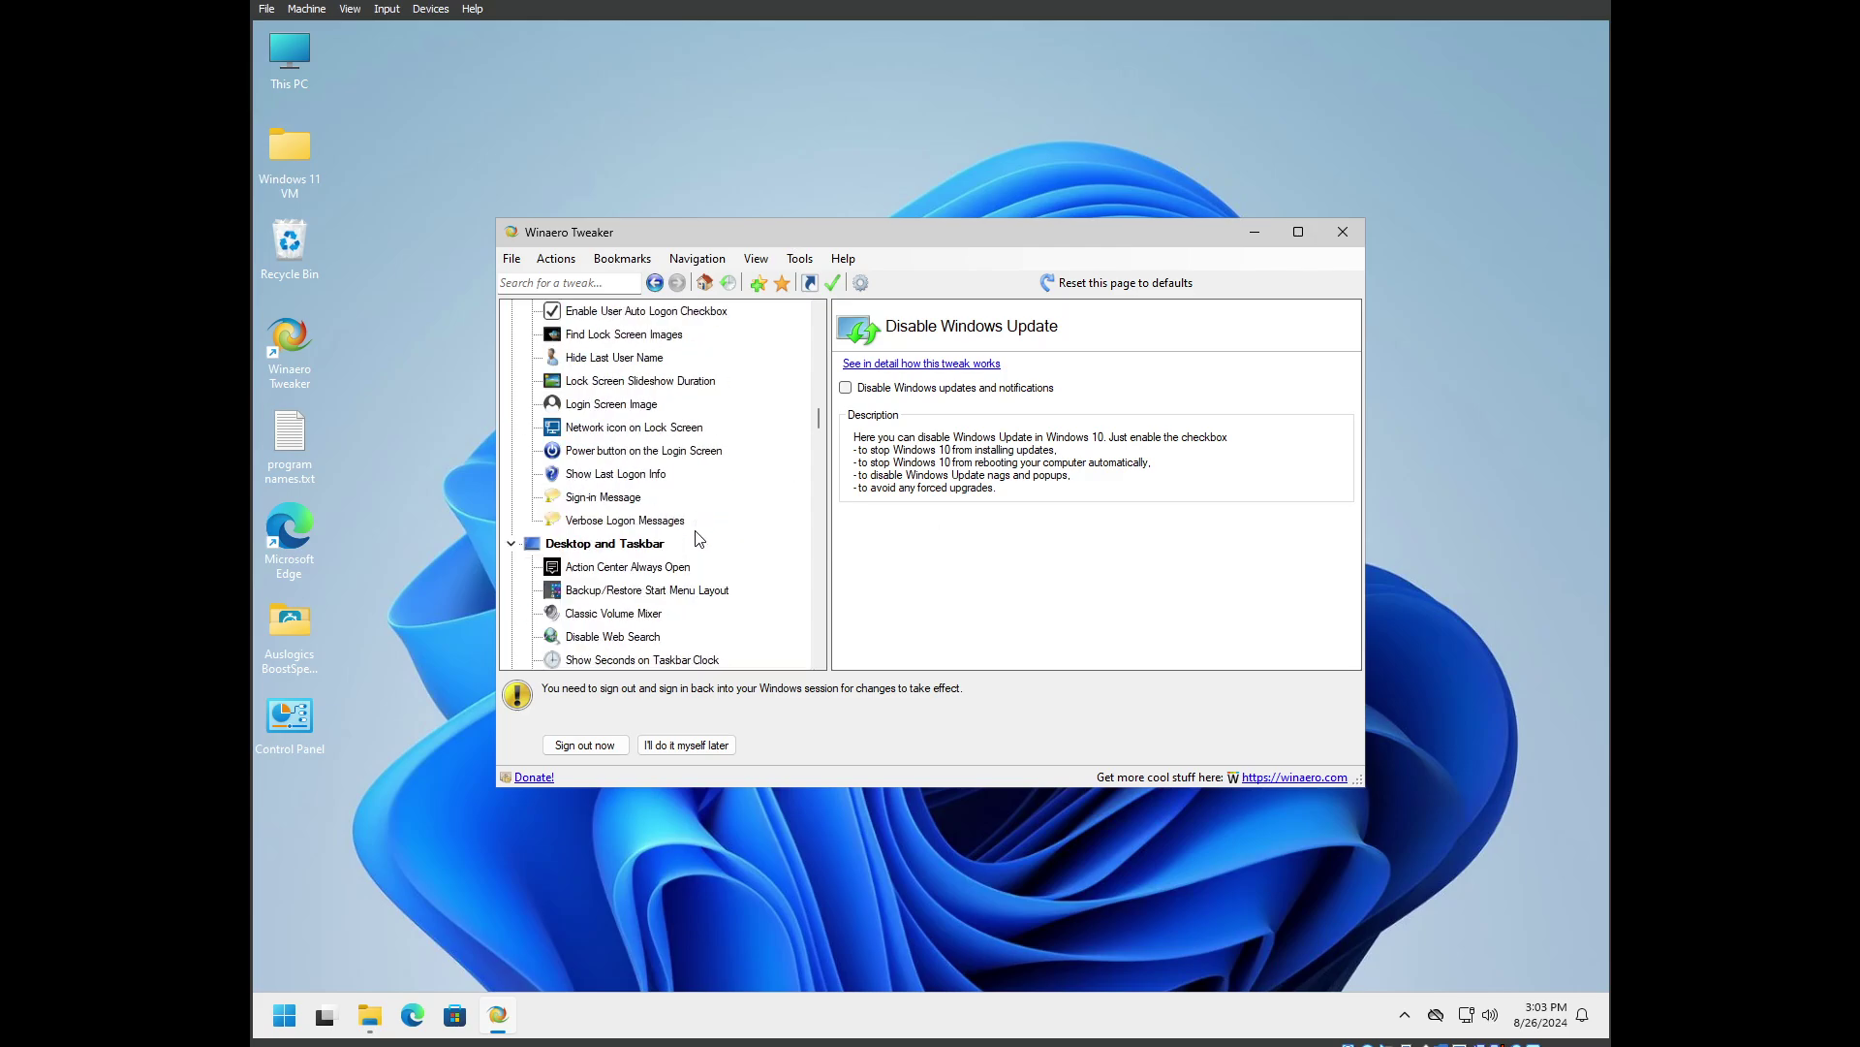
{"action": "left_click", "coordinate": [1343, 232]}
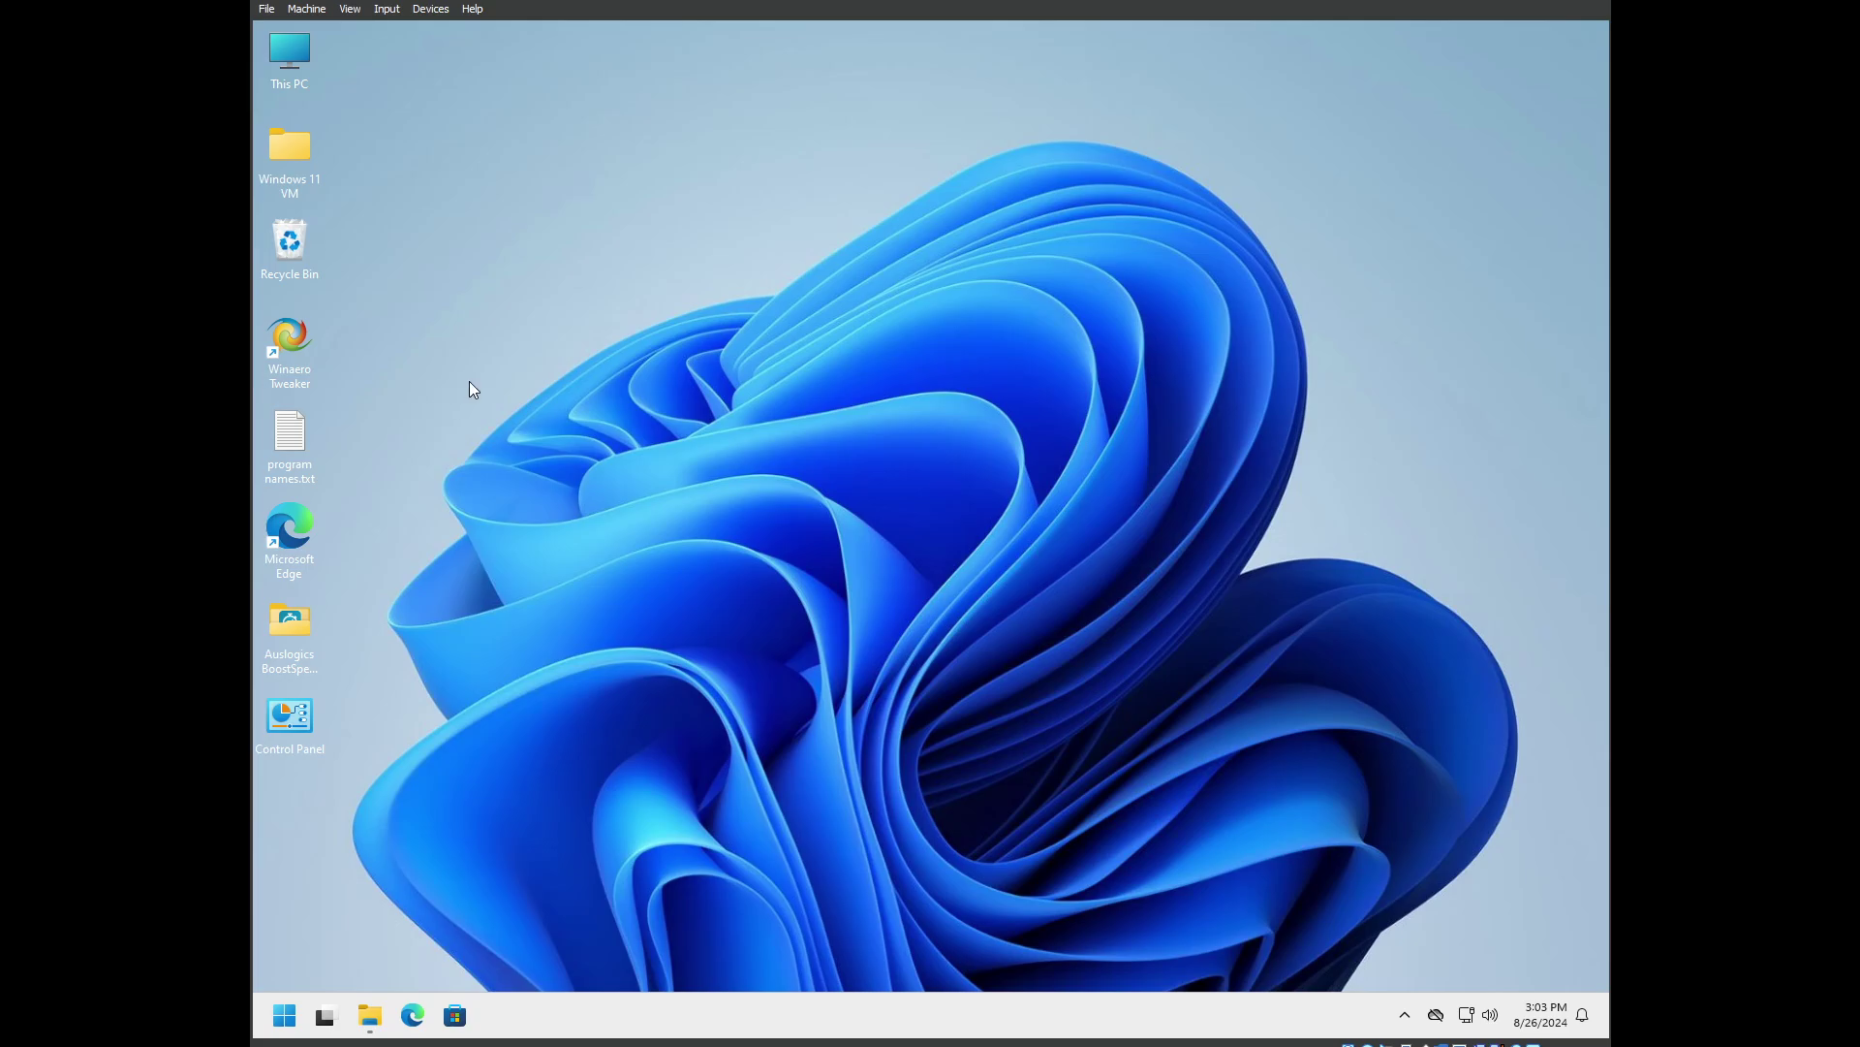
{"action": "left_click", "coordinate": [1405, 1020]}
{"action": "left_click", "coordinate": [1407, 1025]}
{"action": "left_click", "coordinate": [286, 1015]}
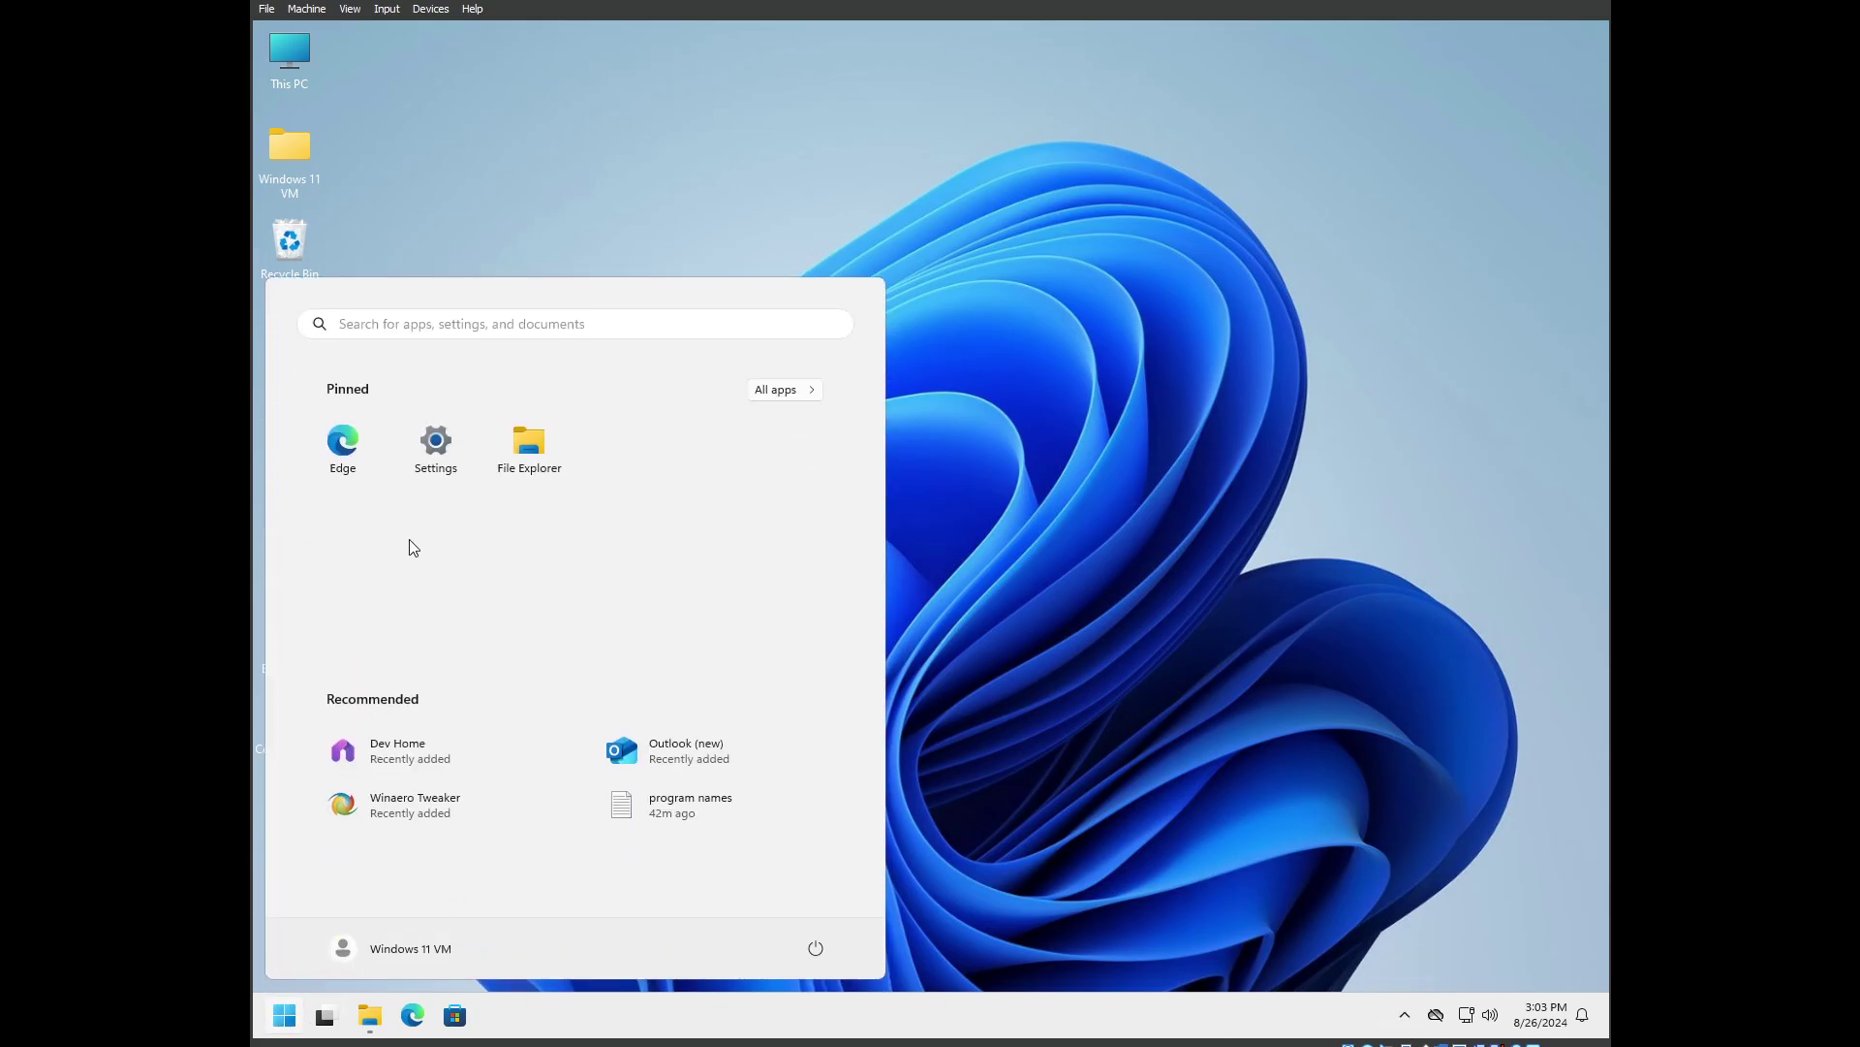
{"action": "left_click", "coordinate": [785, 392]}
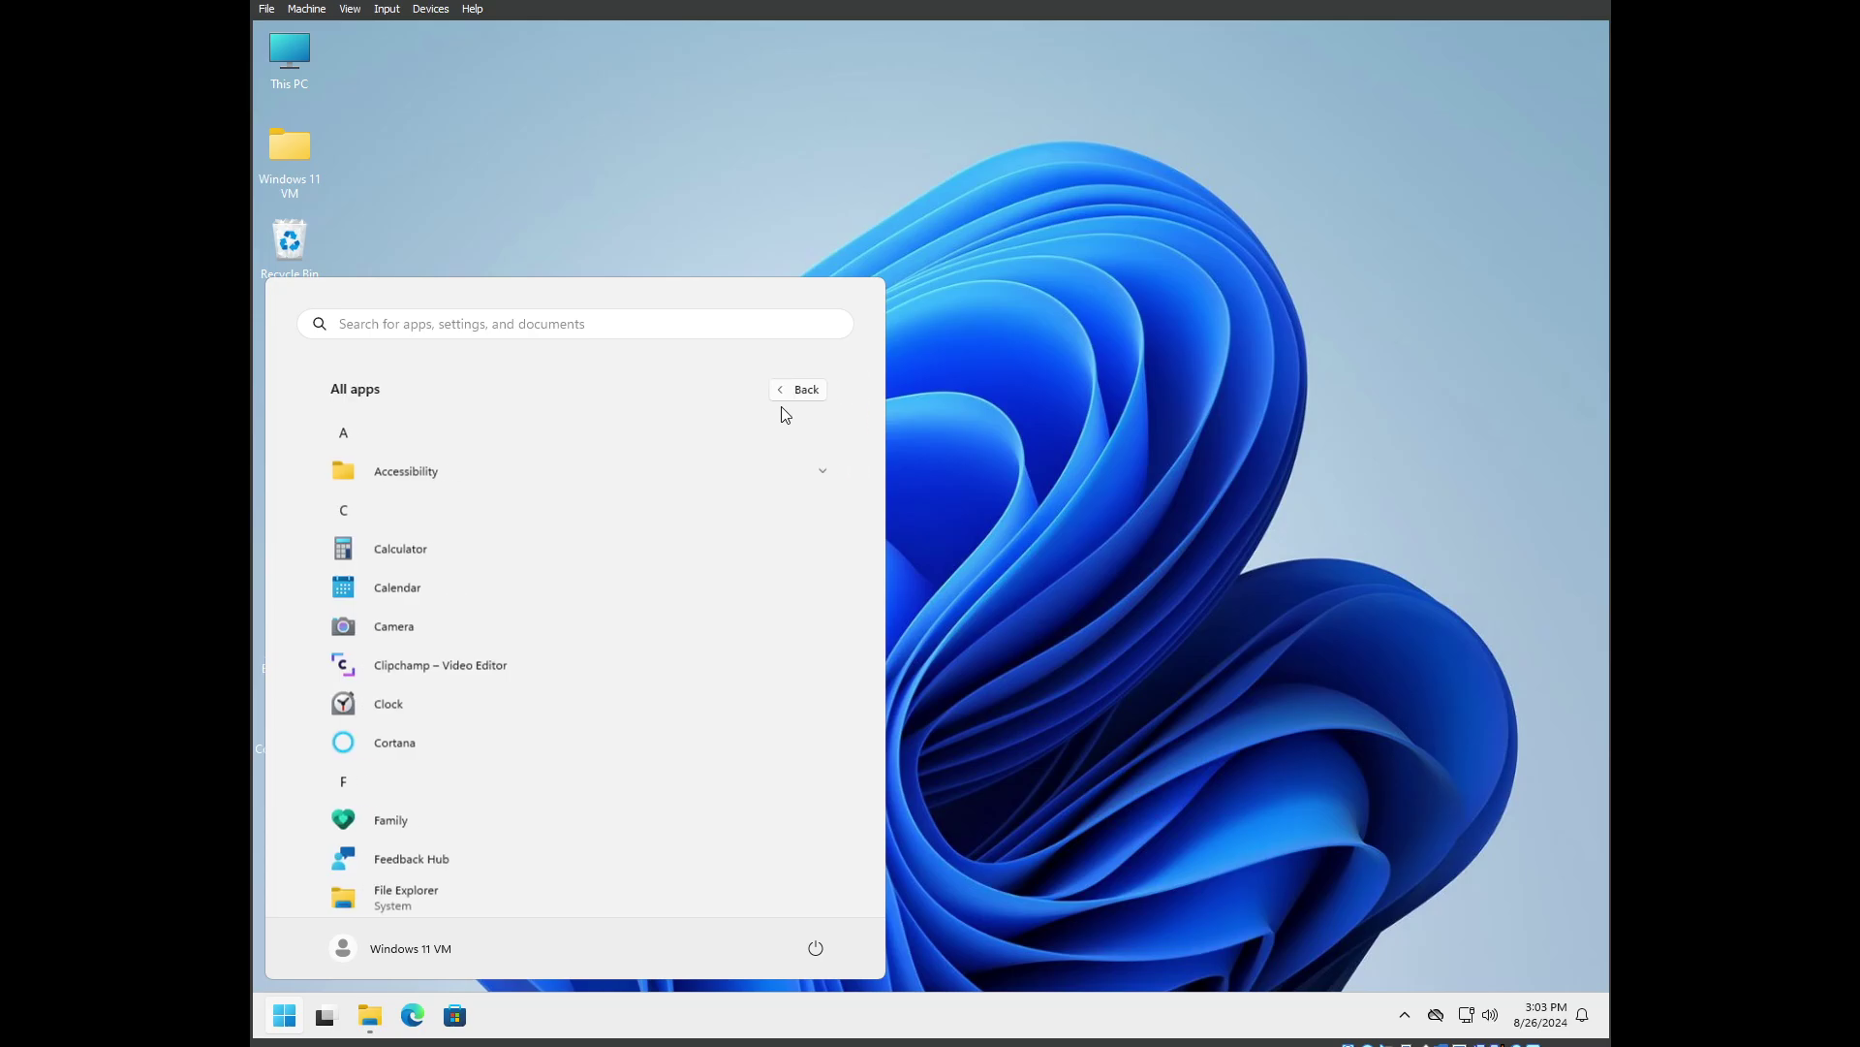
{"action": "left_click", "coordinate": [1112, 601]}
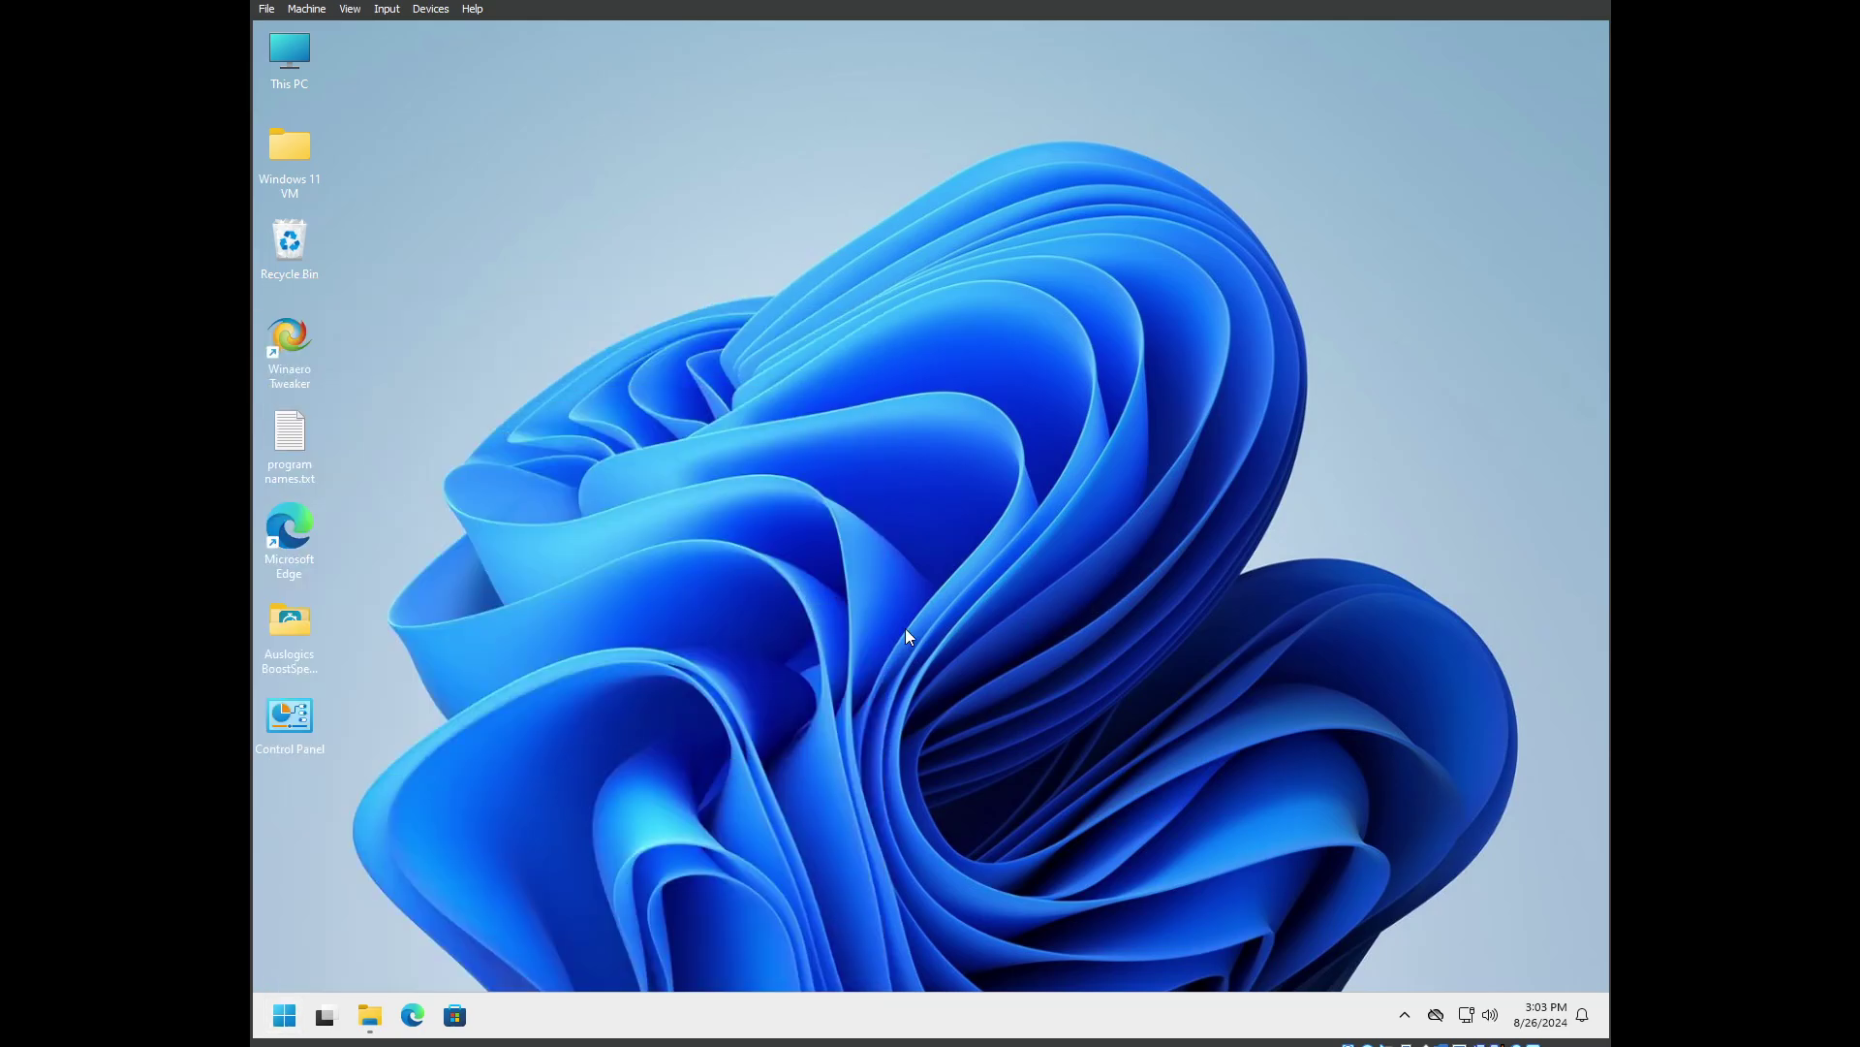